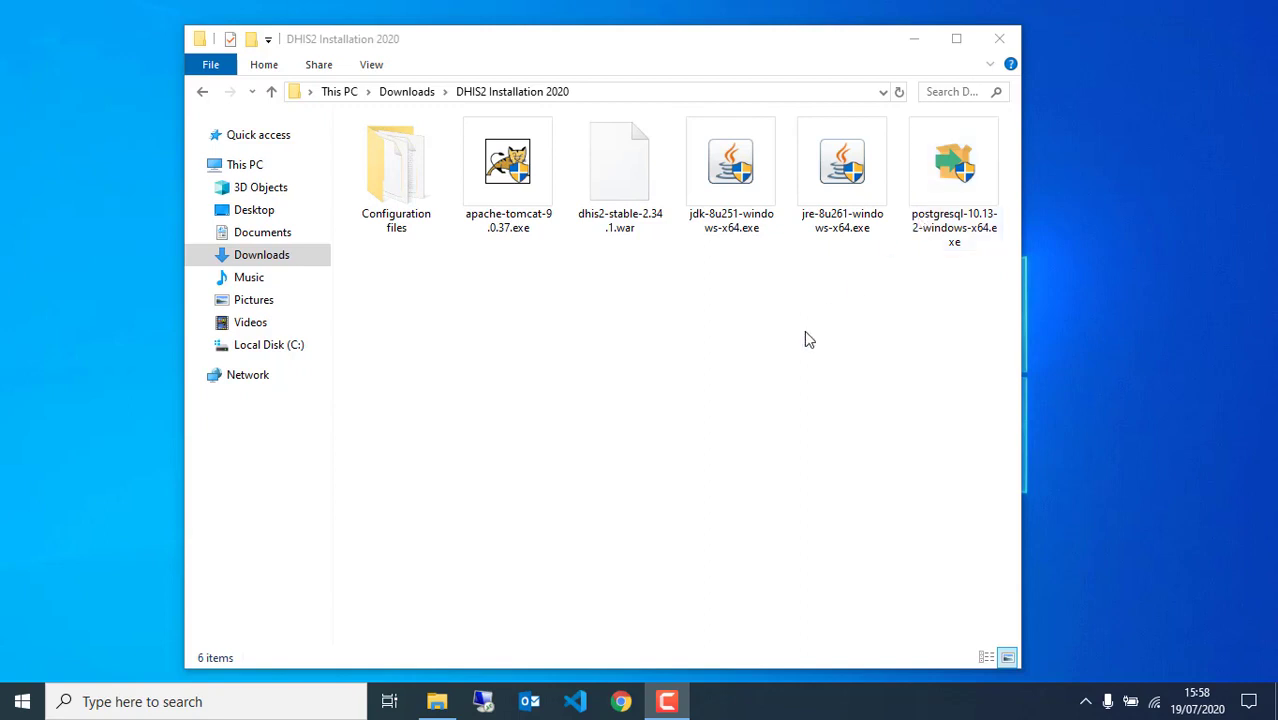
# Launch Google Chrome from the taskbar with a blank new tab
pyautogui.click(620, 703)
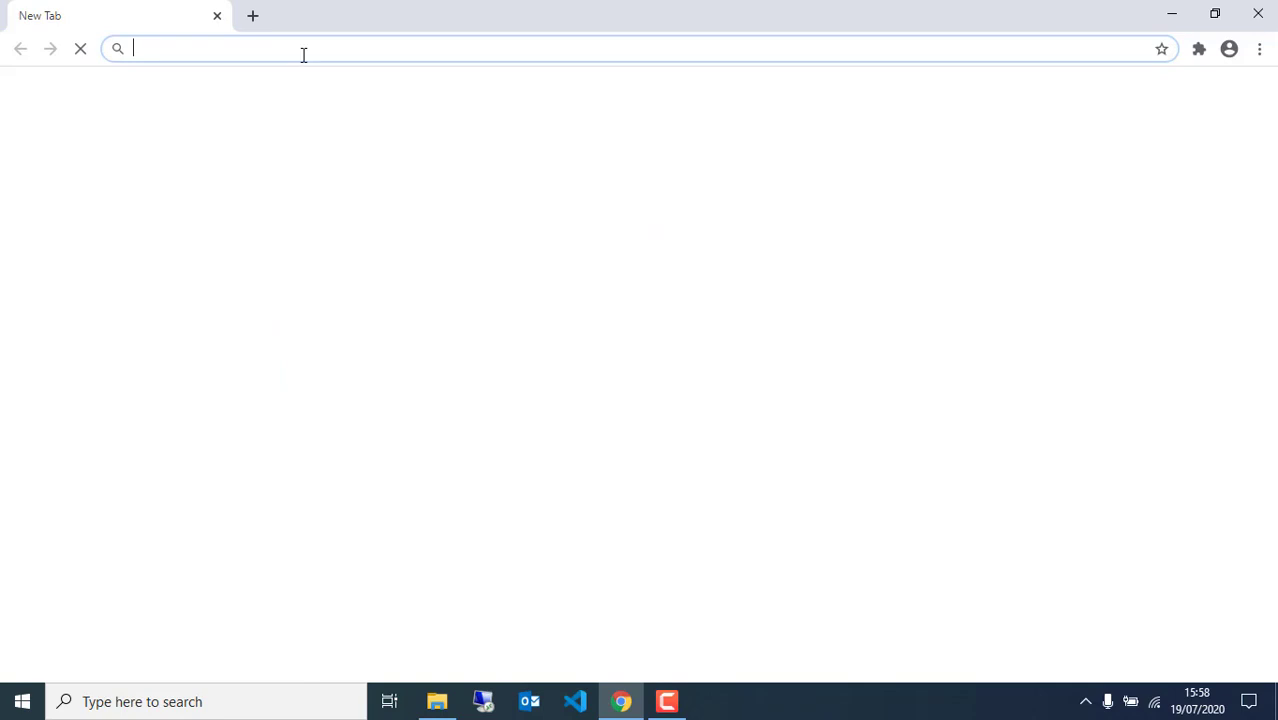
# Search for PostgreSQL downloads and reach EDB's Windows installer download page via postgresql.org
pyautogui.write('po')
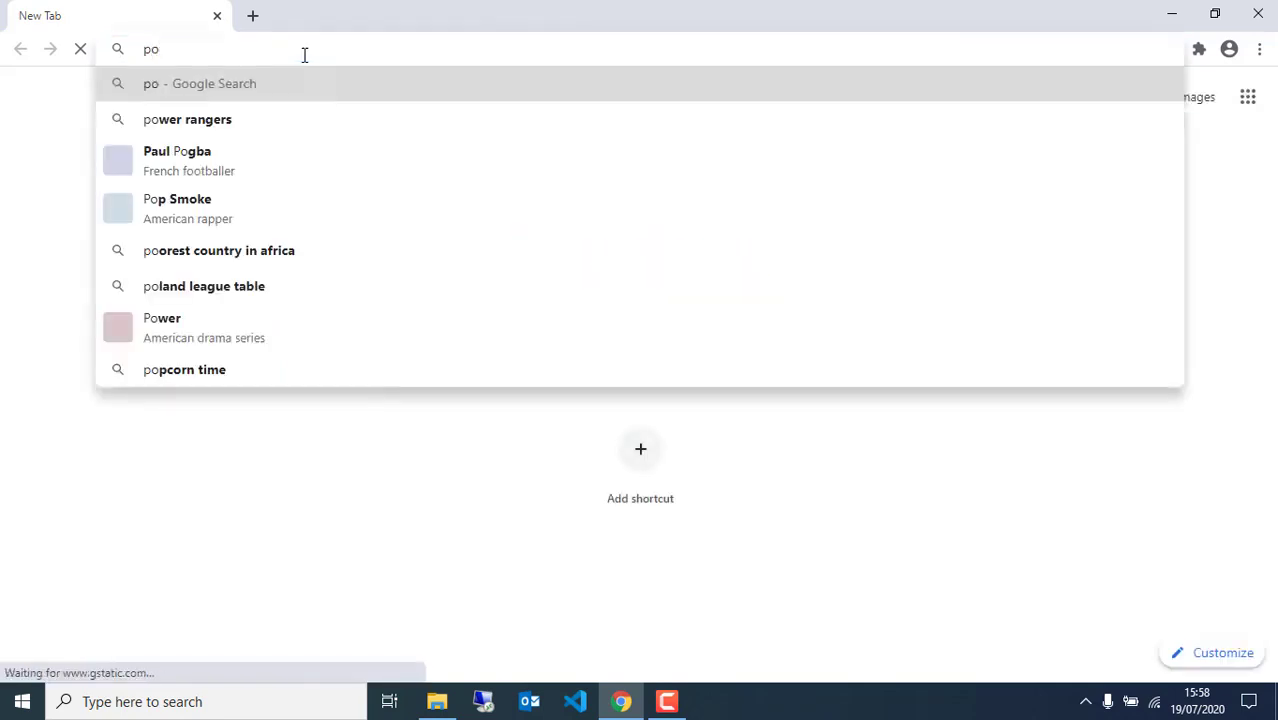
pyautogui.write('st')
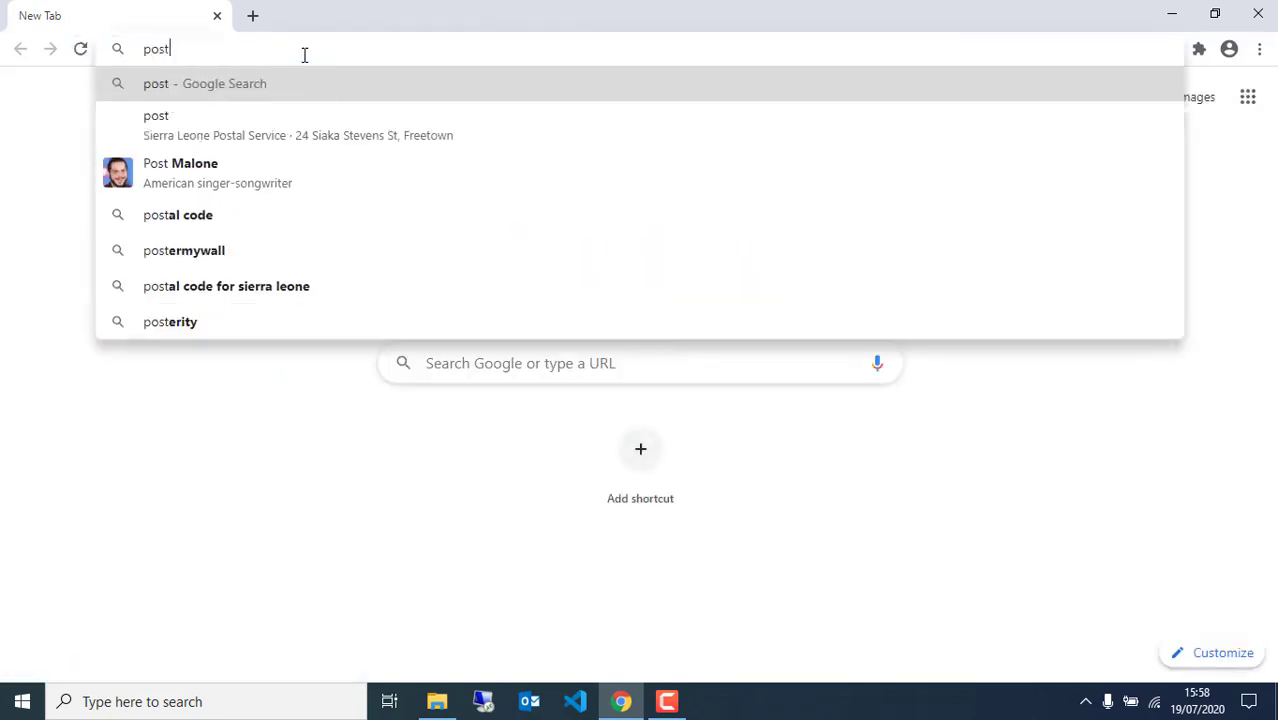
pyautogui.write('gres')
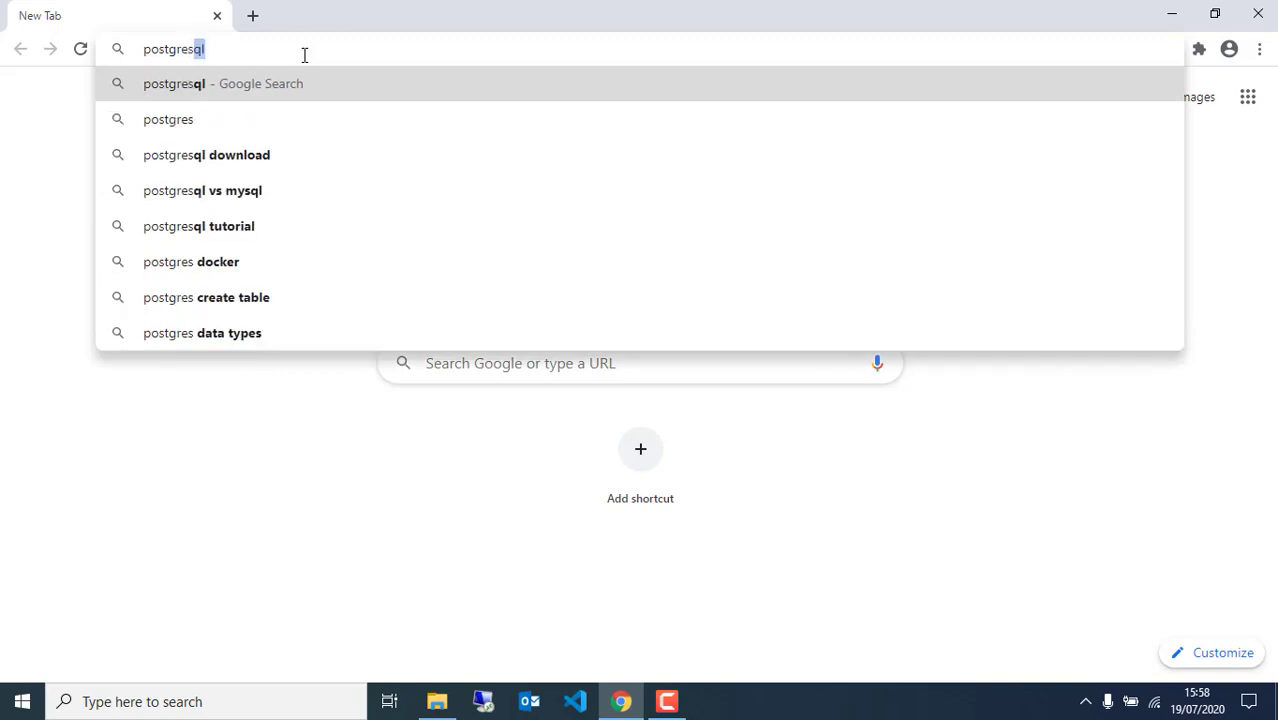
pyautogui.click(262, 155)
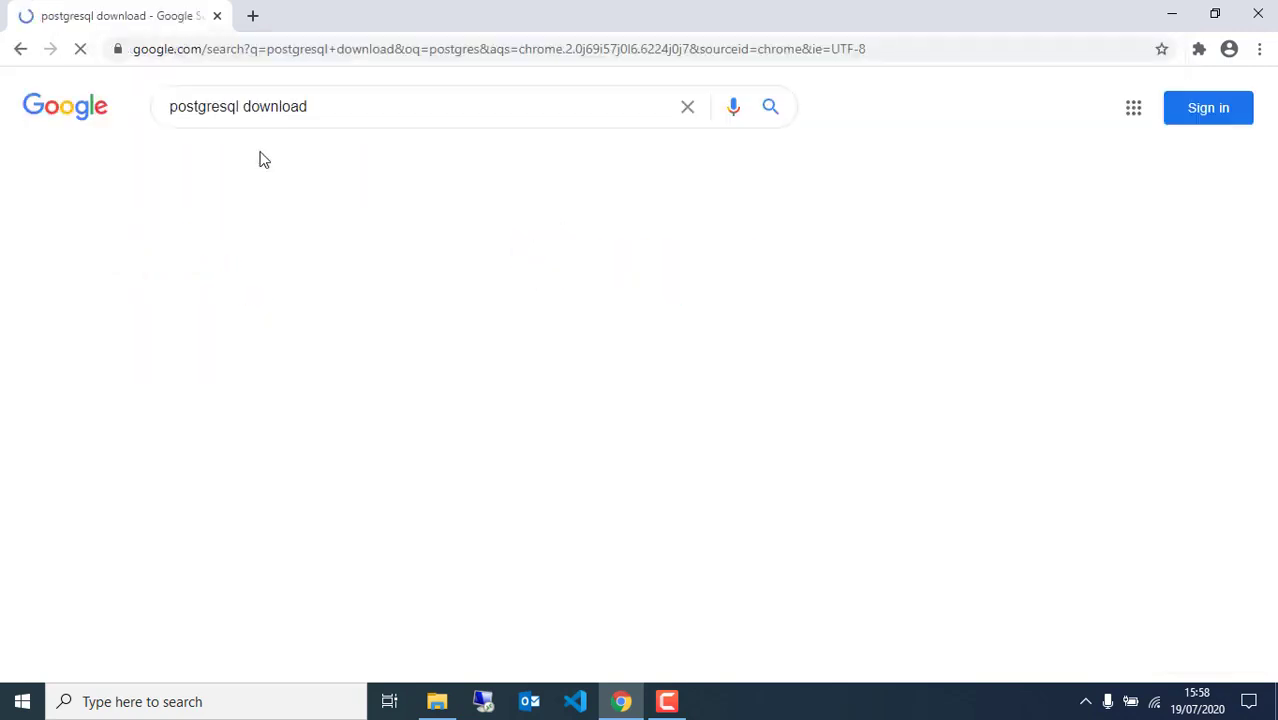
pyautogui.click(229, 275)
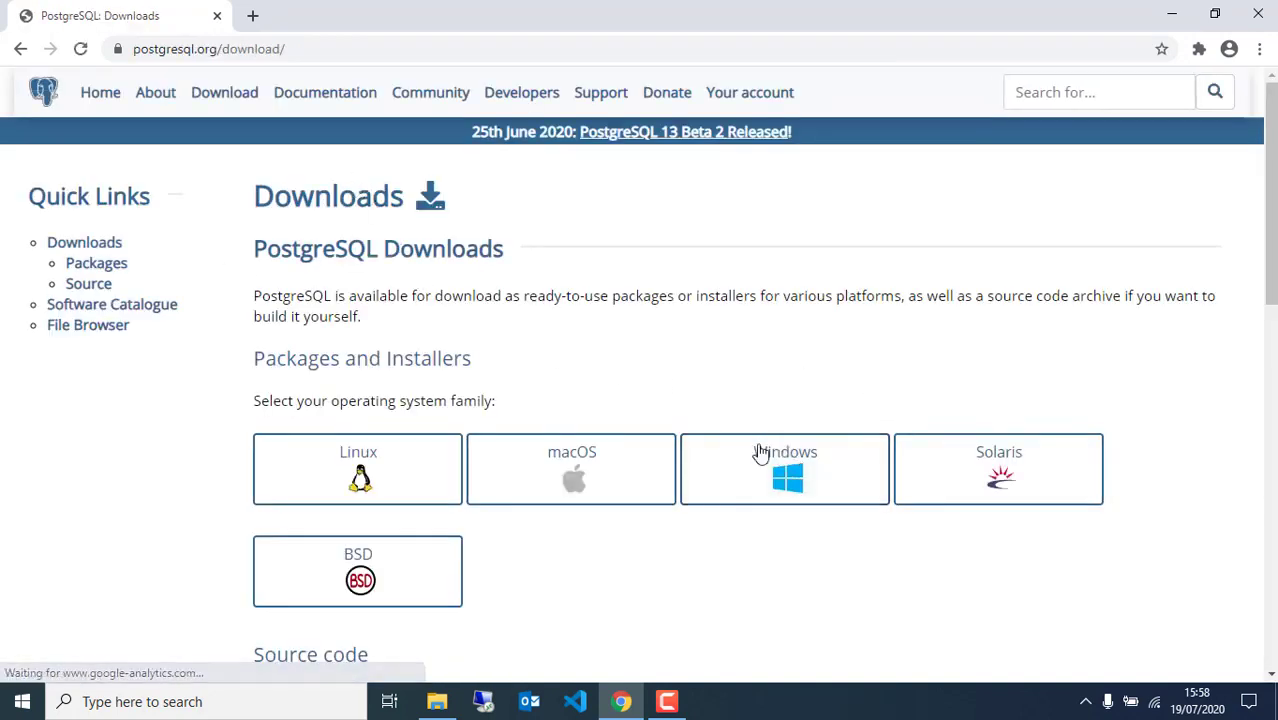
pyautogui.click(800, 494)
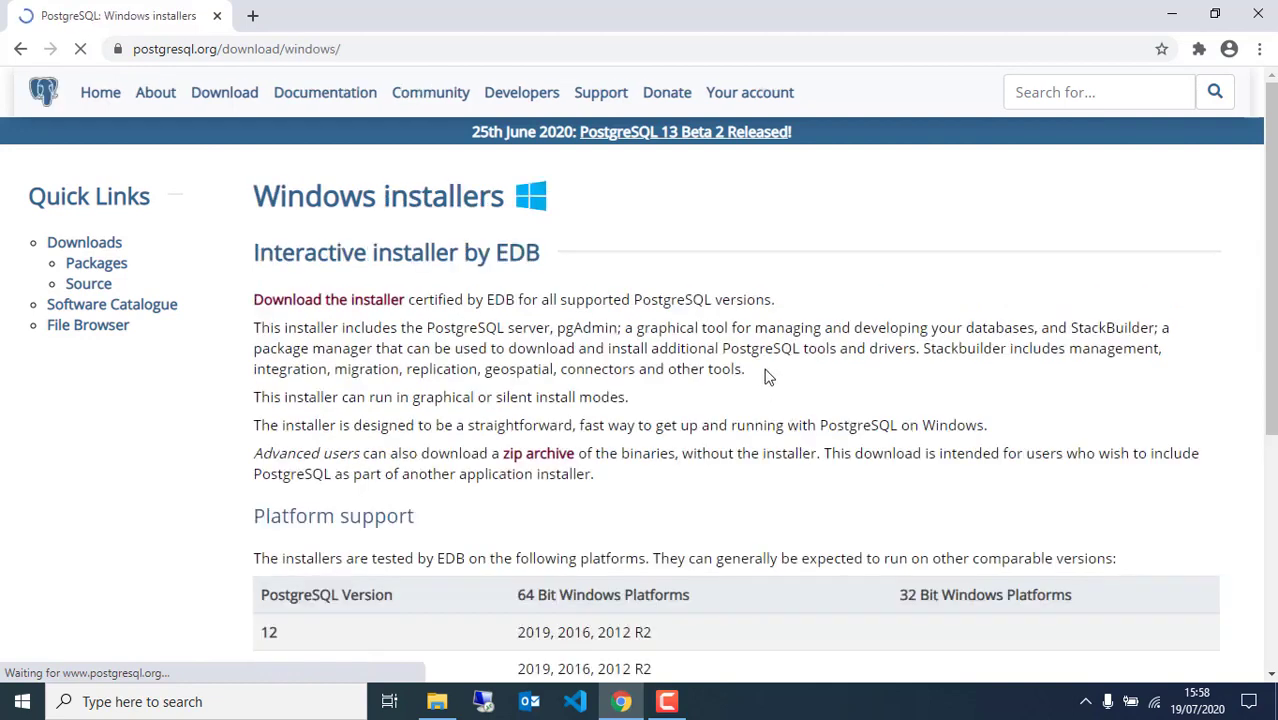
pyautogui.click(289, 310)
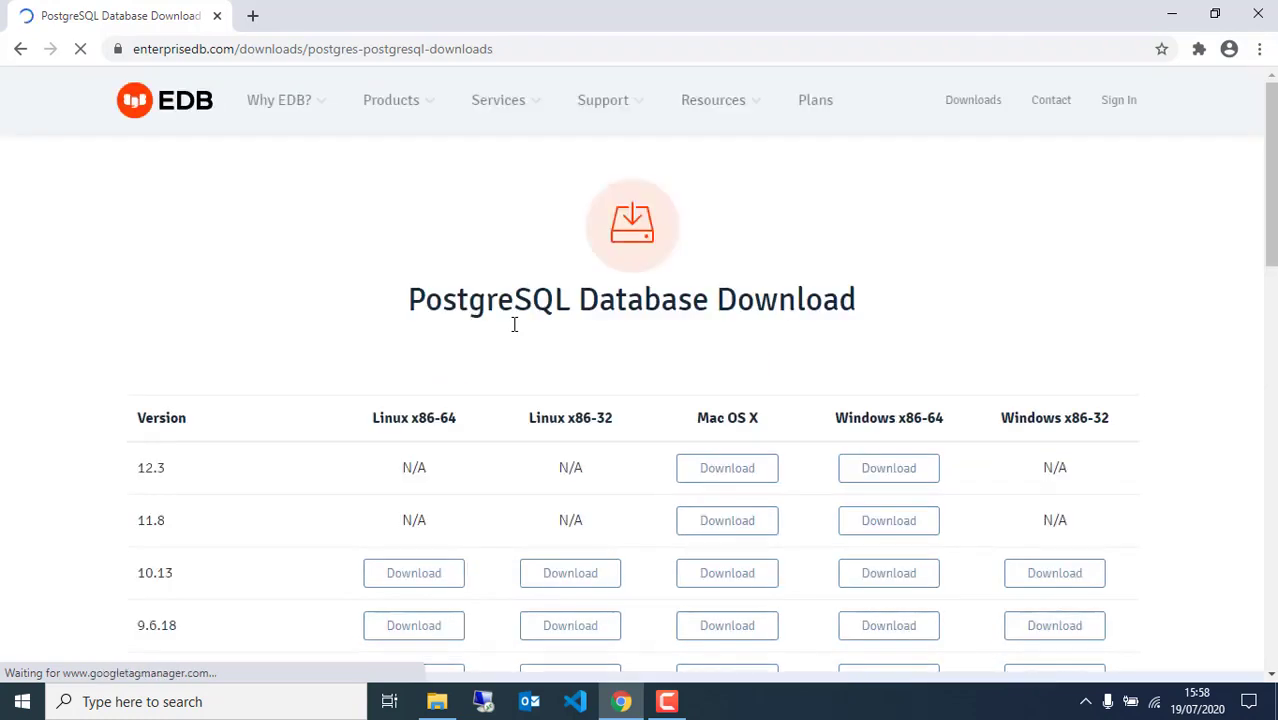
# Download the PostgreSQL 10.13 Windows x86-64 installer and view Chrome's full downloads list
pyautogui.scroll(-3, 513, 331)
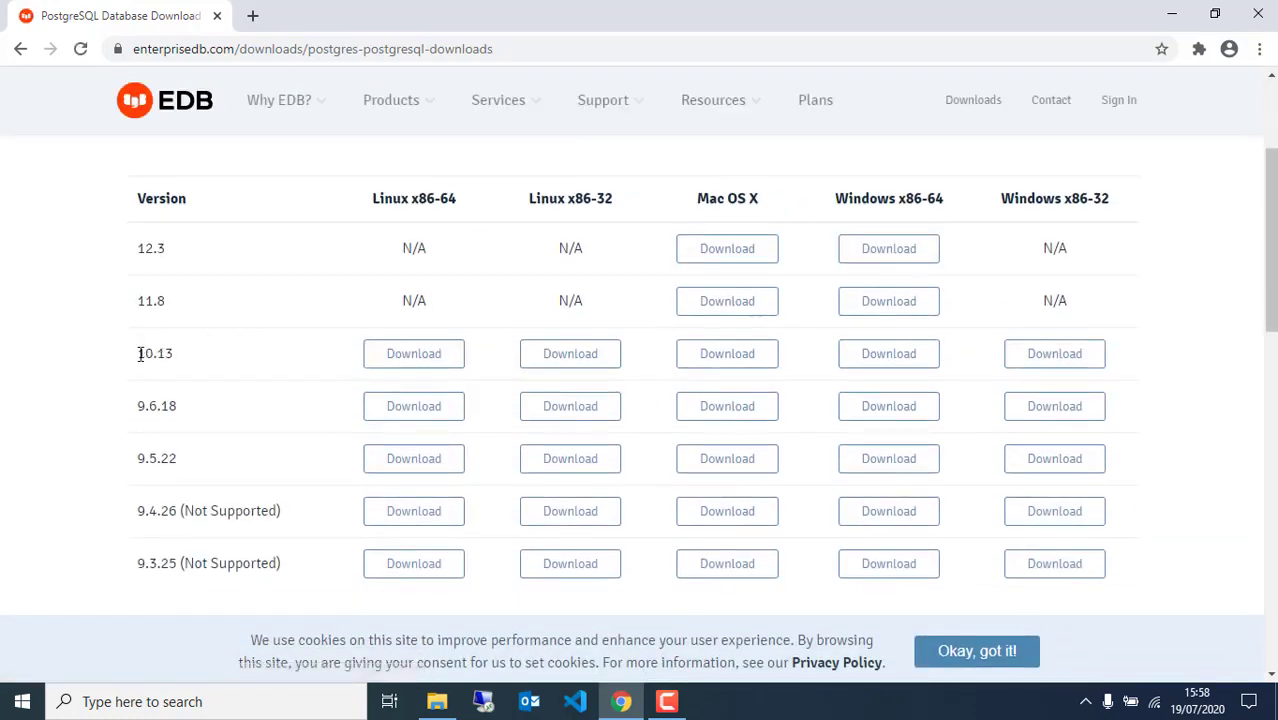
pyautogui.moveTo(140, 354); pyautogui.dragTo(193, 362)
pyautogui.moveTo(943, 198); pyautogui.dragTo(849, 198)
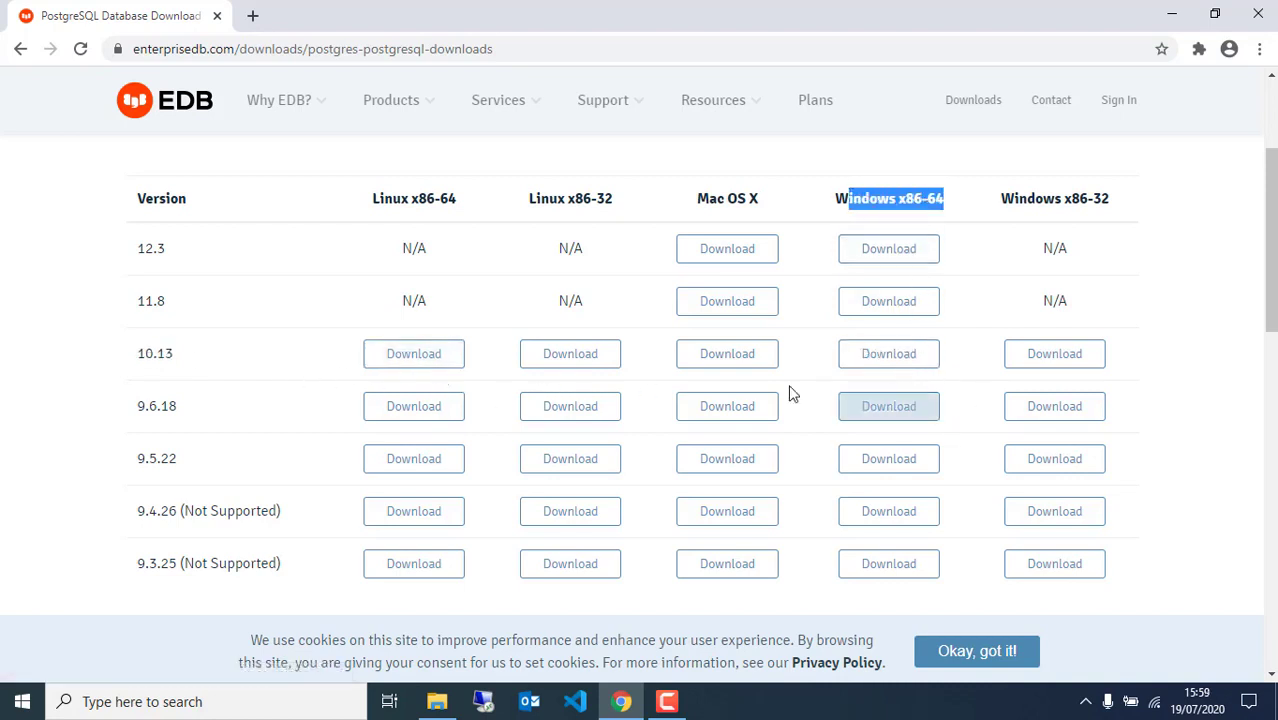
pyautogui.click(875, 358)
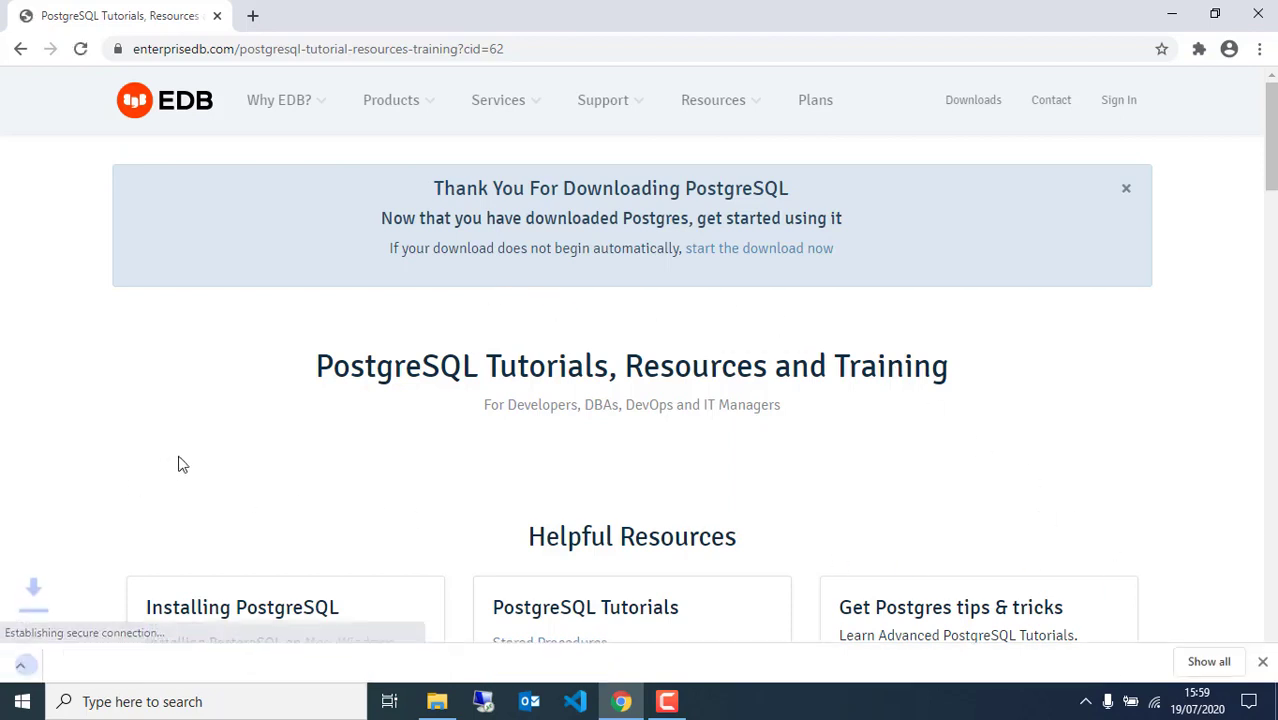
pyautogui.click(1209, 659)
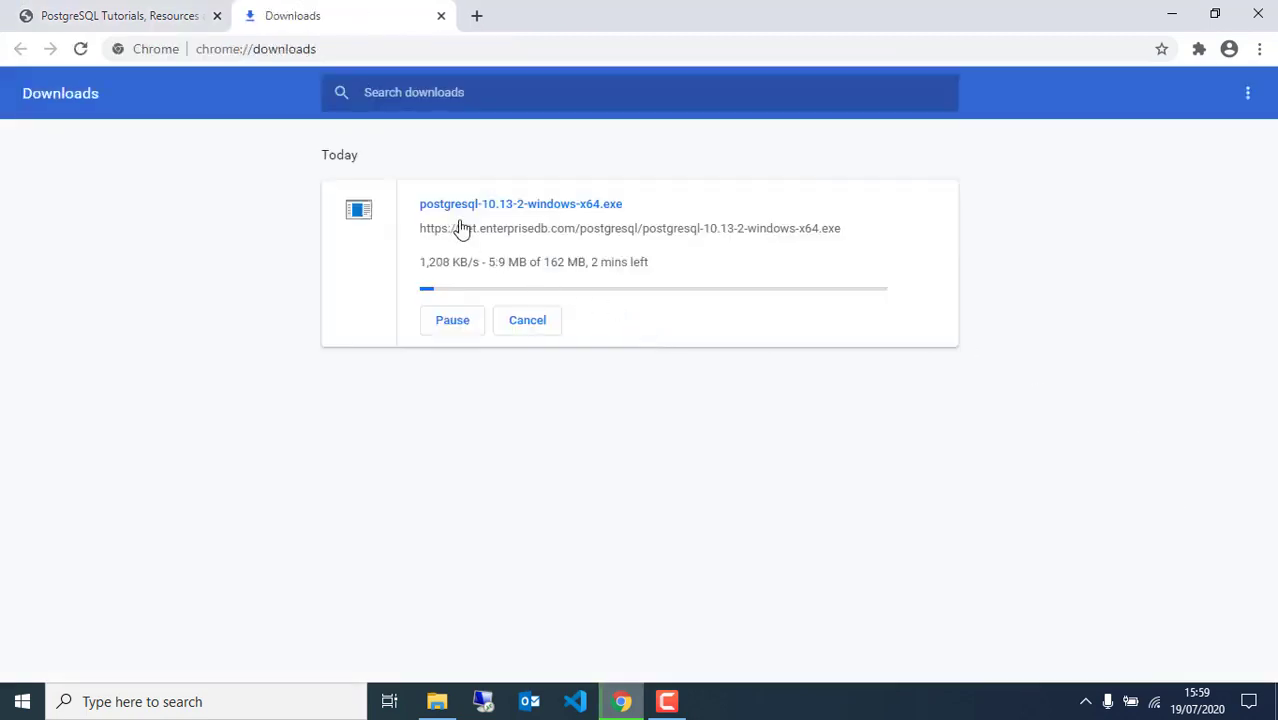
# Pause and cancel the PostgreSQL 10.13 installer download, returning to the tutorials page
pyautogui.click(446, 322)
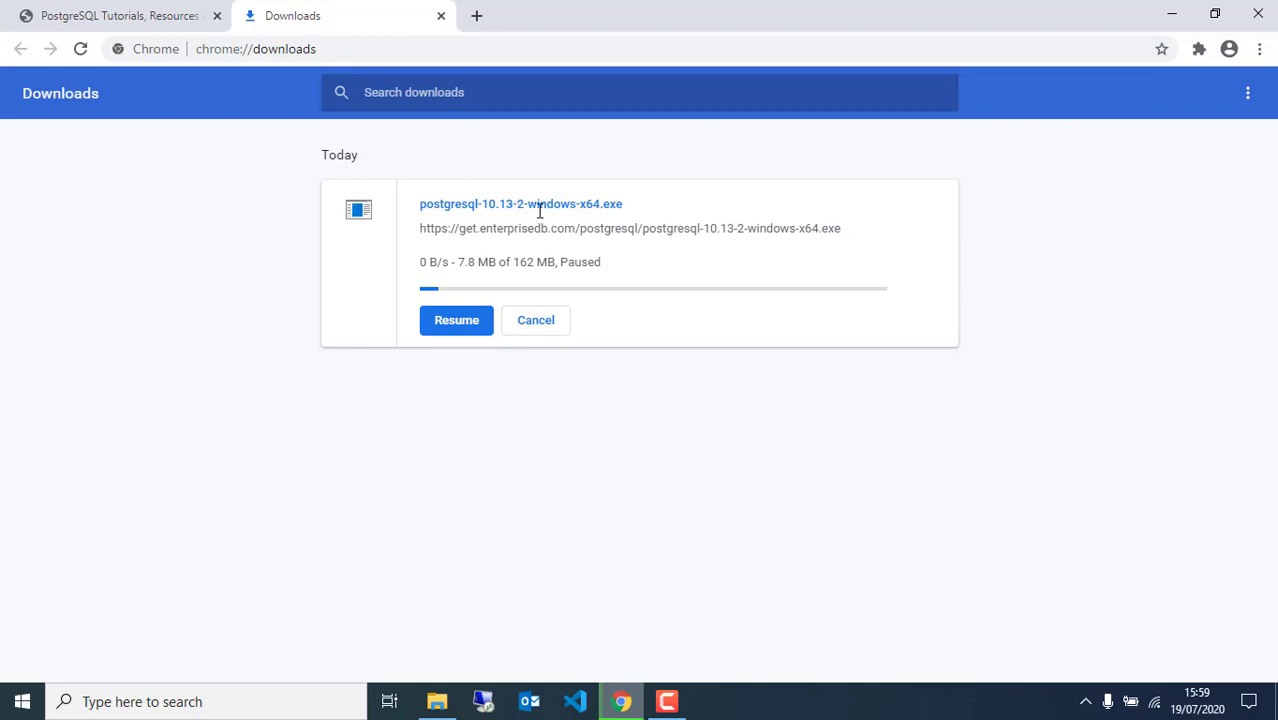
pyautogui.click(535, 326)
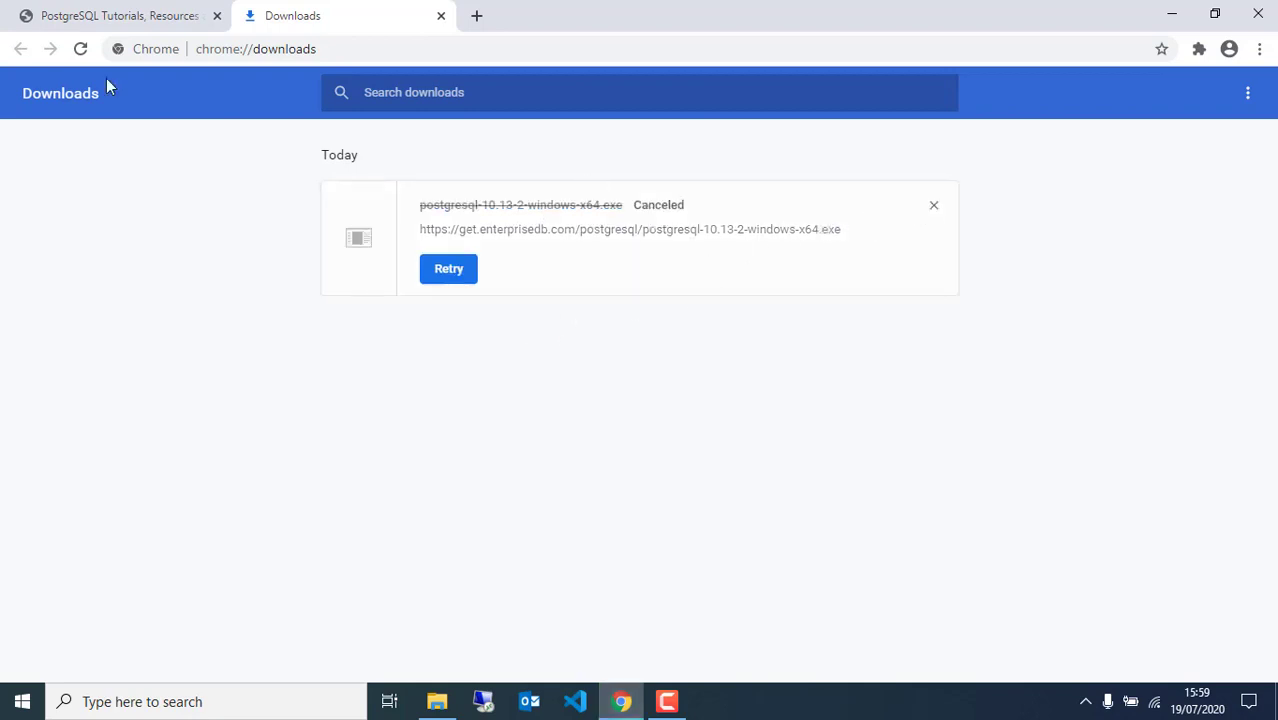
pyautogui.click(75, 14)
# Confirm the installer is already in the DHIS2 Installation 2020 folder, then select Chrome's address bar
pyautogui.click(437, 701)
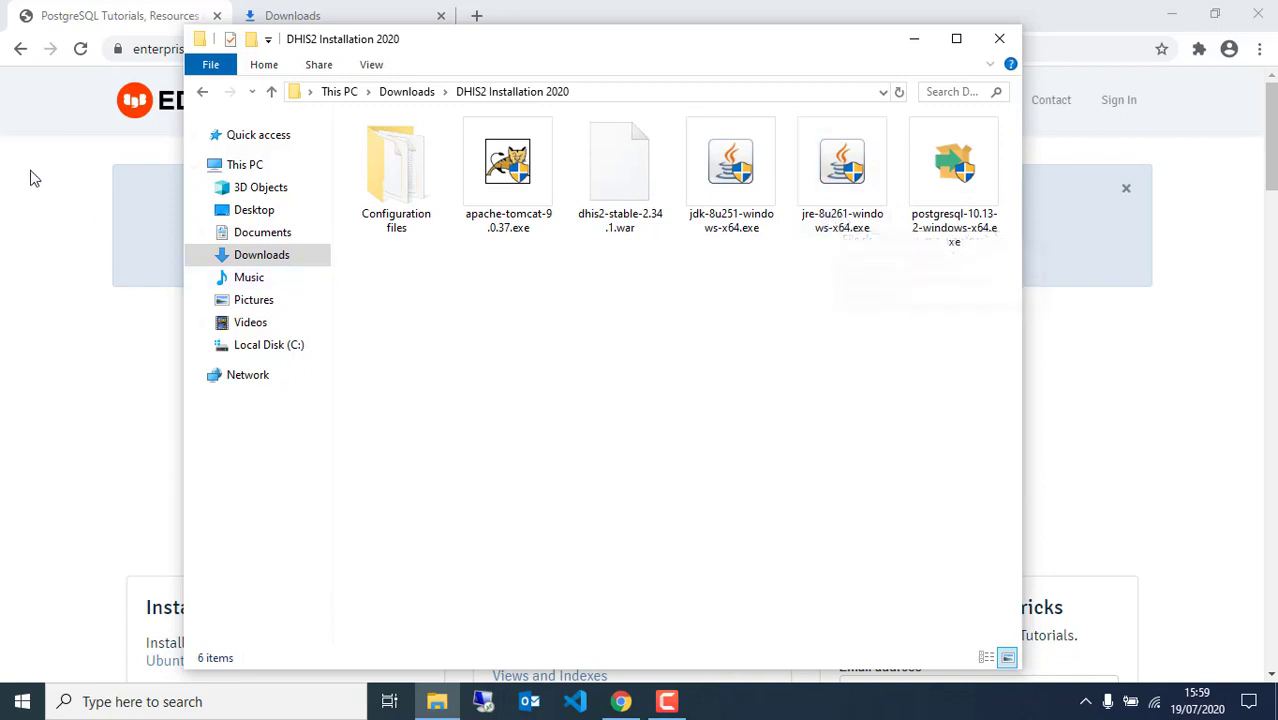
pyautogui.click(88, 12)
pyautogui.click(267, 48)
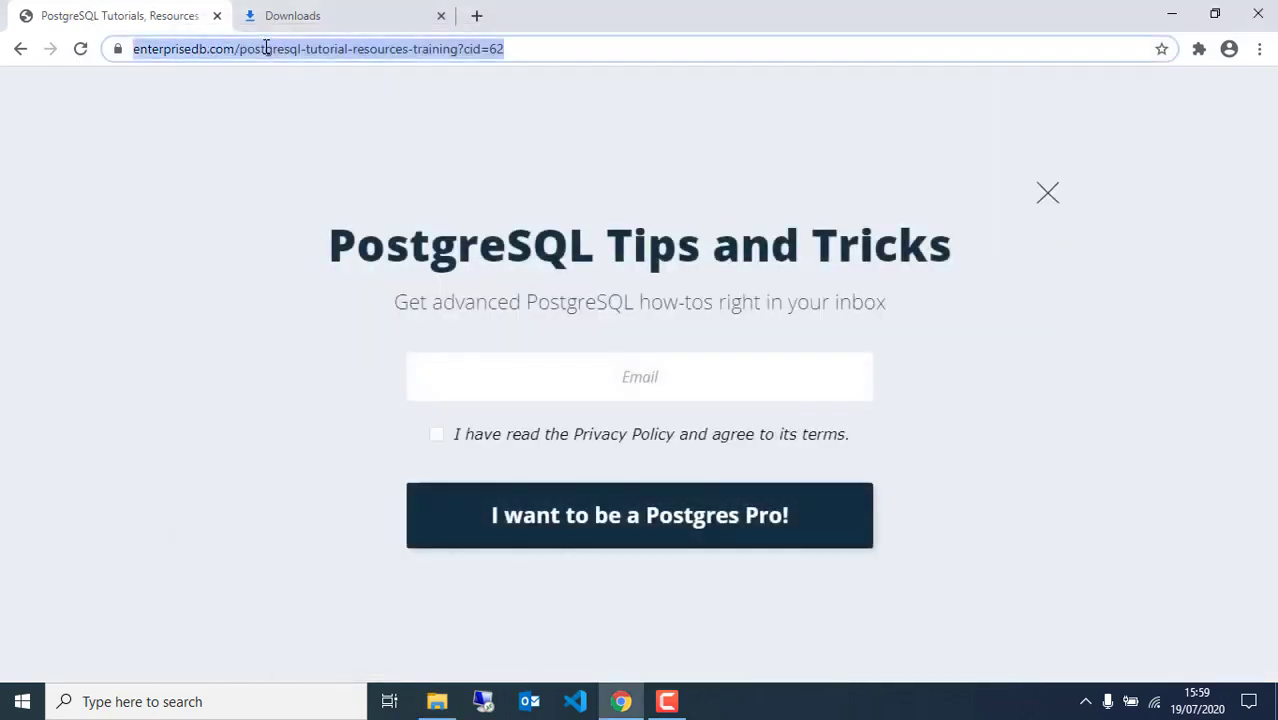
# Search 'JAVA JRE' and open Oracle's JRE 8u261 page at jre-8u261-windows-x64.exe (79.19 MB)
pyautogui.write('JAVA')
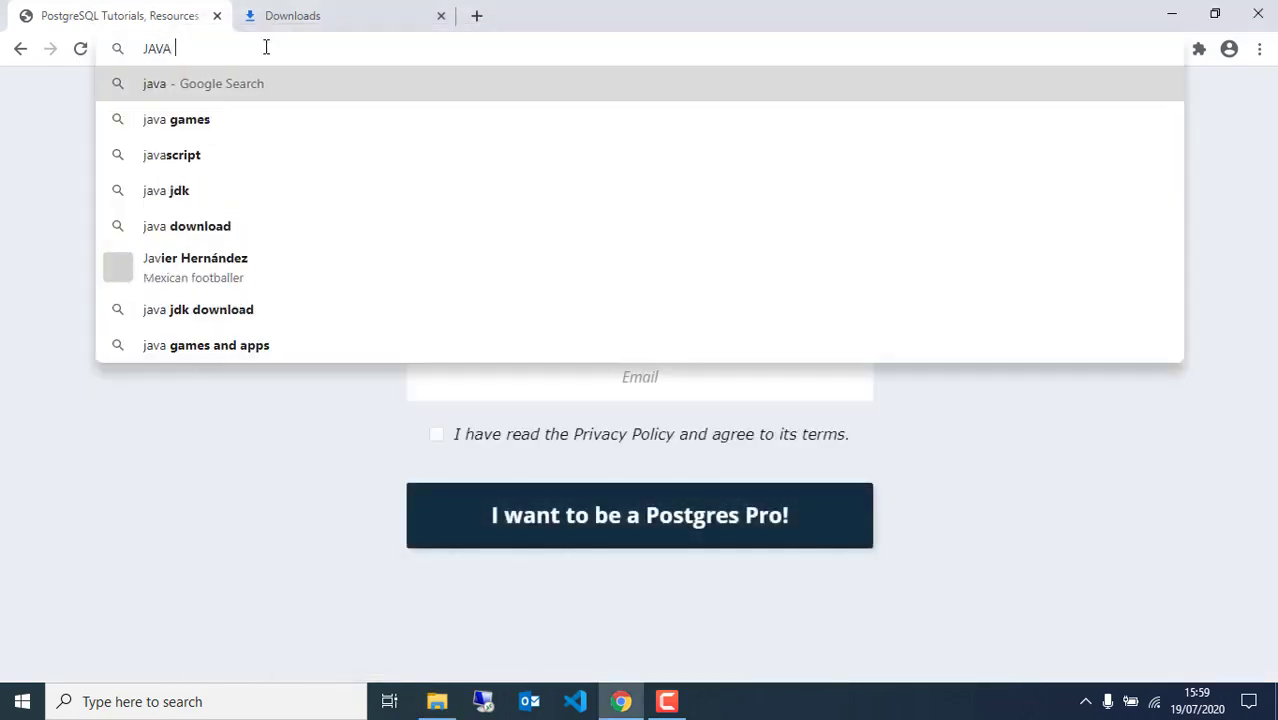
pyautogui.write(' JRE')
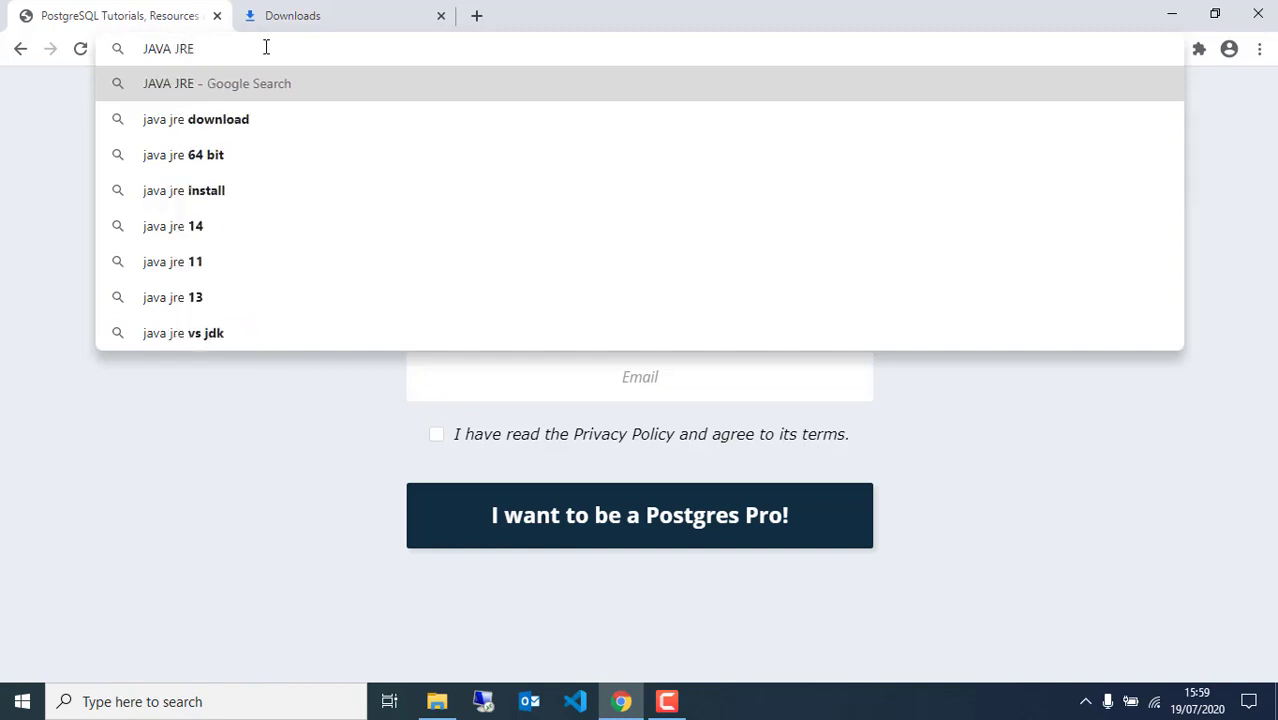
pyautogui.click(253, 121)
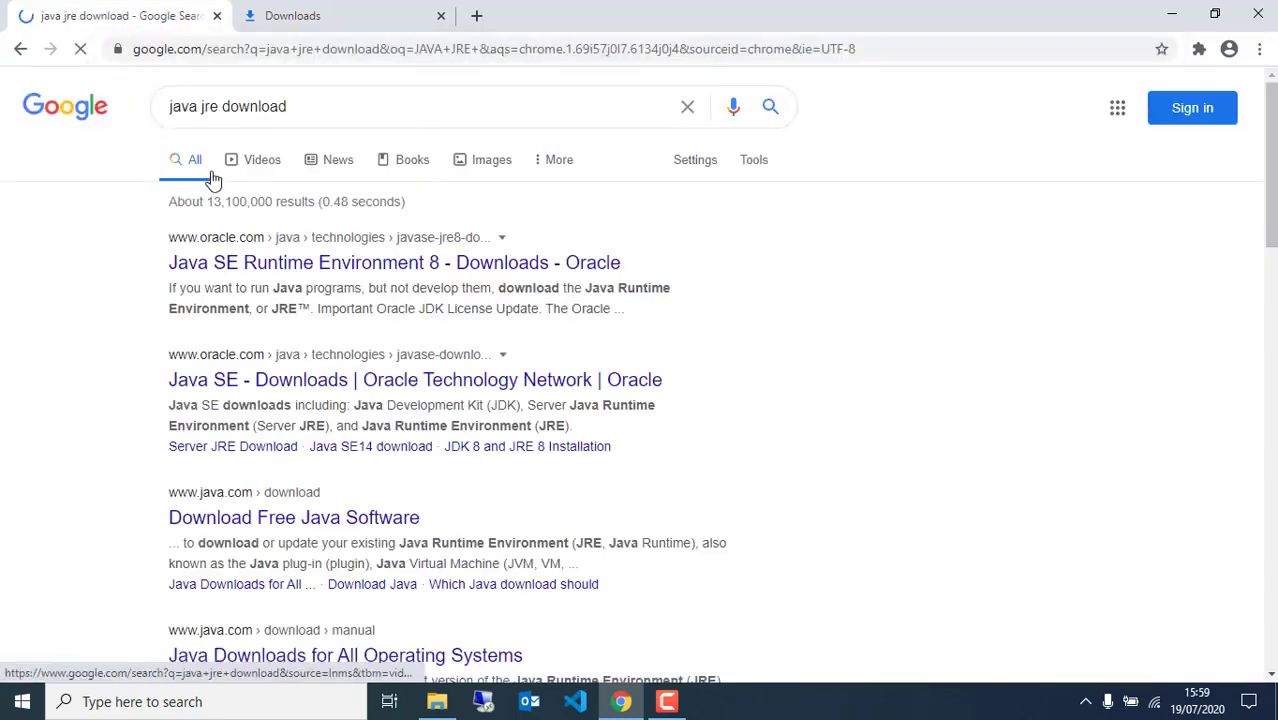
pyautogui.click(280, 268)
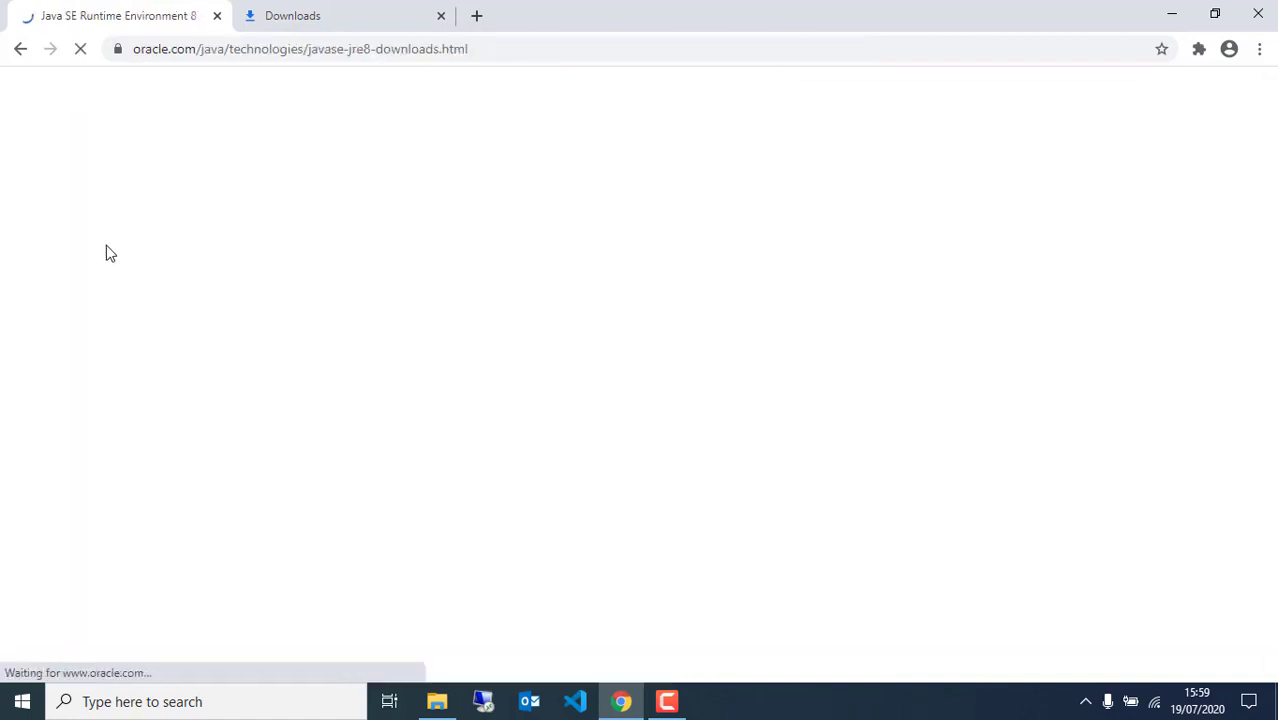
pyautogui.scroll(-6, 348, 371)
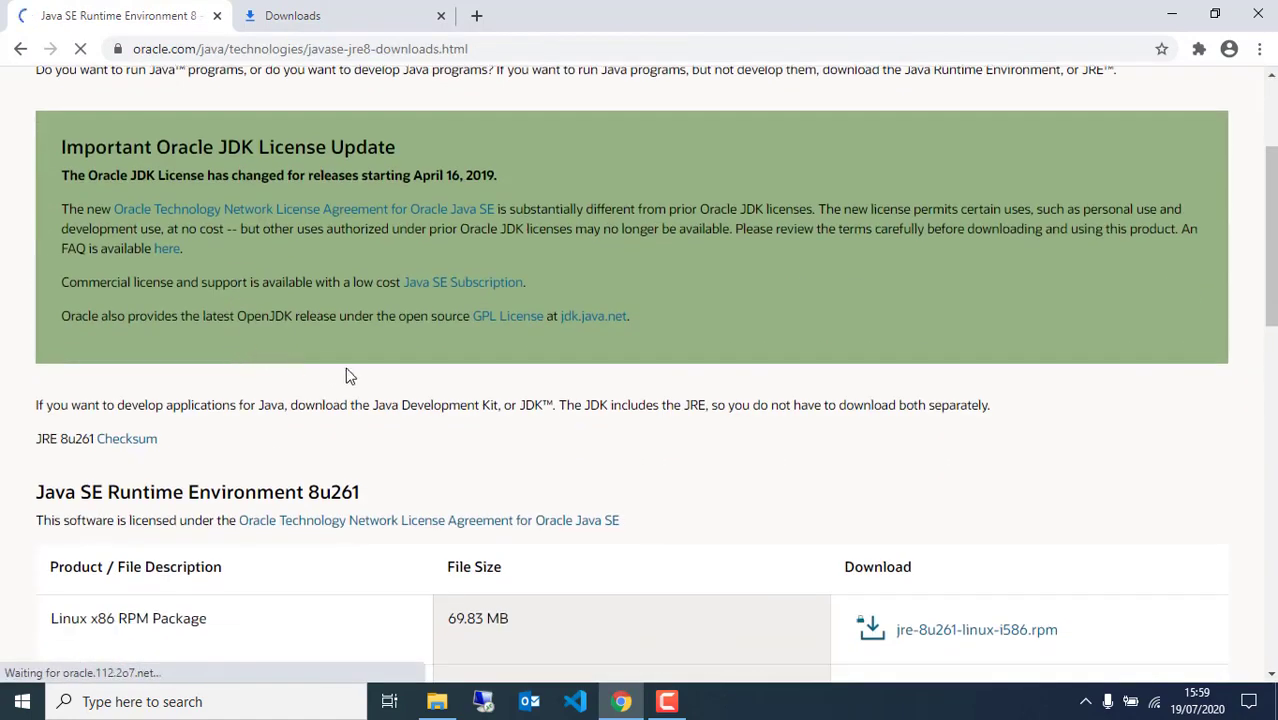
pyautogui.scroll(2, 472, 400)
pyautogui.scroll(-6, 268, 434)
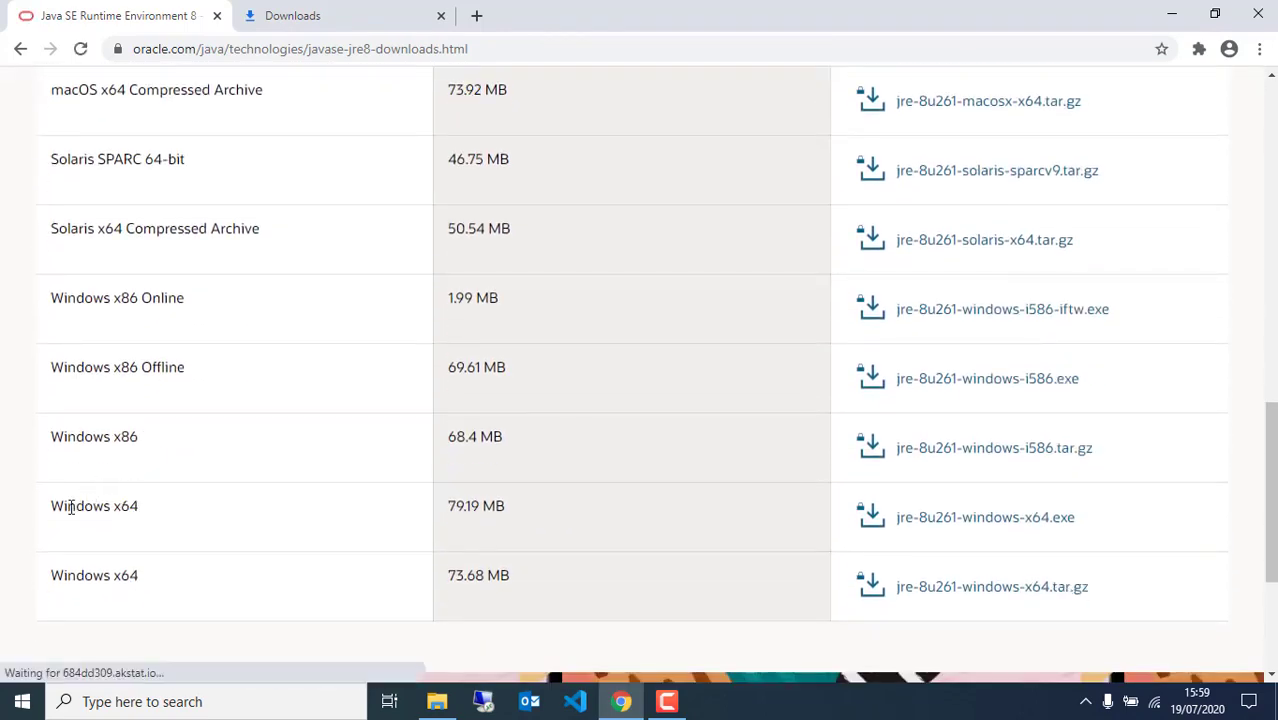
pyautogui.scroll(-3, 68, 505)
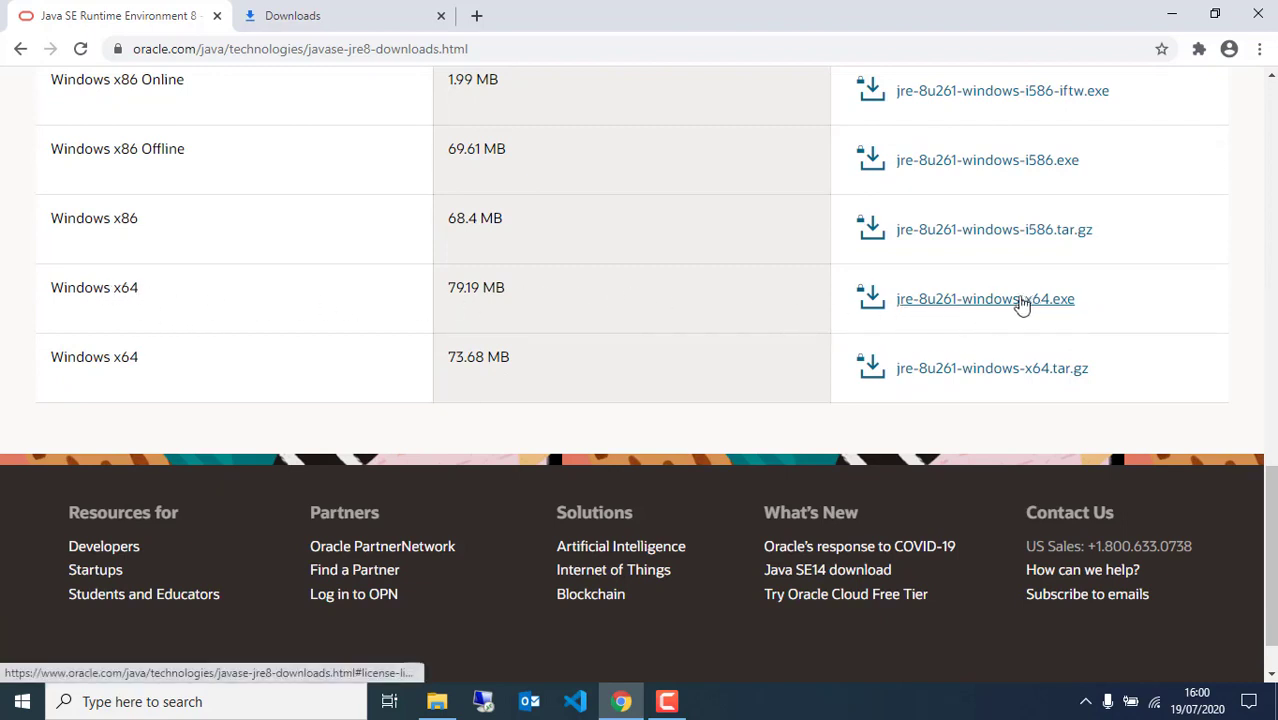
# Accept Oracle's licence, sign in, and download jre-8u261-windows-x64.exe, viewing its progress in Downloads
pyautogui.click(946, 305)
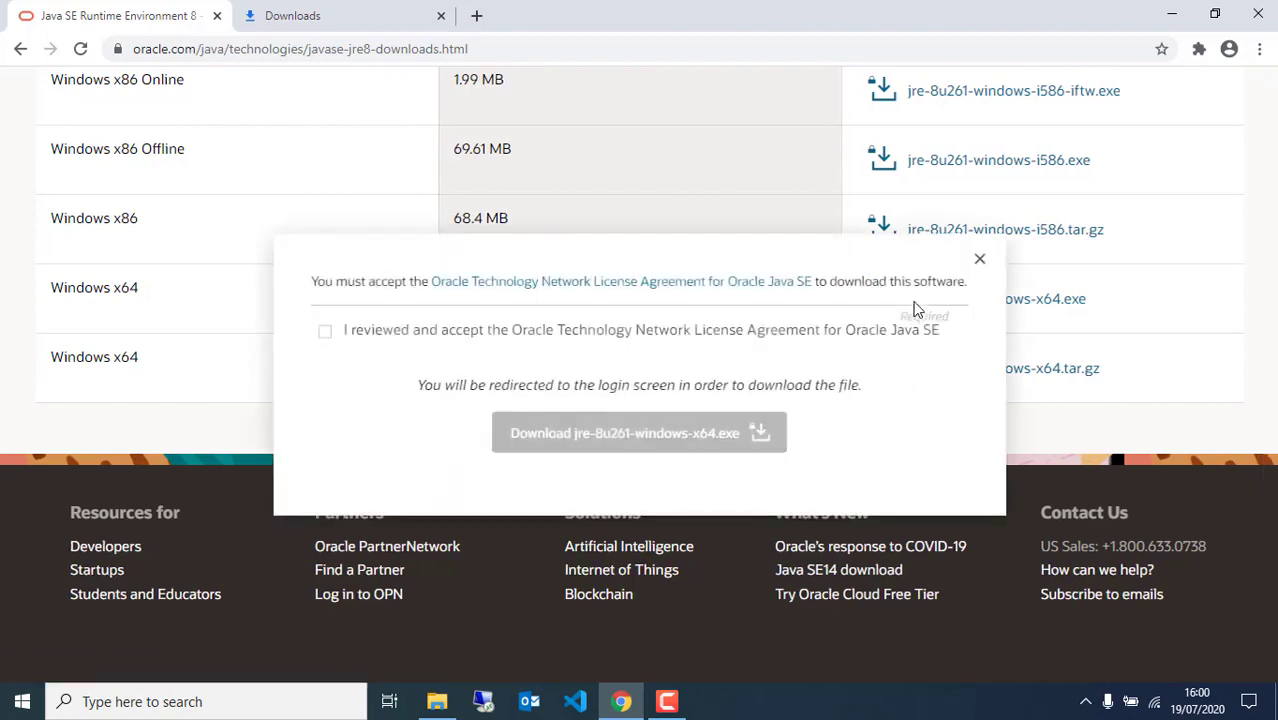
pyautogui.click(327, 336)
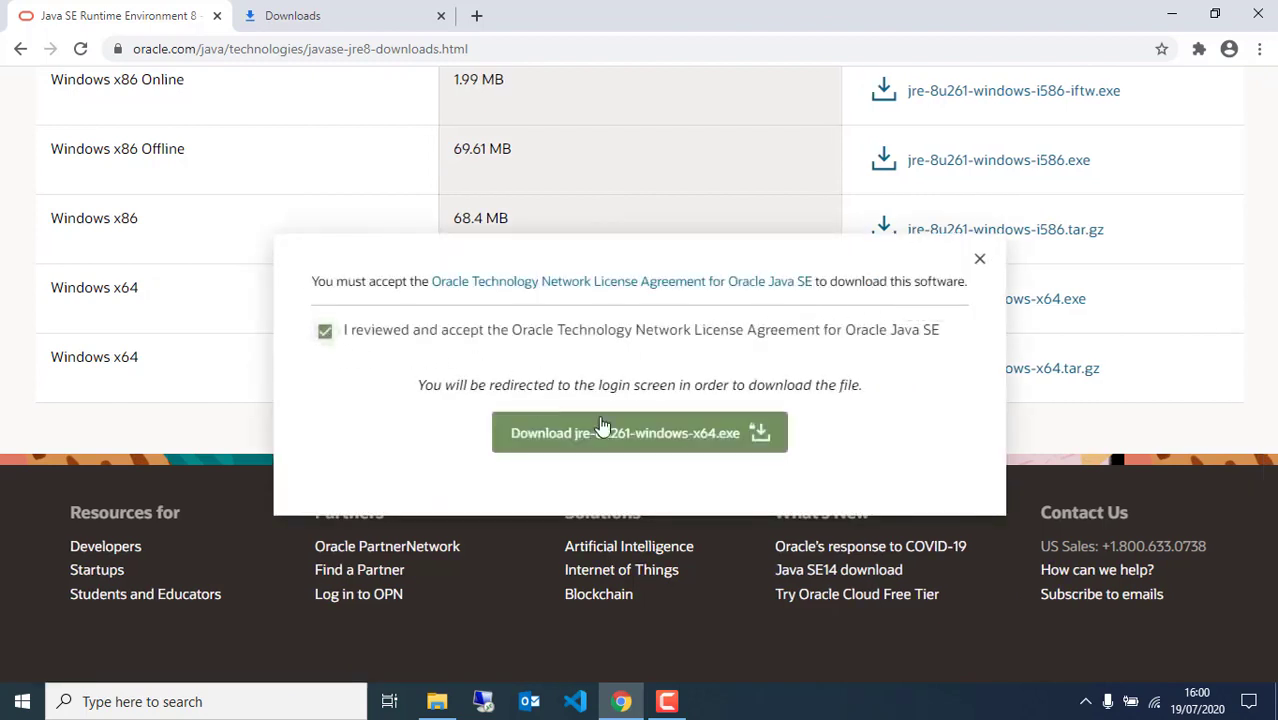
pyautogui.click(618, 440)
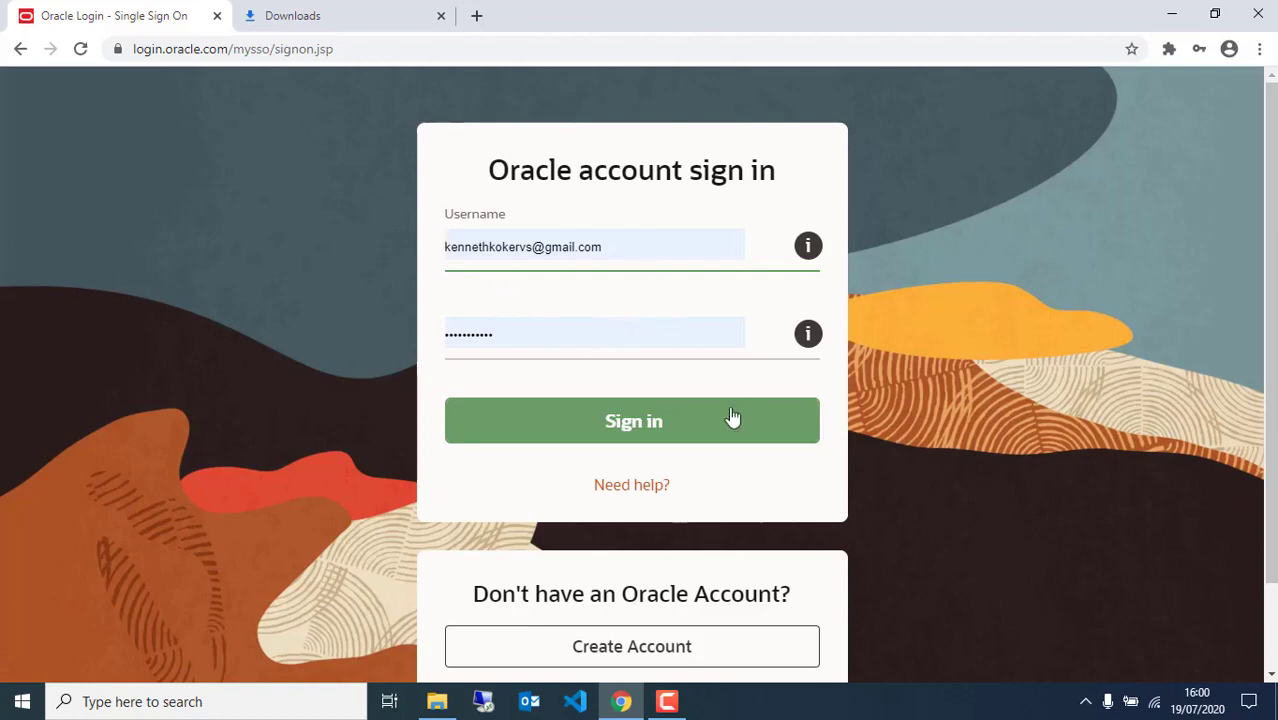
pyautogui.click(624, 427)
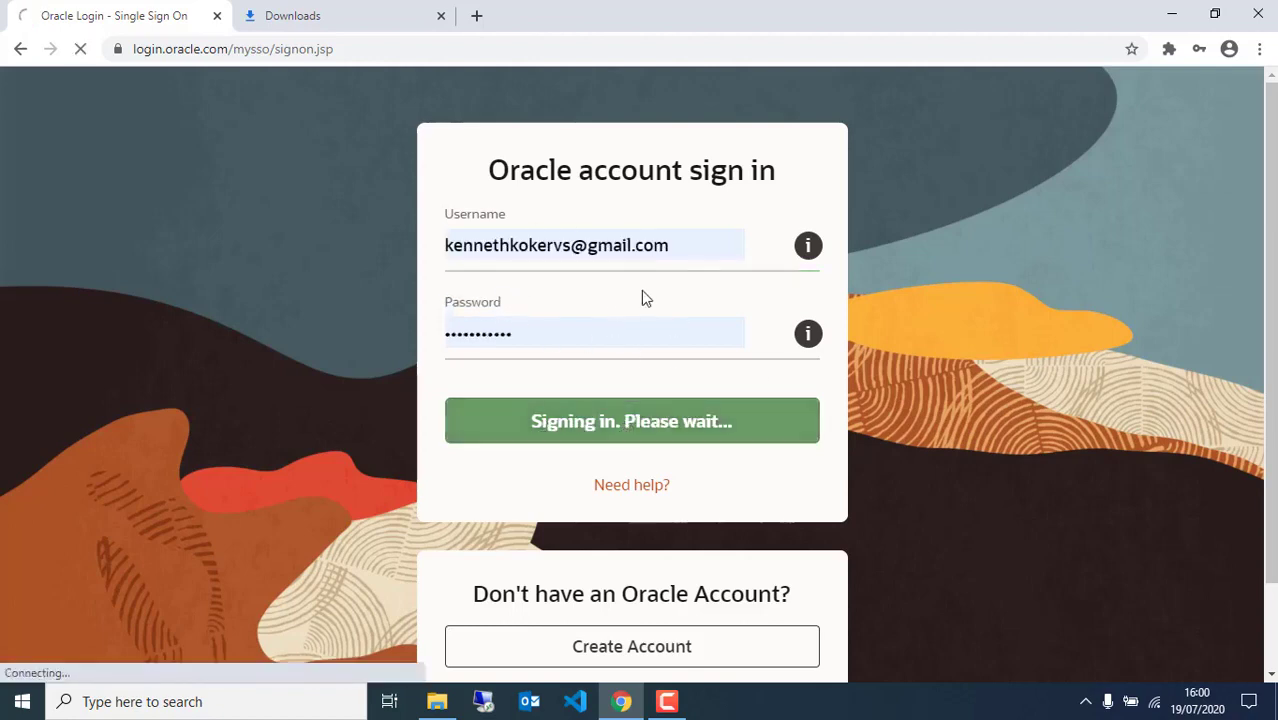
pyautogui.scroll(-1, 648, 302)
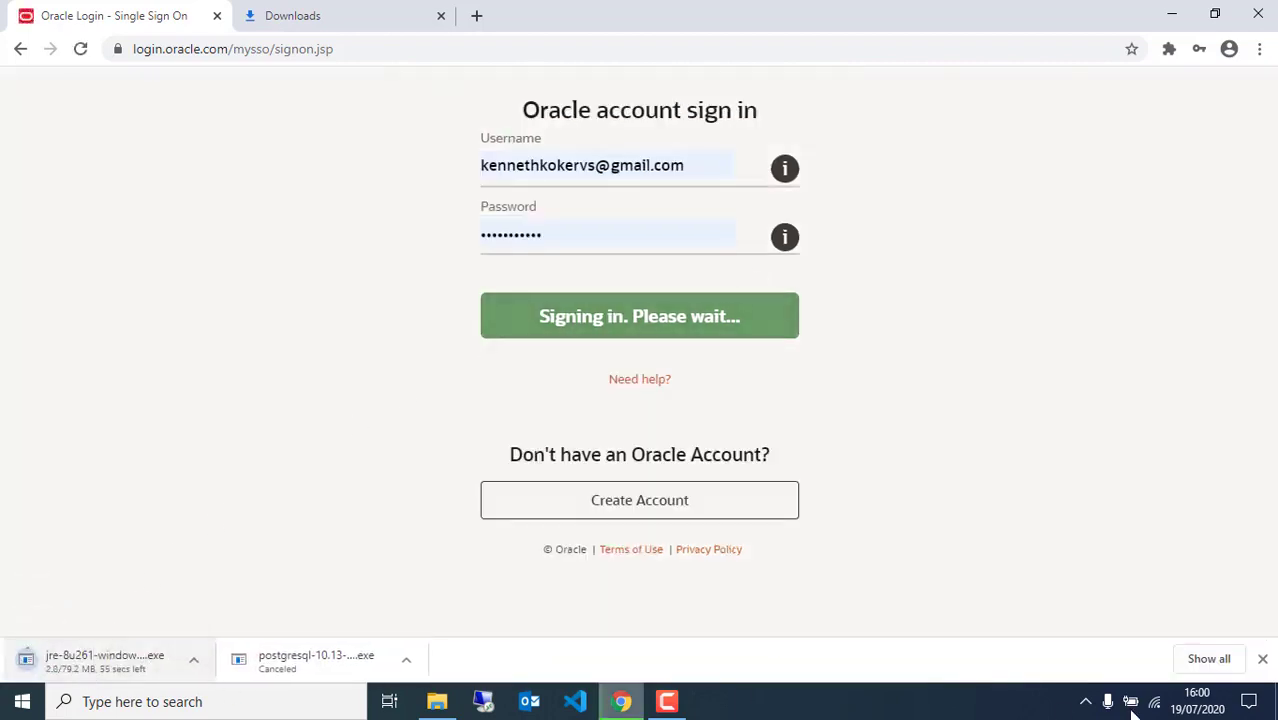
pyautogui.click(1209, 662)
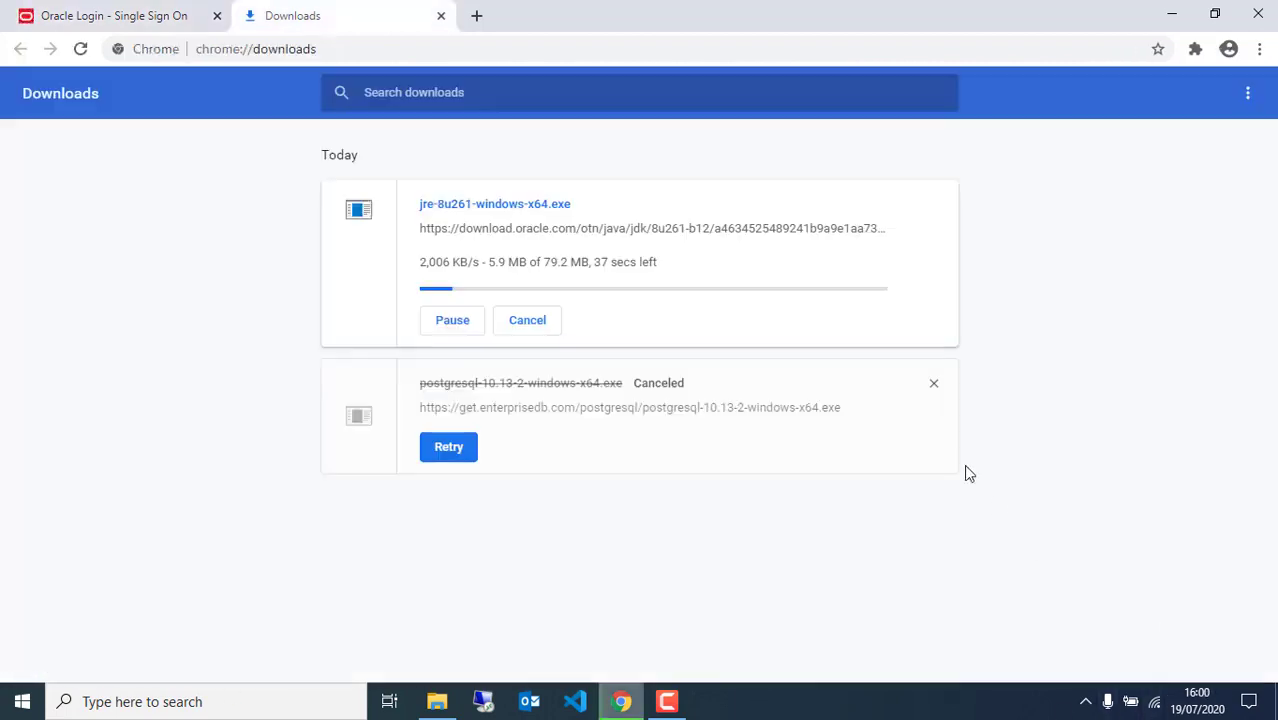
# Pause and cancel the jre-8u261 download, then return to the Oracle sign-in tab's address bar
pyautogui.click(462, 325)
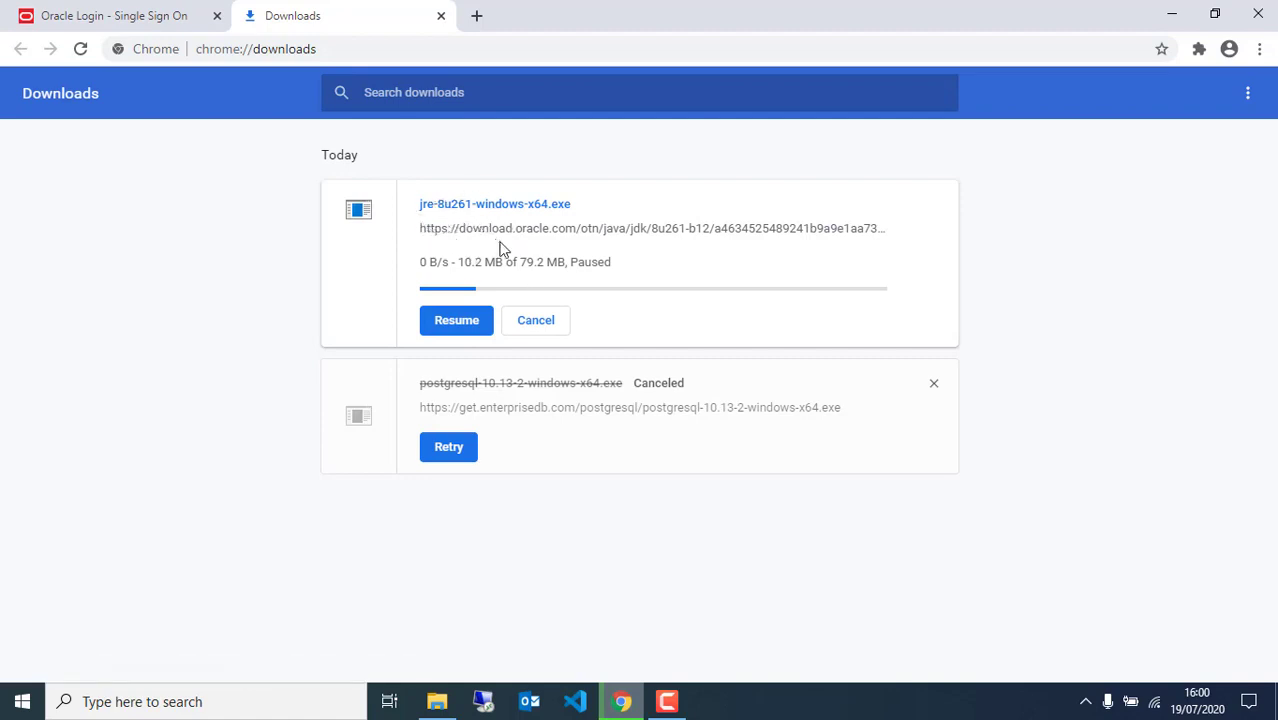
pyautogui.click(536, 321)
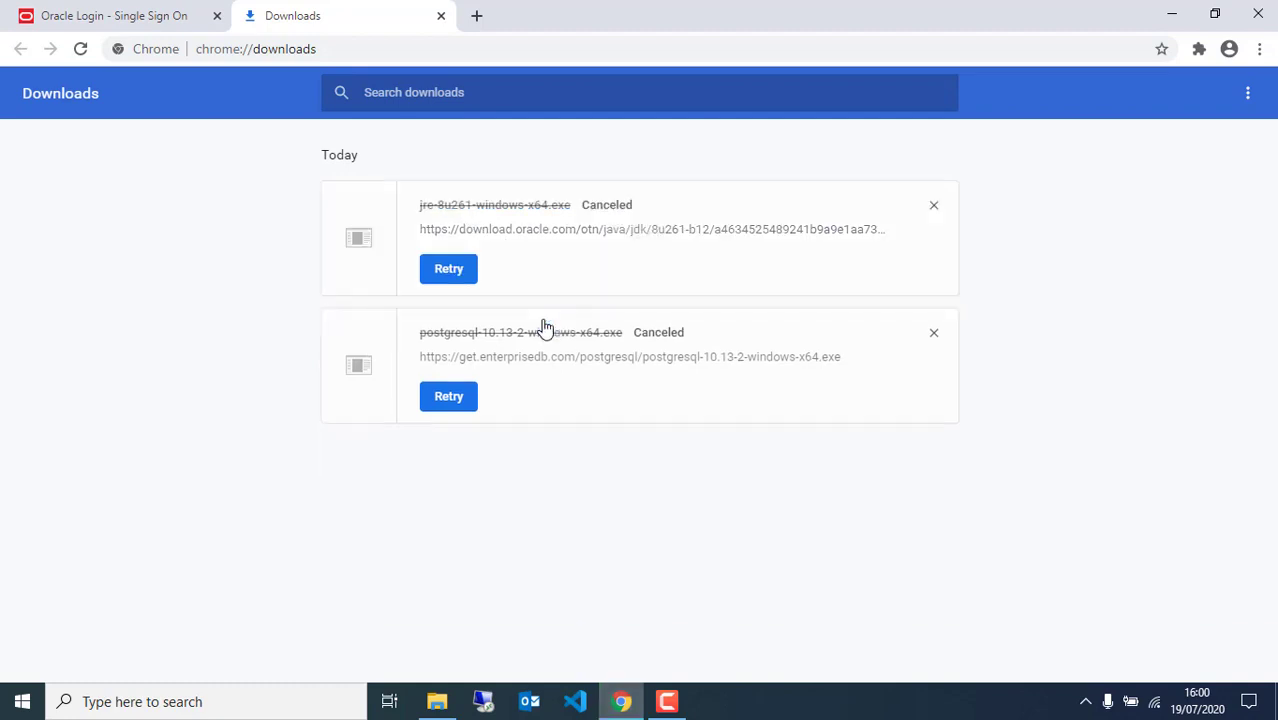
pyautogui.click(188, 18)
pyautogui.click(219, 49)
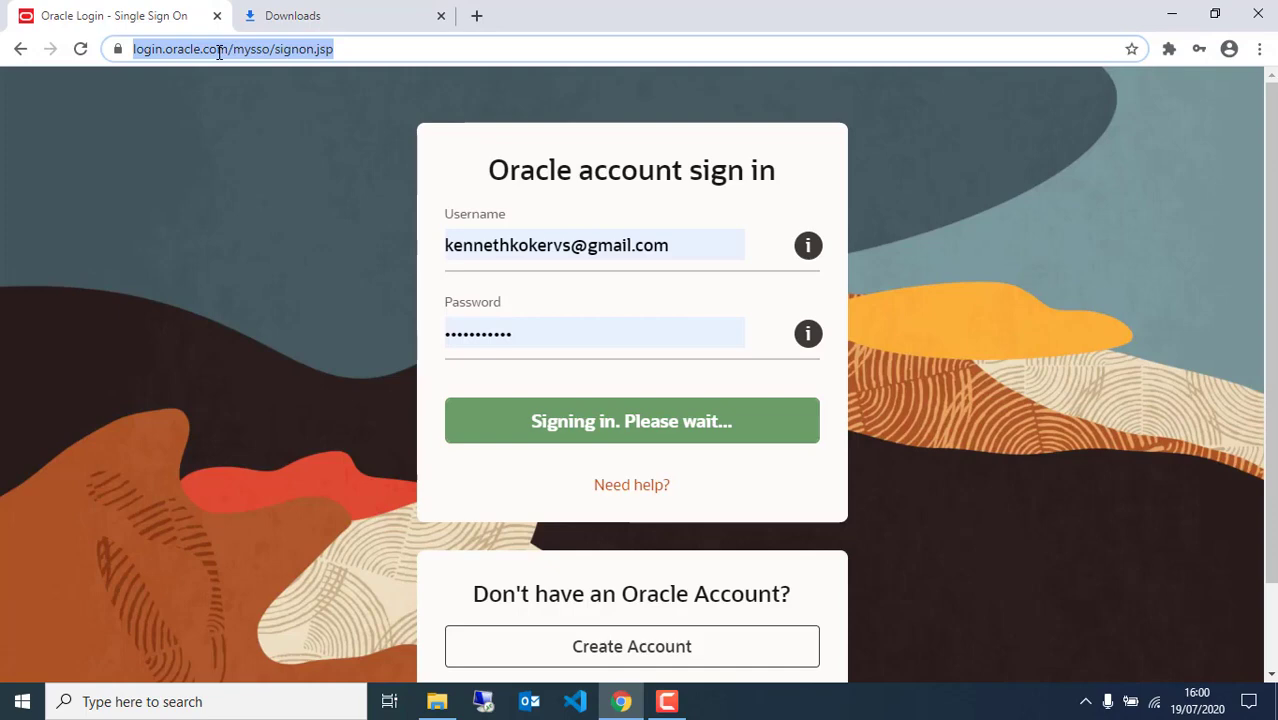
# Search 'JAVA JDK' and open Oracle's JDK 8u261 page at jdk-8u261-windows-x64.exe (166.28 MB)
pyautogui.write('JAVA J')
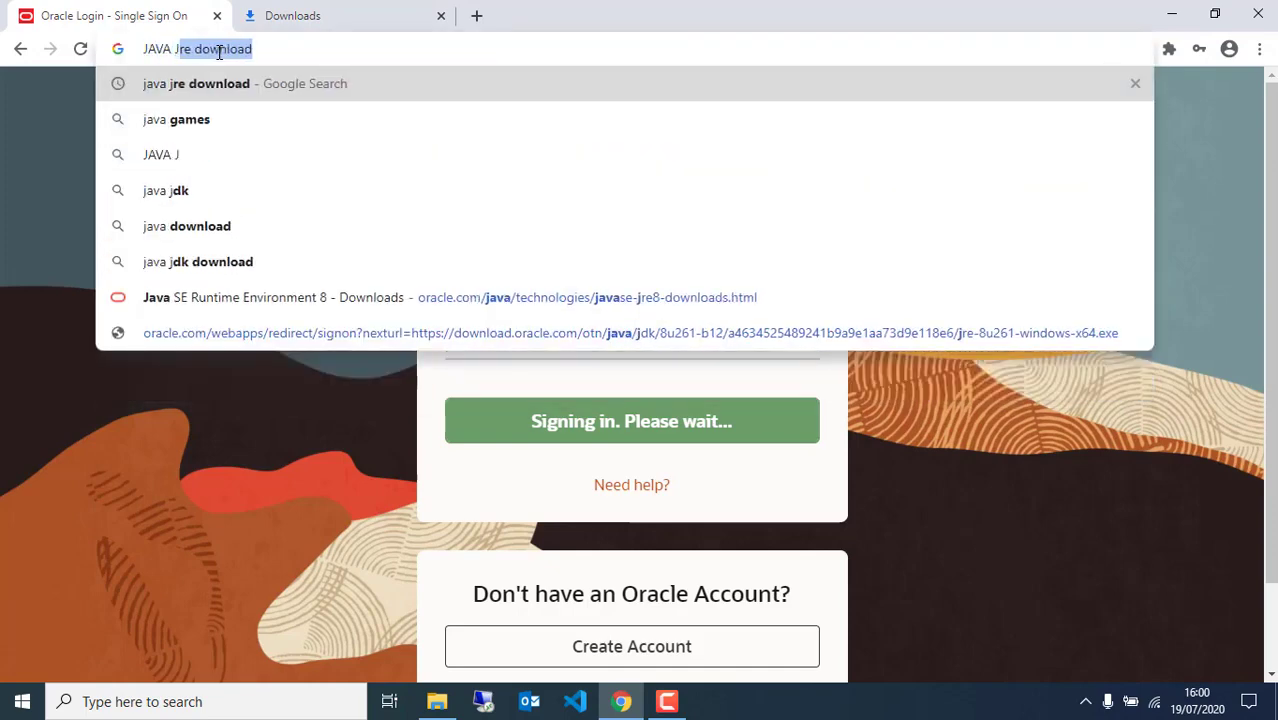
pyautogui.write('DK')
pyautogui.press('Return')
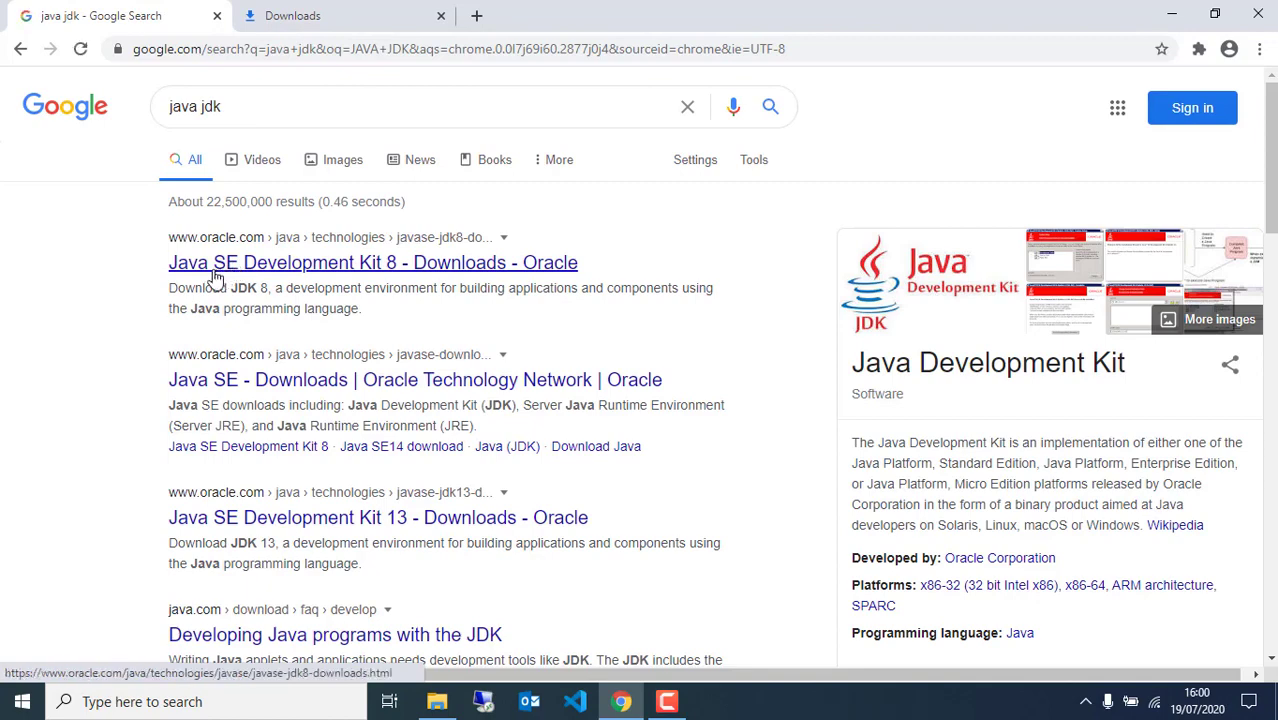
pyautogui.click(215, 274)
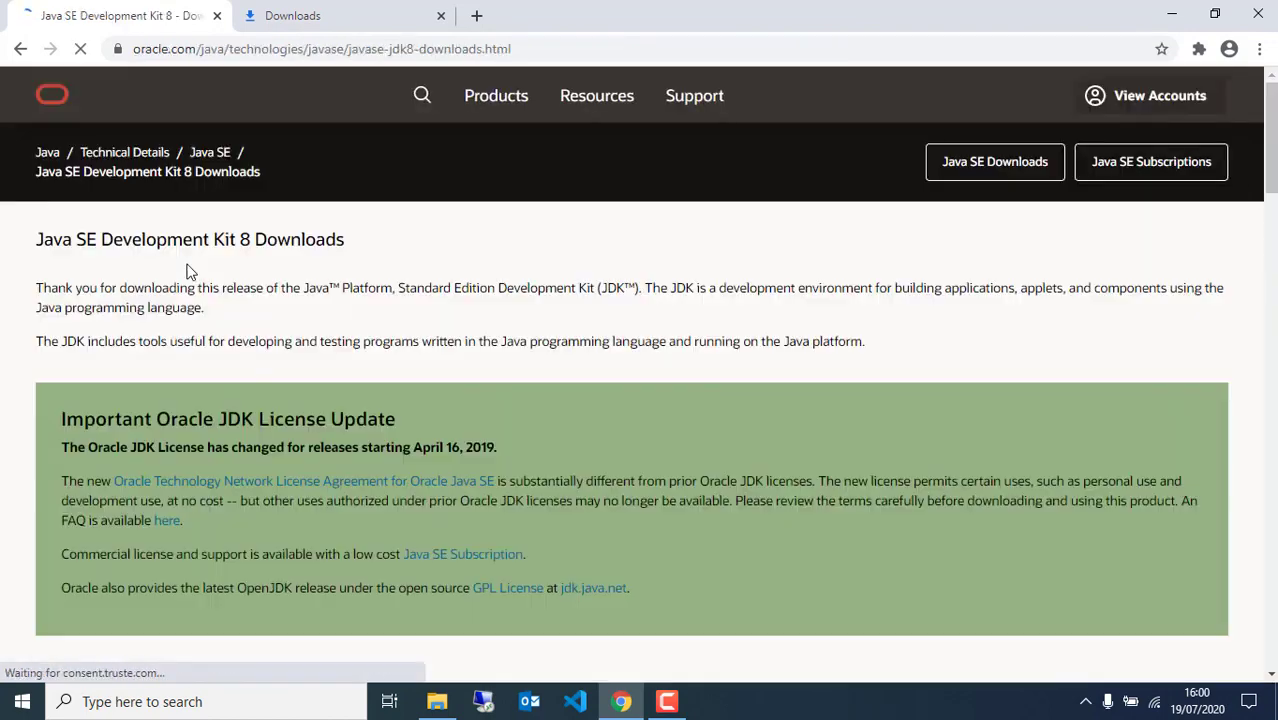
pyautogui.scroll(-10, 488, 340)
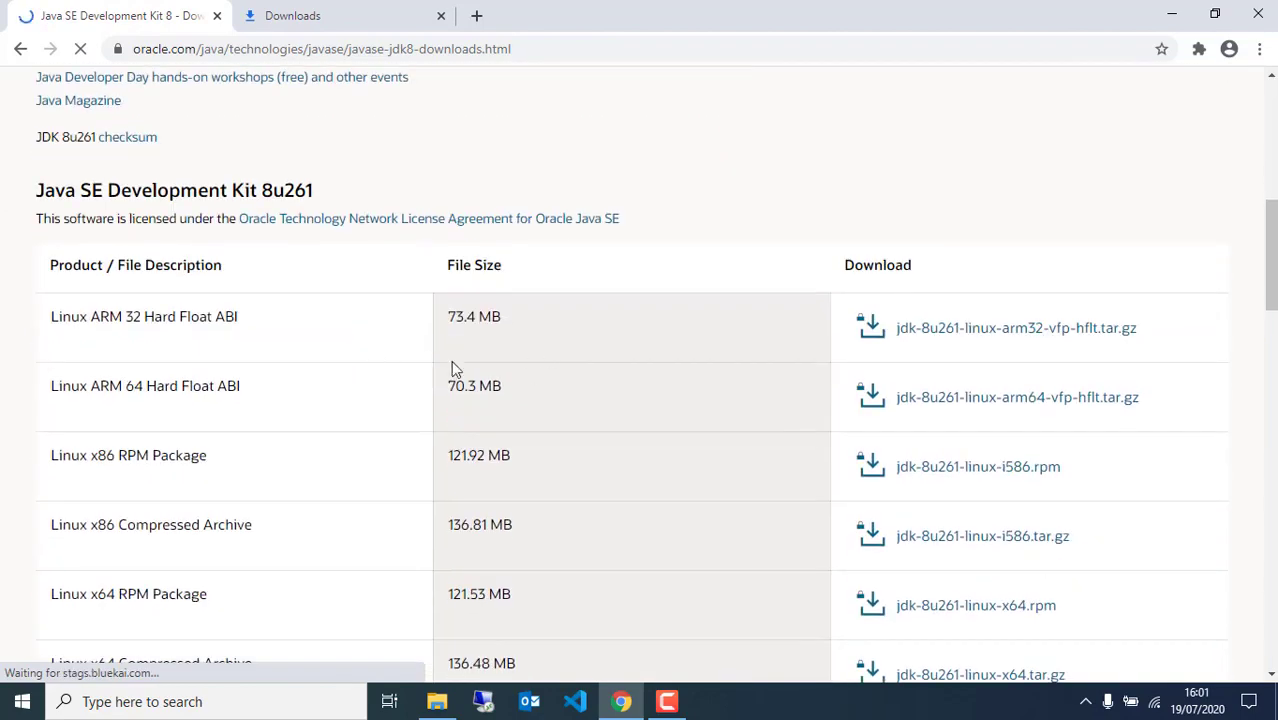
pyautogui.scroll(-3, 418, 340)
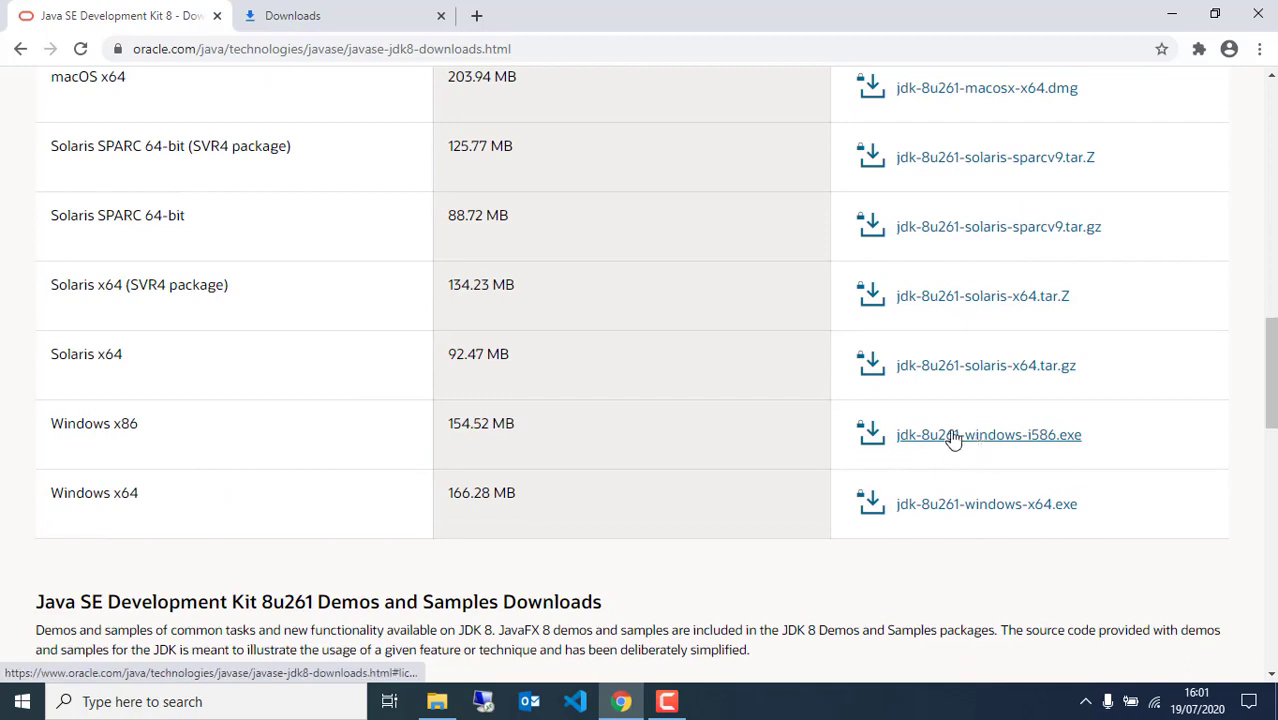
pyautogui.moveTo(37, 428); pyautogui.dragTo(219, 435)
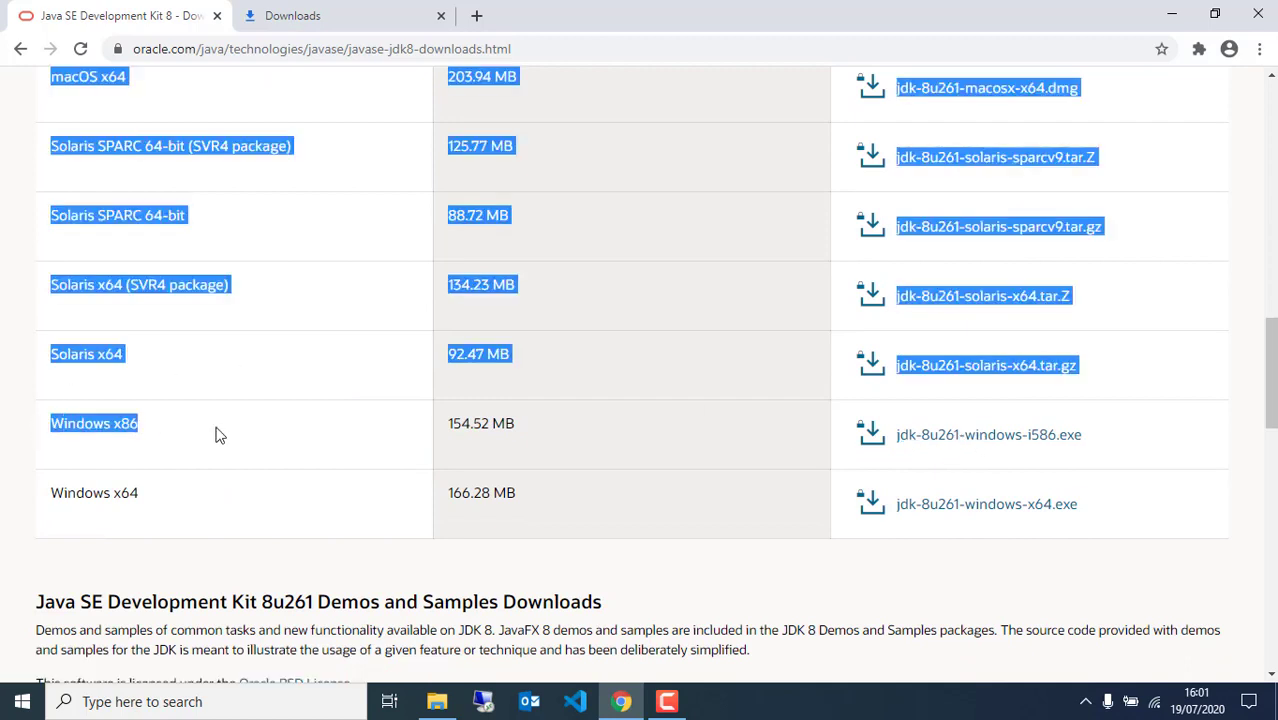
pyautogui.click(166, 510)
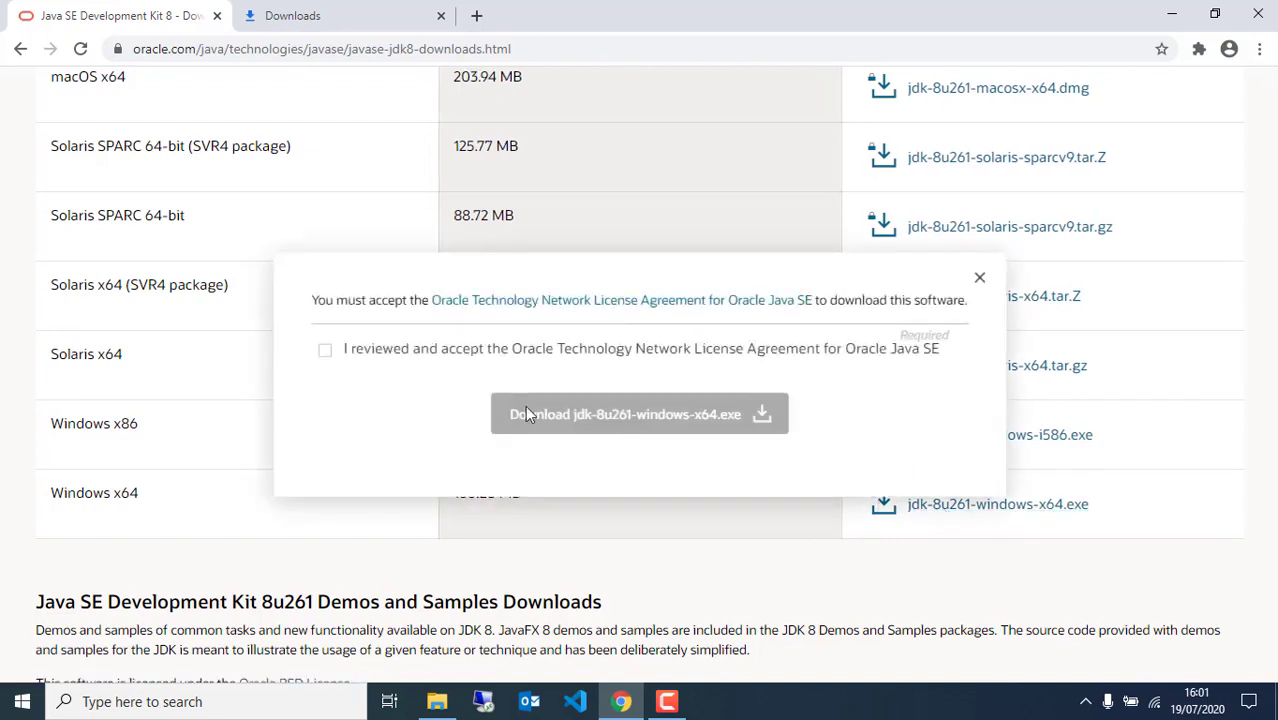
# Accept the licence, start the jdk-8u261-windows-x64.exe download, then pause and cancel it
pyautogui.click(325, 352)
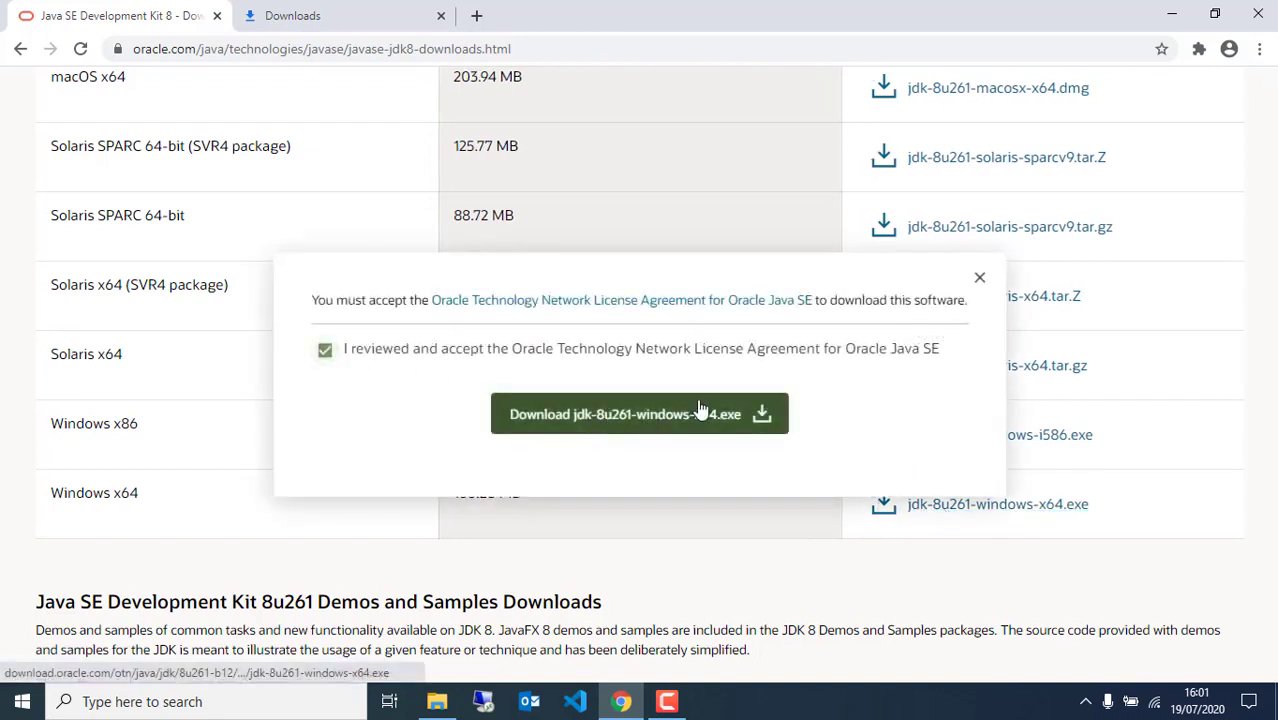
pyautogui.click(657, 427)
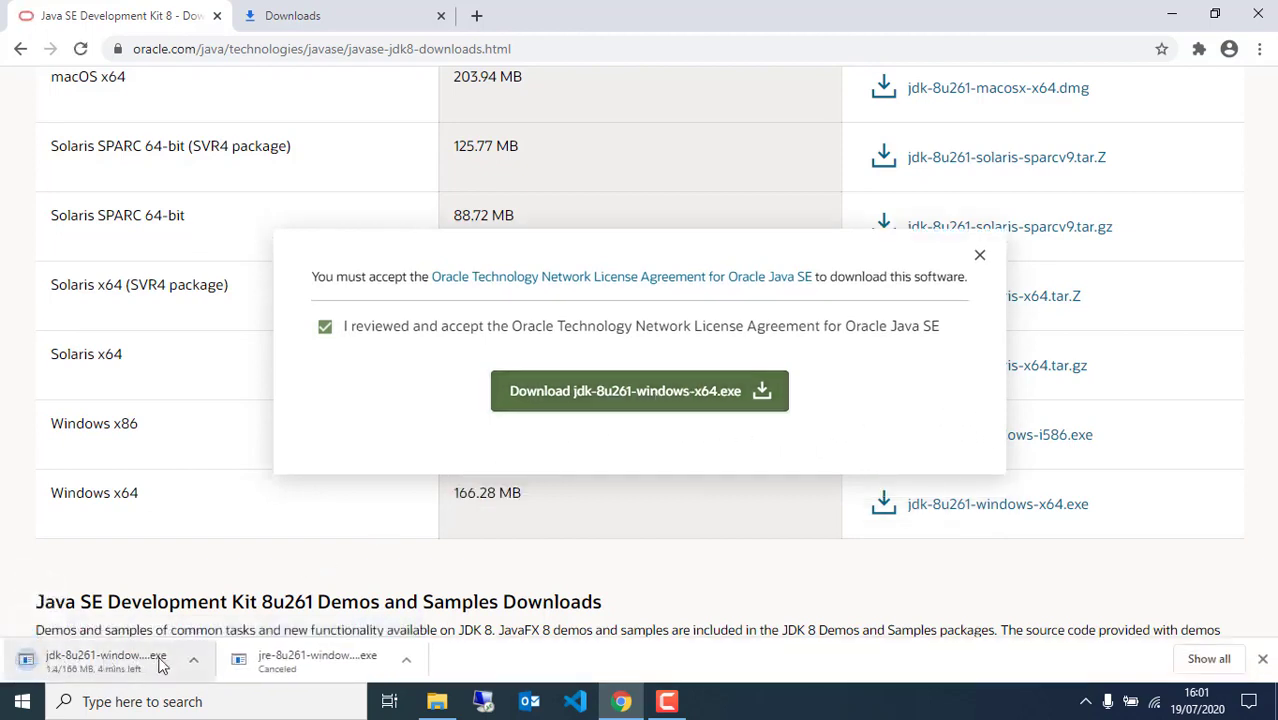
pyautogui.click(1205, 658)
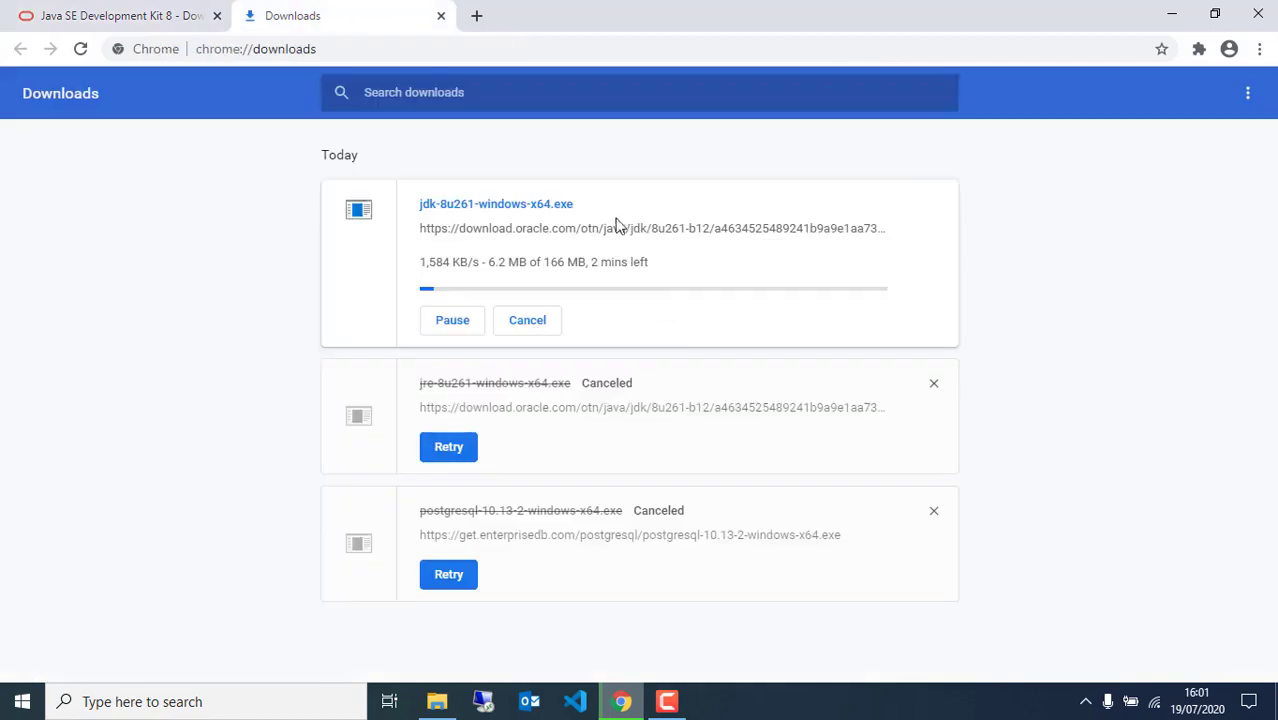
pyautogui.click(434, 322)
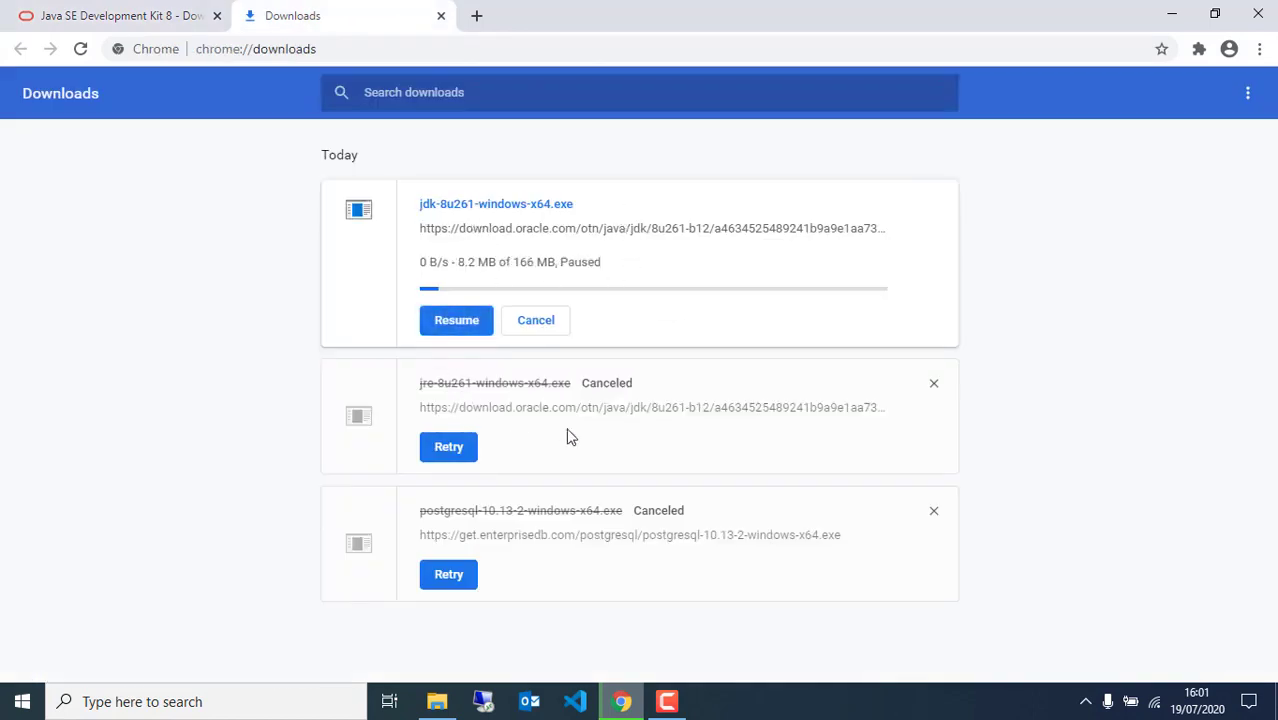
pyautogui.click(535, 320)
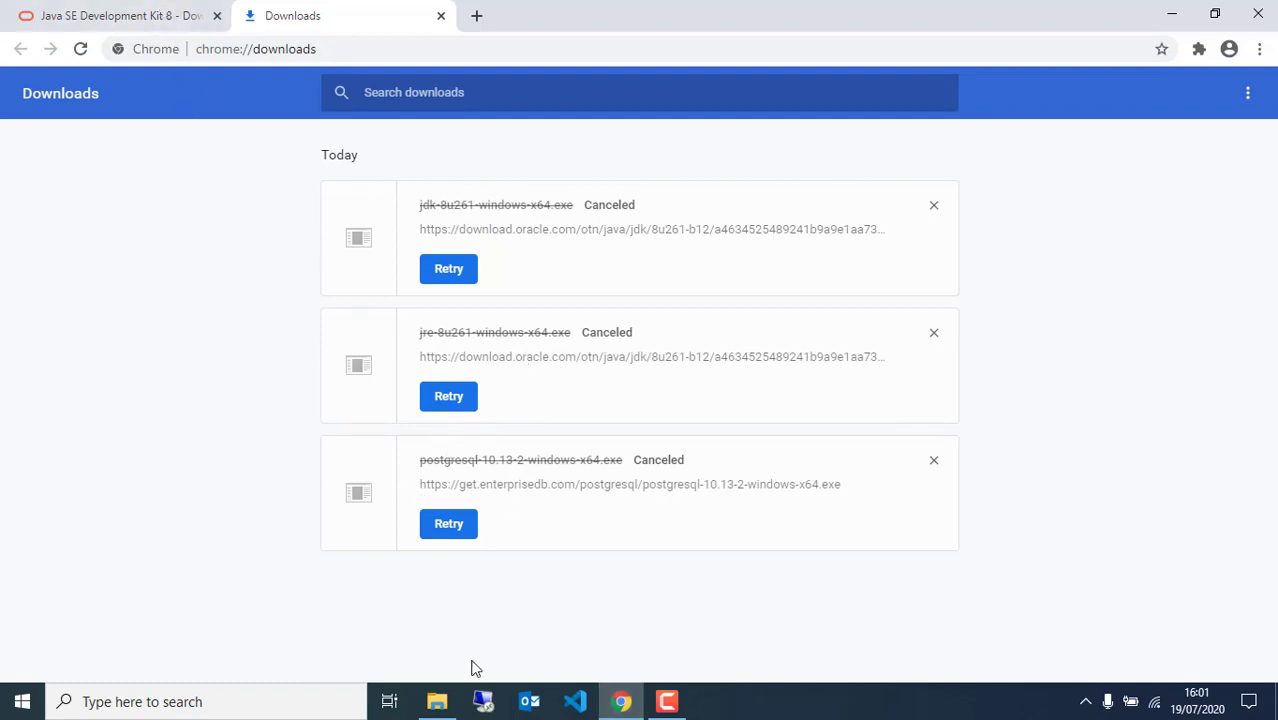
# Check dhis2-stable-2.34.1.war in the DHIS2 Installation 2020 folder, then return to the JDK 8 tab
pyautogui.click(437, 701)
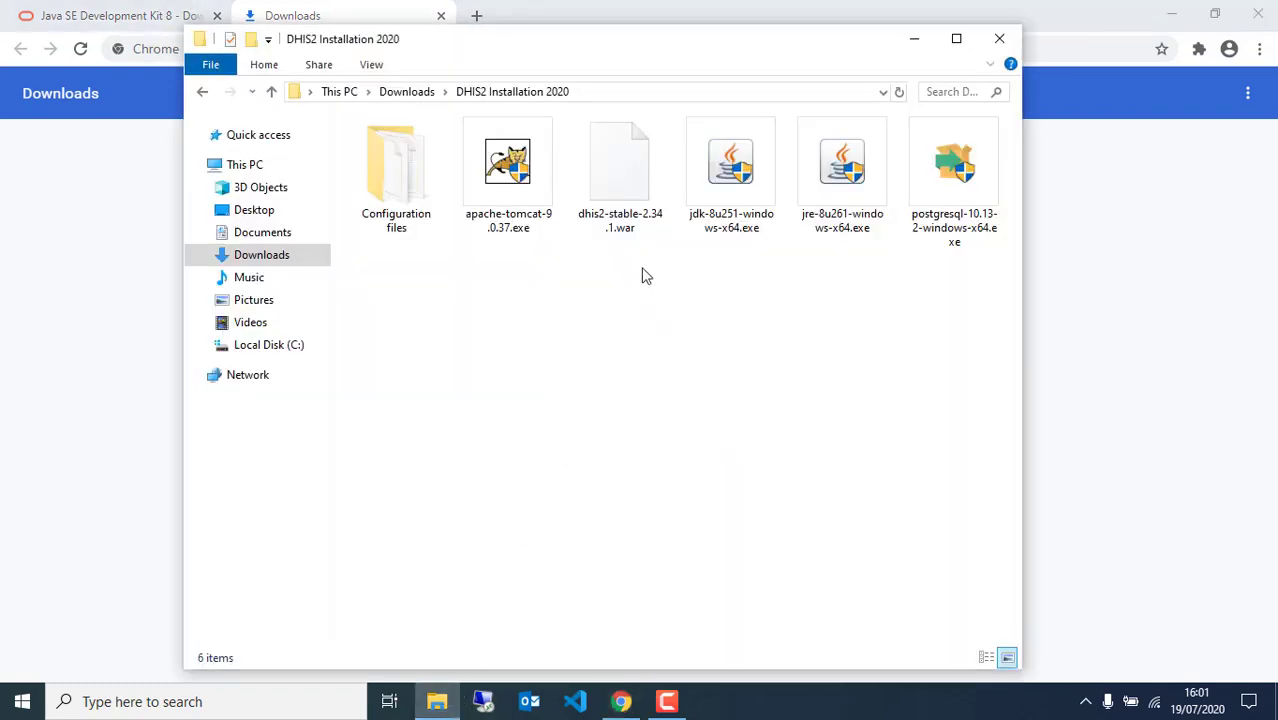
pyautogui.click(617, 189)
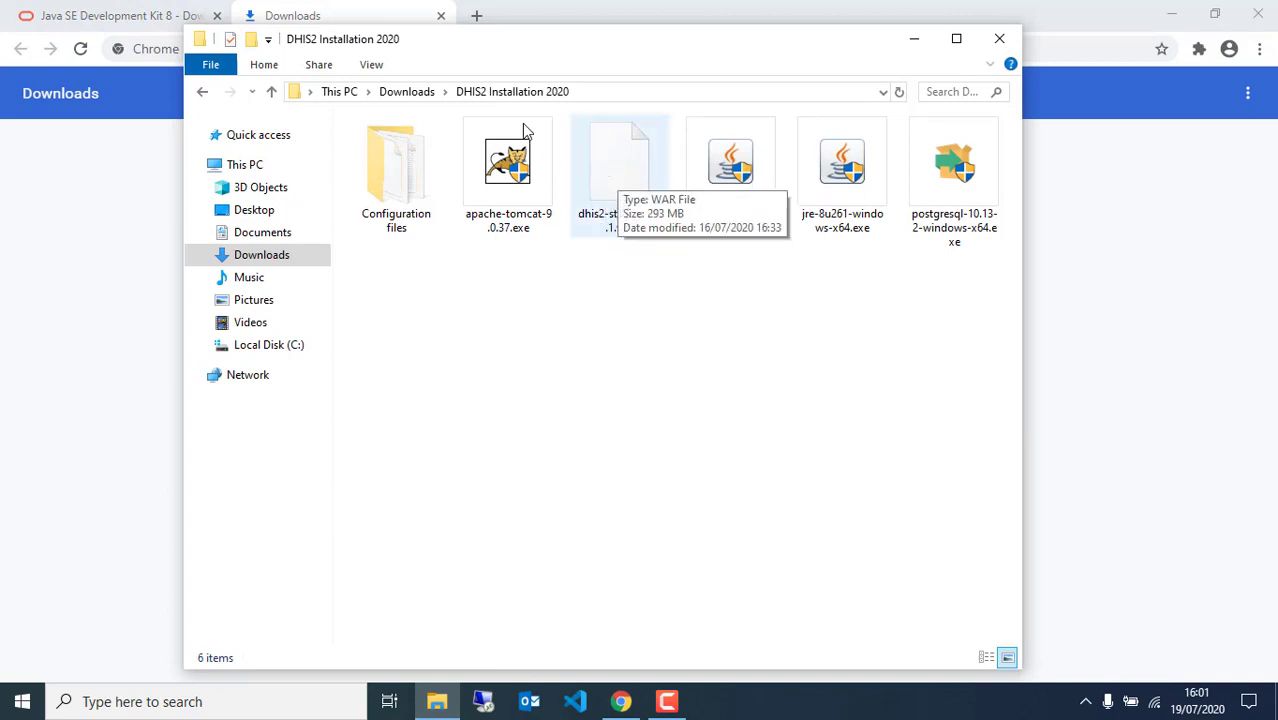
pyautogui.click(371, 8)
pyautogui.click(144, 10)
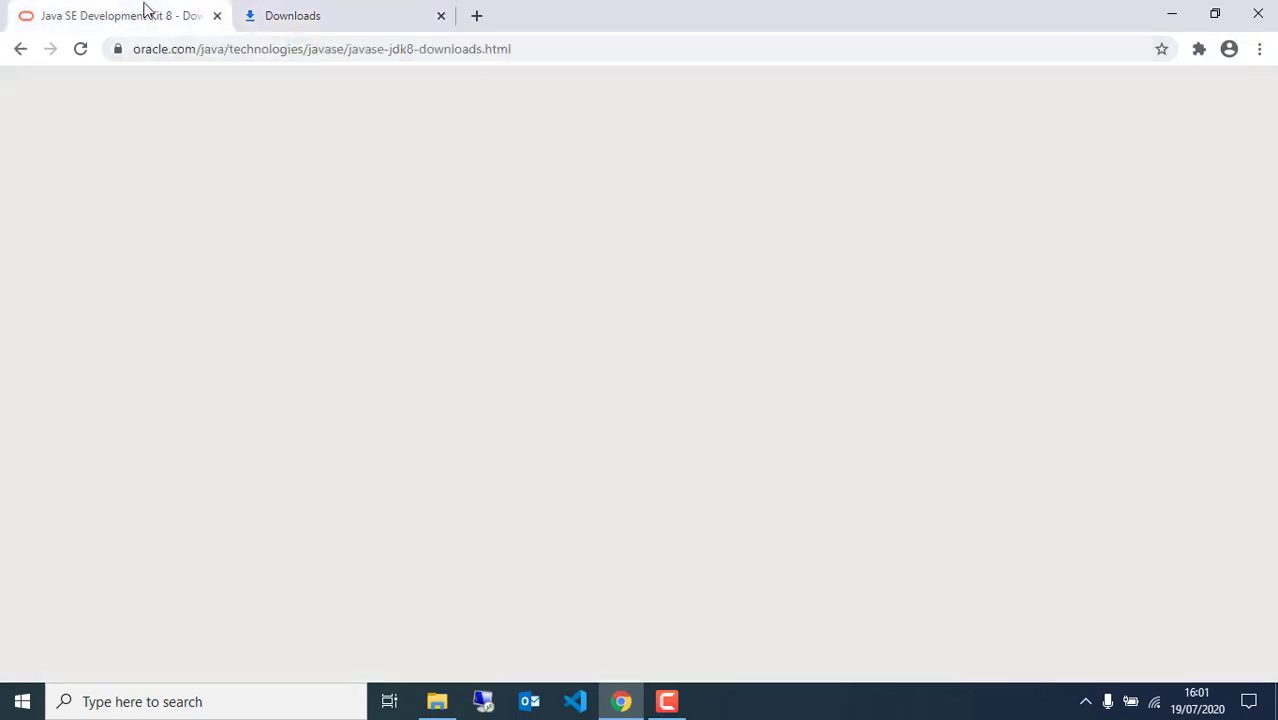
# Search 'DHIS2 download' and open dhis2.org/downloads, noting the 14.07.2020 release of 2.34.1
pyautogui.click(218, 44)
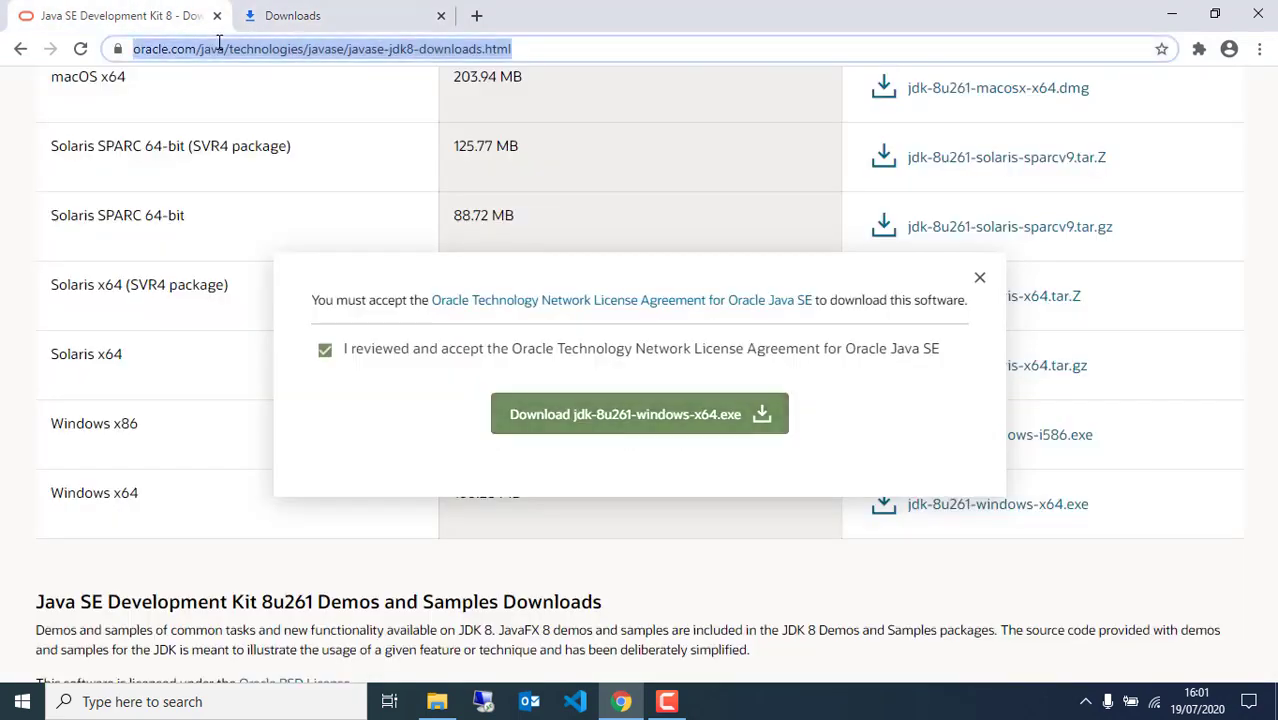
pyautogui.write('DHIS')
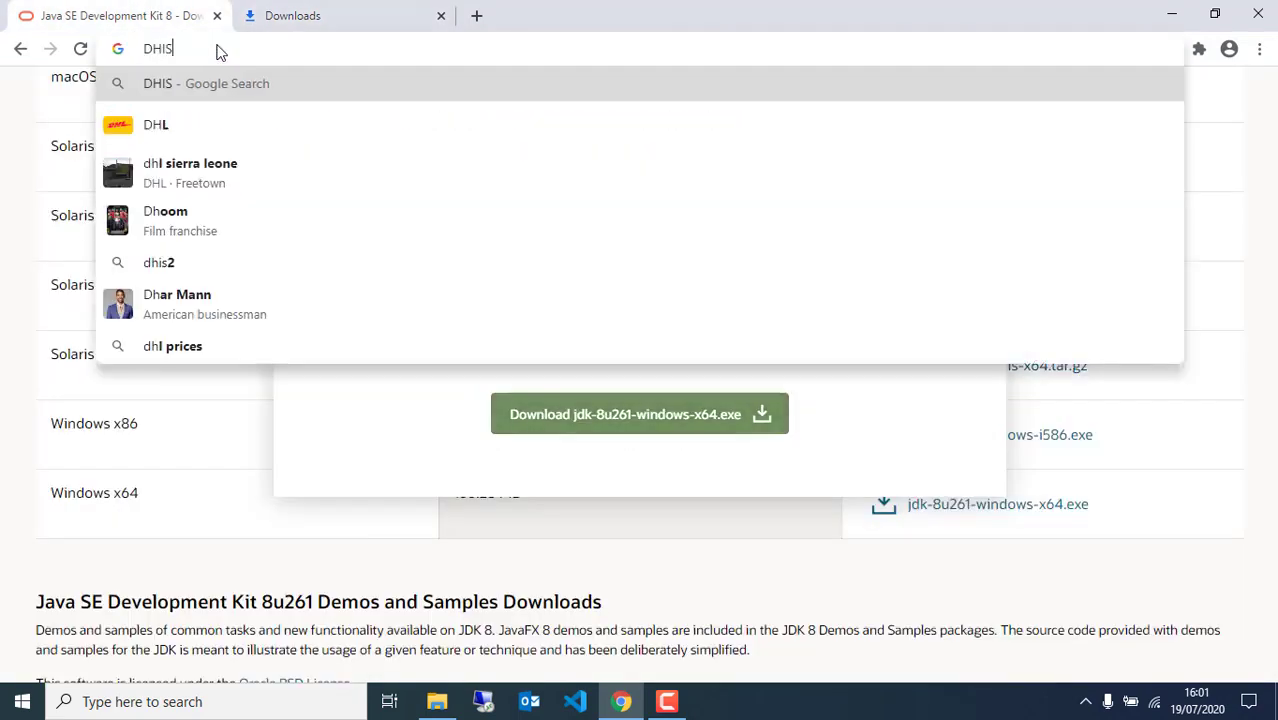
pyautogui.write('2 download')
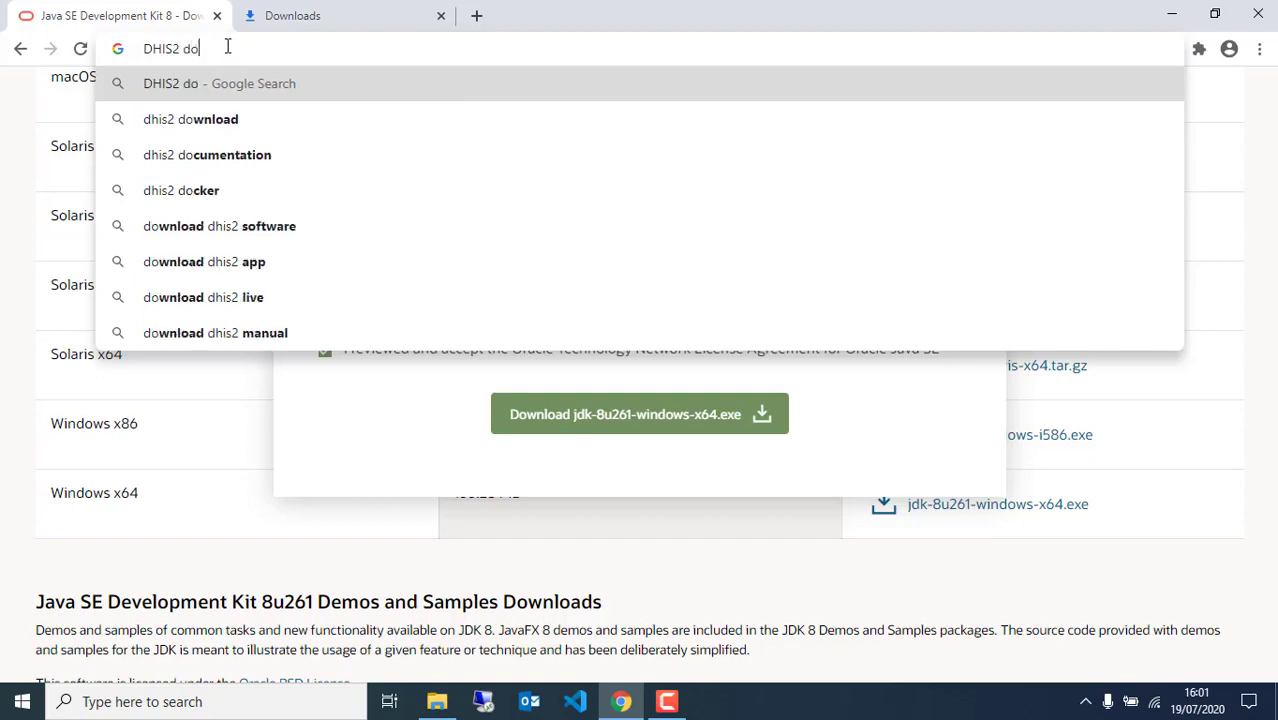
pyautogui.press('Return')
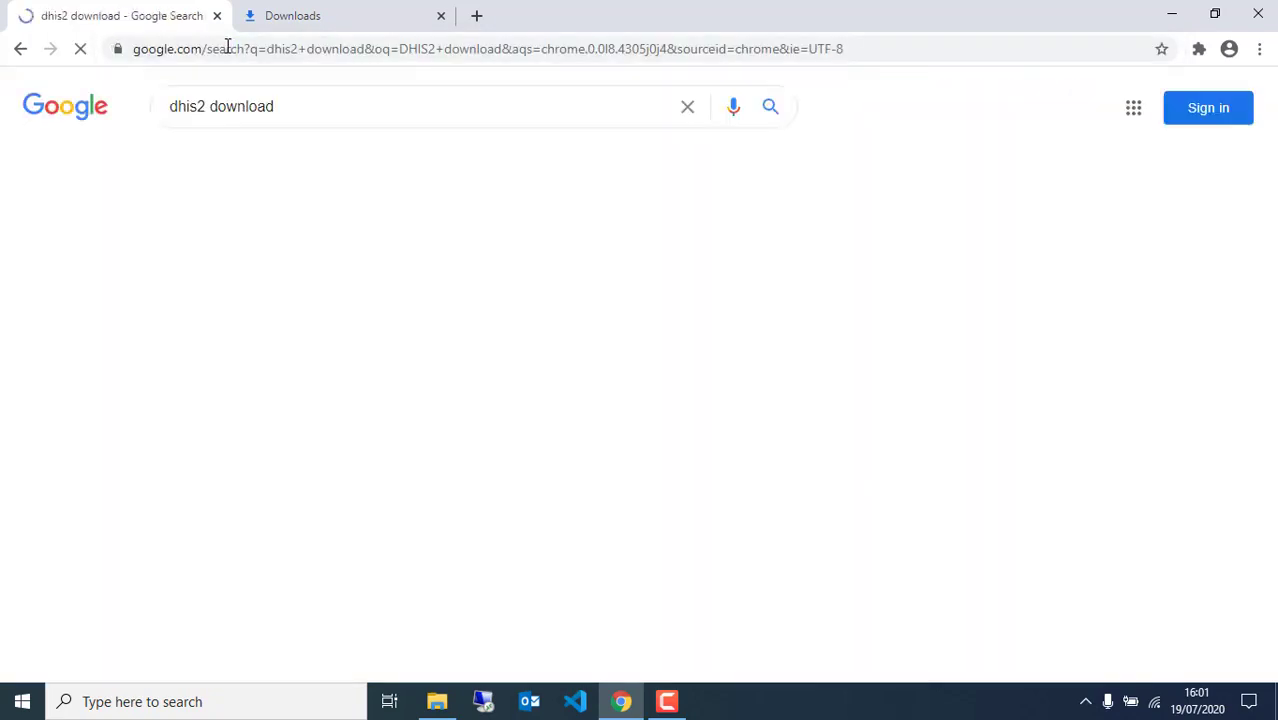
pyautogui.click(210, 270)
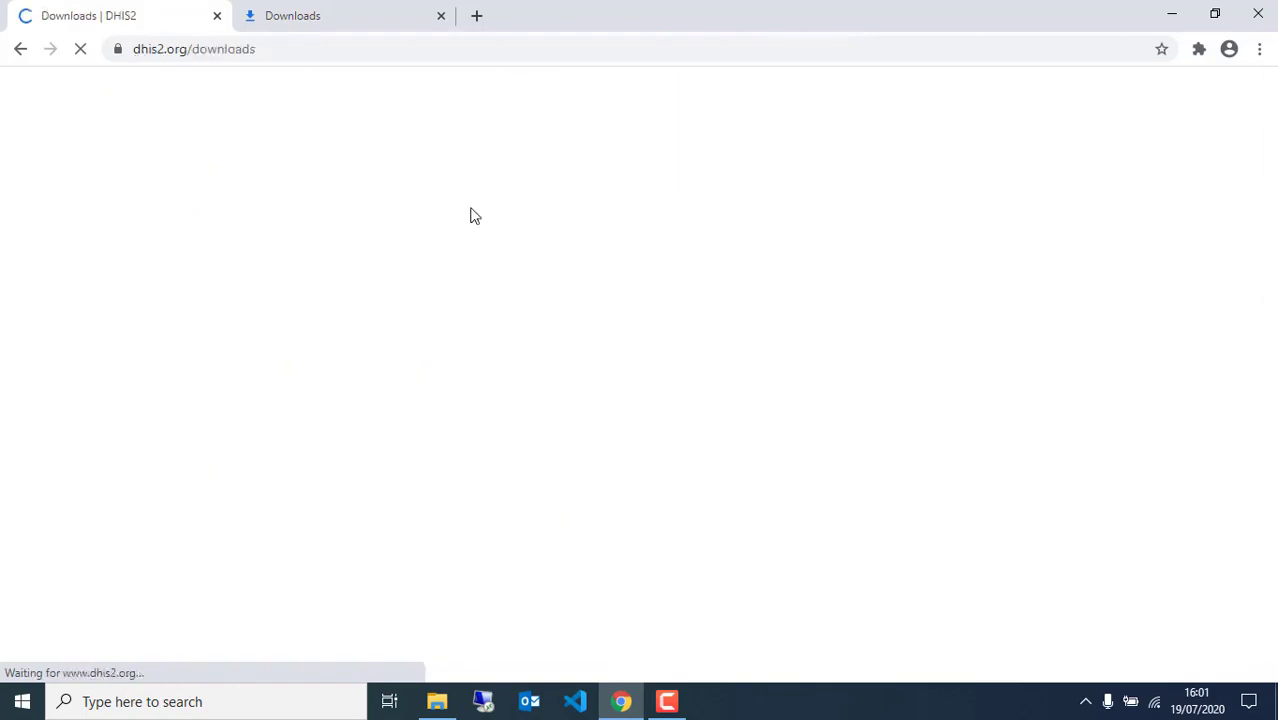
pyautogui.scroll(-3, 490, 290)
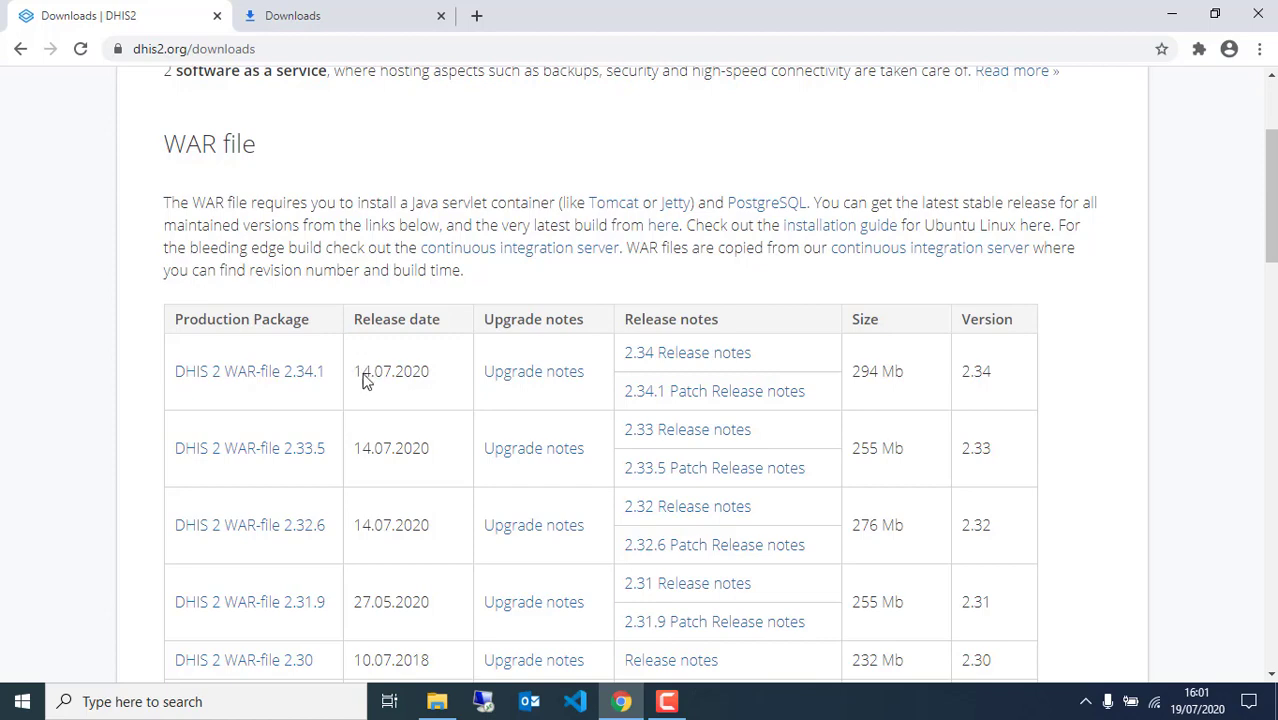
pyautogui.moveTo(355, 372); pyautogui.dragTo(447, 374)
# Start the DHIS 2 WAR-file 2.34.1 download, cancel it, and reopen the DHIS2 Installation 2020 folder
pyautogui.click(196, 380)
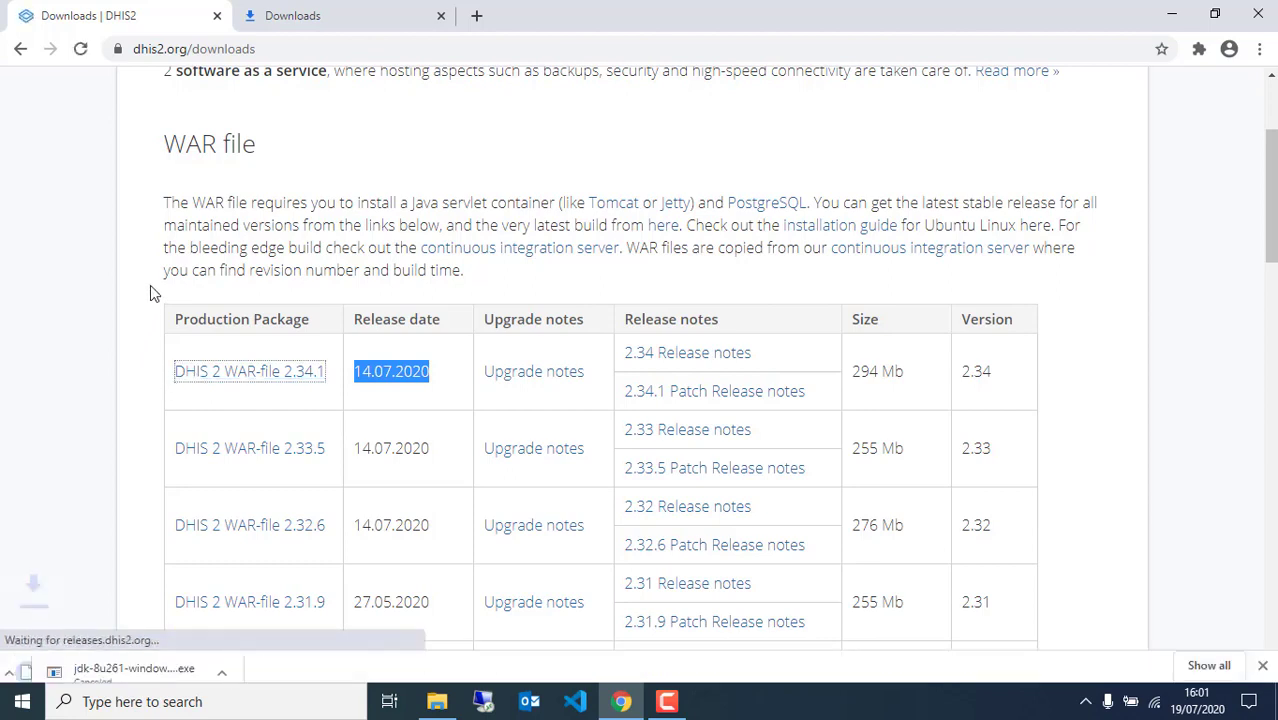
pyautogui.click(1207, 658)
pyautogui.click(462, 327)
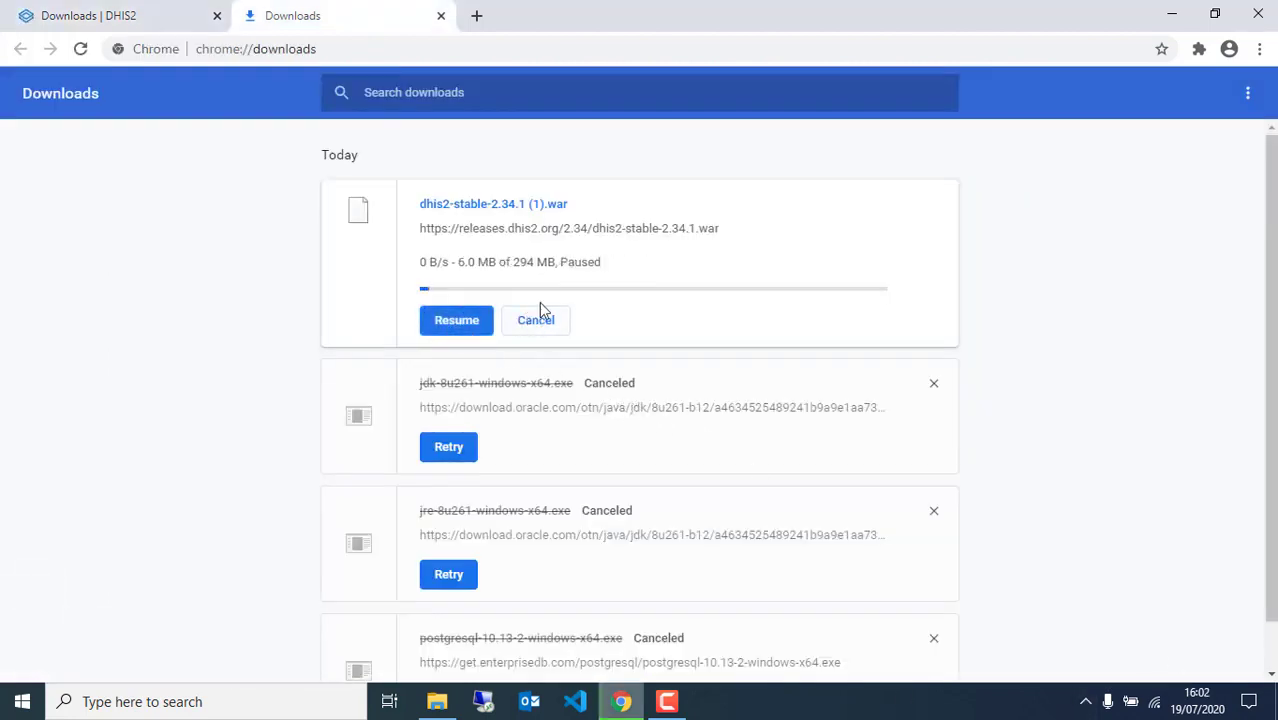
pyautogui.click(557, 322)
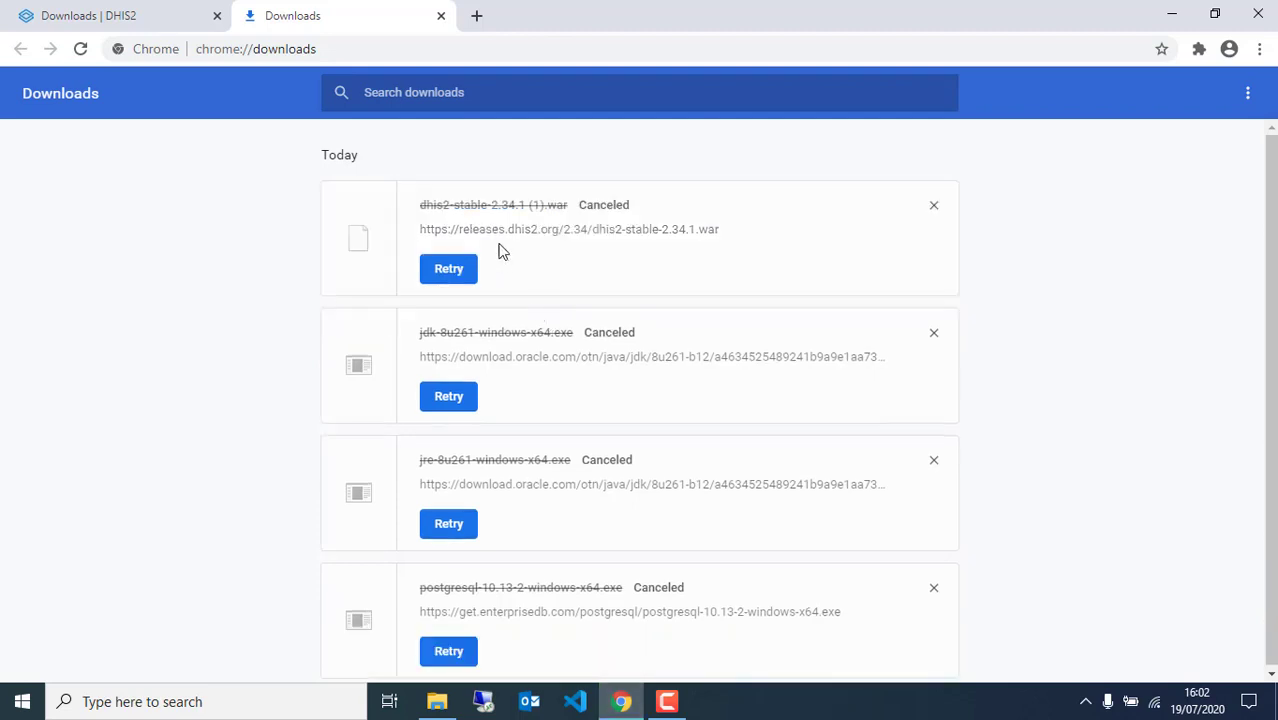
pyautogui.click(437, 702)
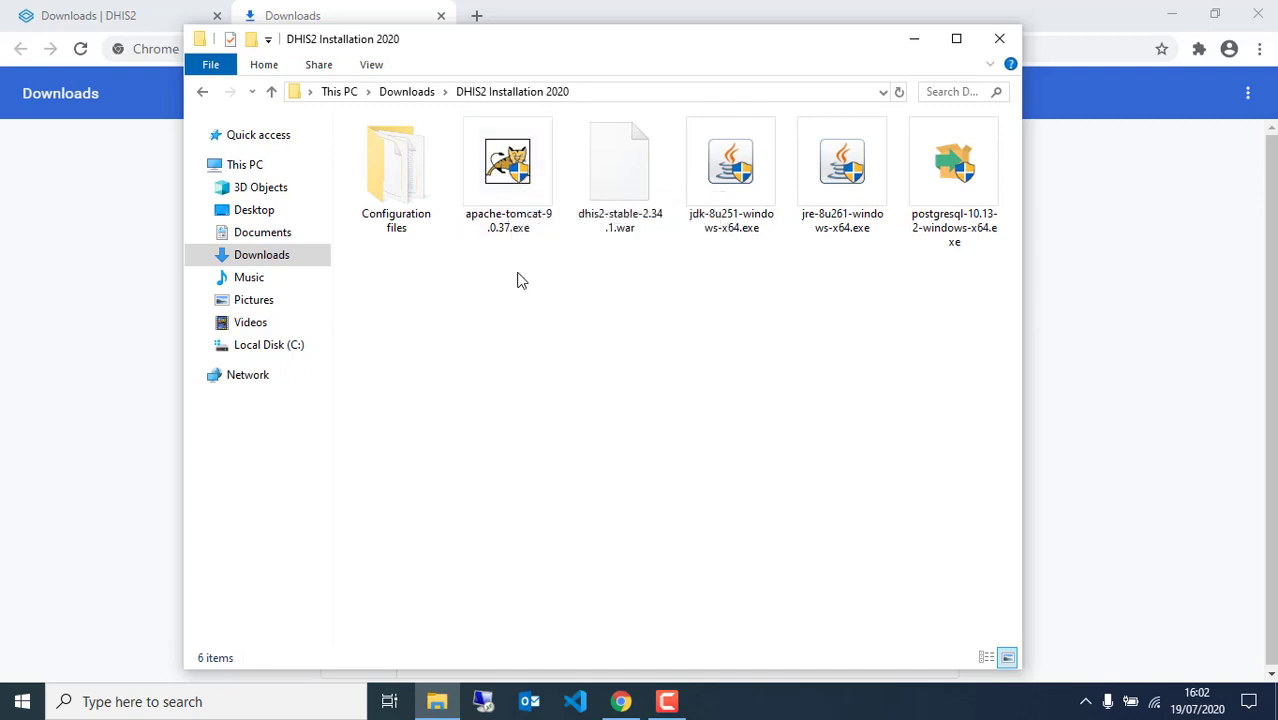
# Search the web for 'Apache Tomcat' and open the Apache Tomcat 8 downloads page
pyautogui.click(180, 12)
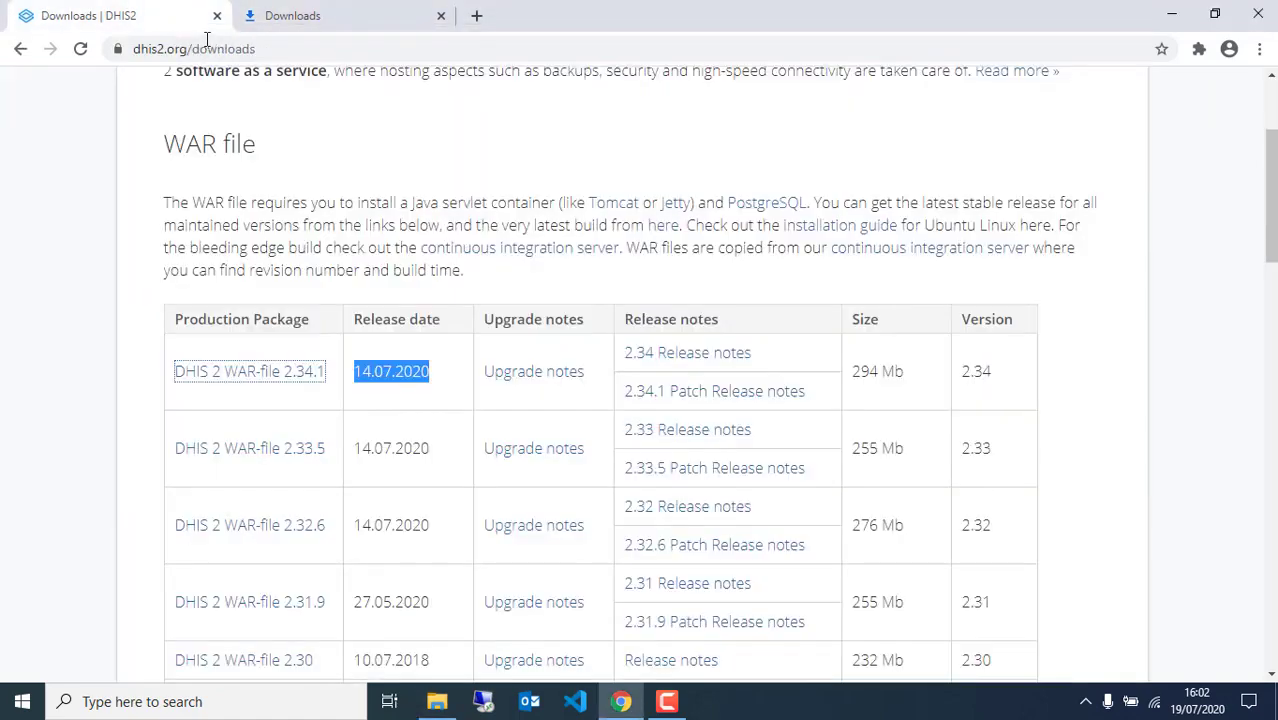
pyautogui.click(206, 42)
pyautogui.press('BackSpace')
pyautogui.write('Apa')
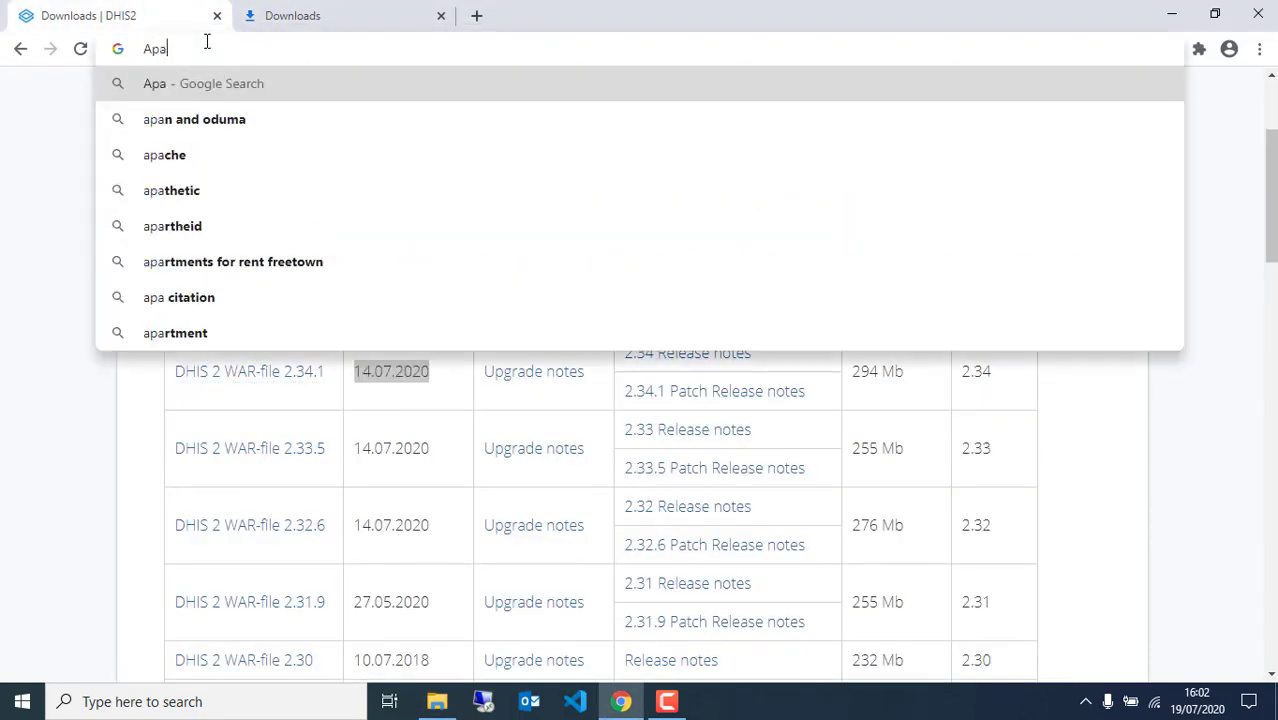
pyautogui.write('che Tom')
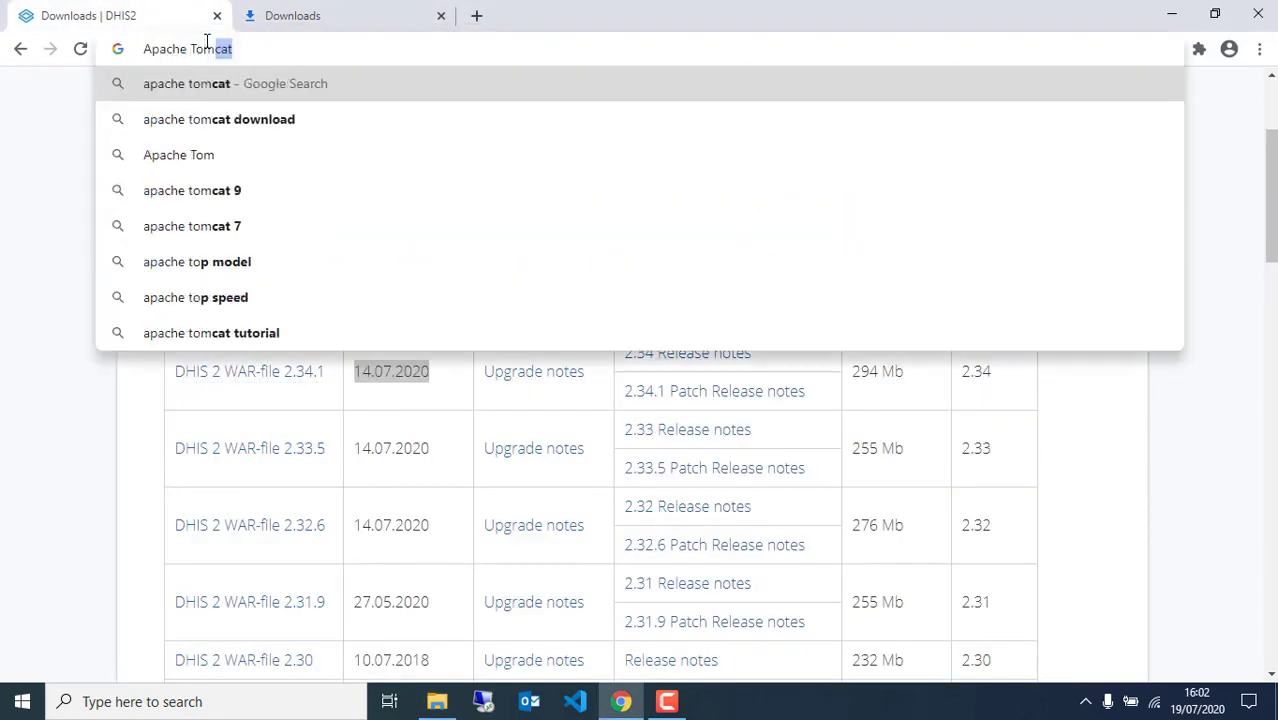
pyautogui.write('ca')
pyautogui.press('Return')
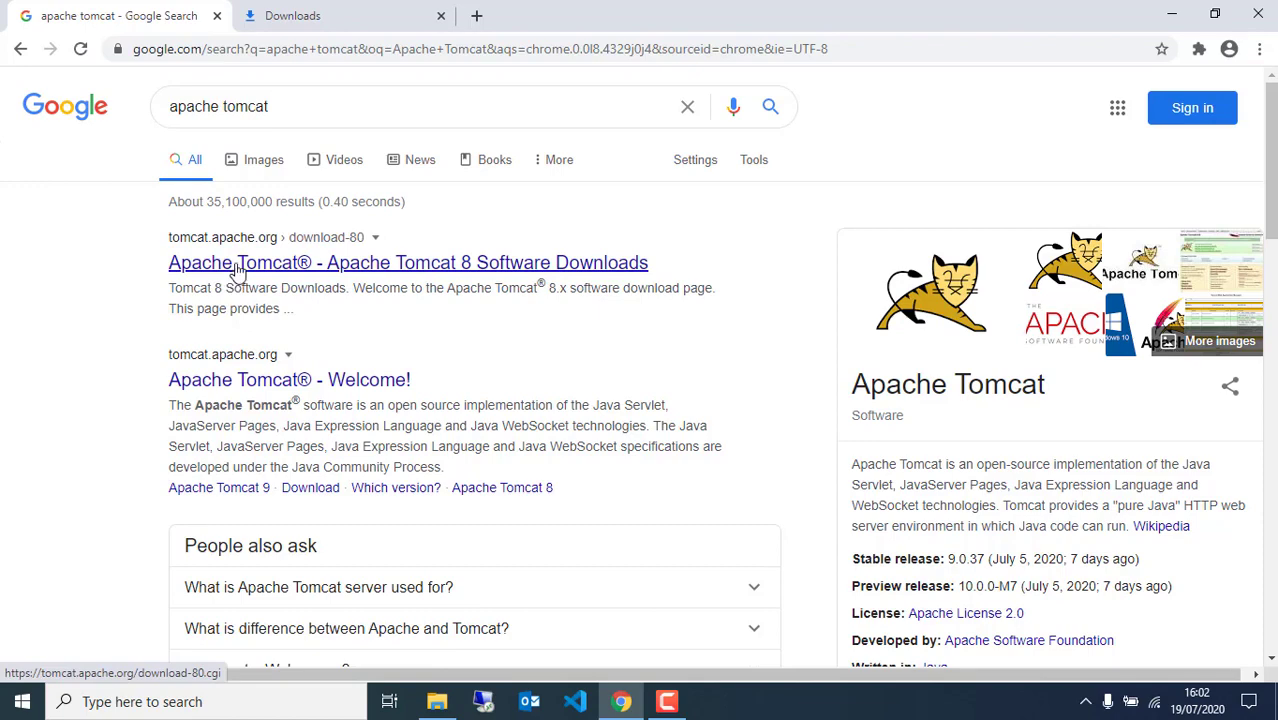
pyautogui.click(240, 266)
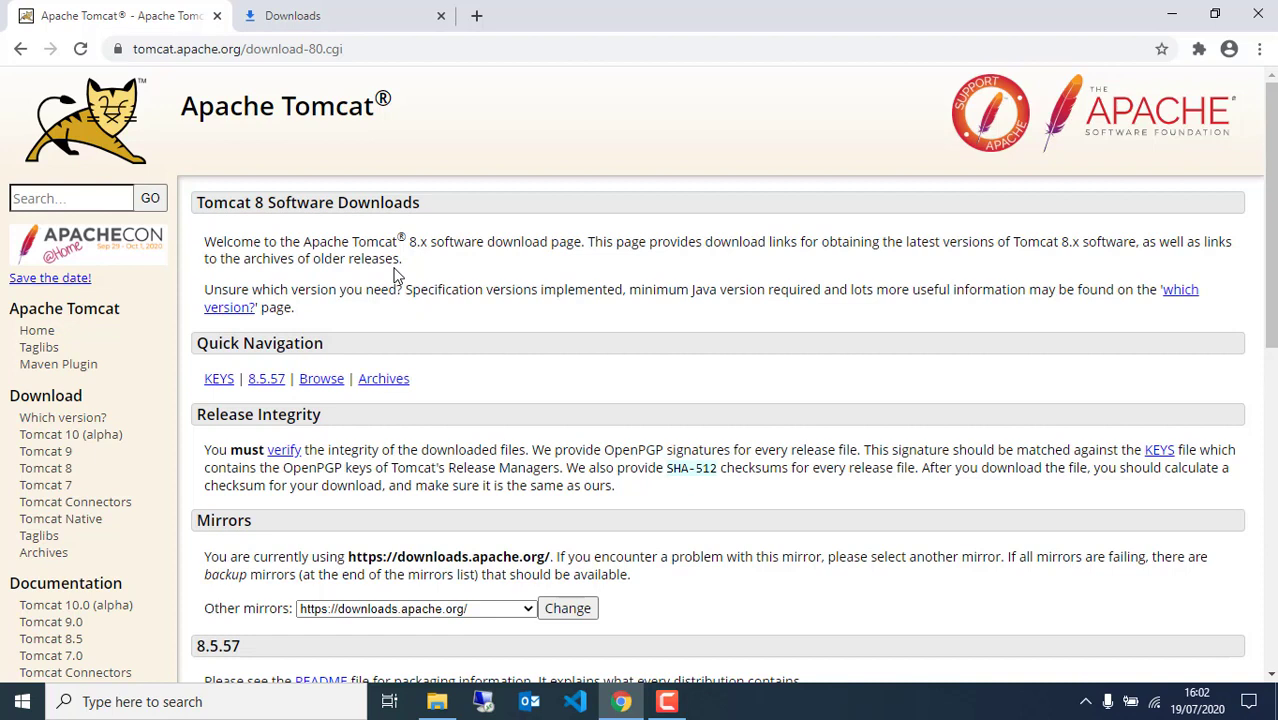
# On the Tomcat 9 page, start downloading the 32-bit/64-bit Windows Service Installer
pyautogui.click(62, 455)
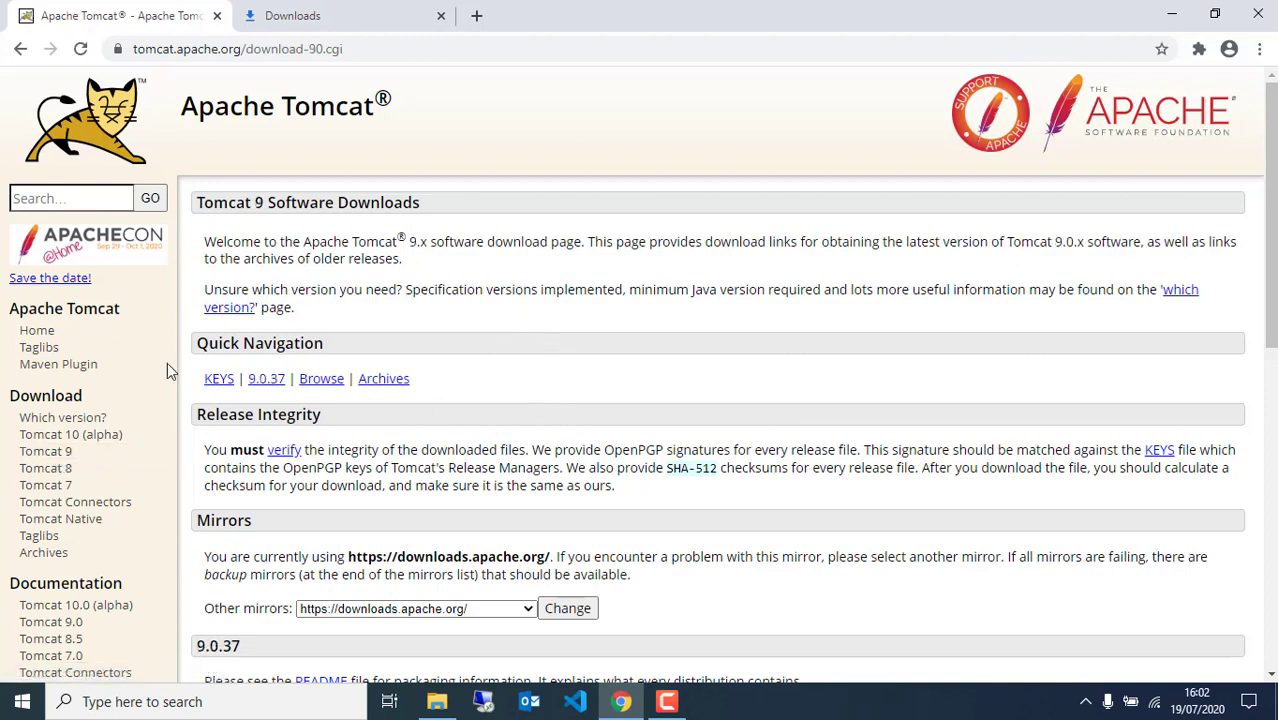
pyautogui.scroll(-3, 513, 320)
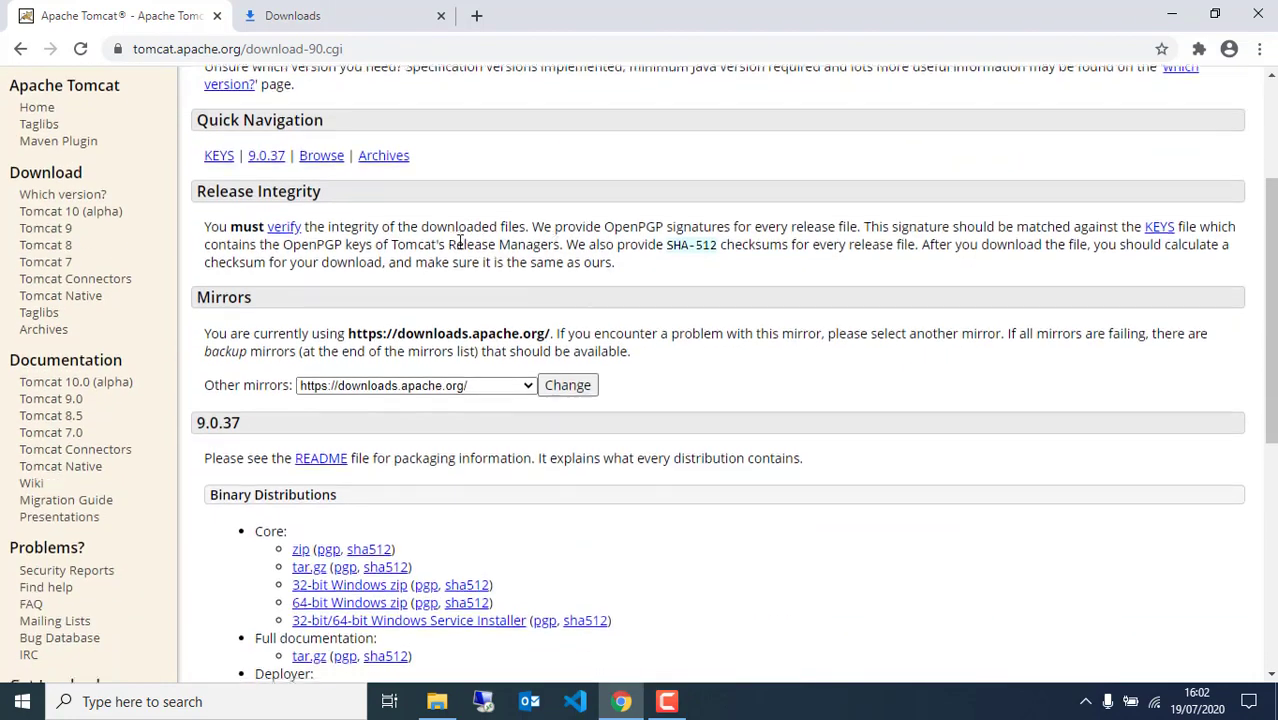
pyautogui.scroll(-3, 253, 250)
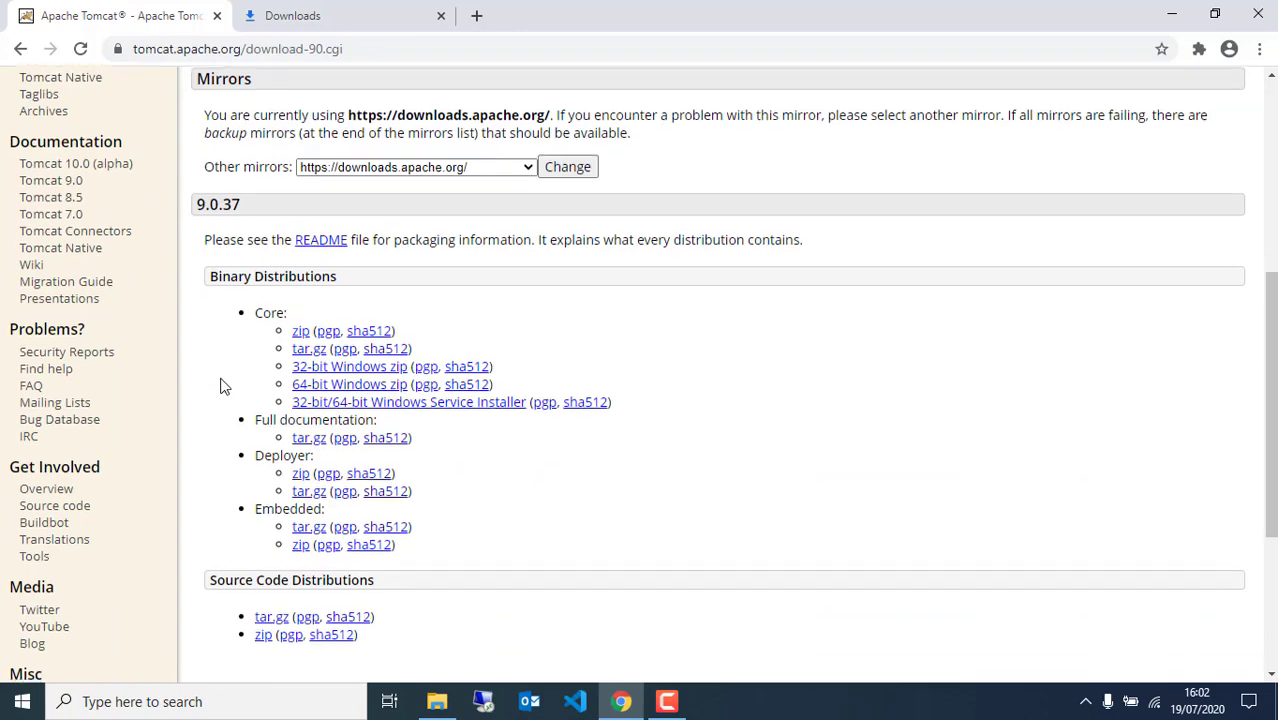
pyautogui.scroll(-3, 222, 382)
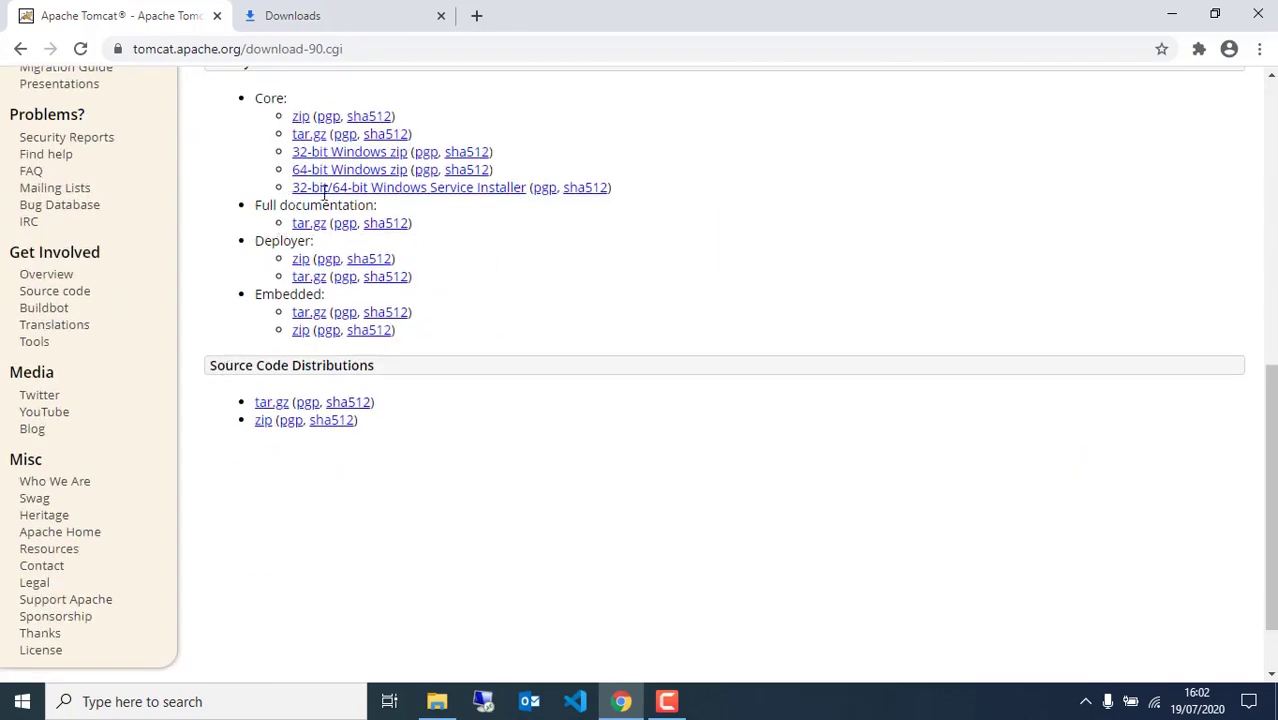
pyautogui.moveTo(292, 190); pyautogui.dragTo(513, 186)
pyautogui.click(488, 212)
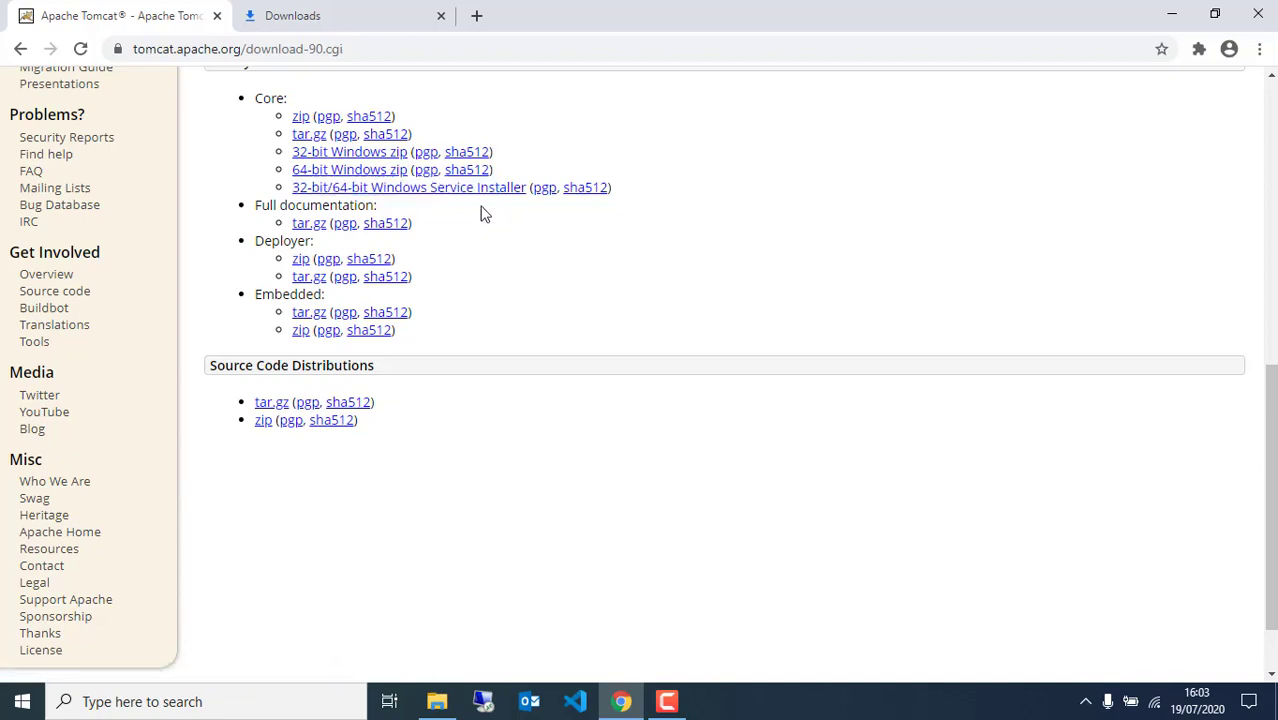
pyautogui.click(377, 197)
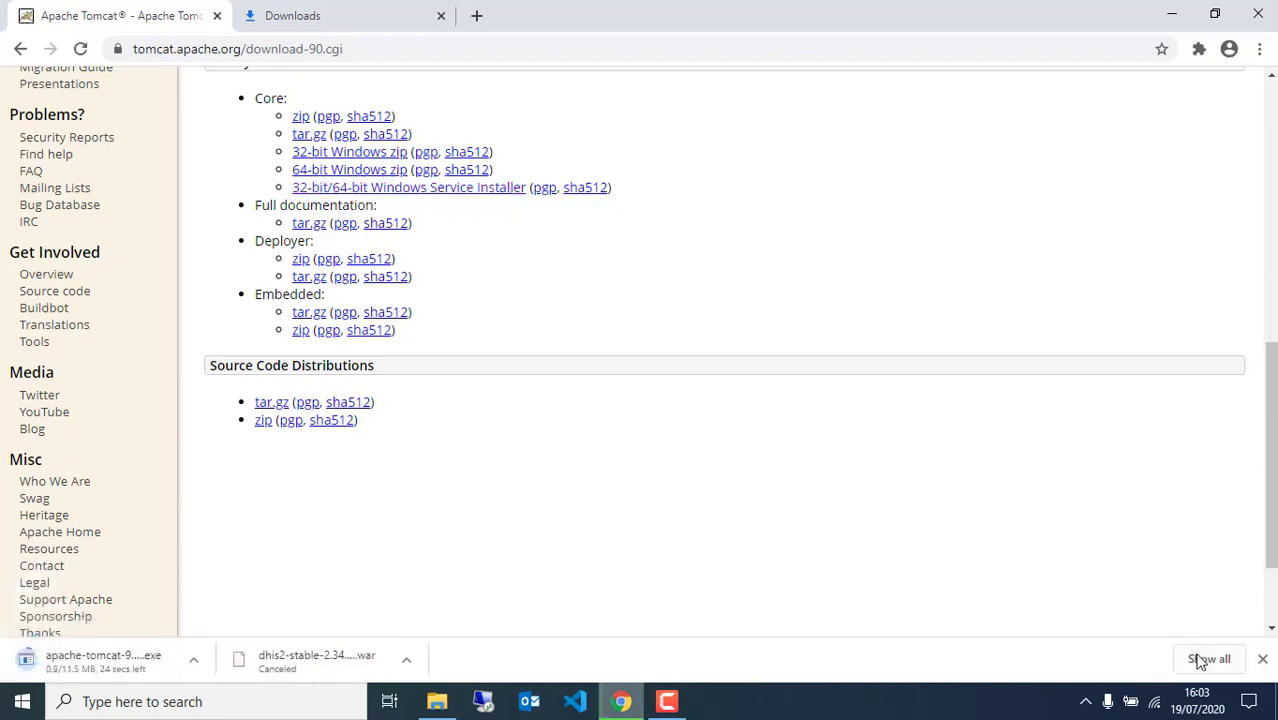
# Pause and cancel the apache-tomcat-9.0.37.exe download, then return to the Tomcat 9 page
pyautogui.click(1200, 662)
pyautogui.click(456, 320)
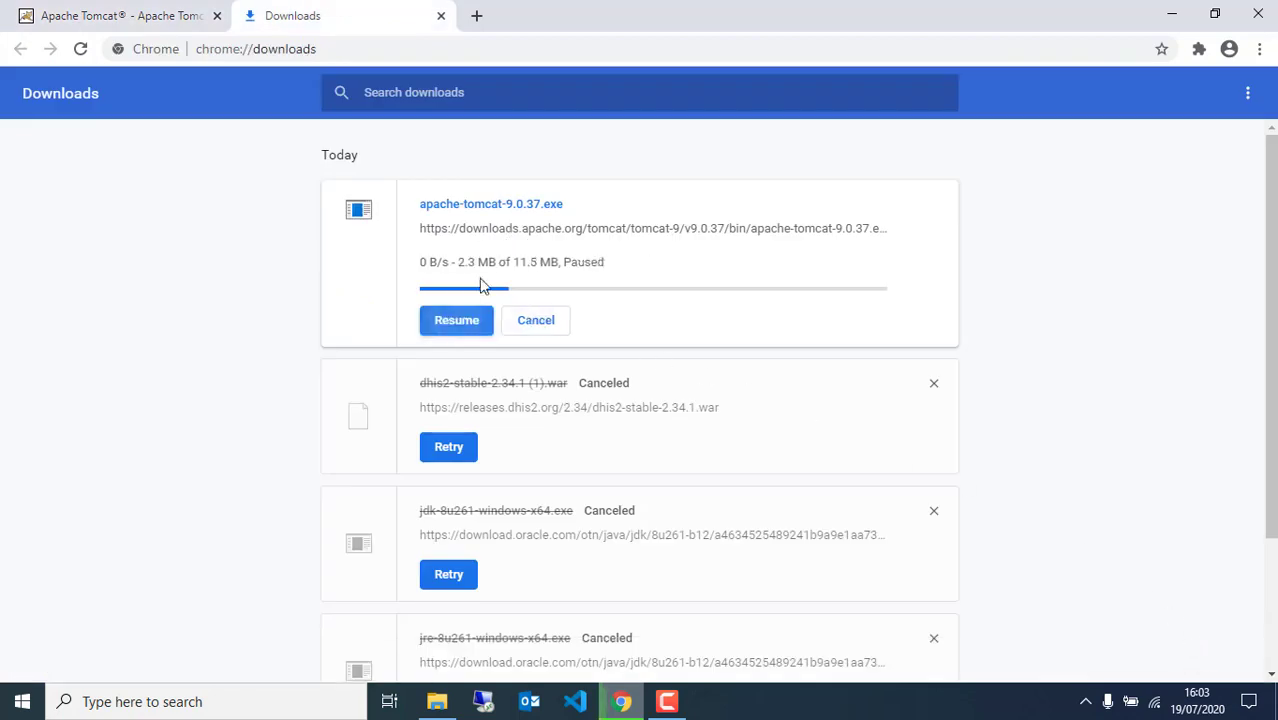
pyautogui.click(541, 322)
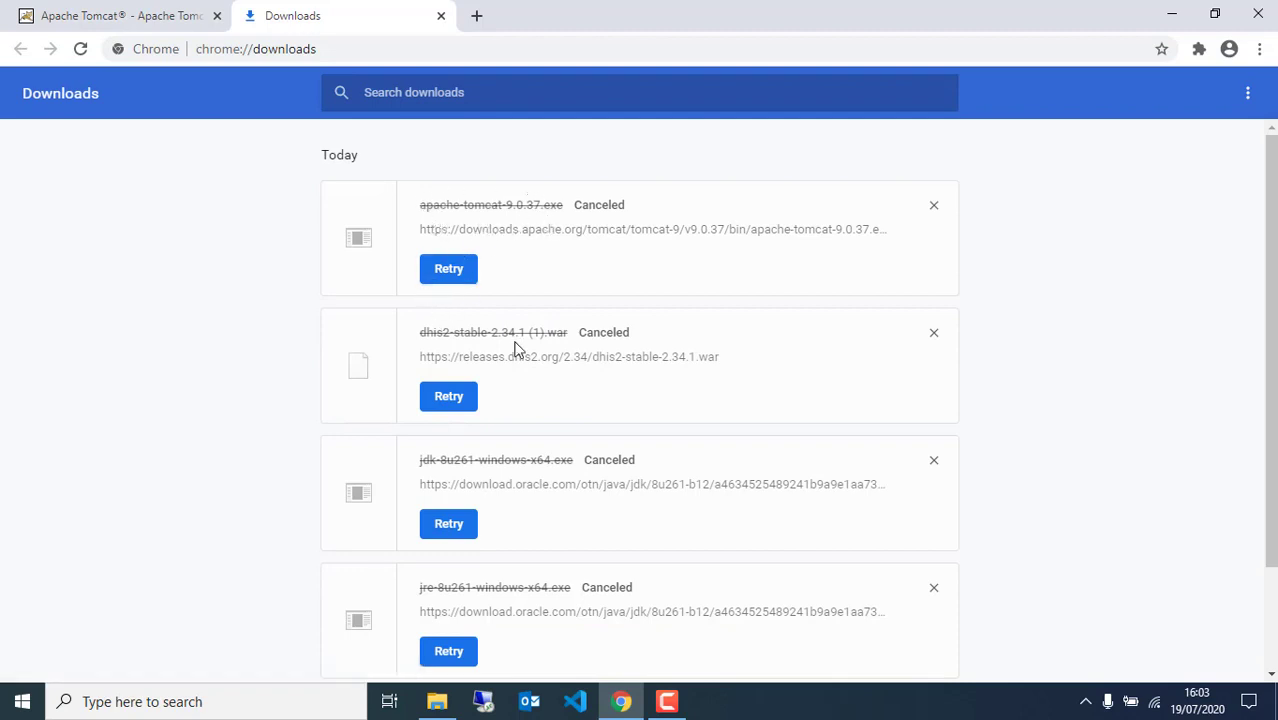
pyautogui.scroll(-2, 518, 413)
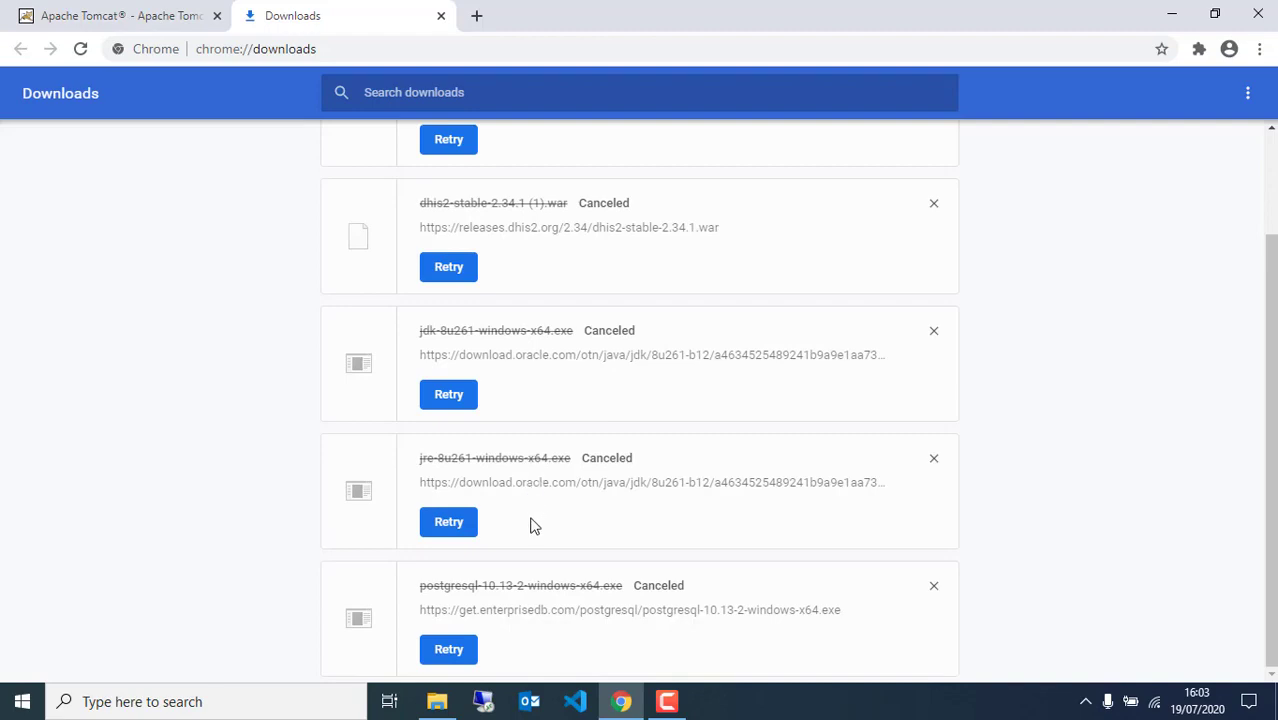
pyautogui.click(190, 10)
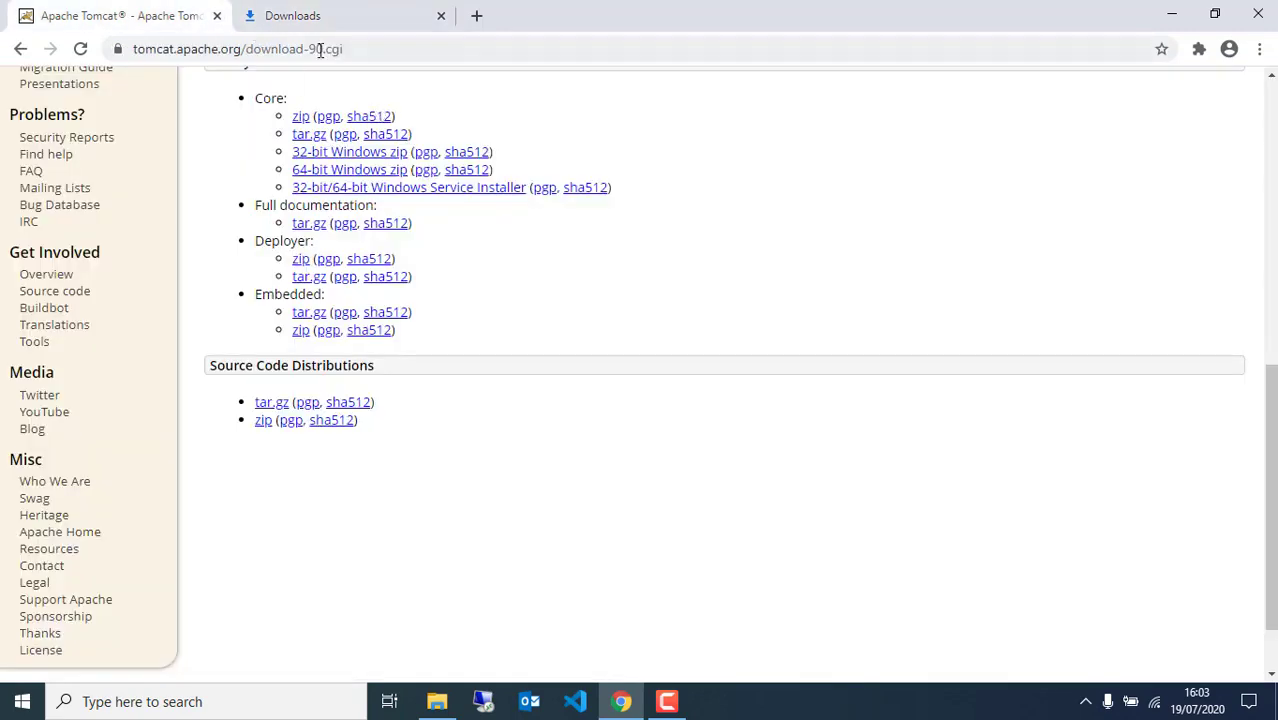
# Launch postgresql-10.13-2-windows-x64.exe from the installers folder
pyautogui.click(1170, 15)
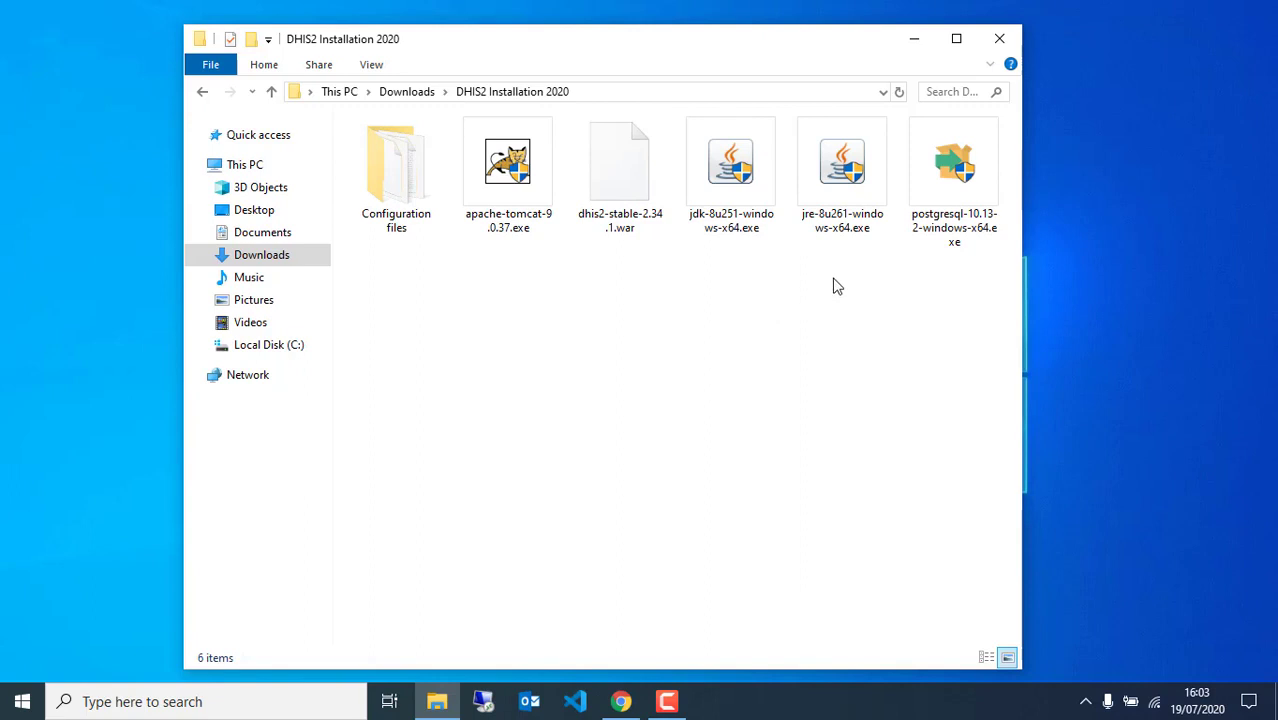
pyautogui.click(940, 191)
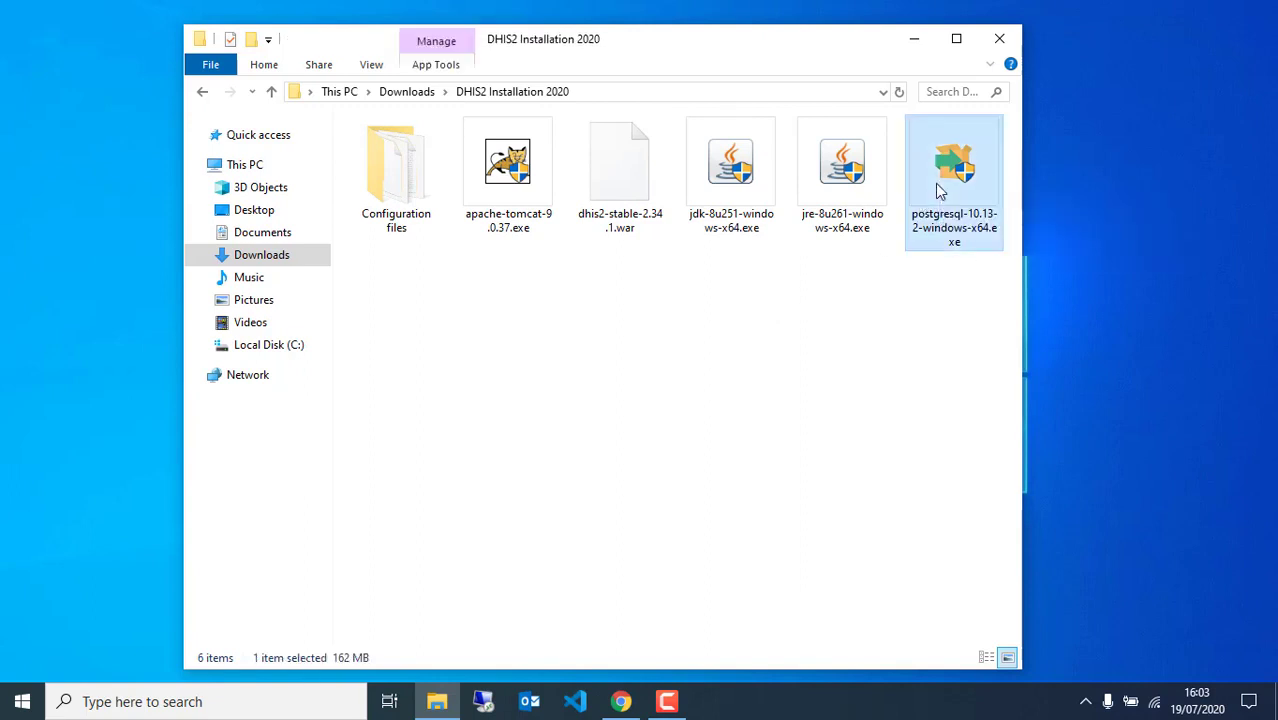
pyautogui.doubleClick(940, 191)
# Accept the default directory, all components, data directory, password, port 5432 and locale
pyautogui.click(781, 539)
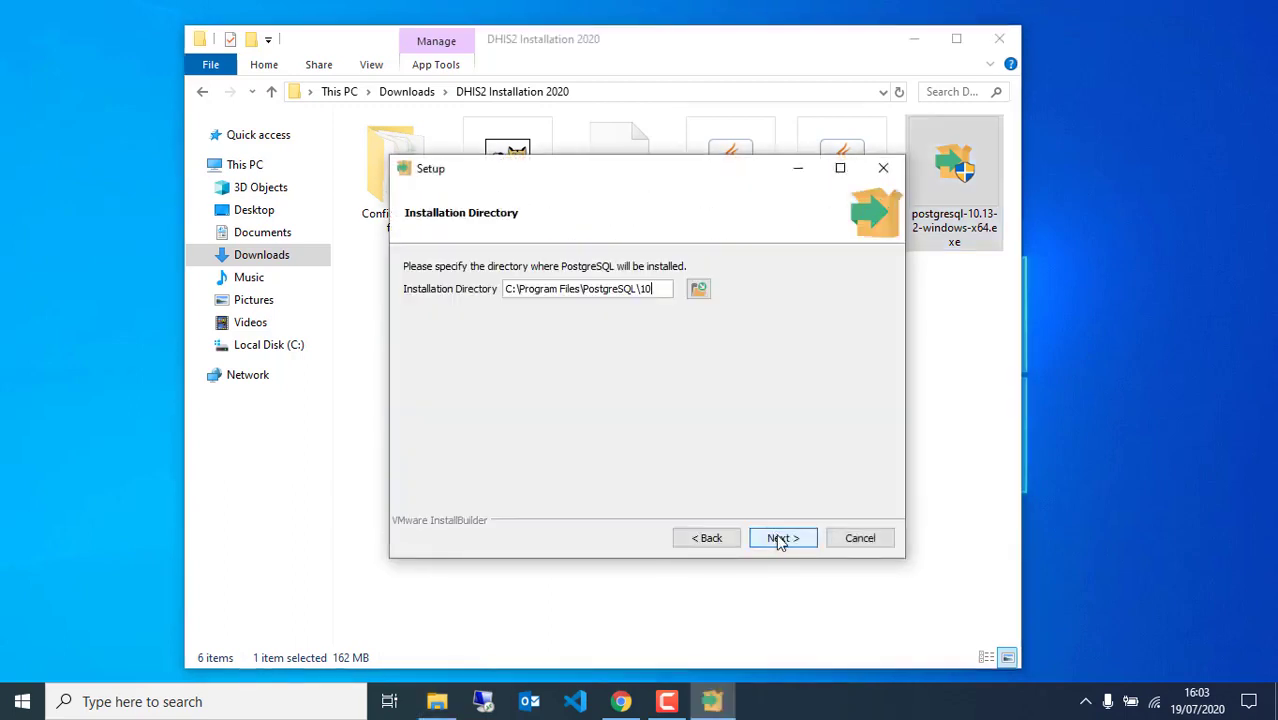
pyautogui.click(781, 539)
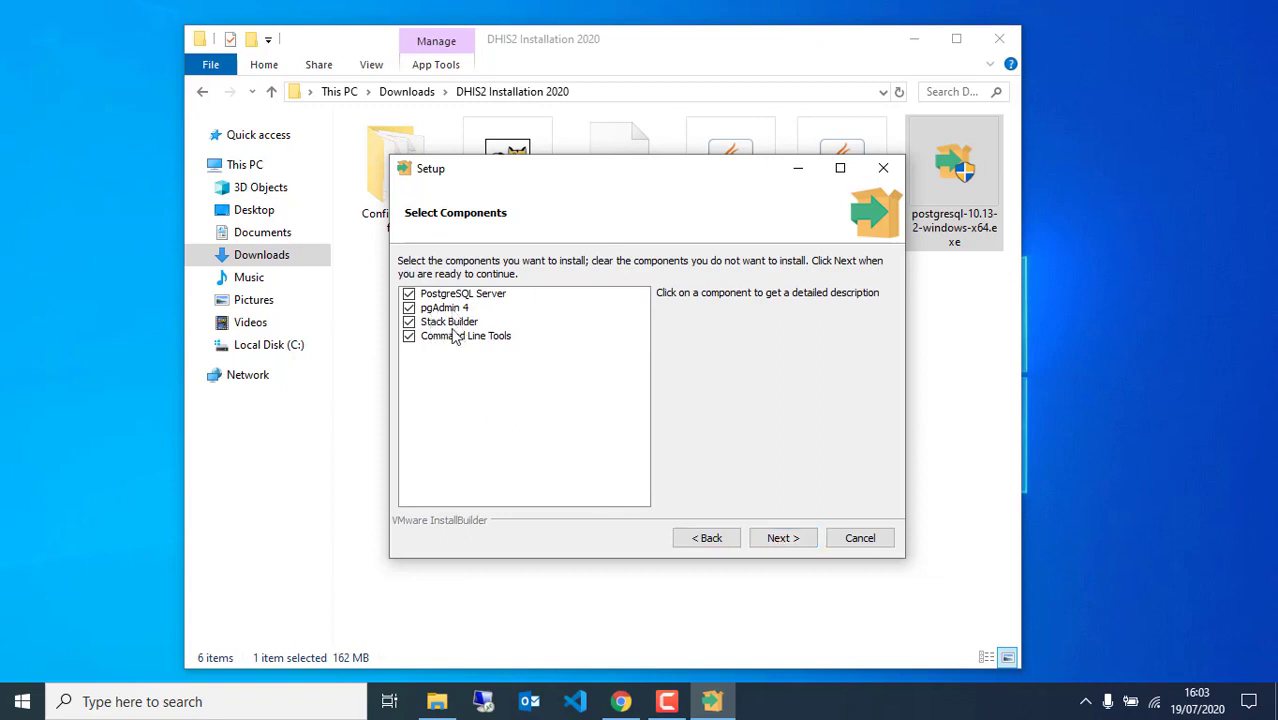
pyautogui.click(783, 539)
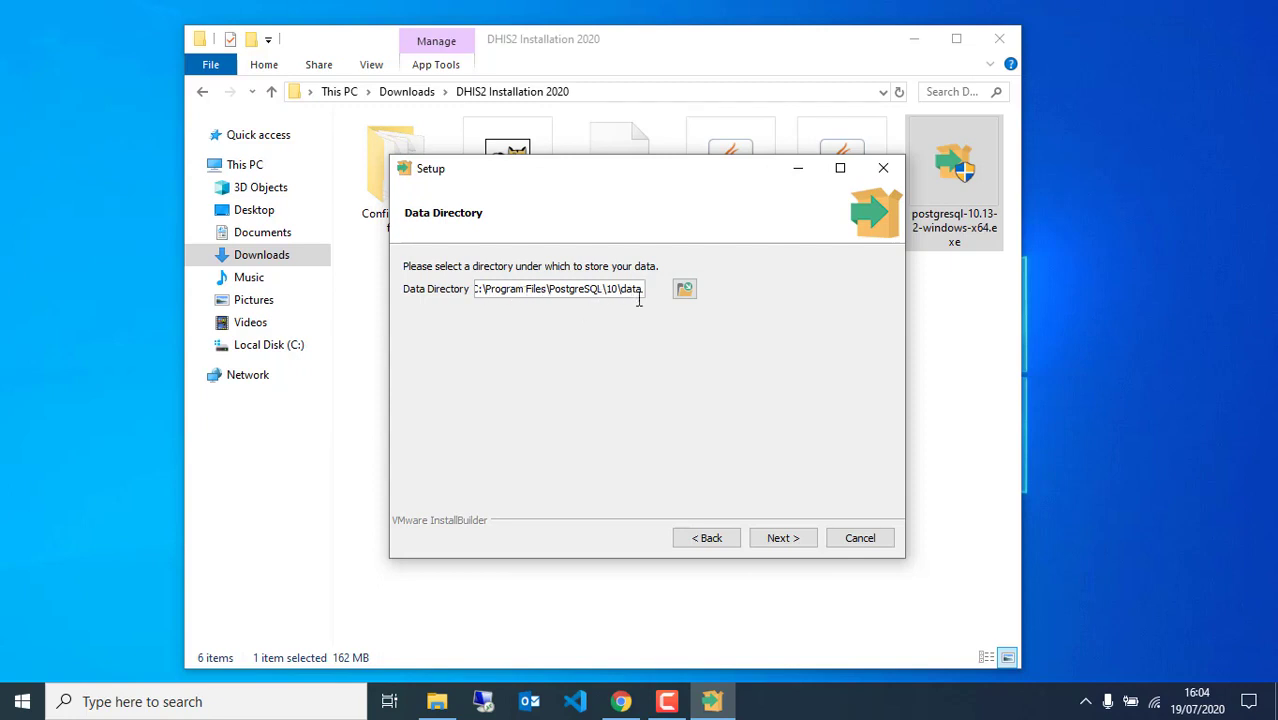
pyautogui.click(783, 541)
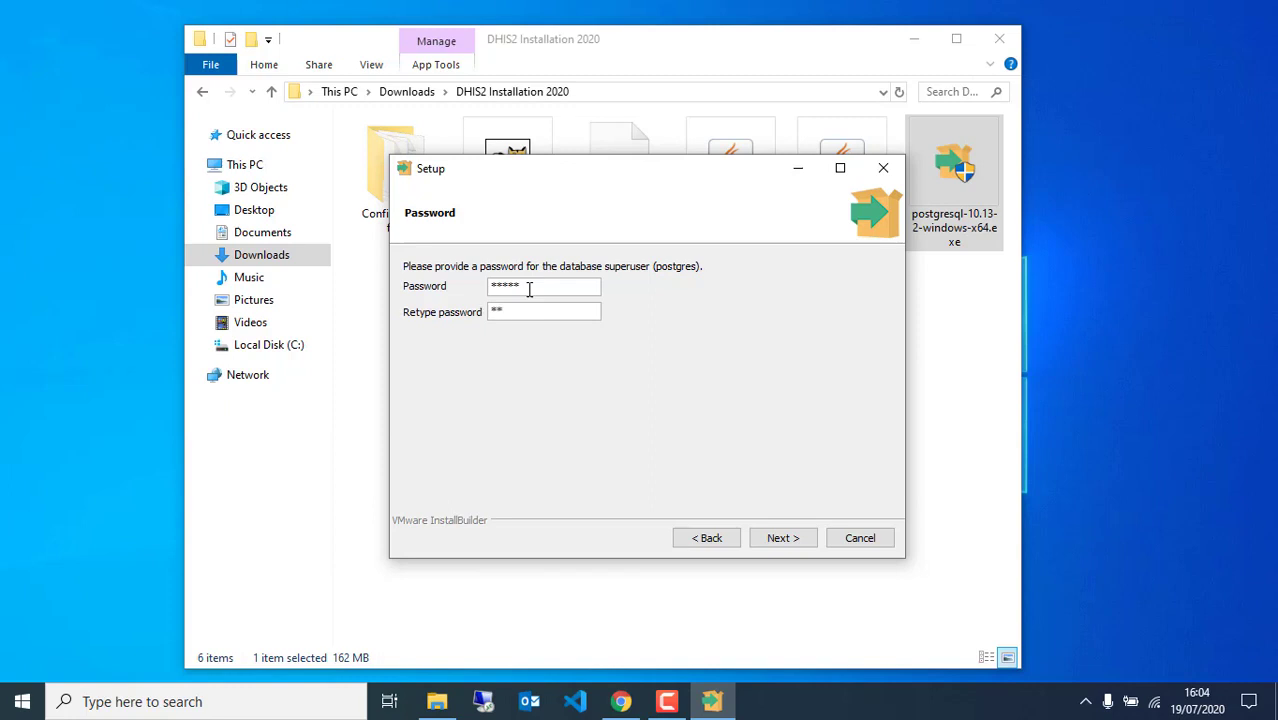
pyautogui.click(789, 540)
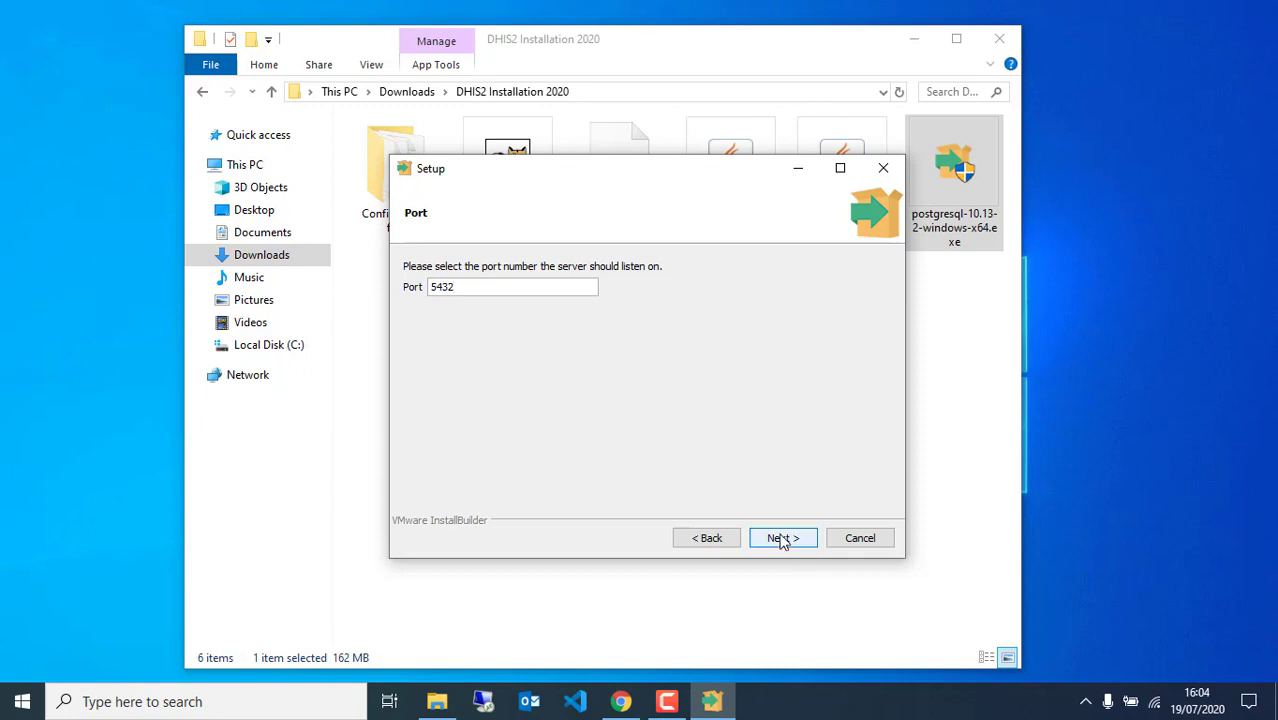
pyautogui.click(782, 540)
pyautogui.click(782, 540)
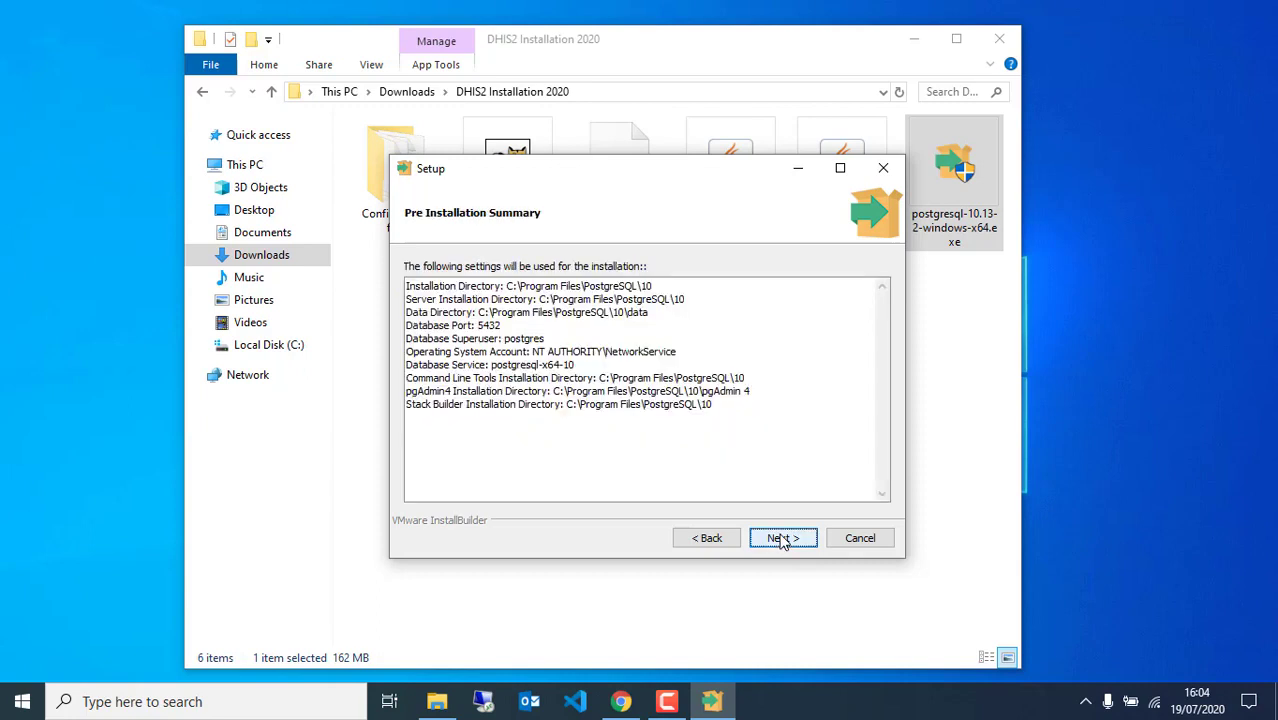
pyautogui.click(779, 540)
# Install PostgreSQL 10 to completion, leaving 'Launch Stack Builder at exit' ticked
pyautogui.click(776, 539)
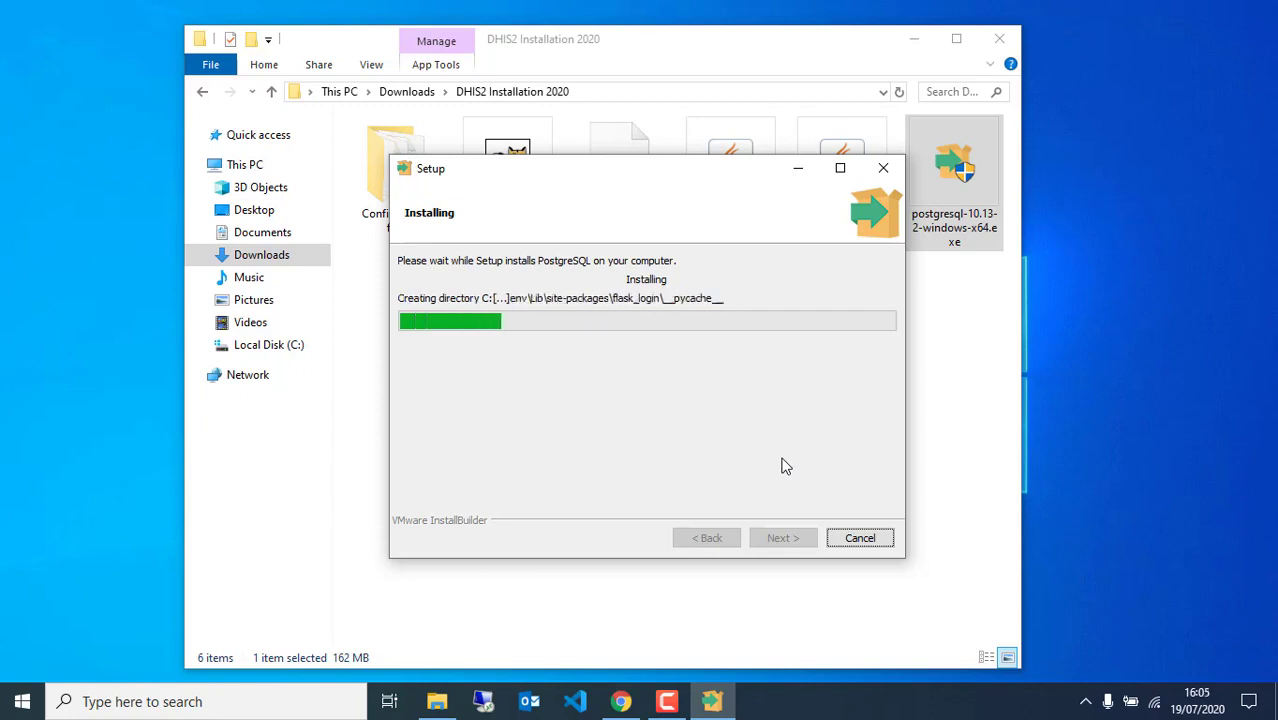
pyautogui.moveTo(682, 178); pyautogui.dragTo(690, 263)
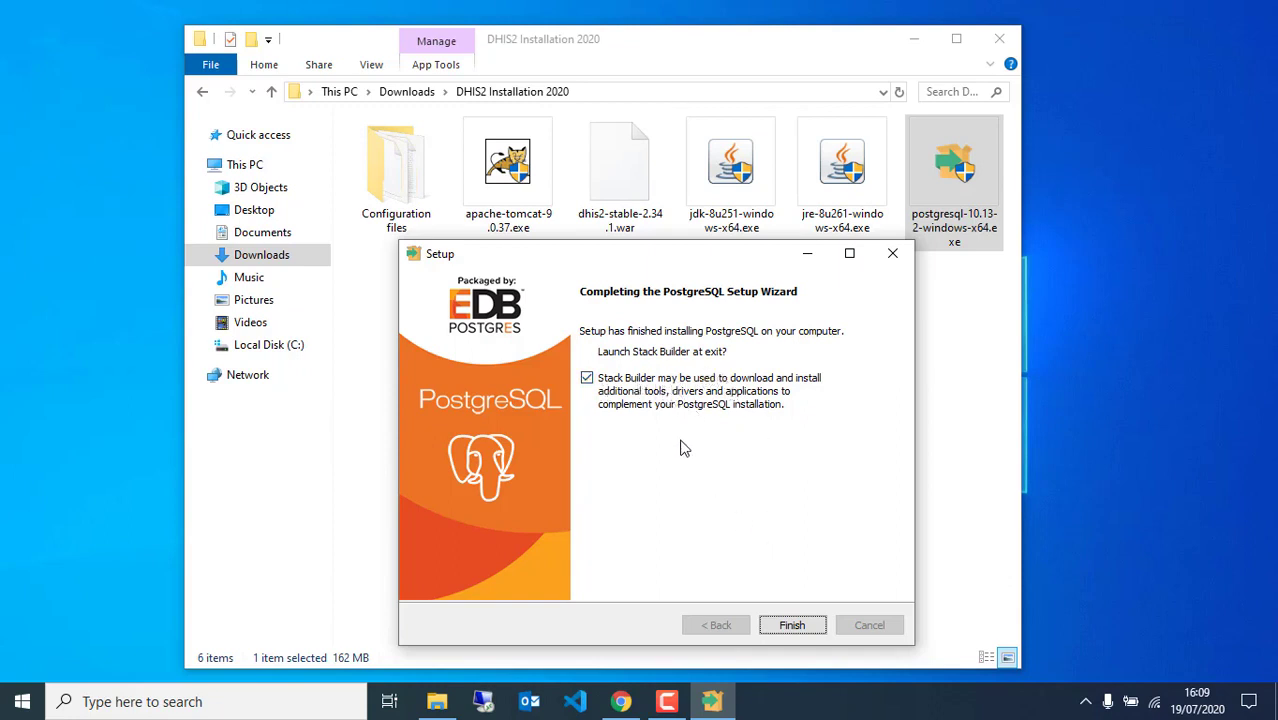
# Open Stack Builder and choose PostgreSQL 10 (x64) on port 5432
pyautogui.click(791, 626)
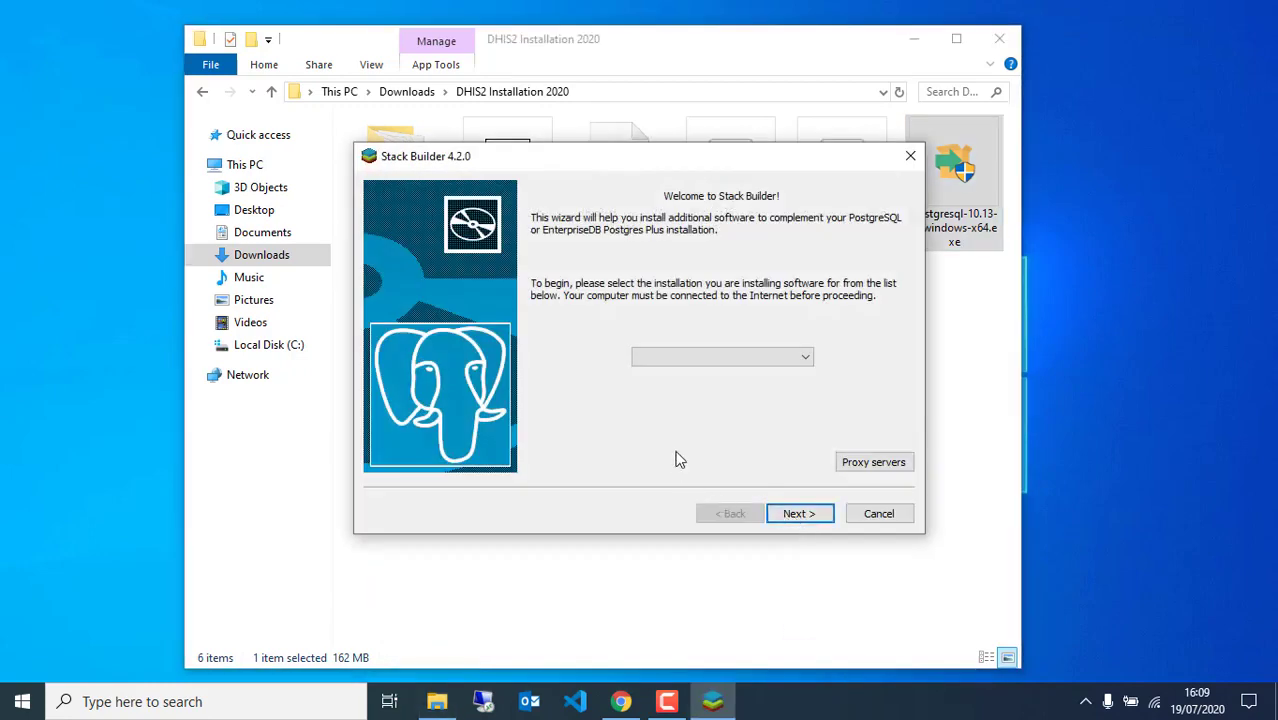
pyautogui.click(805, 357)
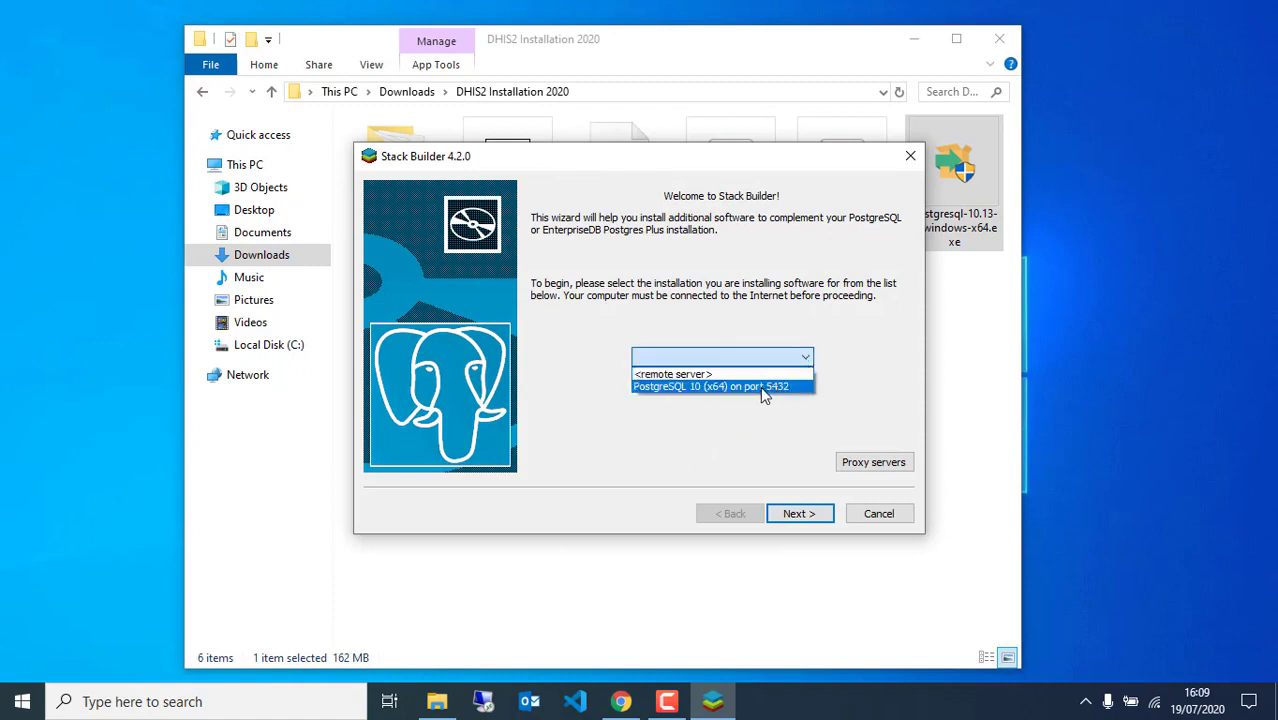
pyautogui.click(805, 357)
pyautogui.click(805, 357)
pyautogui.click(750, 388)
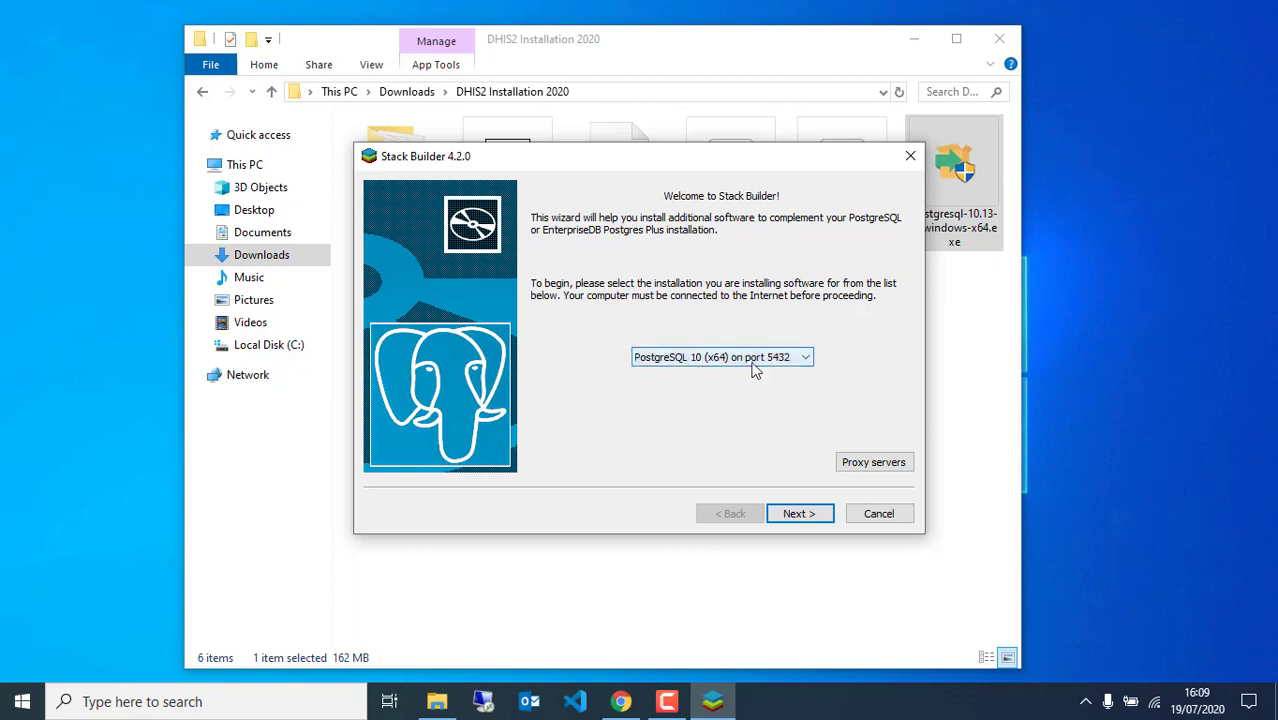
pyautogui.click(798, 520)
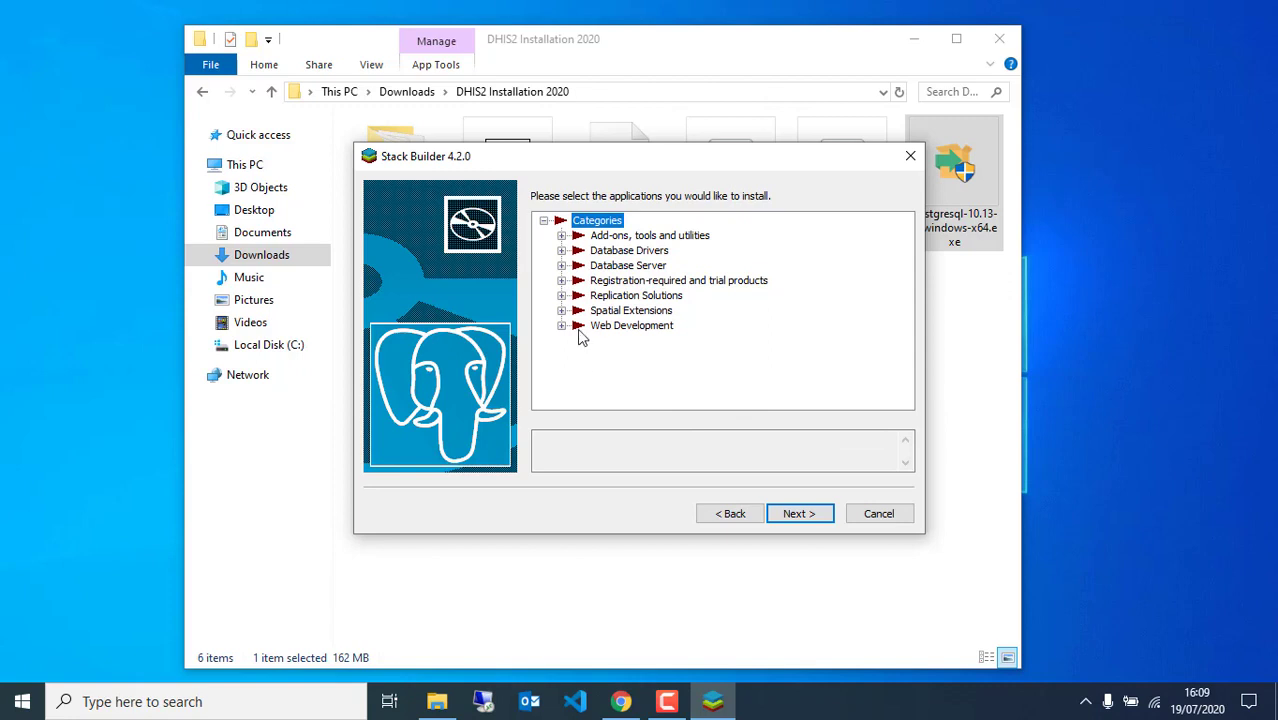
# Under Spatial Extensions, select the PostGIS 3.0 Bundle (64 bit) and download it
pyautogui.click(562, 311)
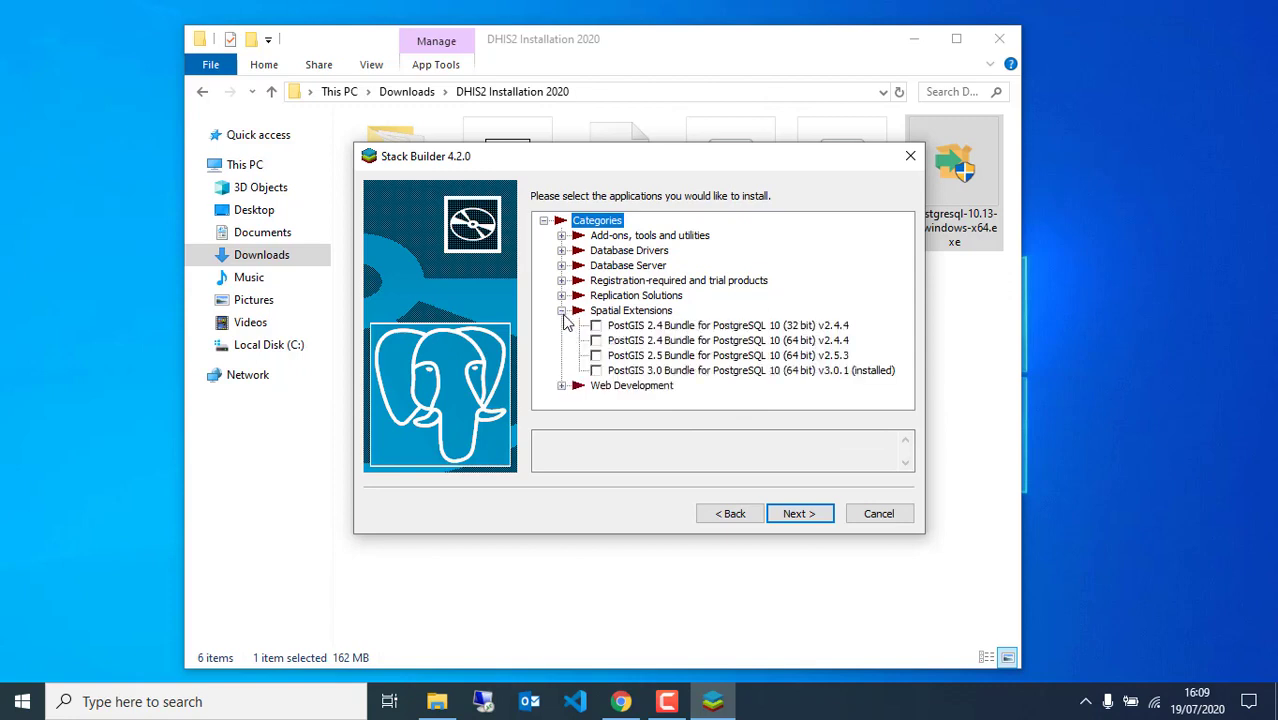
pyautogui.click(600, 373)
pyautogui.click(597, 371)
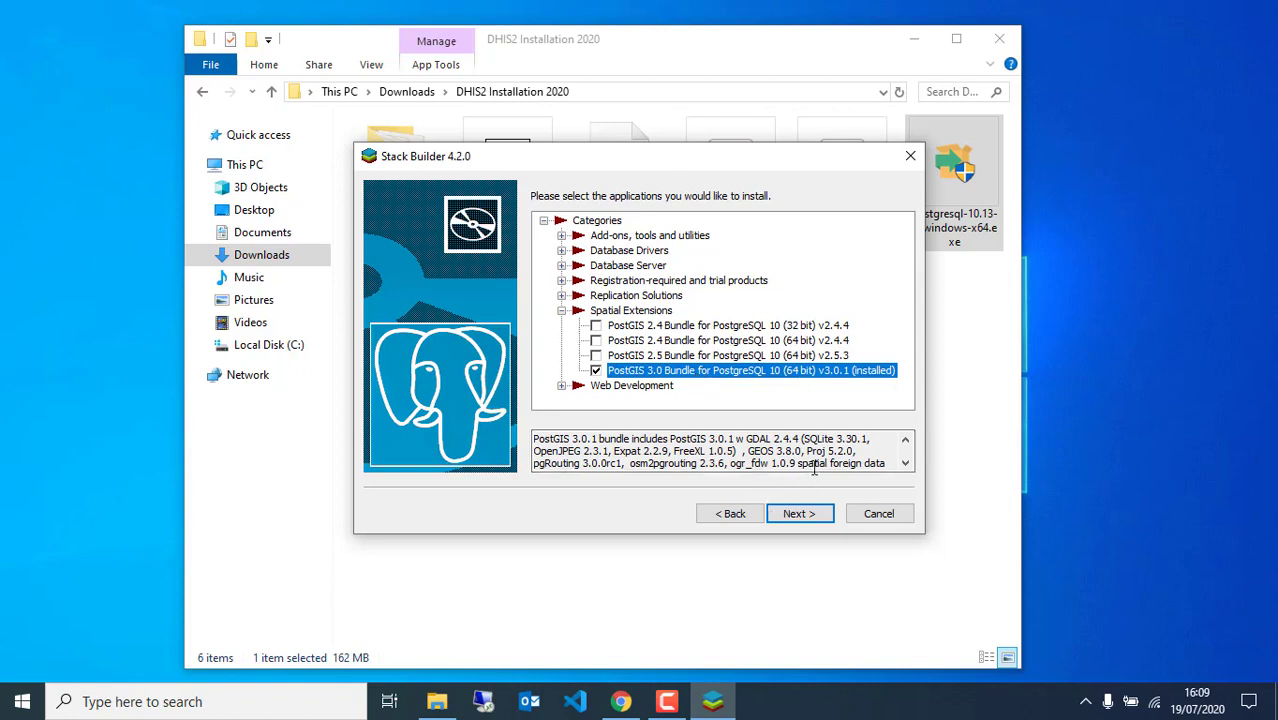
pyautogui.click(903, 464)
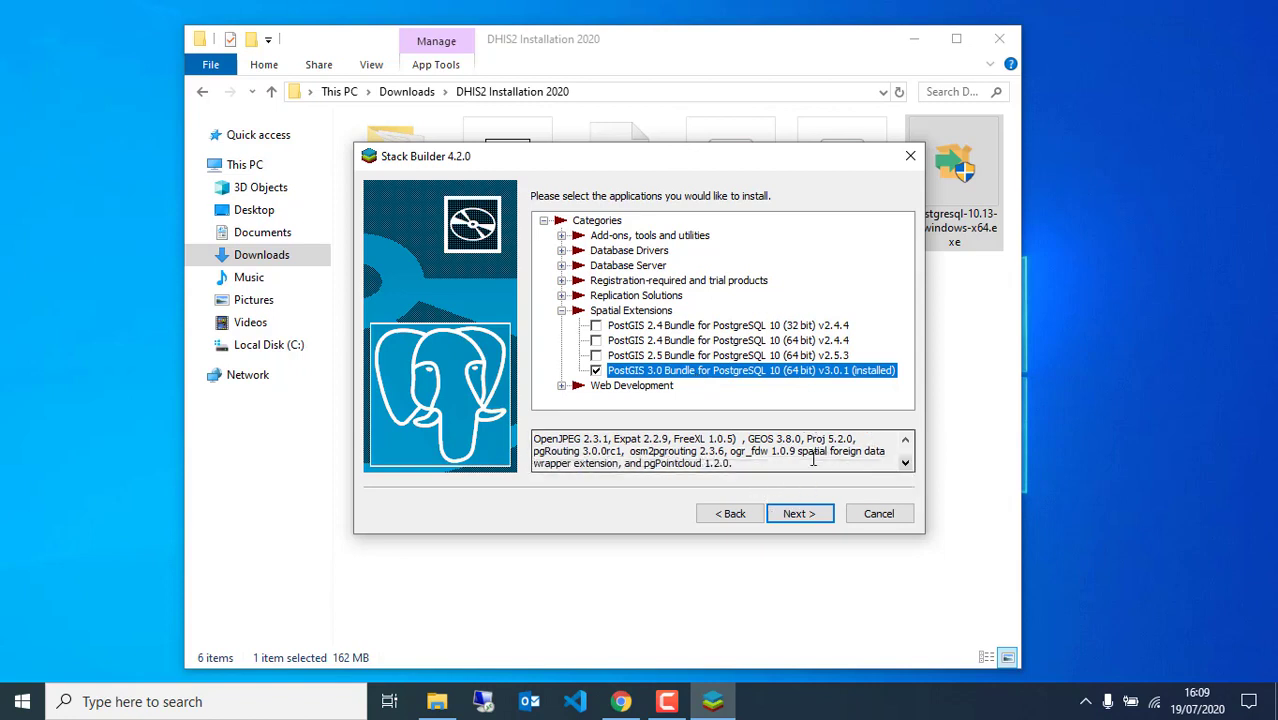
pyautogui.click(750, 455)
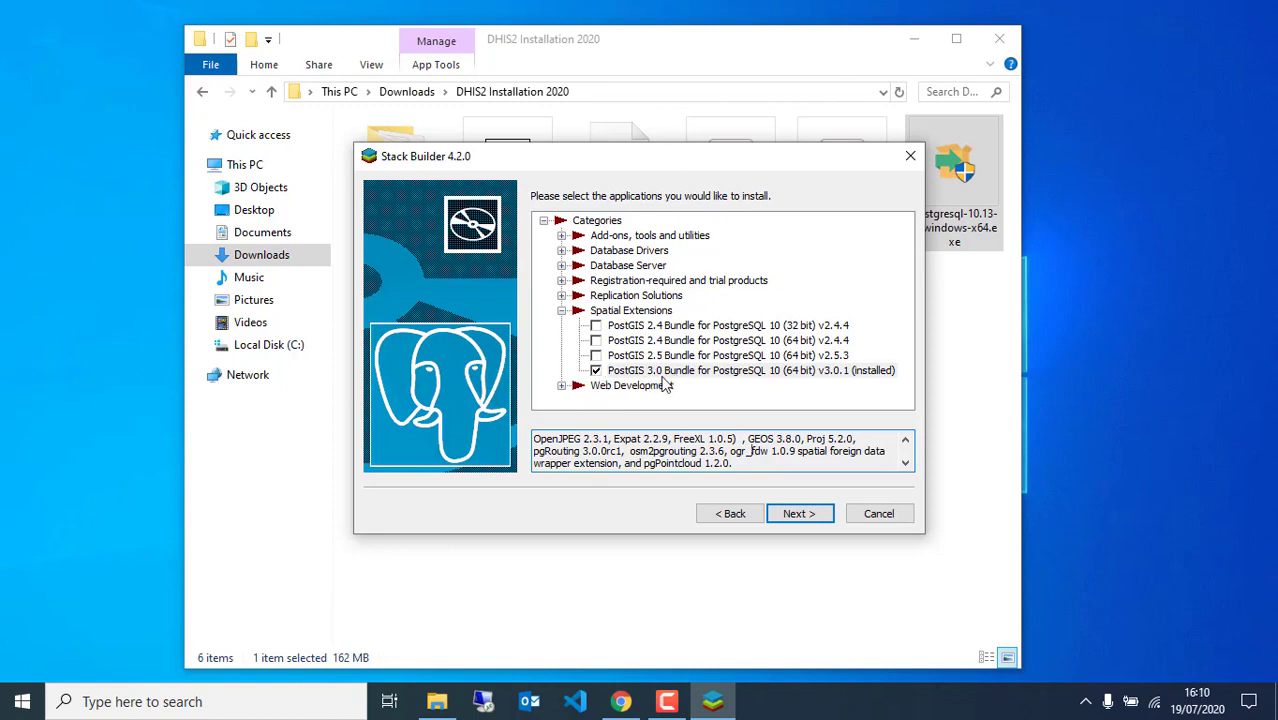
pyautogui.click(800, 514)
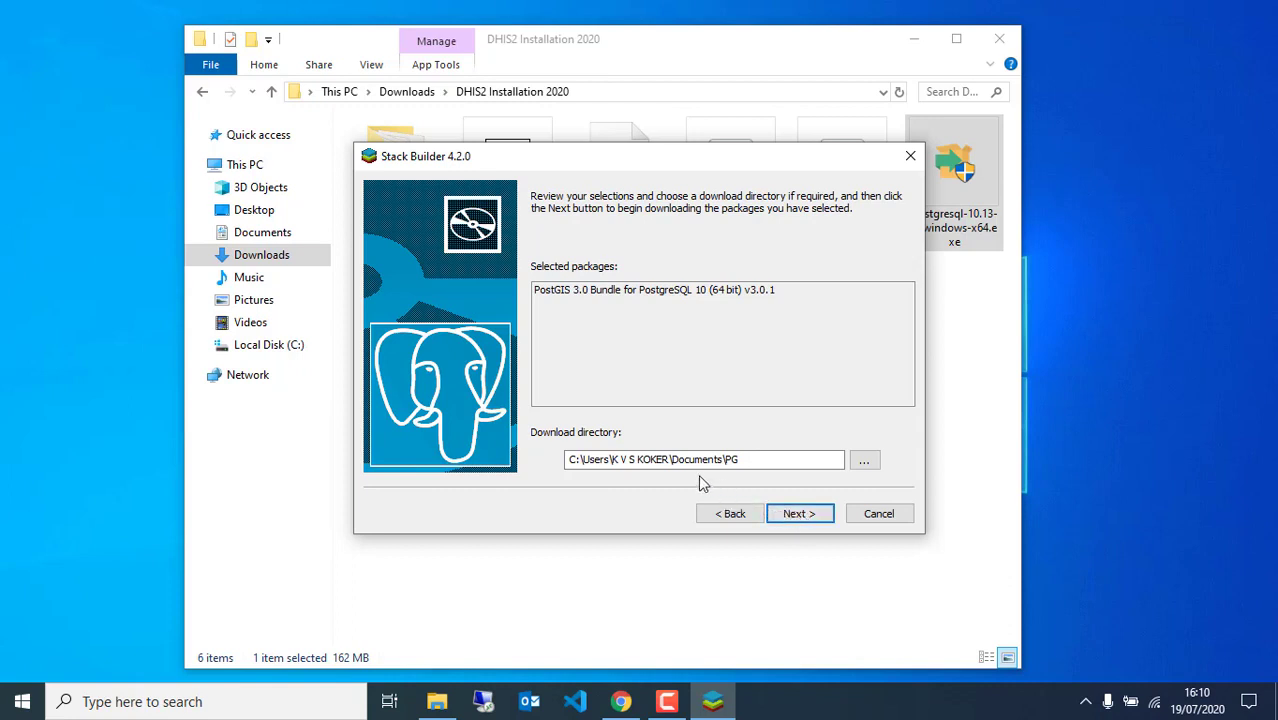
pyautogui.click(726, 459)
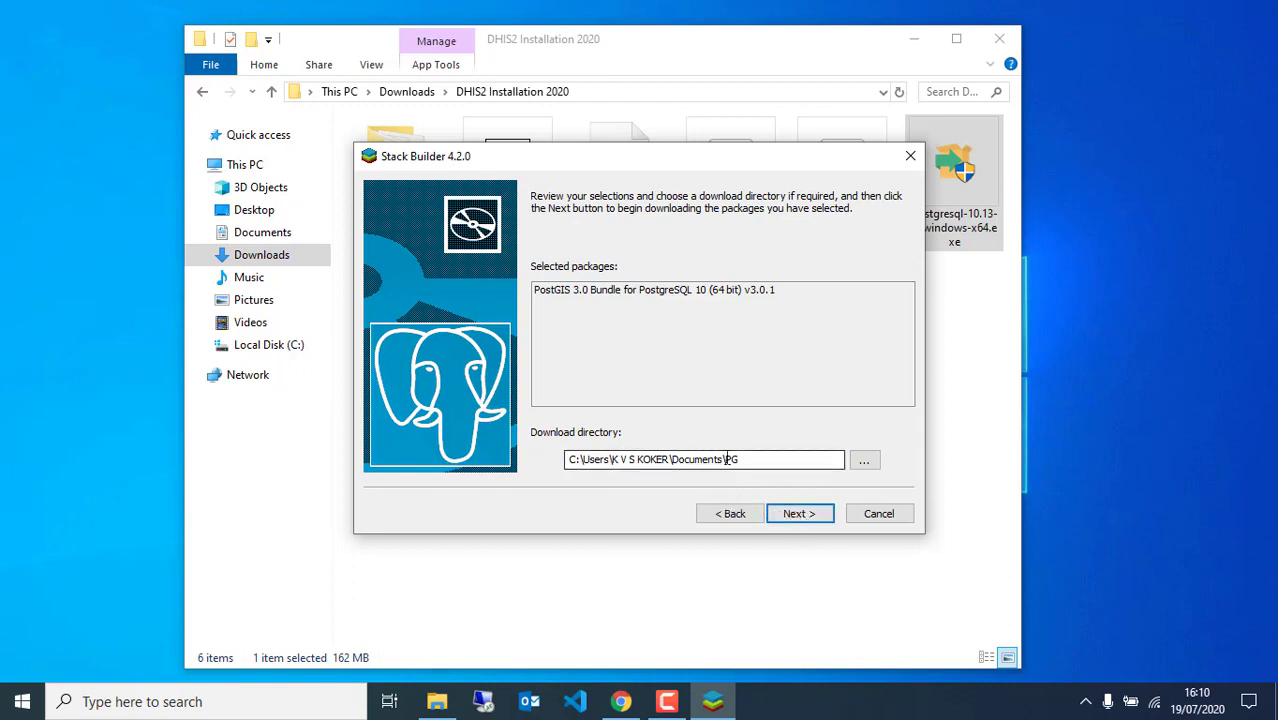
pyautogui.click(792, 514)
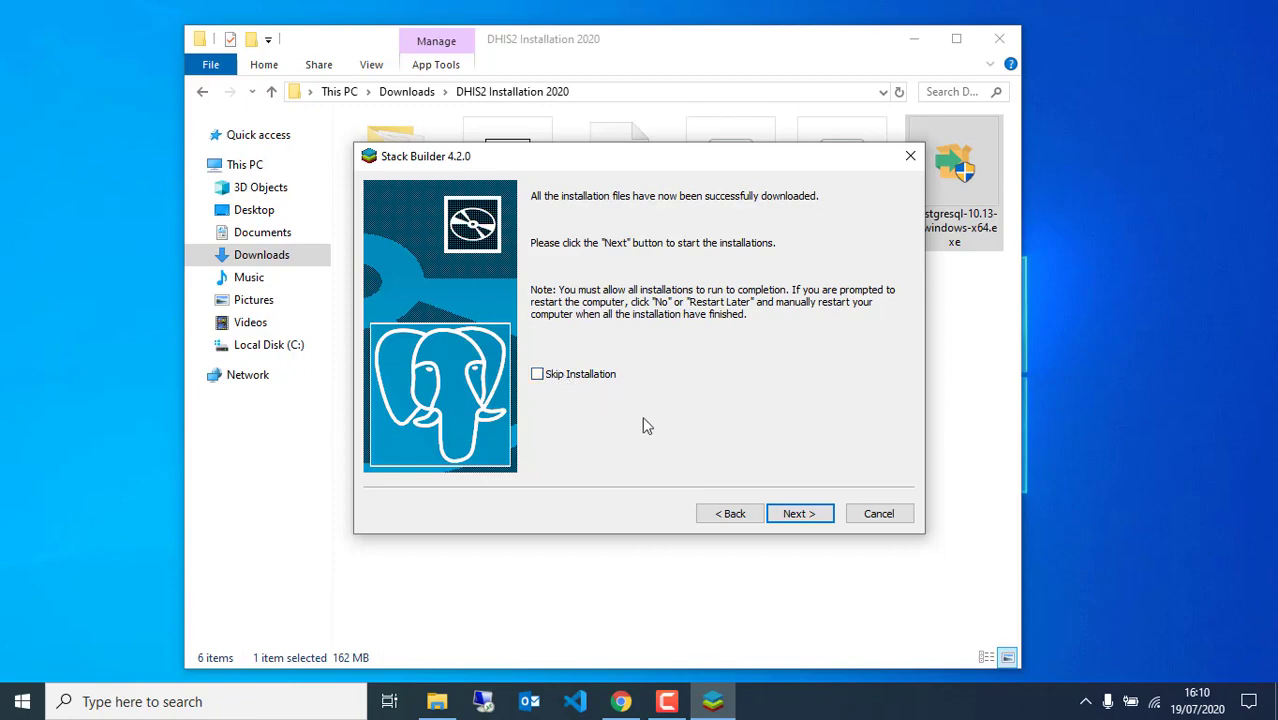
# Start the PostGIS bundle setup, accept the licence and include creating a spatial database
pyautogui.click(783, 512)
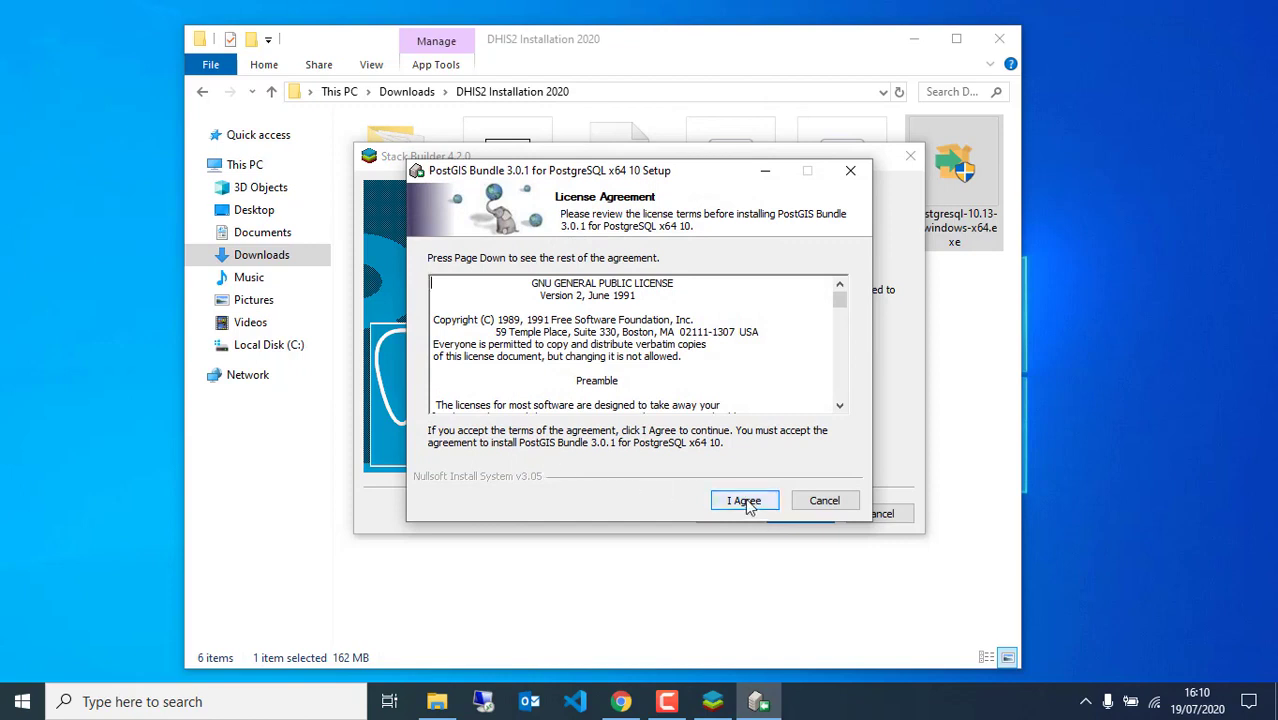
pyautogui.click(745, 501)
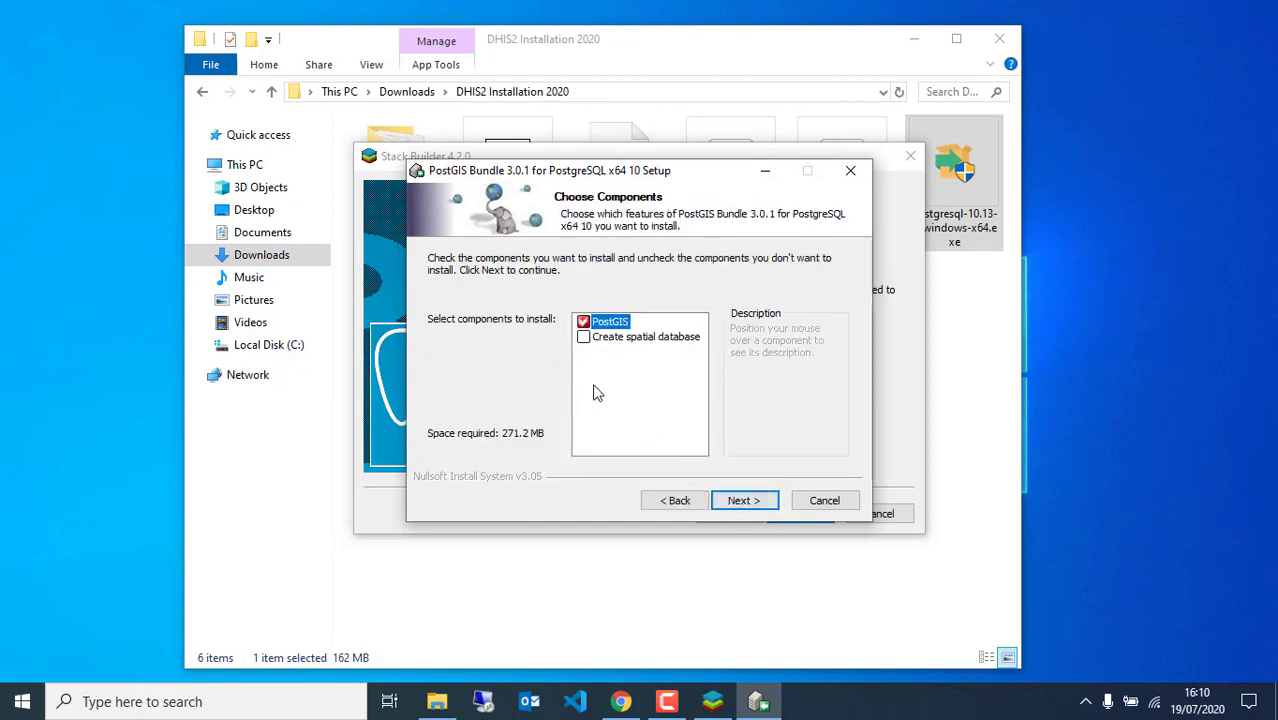
pyautogui.click(584, 339)
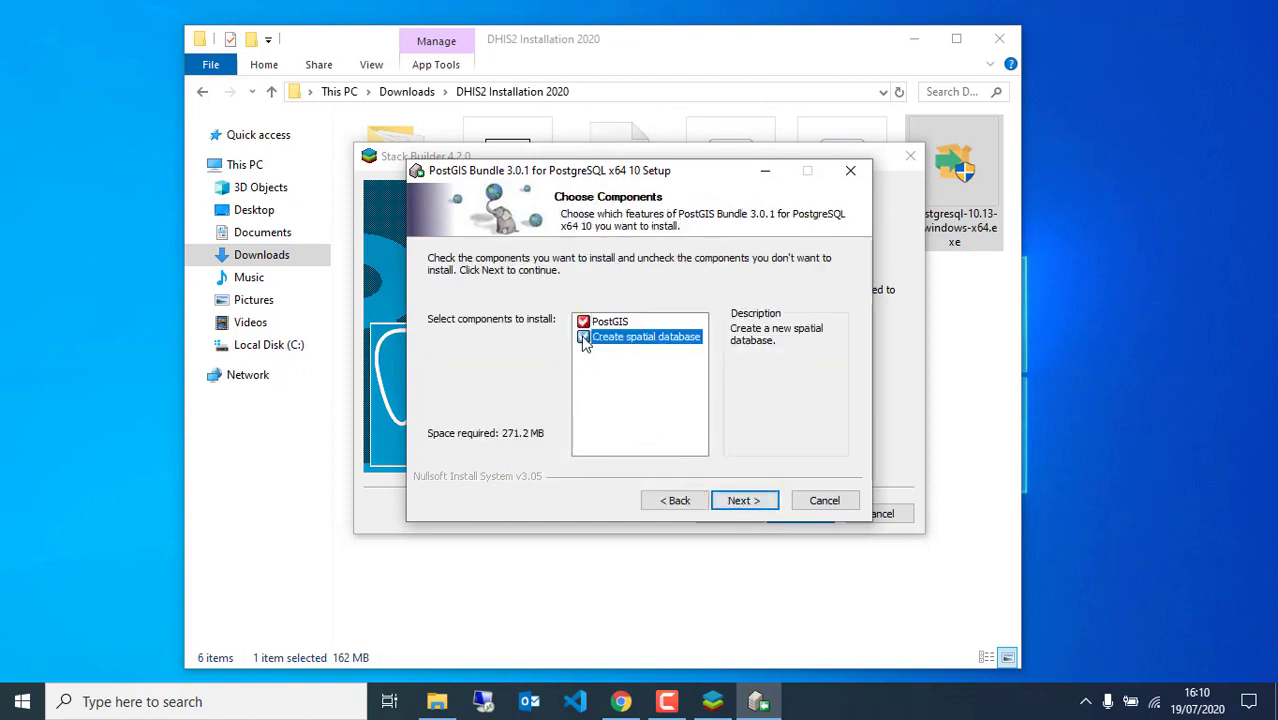
pyautogui.click(740, 503)
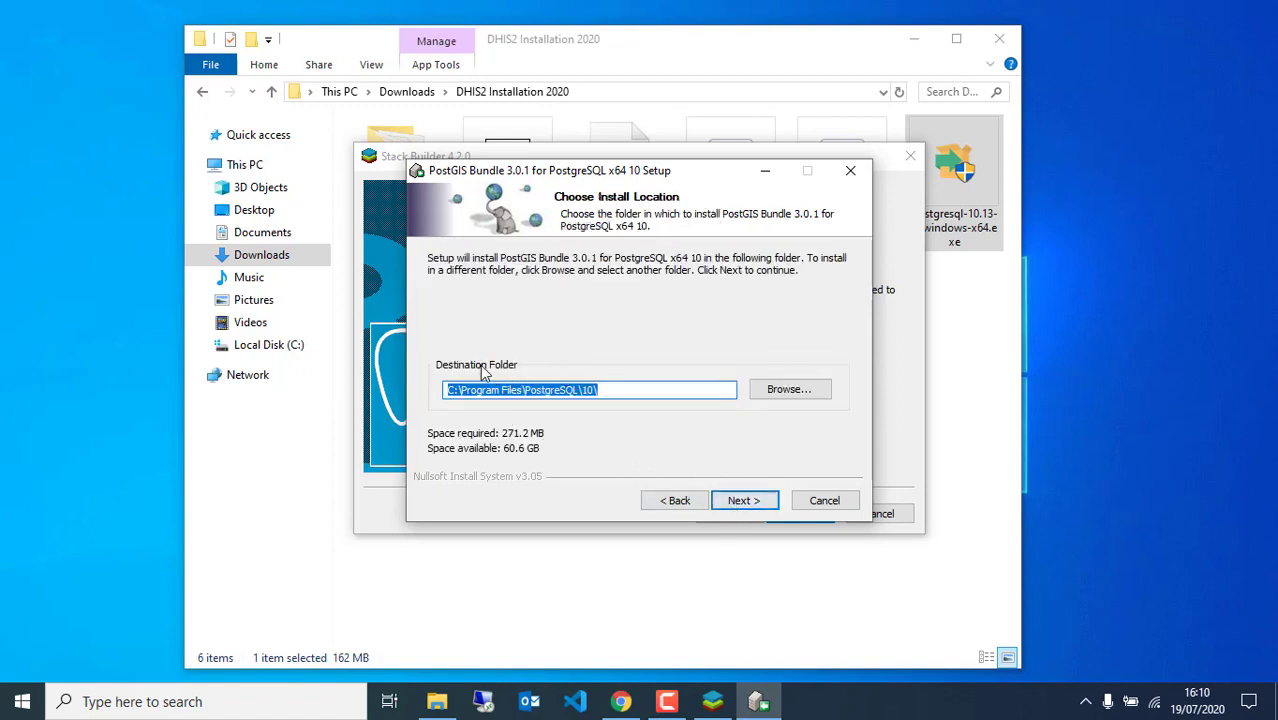
# Keep C:\Program Files\PostgreSQL\10\ as the folder and enter the postgres user's password
pyautogui.click(597, 390)
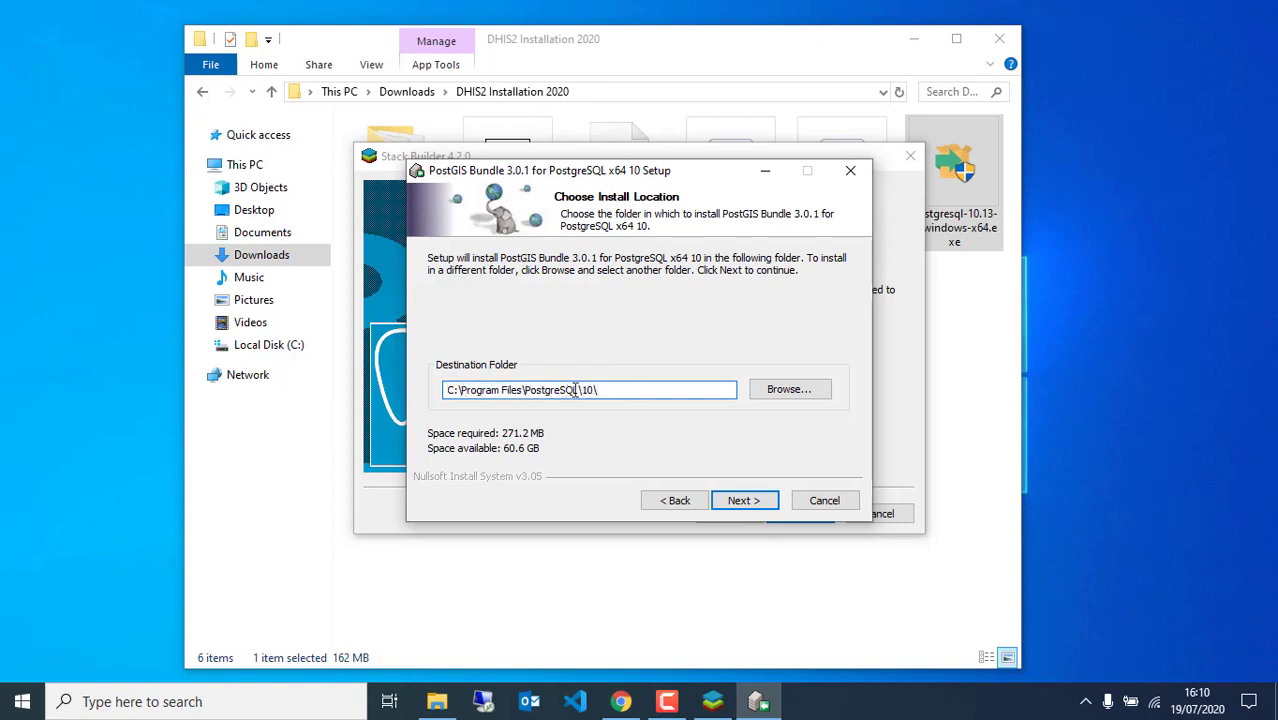
pyautogui.click(740, 501)
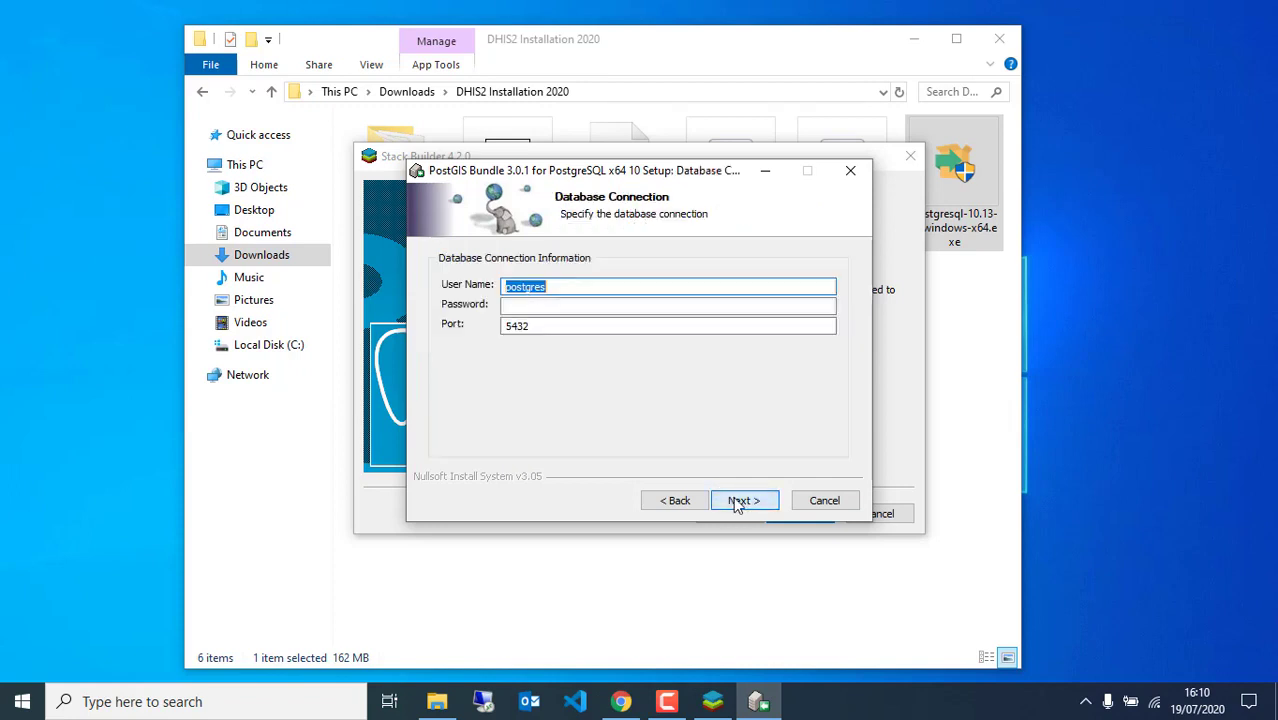
pyautogui.click(529, 310)
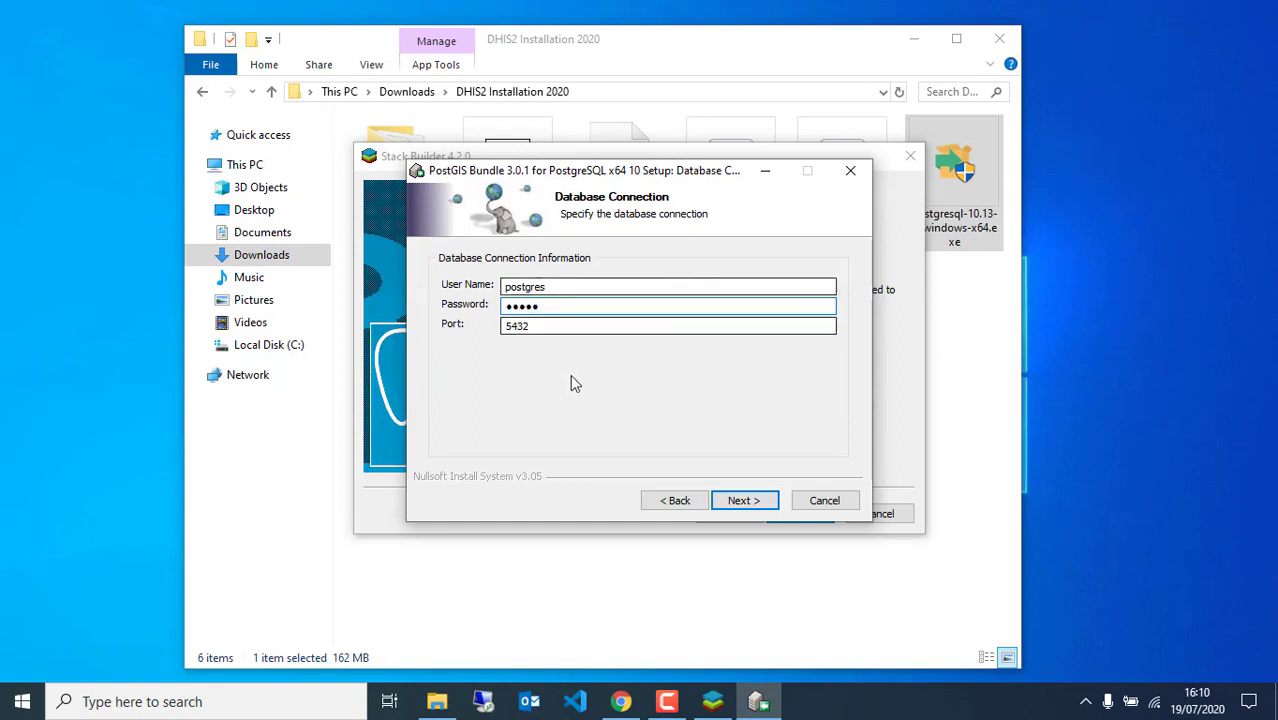
pyautogui.click(743, 502)
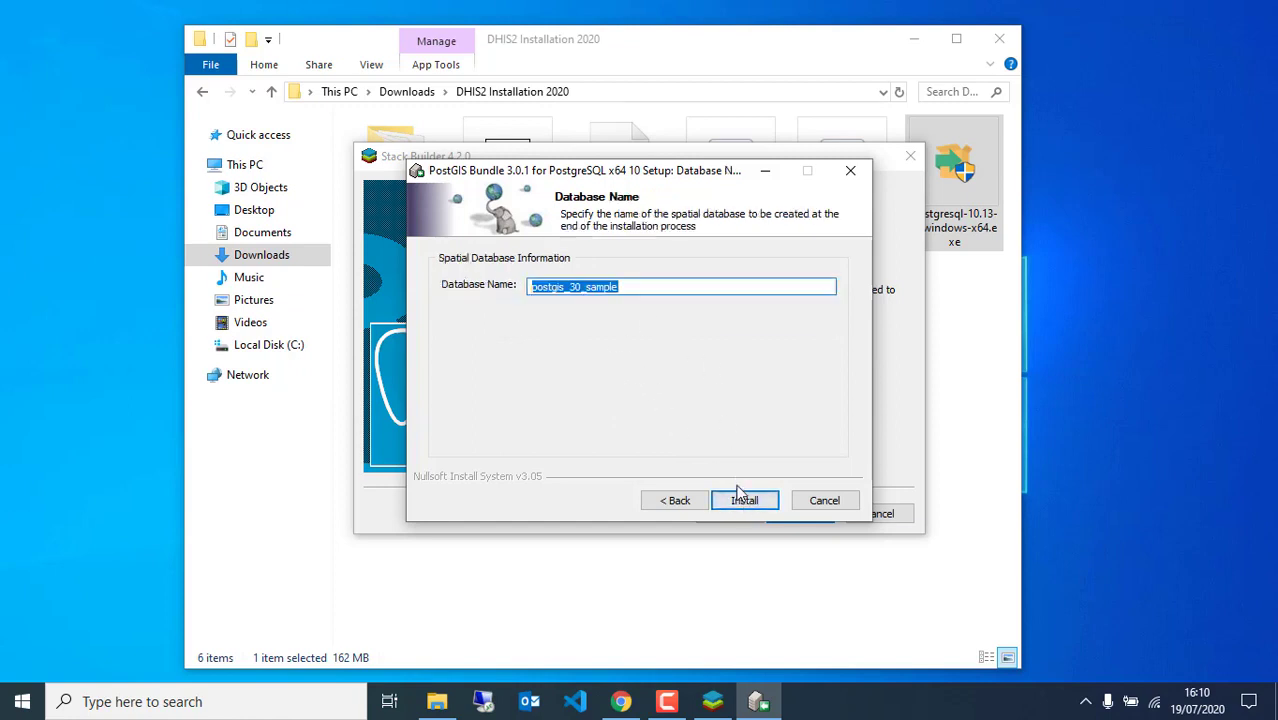
# Install PostGIS with postgis_30_sample, allowing GDAL_DATA, raster drivers and out-db rasters, then close both installers
pyautogui.click(743, 502)
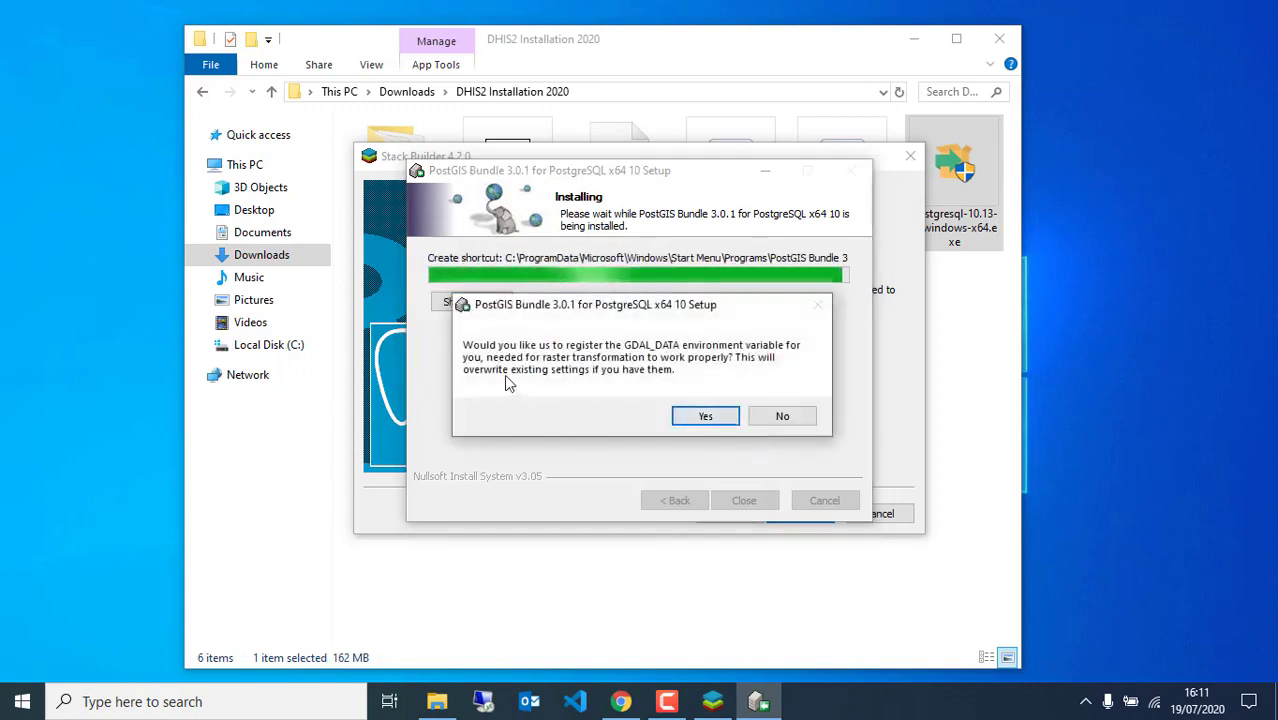
pyautogui.click(703, 418)
pyautogui.click(703, 418)
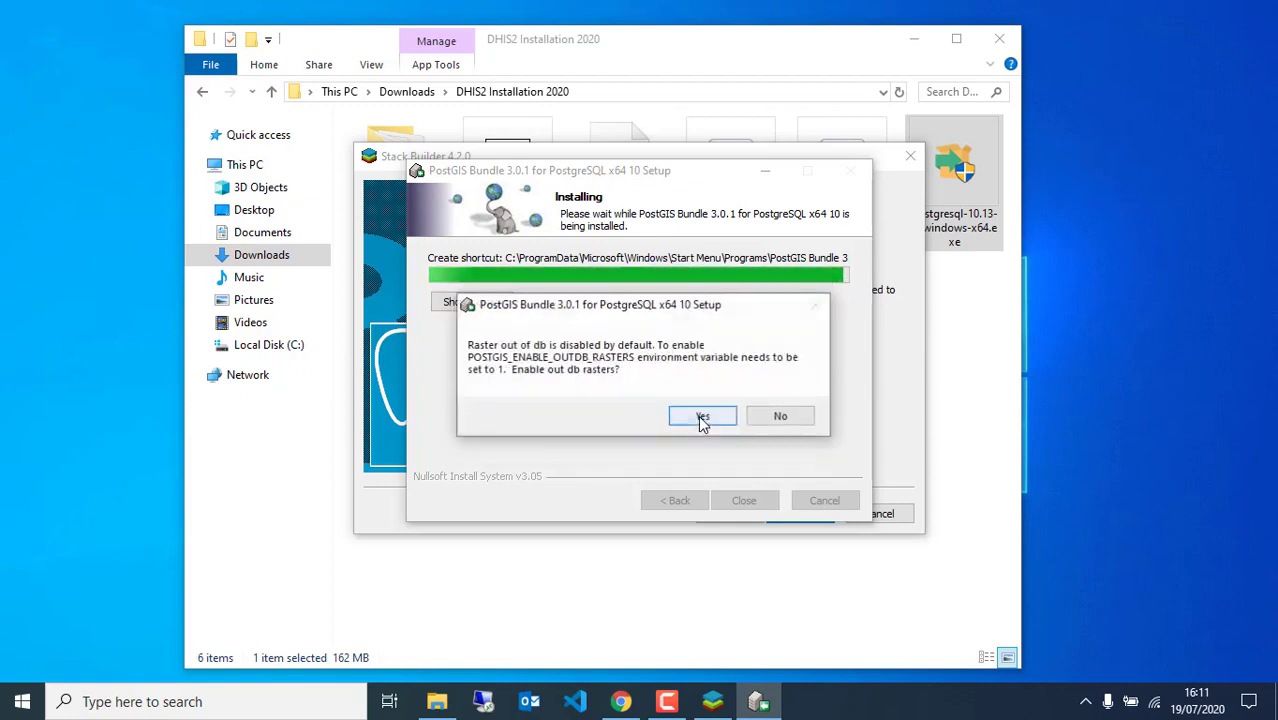
pyautogui.click(703, 418)
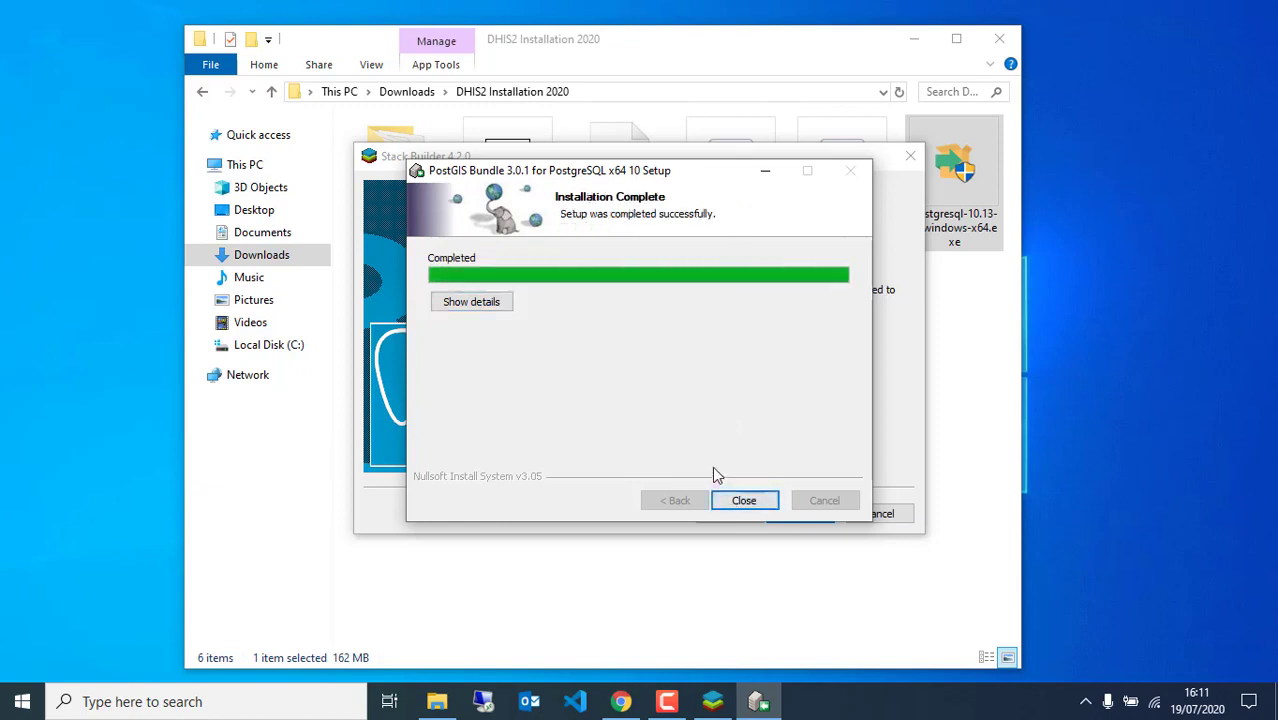
pyautogui.click(742, 501)
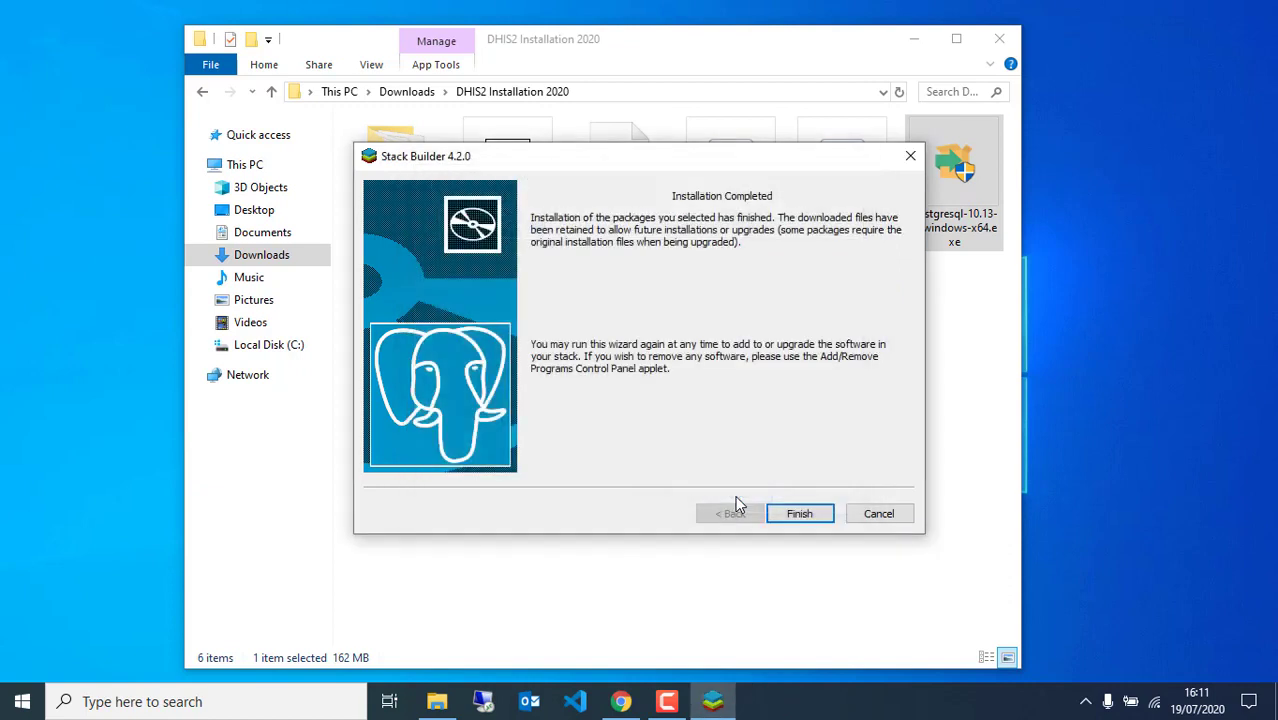
pyautogui.click(792, 516)
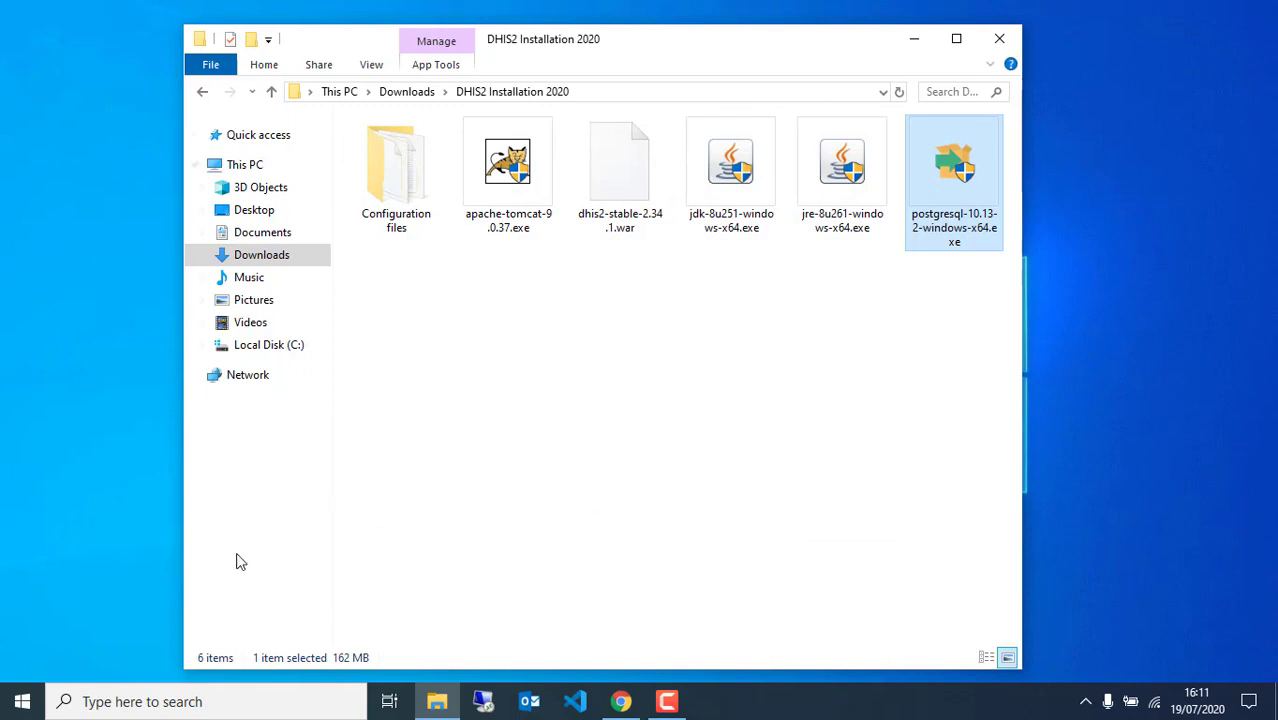
# Launch pgAdmin 4 through a Windows search for 'pg', then close the Downloads and Apache Tomcat tabs
pyautogui.click(86, 701)
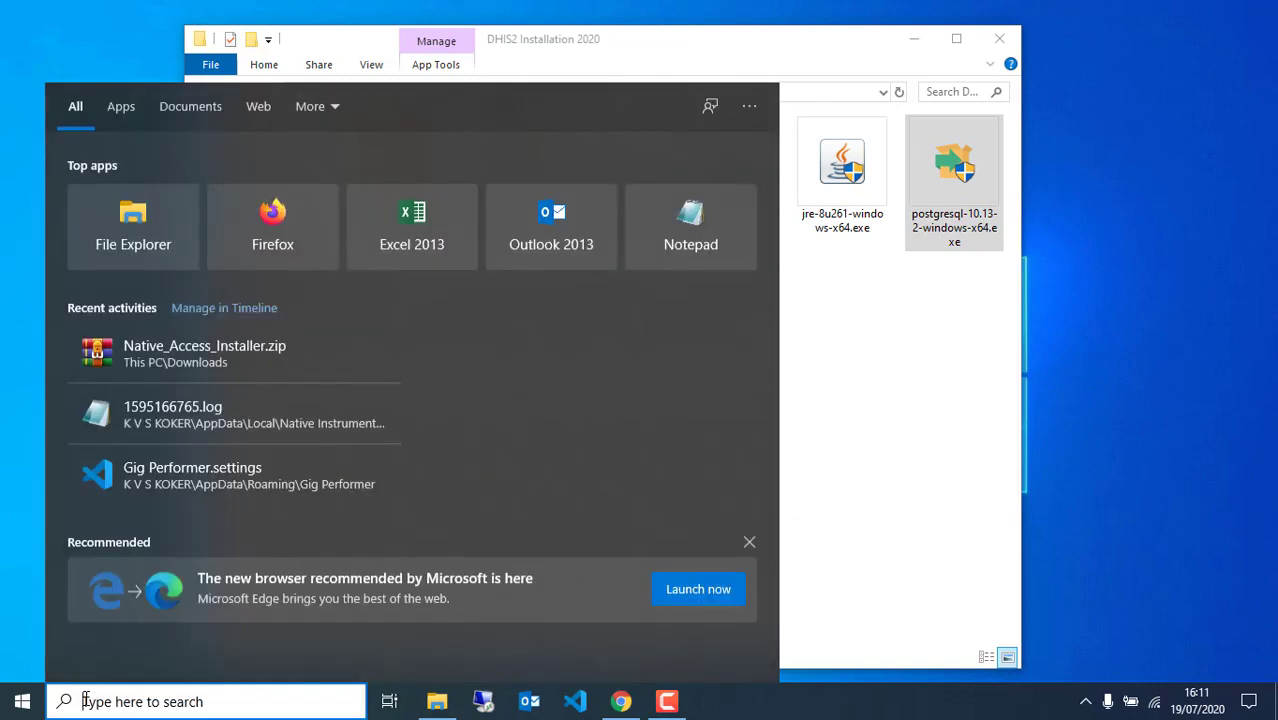
pyautogui.write('pg')
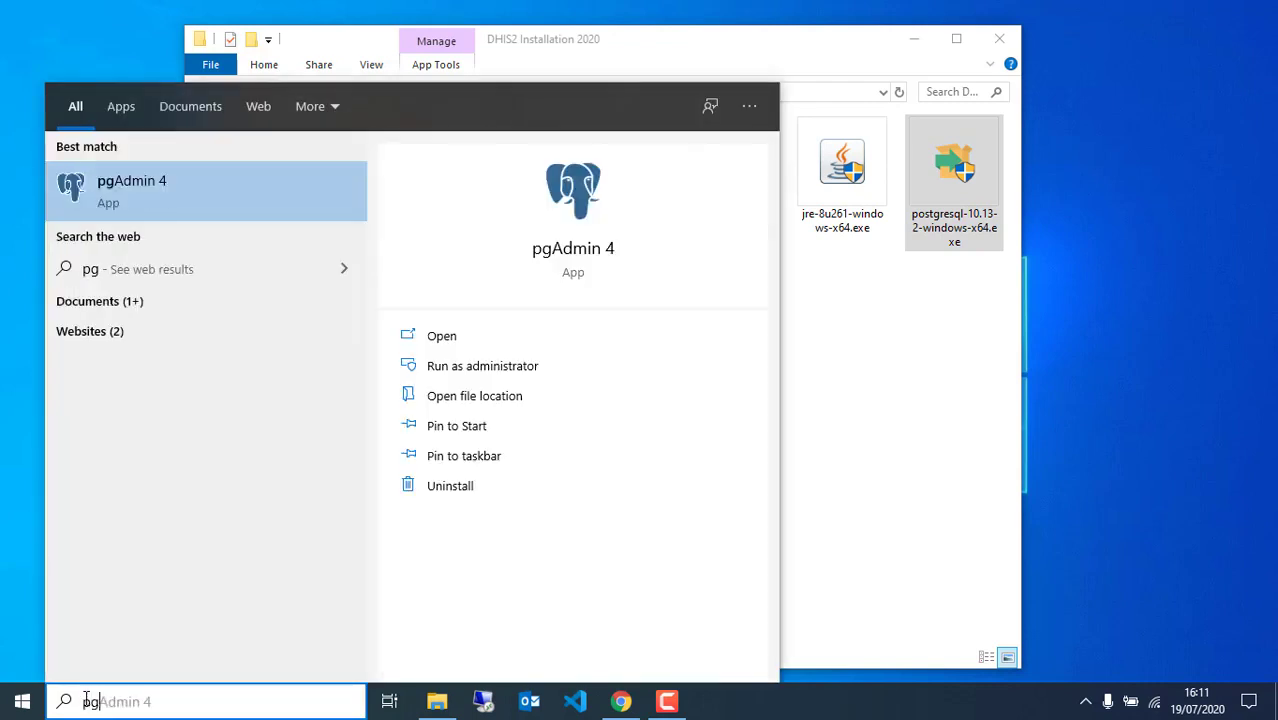
pyautogui.click(167, 189)
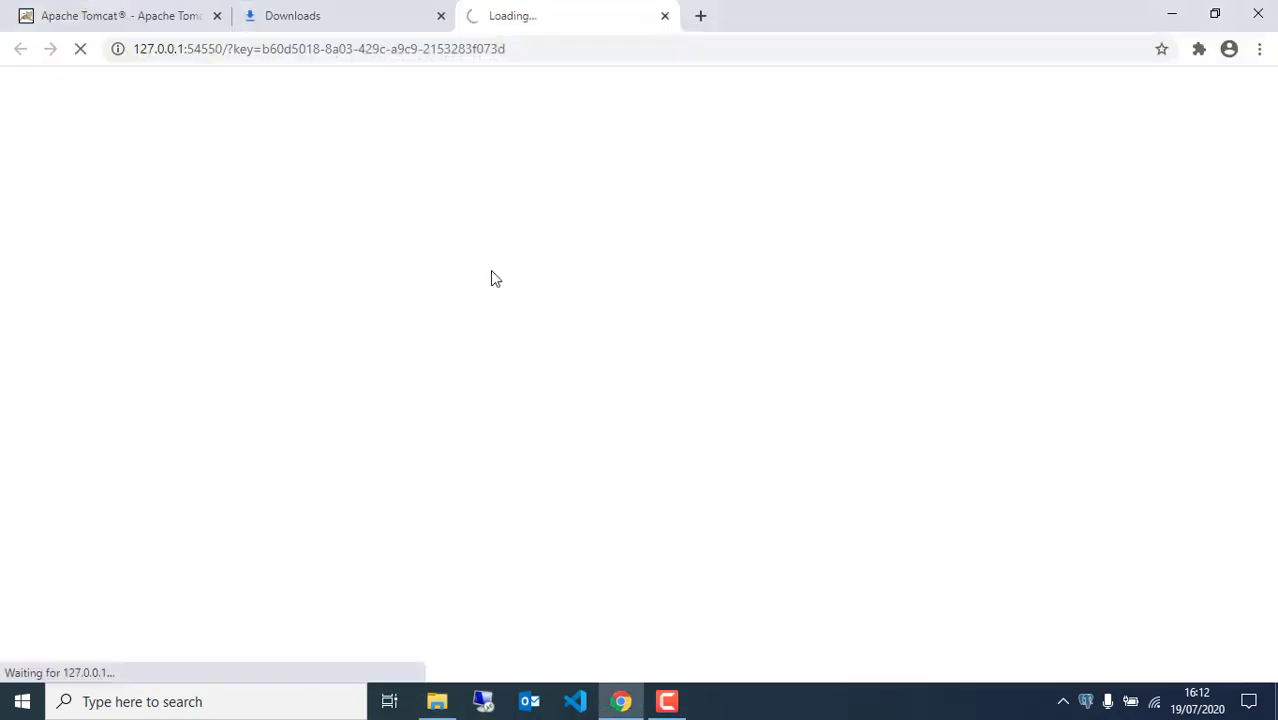
pyautogui.click(441, 16)
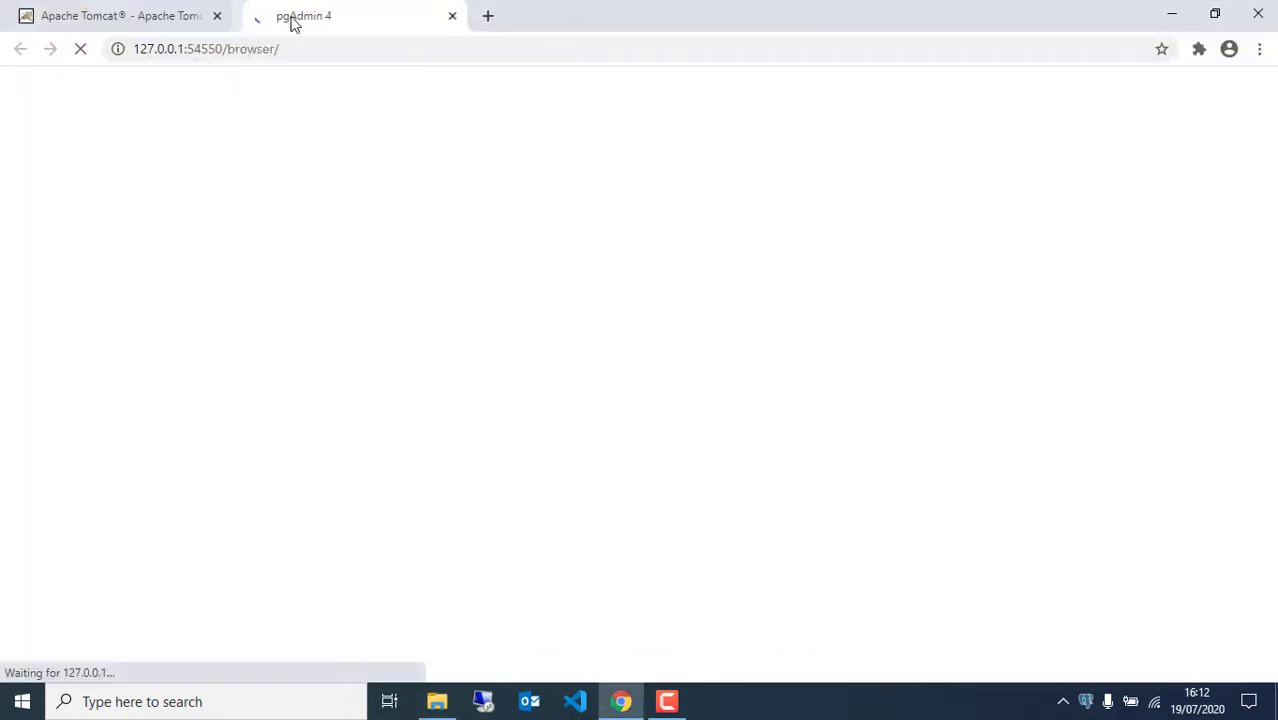
pyautogui.click(218, 16)
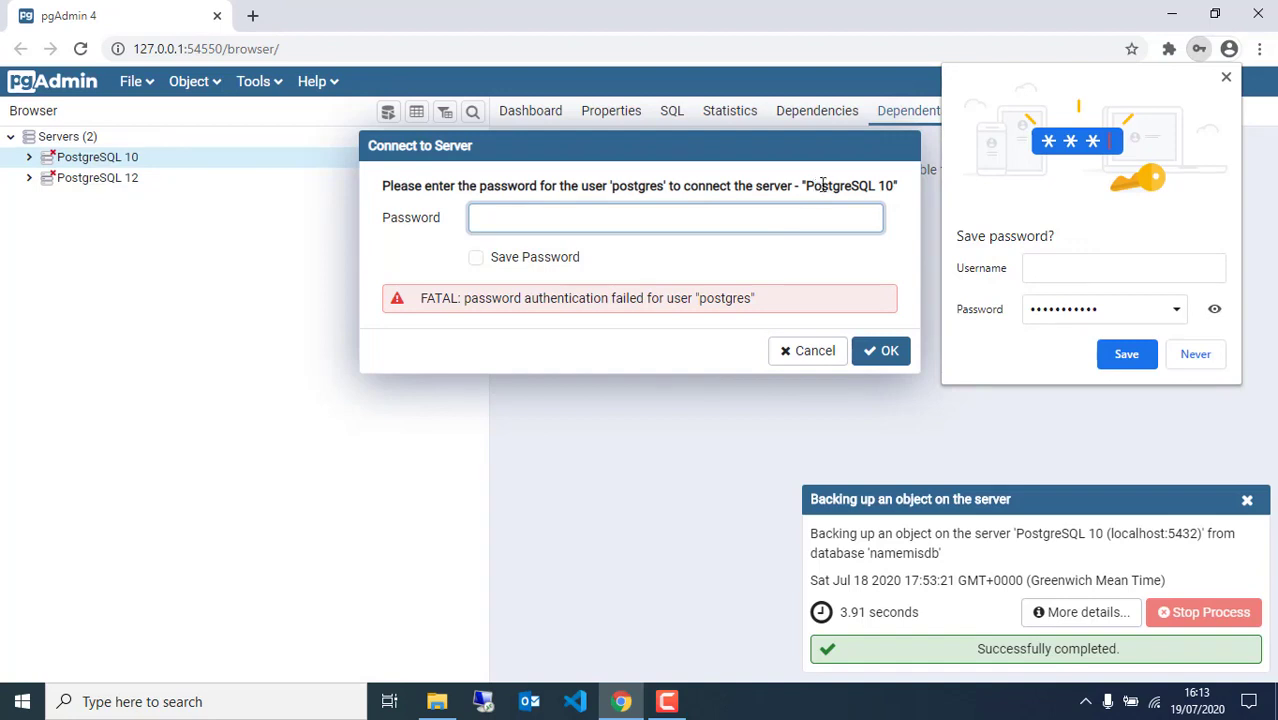
# Connect to PostgreSQL 10 with the server password saved, dismissing the browser and backup notifications
pyautogui.moveTo(812, 185); pyautogui.dragTo(900, 186)
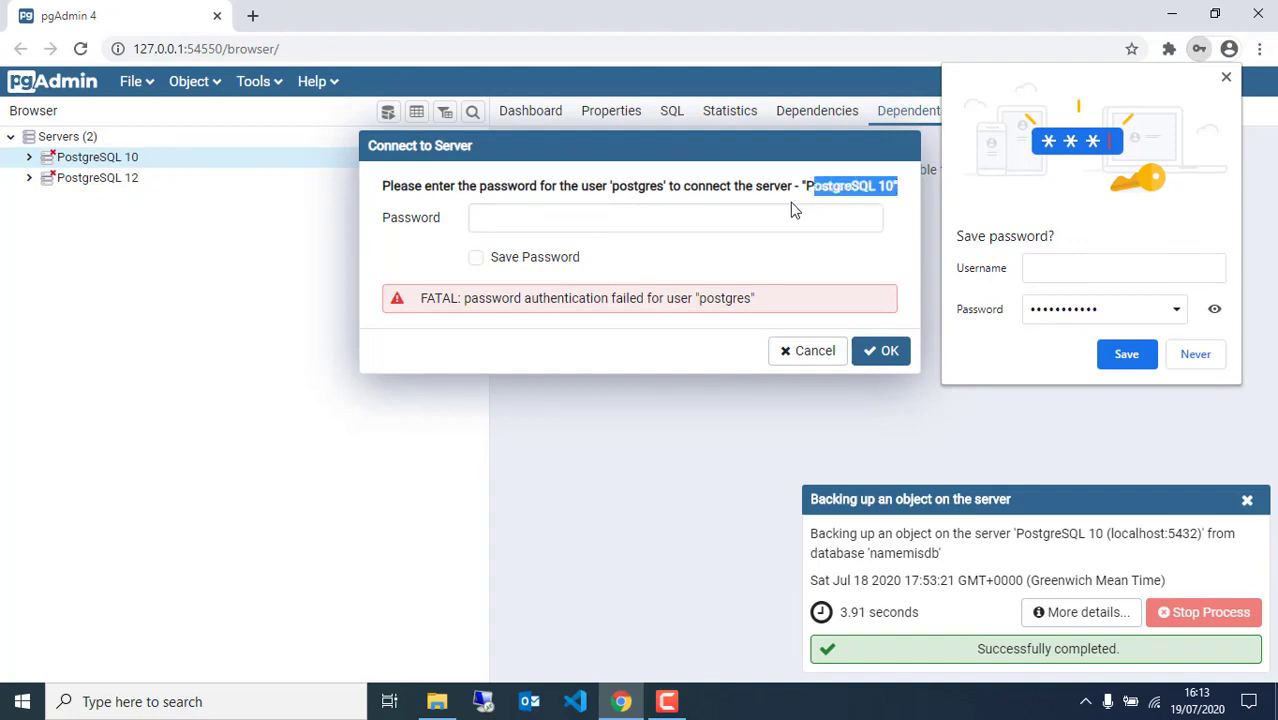
pyautogui.click(855, 184)
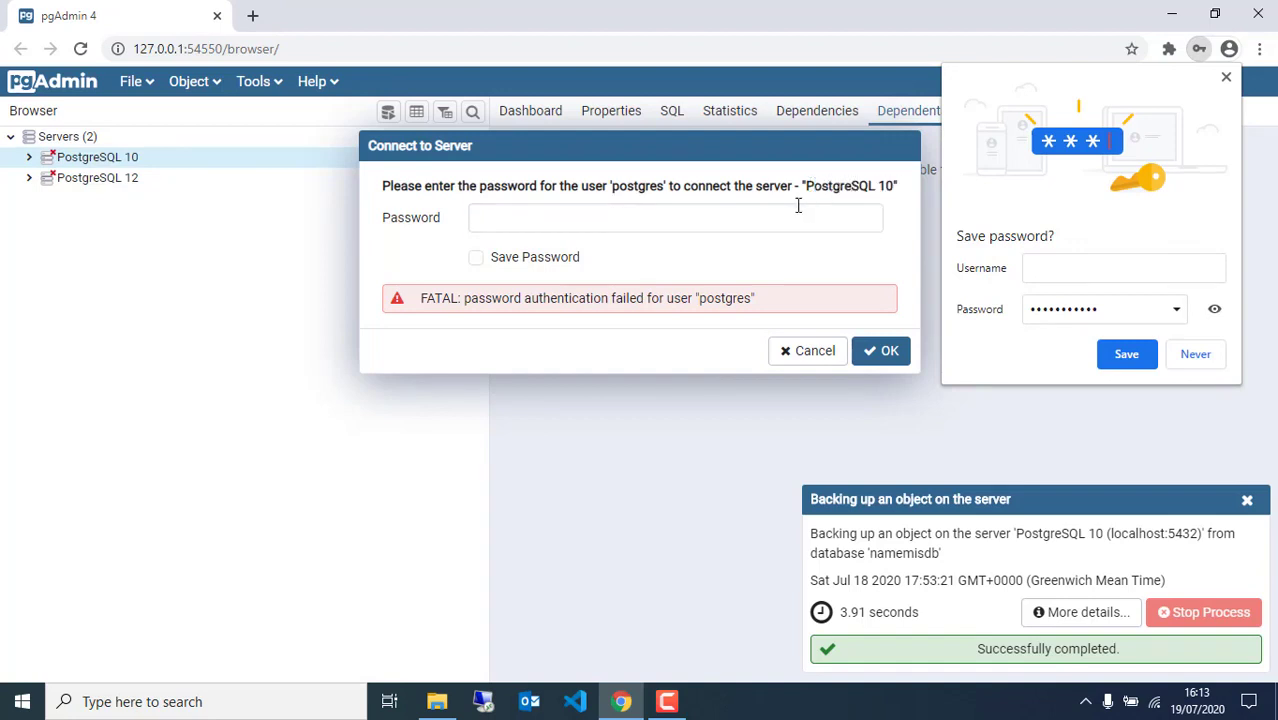
pyautogui.click(686, 226)
pyautogui.write('•••')
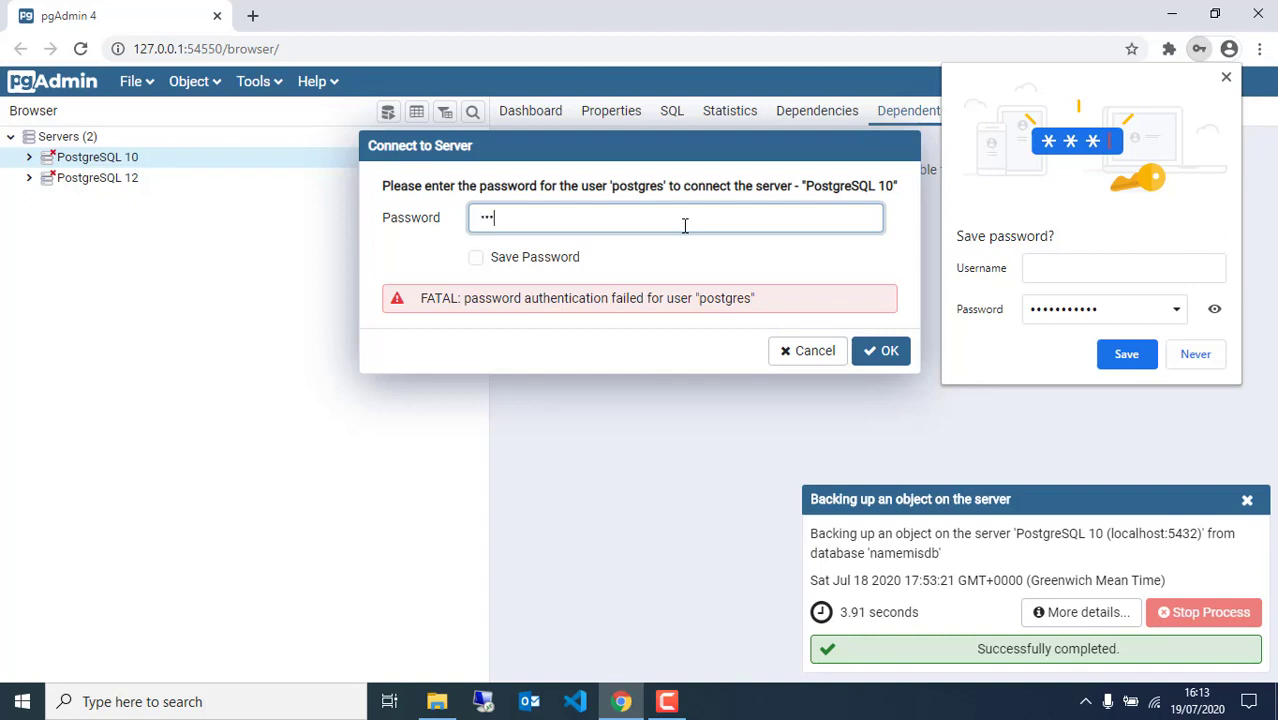
pyautogui.write('••')
pyautogui.click(476, 258)
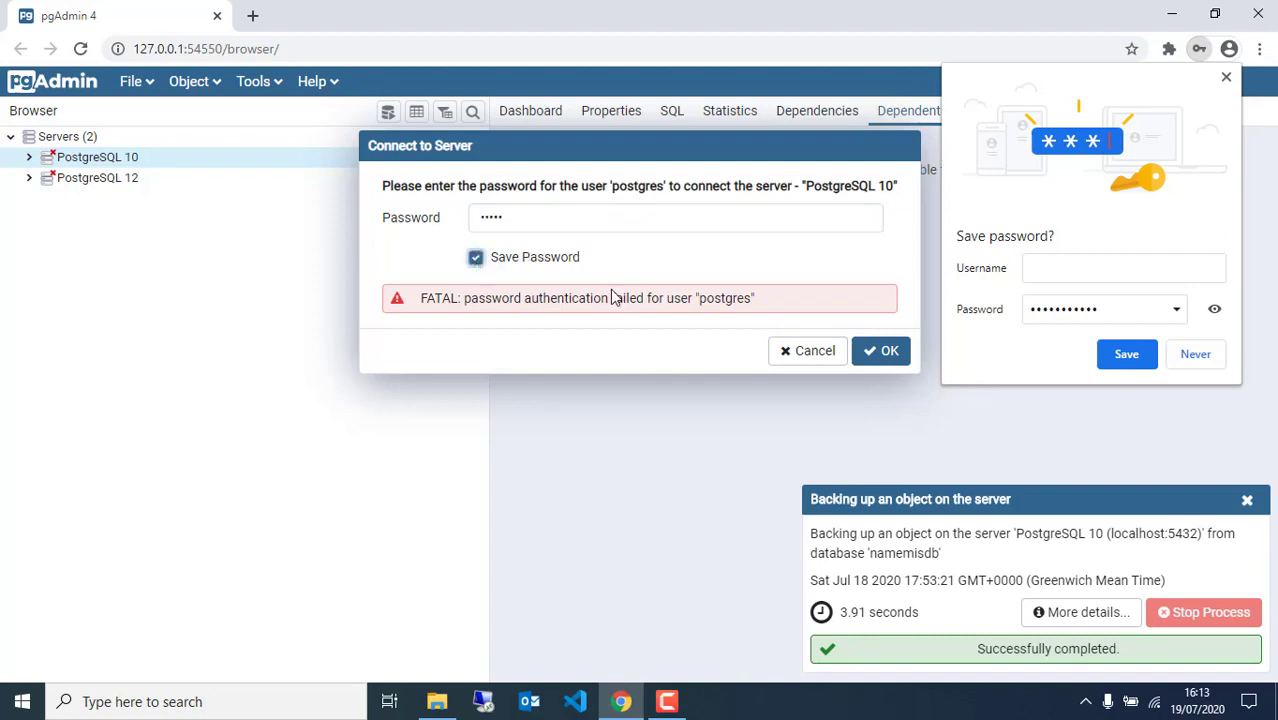
pyautogui.click(884, 355)
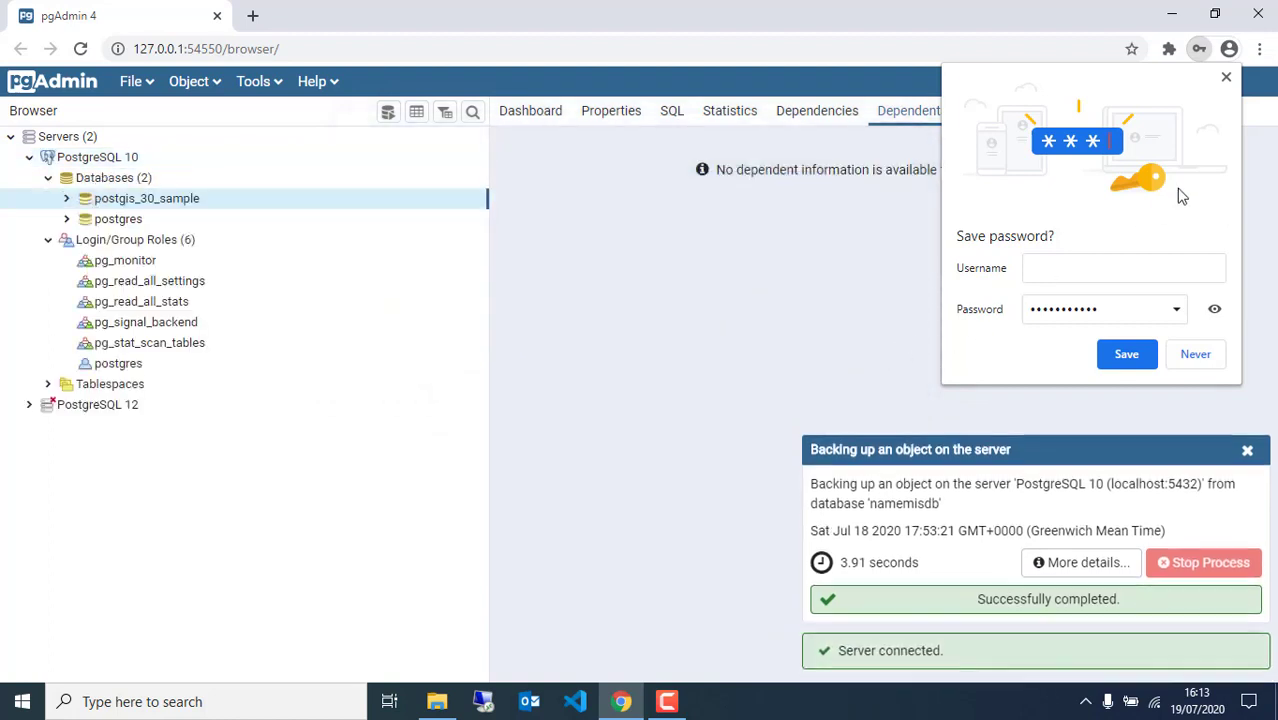
pyautogui.click(1226, 77)
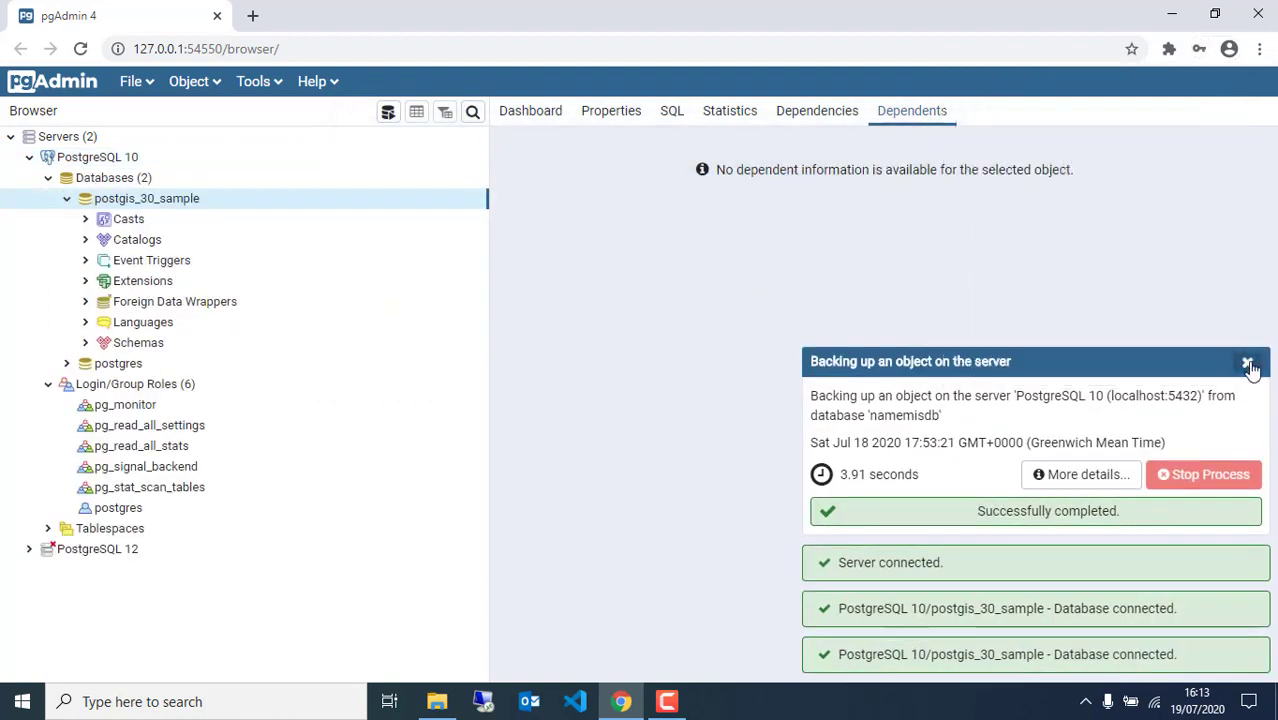
pyautogui.click(1248, 364)
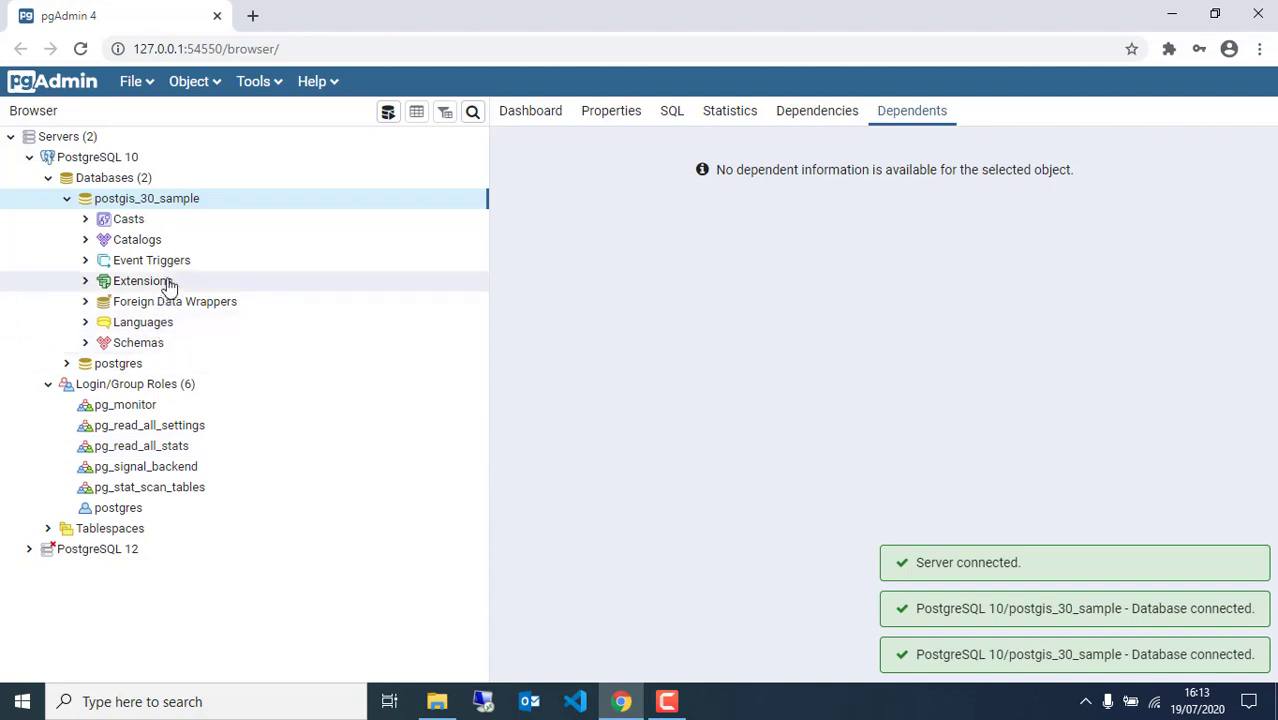
# Select the Databases group, the postgis_30_sample database and Login/Group Roles
pyautogui.click(122, 184)
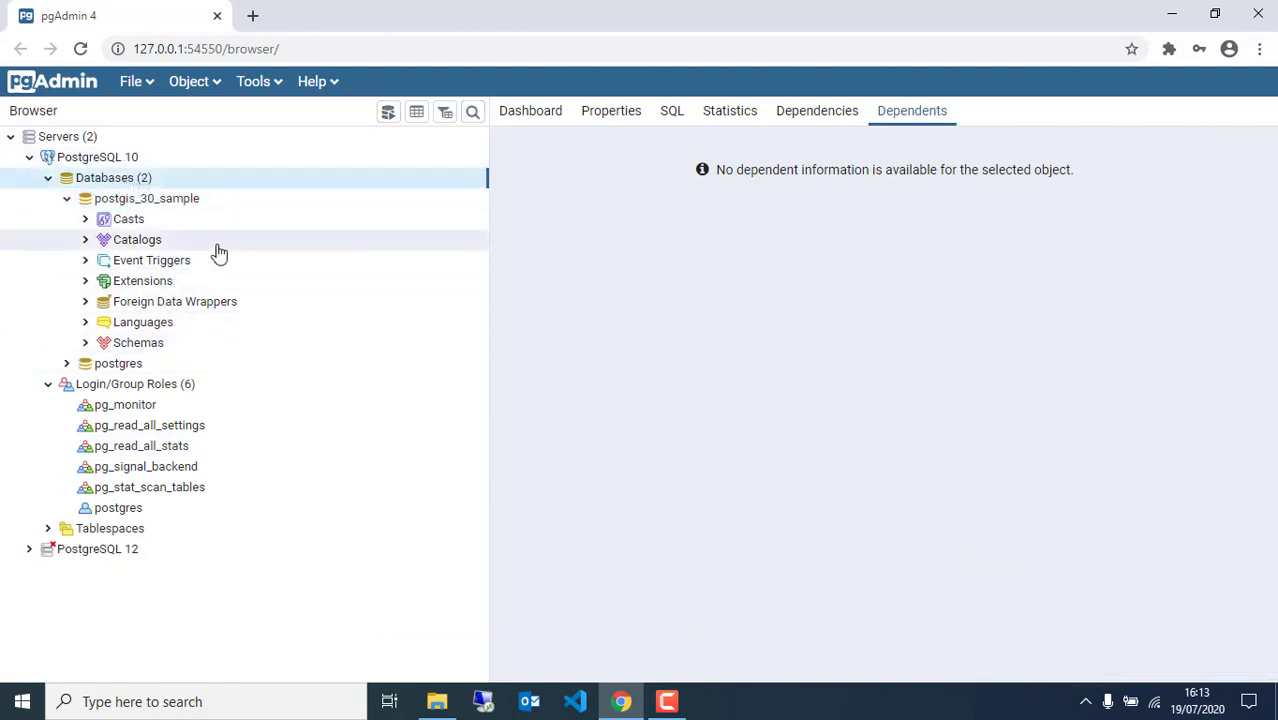
pyautogui.click(148, 205)
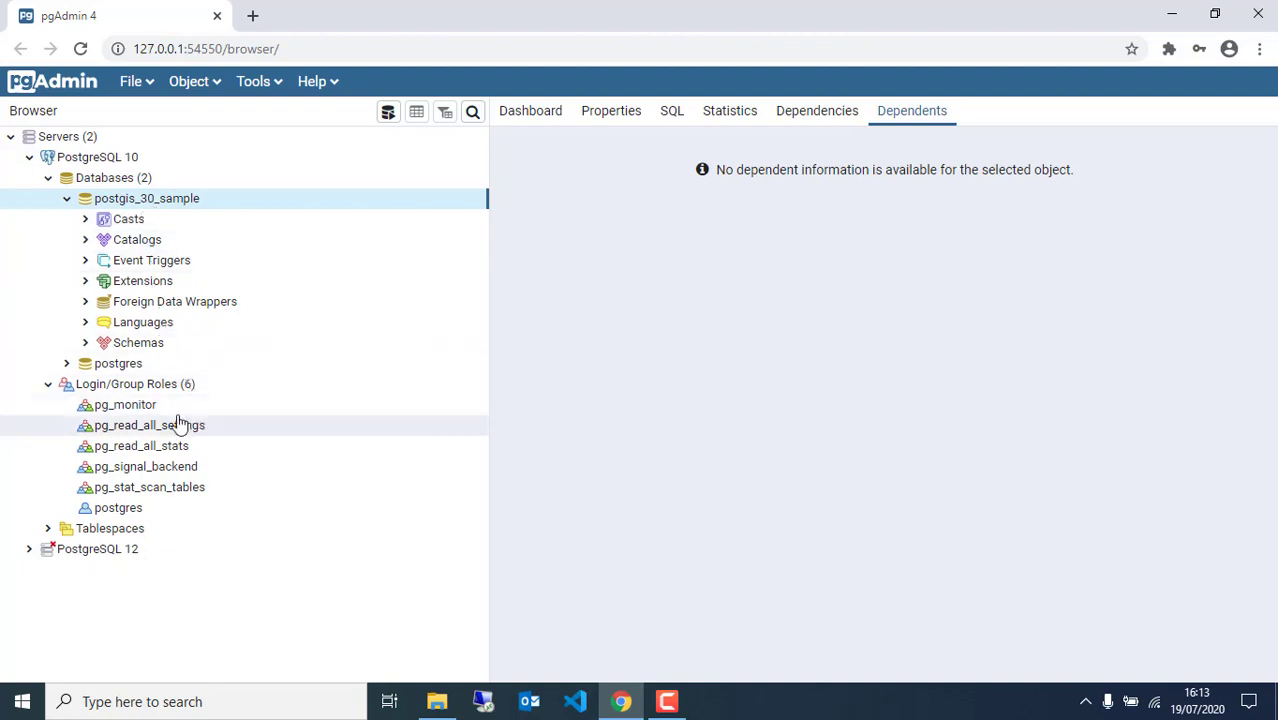
pyautogui.click(130, 387)
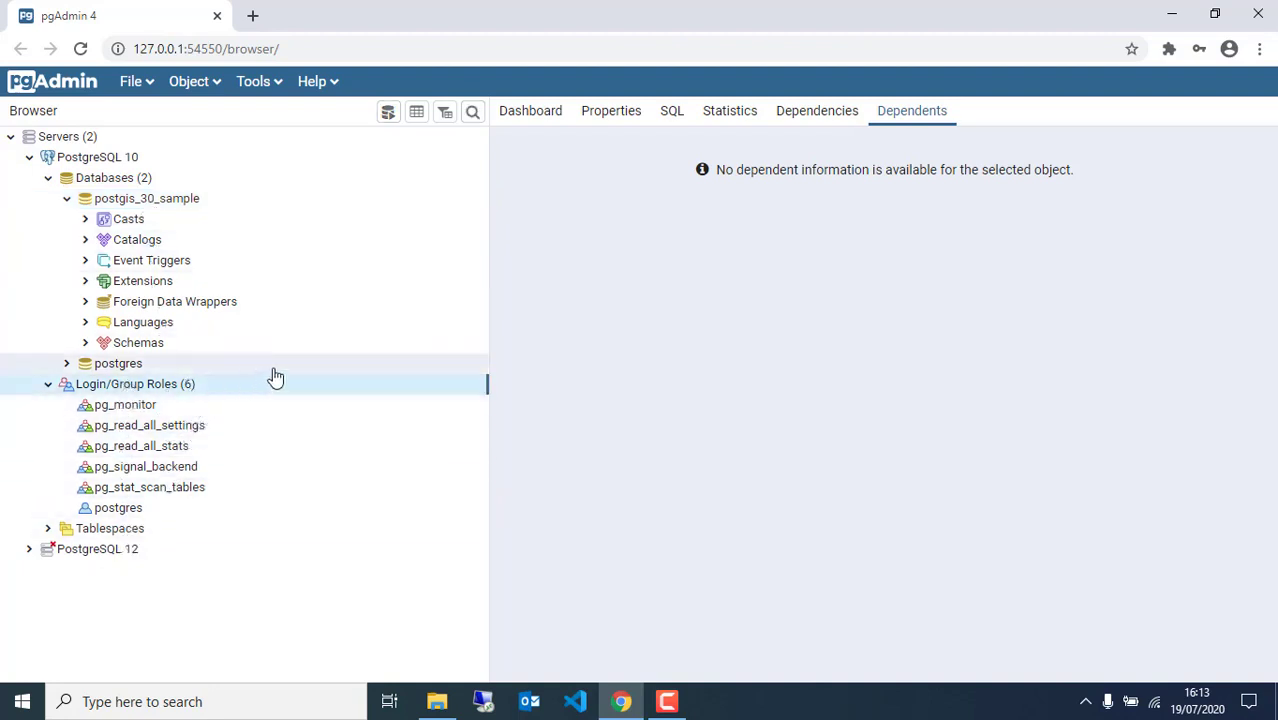
# Create a new login role named dhis2admin and give it a password
pyautogui.rightClick(209, 390)
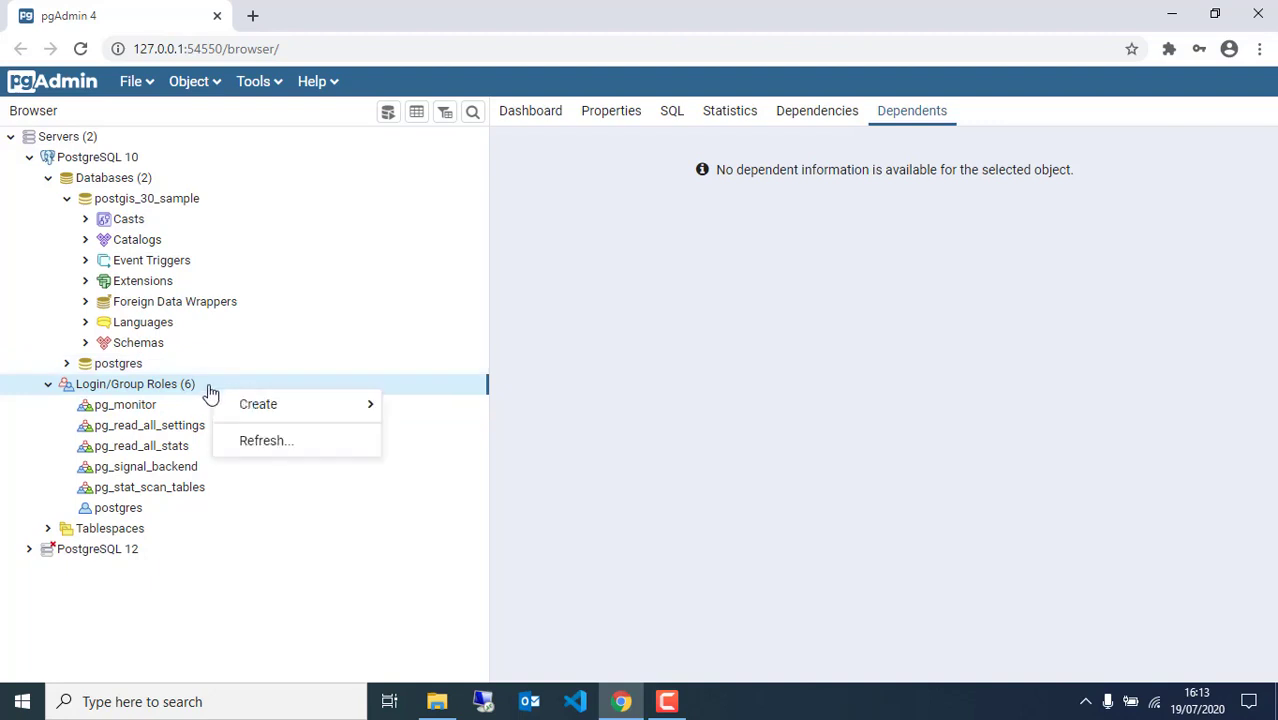
pyautogui.moveTo(258, 406)
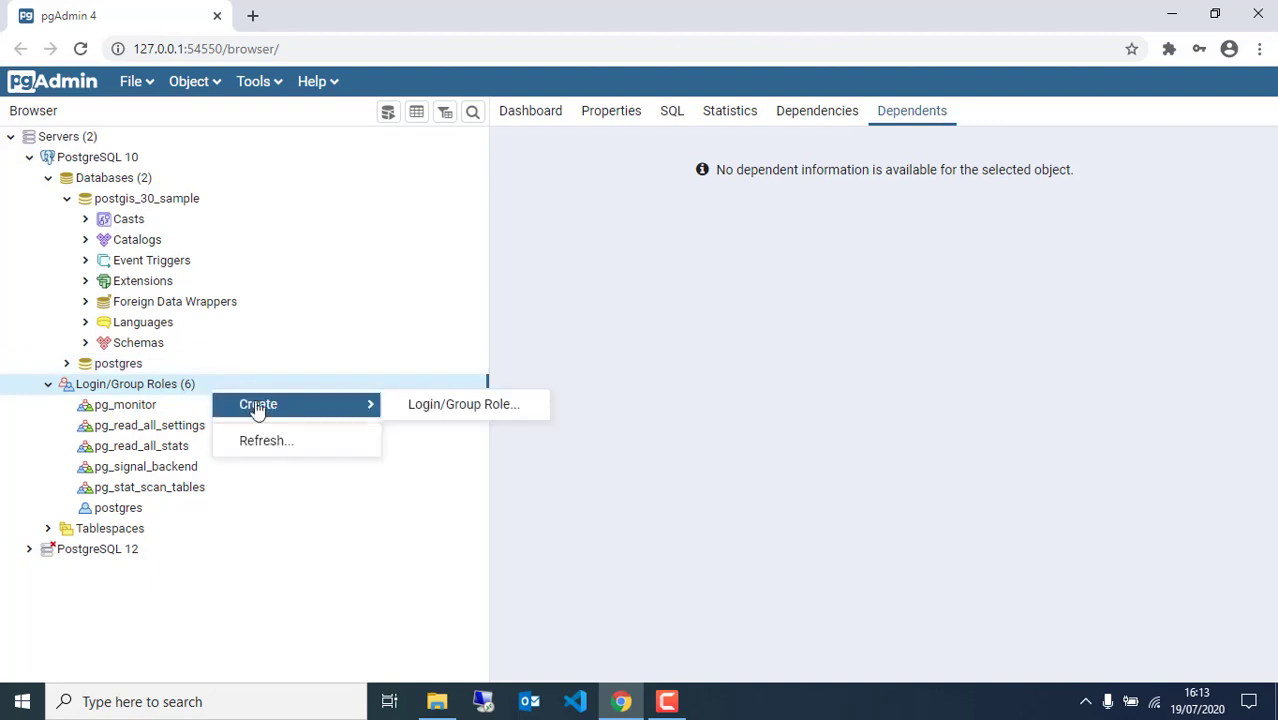
pyautogui.click(451, 412)
pyautogui.click(518, 174)
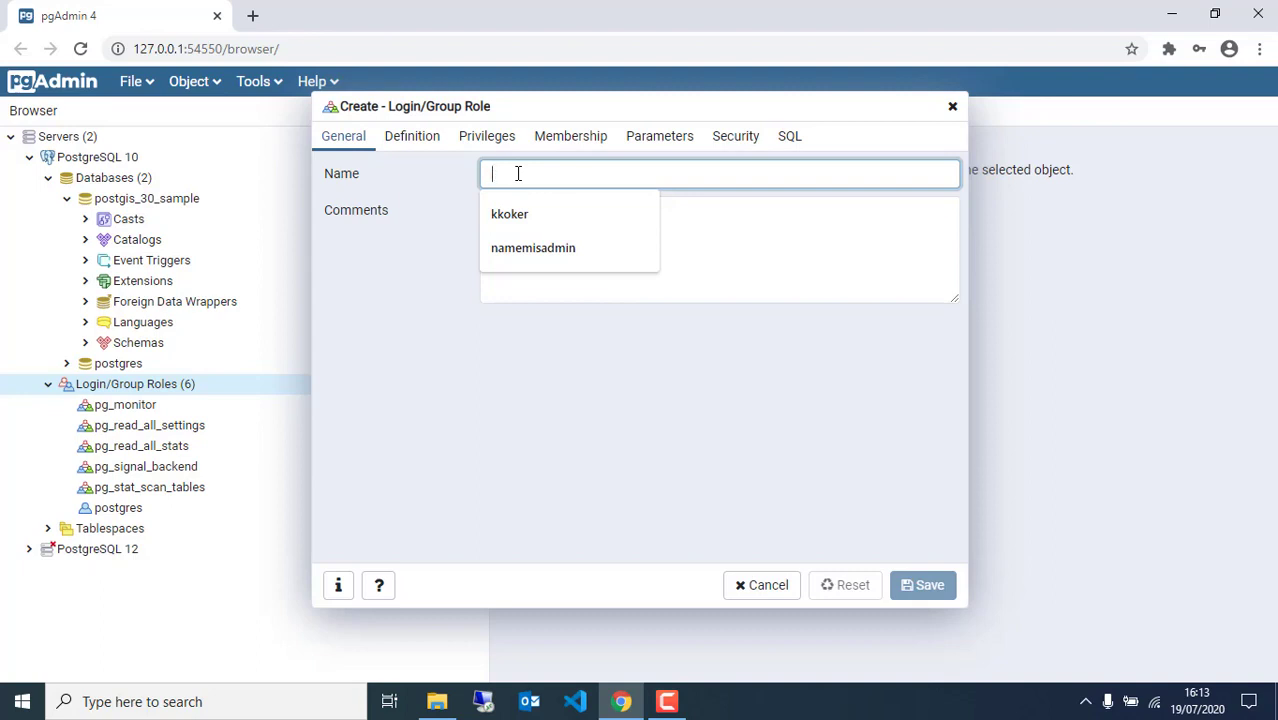
pyautogui.write('dhis')
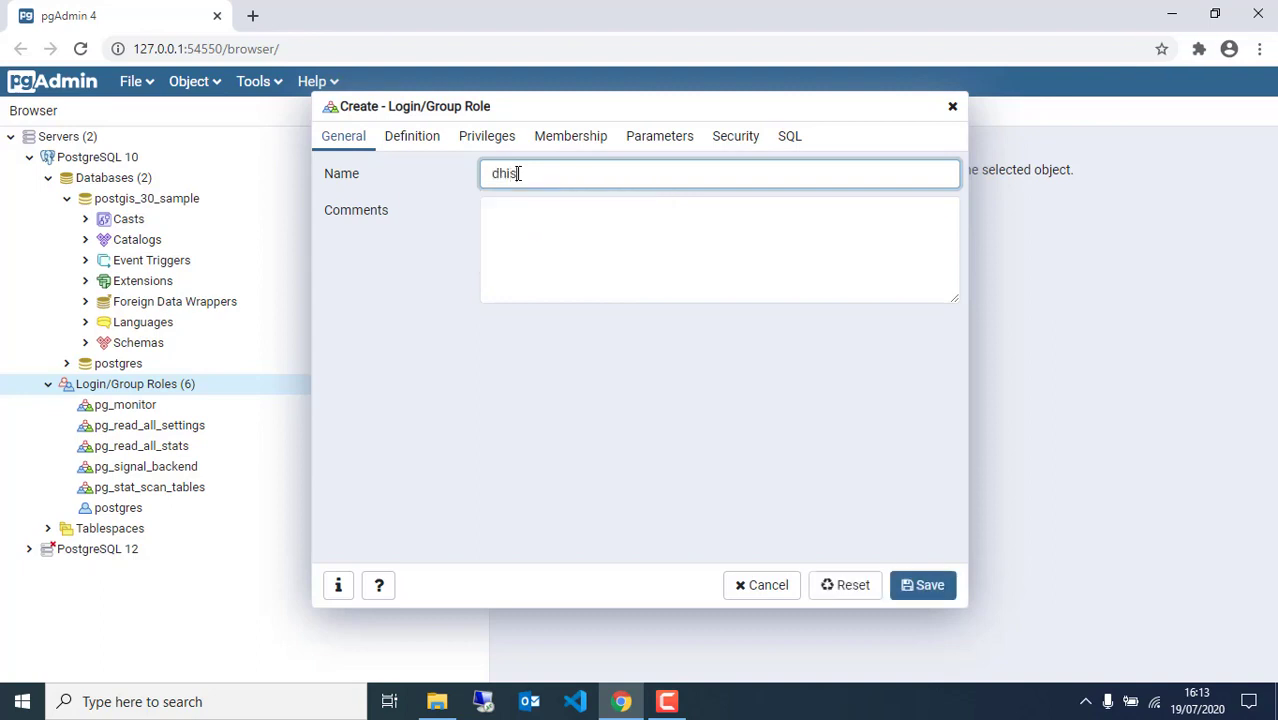
pyautogui.write('2admin')
pyautogui.click(426, 138)
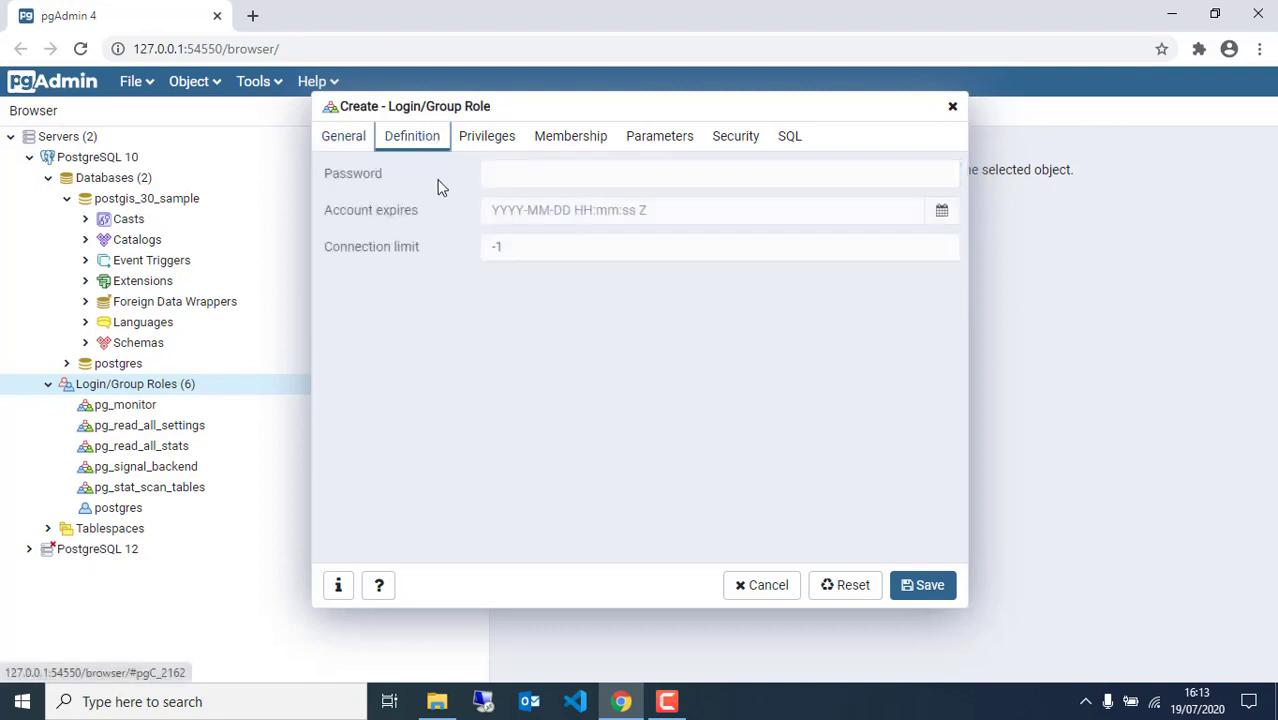
pyautogui.click(539, 178)
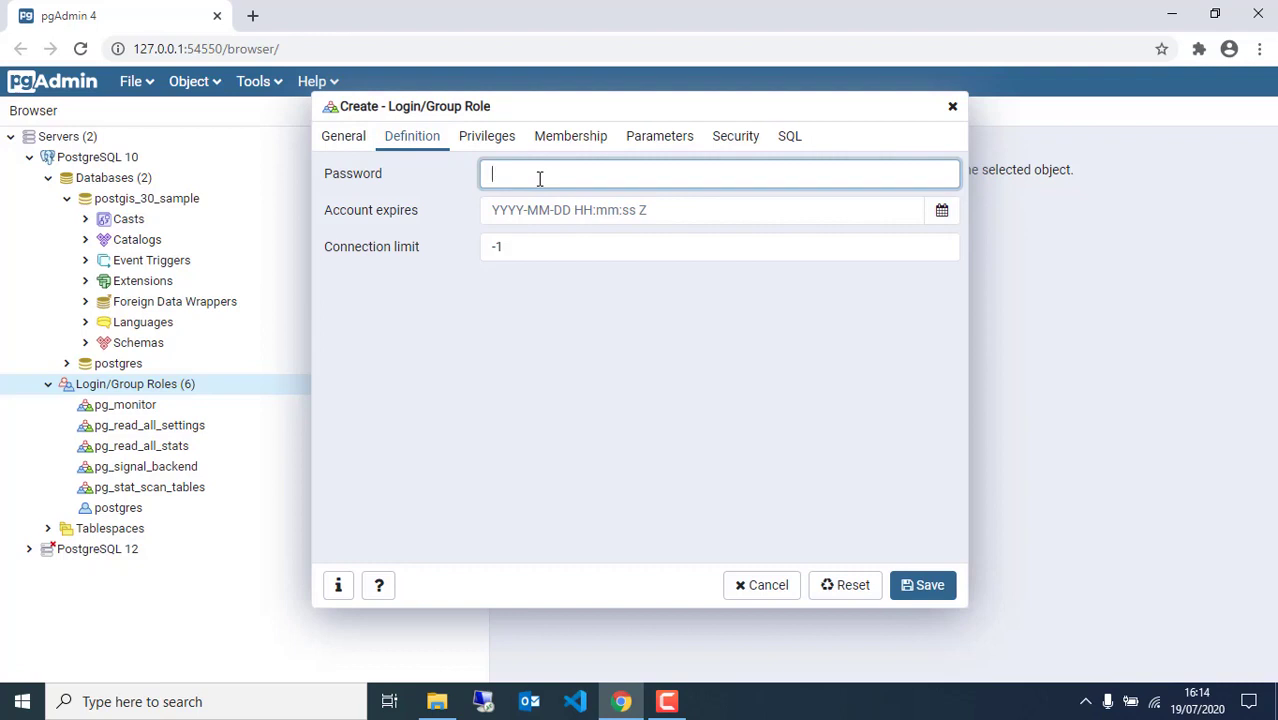
pyautogui.write('dhi')
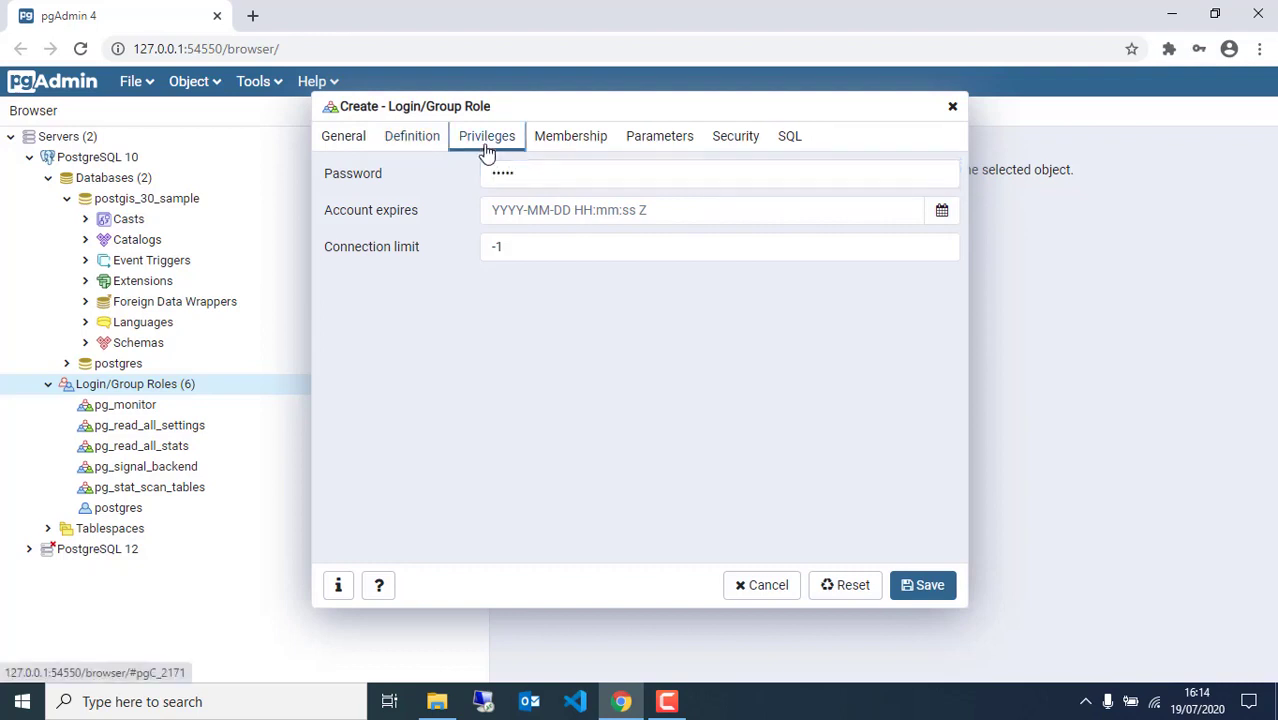
# Enable Can login, Superuser and streaming replication for dhis2admin, then save the role
pyautogui.click(487, 137)
pyautogui.click(560, 178)
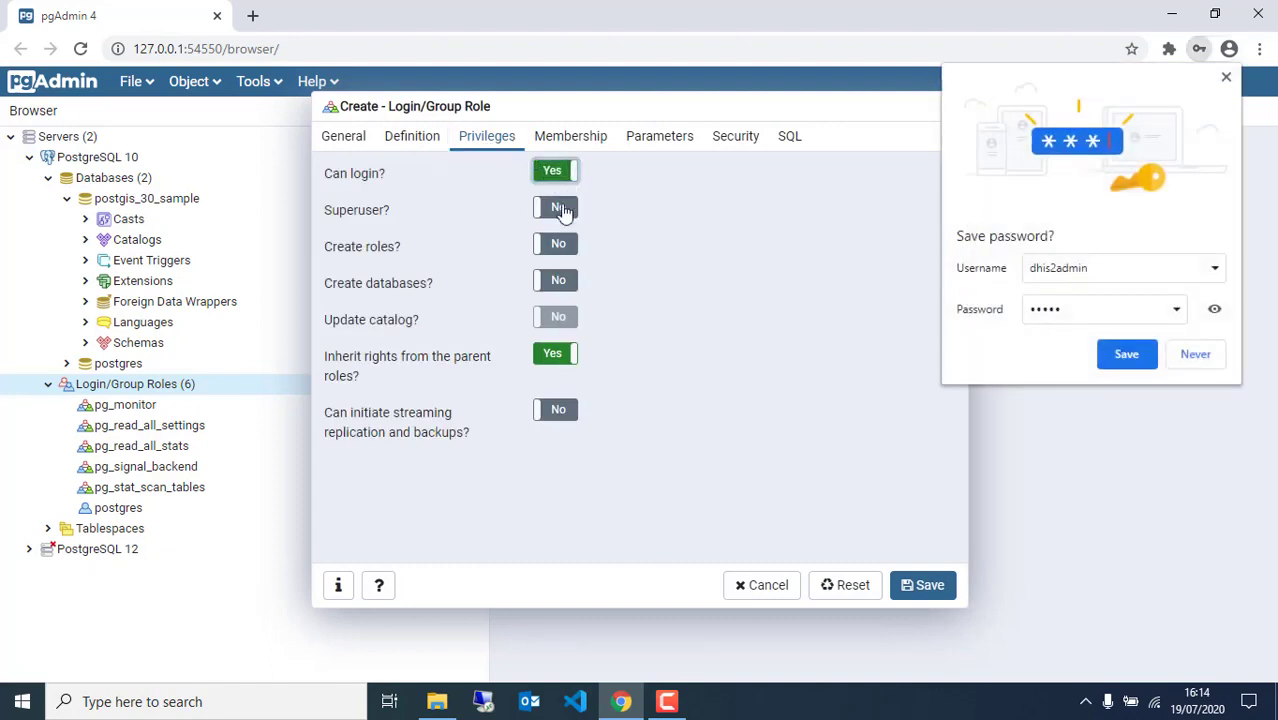
pyautogui.click(560, 212)
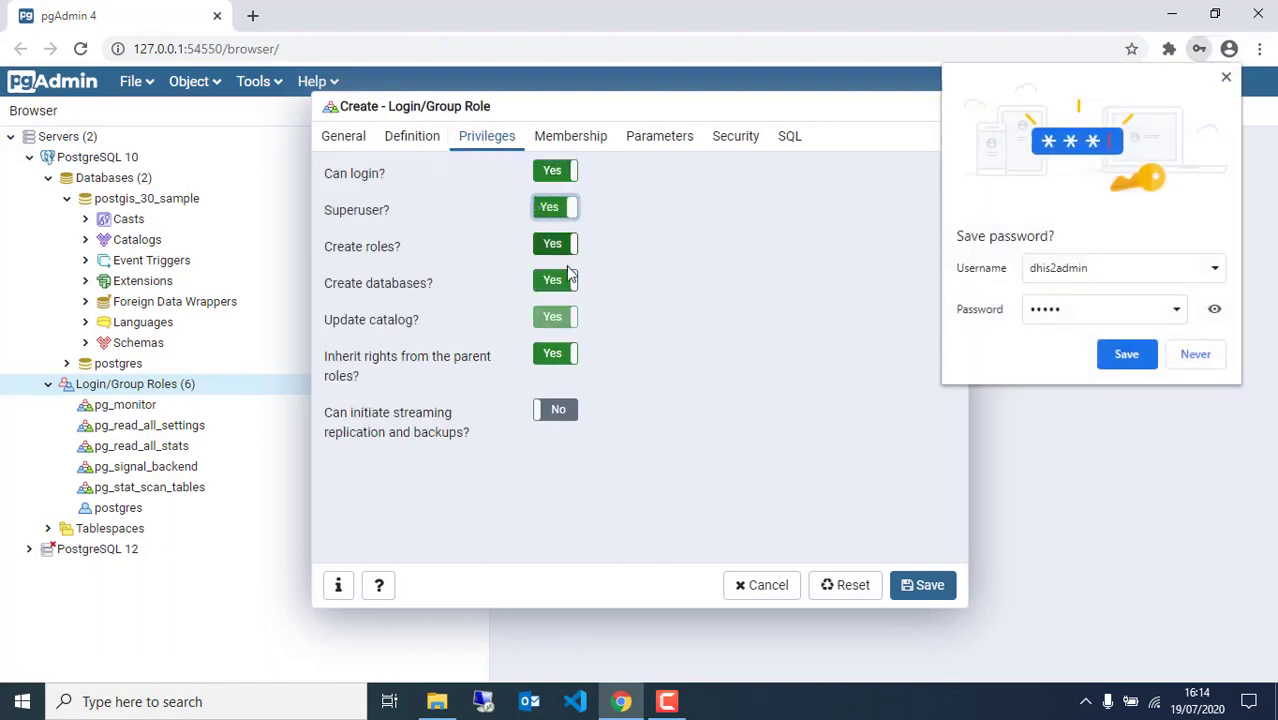
pyautogui.click(562, 414)
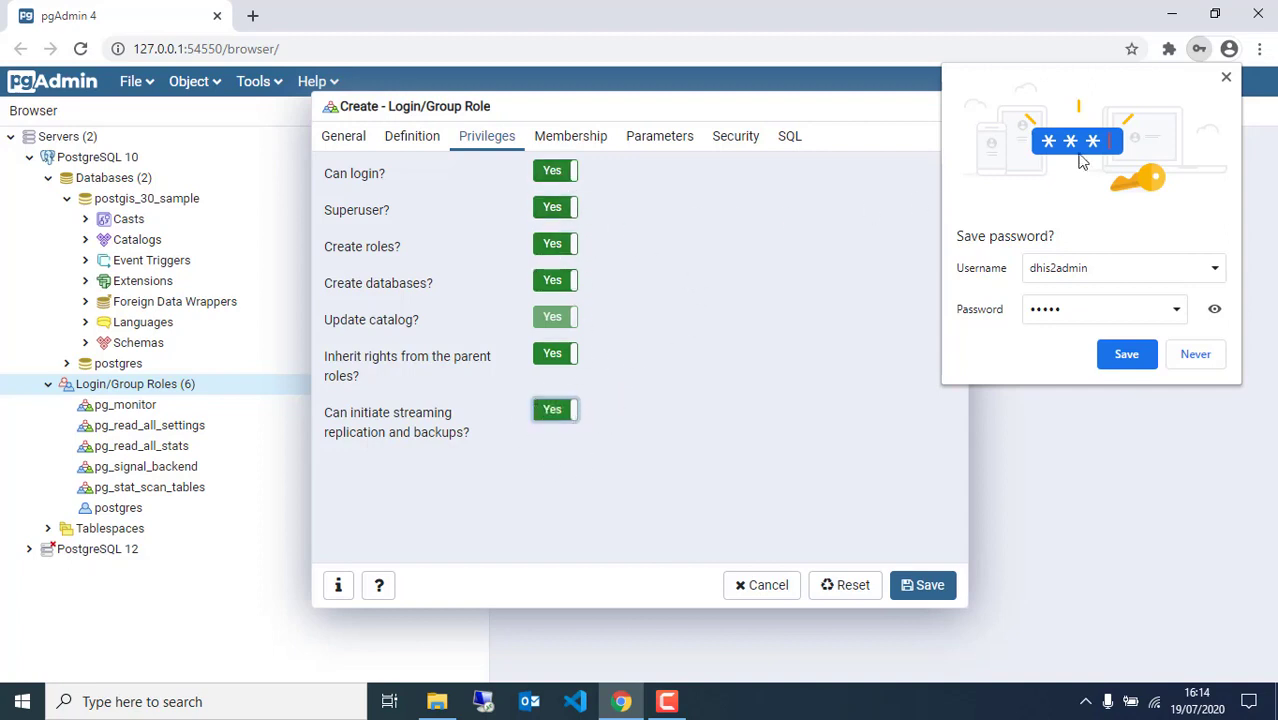
pyautogui.click(1225, 78)
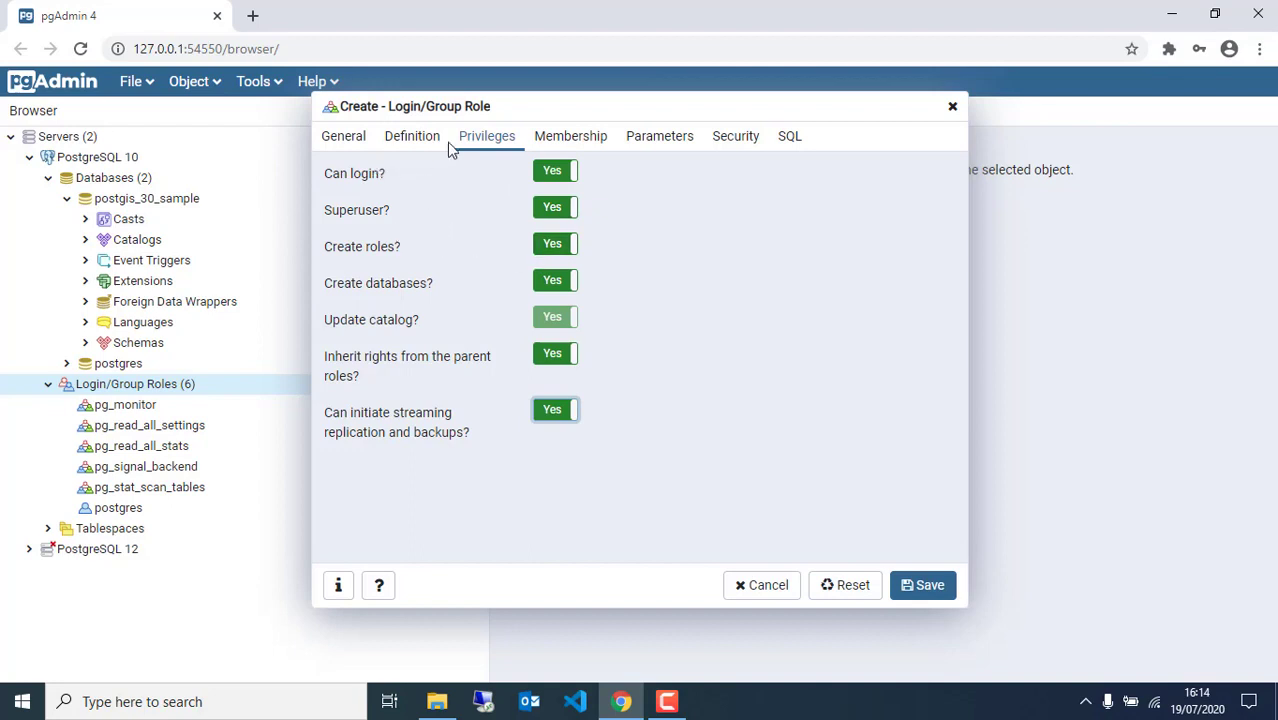
pyautogui.click(350, 139)
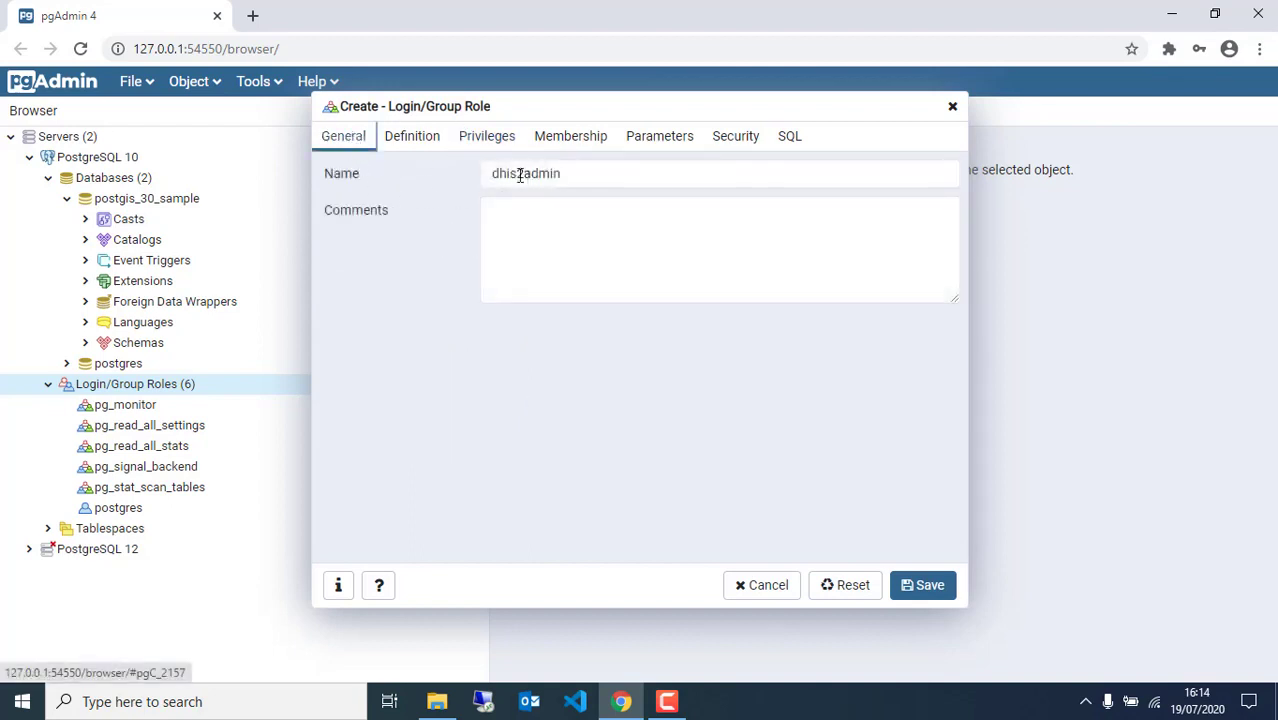
pyautogui.click(411, 140)
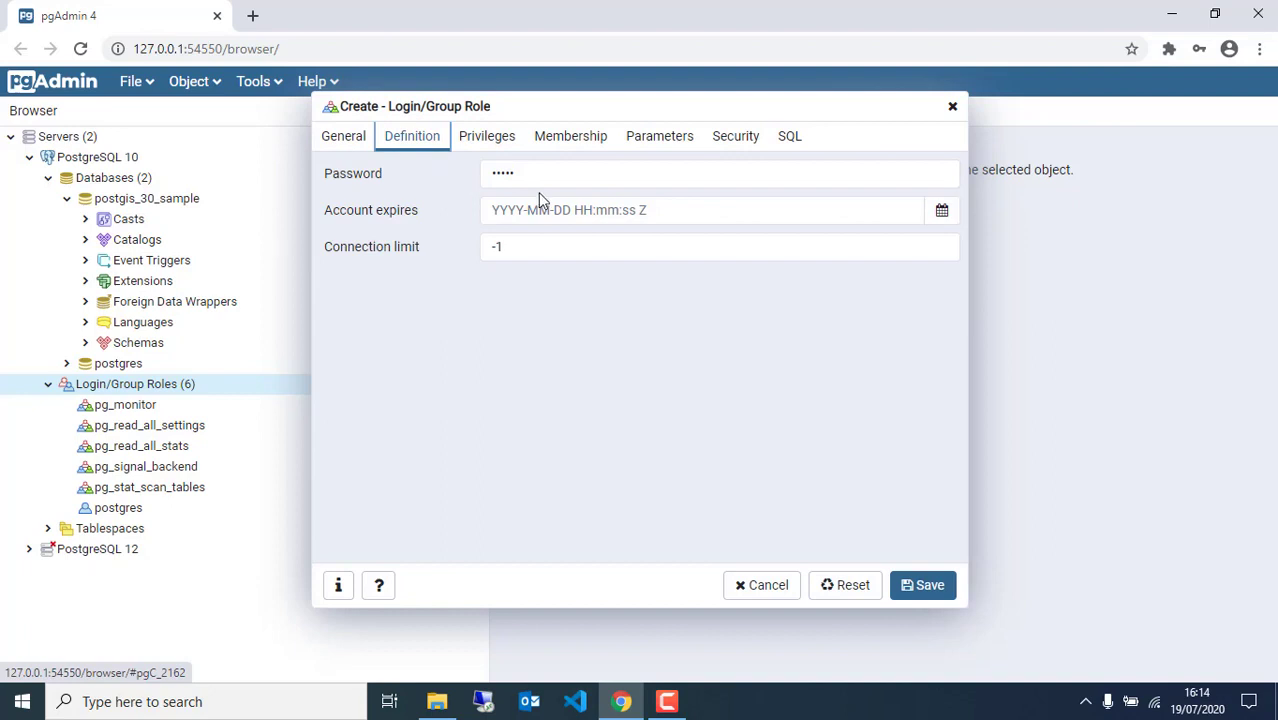
pyautogui.click(927, 590)
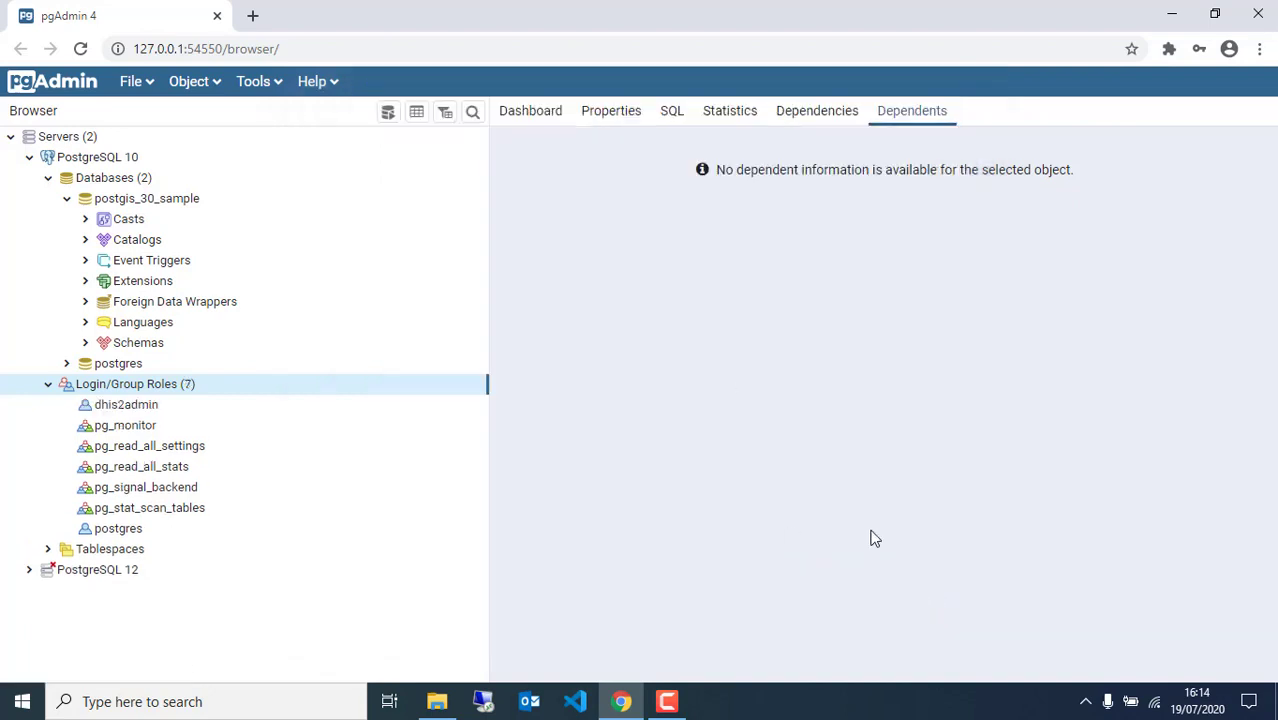
# Open the Create Database dialog from the Databases group's context menu
pyautogui.click(111, 408)
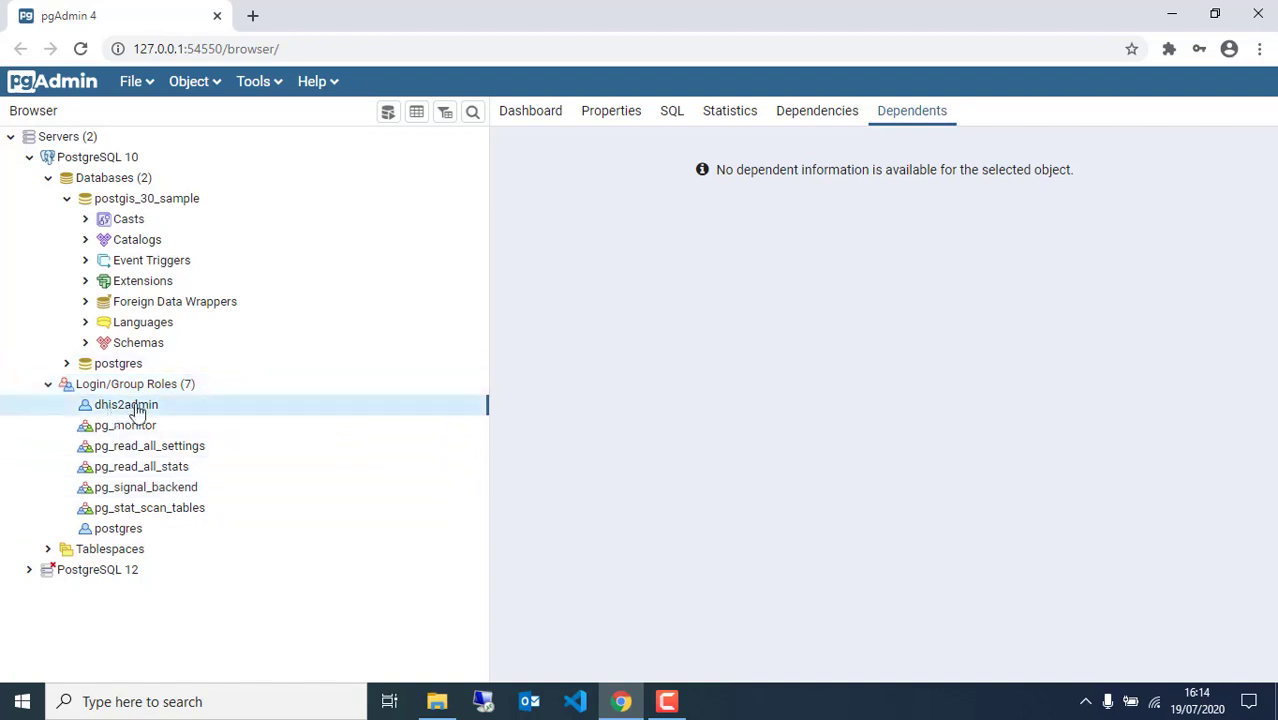
pyautogui.click(147, 183)
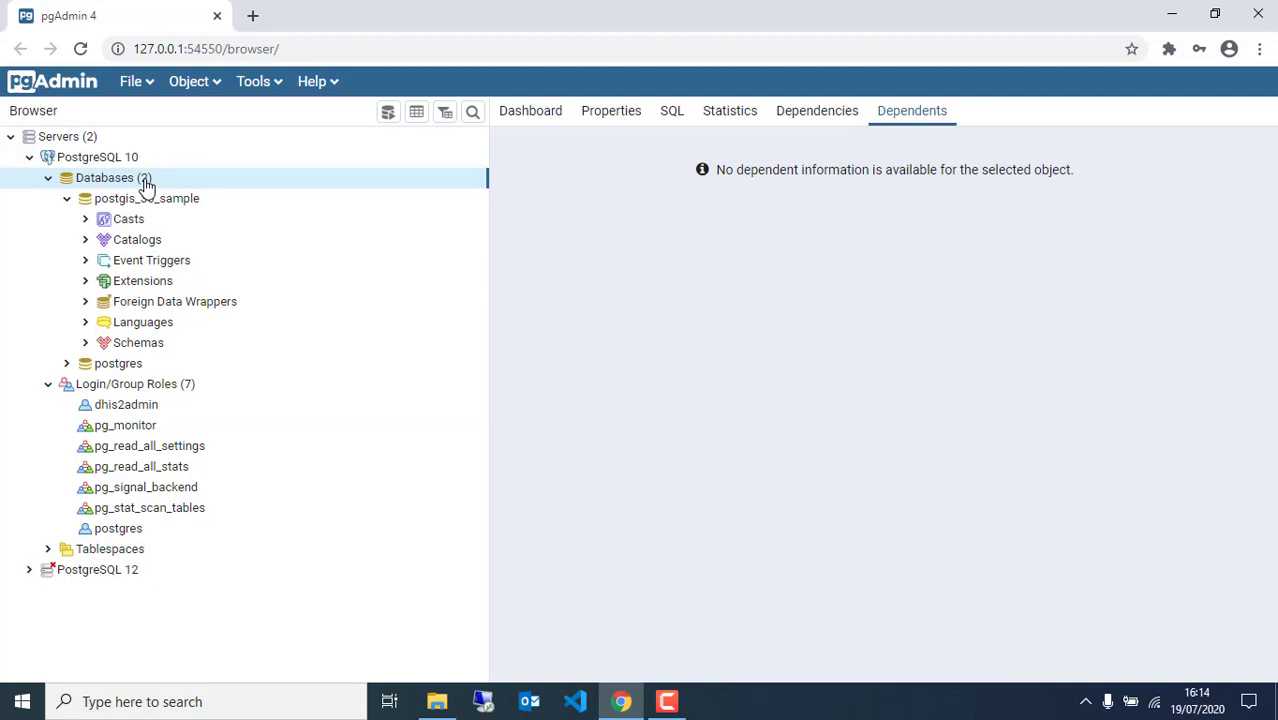
pyautogui.rightClick(148, 183)
pyautogui.moveTo(277, 199)
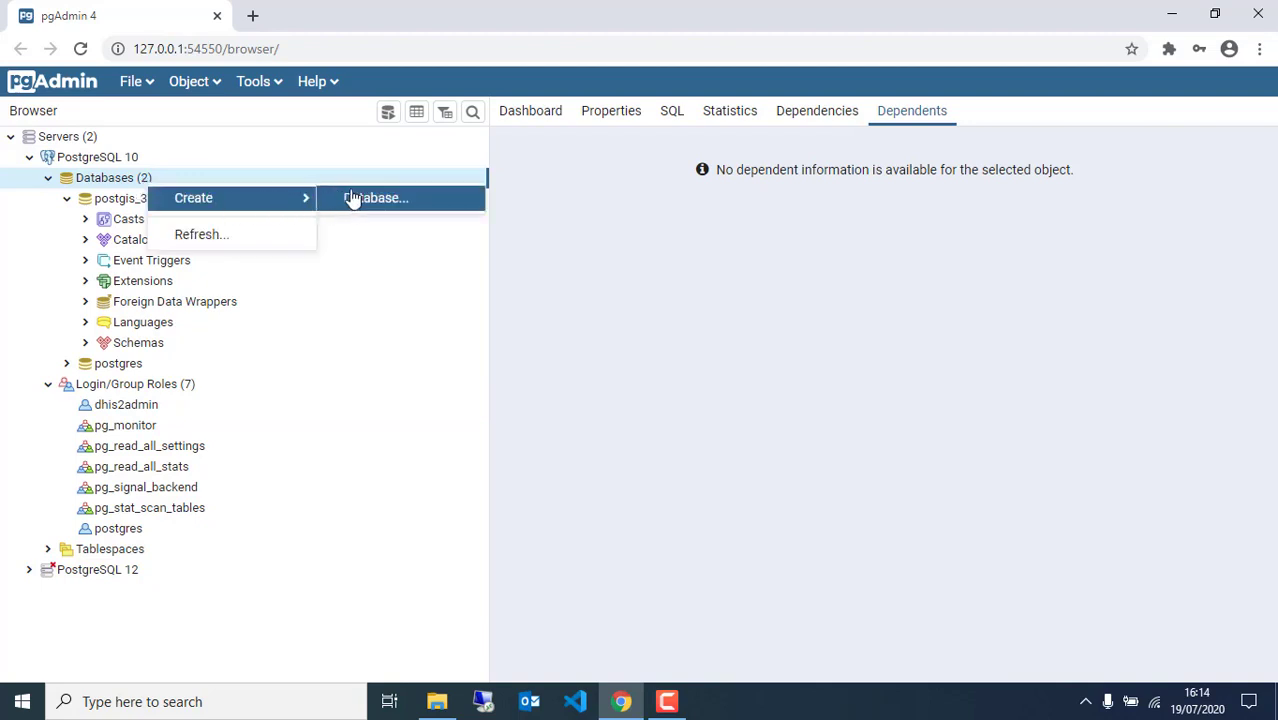
pyautogui.click(121, 182)
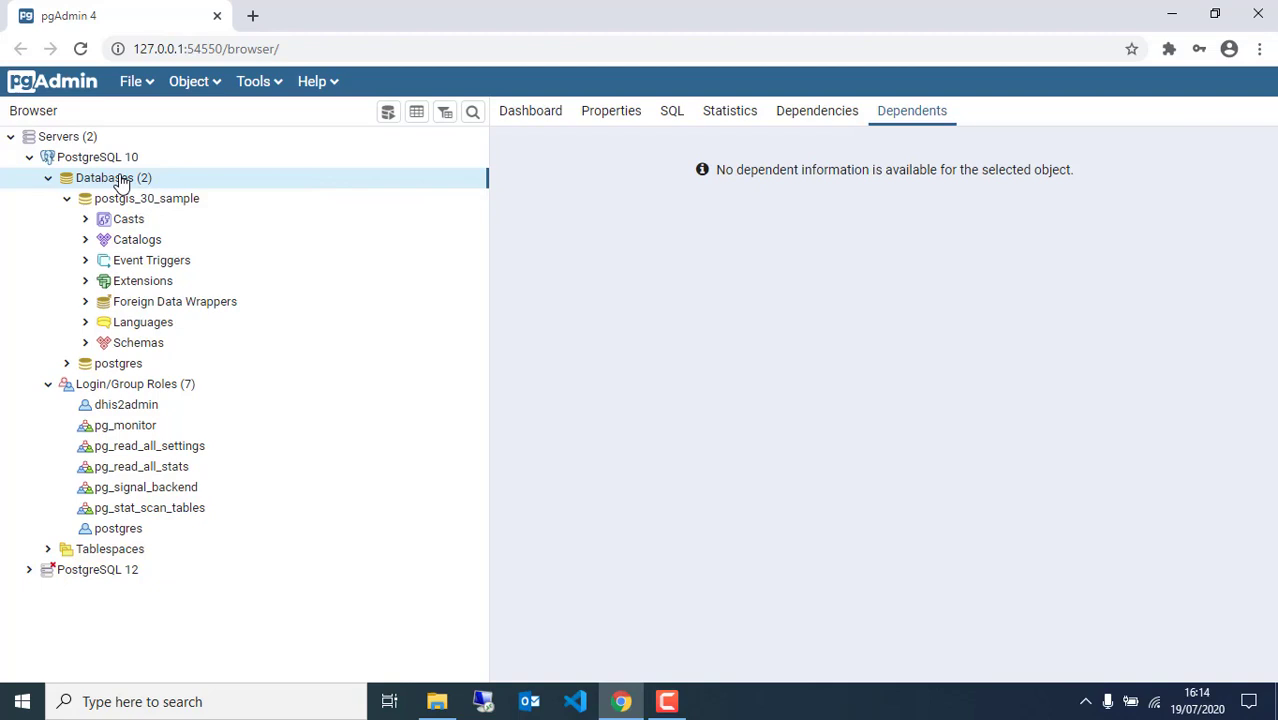
pyautogui.rightClick(121, 182)
pyautogui.moveTo(226, 199)
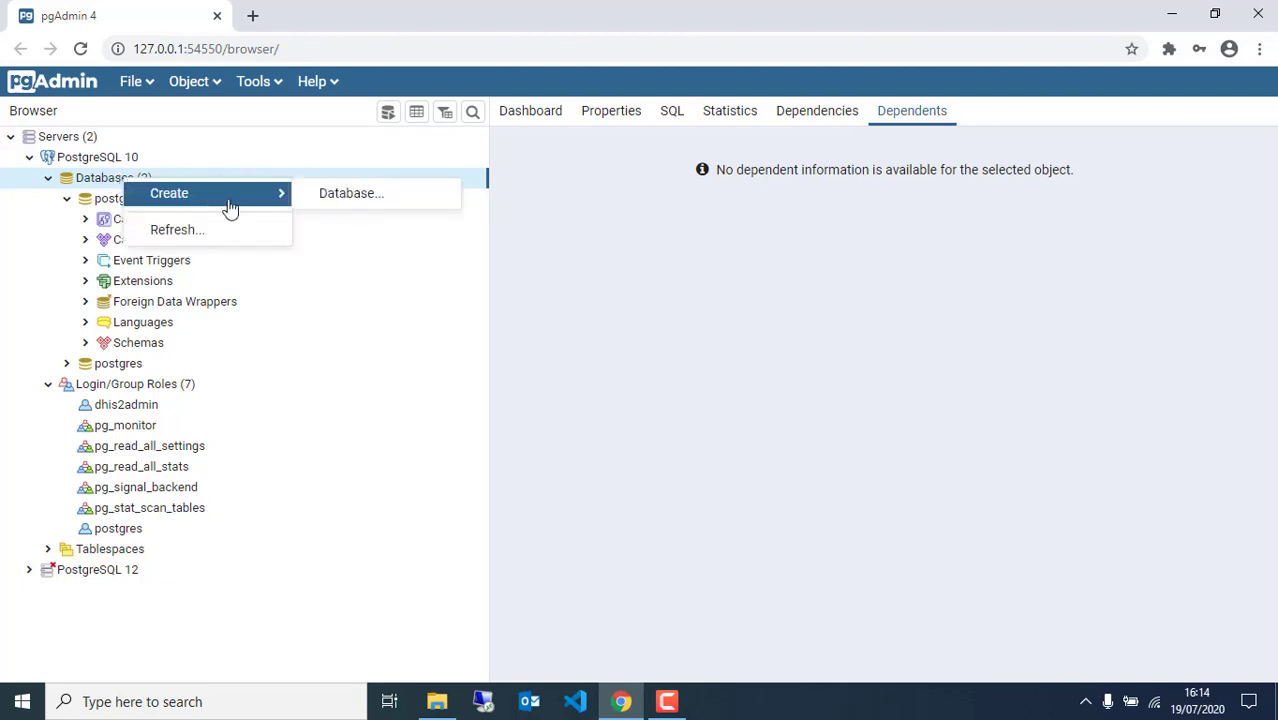
pyautogui.click(337, 200)
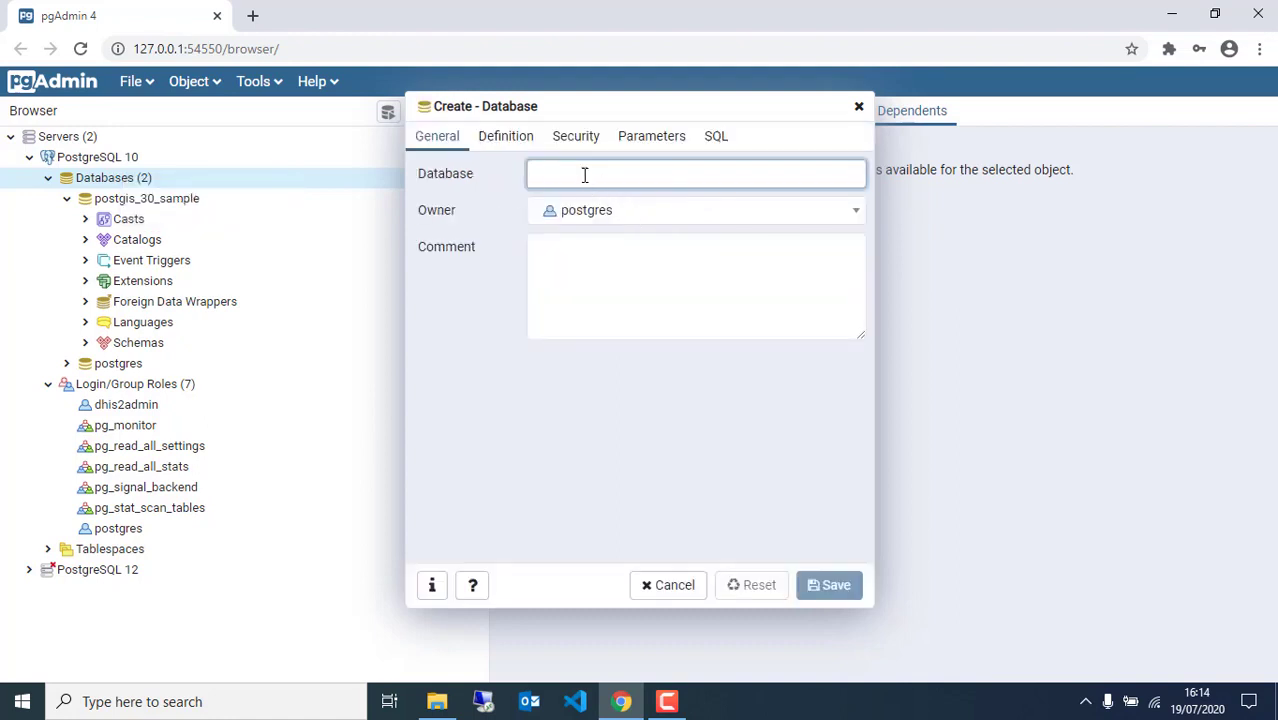
# Name the database dhis2db, set dhis2admin as owner, and save it
pyautogui.click(584, 174)
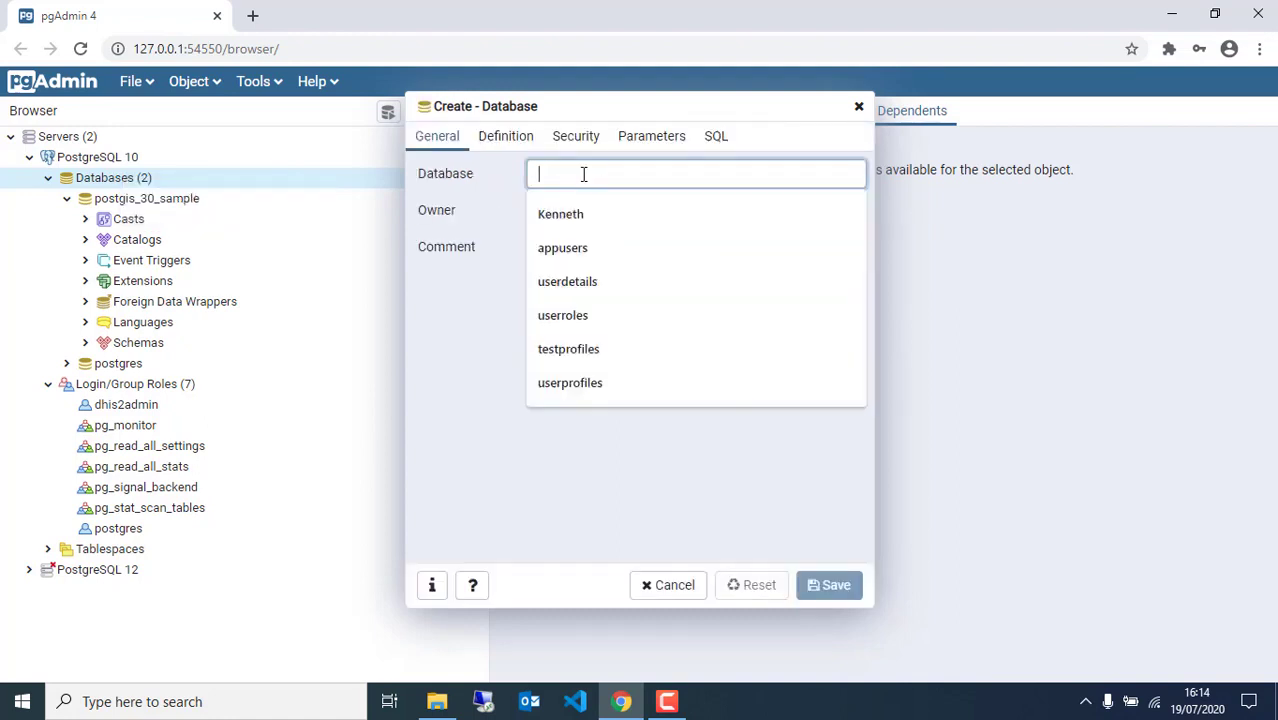
pyautogui.write('dhis')
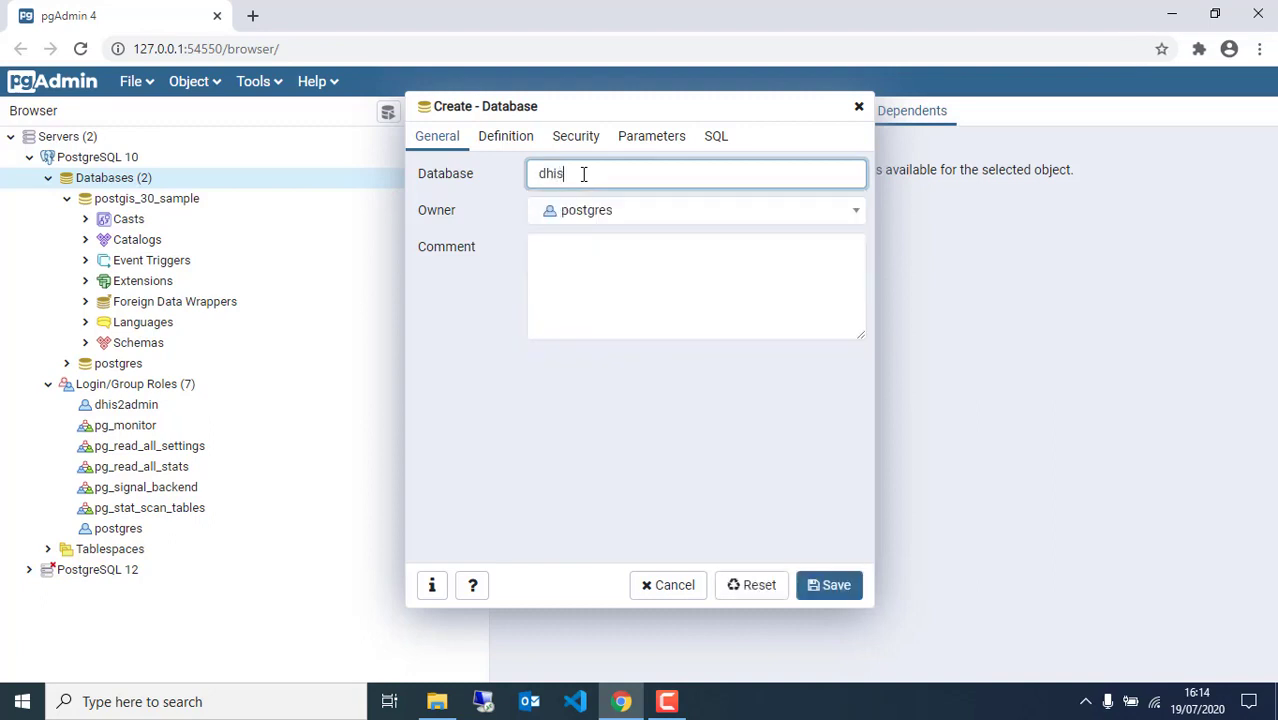
pyautogui.write('2db')
pyautogui.click(633, 216)
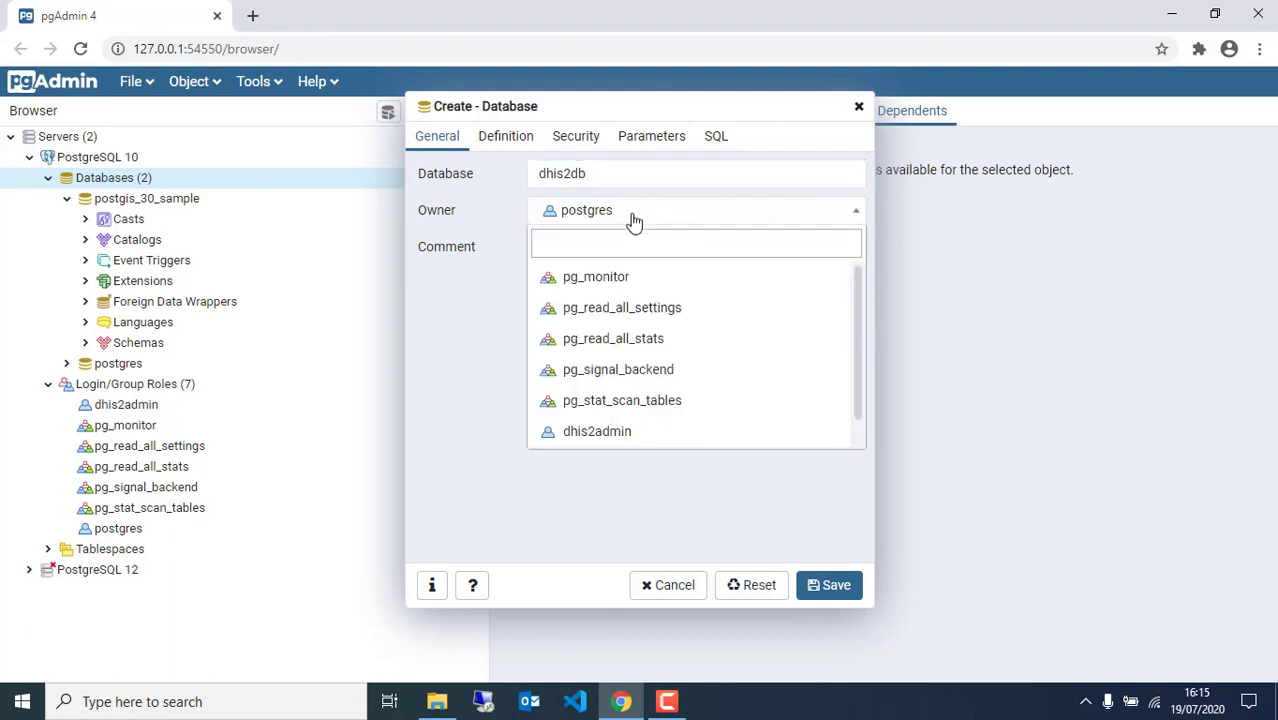
pyautogui.click(590, 436)
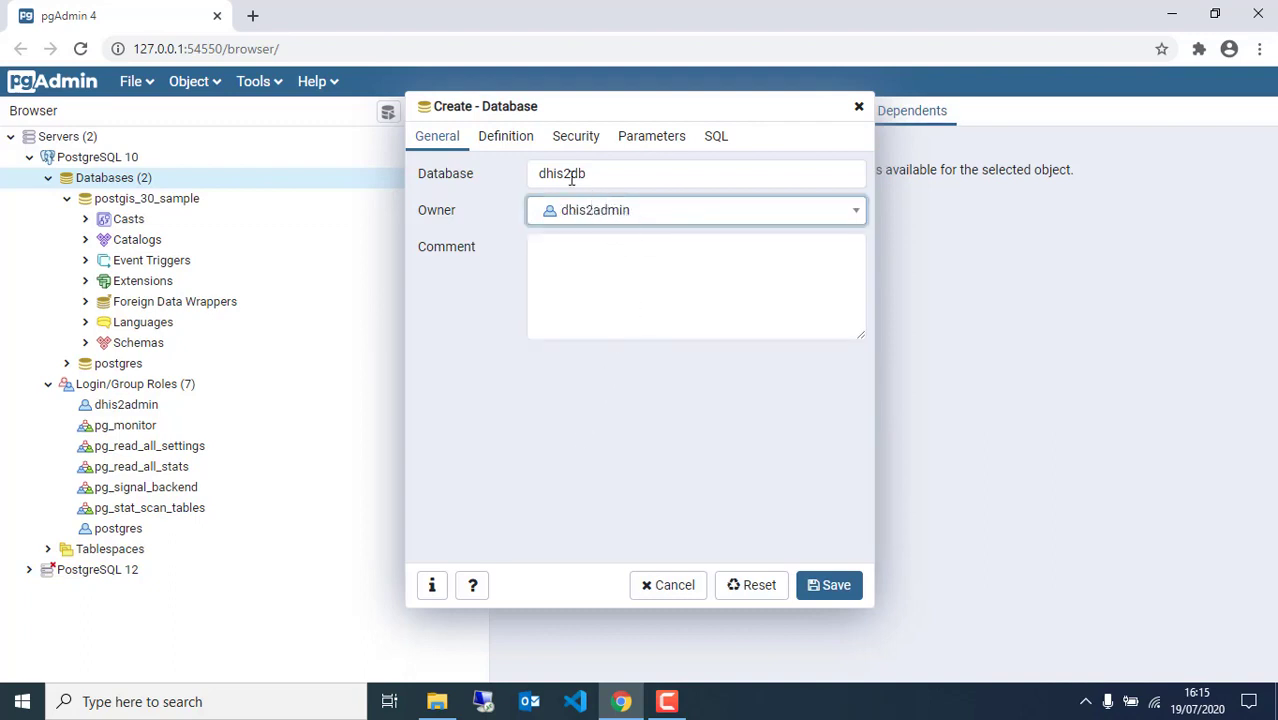
pyautogui.click(833, 588)
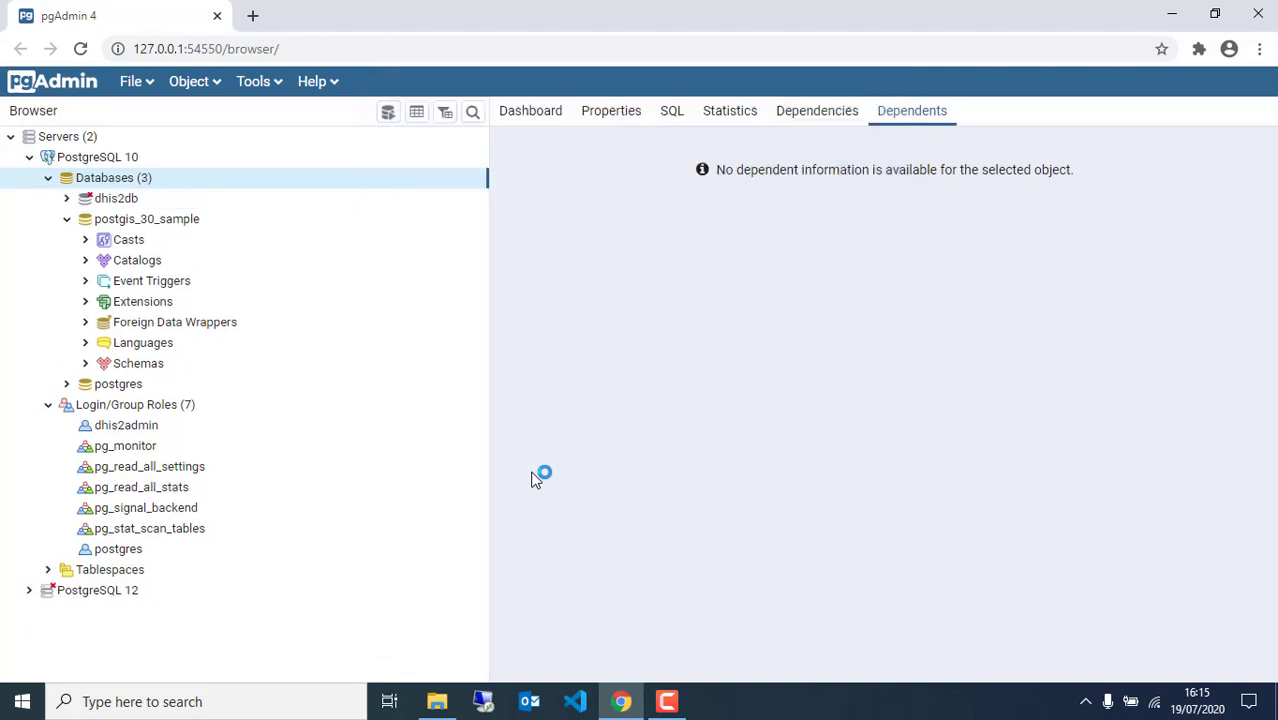
# Add the postgis extension under dhis2db's Extensions, then expand its Schemas to reach public
pyautogui.click(118, 199)
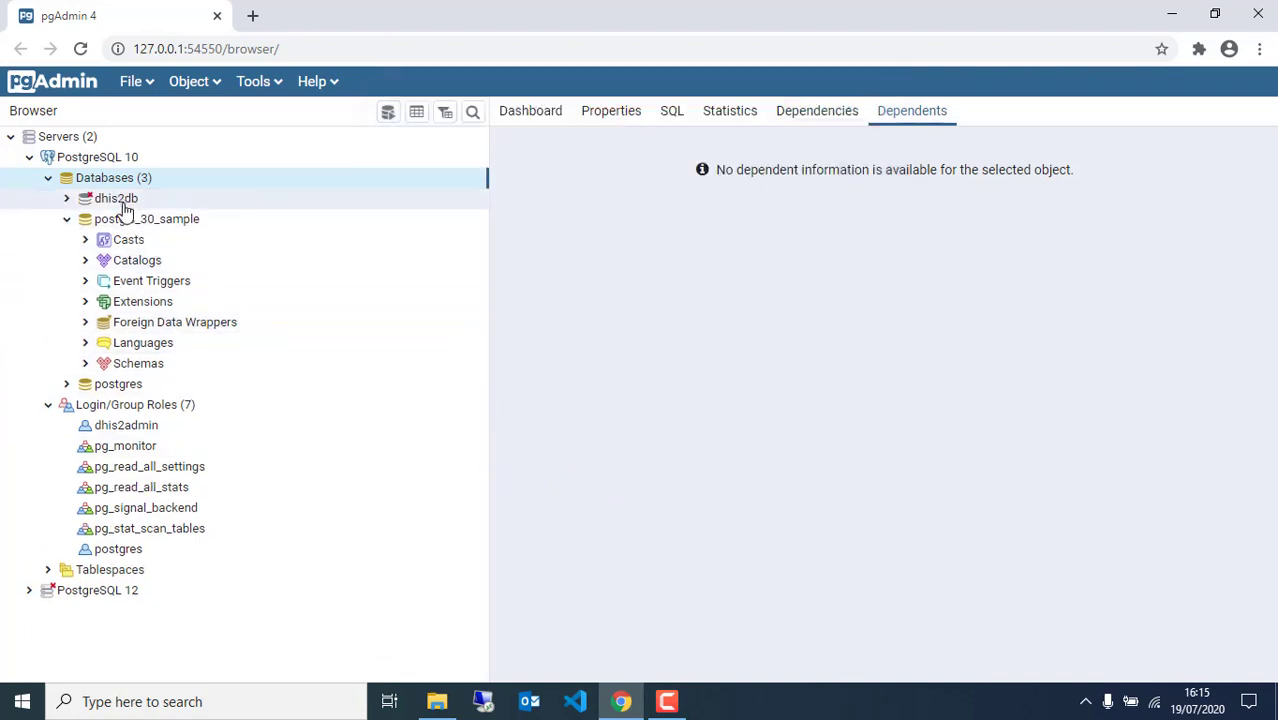
pyautogui.click(66, 199)
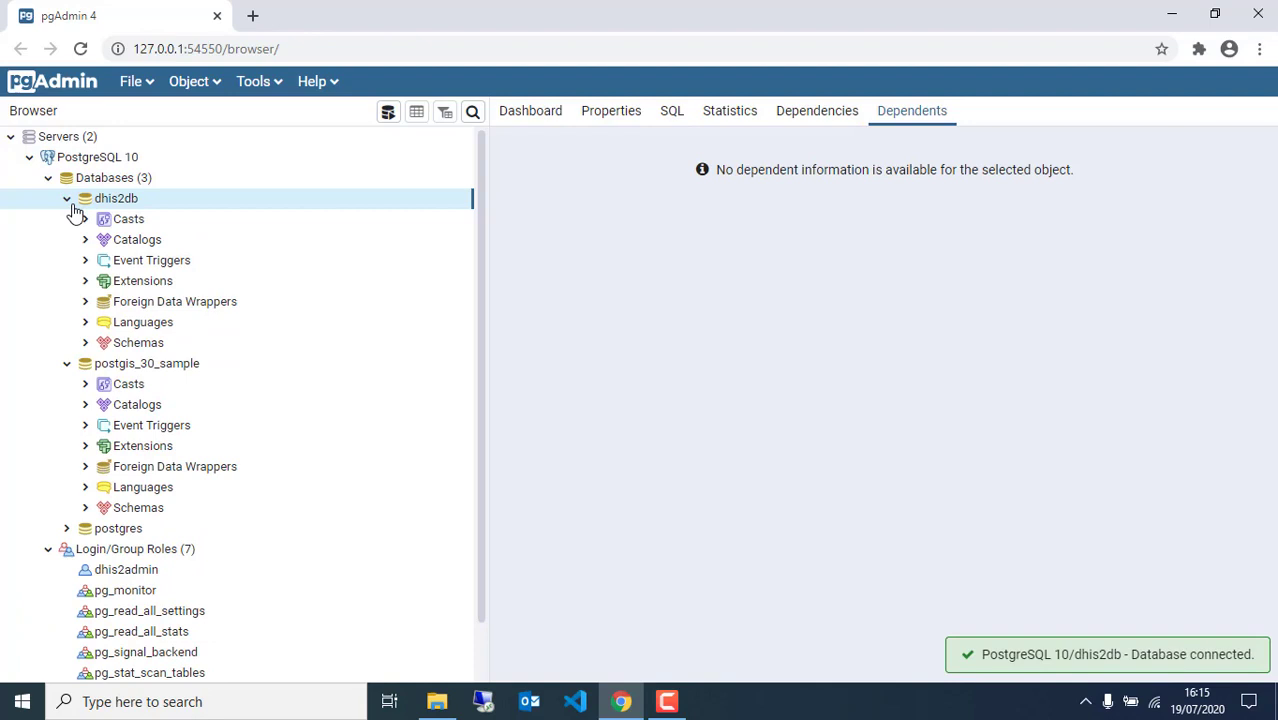
pyautogui.click(118, 283)
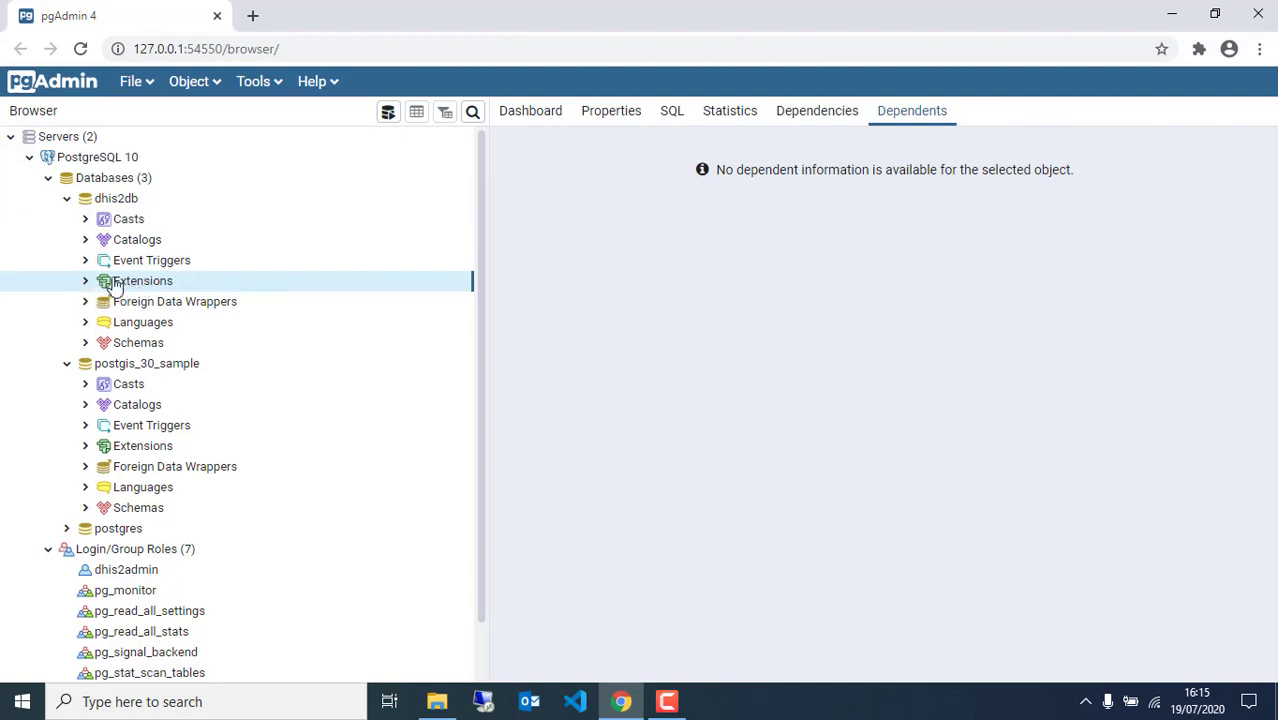
pyautogui.rightClick(117, 286)
pyautogui.moveTo(170, 298)
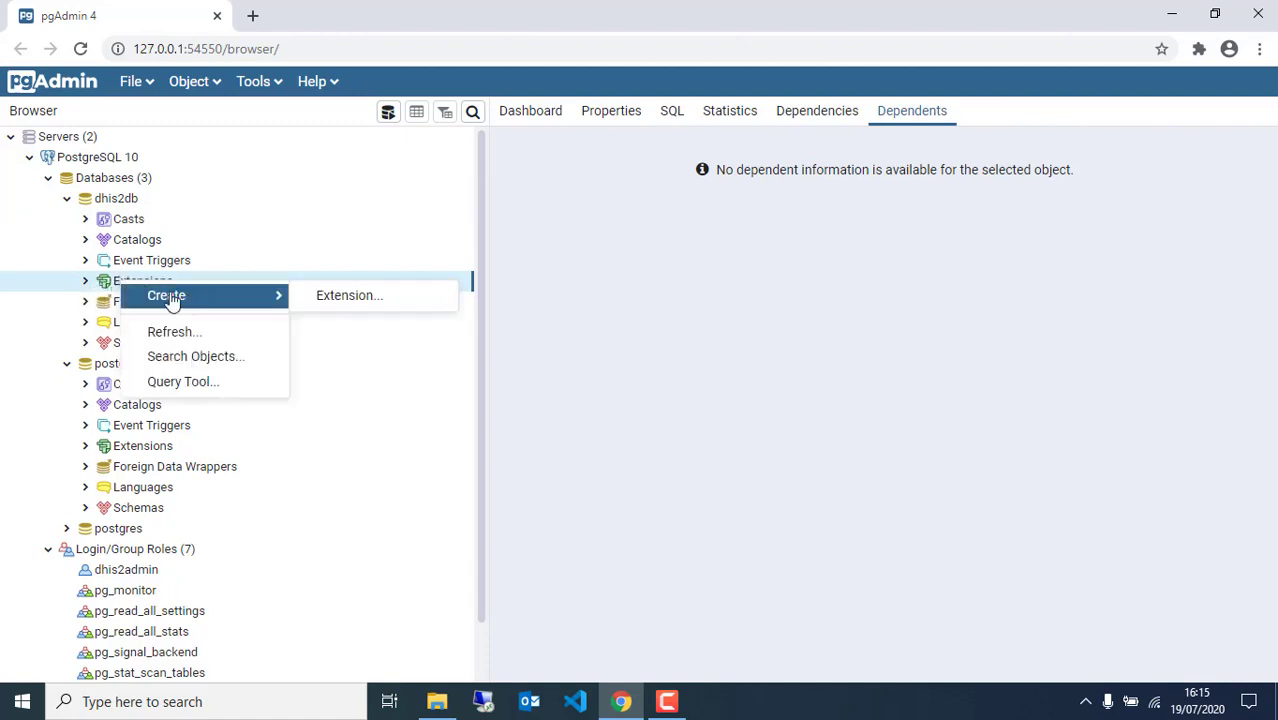
pyautogui.click(332, 300)
pyautogui.click(601, 177)
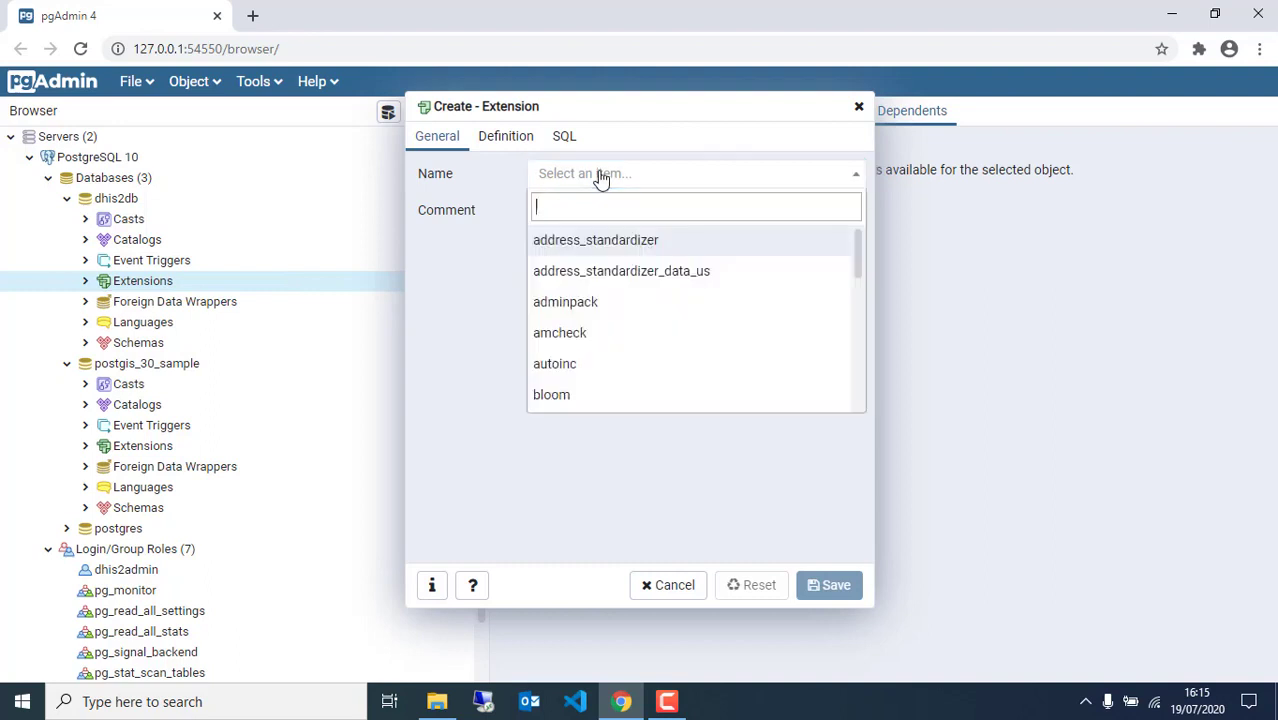
pyautogui.write('post')
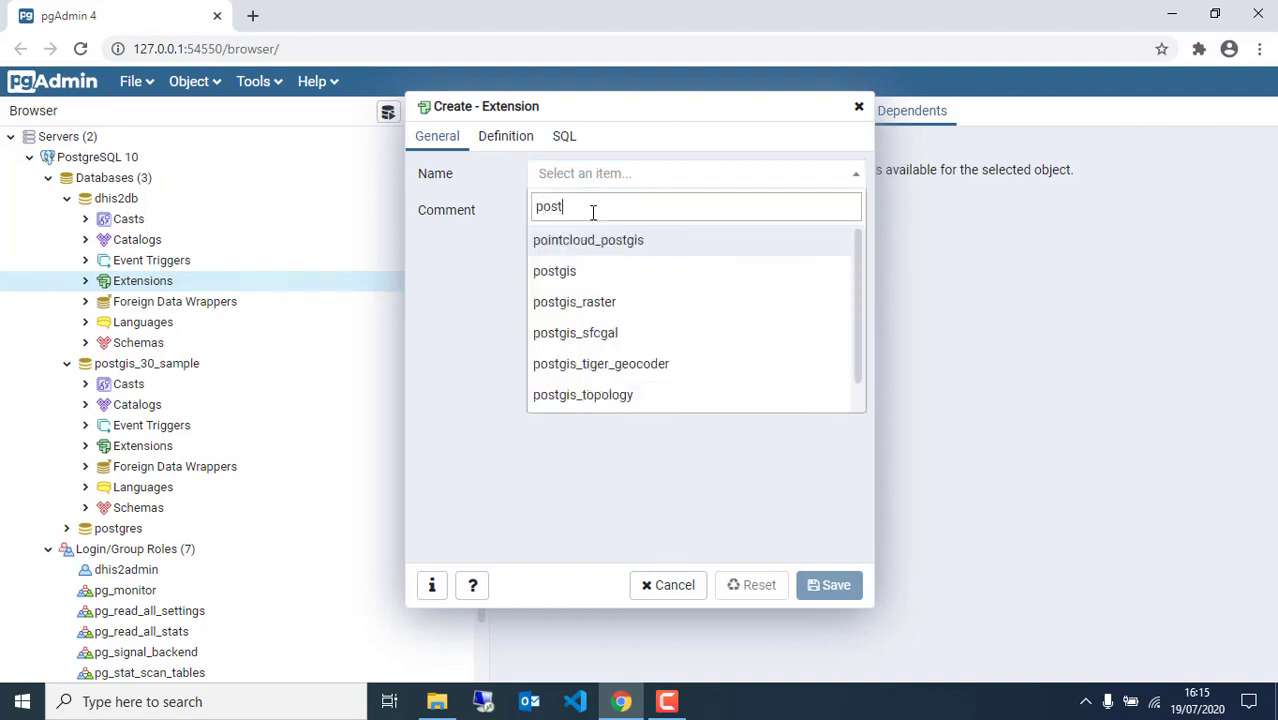
pyautogui.click(572, 280)
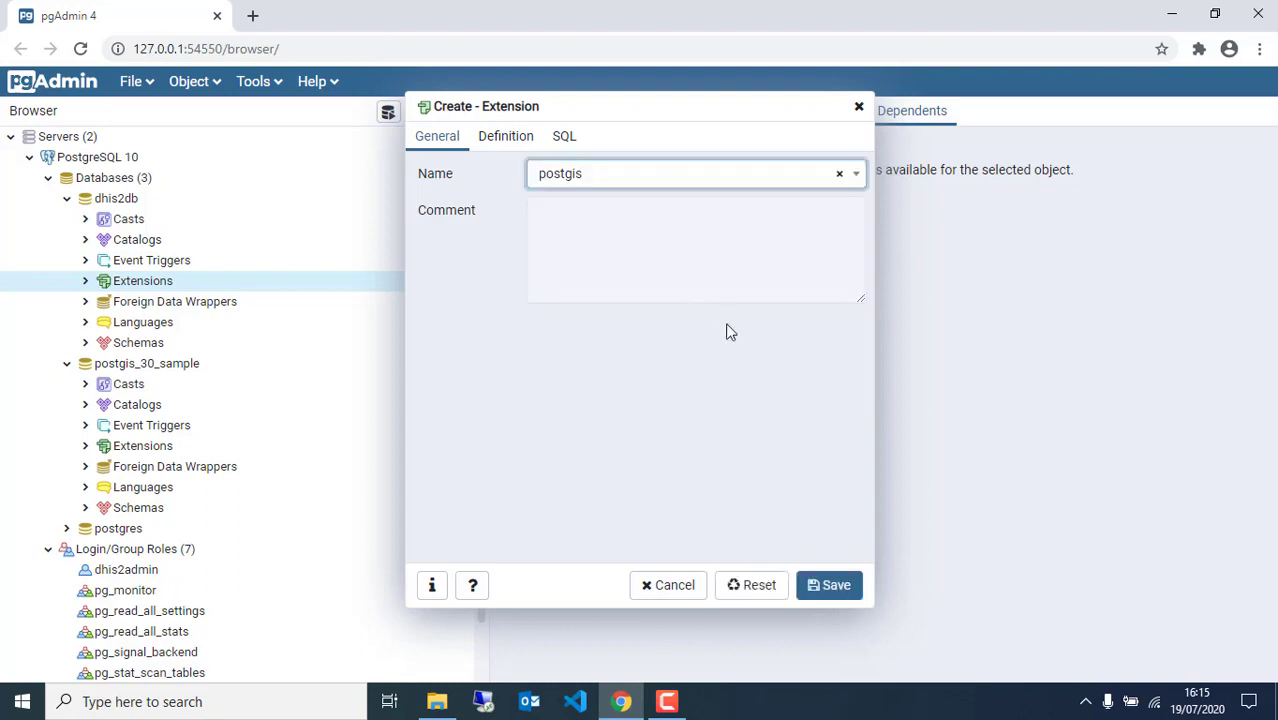
pyautogui.click(829, 590)
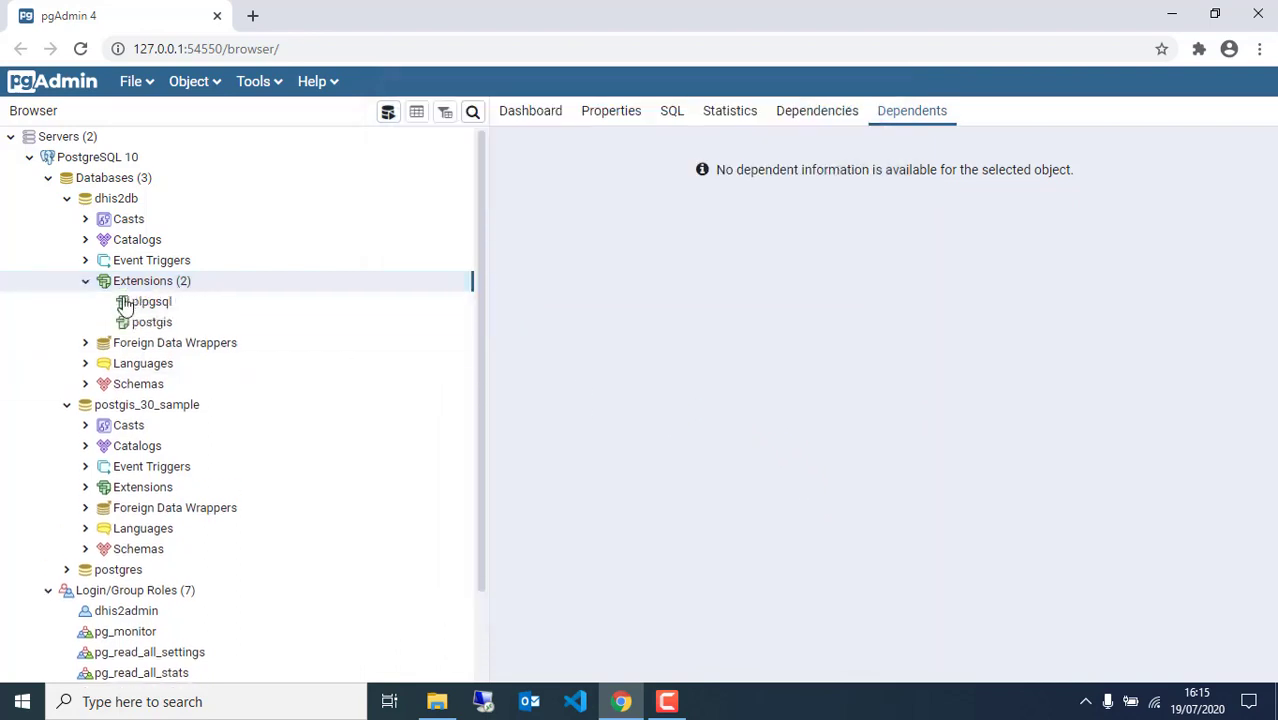
pyautogui.click(158, 326)
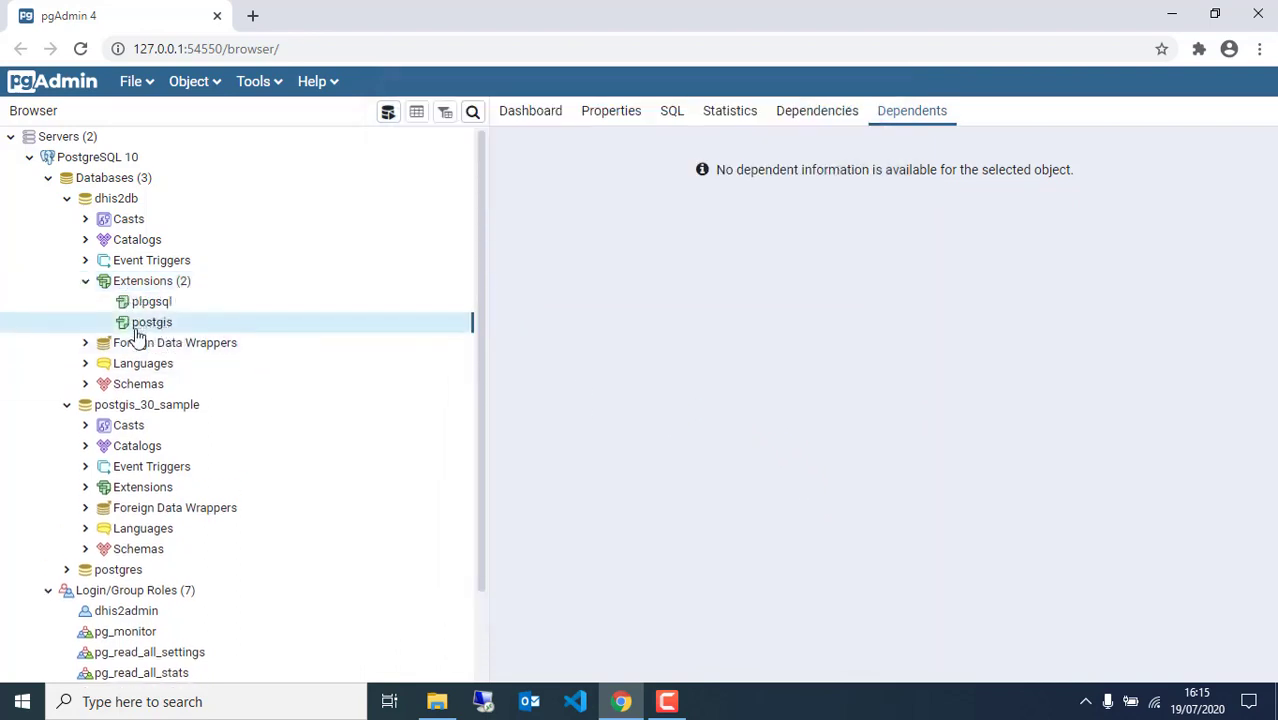
pyautogui.click(86, 384)
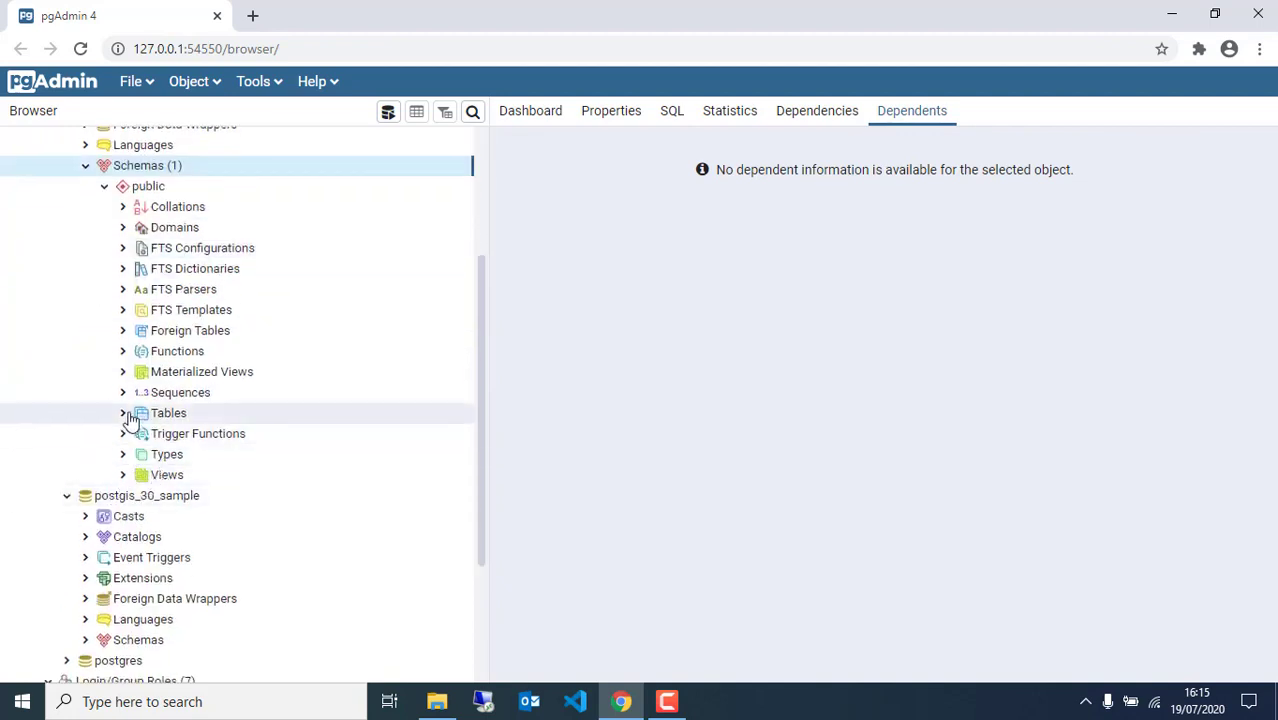
# Expand Tables under public to reveal spatial_ref_sys, then scroll back to the top
pyautogui.click(129, 414)
pyautogui.scroll(-2, 255, 437)
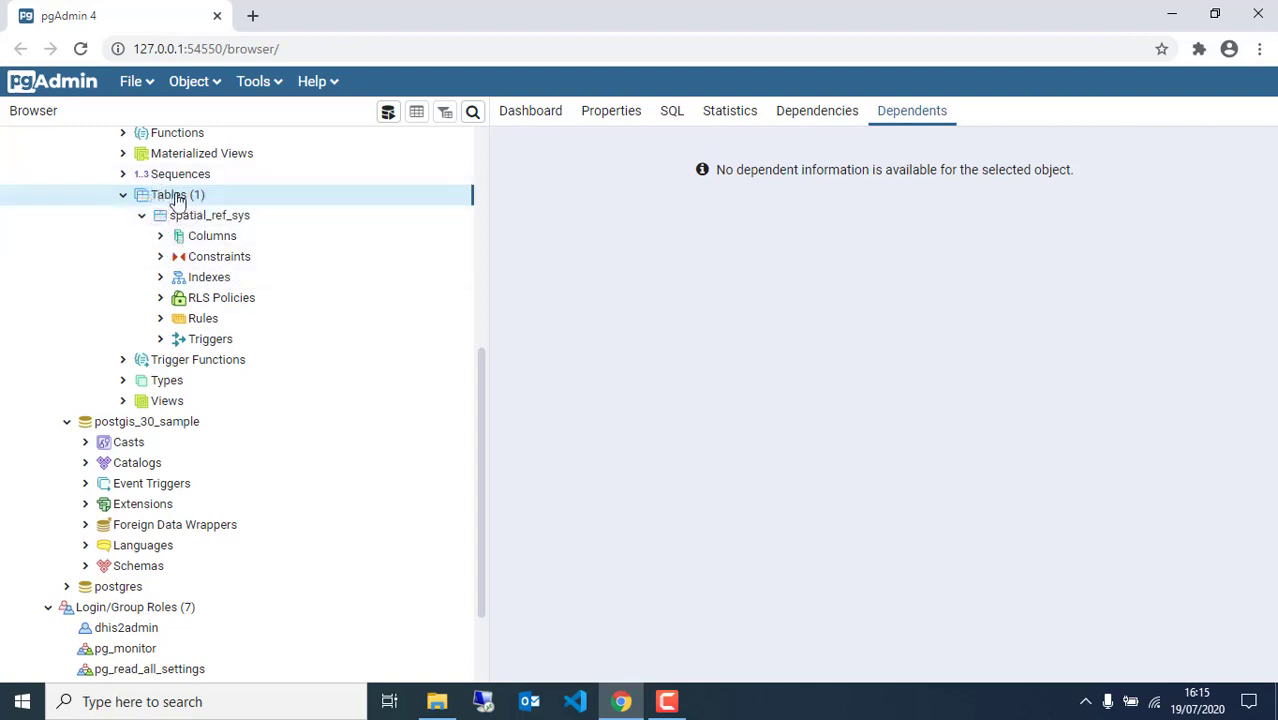
pyautogui.scroll(2, 188, 271)
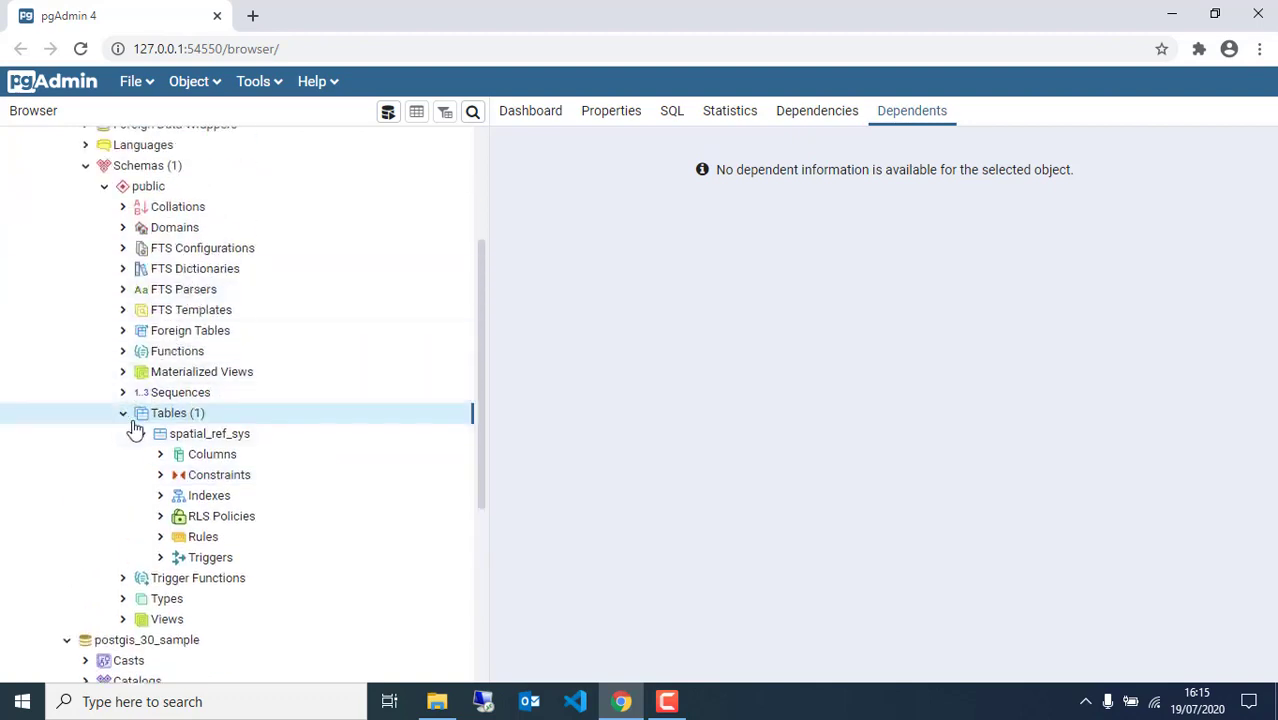
pyautogui.scroll(2, 63, 277)
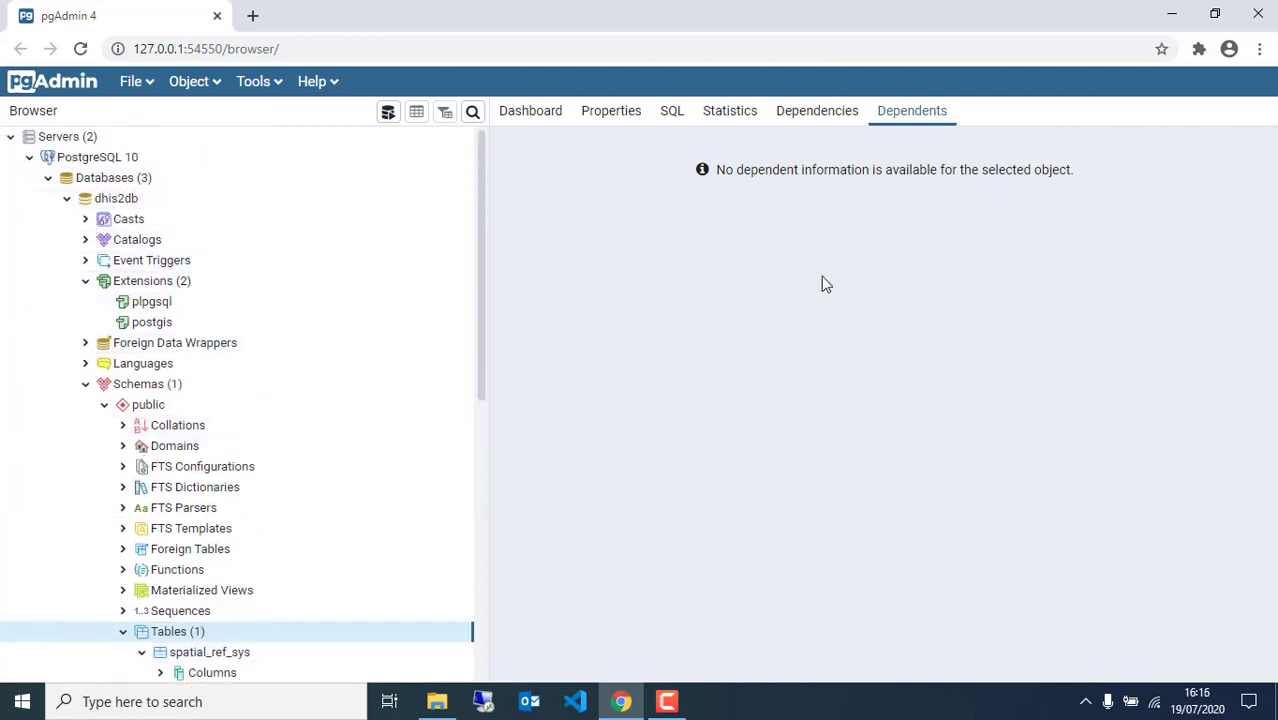
pyautogui.click(1257, 18)
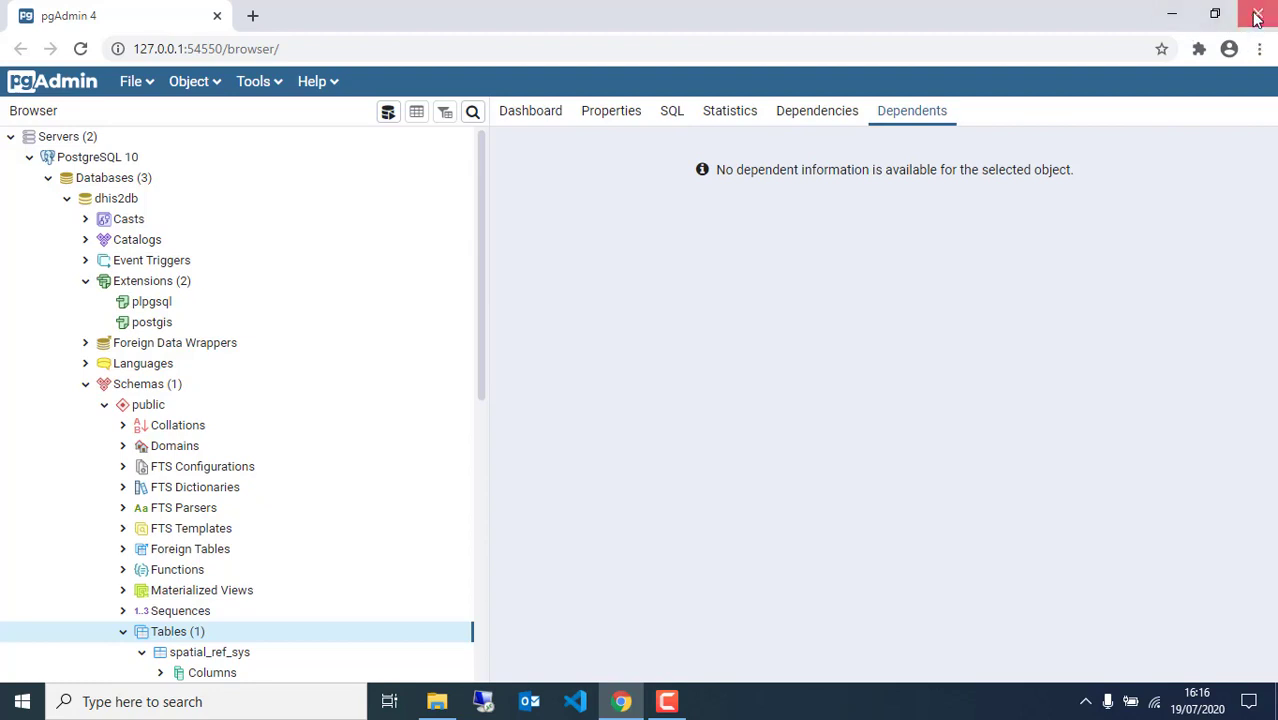
# Open Configuration files > Postgres Performance Tunning.txt in Notepad and move its window aside
pyautogui.click(1172, 14)
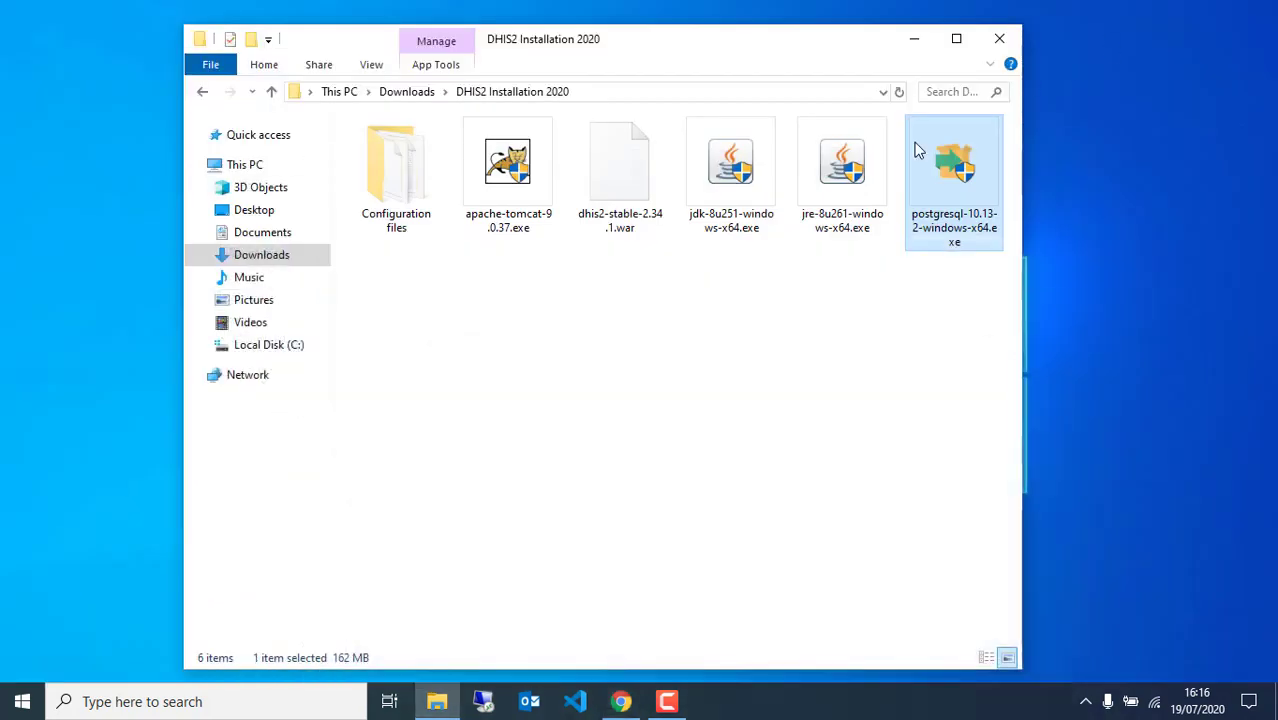
pyautogui.click(716, 346)
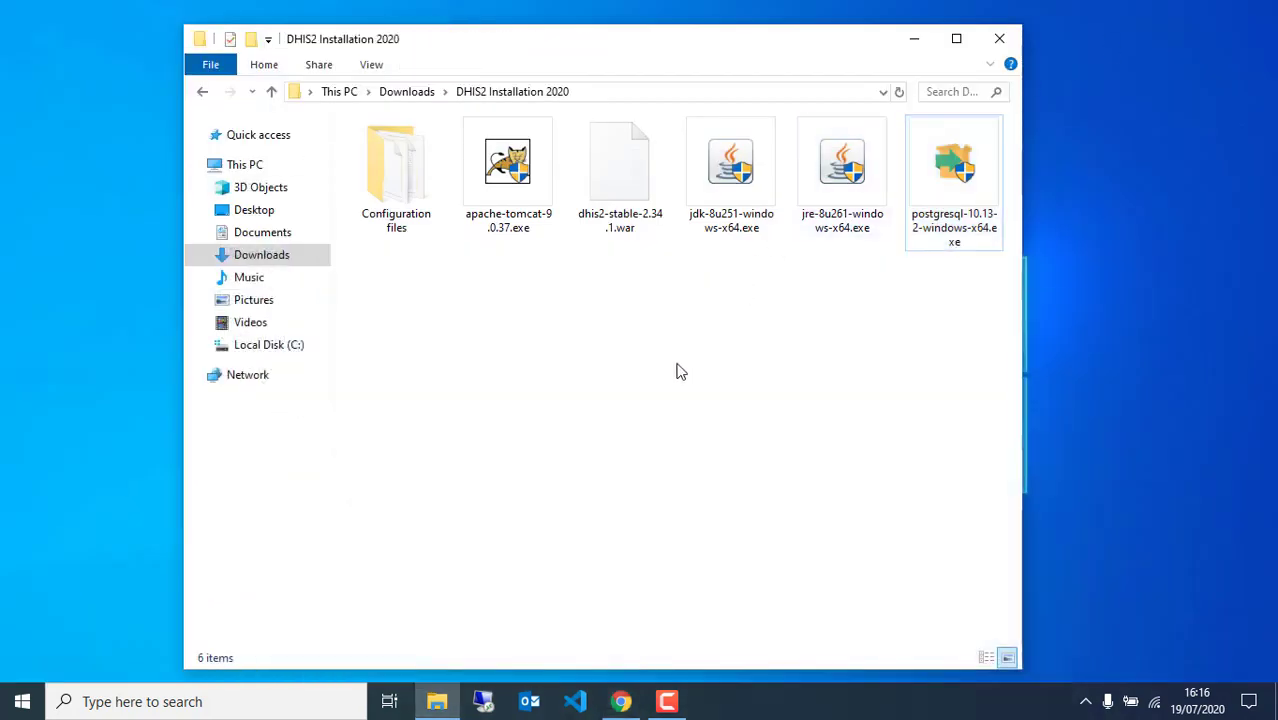
pyautogui.click(414, 196)
pyautogui.doubleClick(414, 196)
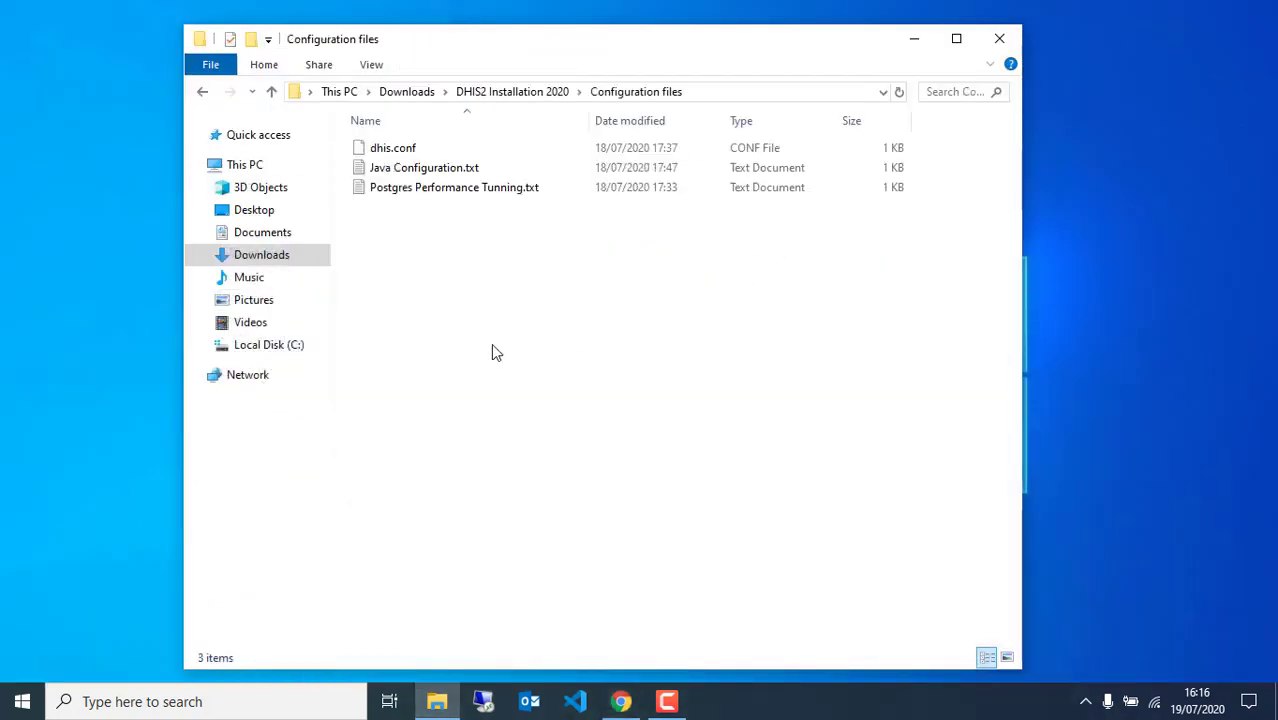
pyautogui.doubleClick(428, 194)
pyautogui.moveTo(614, 332); pyautogui.dragTo(606, 172)
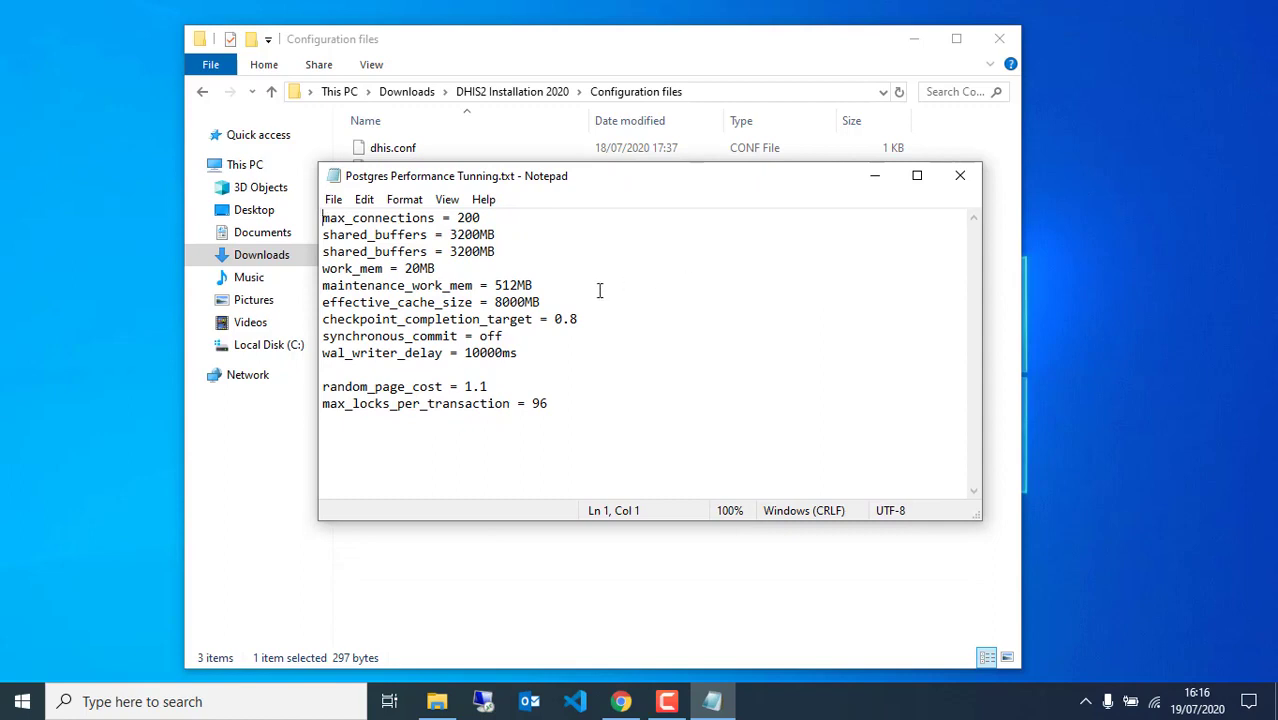
pyautogui.moveTo(643, 185); pyautogui.dragTo(808, 283)
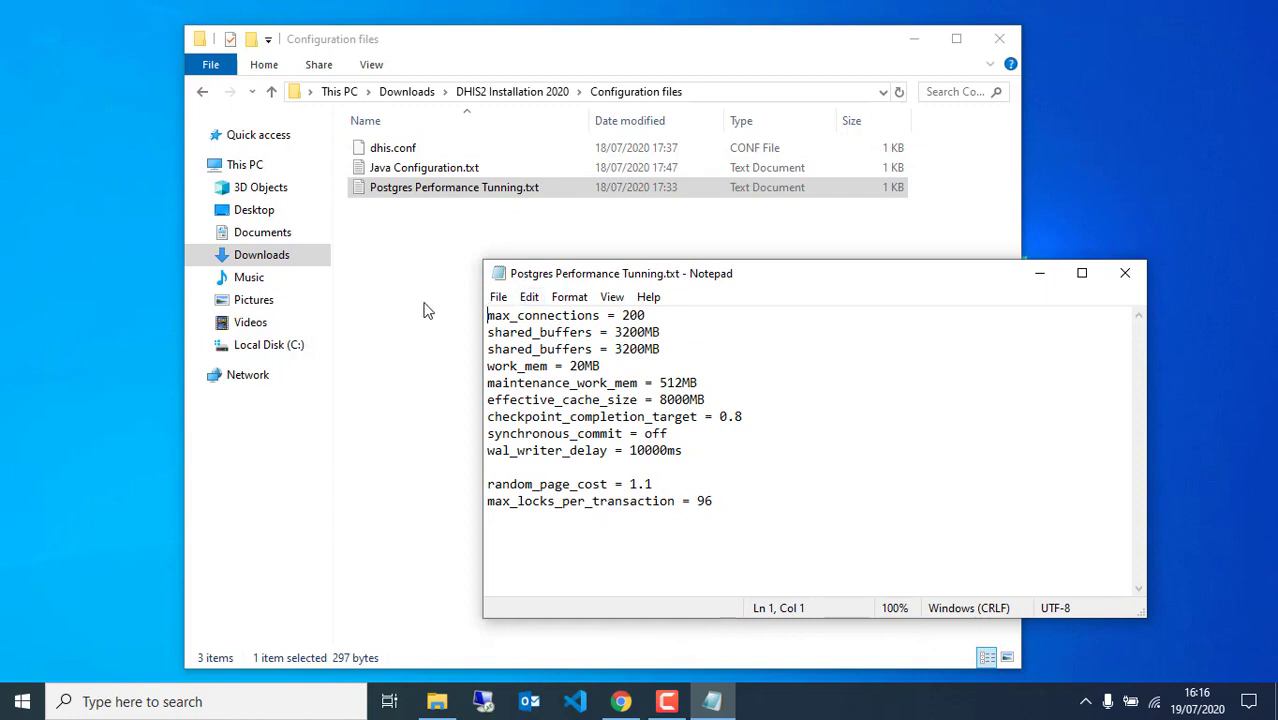
# Reach the Services console through Task Manager and stop the postgresql-x64-10 service
pyautogui.rightClick(808, 700)
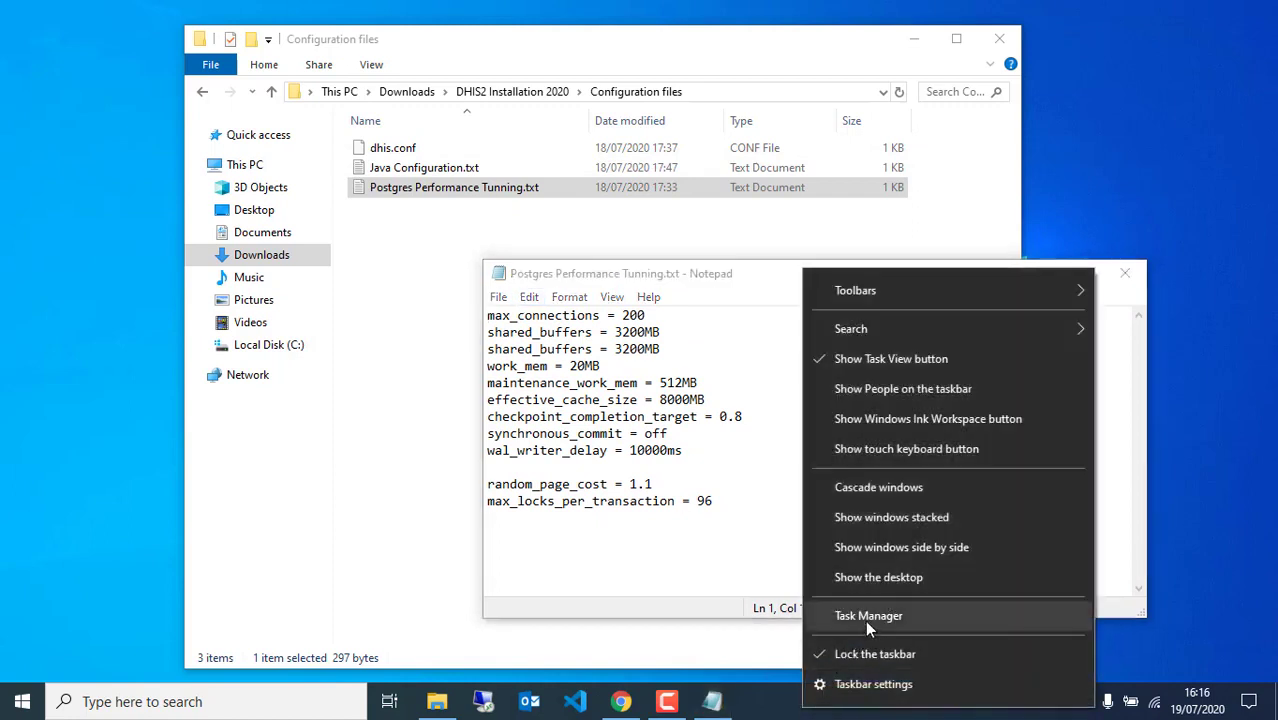
pyautogui.click(868, 616)
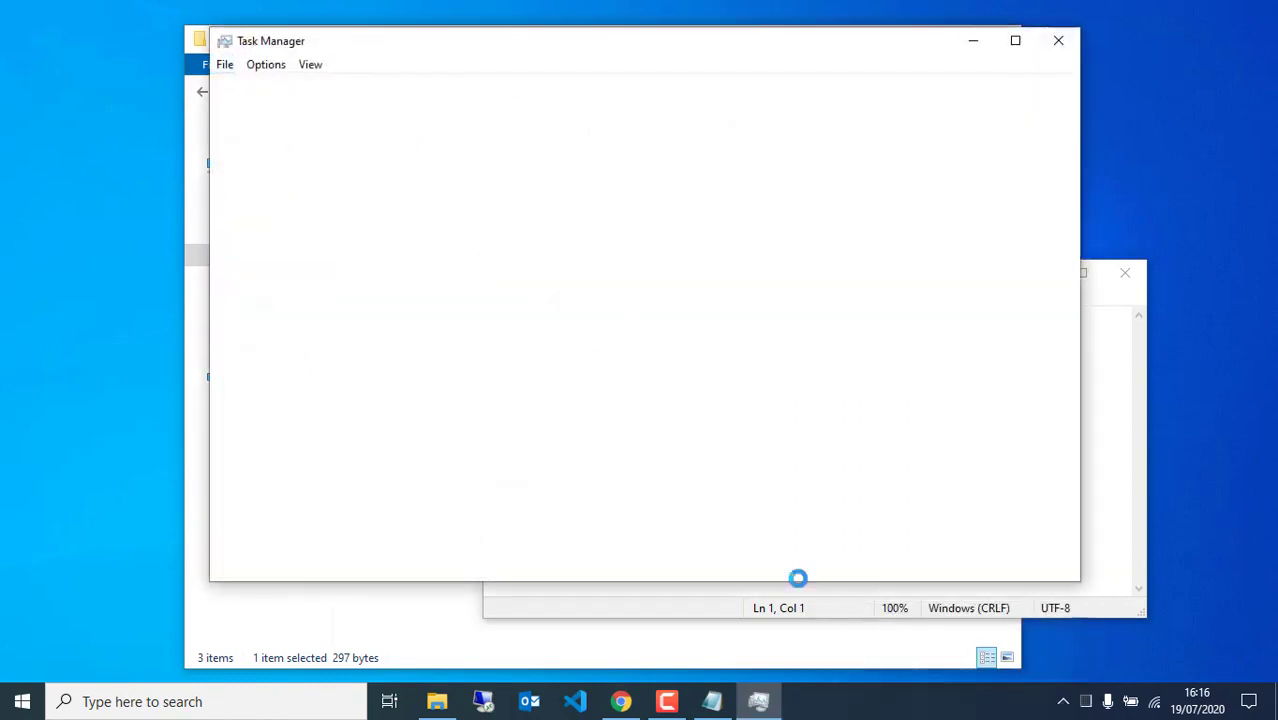
pyautogui.click(568, 89)
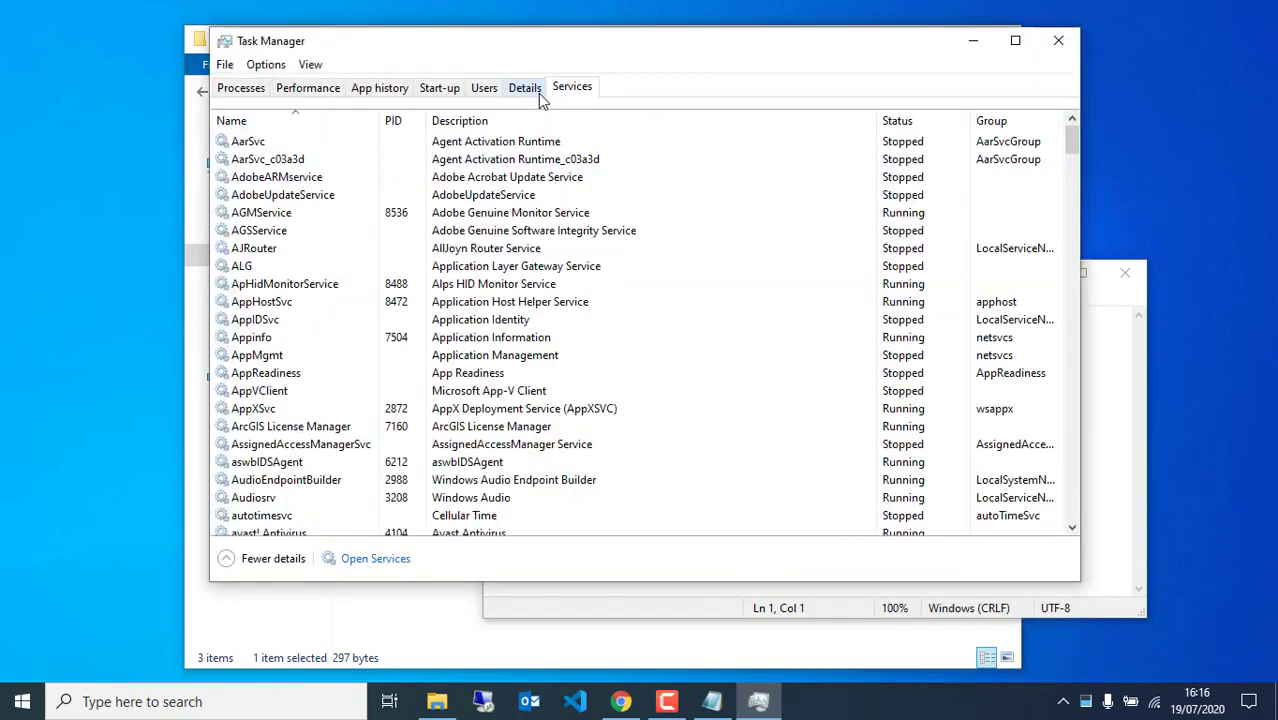
pyautogui.click(378, 560)
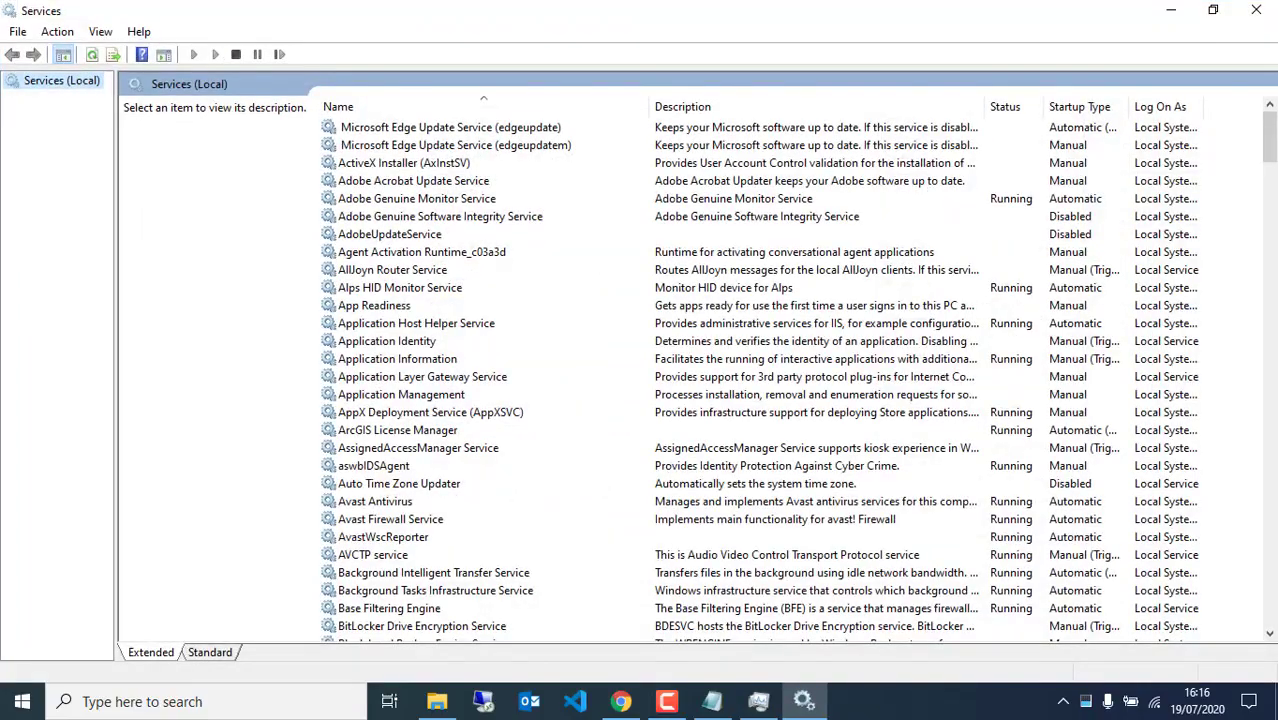
pyautogui.moveTo(1270, 150); pyautogui.dragTo(1270, 420)
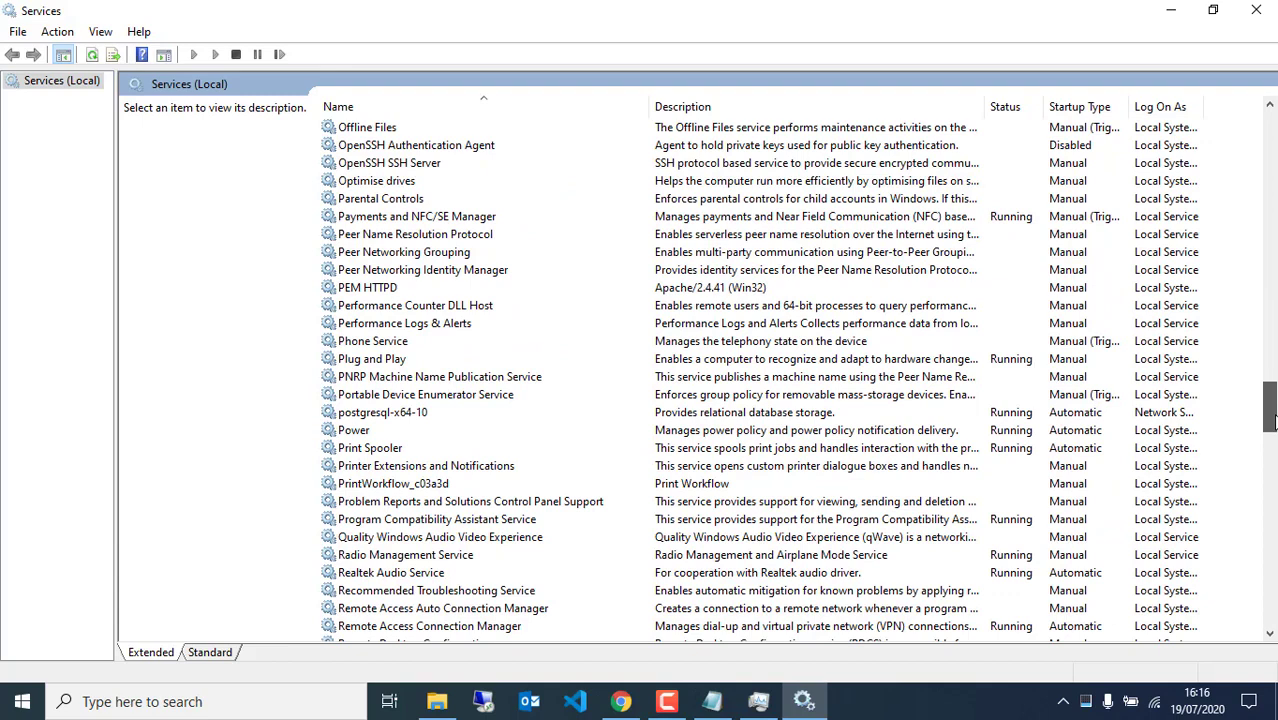
pyautogui.click(366, 414)
pyautogui.rightClick(367, 415)
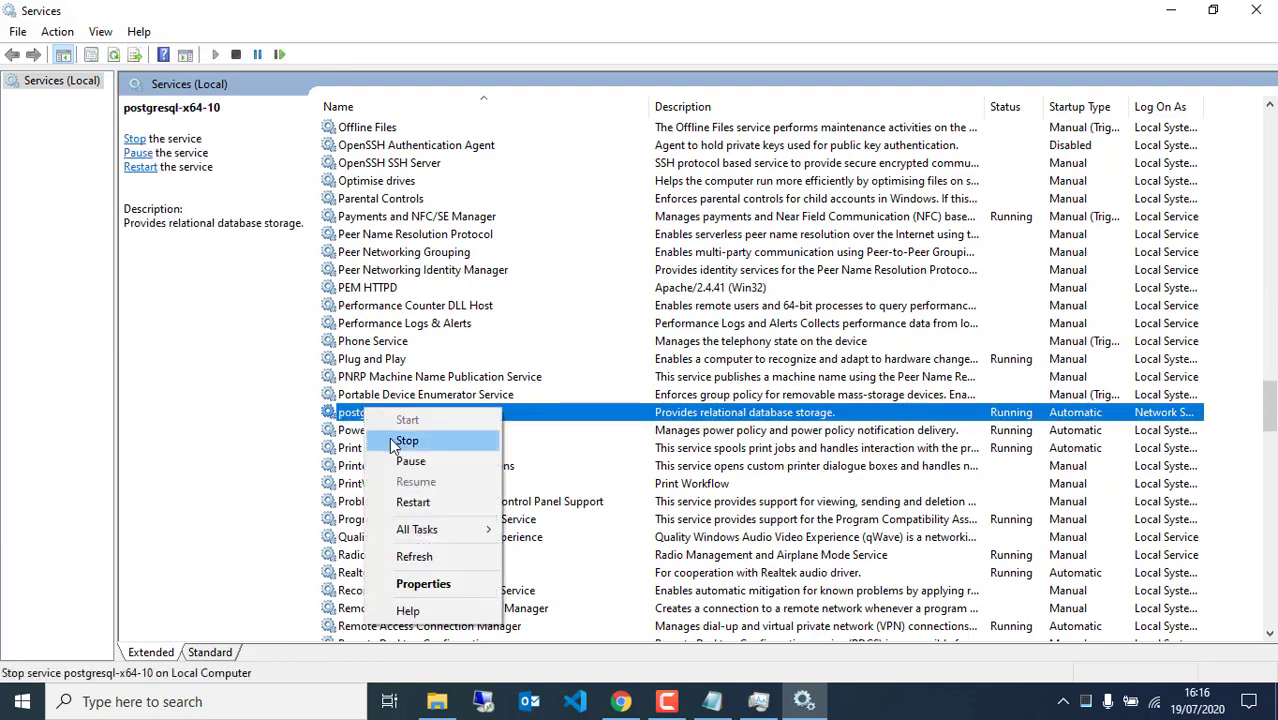
pyautogui.click(405, 441)
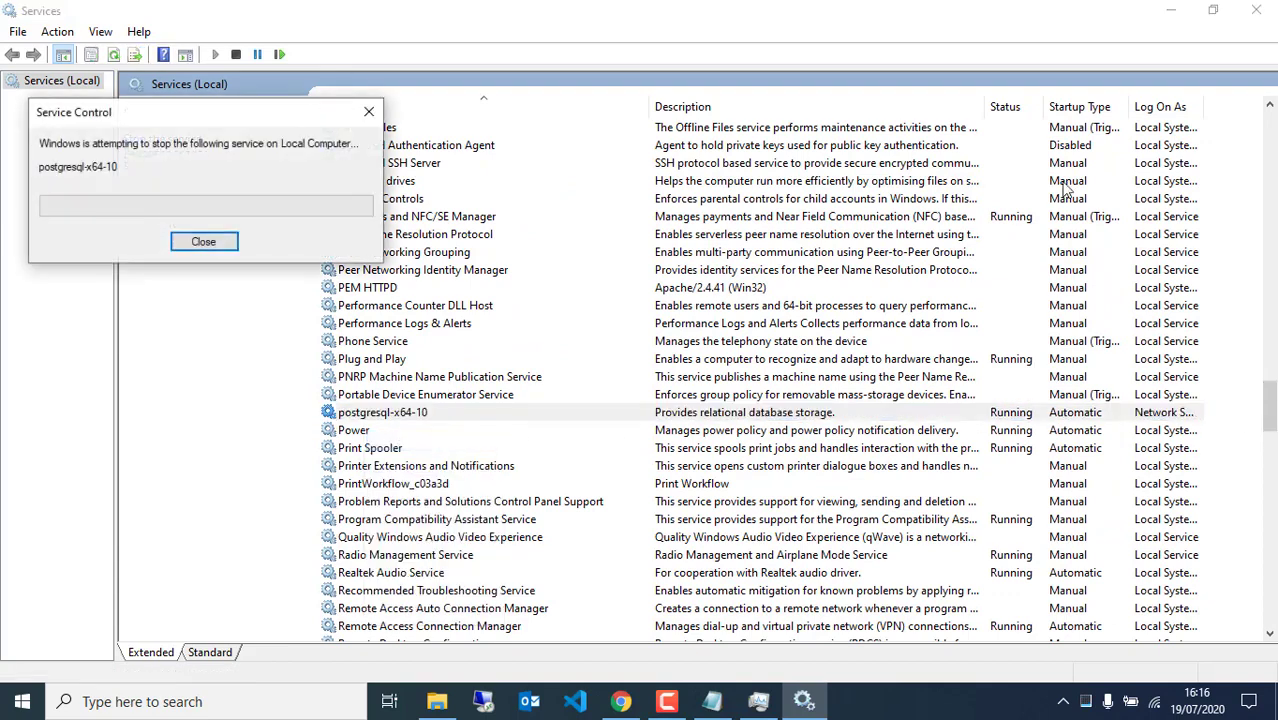
pyautogui.click(1170, 10)
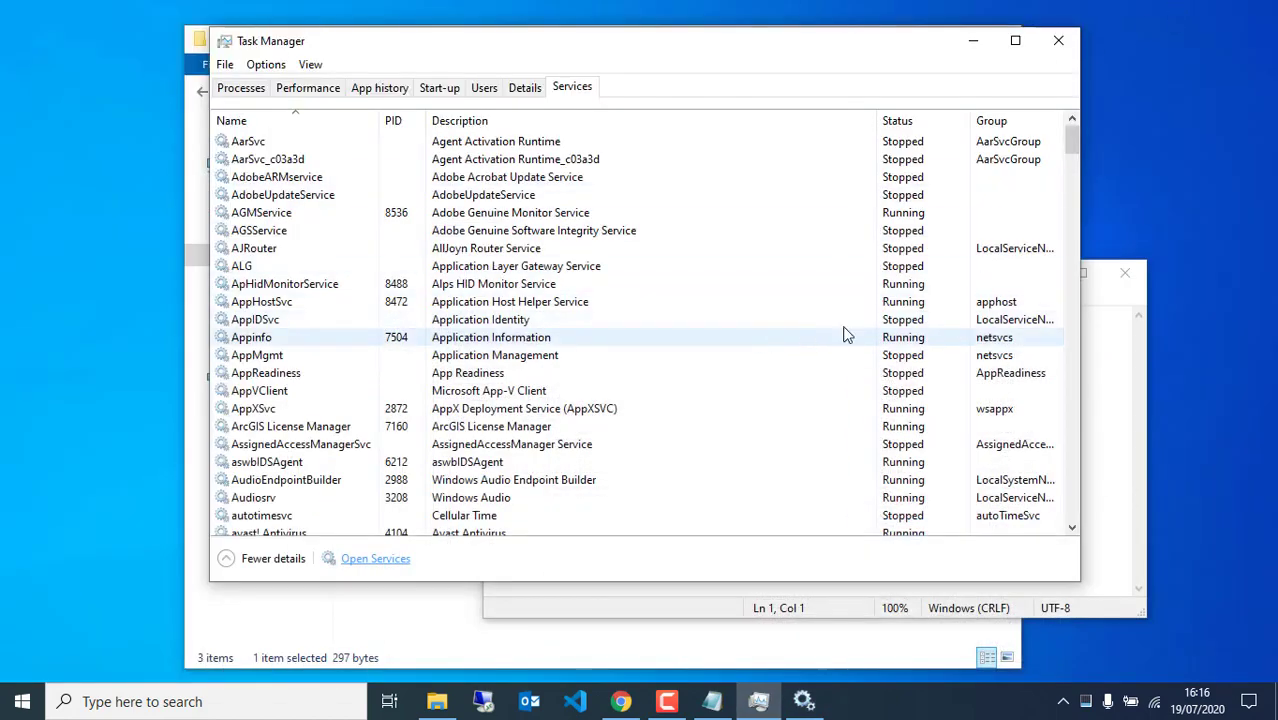
# Check max_locks_per_transaction in the tuning notes, then browse File Explorer to C:\Program Files
pyautogui.click(633, 605)
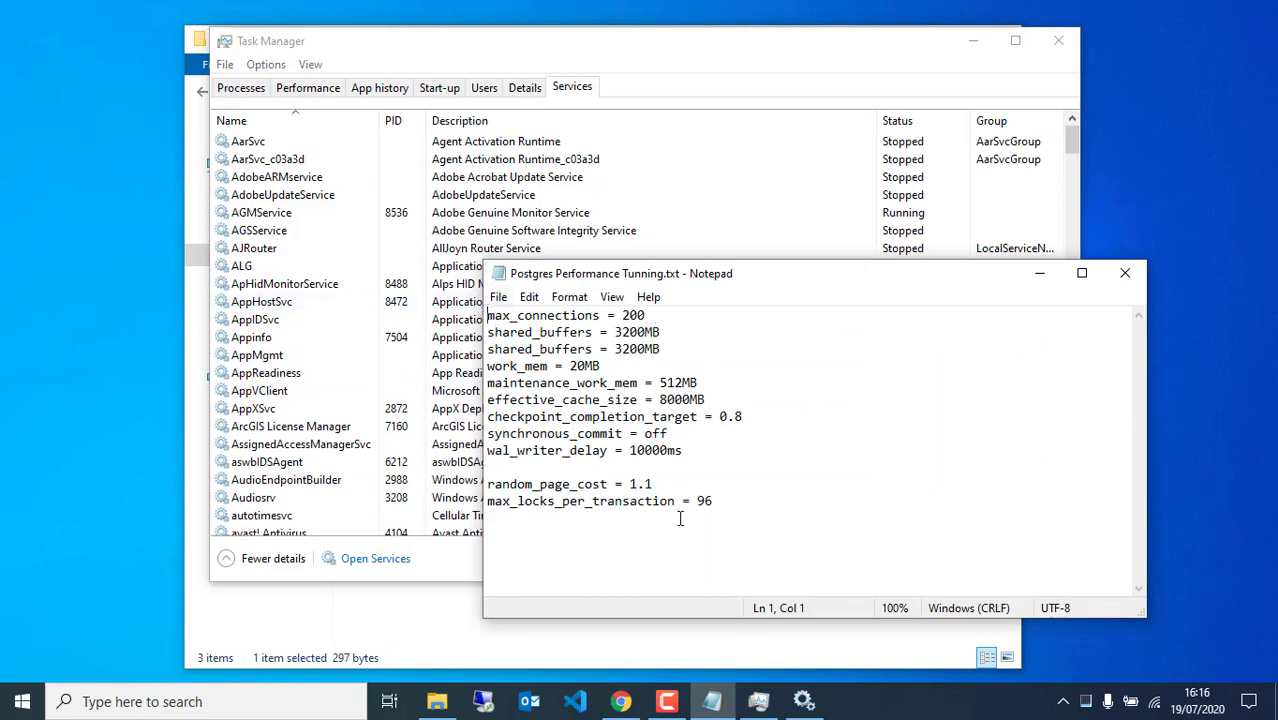
pyautogui.click(735, 505)
pyautogui.click(477, 651)
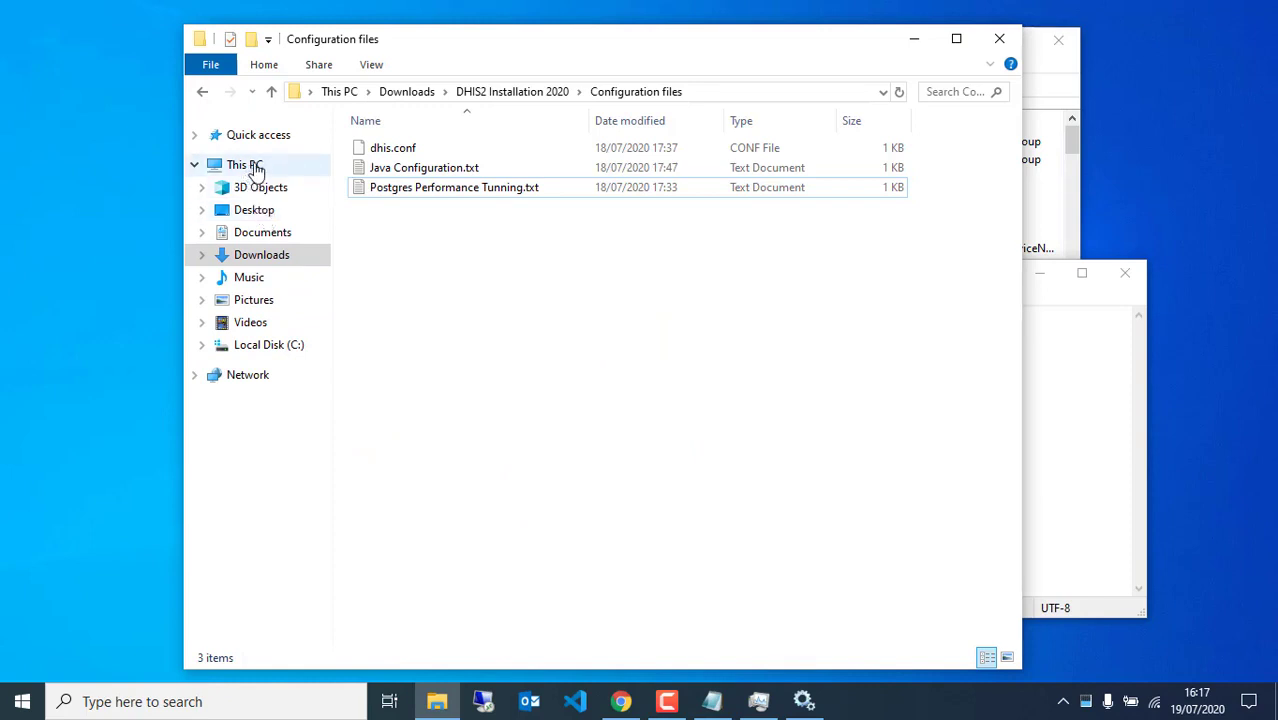
pyautogui.click(285, 345)
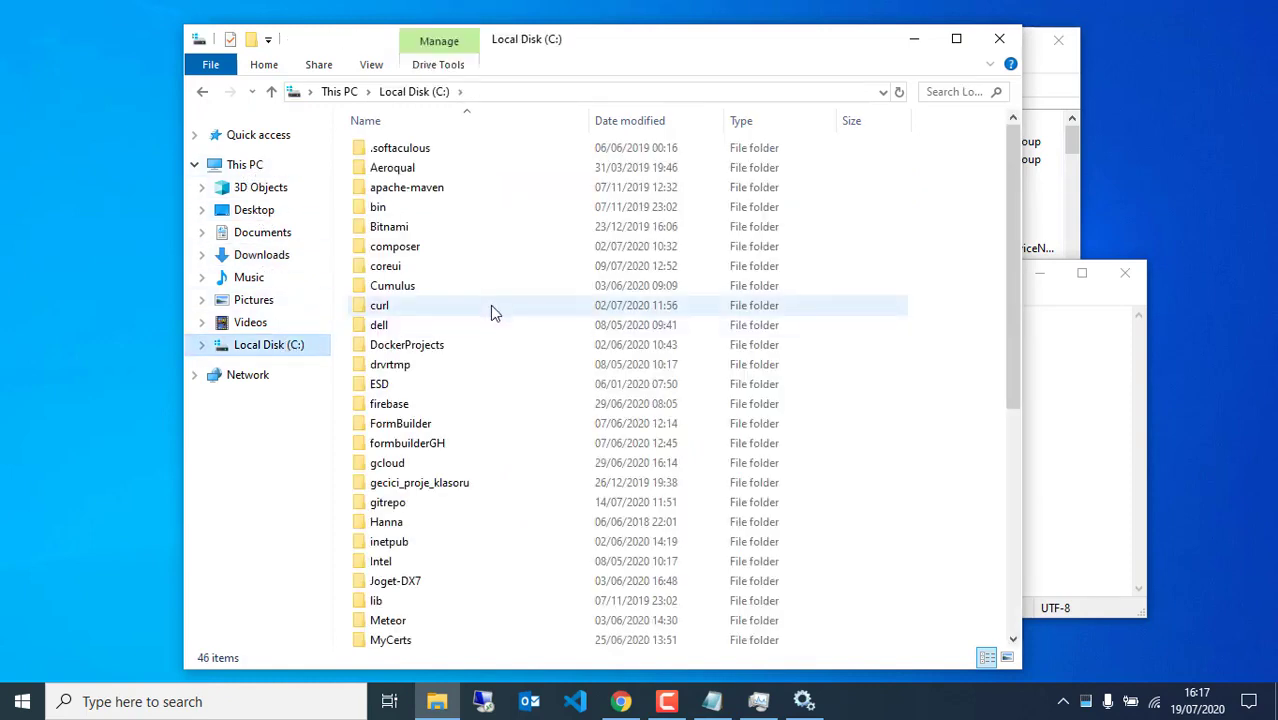
pyautogui.scroll(-7, 490, 380)
pyautogui.doubleClick(405, 321)
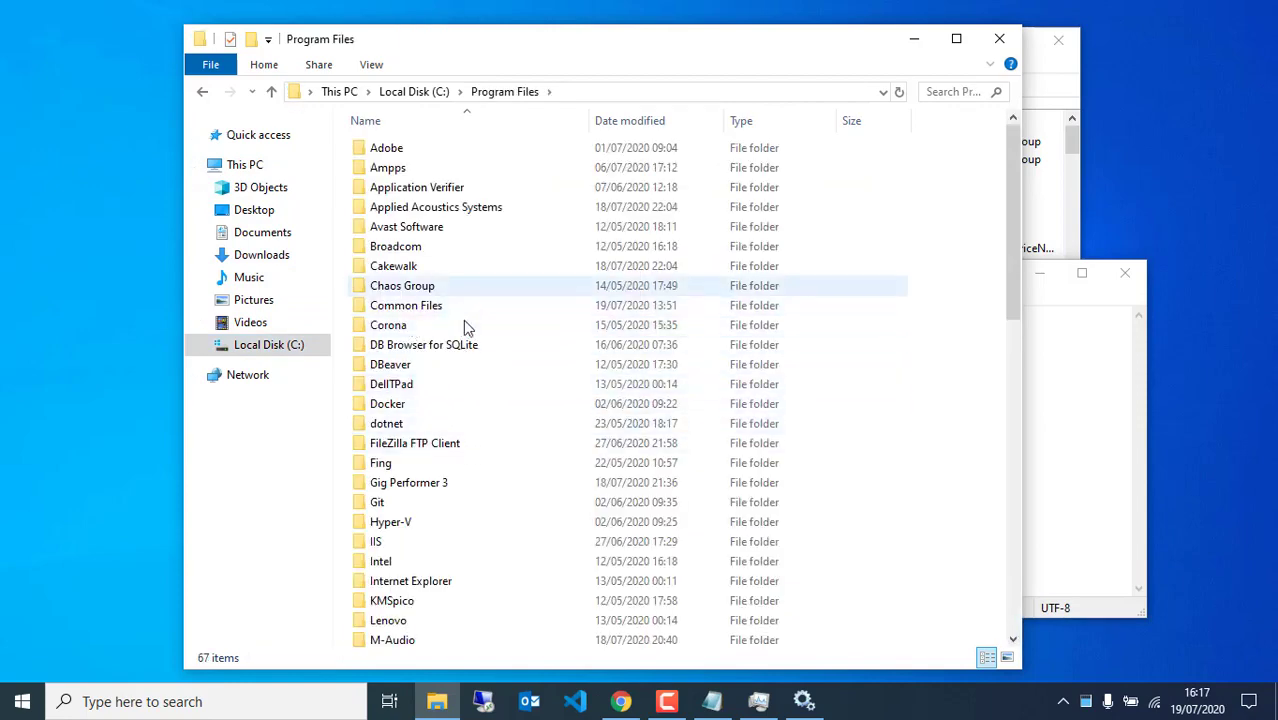
pyautogui.scroll(-2, 470, 430)
pyautogui.scroll(-2, 465, 460)
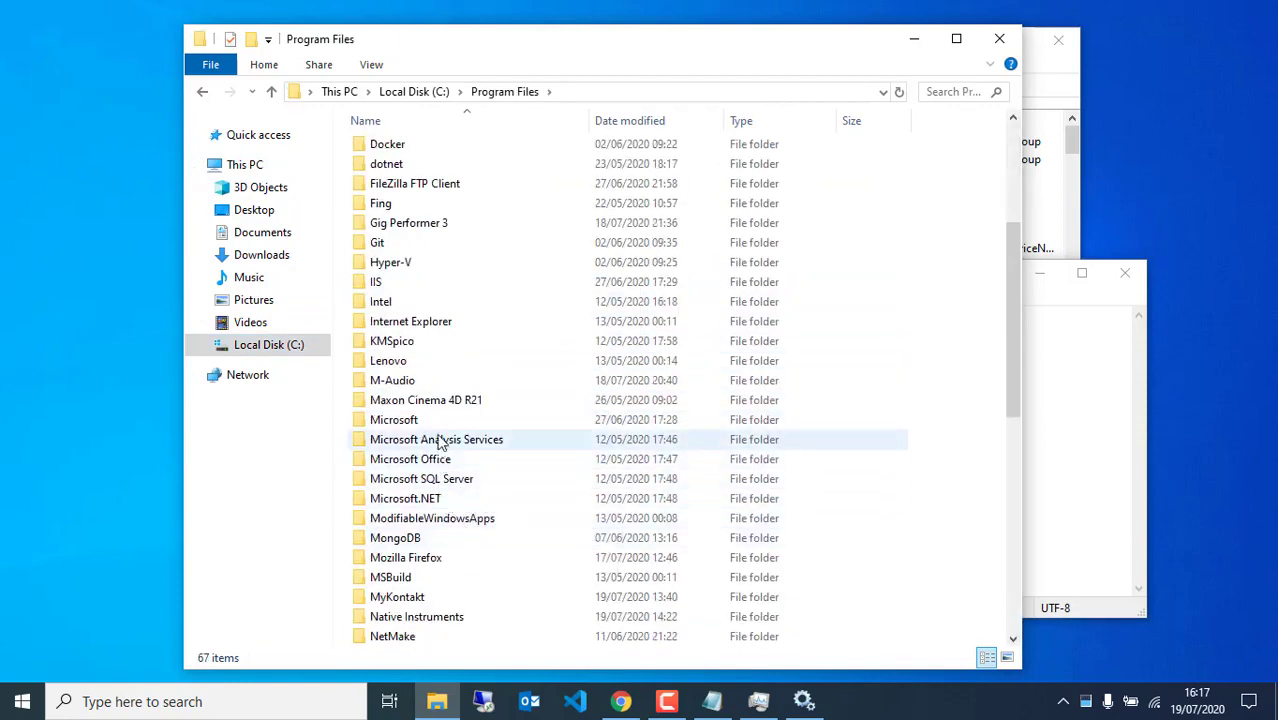
pyautogui.scroll(-2, 450, 470)
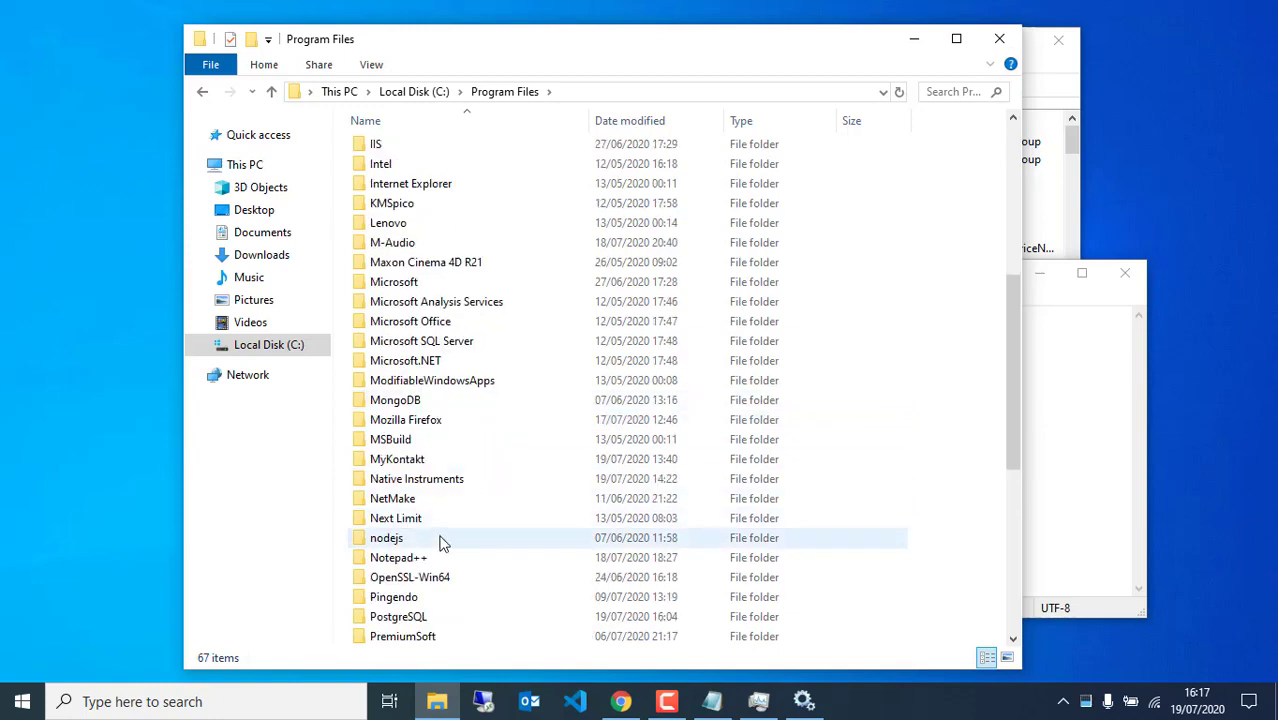
# Go into PostgreSQL\10\data and open postgresql.conf with Visual Studio Code
pyautogui.doubleClick(403, 618)
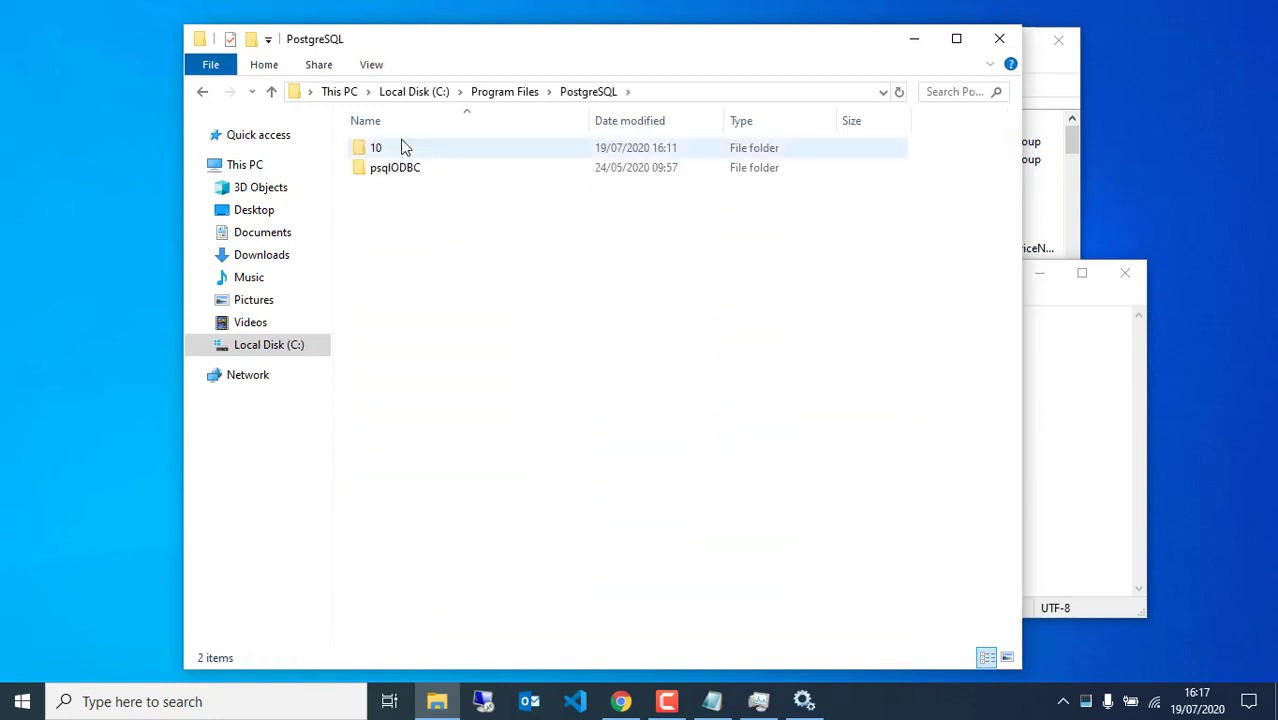
pyautogui.doubleClick(398, 152)
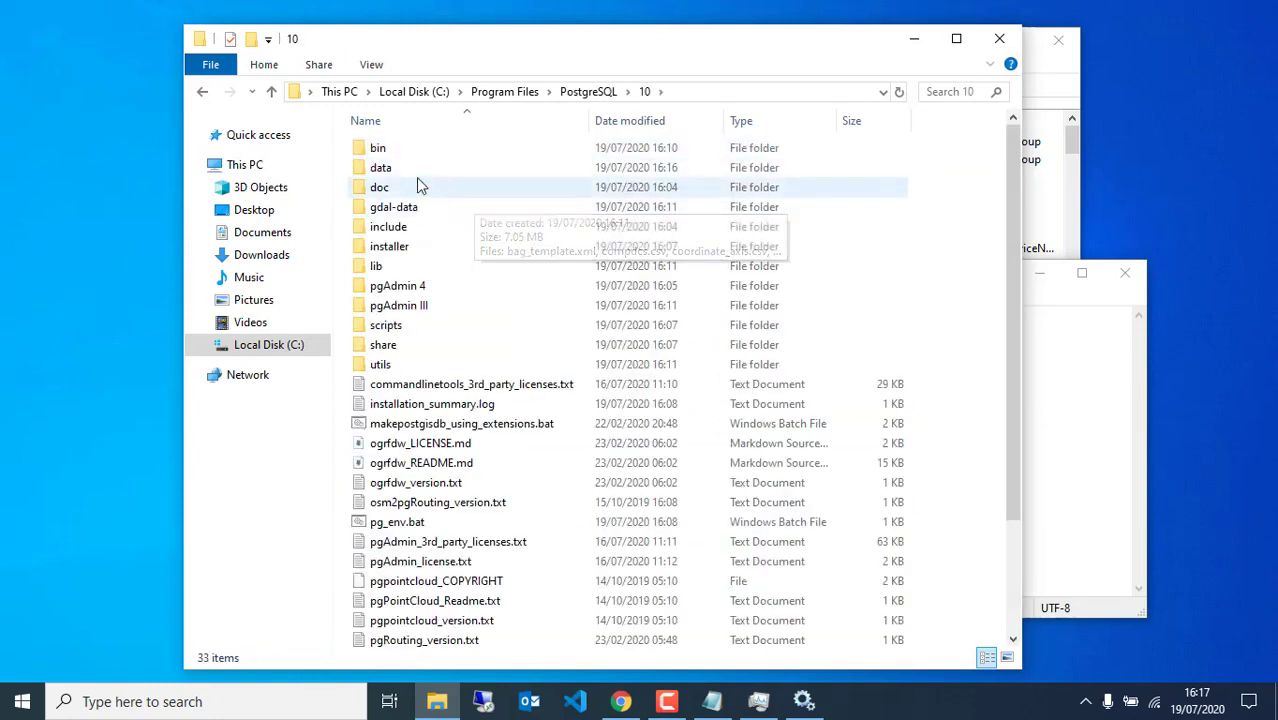
pyautogui.click(427, 178)
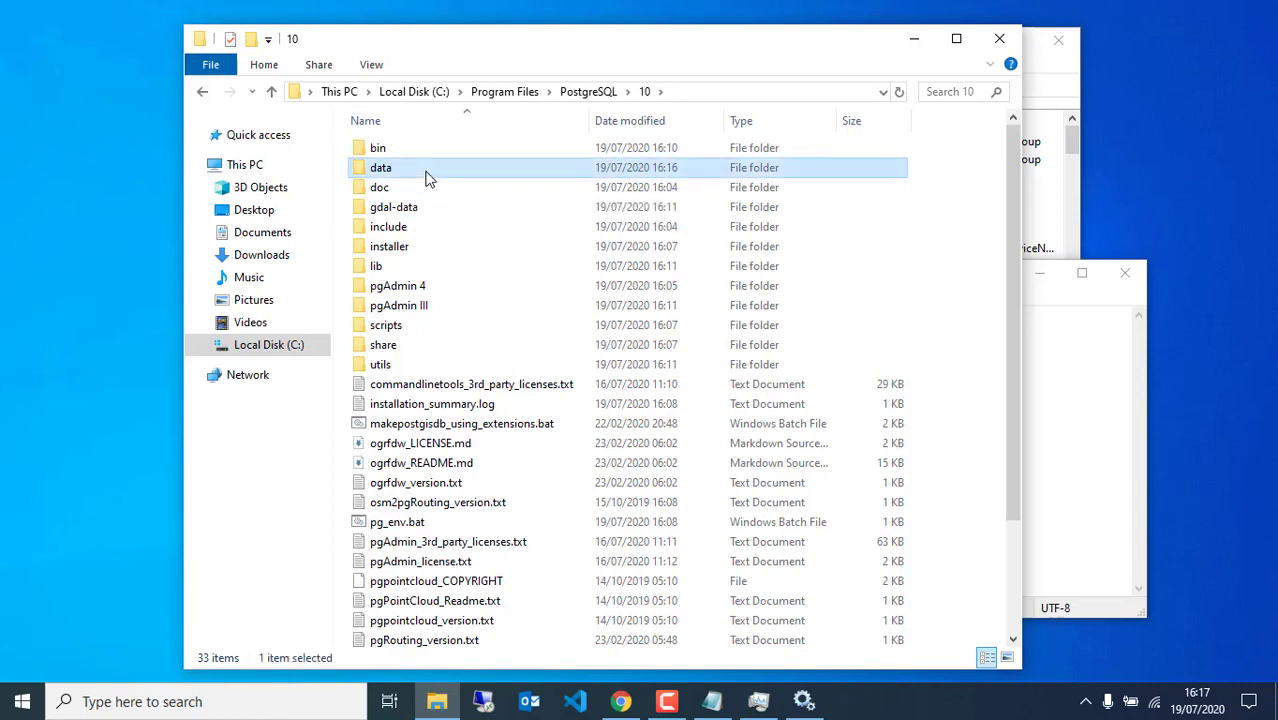
pyautogui.doubleClick(427, 178)
pyautogui.click(448, 605)
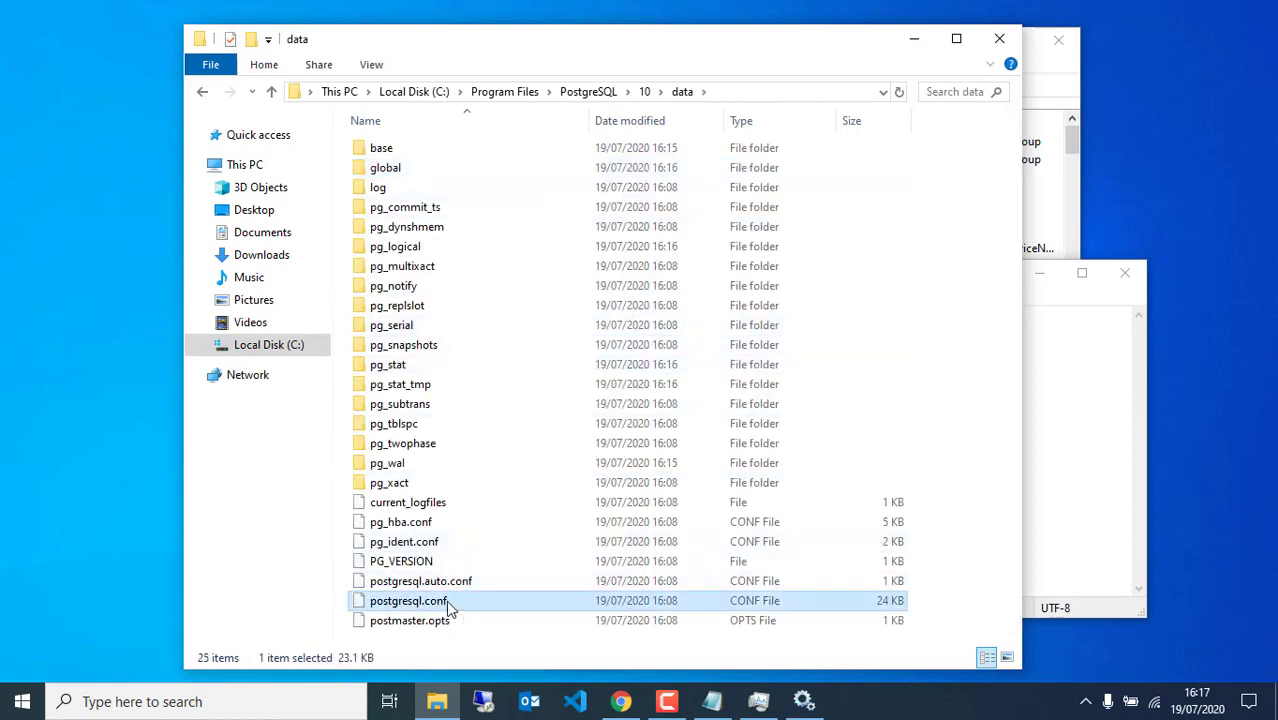
pyautogui.rightClick(448, 608)
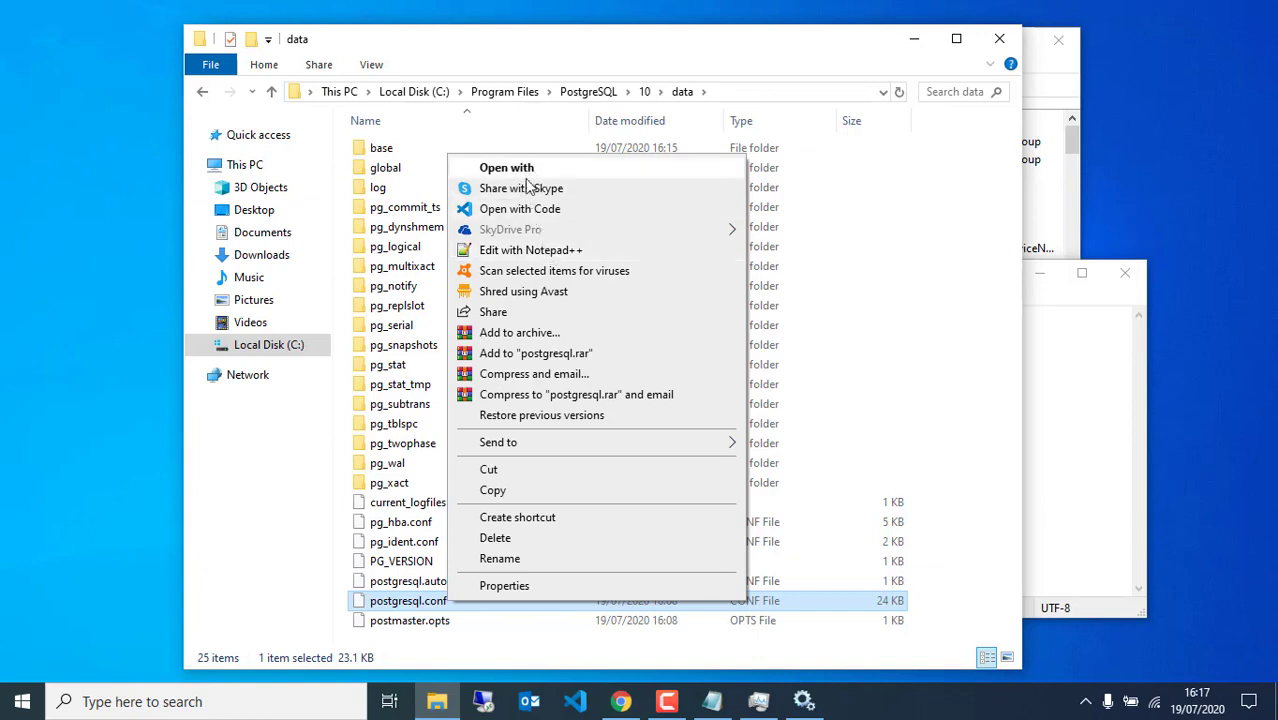
pyautogui.click(522, 211)
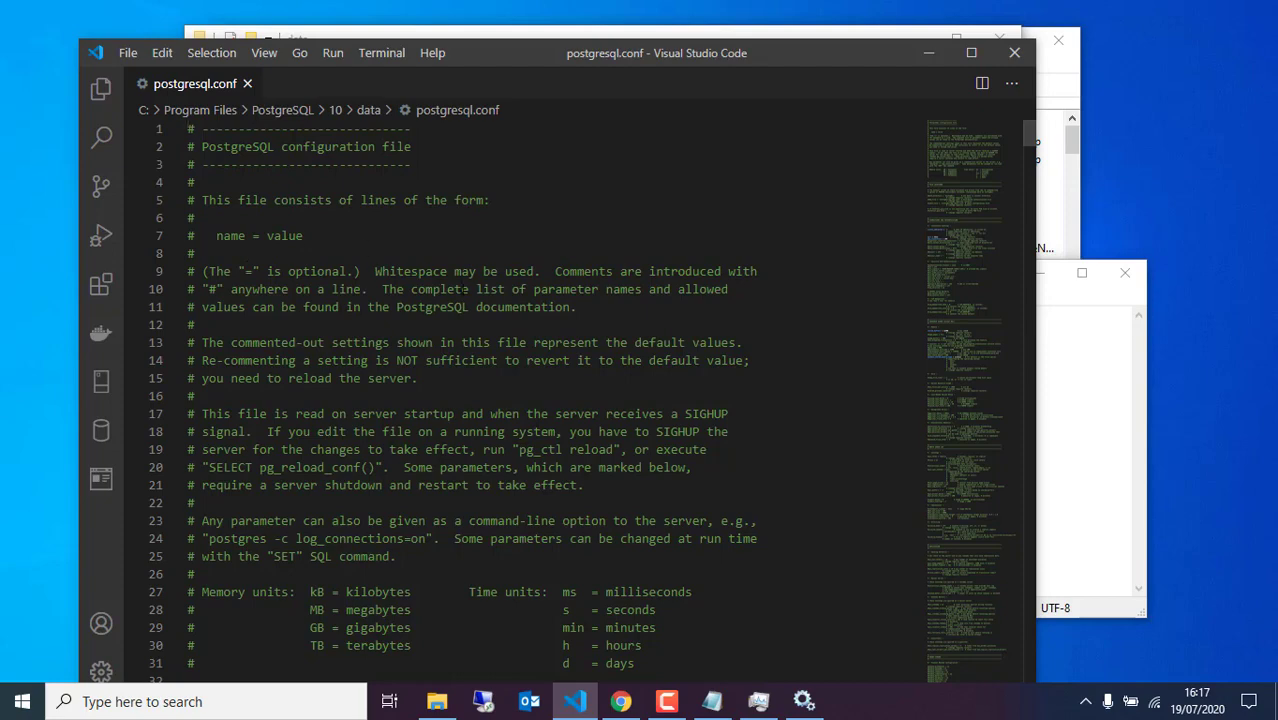
# Compare max_connections with the tuning notes and change line 64's value from 100 to 200
pyautogui.scroll(-11, 466, 289)
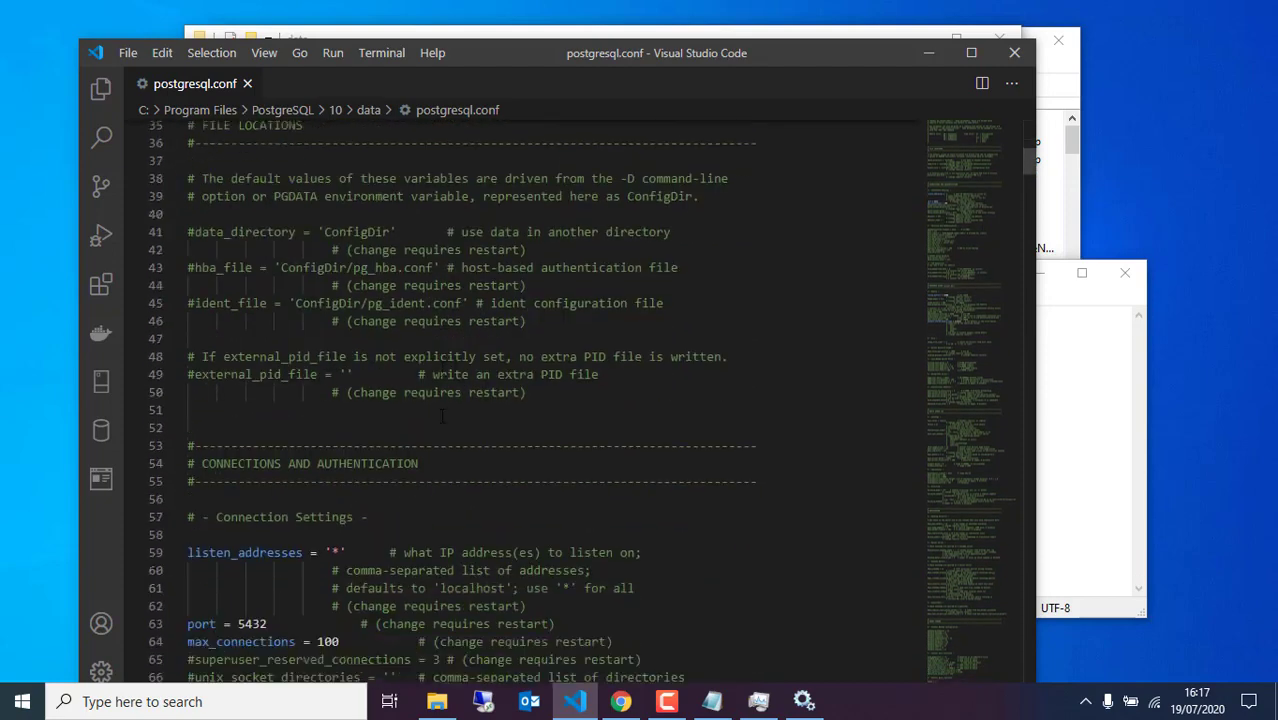
pyautogui.scroll(-6, 442, 416)
pyautogui.scroll(4, 442, 414)
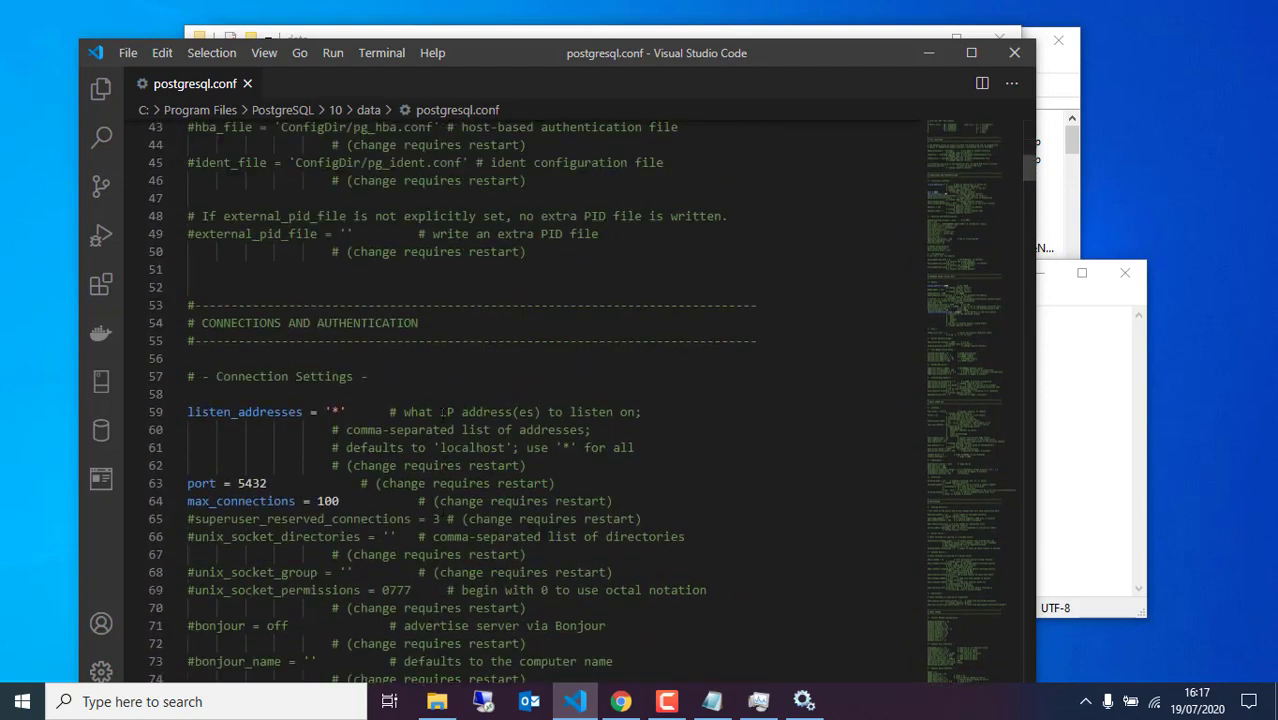
pyautogui.scroll(2, 442, 414)
pyautogui.click(1084, 423)
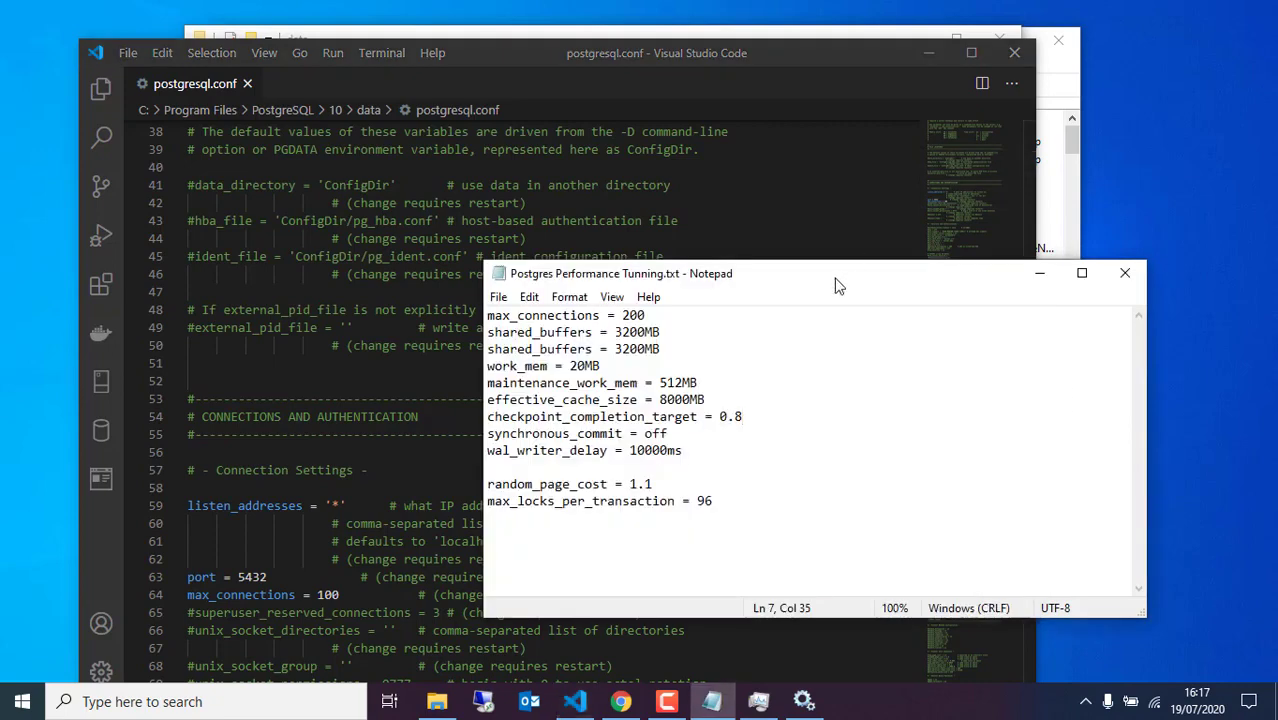
pyautogui.moveTo(842, 281); pyautogui.dragTo(1002, 244)
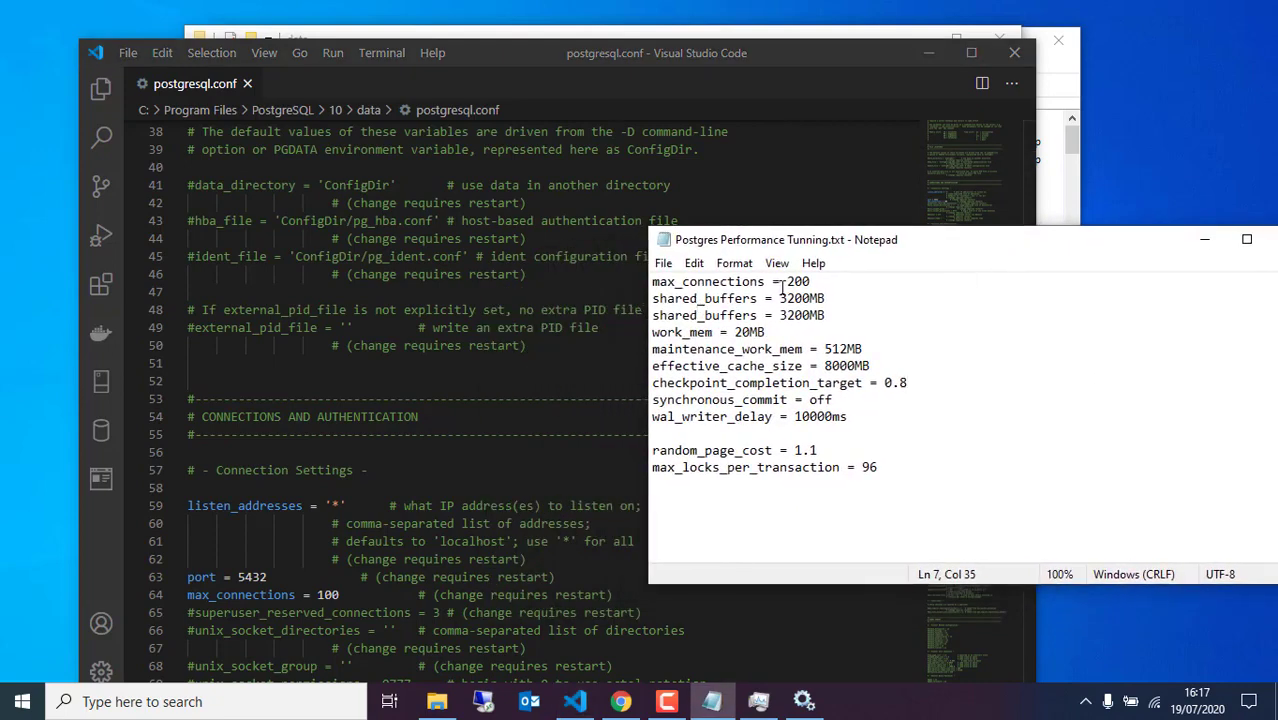
pyautogui.moveTo(766, 281); pyautogui.dragTo(652, 281)
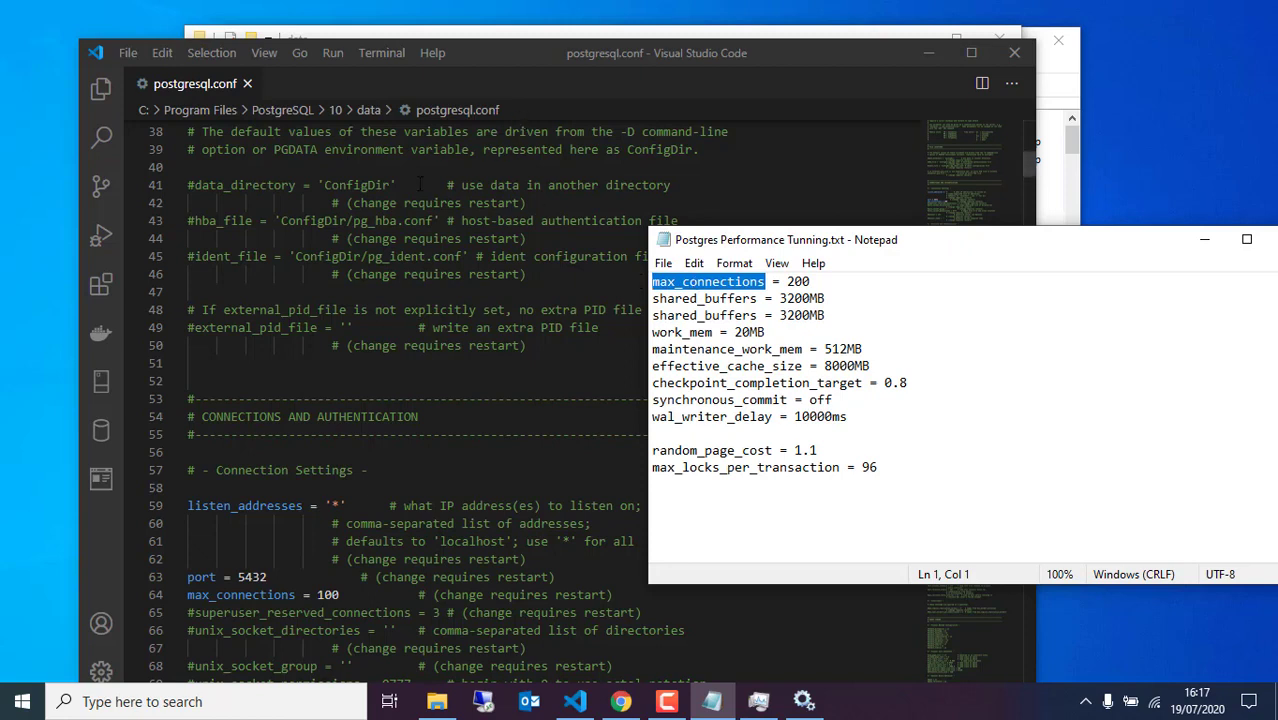
pyautogui.click(380, 364)
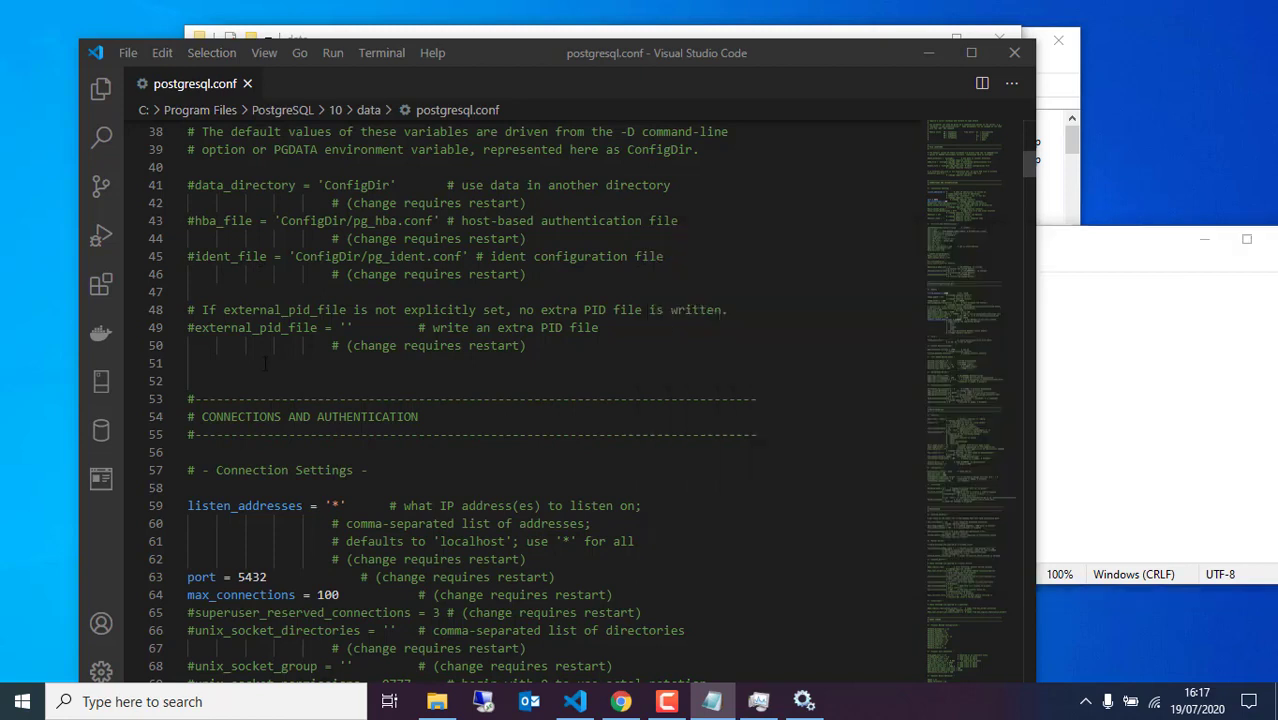
pyautogui.doubleClick(327, 594)
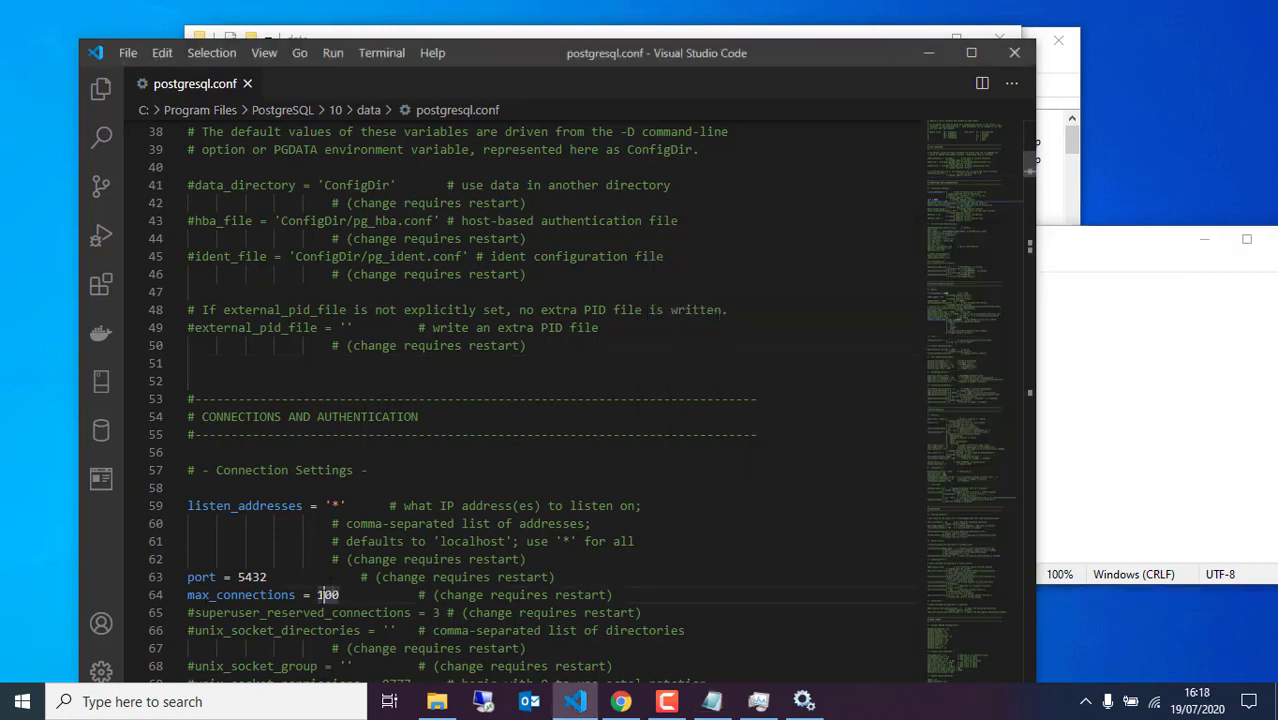
pyautogui.write('80')
pyautogui.write('2')
pyautogui.click(712, 701)
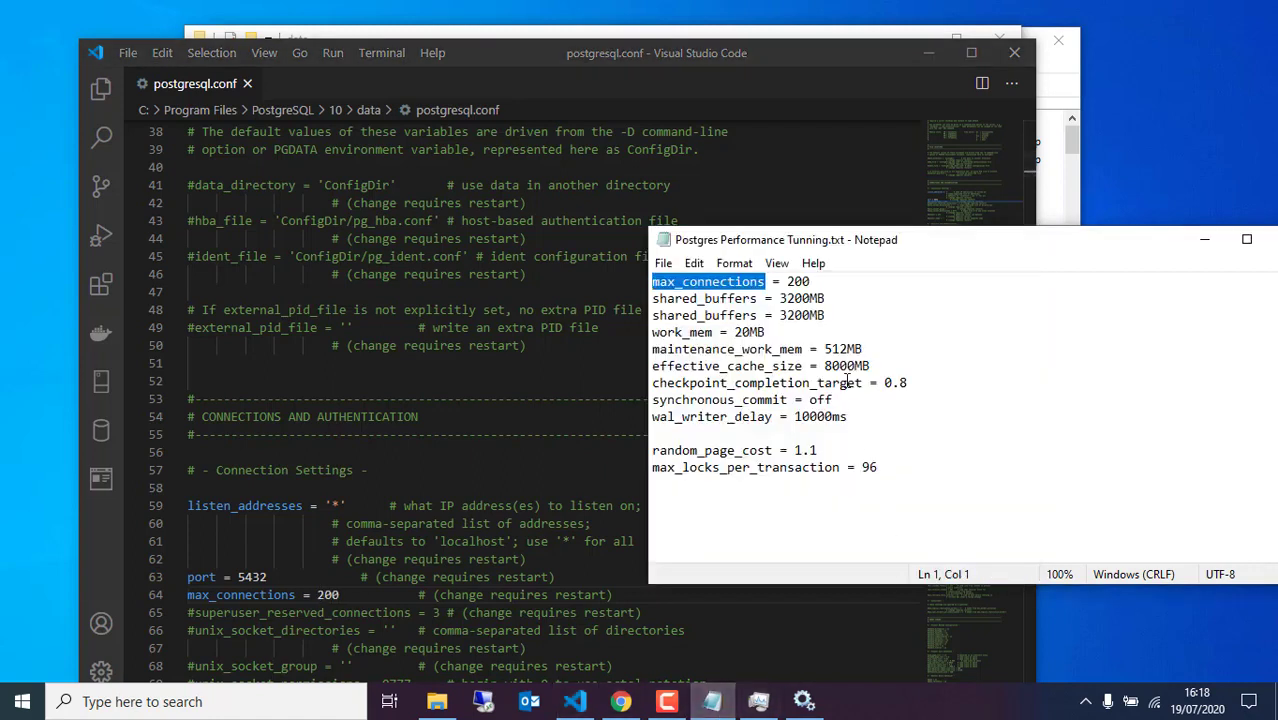
# Search postgresql.conf for shared_buffers and replace 128 with 3200, making it 3200MB
pyautogui.moveTo(758, 298); pyautogui.dragTo(650, 298)
pyautogui.hotkey('ctrl', 'c')
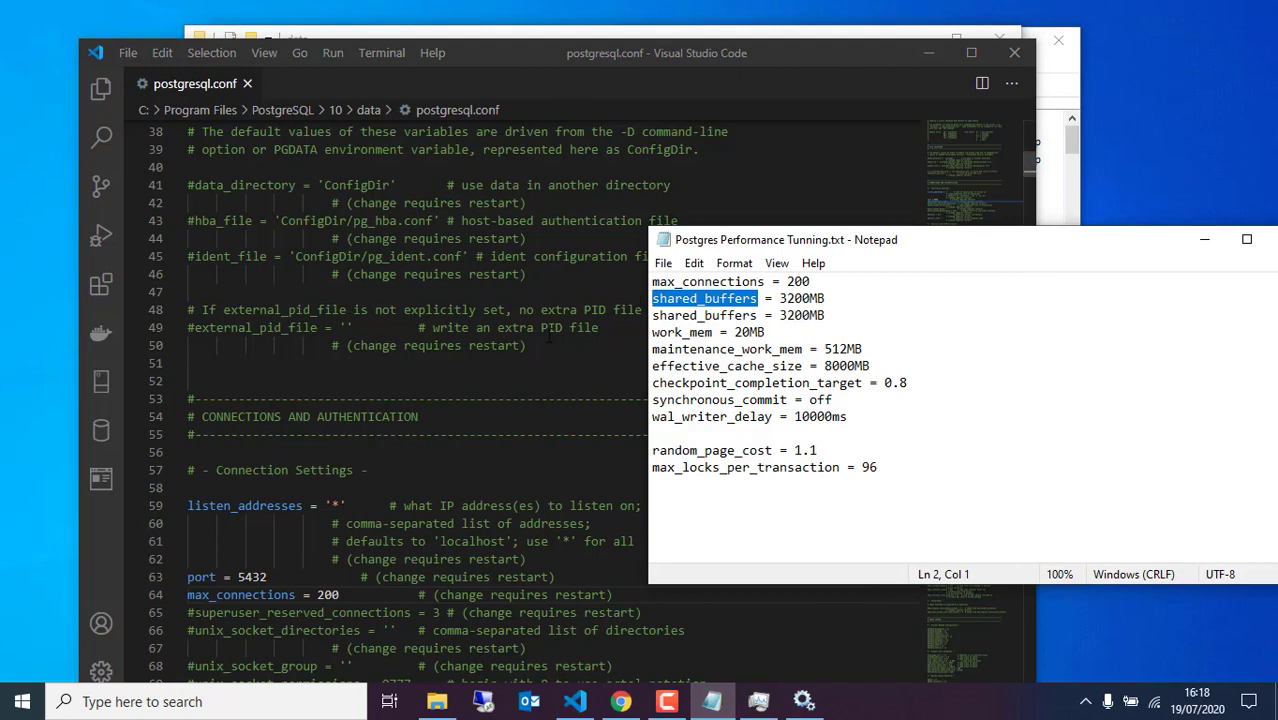
pyautogui.click(545, 333)
pyautogui.hotkey('ctrl', 'f')
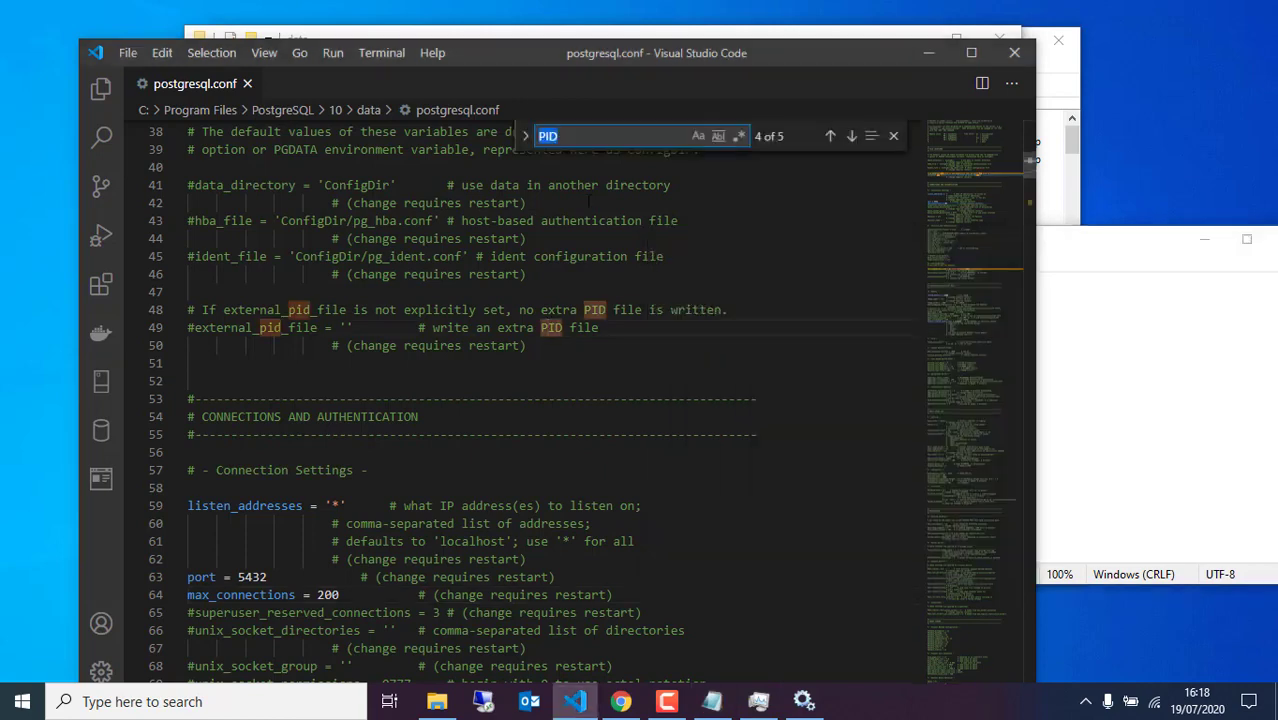
pyautogui.hotkey('ctrl', 'v')
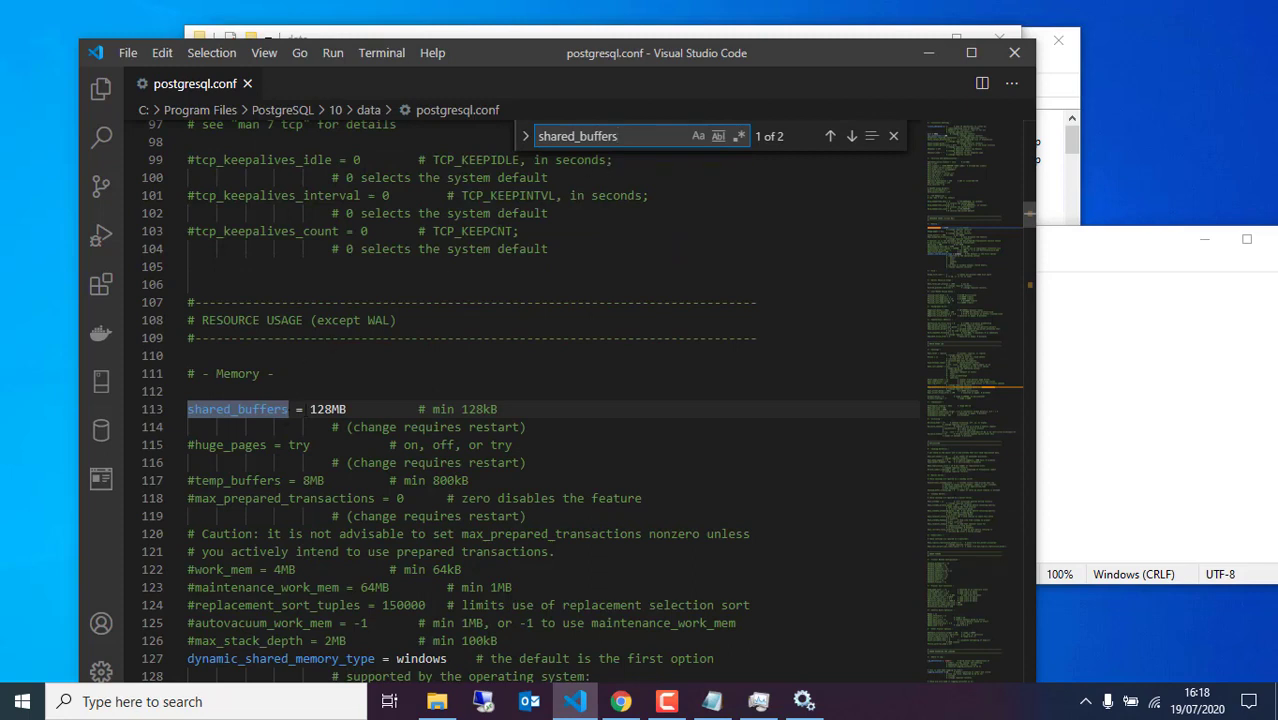
pyautogui.doubleClick(333, 409)
pyautogui.click(1062, 449)
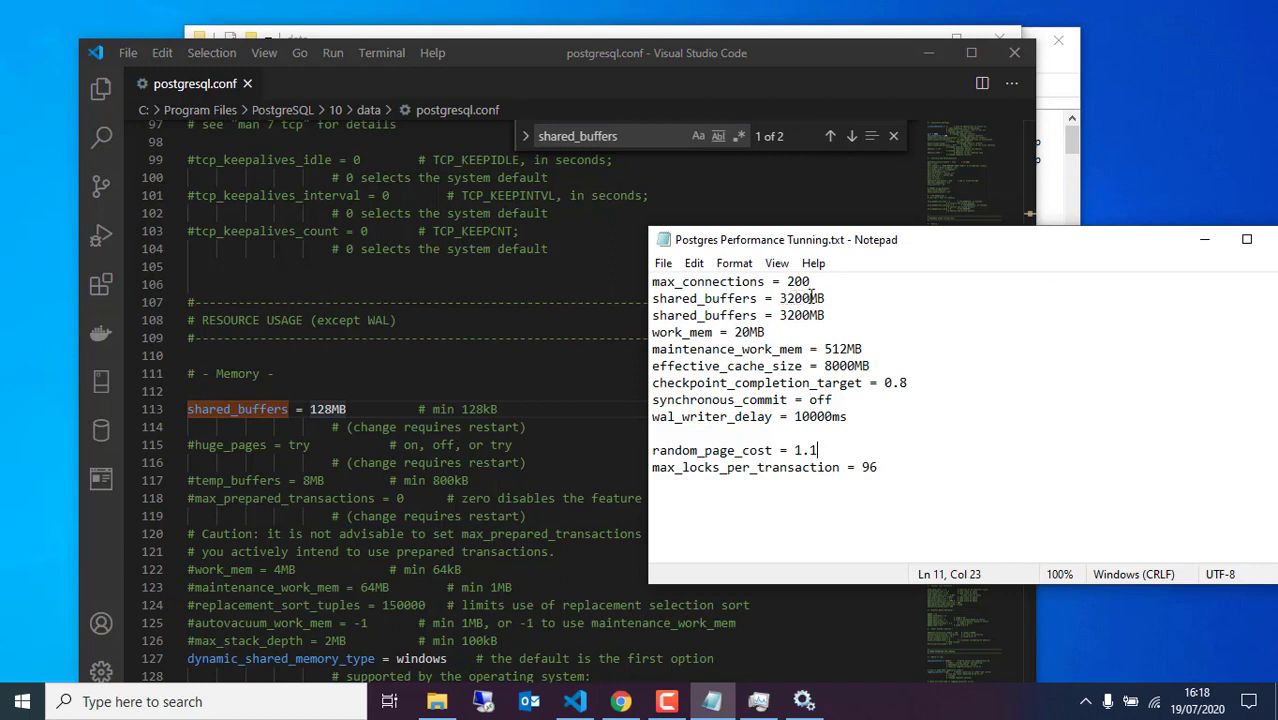
pyautogui.moveTo(811, 298); pyautogui.dragTo(779, 298)
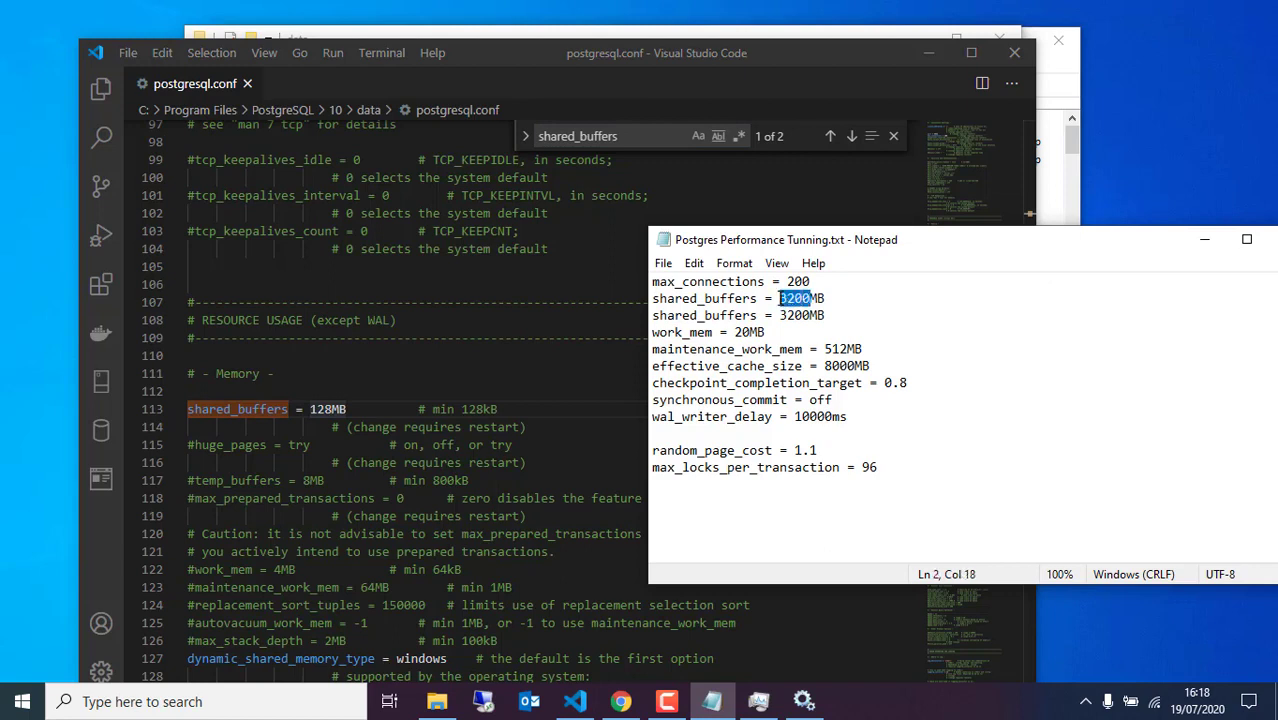
pyautogui.click(331, 409)
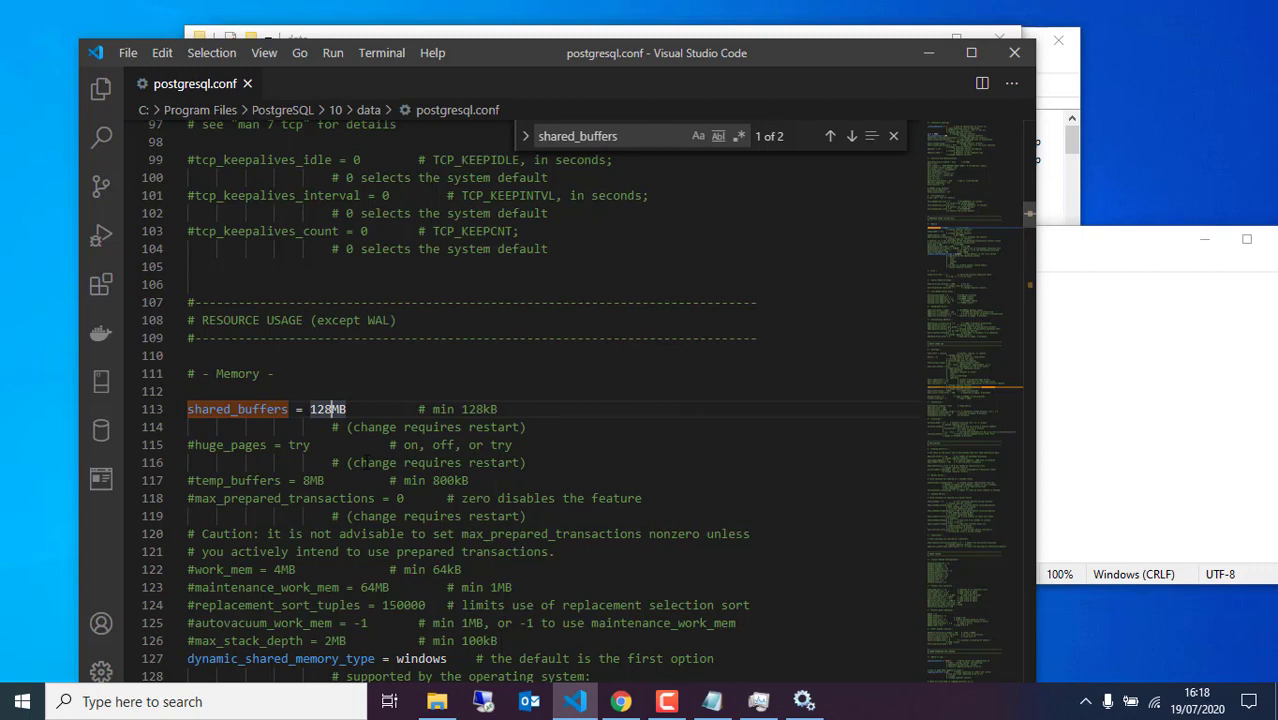
pyautogui.press('BackSpace')
pyautogui.press('BackSpace')
pyautogui.press('Delete')
pyautogui.write('3200')
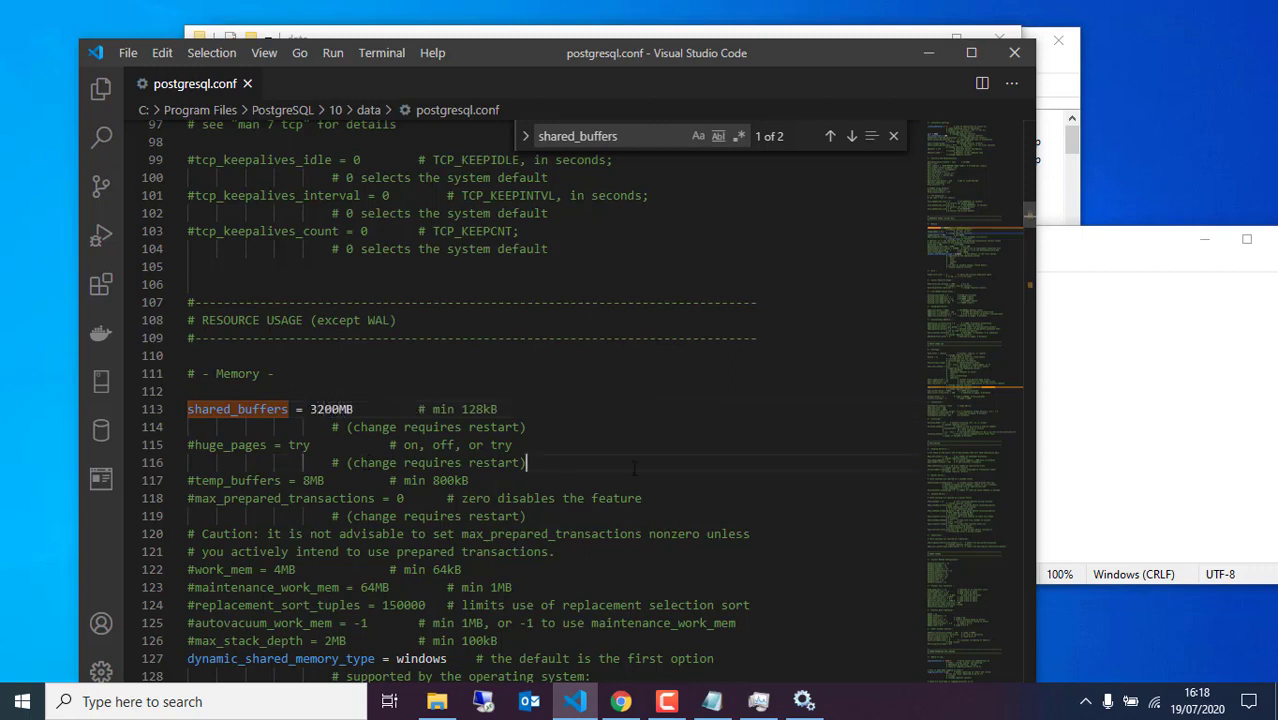
pyautogui.click(1222, 375)
# Highlight the effective_cache_size = 8000MB line in the tuning notes
pyautogui.click(406, 427)
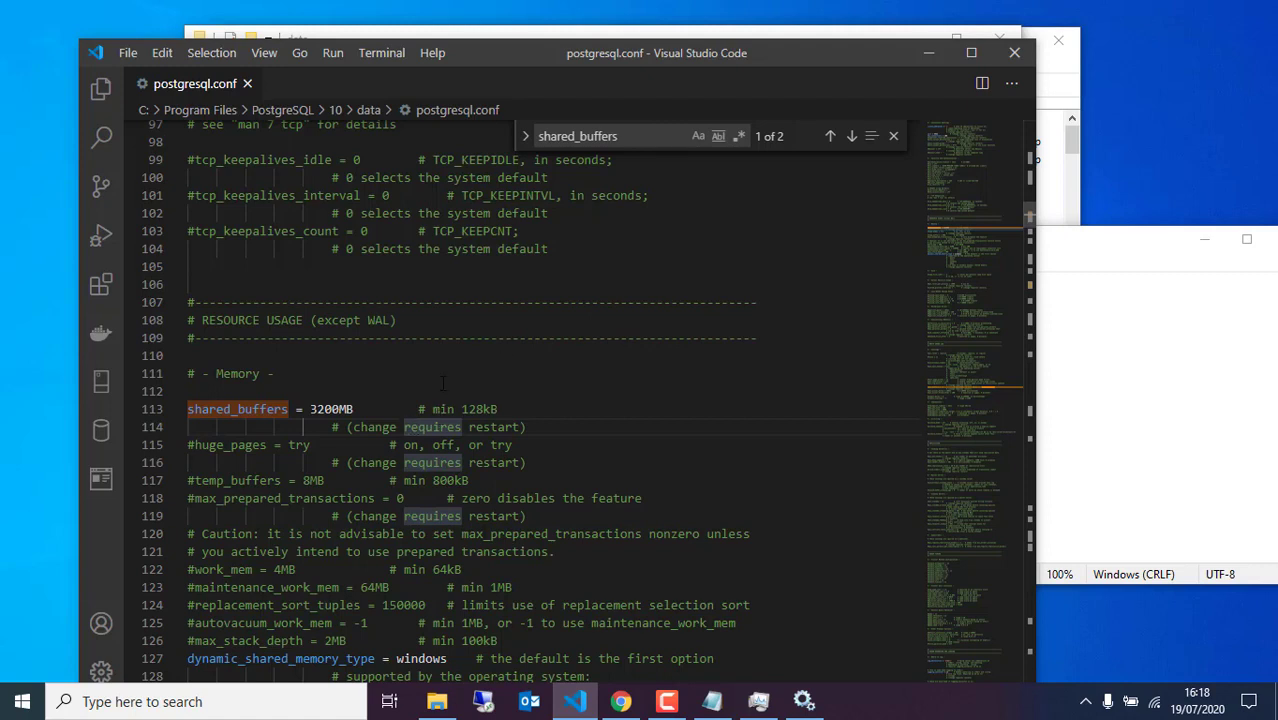
pyautogui.click(1091, 366)
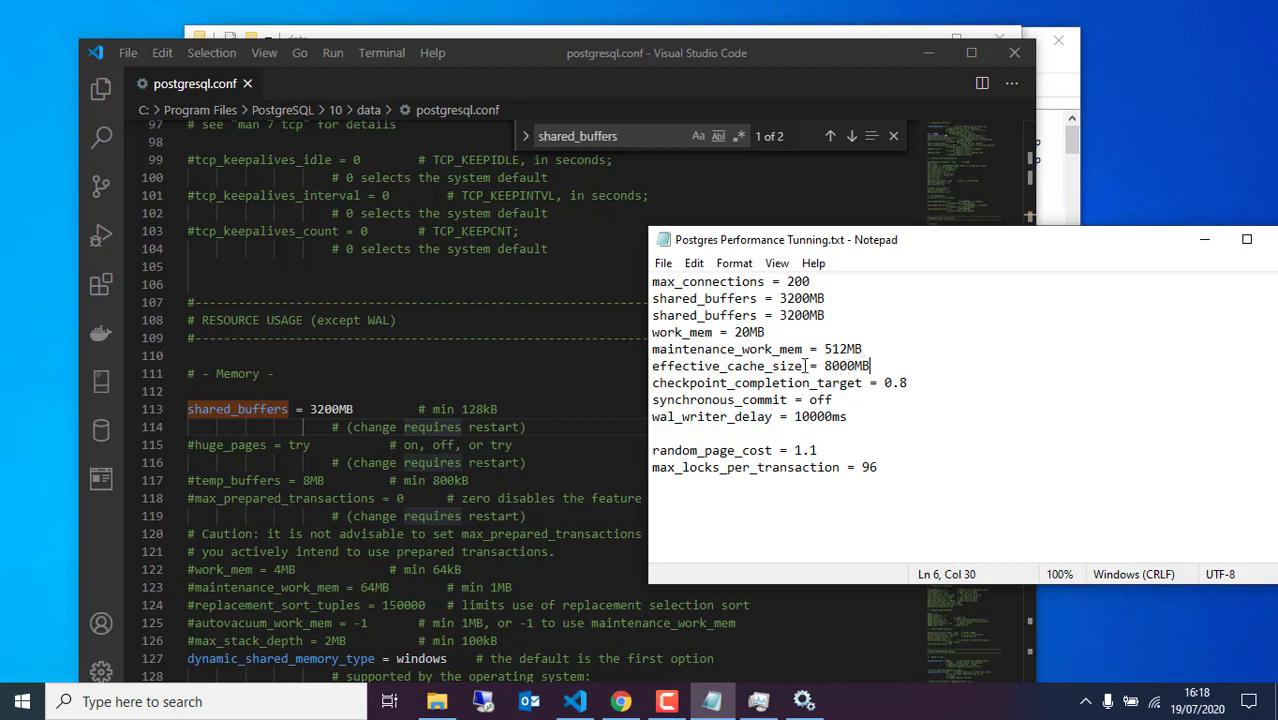
pyautogui.moveTo(655, 369); pyautogui.dragTo(878, 366)
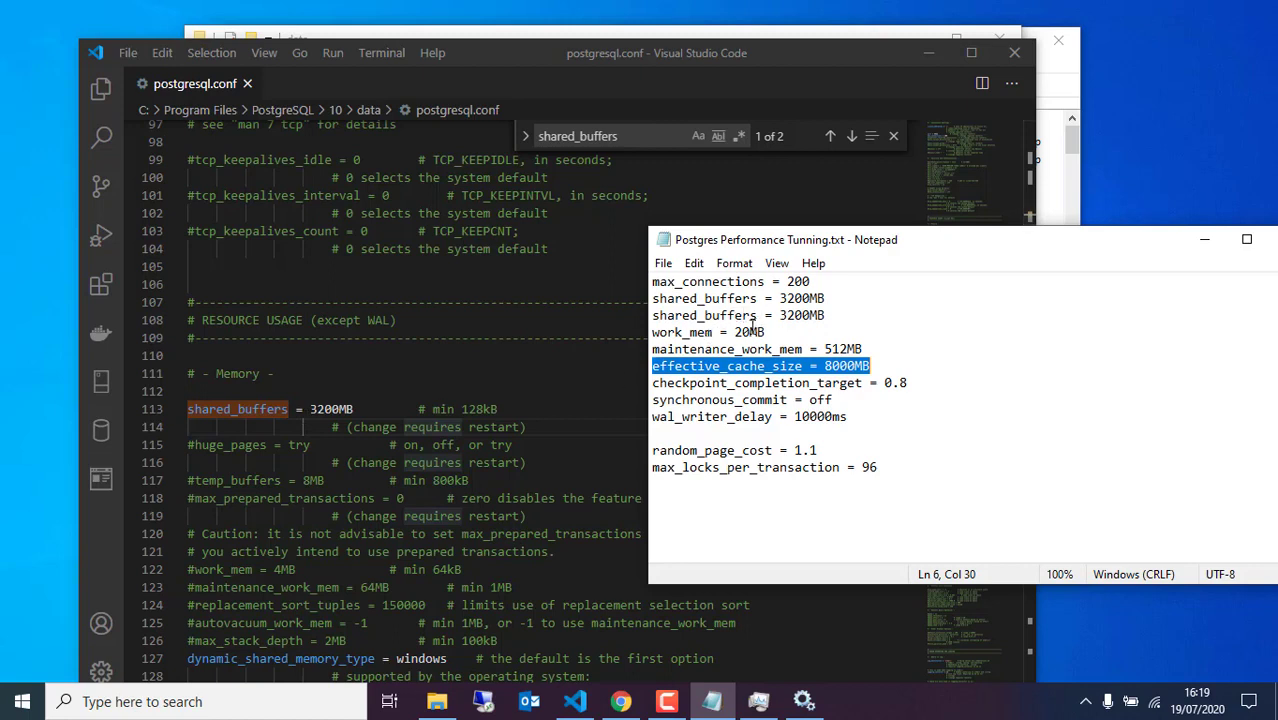
# Search for work_mem, remove its leading #, and change its value from 4MB to 20MB
pyautogui.click(715, 332)
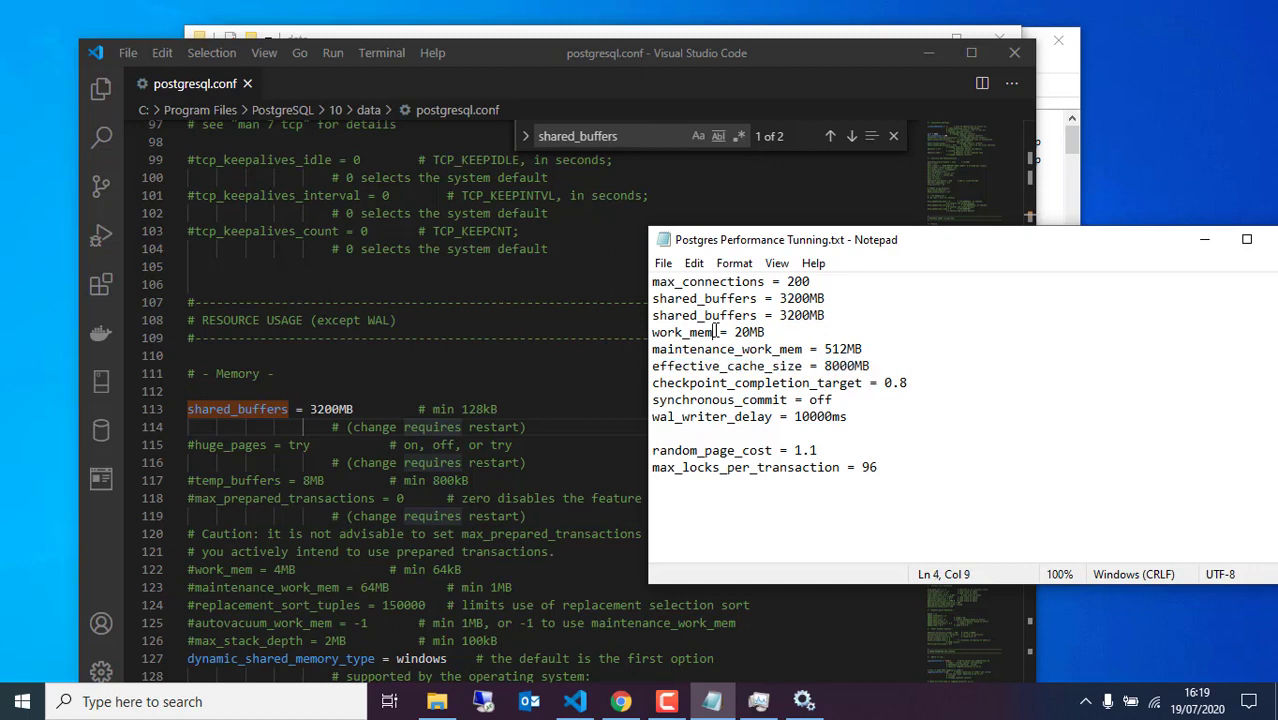
pyautogui.moveTo(715, 332); pyautogui.dragTo(652, 333)
pyautogui.hotkey('ctrl', 'c')
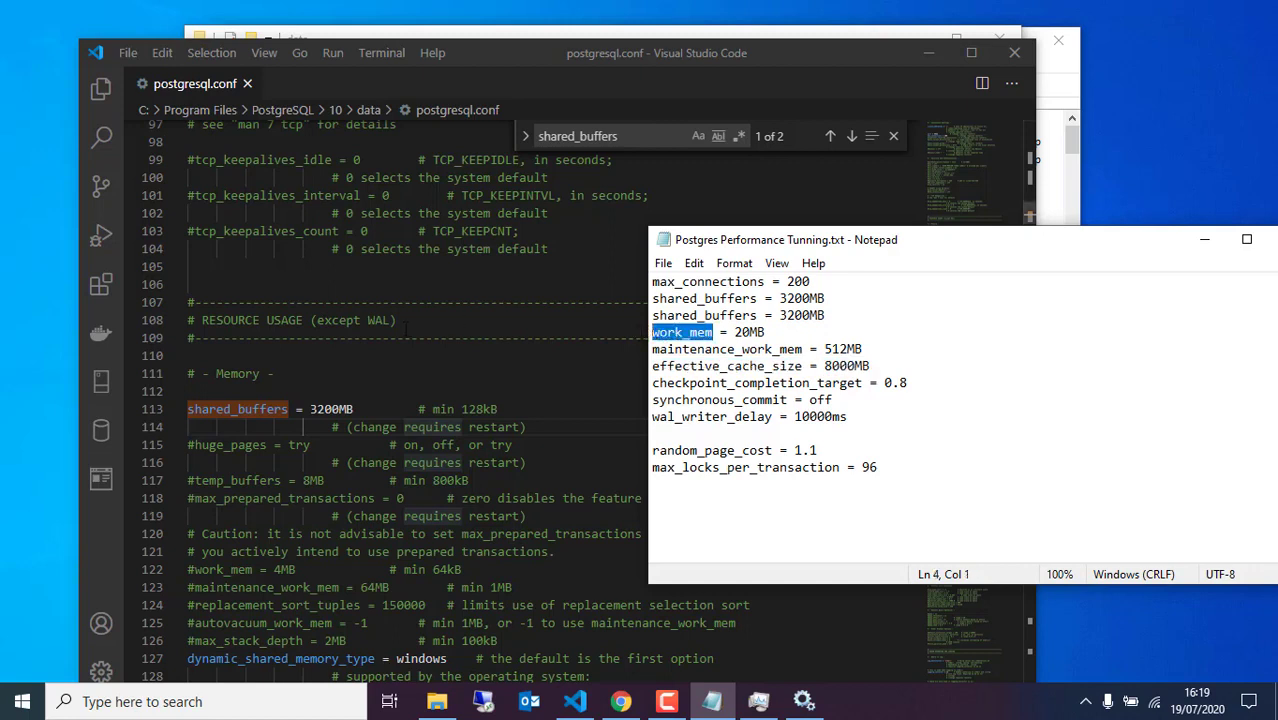
pyautogui.click(400, 321)
pyautogui.hotkey('ctrl', 'f')
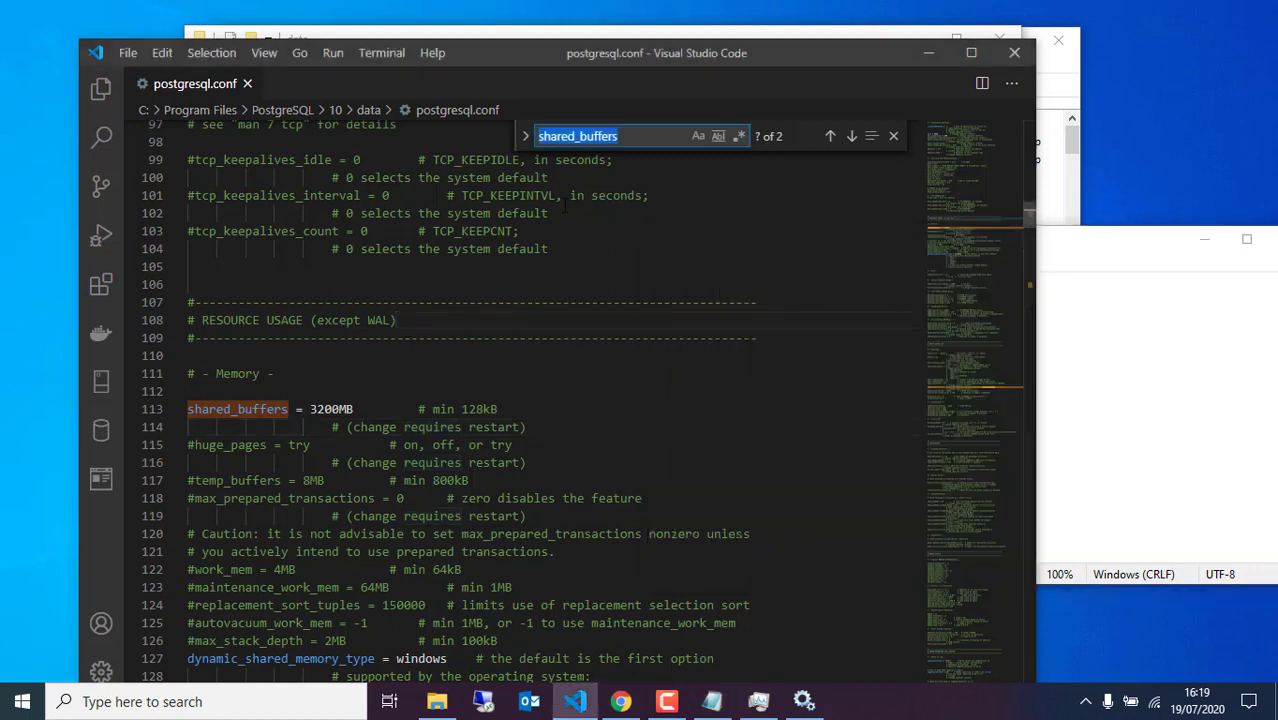
pyautogui.hotkey('ctrl', 'v')
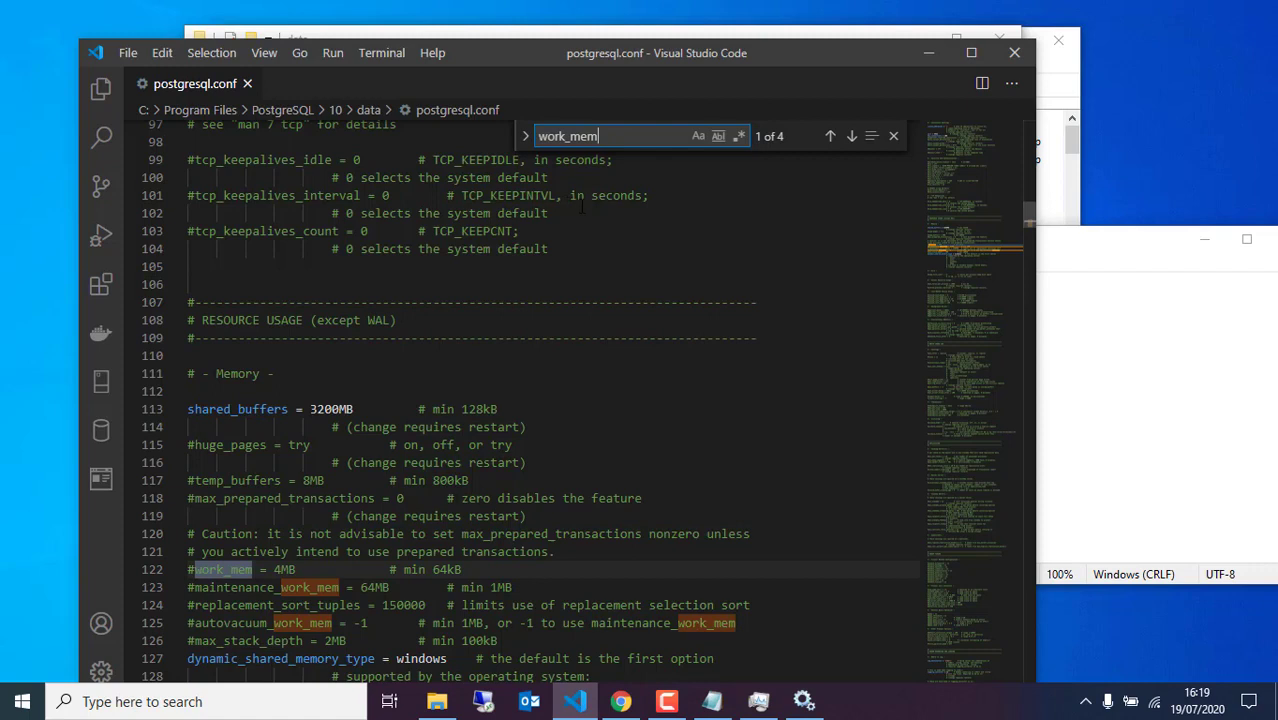
pyautogui.click(199, 569)
pyautogui.scroll(-1, 199, 572)
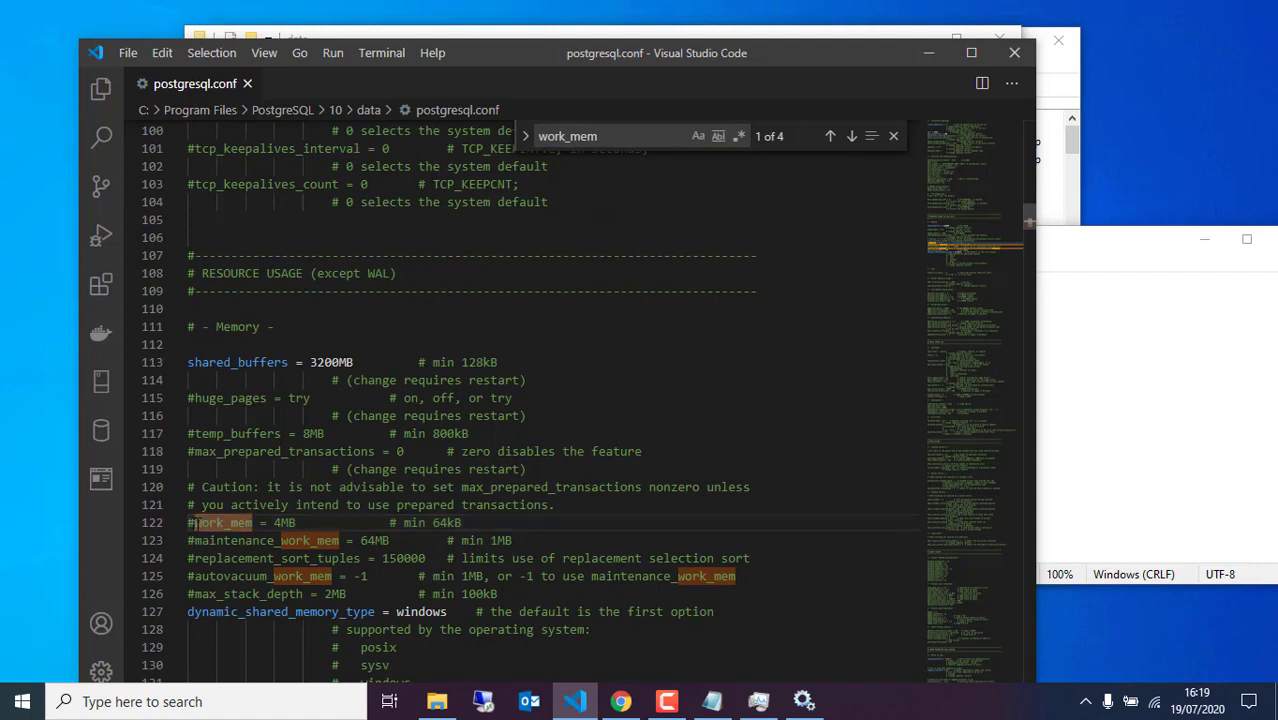
pyautogui.press('BackSpace')
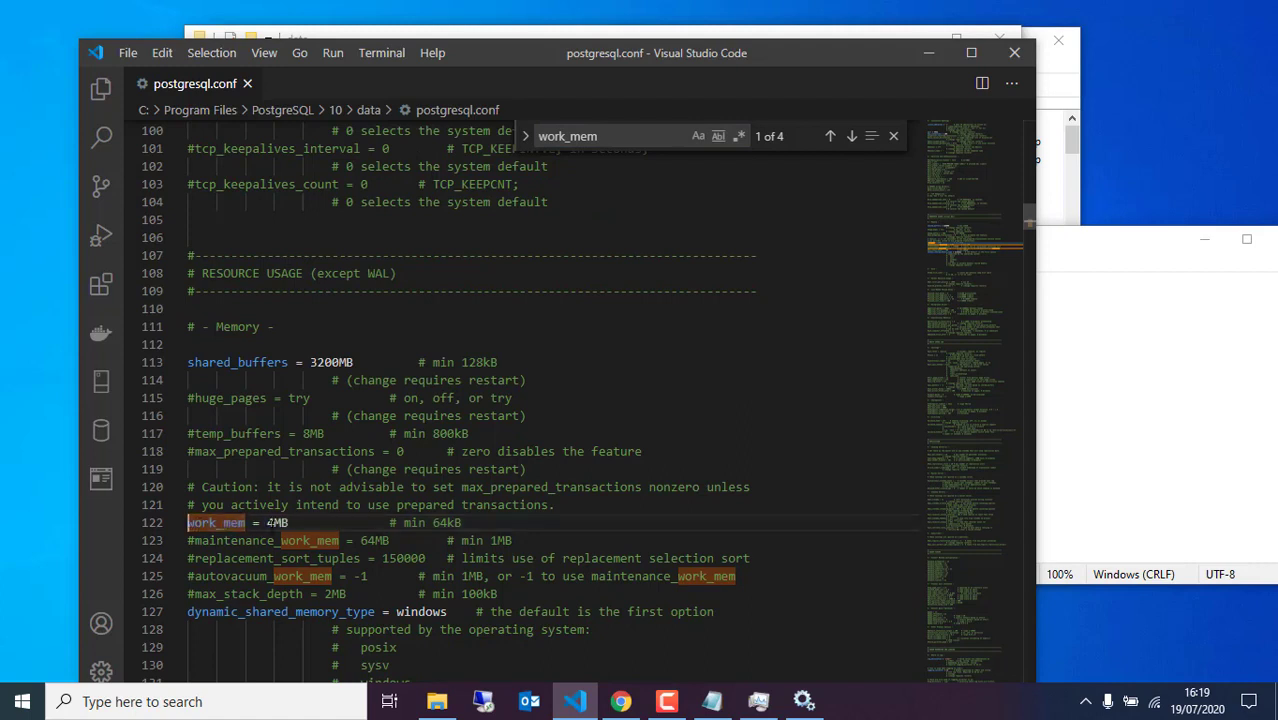
pyautogui.click(1108, 468)
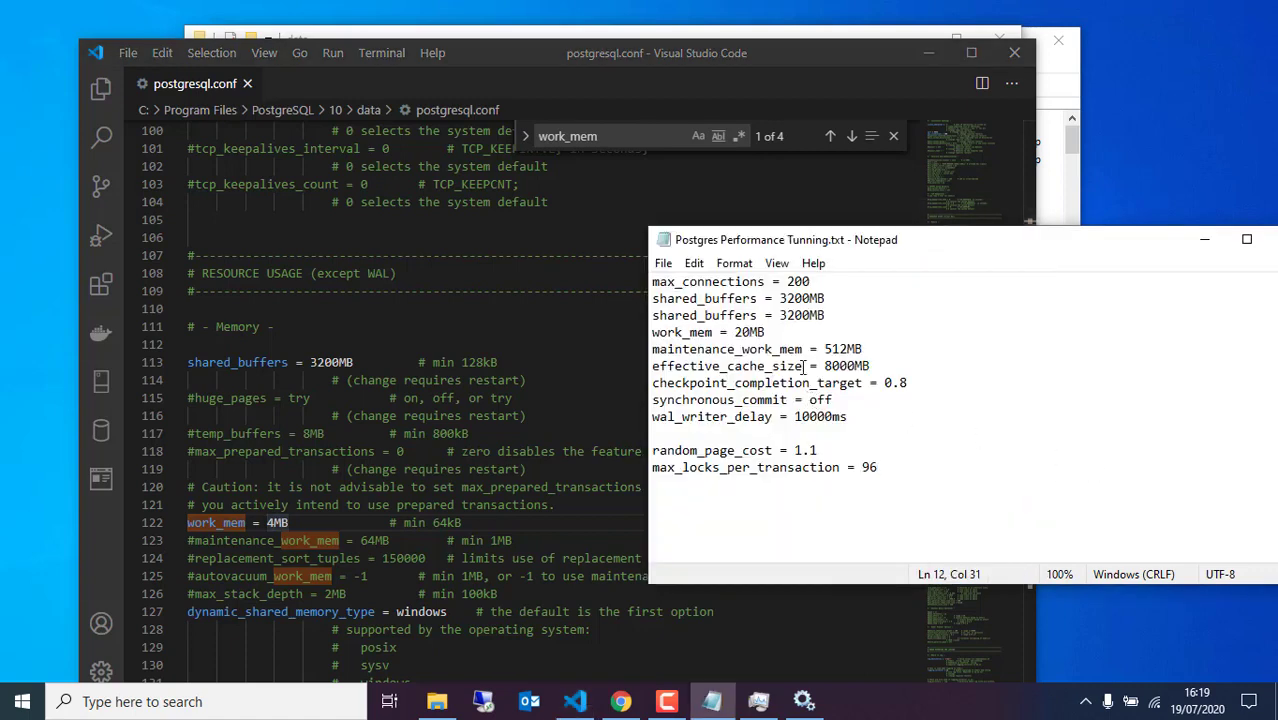
pyautogui.click(271, 521)
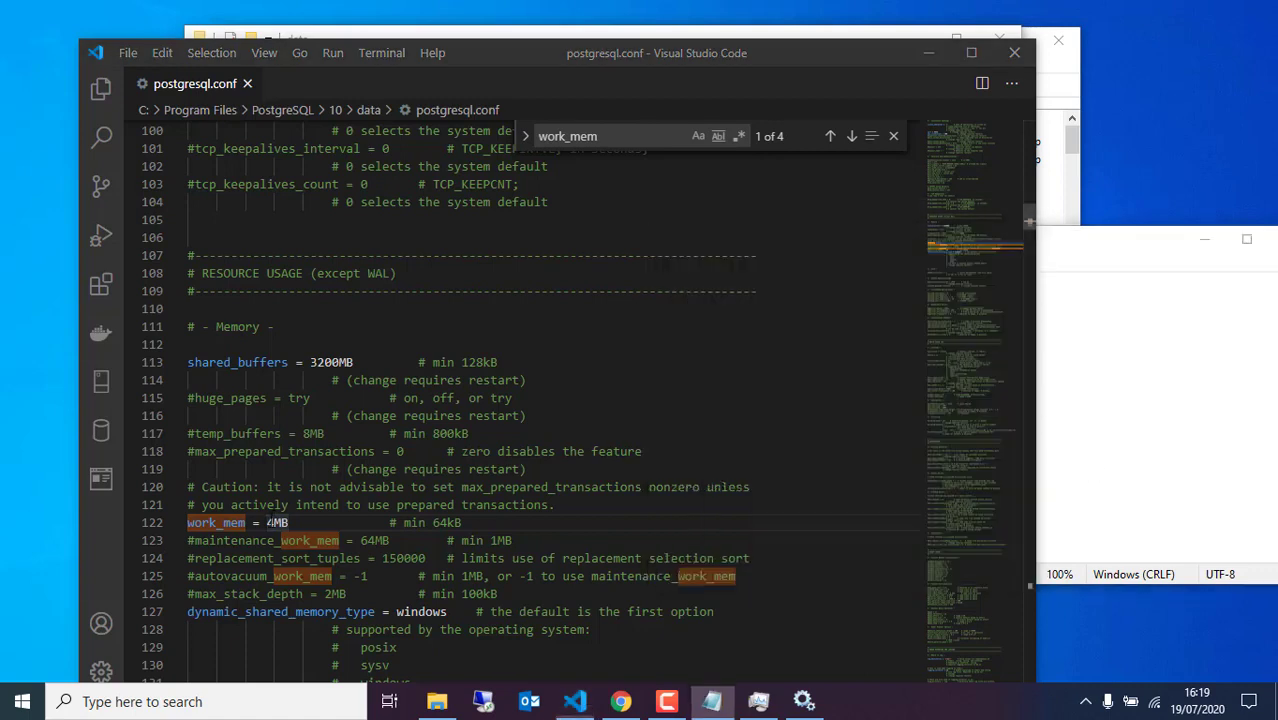
pyautogui.press('BackSpace')
pyautogui.write('20')
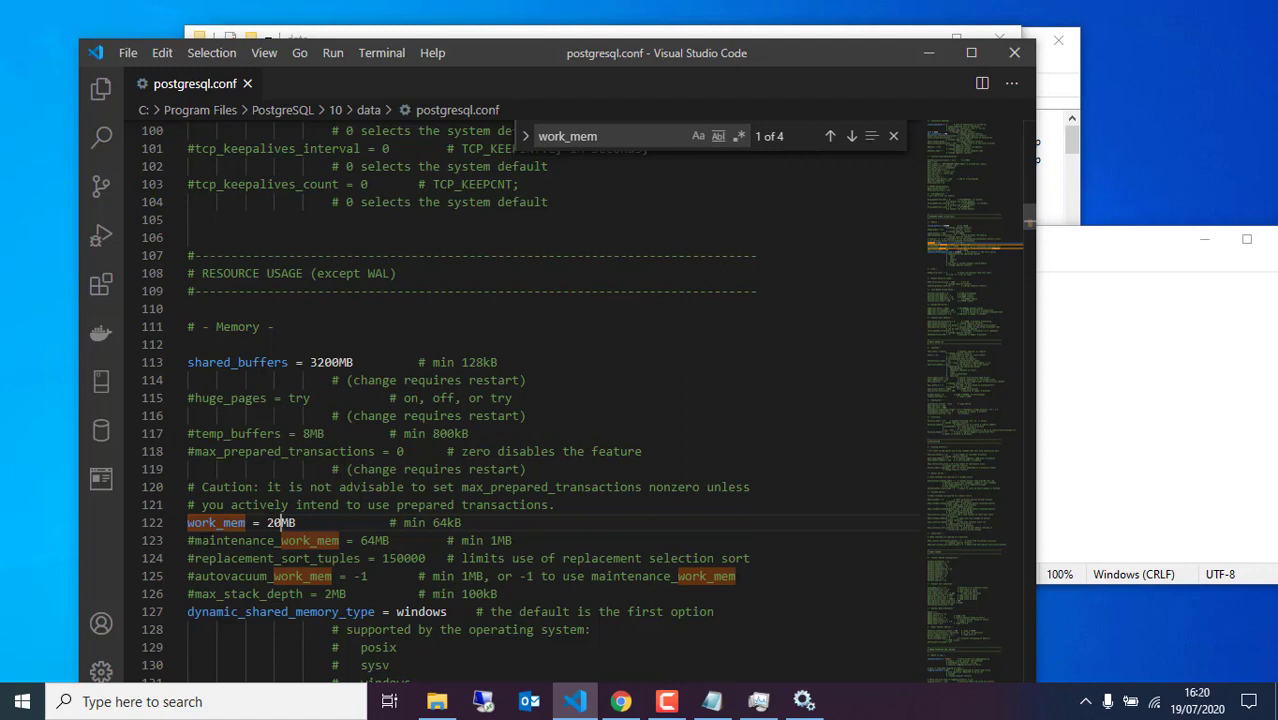
# Uncomment maintenance_work_mem and raise it from 64MB to 512MB
pyautogui.click(188, 540)
pyautogui.press('Delete')
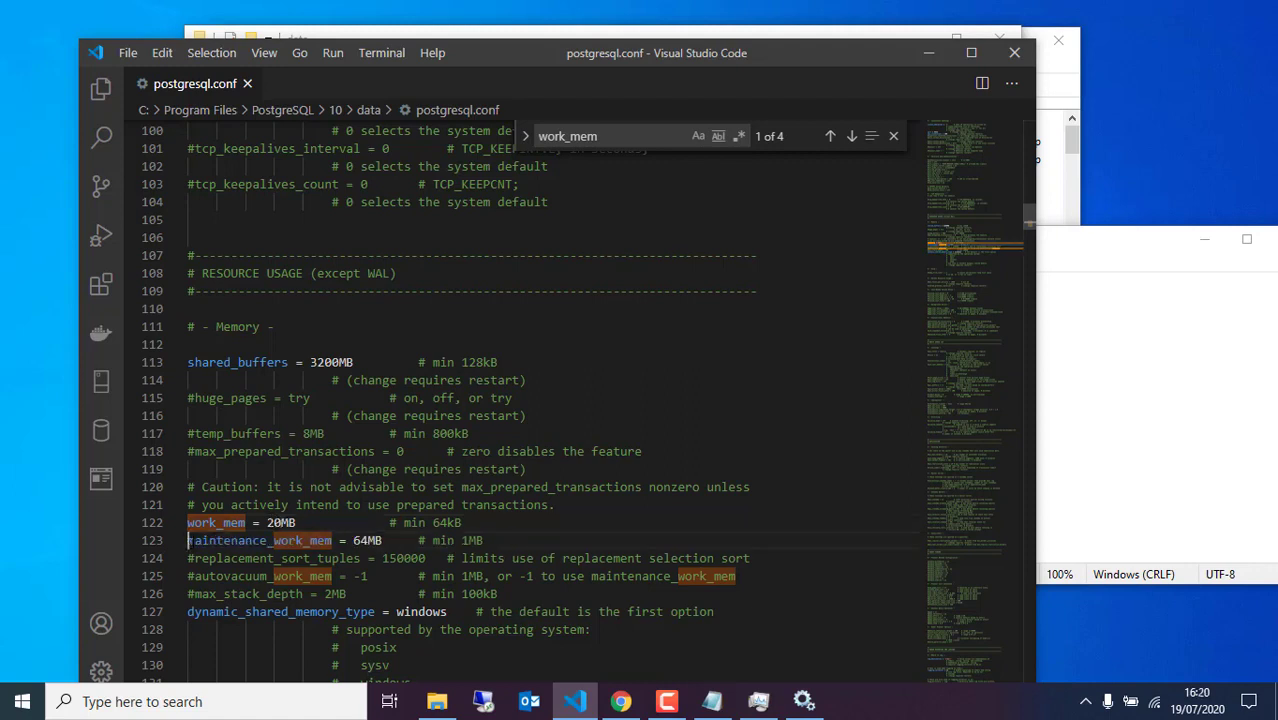
pyautogui.click(1259, 402)
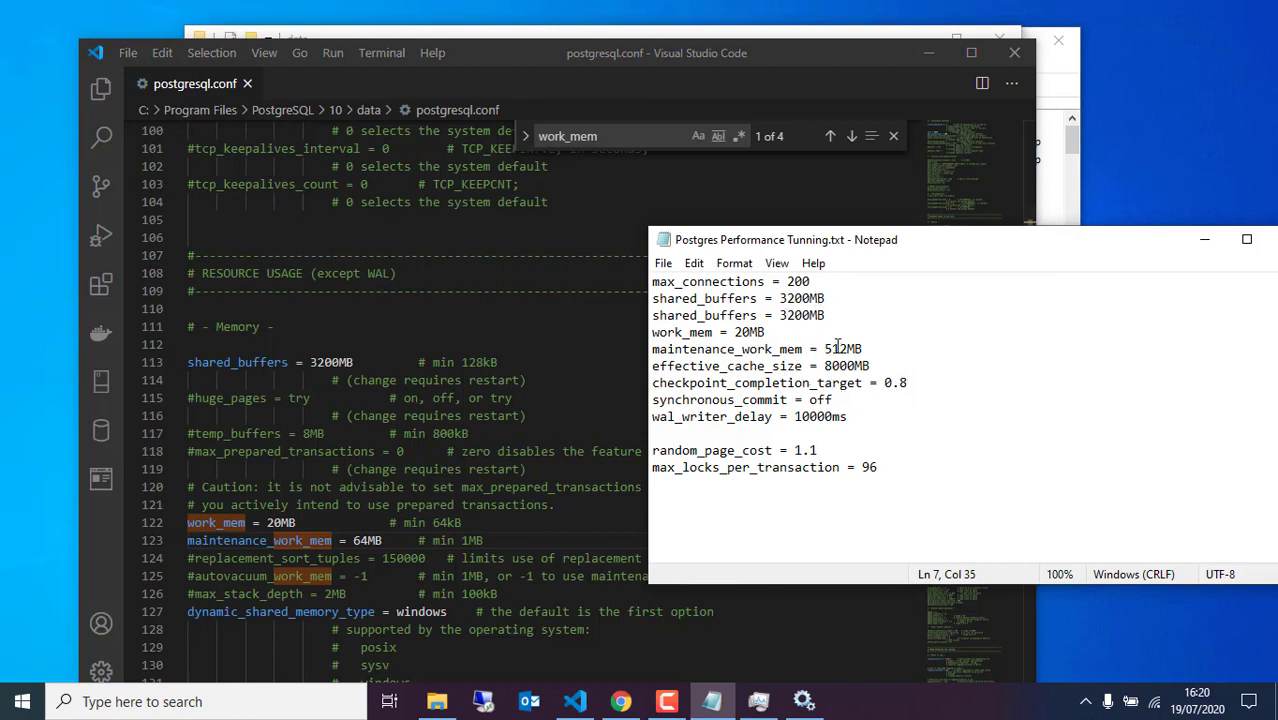
pyautogui.click(367, 541)
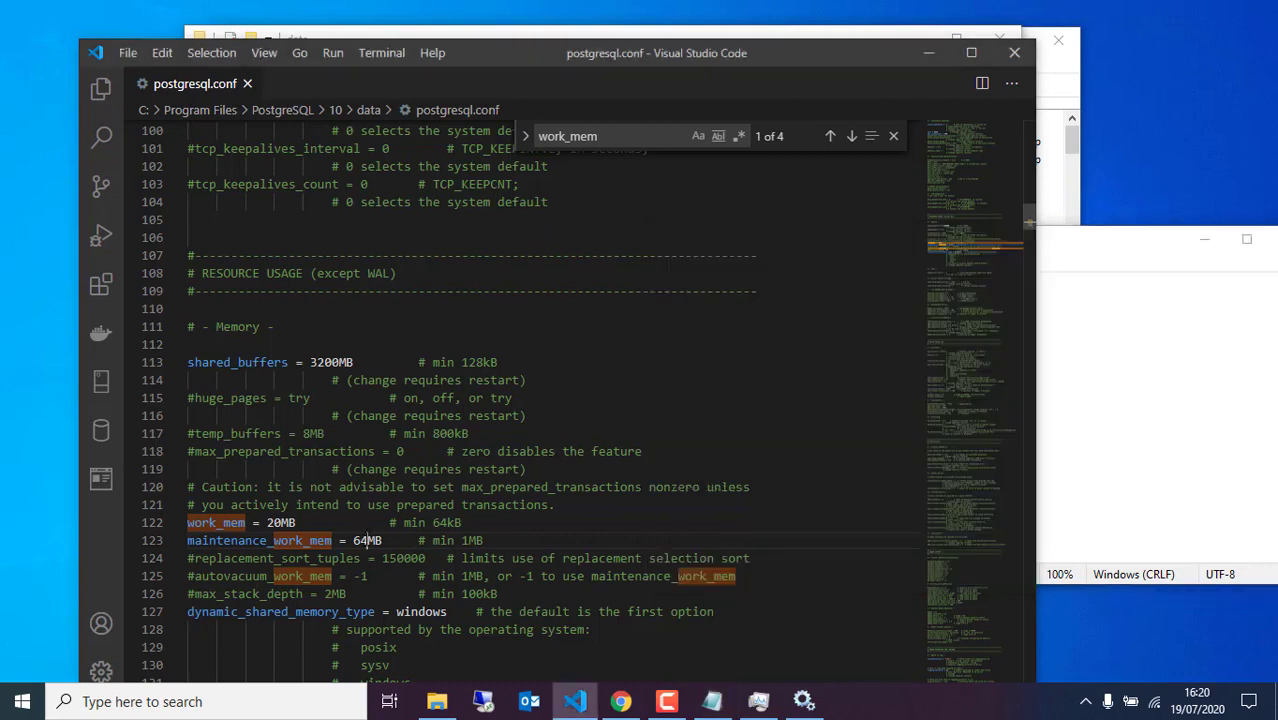
pyautogui.press('BackSpace')
pyautogui.press('BackSpace')
pyautogui.write('512')
pyautogui.click(482, 541)
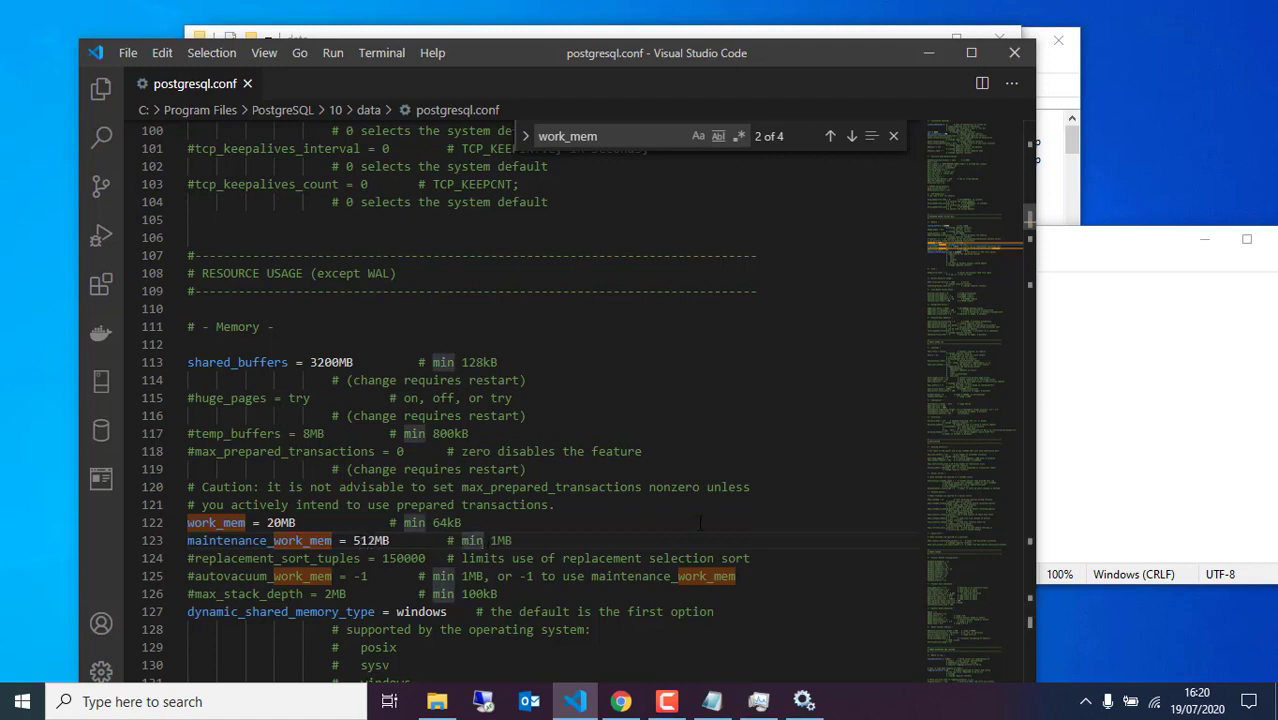
# Find effective_cache_size, uncomment line 315, and change its value from 4GB to 8GB
pyautogui.click(1097, 439)
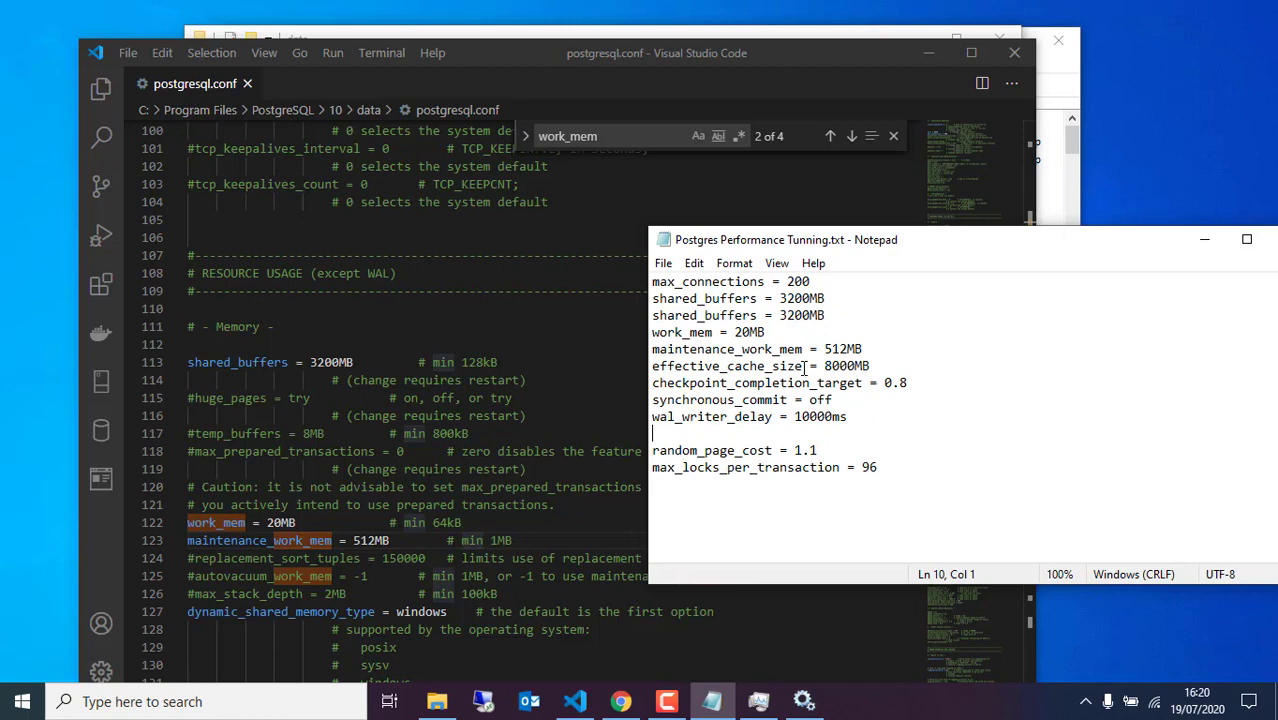
pyautogui.moveTo(804, 368); pyautogui.dragTo(632, 370)
pyautogui.hotkey('ctrl', 'c')
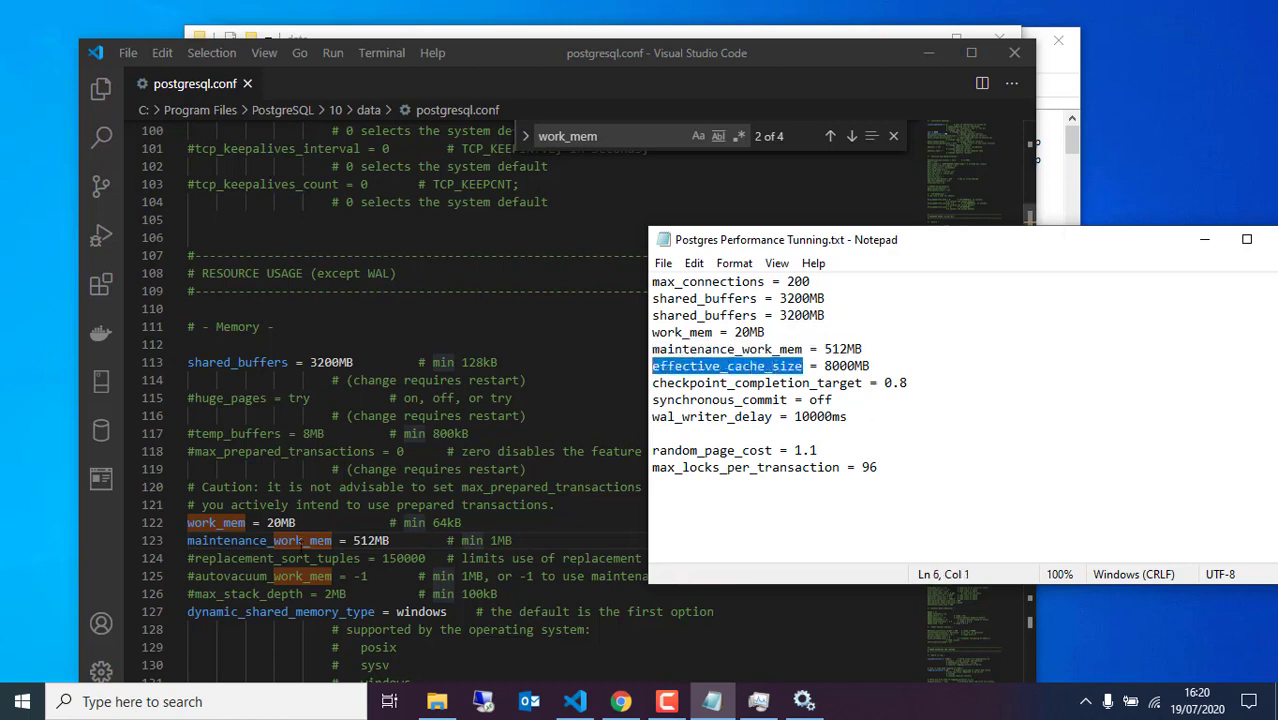
pyautogui.click(302, 487)
pyautogui.hotkey('ctrl', 'f')
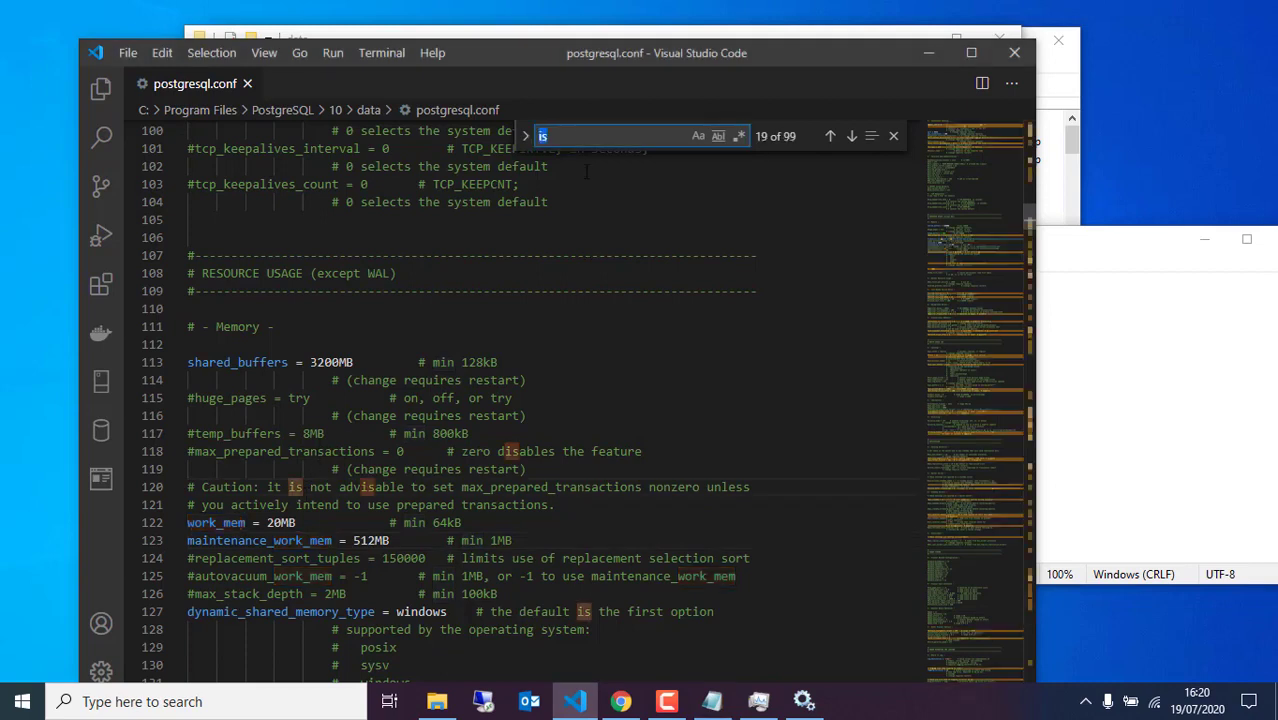
pyautogui.hotkey('ctrl', 'v')
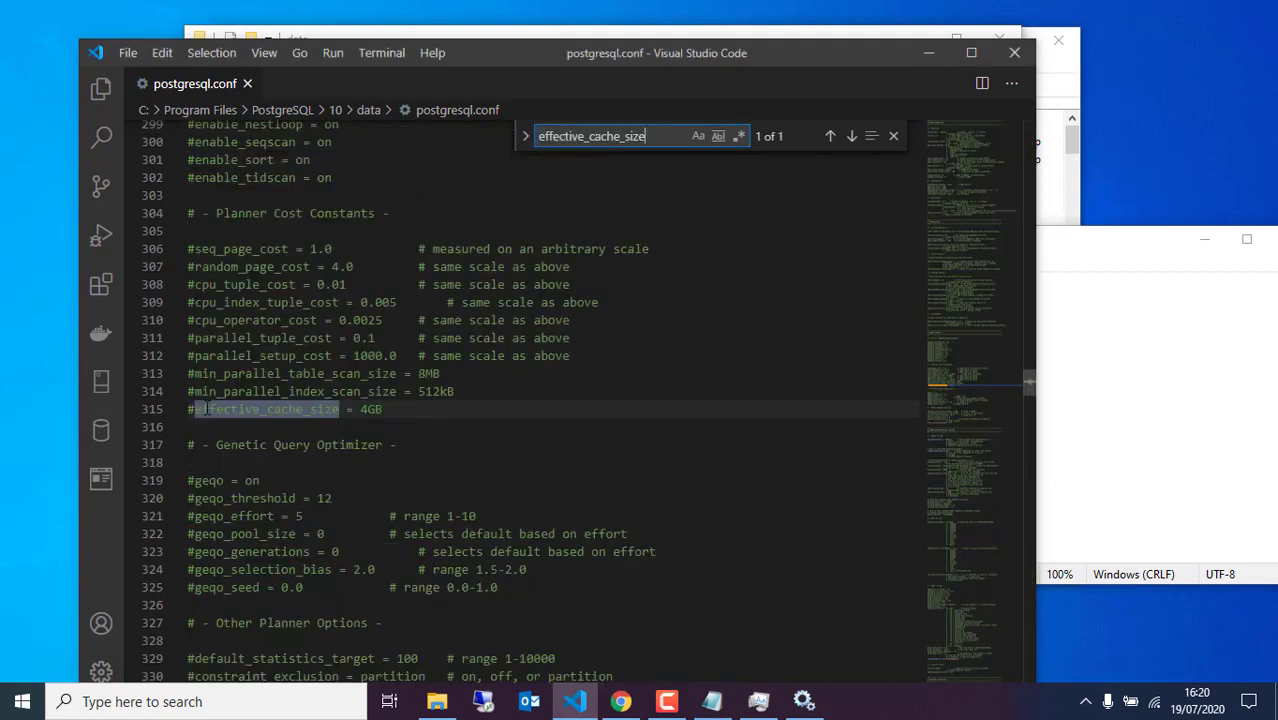
pyautogui.click(195, 410)
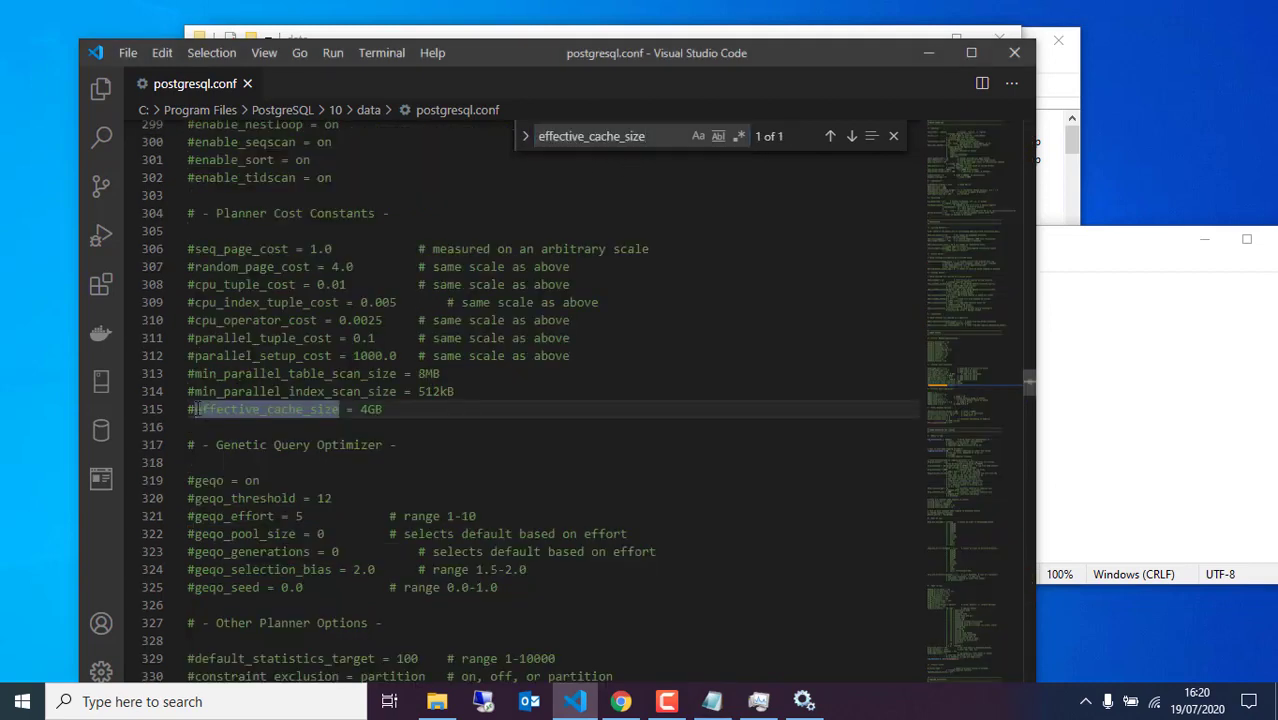
pyautogui.press('BackSpace')
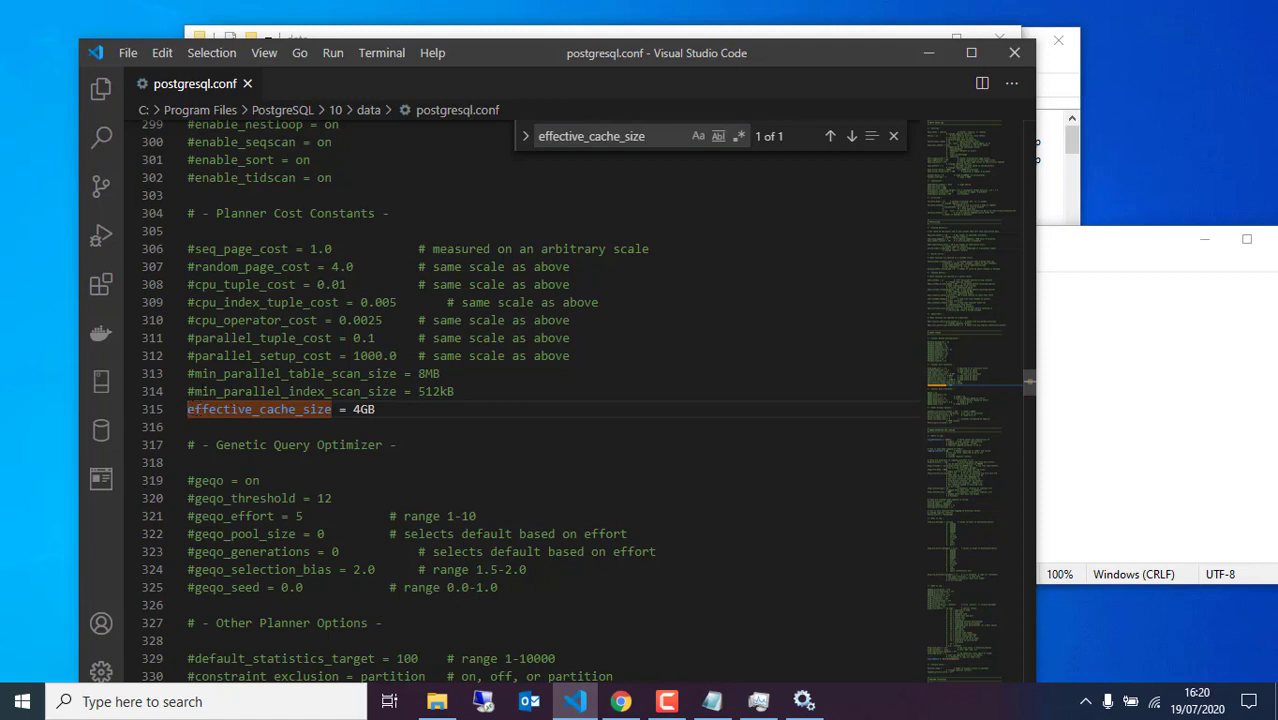
pyautogui.click(295, 410)
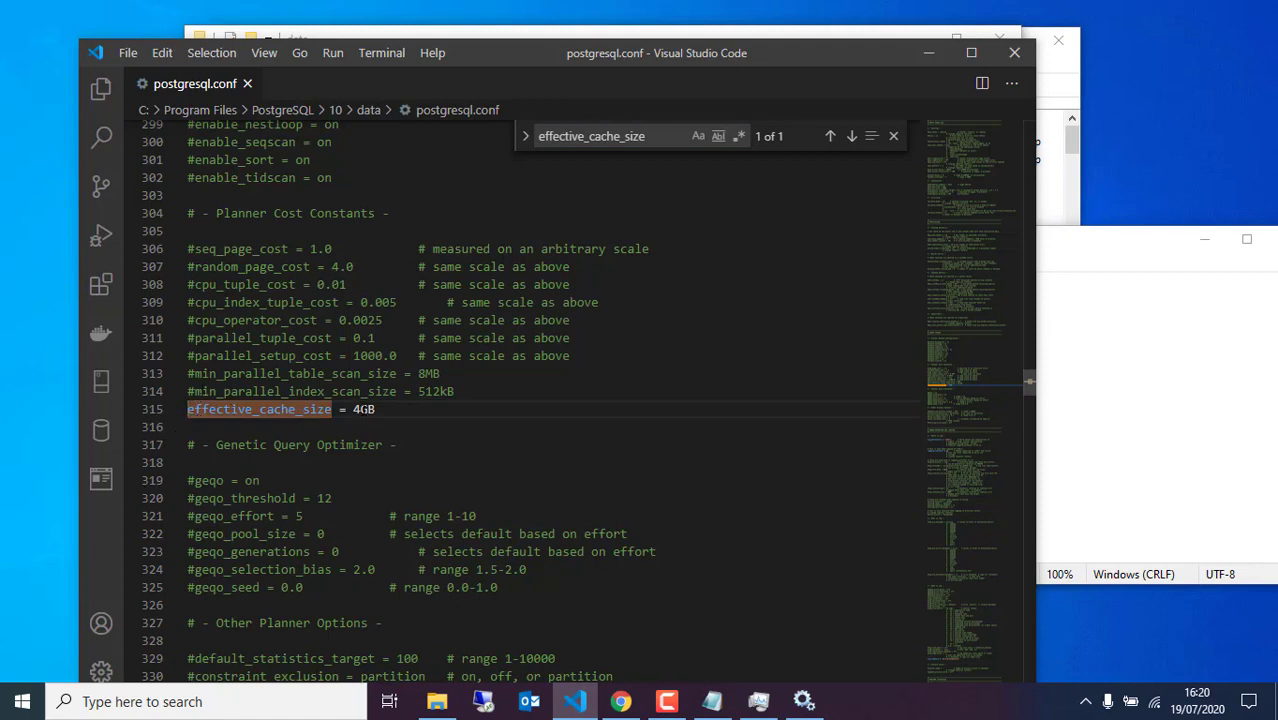
pyautogui.click(358, 410)
pyautogui.press('BackSpace')
pyautogui.write('8')
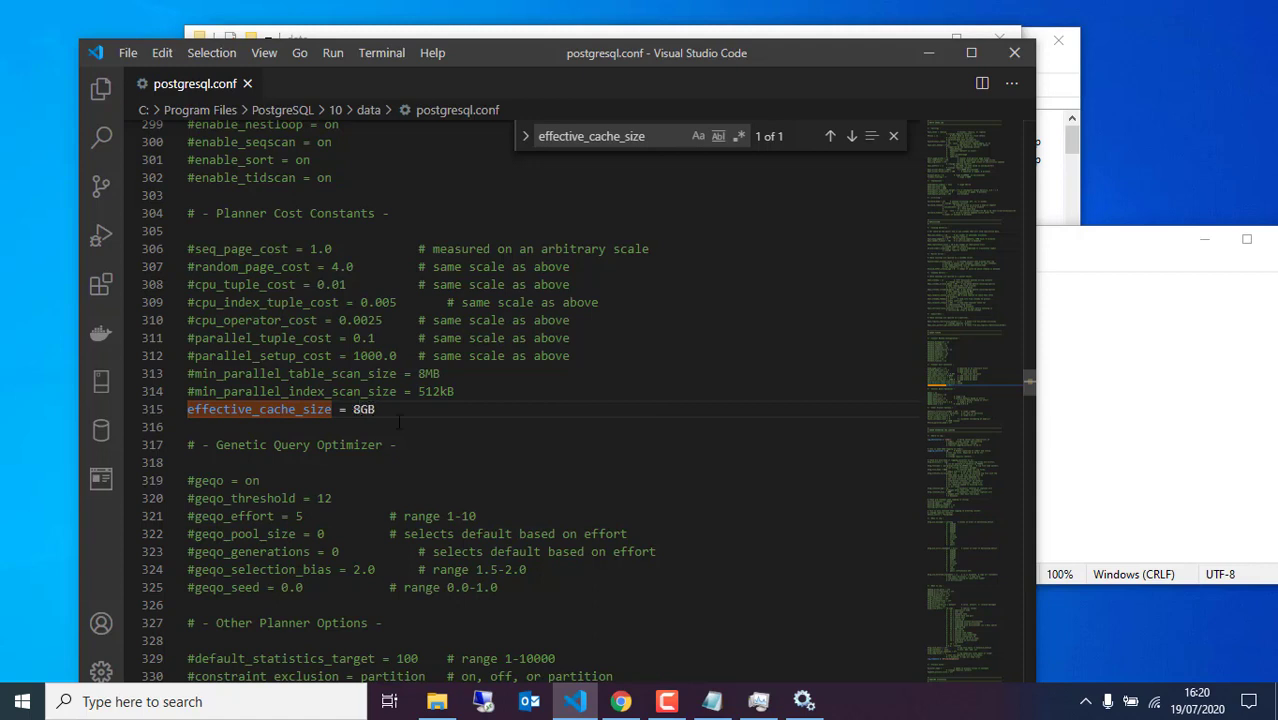
pyautogui.click(400, 422)
# Select the checkpoint_completion_target name in the tuning notes
pyautogui.click(1101, 466)
pyautogui.click(889, 366)
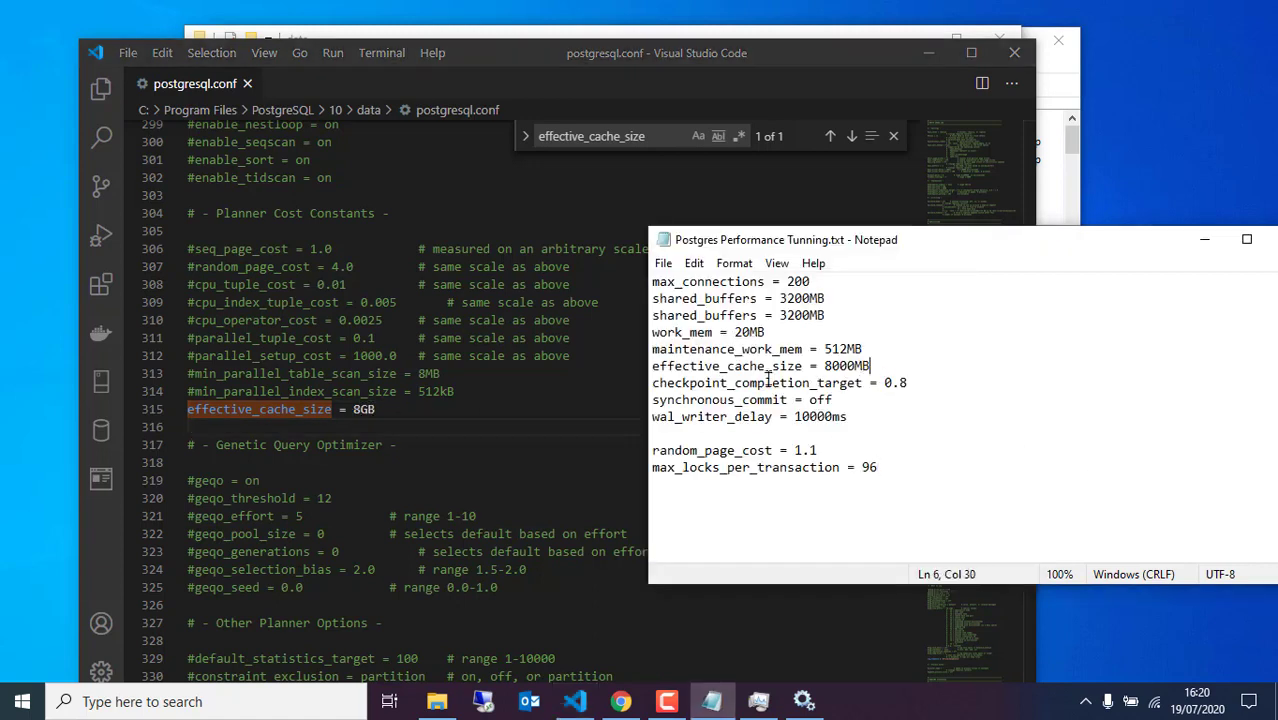
pyautogui.click(860, 383)
pyautogui.keyDown('shift'); pyautogui.click(652, 383); pyautogui.keyUp('shift')
pyautogui.hotkey('ctrl', 'c')
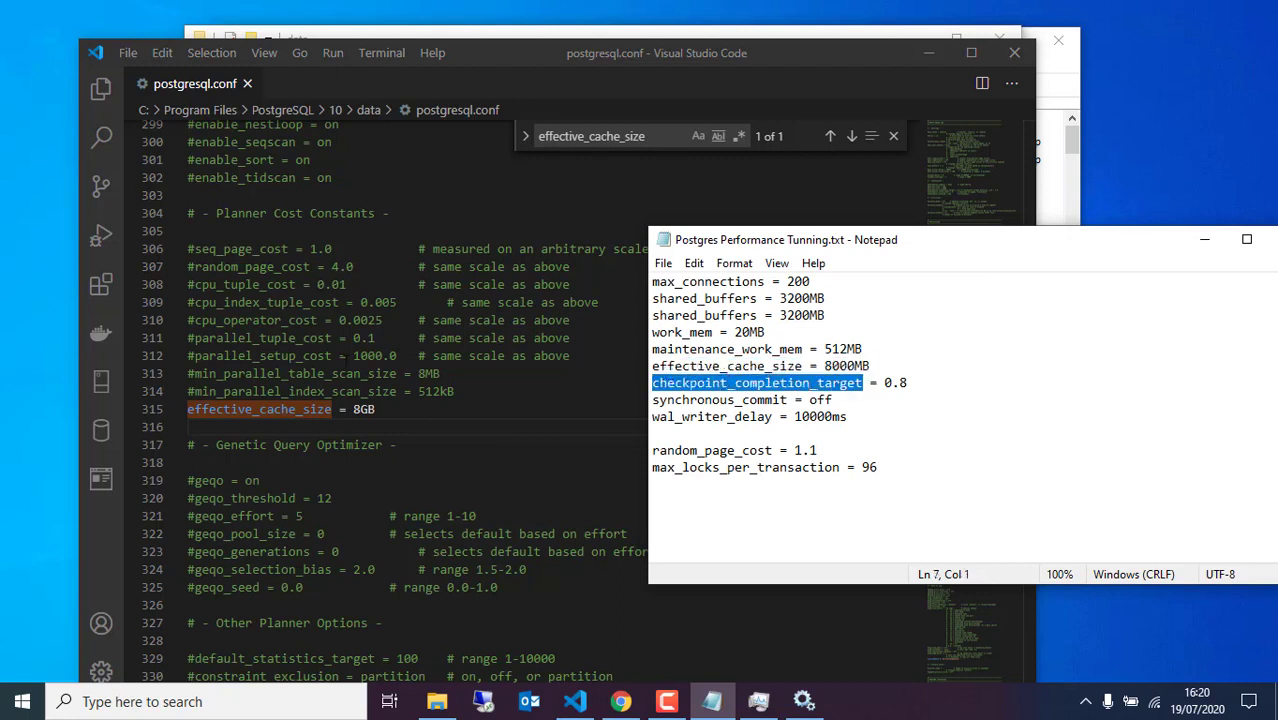
# Uncomment checkpoint_completion_target on line 211 of postgresql.conf and change it from 0.5 to 0.8
pyautogui.click(658, 190)
pyautogui.hotkey('ctrl', 'f')
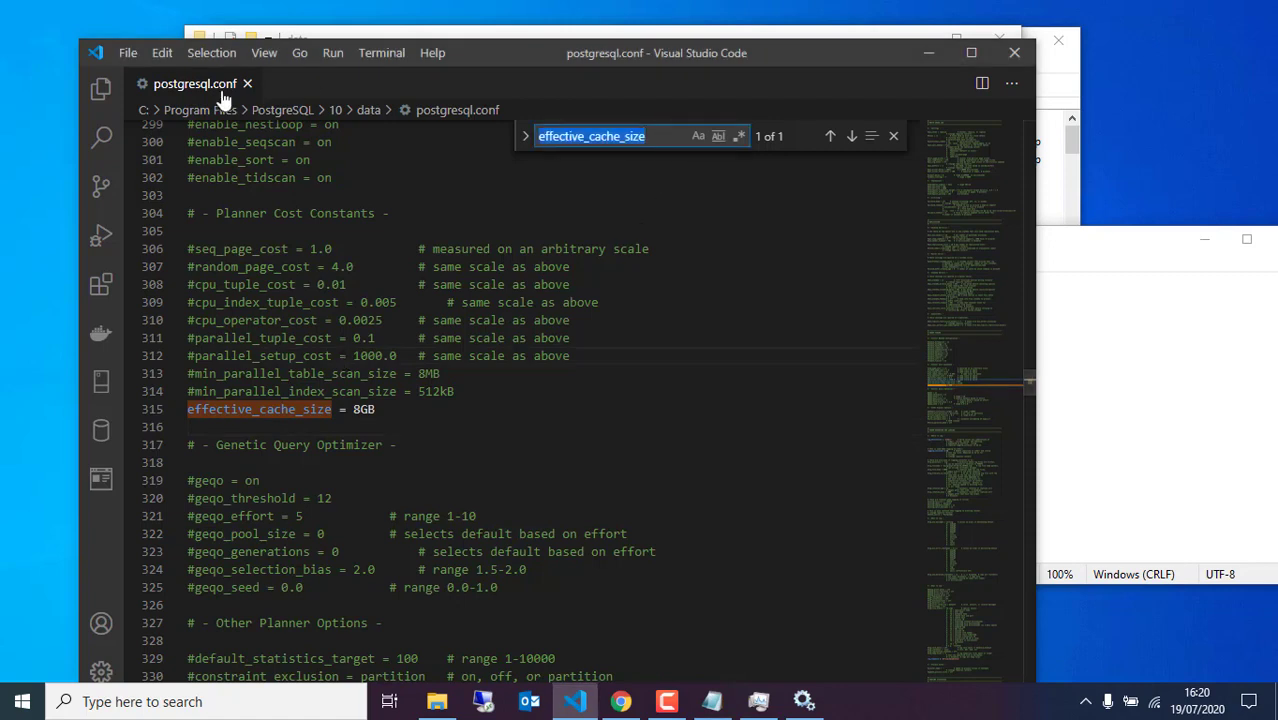
pyautogui.hotkey('ctrl', 'v')
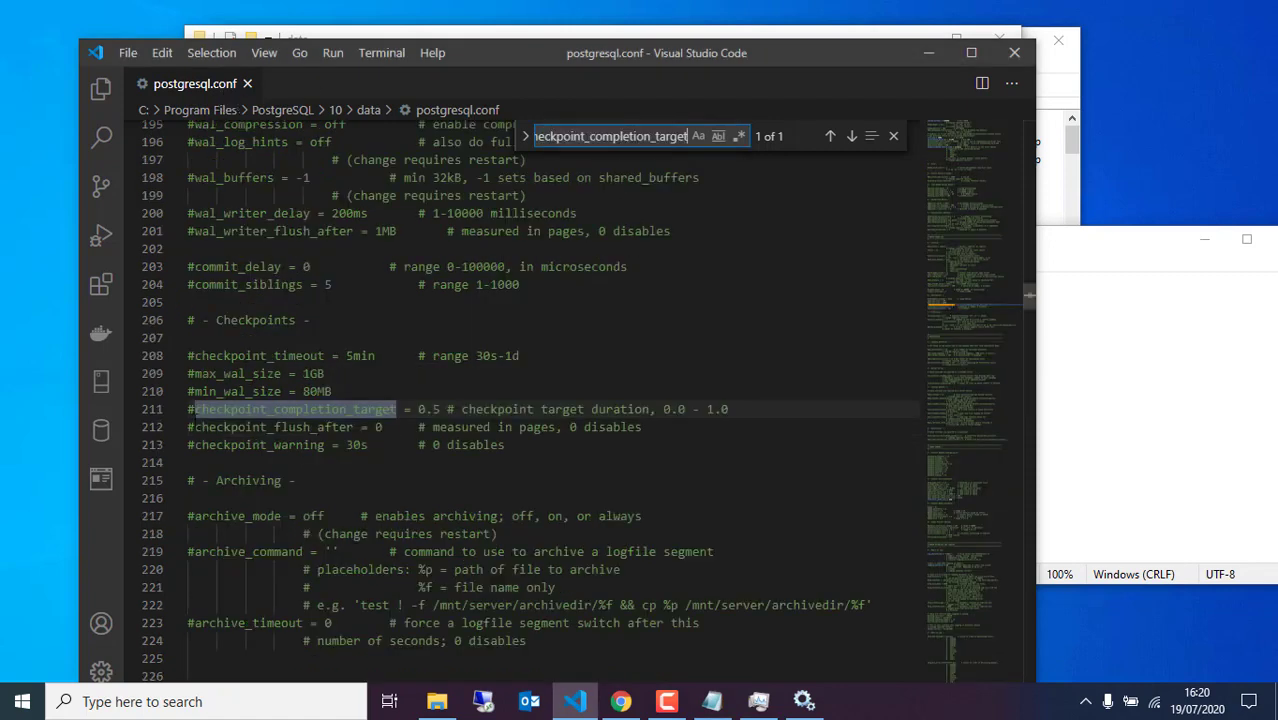
pyautogui.click(196, 409)
pyautogui.press('BackSpace')
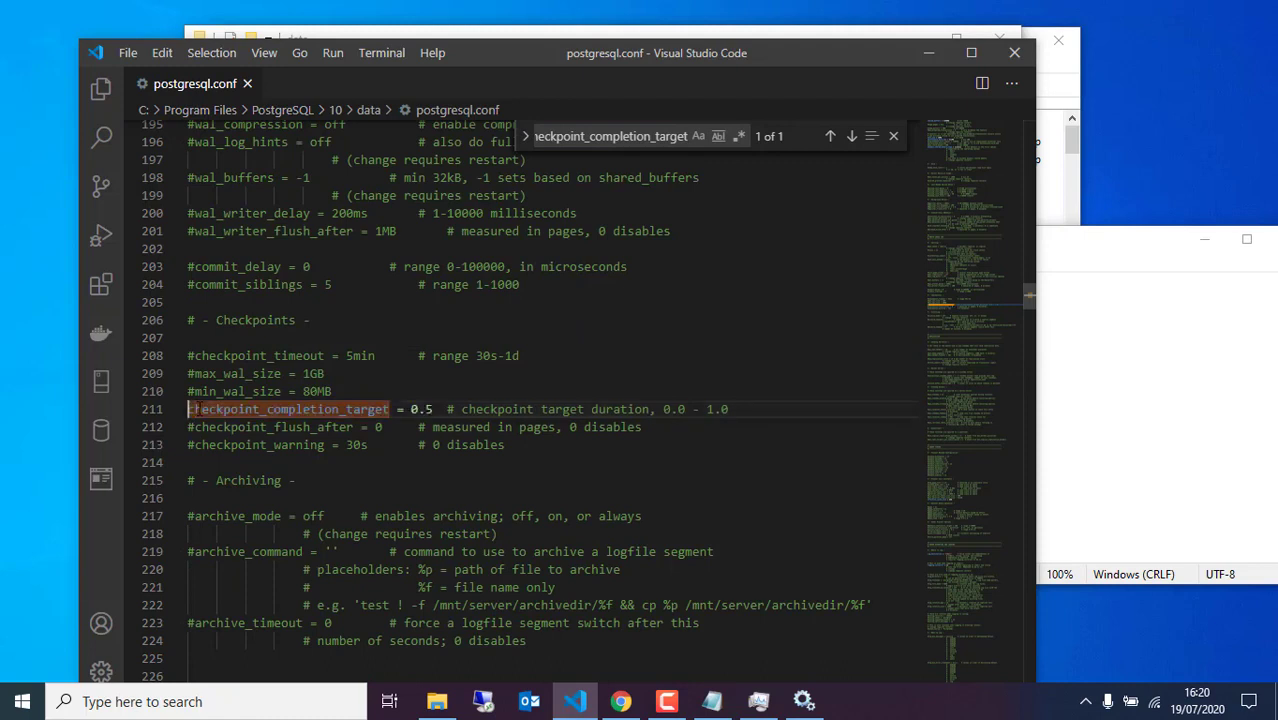
pyautogui.moveTo(435, 409); pyautogui.dragTo(410, 409)
pyautogui.write('0.8')
pyautogui.click(1110, 403)
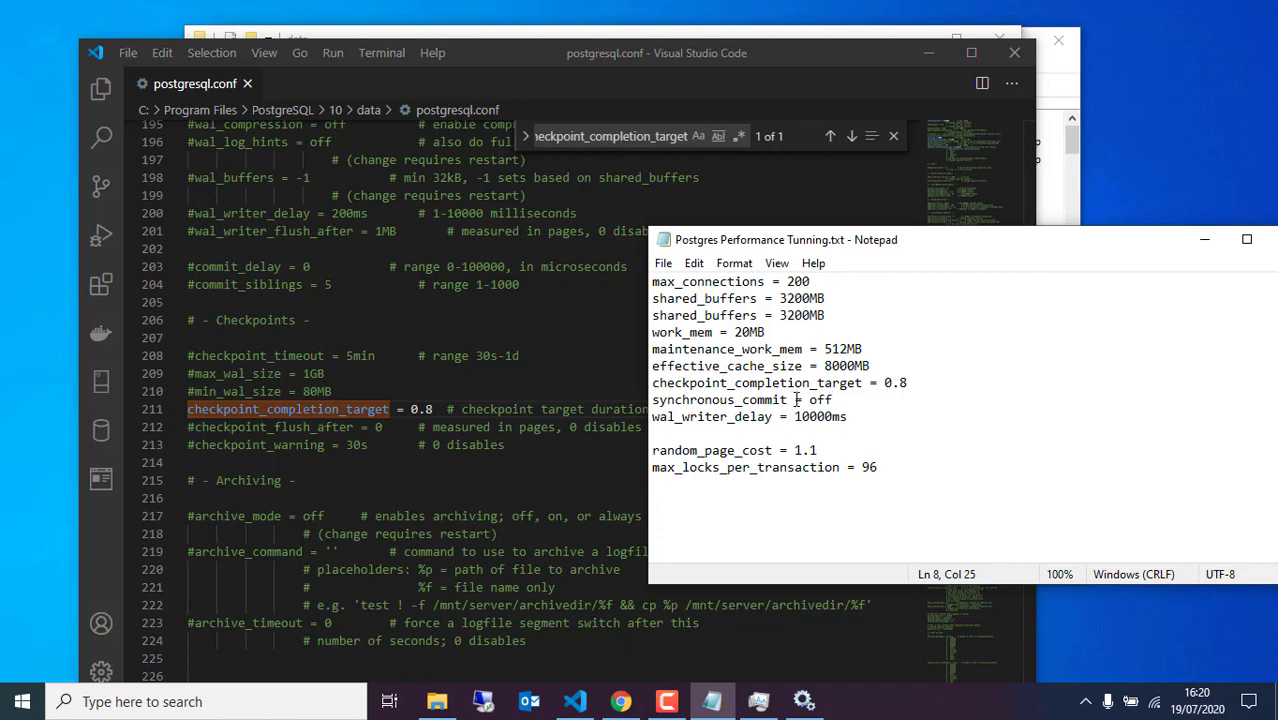
# Copy synchronous_commit from the notes, uncomment it on line 185 and switch it from on to off
pyautogui.moveTo(788, 399); pyautogui.dragTo(653, 399)
pyautogui.hotkey('ctrl', 'c')
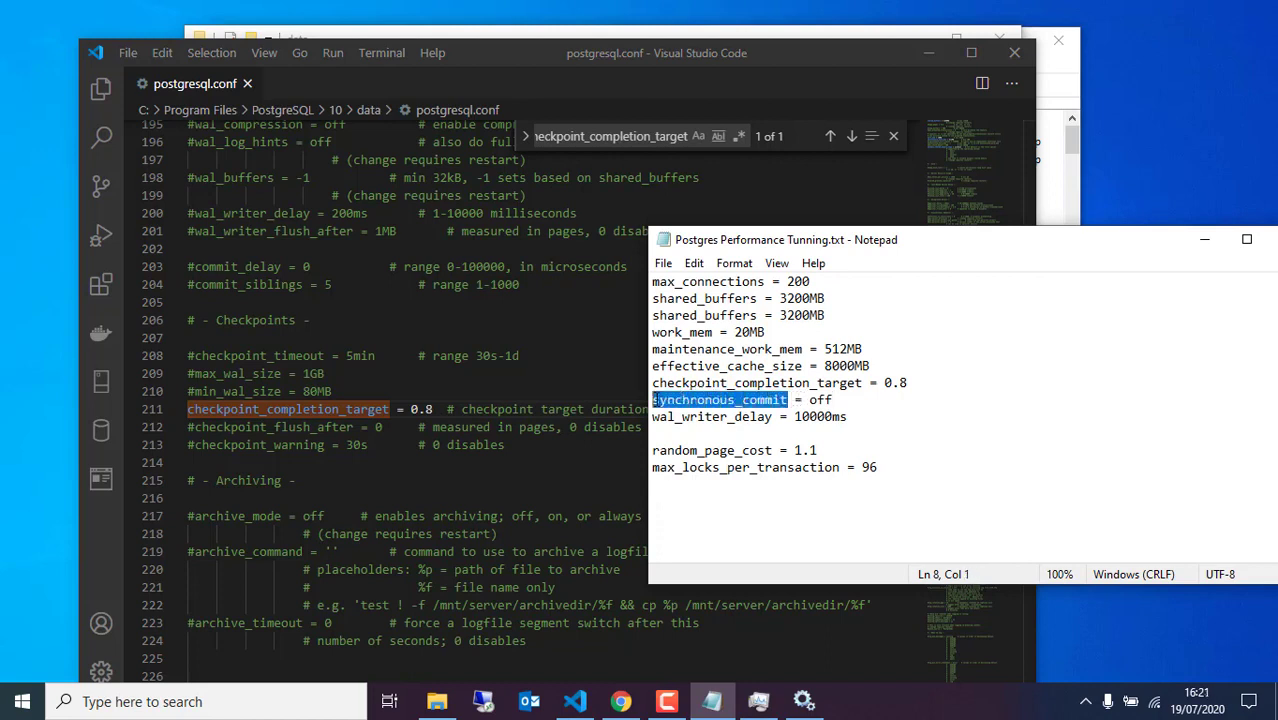
pyautogui.click(485, 355)
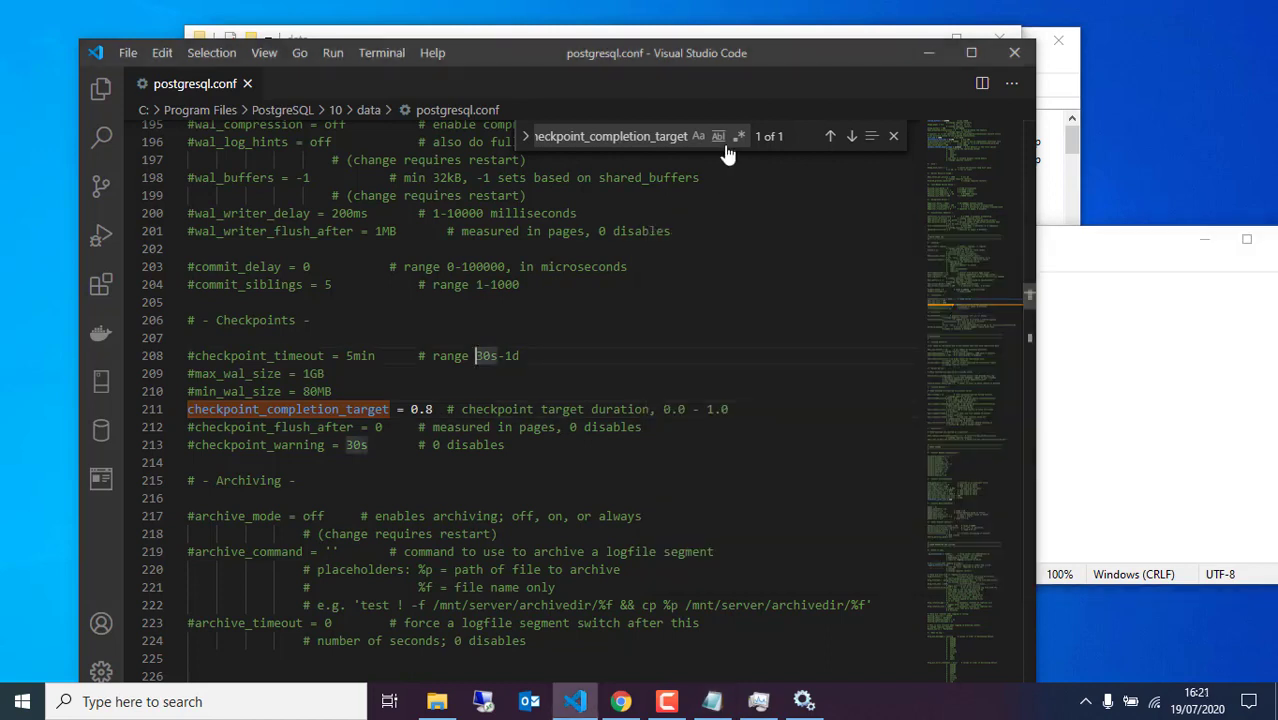
pyautogui.click(680, 137)
pyautogui.hotkey('ctrl', 'a')
pyautogui.hotkey('ctrl', 'v')
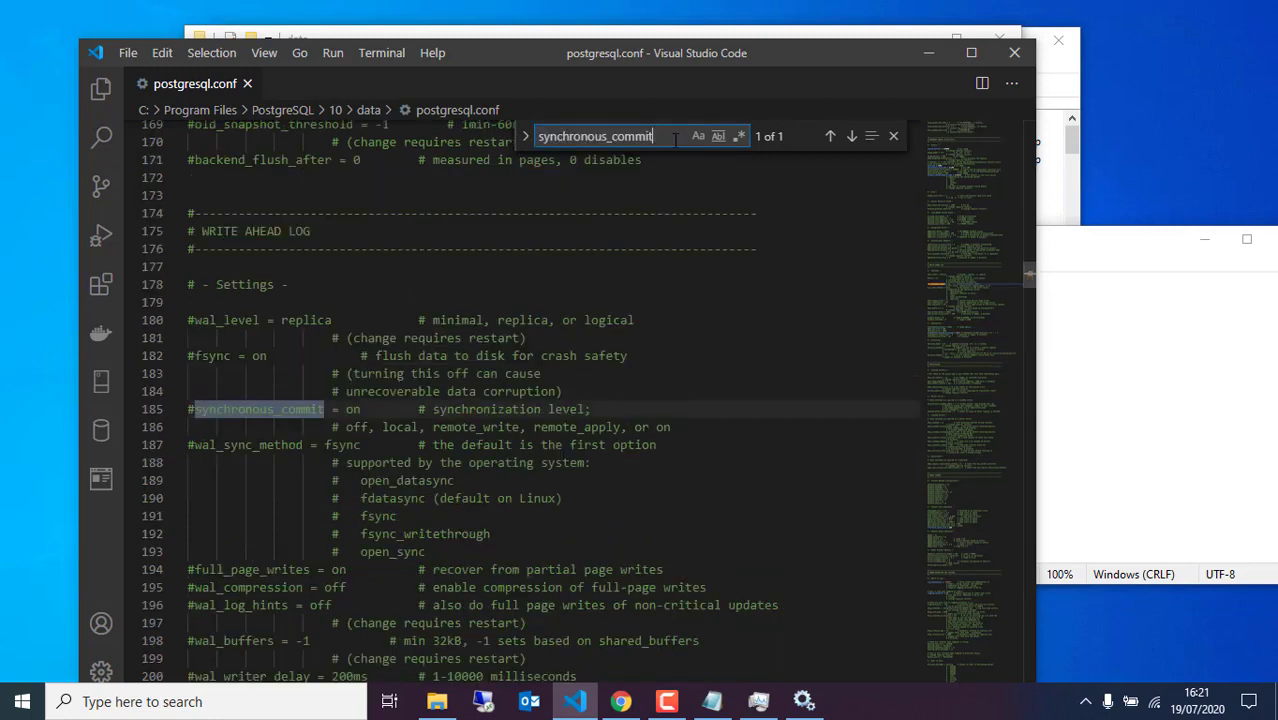
pyautogui.click(196, 409)
pyautogui.press('BackSpace')
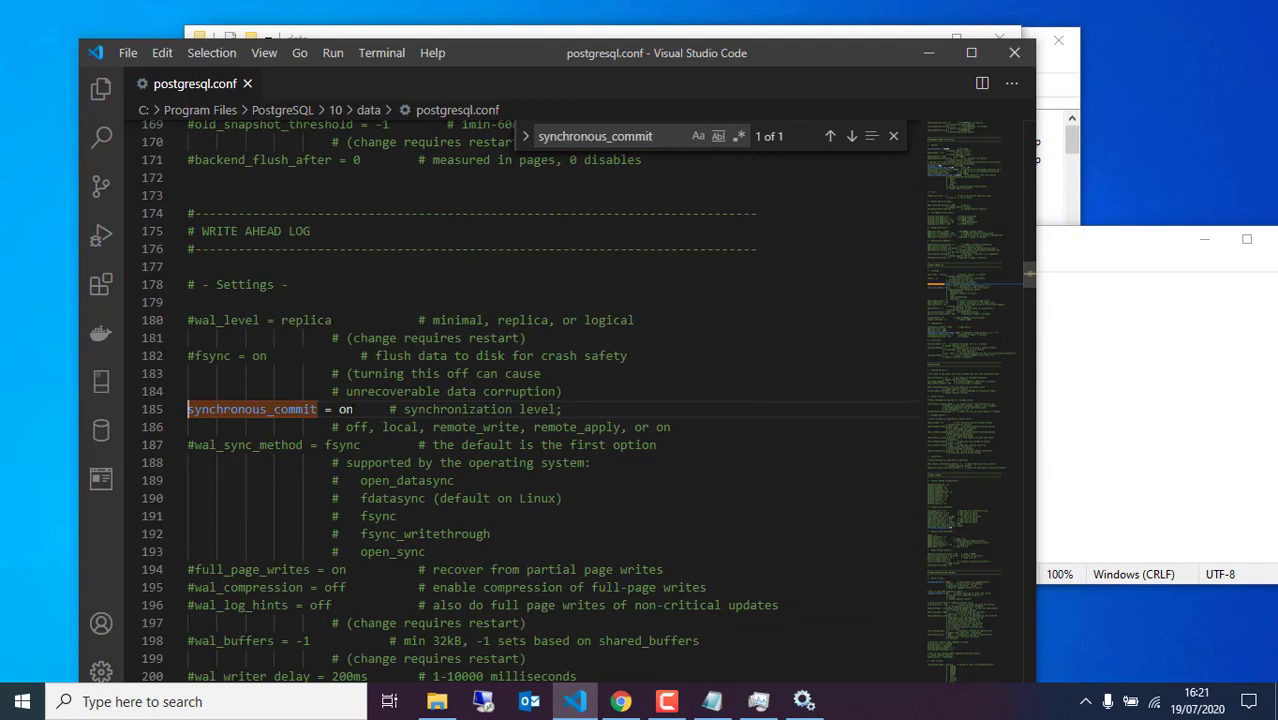
pyautogui.press('BackSpace')
pyautogui.write('ff')
pyautogui.click(417, 373)
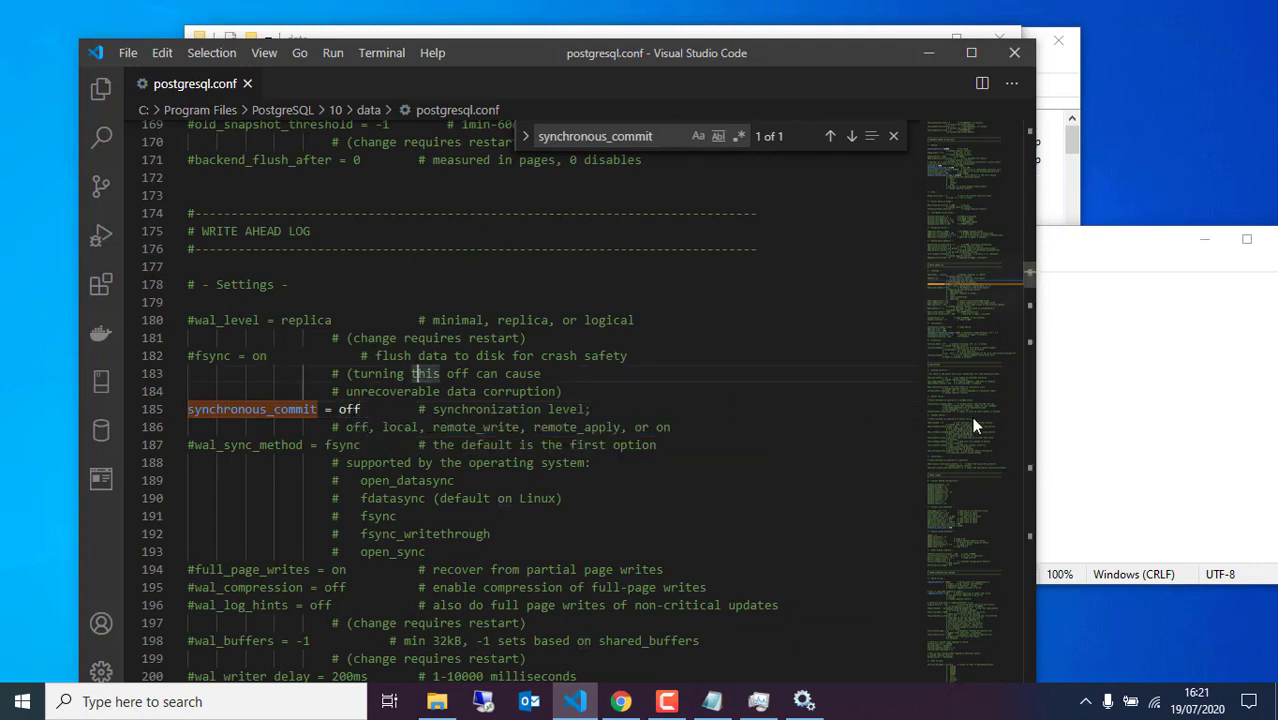
pyautogui.click(1153, 436)
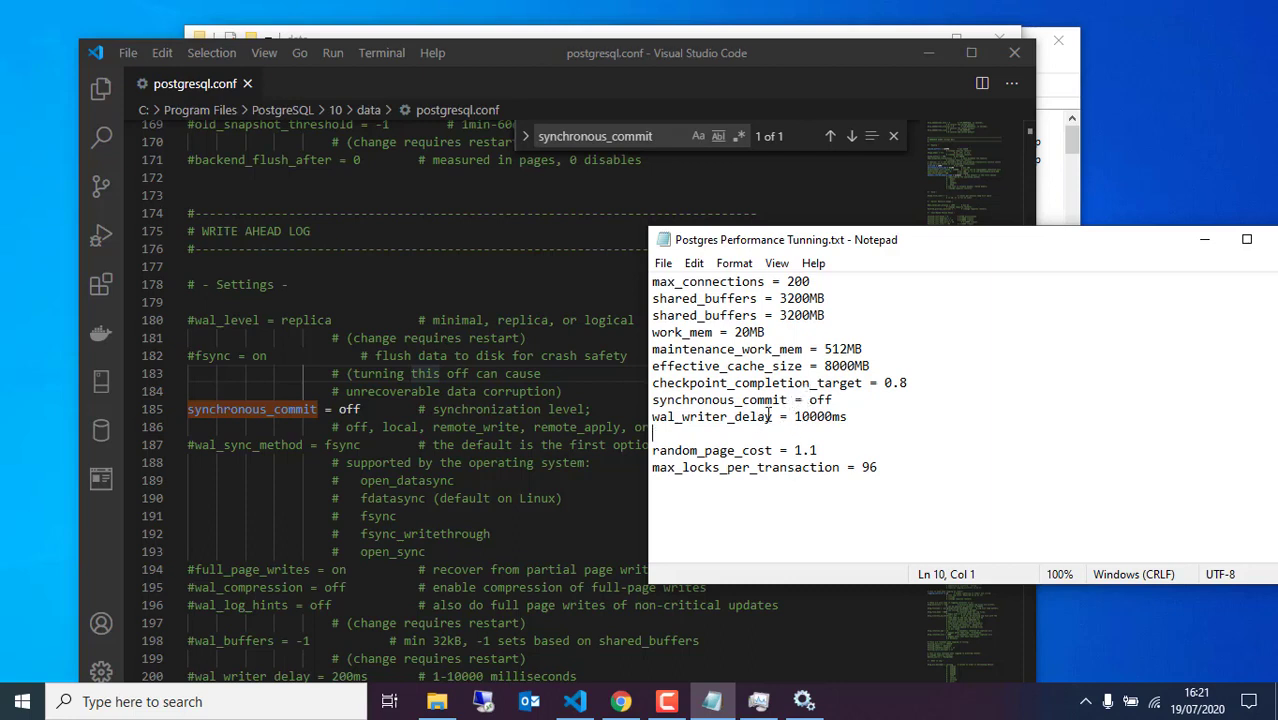
# Uncomment wal_writer_delay on line 200 of postgresql.conf and set it to 10000ms instead of 200ms
pyautogui.moveTo(773, 416); pyautogui.dragTo(651, 417)
pyautogui.hotkey('ctrl', 'c')
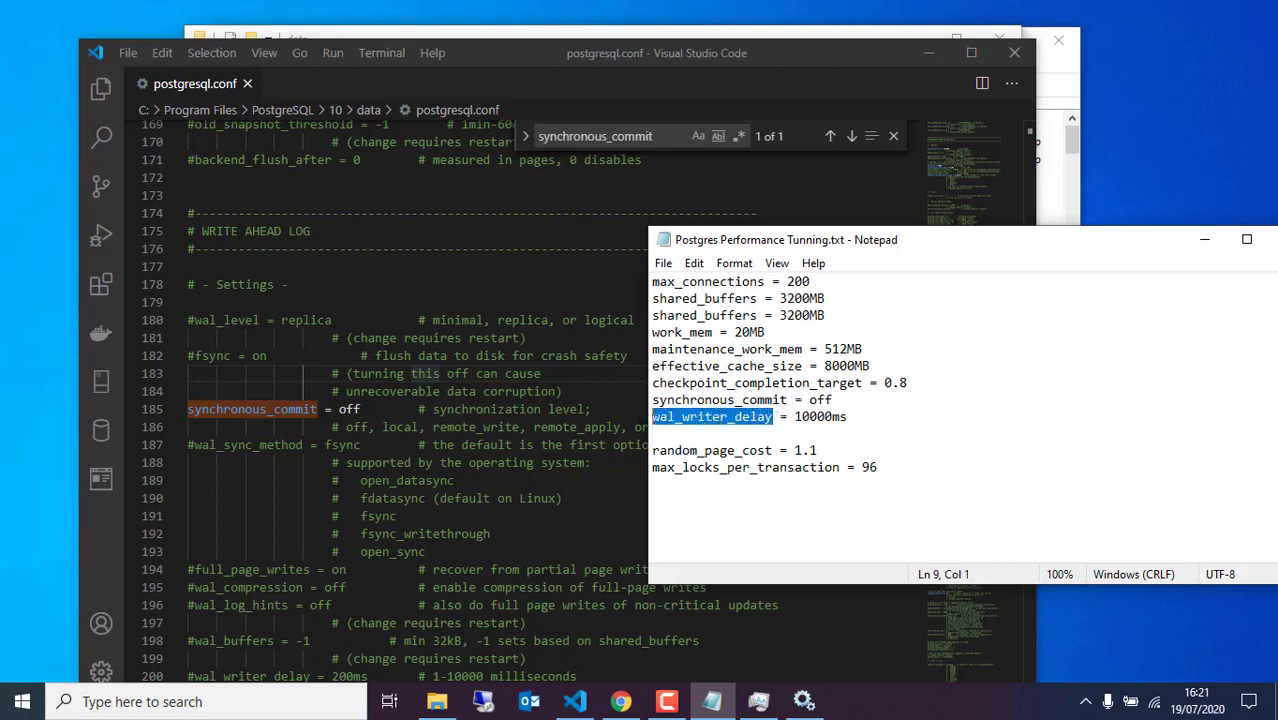
pyautogui.click(482, 409)
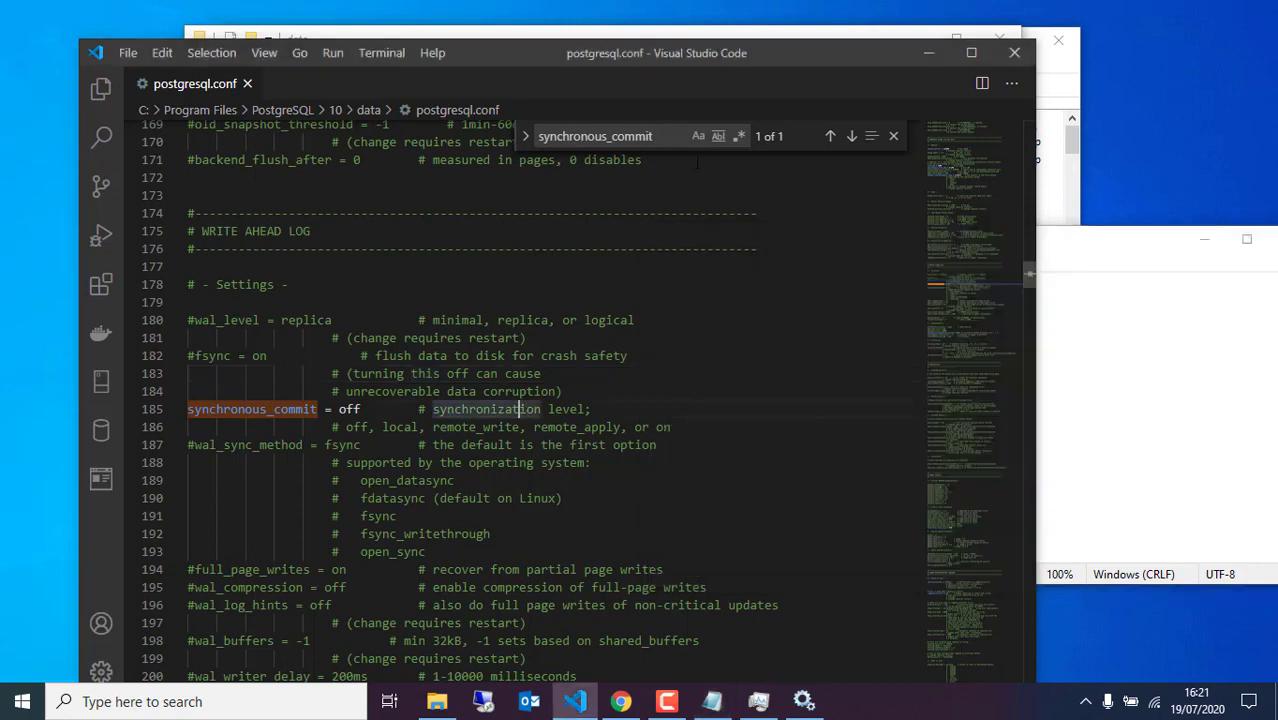
pyautogui.click(663, 139)
pyautogui.hotkey('ctrl', 'a')
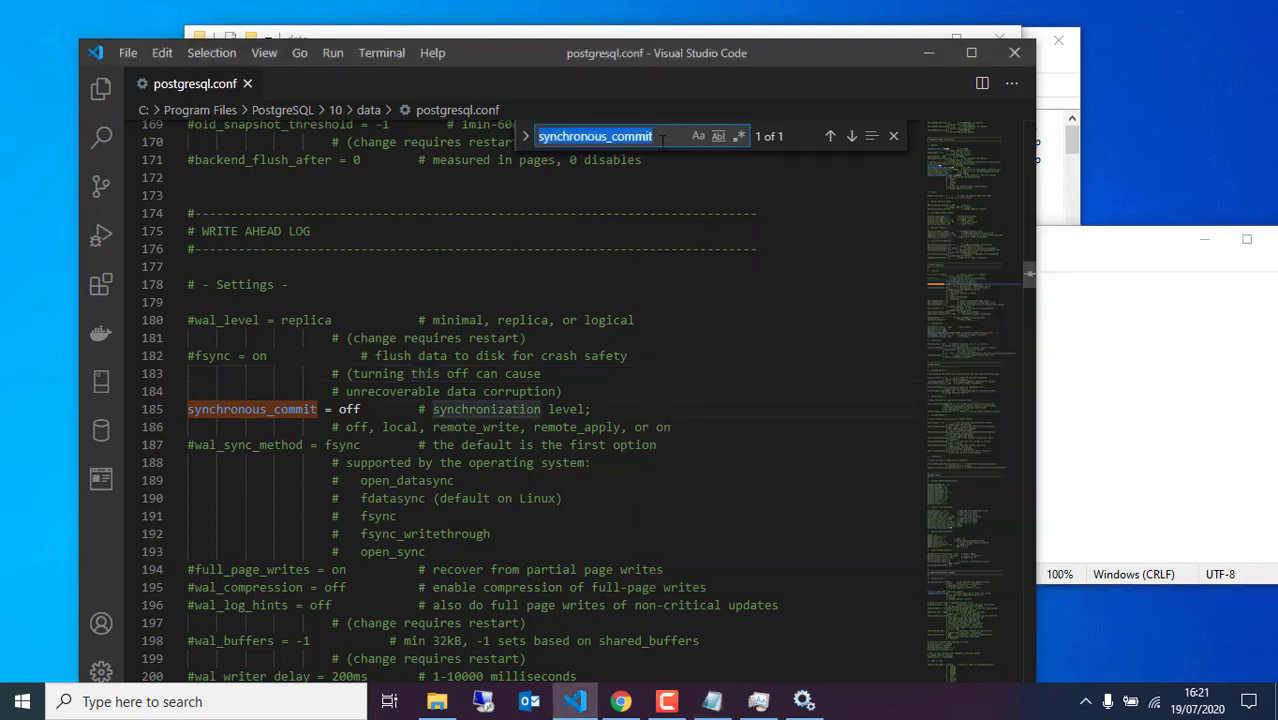
pyautogui.hotkey('ctrl', 'v')
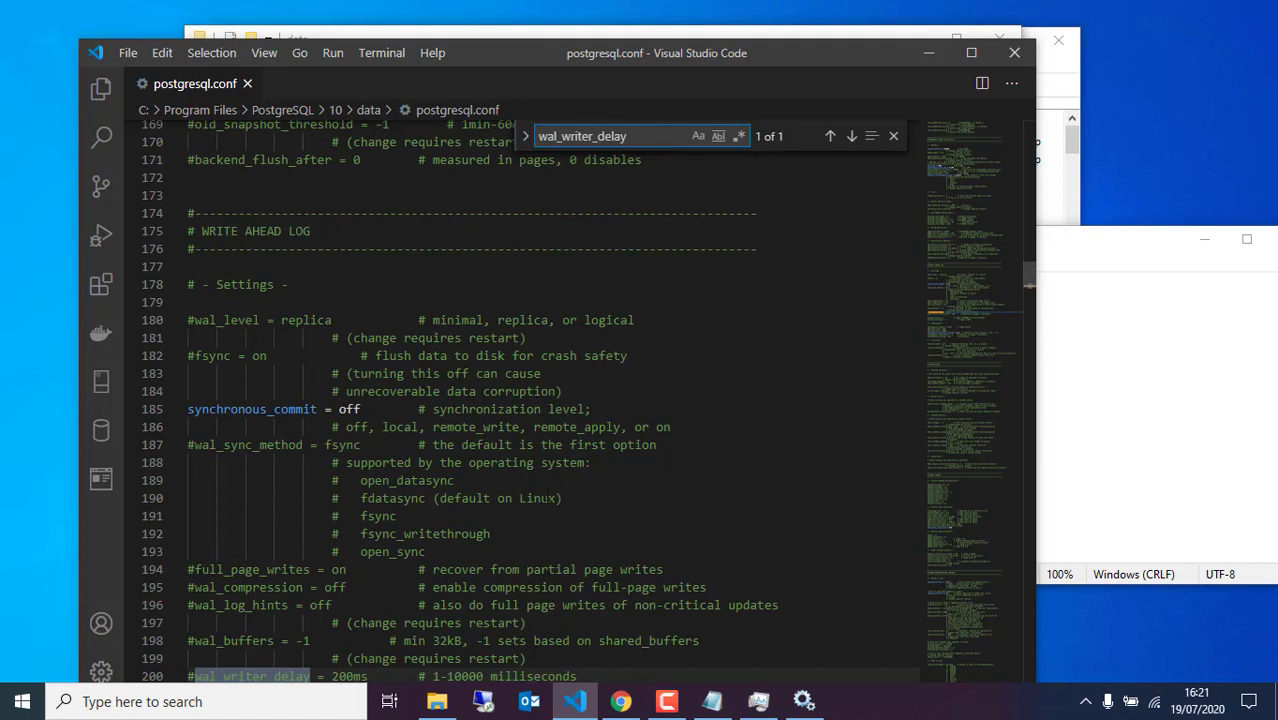
pyautogui.scroll(-2, 282, 603)
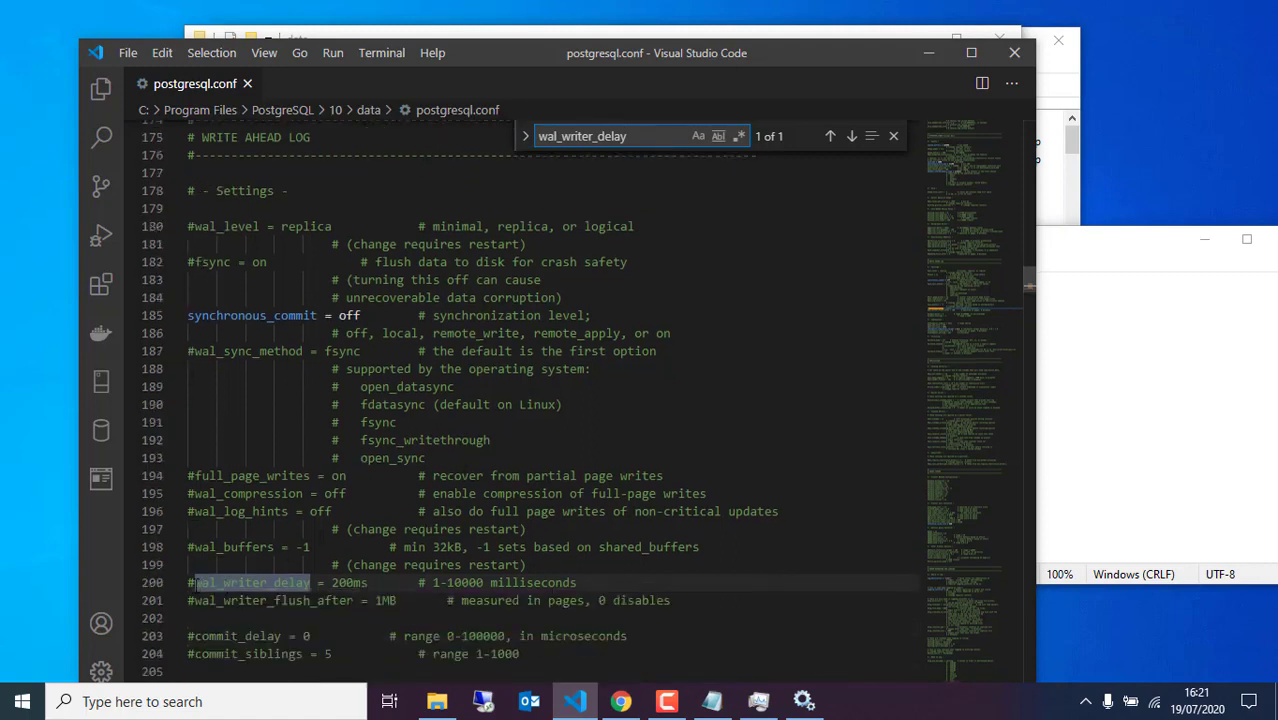
pyautogui.click(195, 583)
pyautogui.press('BackSpace')
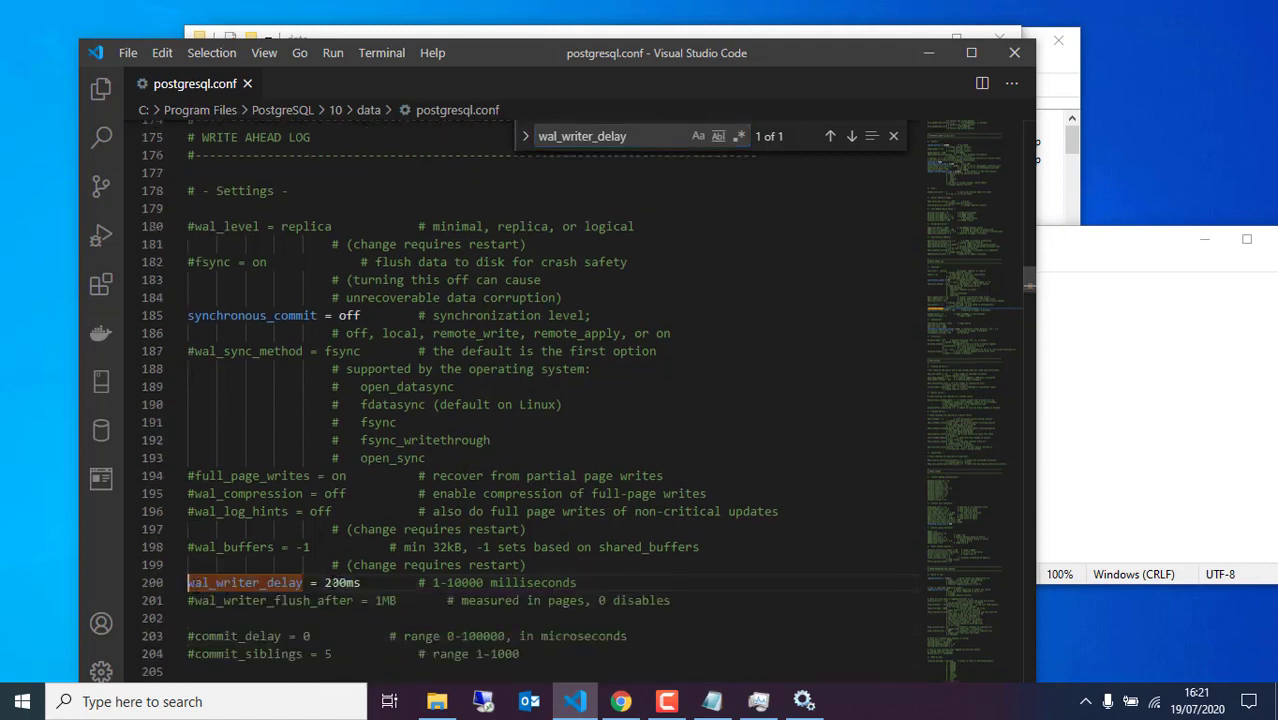
pyautogui.doubleClick(330, 582)
pyautogui.write('10000ms')
pyautogui.click(1177, 441)
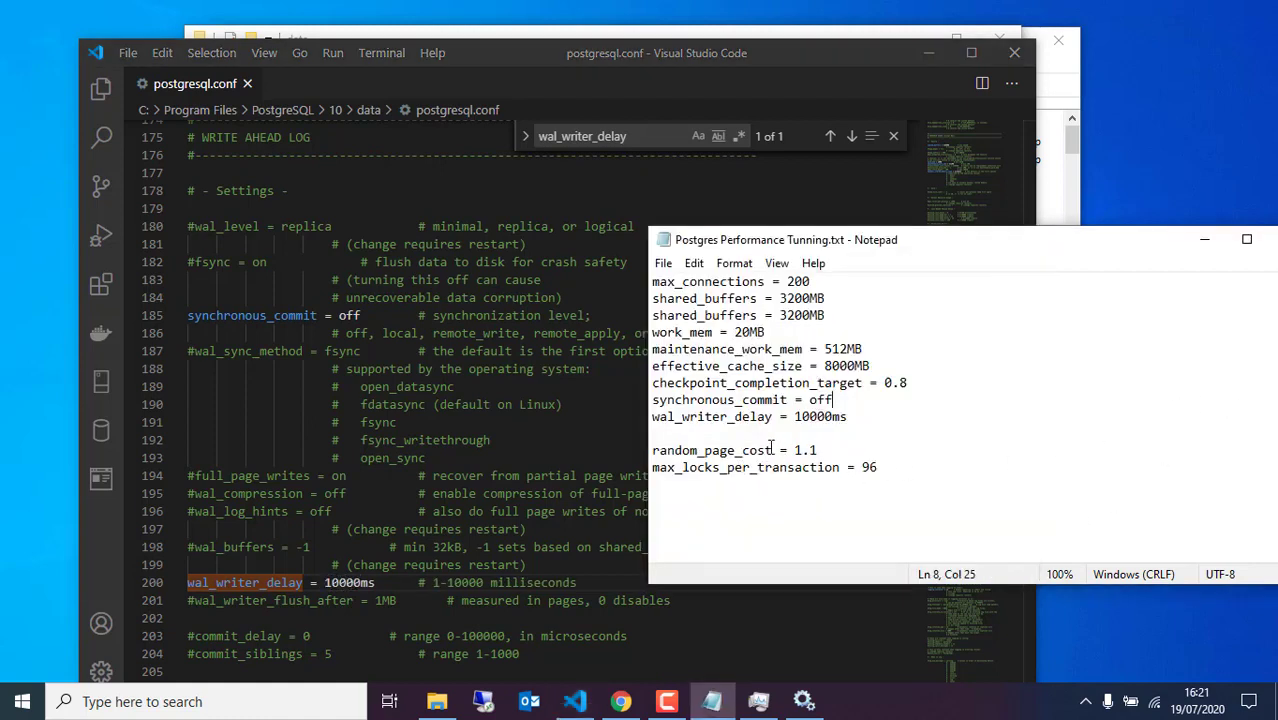
pyautogui.moveTo(773, 450); pyautogui.dragTo(632, 450)
pyautogui.hotkey('ctrl', 'c')
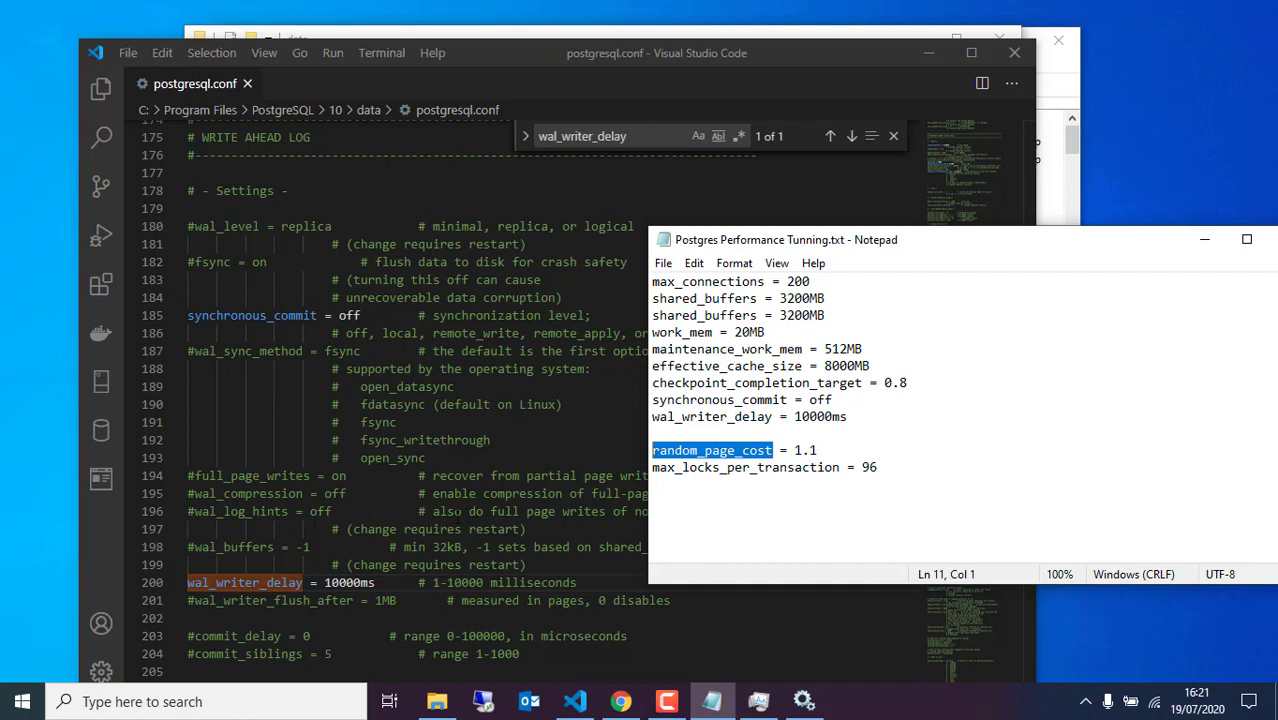
# Search postgresql.conf for the random_page_cost setting copied from the tuning notes
pyautogui.click(426, 529)
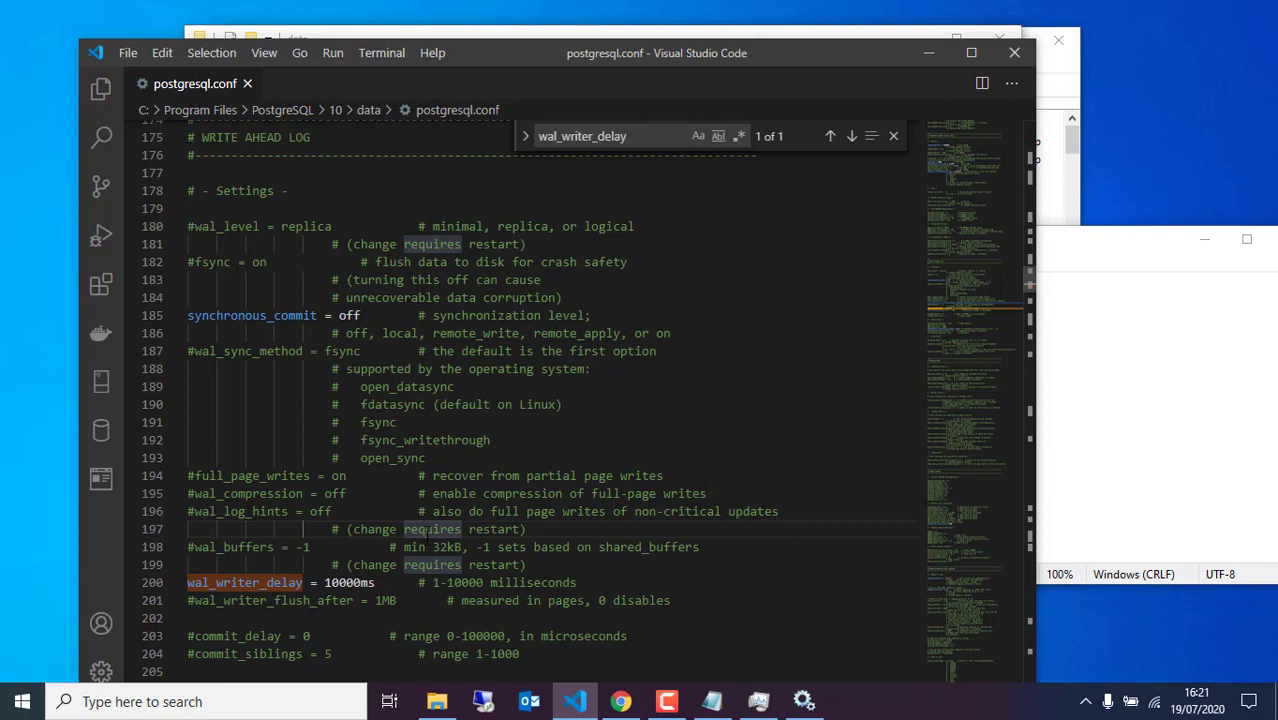
pyautogui.click(1131, 437)
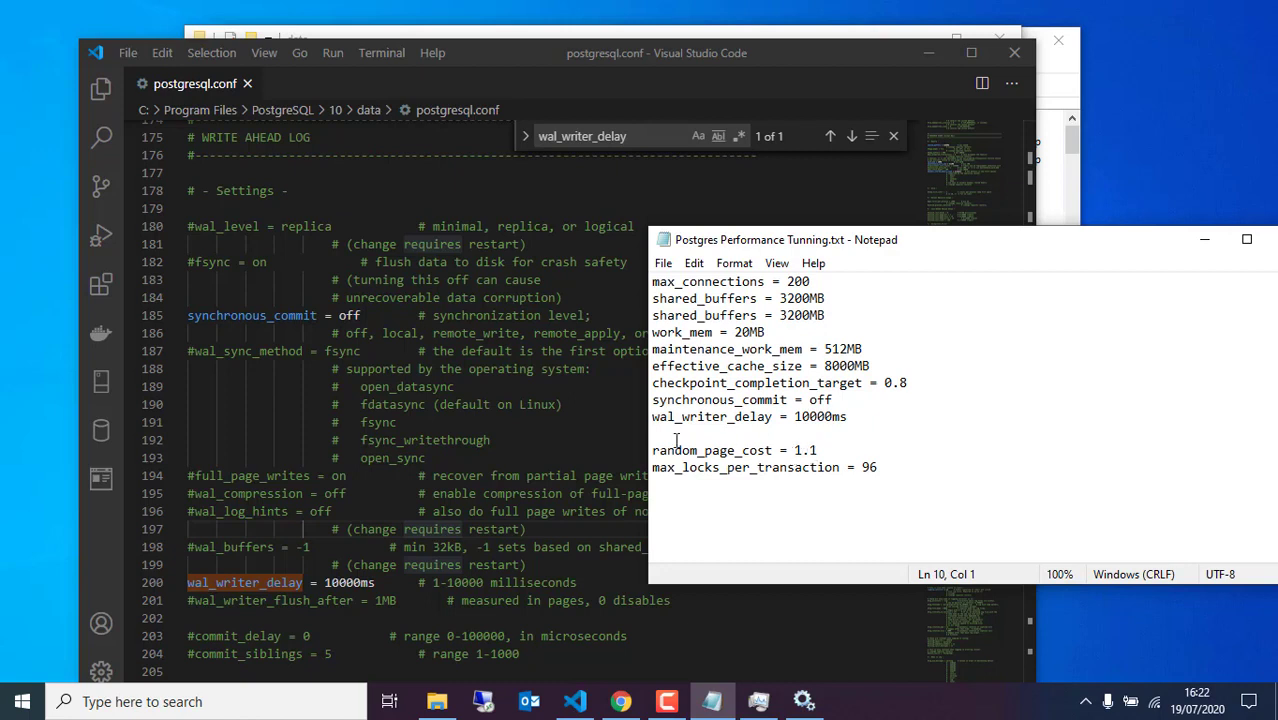
pyautogui.hotkey('alt', 'Tab')
pyautogui.hotkey('ctrl', 'f')
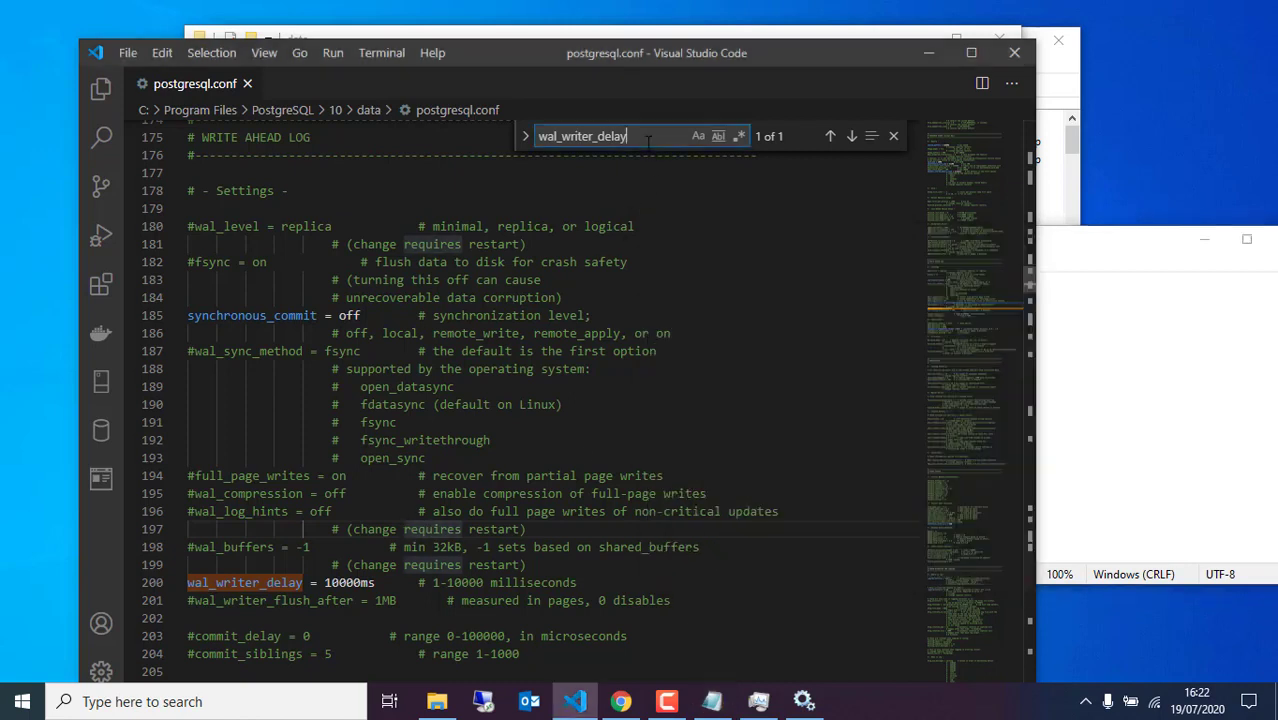
pyautogui.click(651, 141)
pyautogui.hotkey('ctrl', 'a')
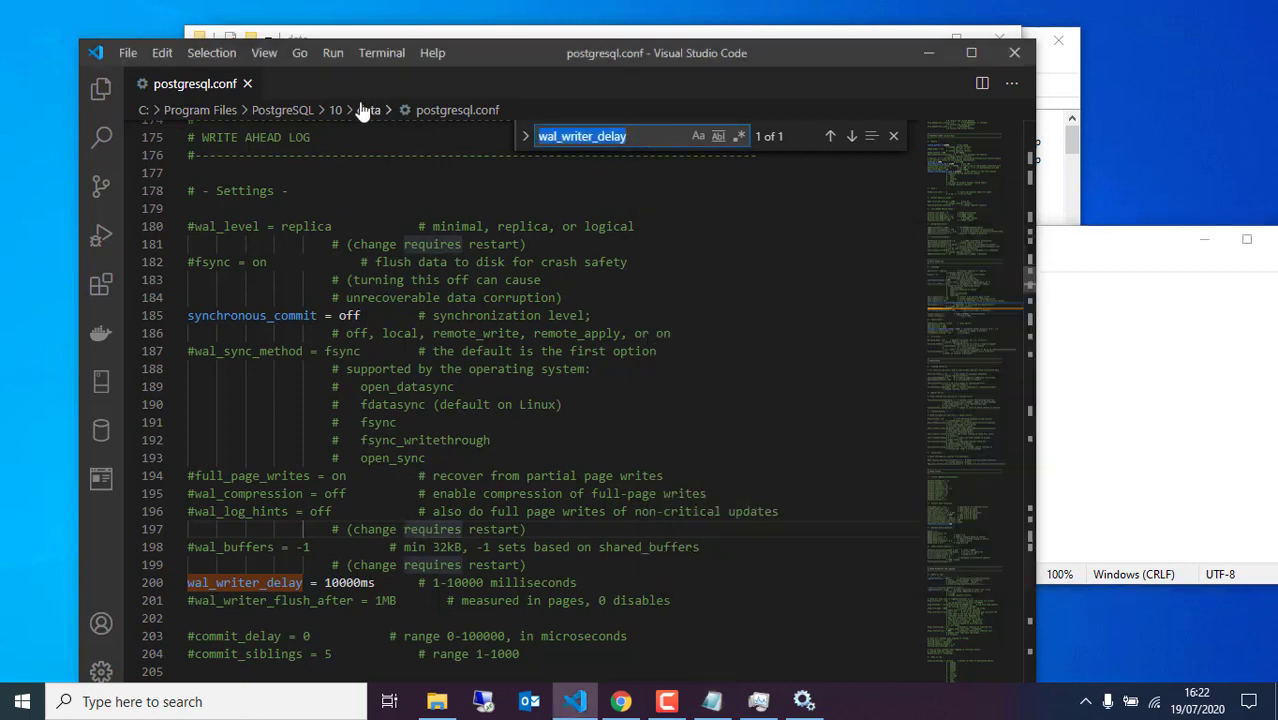
pyautogui.hotkey('ctrl', 'v')
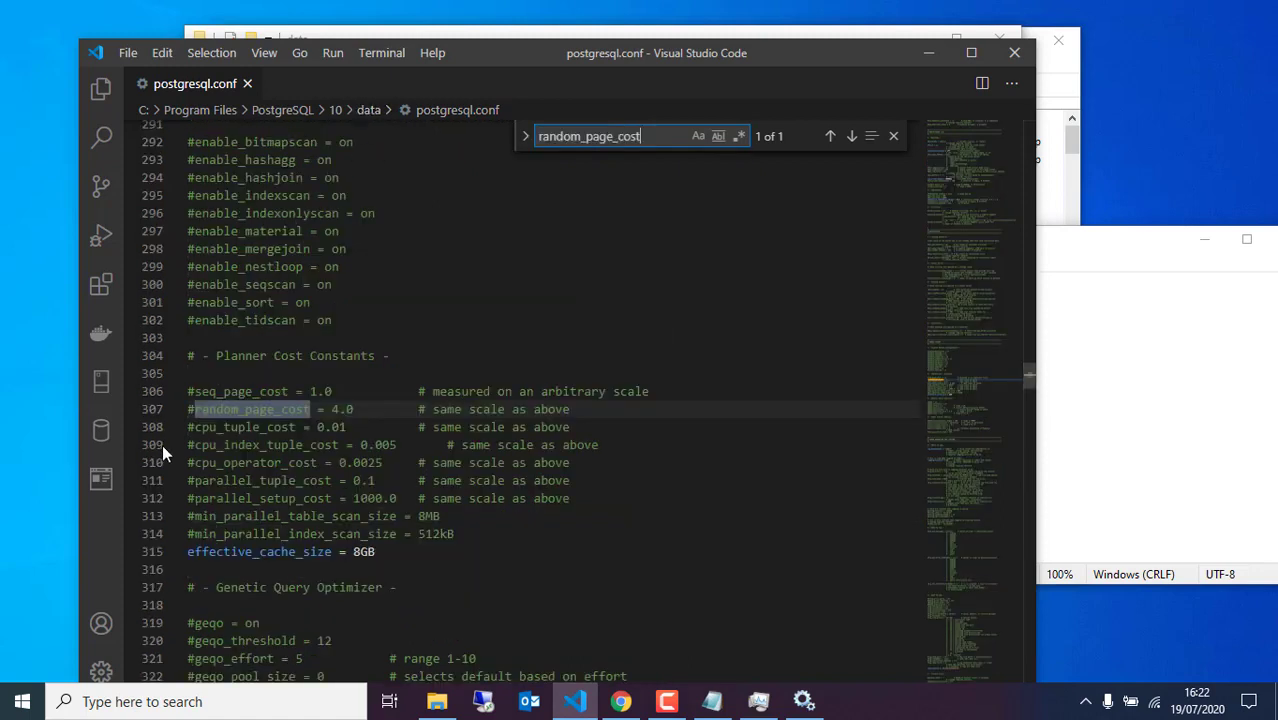
# Uncomment random_page_cost on line 307 and lower its value from 4.0 to 1.1
pyautogui.click(194, 409)
pyautogui.press('BackSpace')
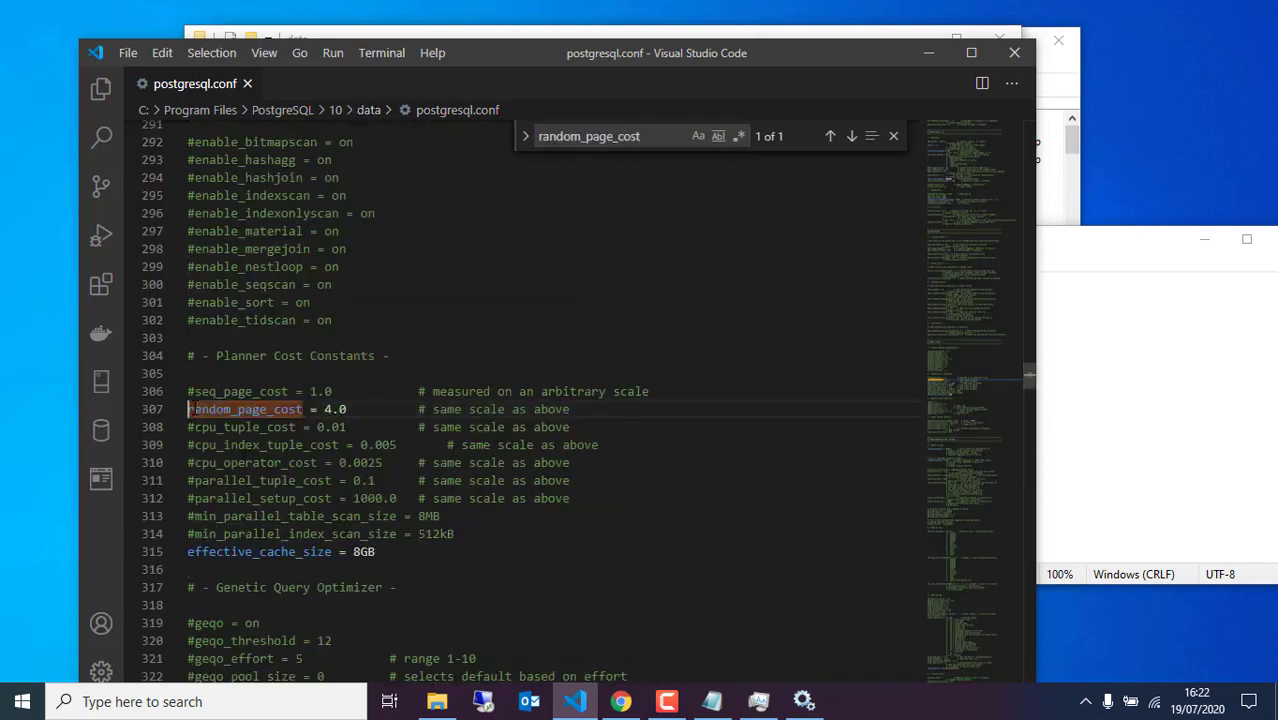
pyautogui.doubleClick(330, 409)
pyautogui.write('1')
pyautogui.click(357, 409)
pyautogui.press('BackSpace')
pyautogui.write('1')
pyautogui.moveTo(317, 427); pyautogui.dragTo(346, 427)
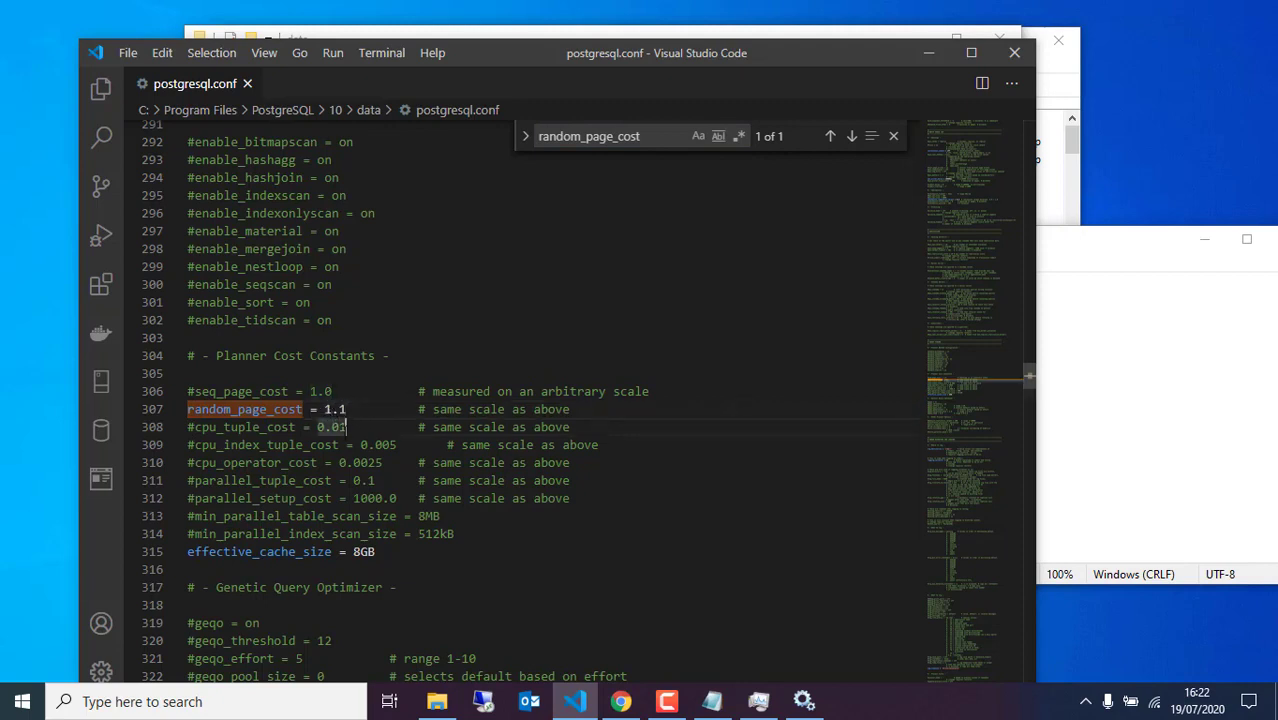
pyautogui.click(1107, 434)
# Copy max_locks_per_transaction from the tuning notes and find it in postgresql.conf
pyautogui.click(843, 467)
pyautogui.moveTo(843, 467); pyautogui.dragTo(629, 467)
pyautogui.hotkey('ctrl', 'c')
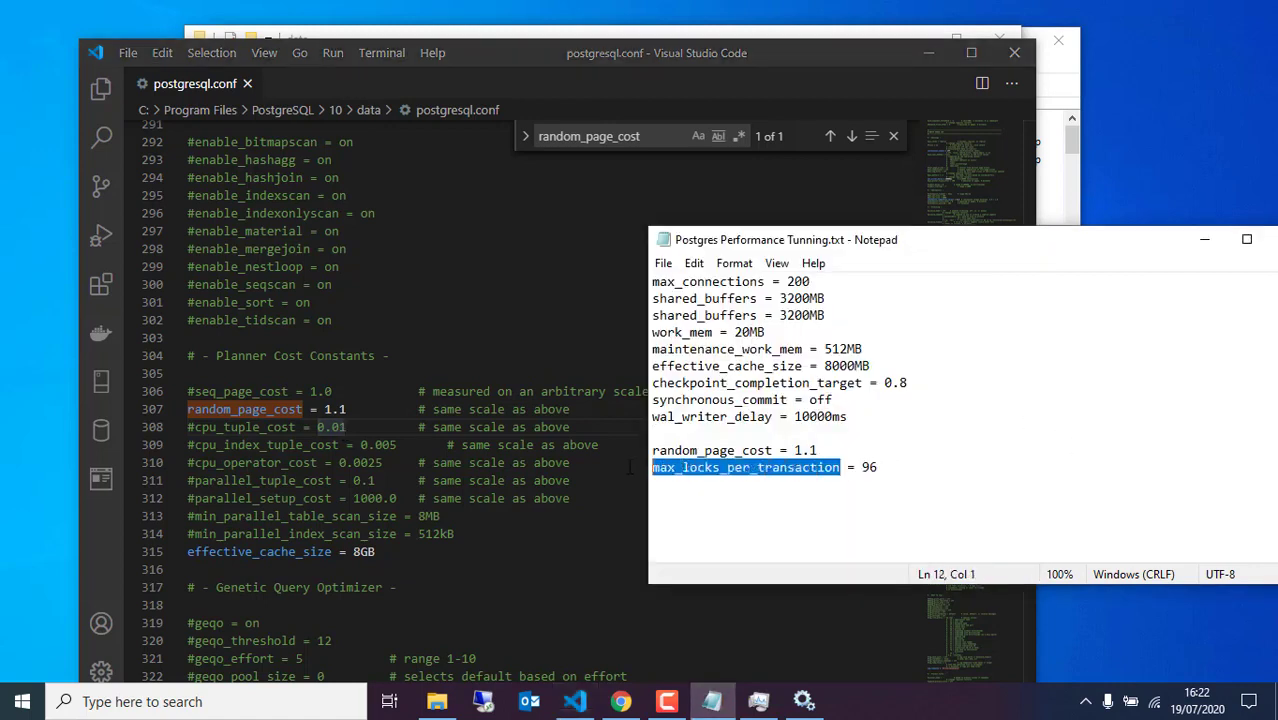
pyautogui.click(404, 516)
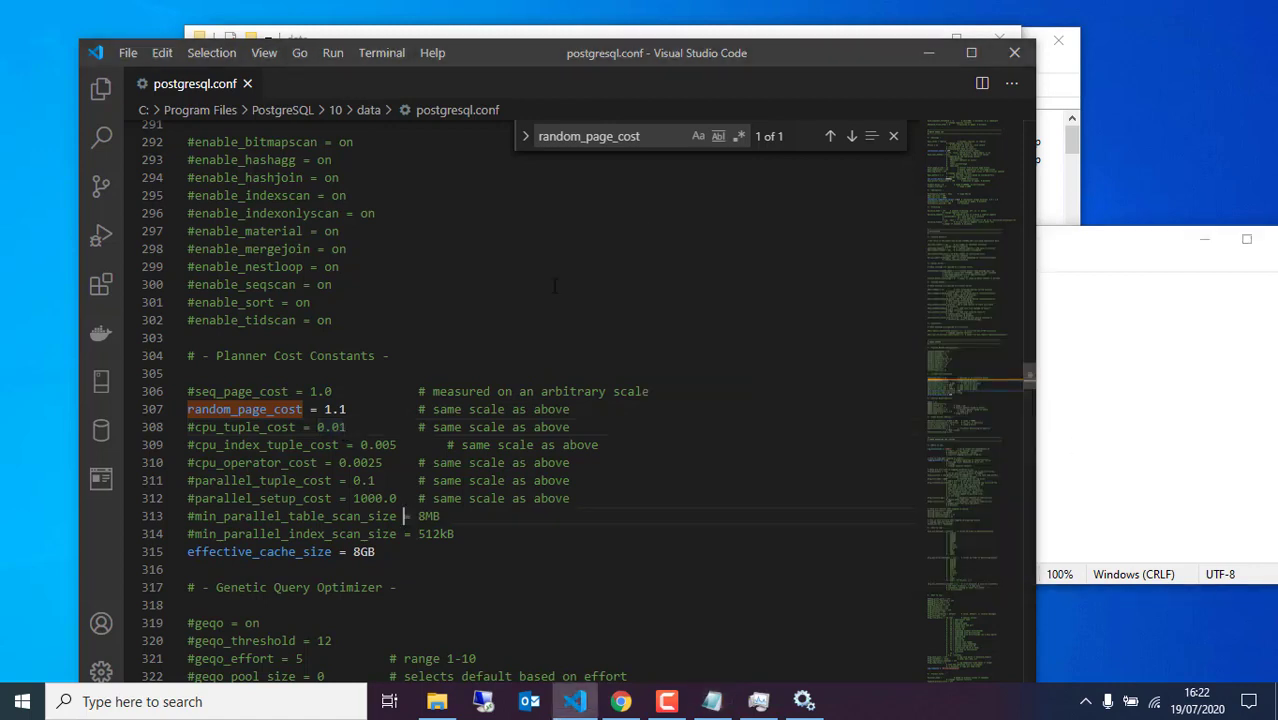
pyautogui.hotkey('ctrl', 'f')
pyautogui.hotkey('ctrl', 'v')
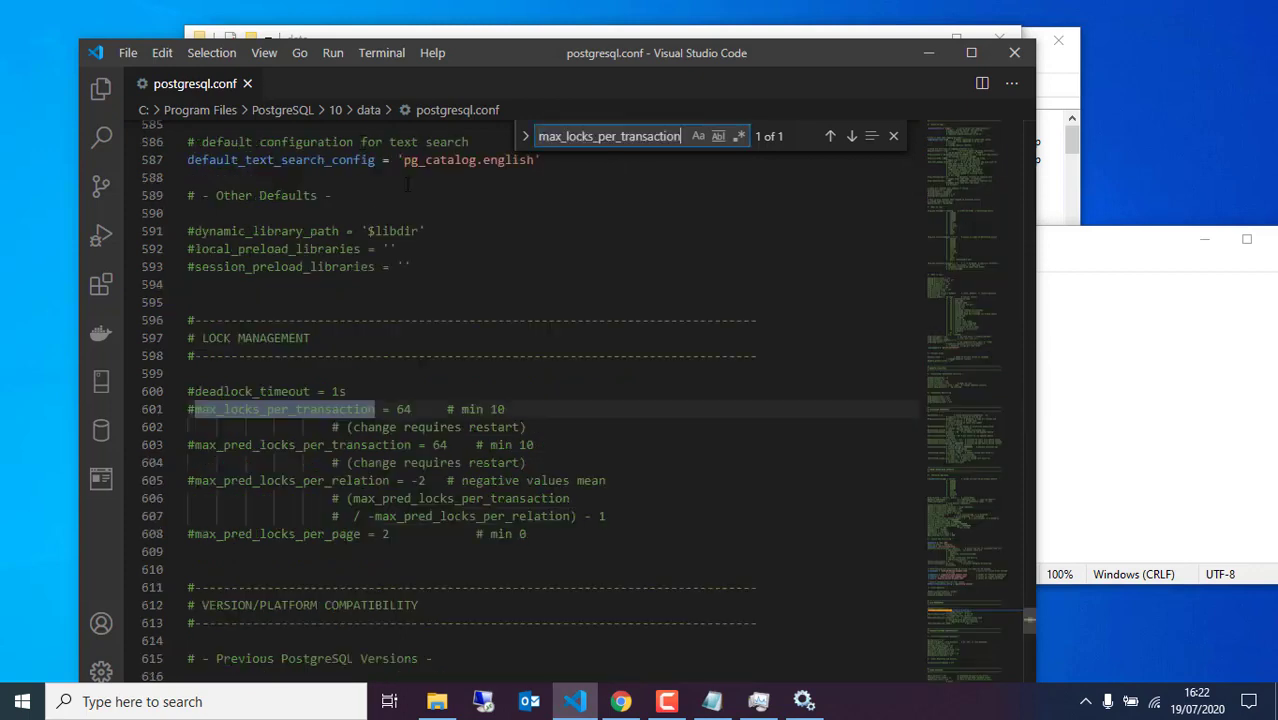
# Uncomment max_locks_per_transaction on line 601 and change its value from 64 to 96
pyautogui.click(196, 409)
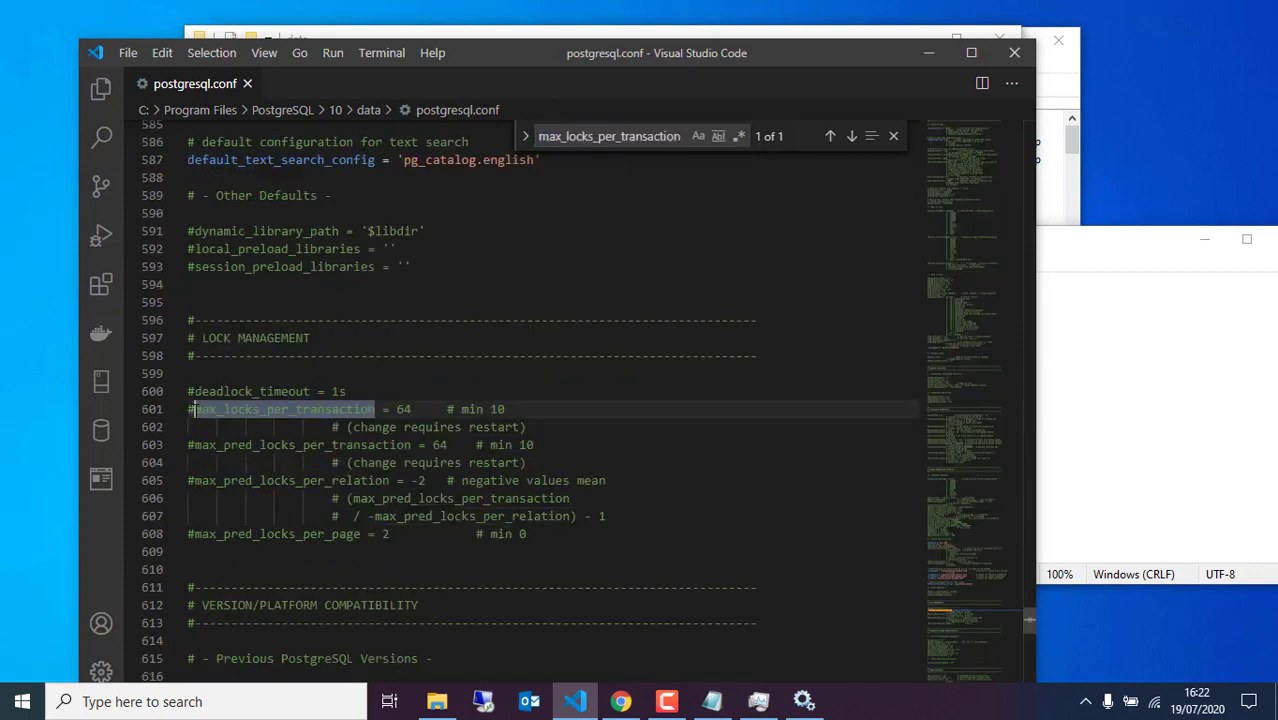
pyautogui.press('BackSpace')
pyautogui.click(405, 409)
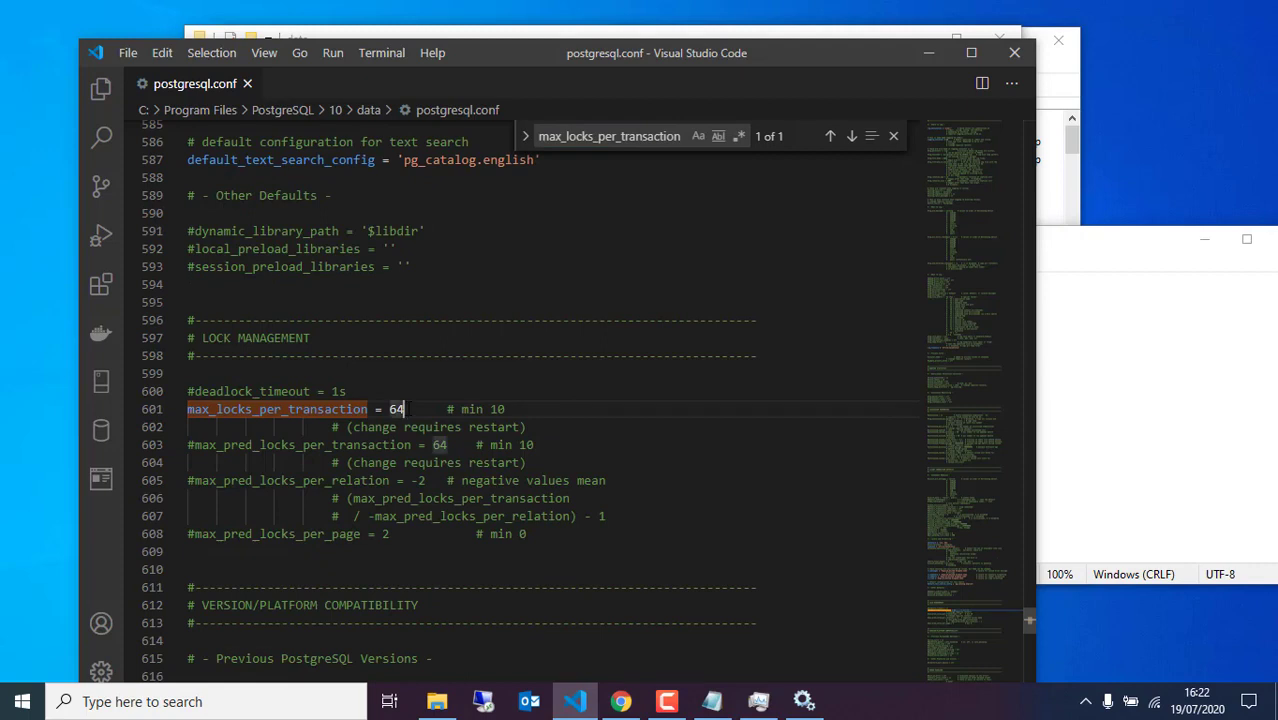
pyautogui.press('BackSpace')
pyautogui.press('BackSpace')
pyautogui.write('96')
pyautogui.press('Up')
pyautogui.click(1169, 431)
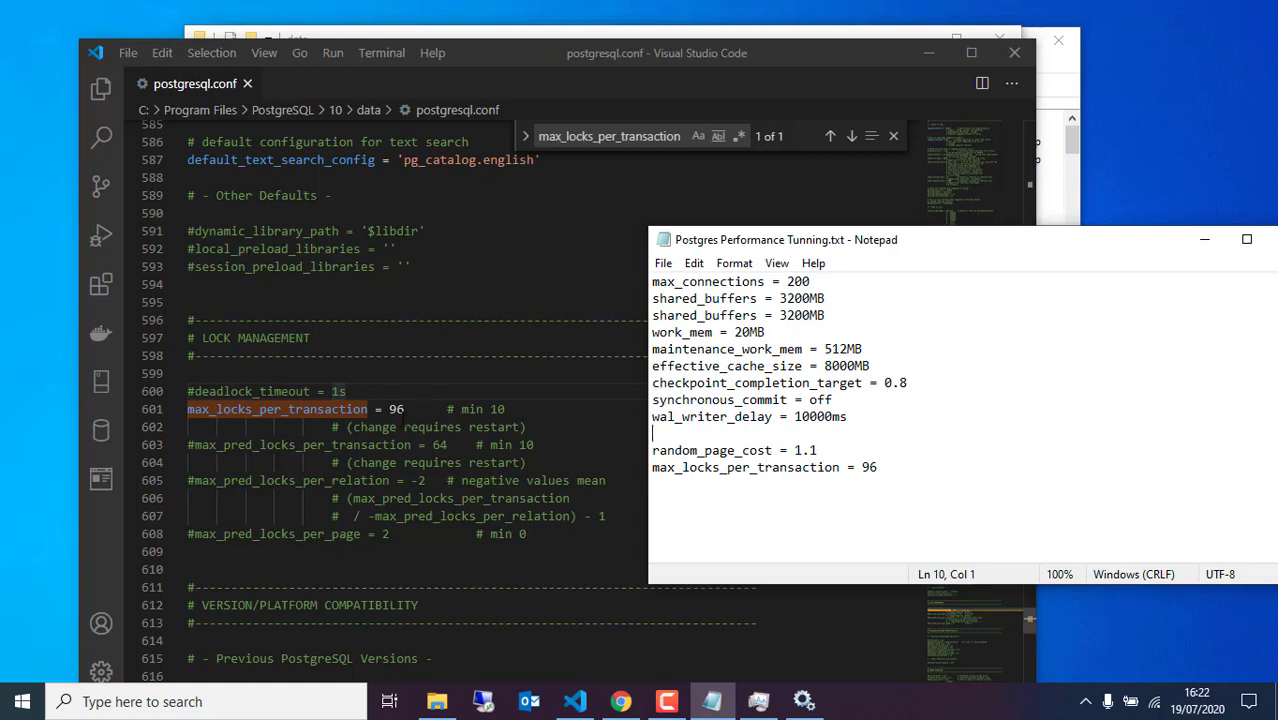
pyautogui.click(403, 427)
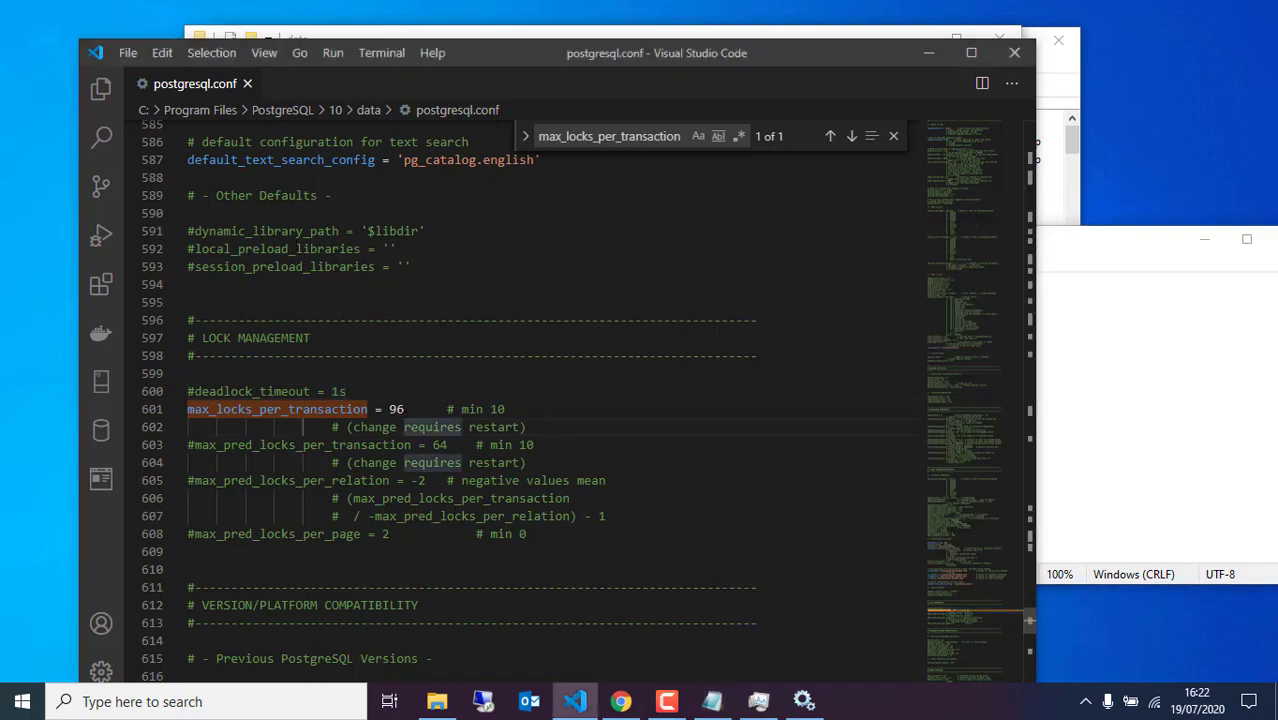
pyautogui.click(118, 53)
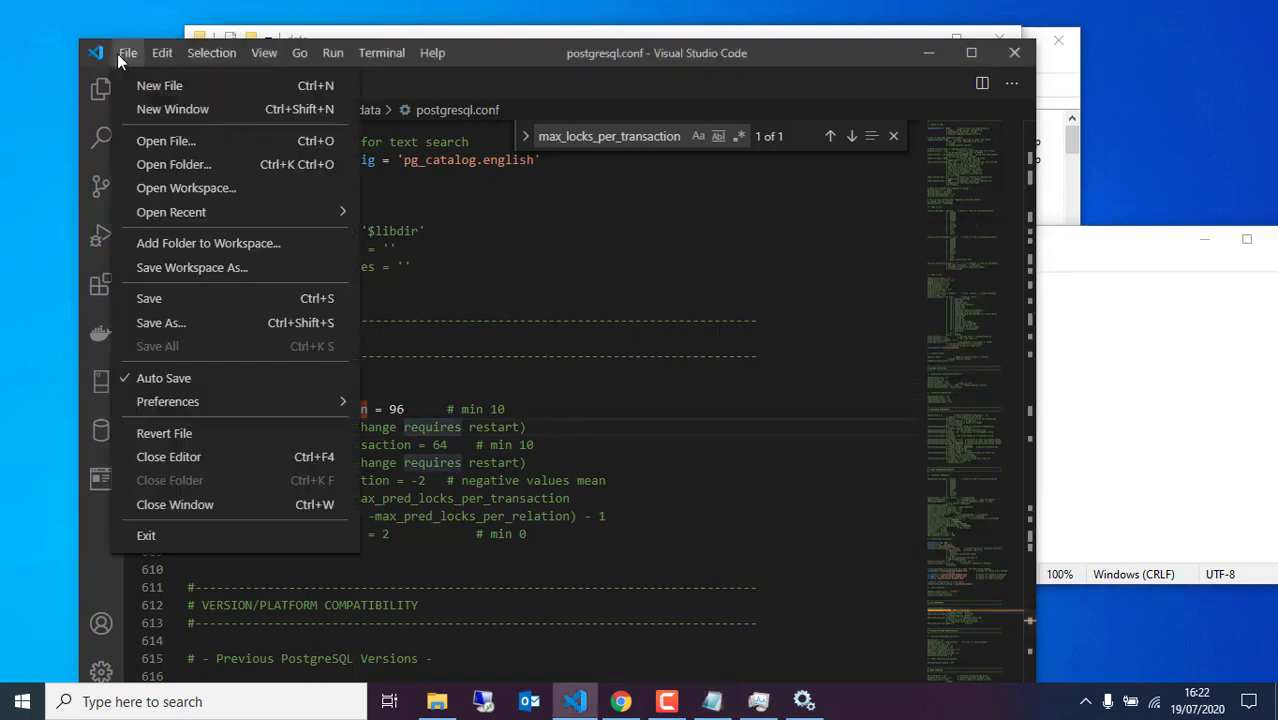
# Save postgresql.conf, close its tab and Visual Studio Code, then close the data folder window
pyautogui.click(143, 298)
pyautogui.click(371, 389)
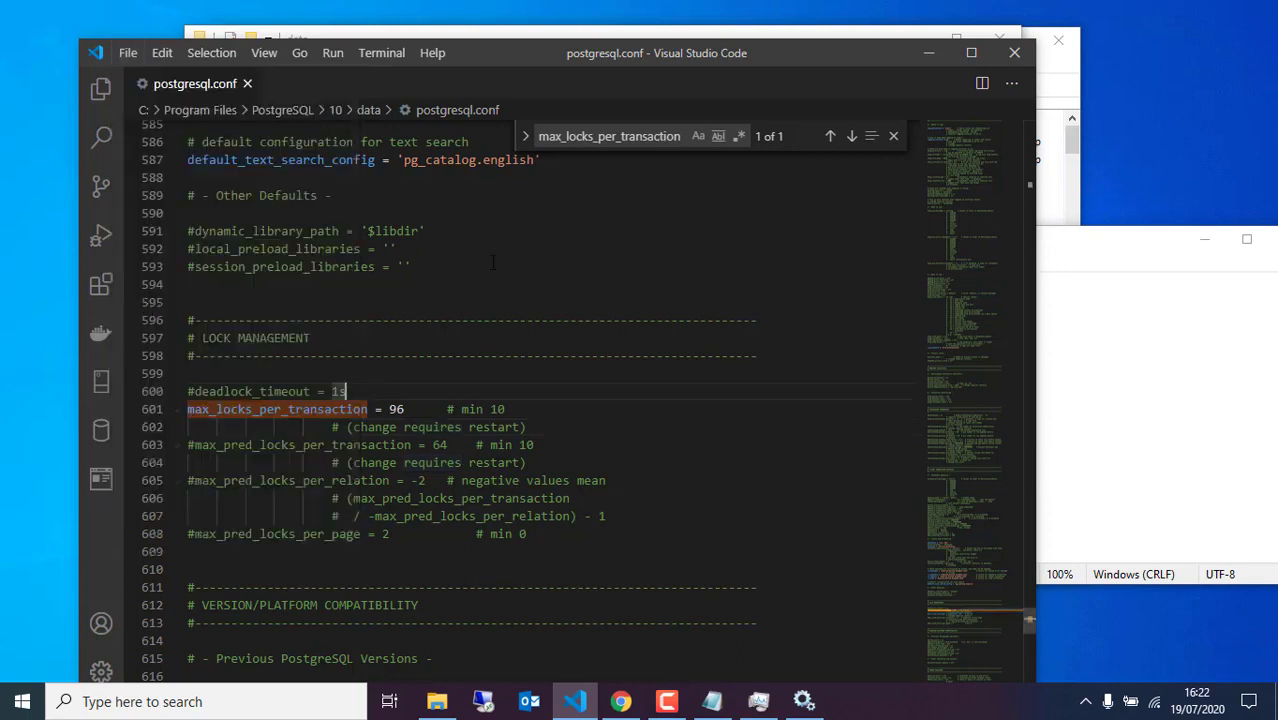
pyautogui.hotkey('ctrl', 'w')
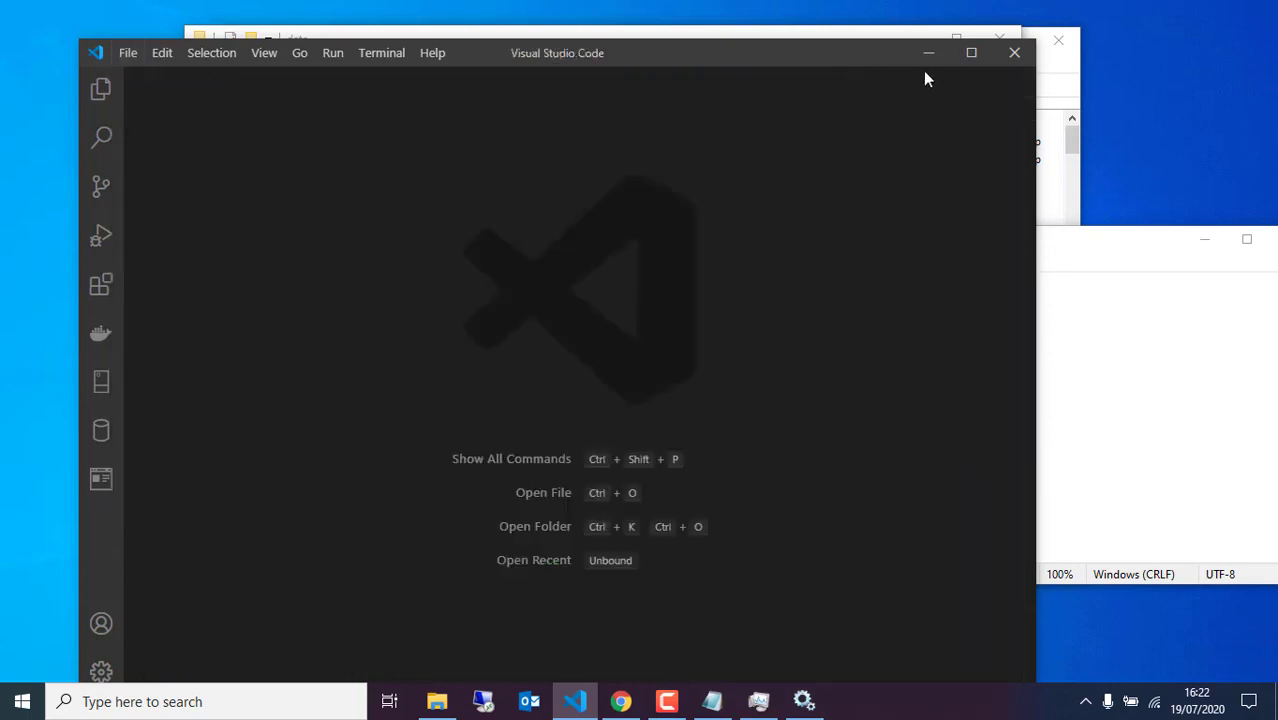
pyautogui.click(1013, 53)
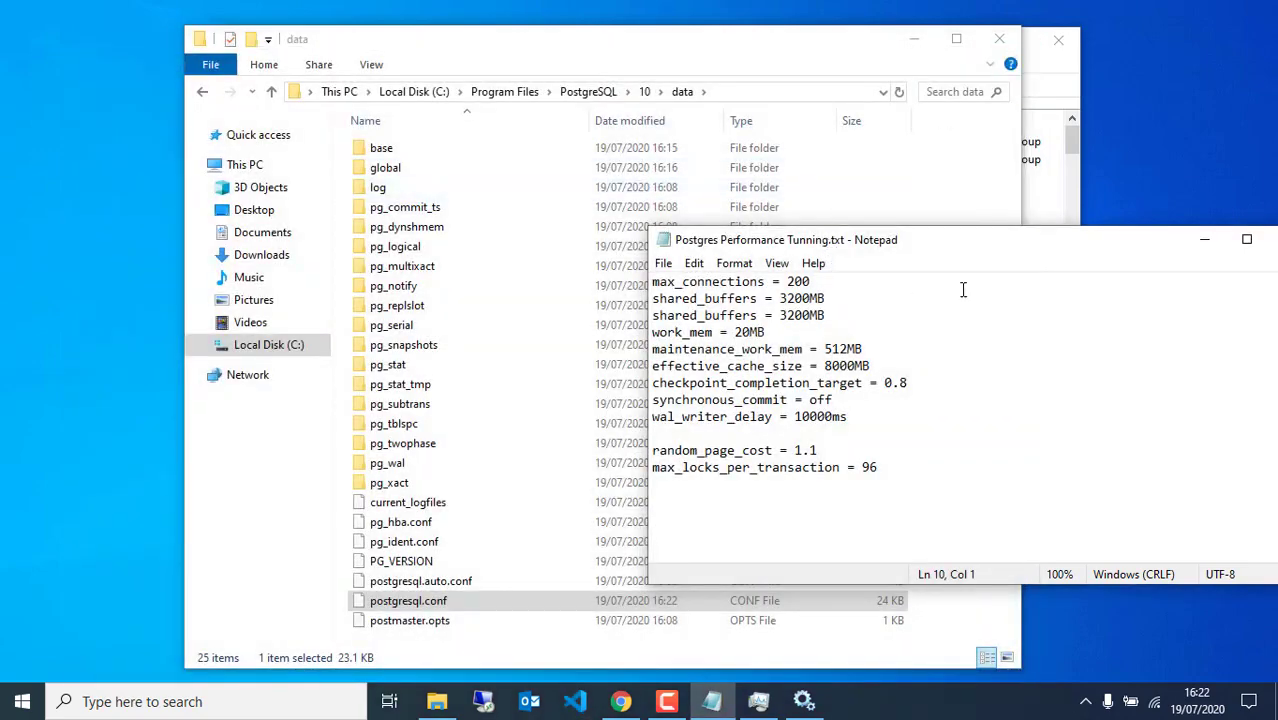
pyautogui.click(998, 41)
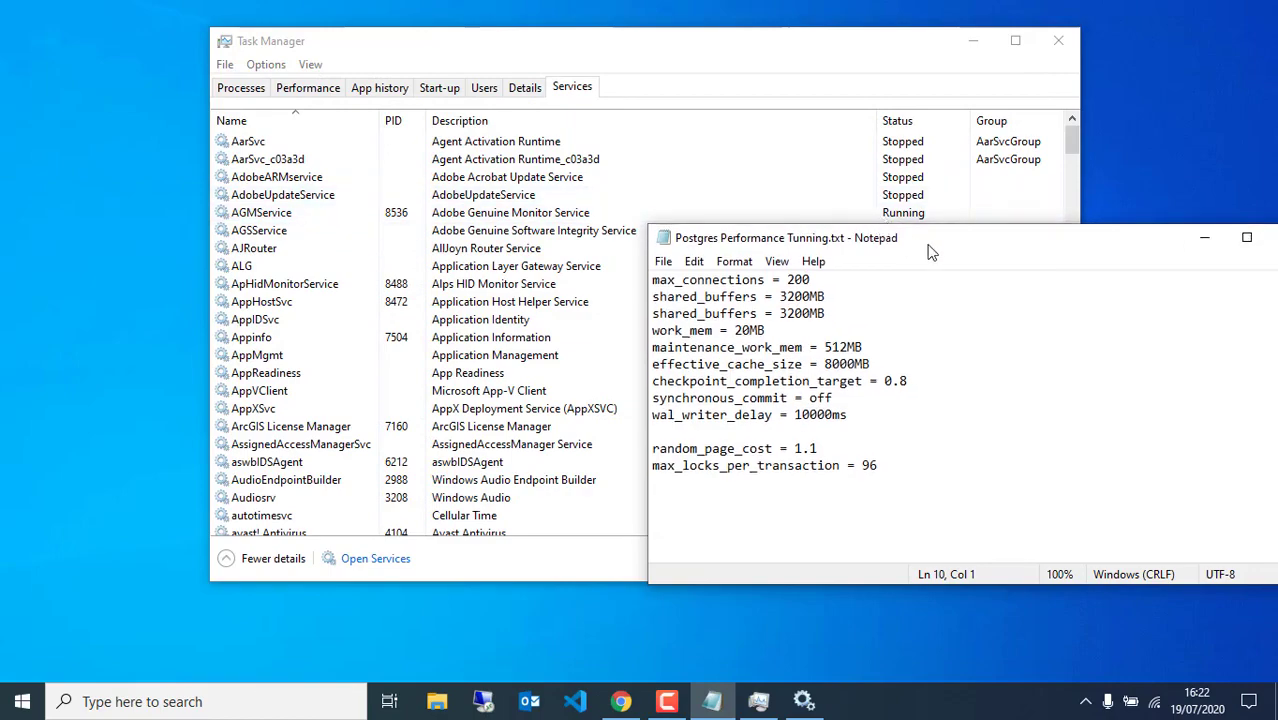
# Close the tuning notes, start the postgresql-x64-10 service, minimise Services and close Task Manager
pyautogui.moveTo(927, 244); pyautogui.dragTo(610, 214)
pyautogui.click(962, 206)
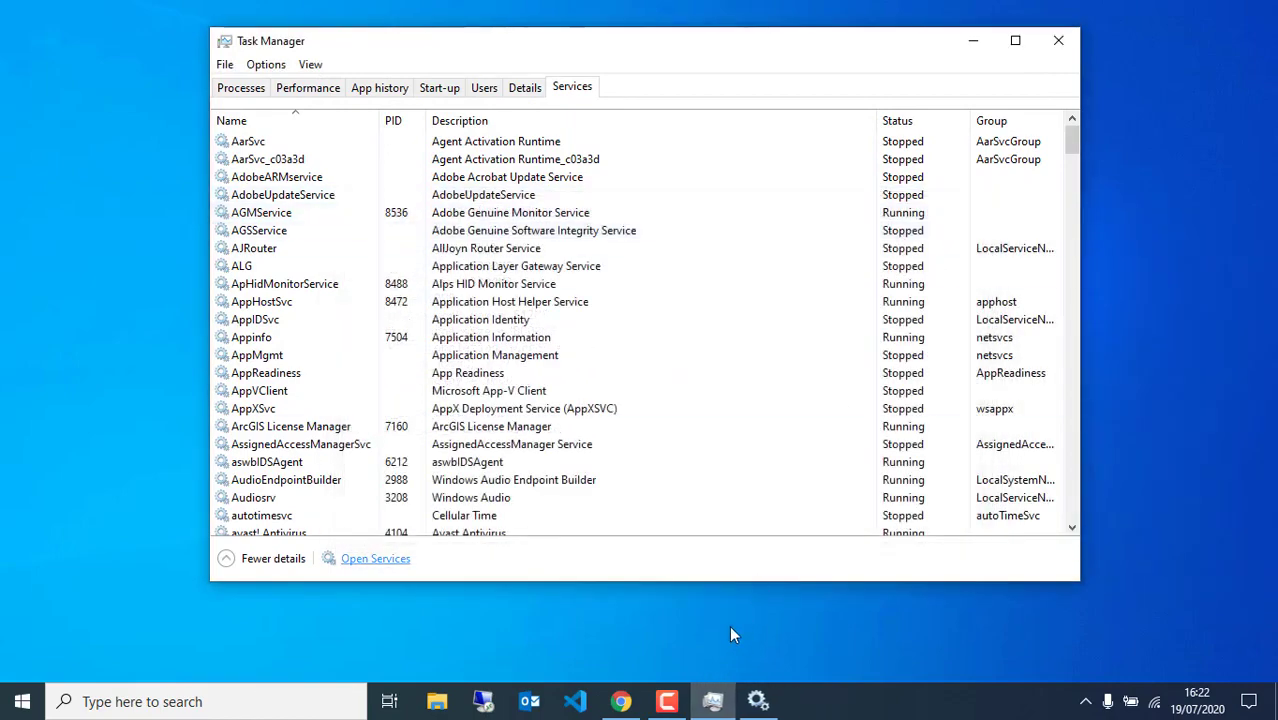
pyautogui.click(758, 705)
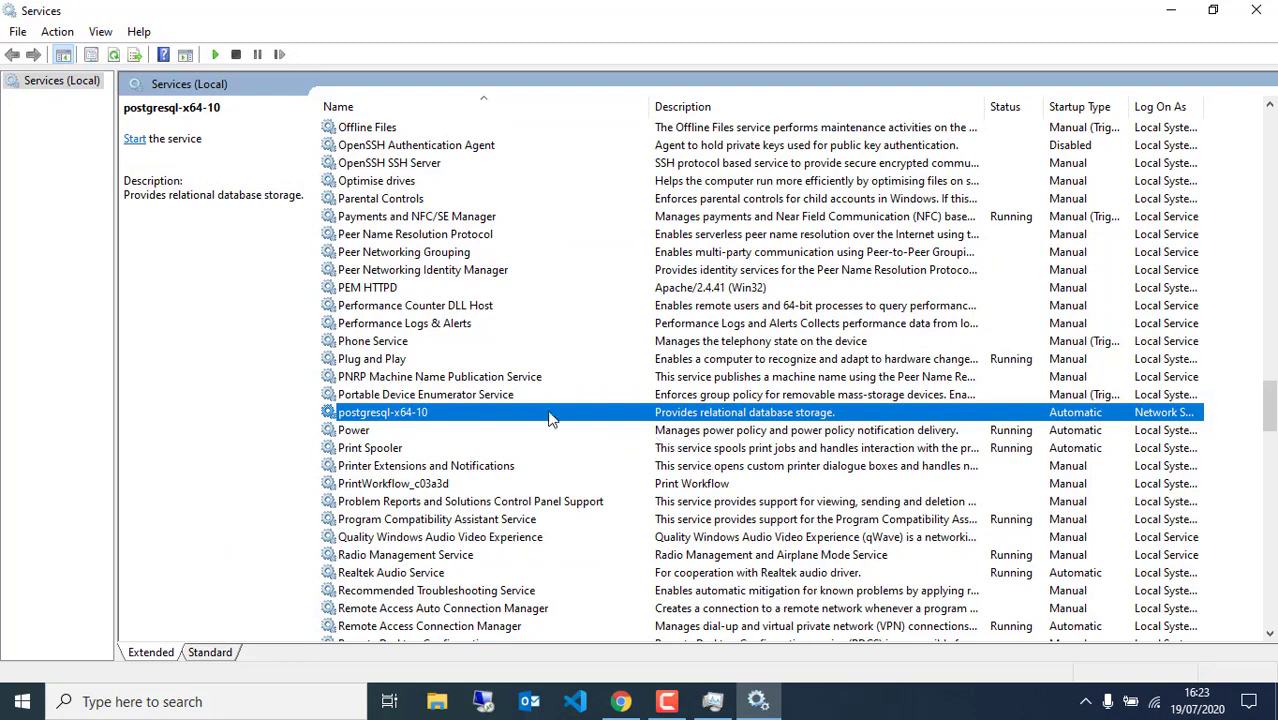
pyautogui.rightClick(549, 418)
pyautogui.click(572, 425)
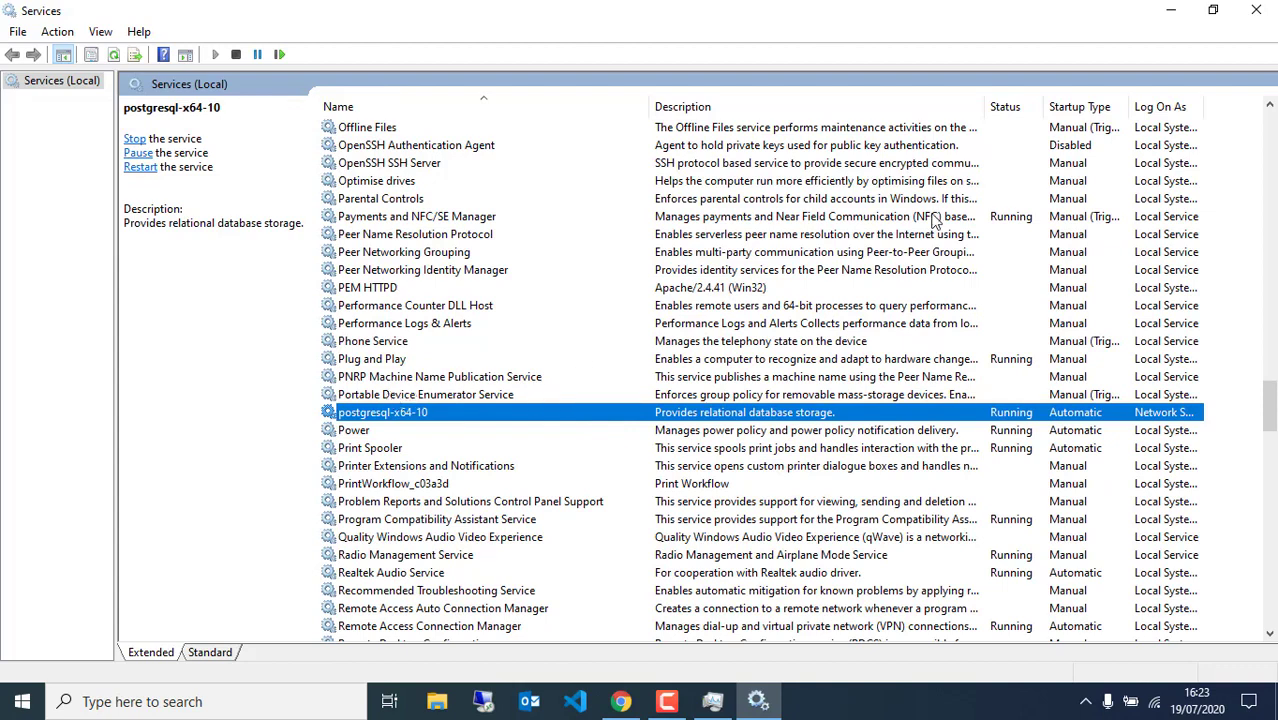
pyautogui.click(1175, 14)
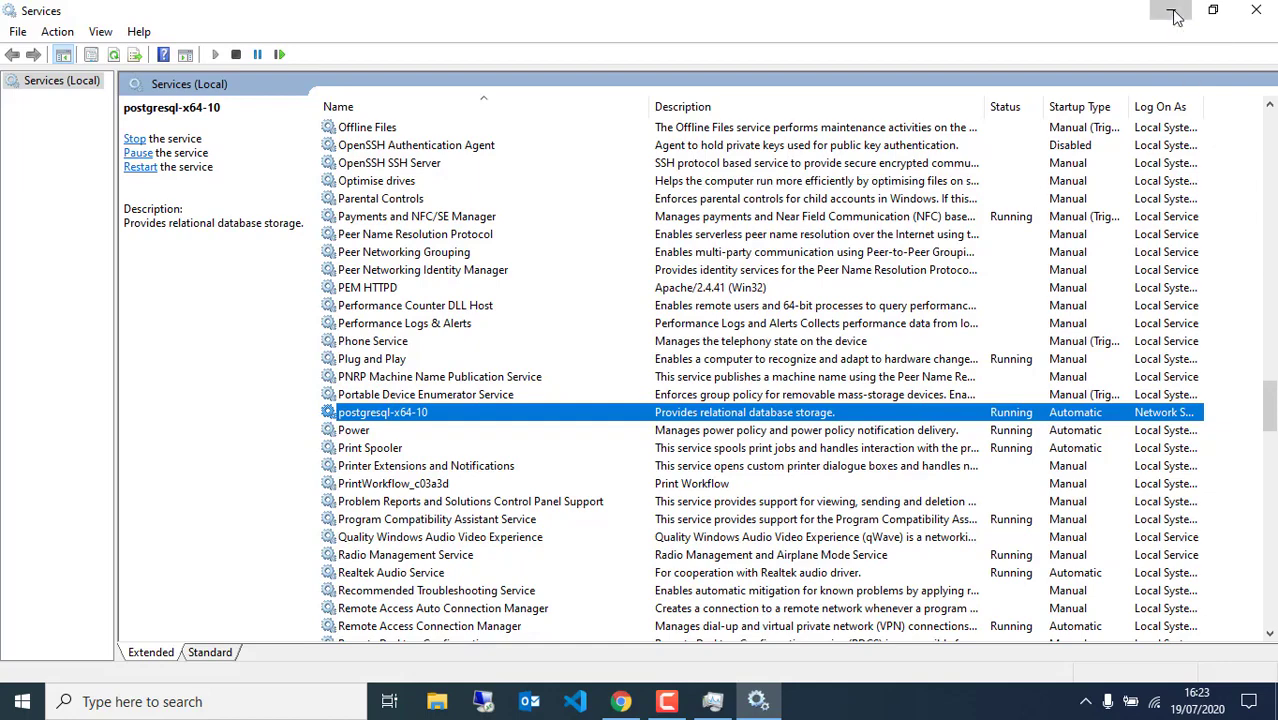
pyautogui.click(1050, 45)
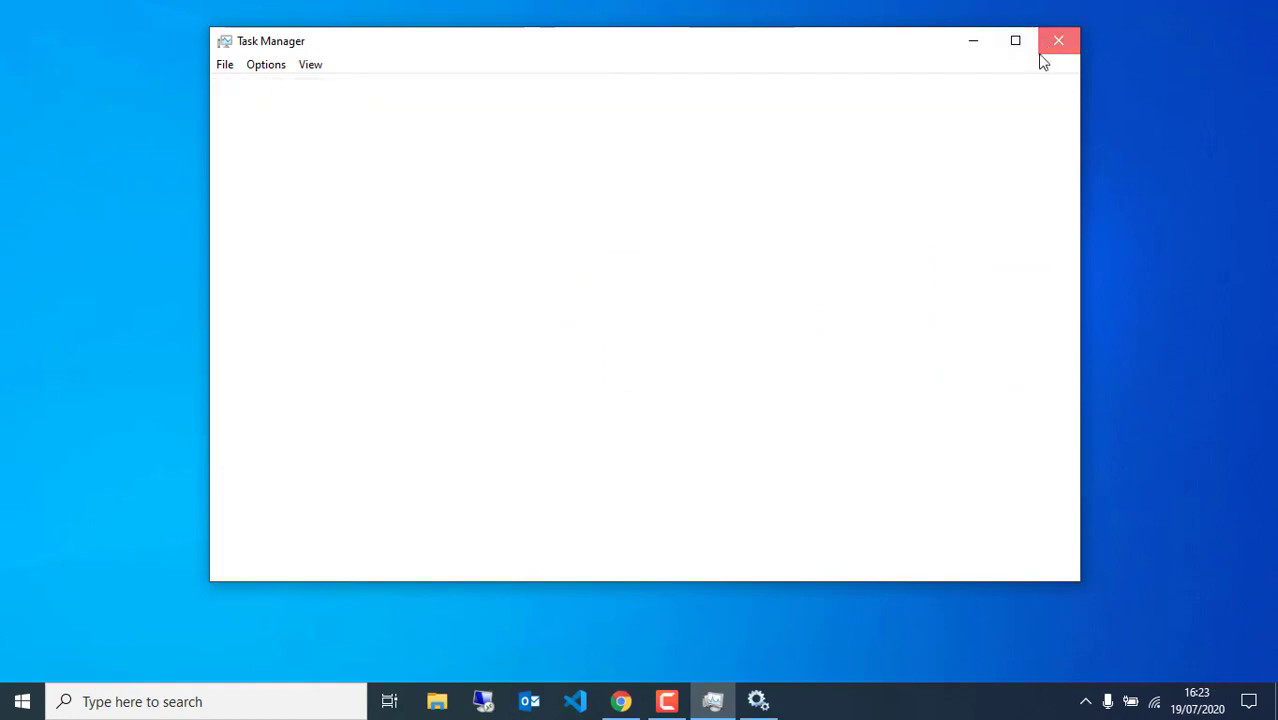
# Browse to Downloads > DHIS2 Installation 2020 and launch the jre installer
pyautogui.click(440, 703)
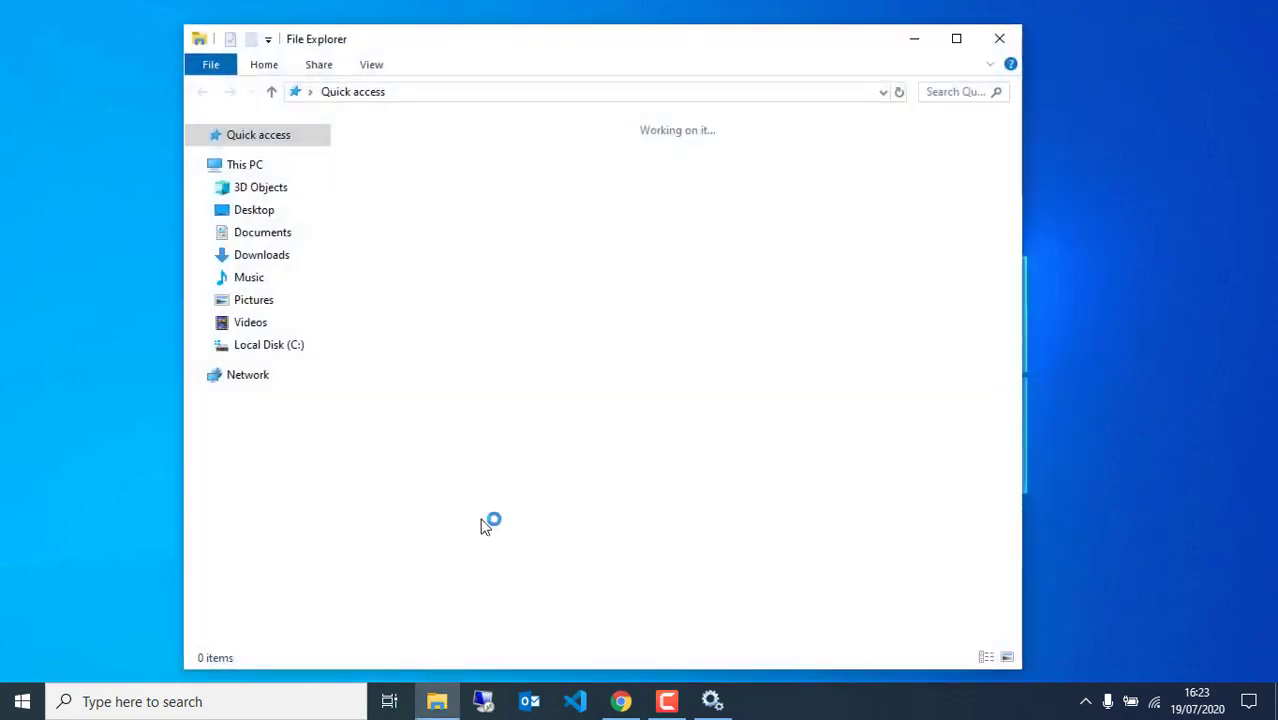
pyautogui.click(272, 257)
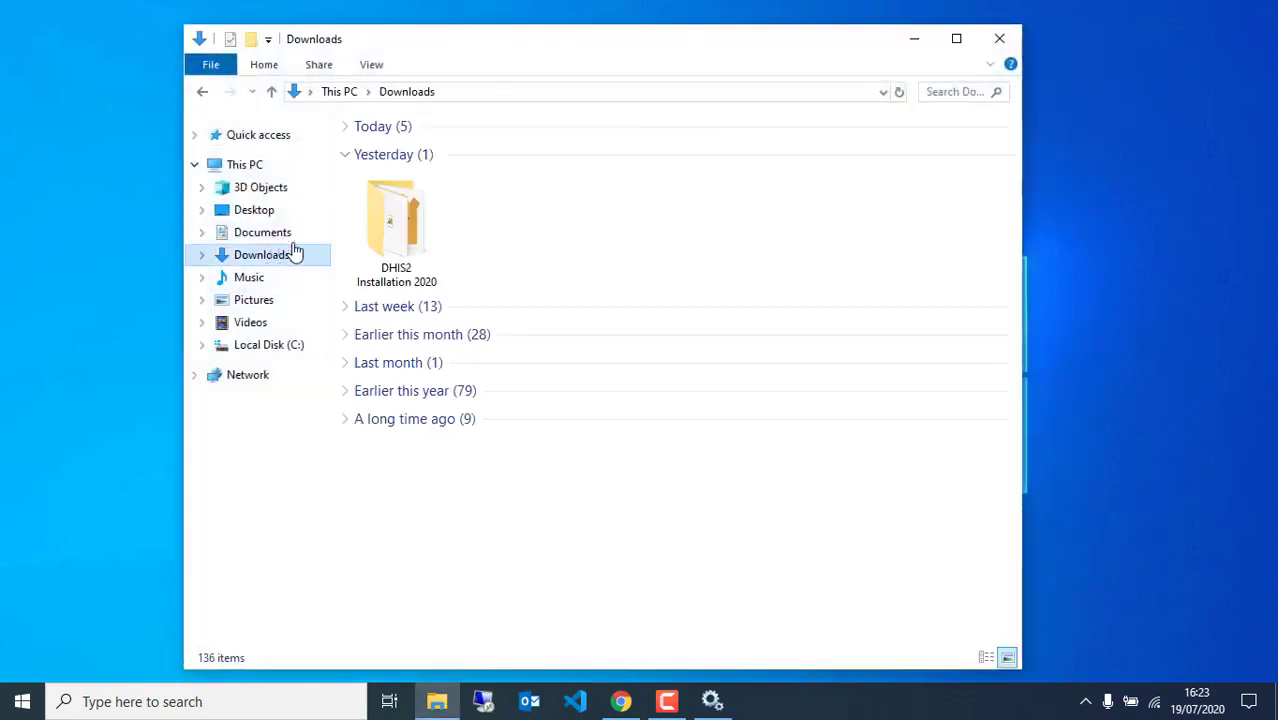
pyautogui.doubleClick(363, 232)
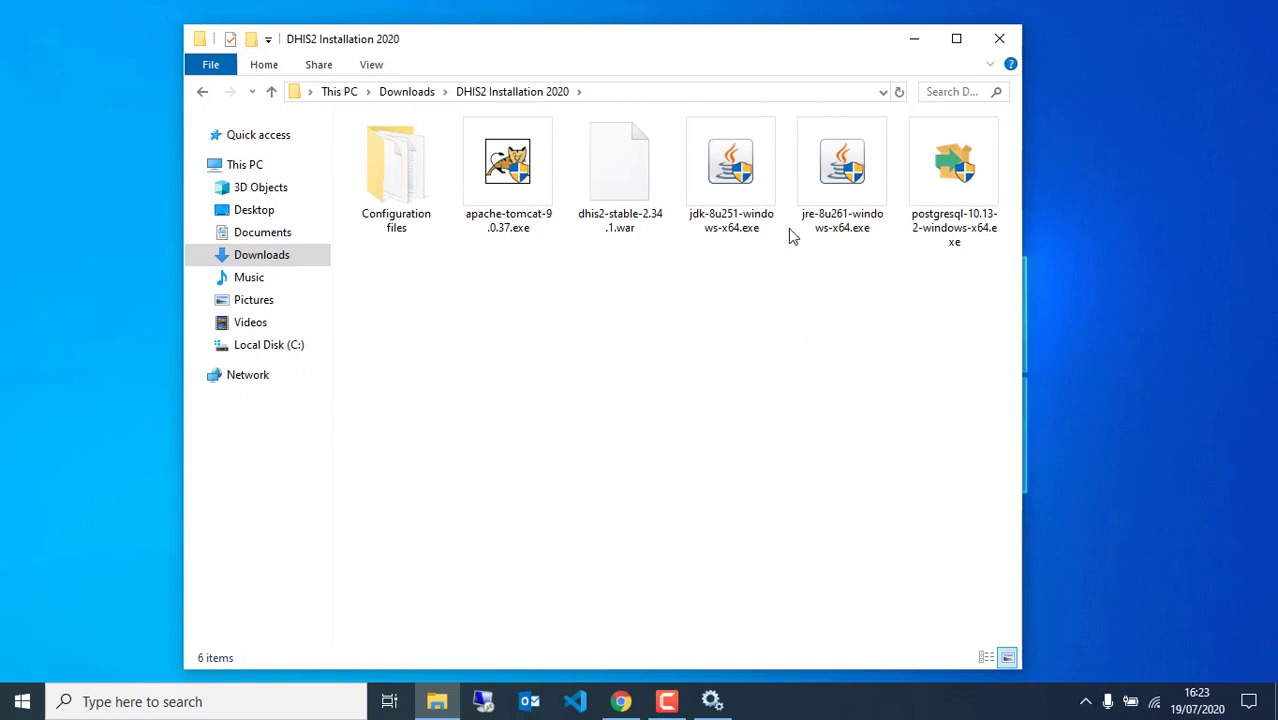
pyautogui.doubleClick(836, 192)
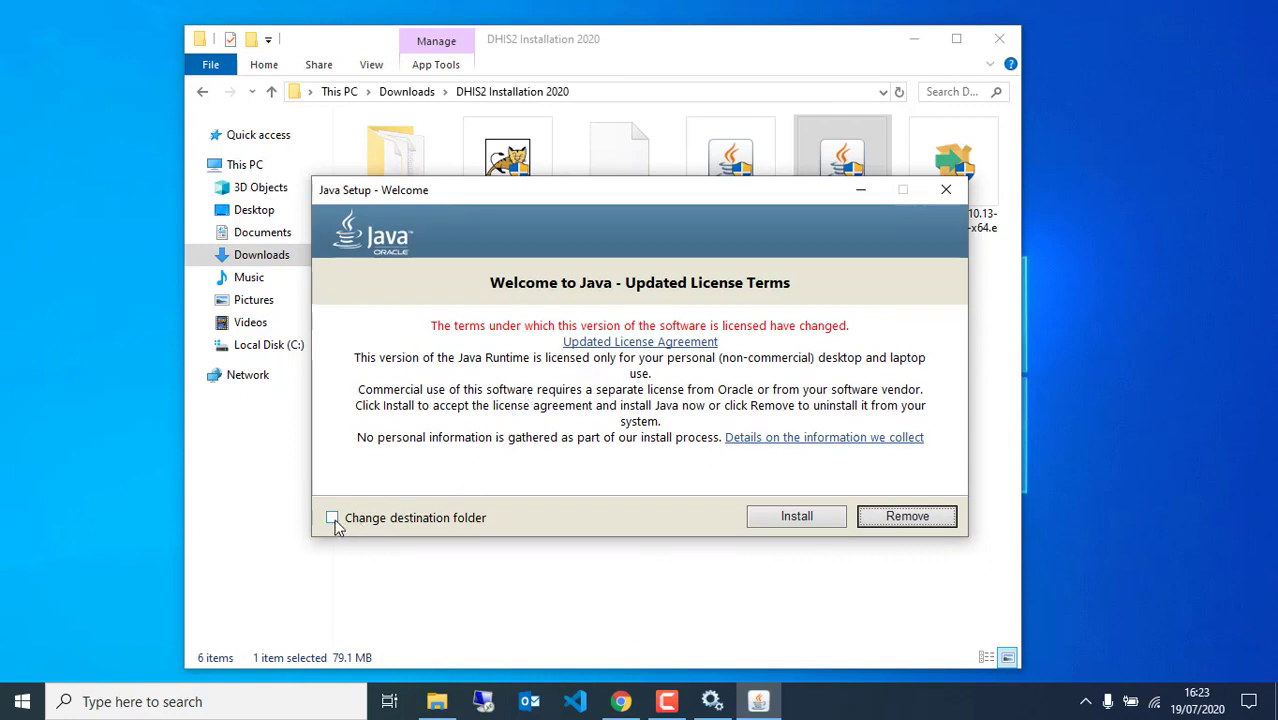
# Install Java with the destination-folder option, keeping C:\Program Files\Java\jre1.8.0_261
pyautogui.click(334, 519)
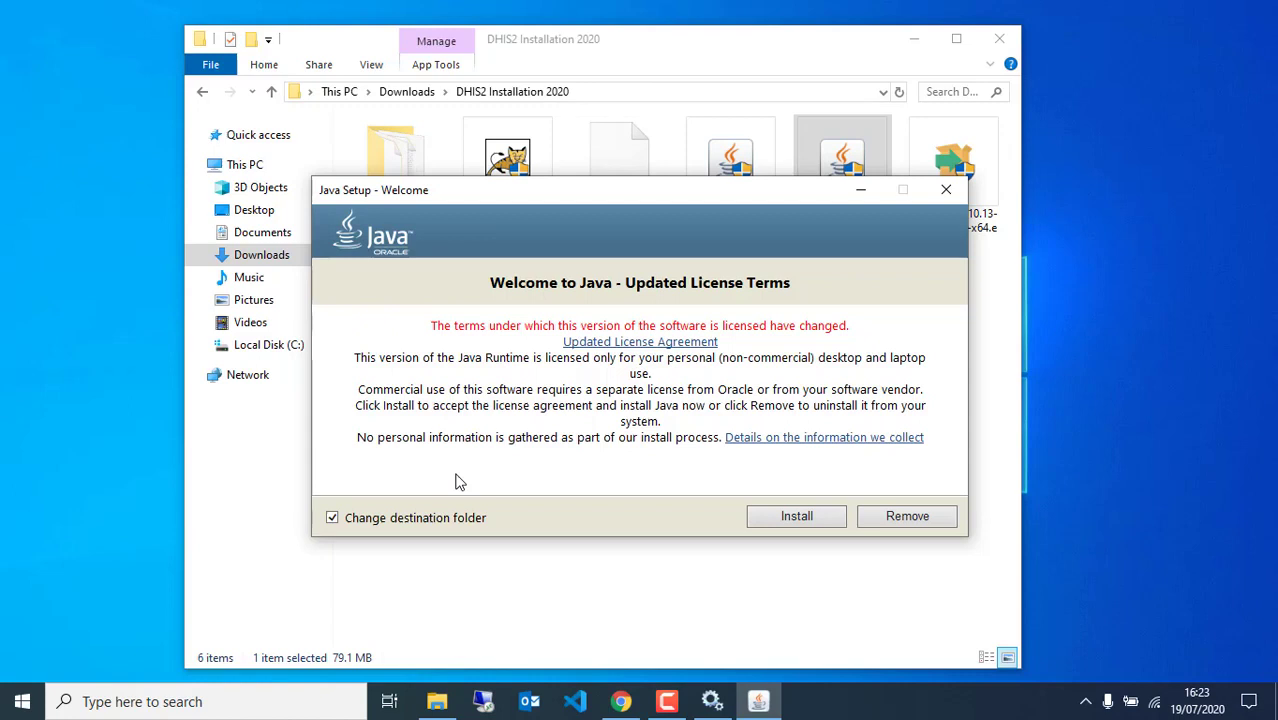
pyautogui.click(790, 516)
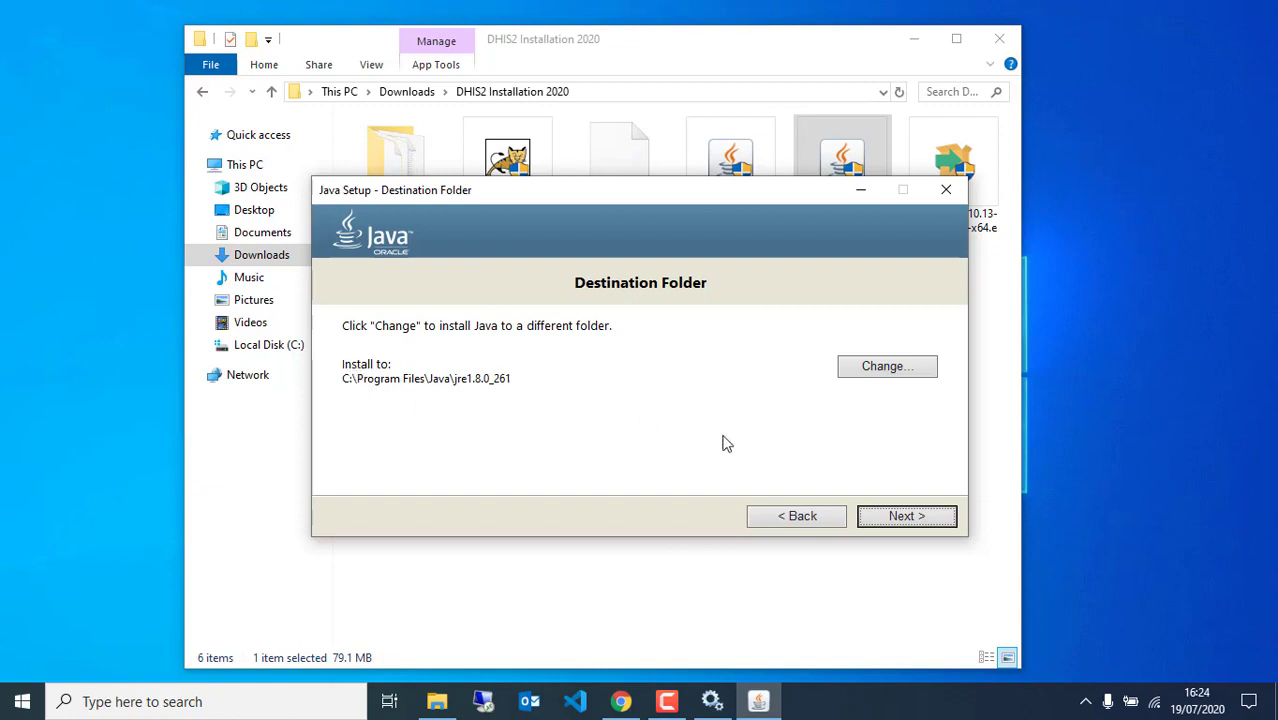
pyautogui.click(901, 518)
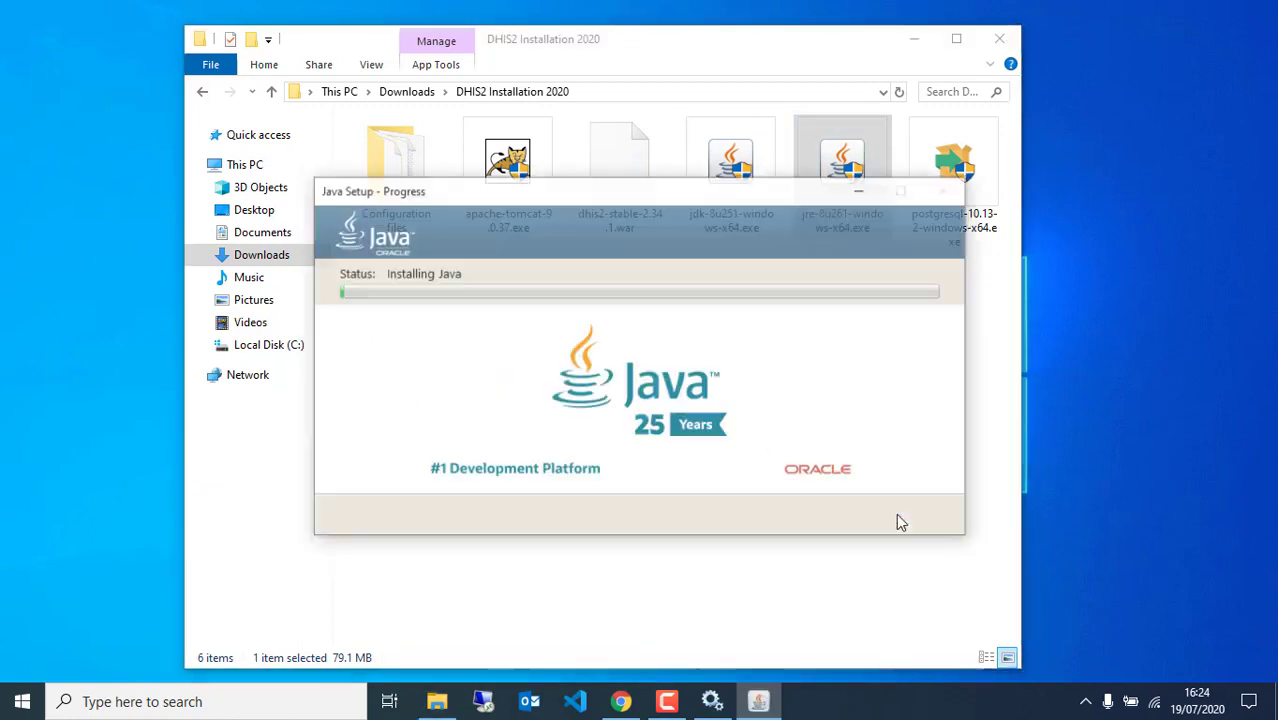
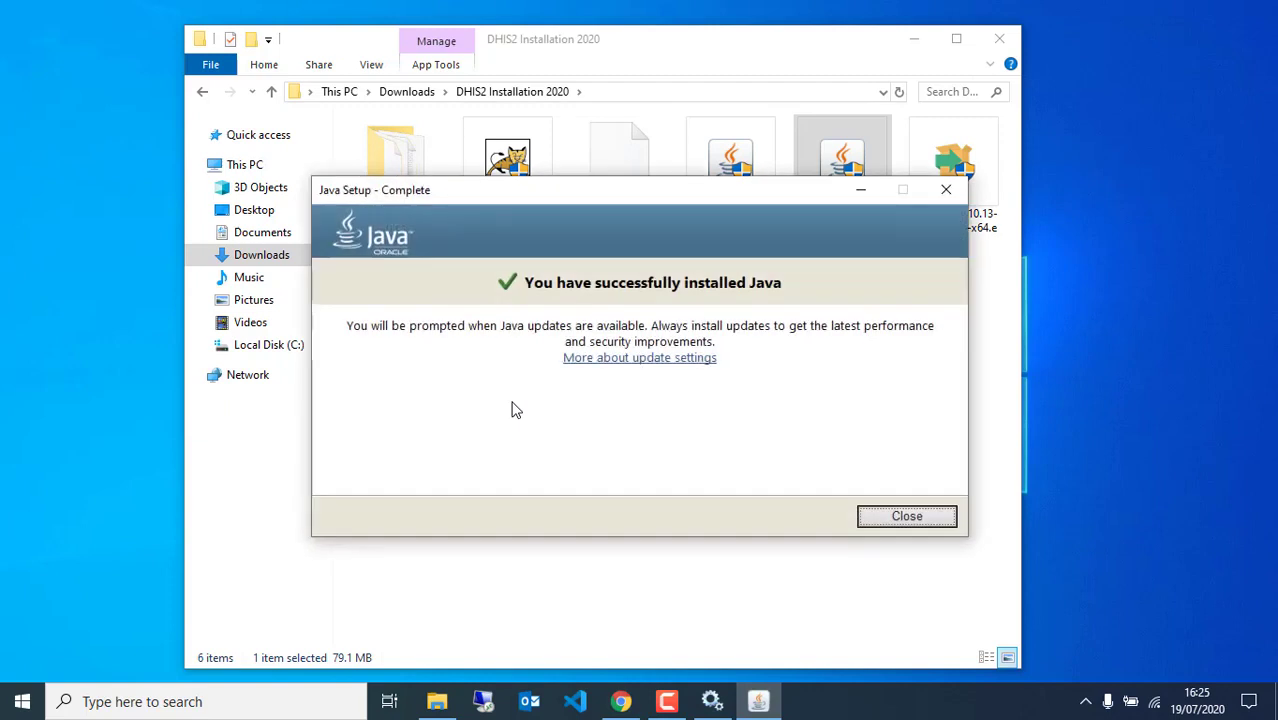
# Close the completed JRE installer and select jdk-8u251-windows-x64.exe in the folder
pyautogui.click(886, 520)
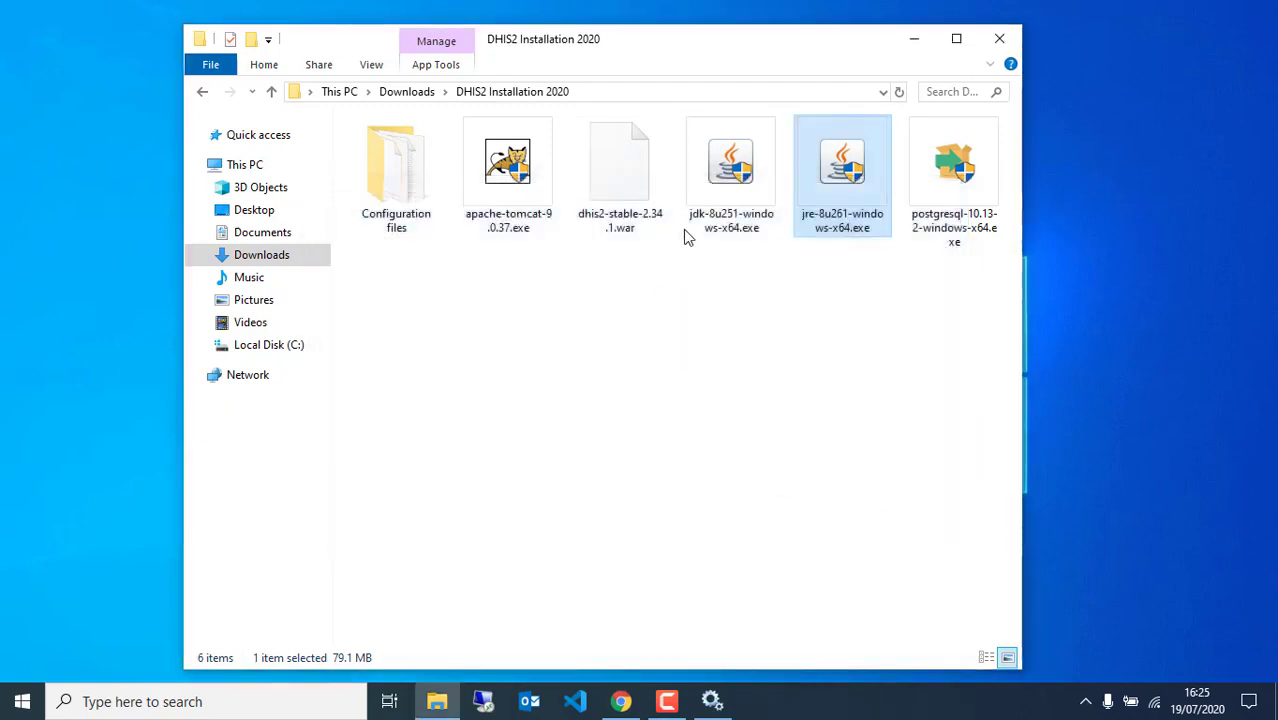
pyautogui.click(712, 196)
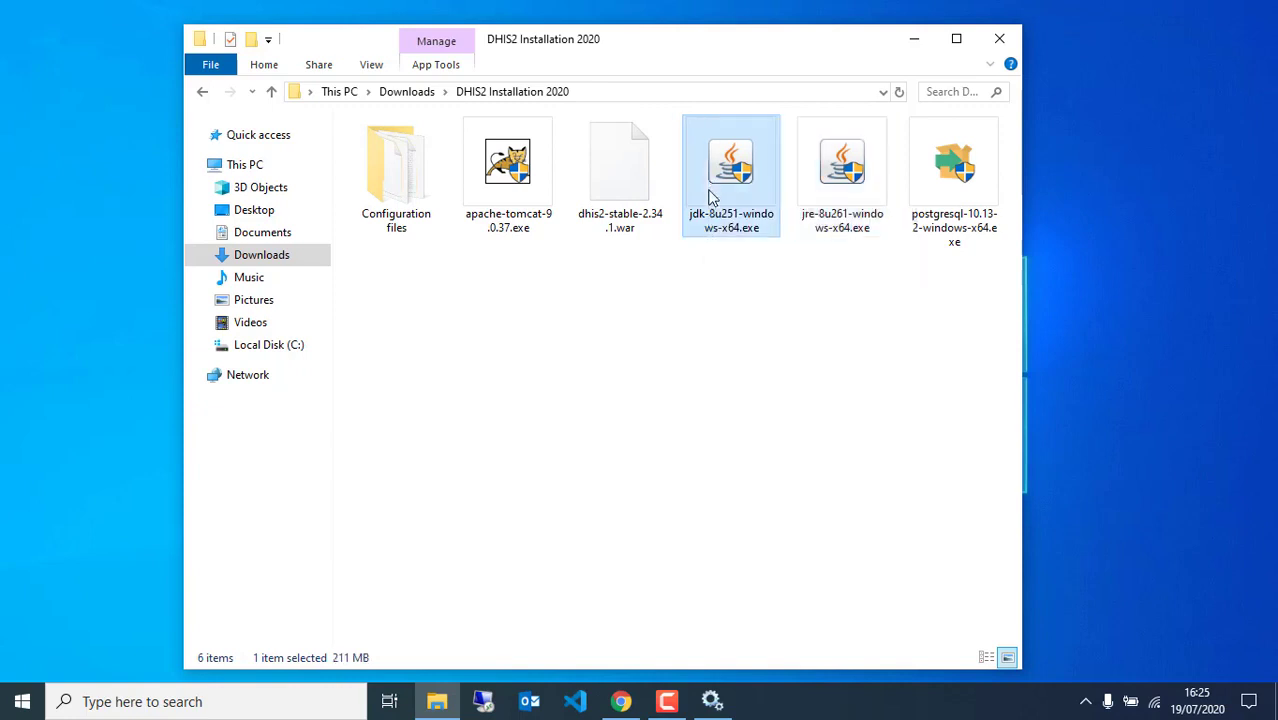
# Launch jdk-8u251-windows-x64.exe and begin installing JDK 8 Update 251 with default features
pyautogui.doubleClick(712, 196)
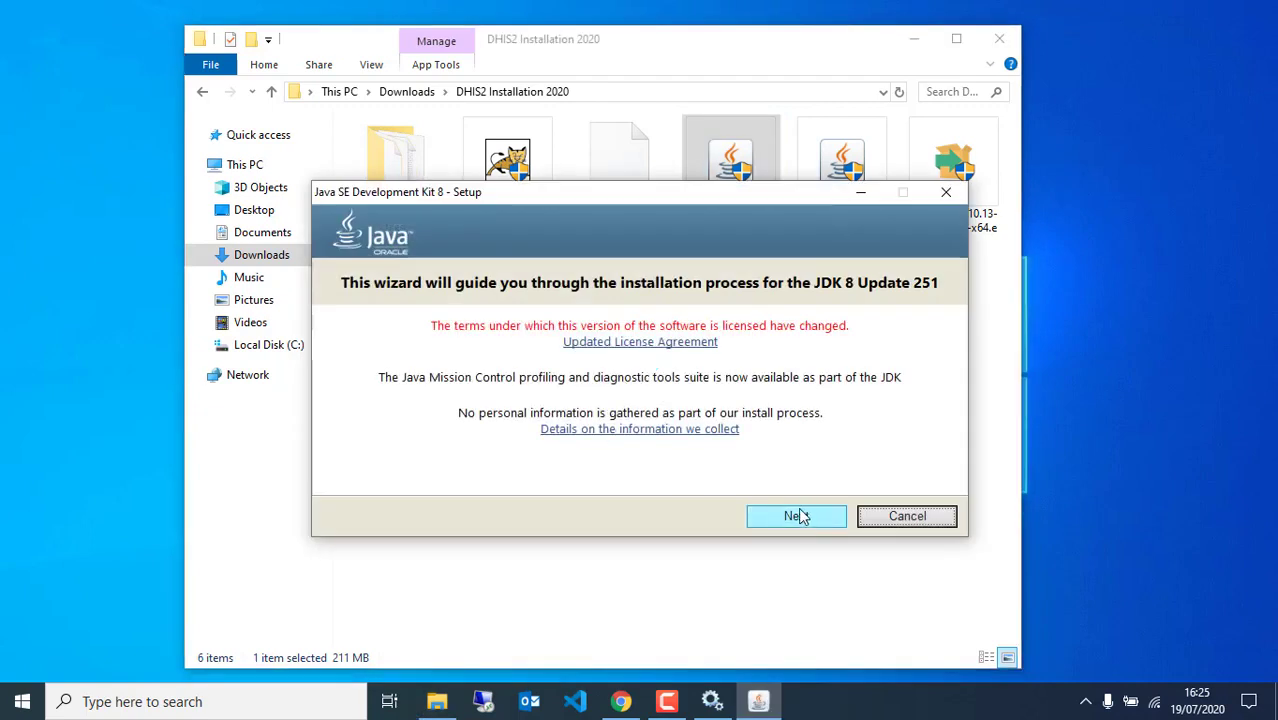
pyautogui.click(790, 514)
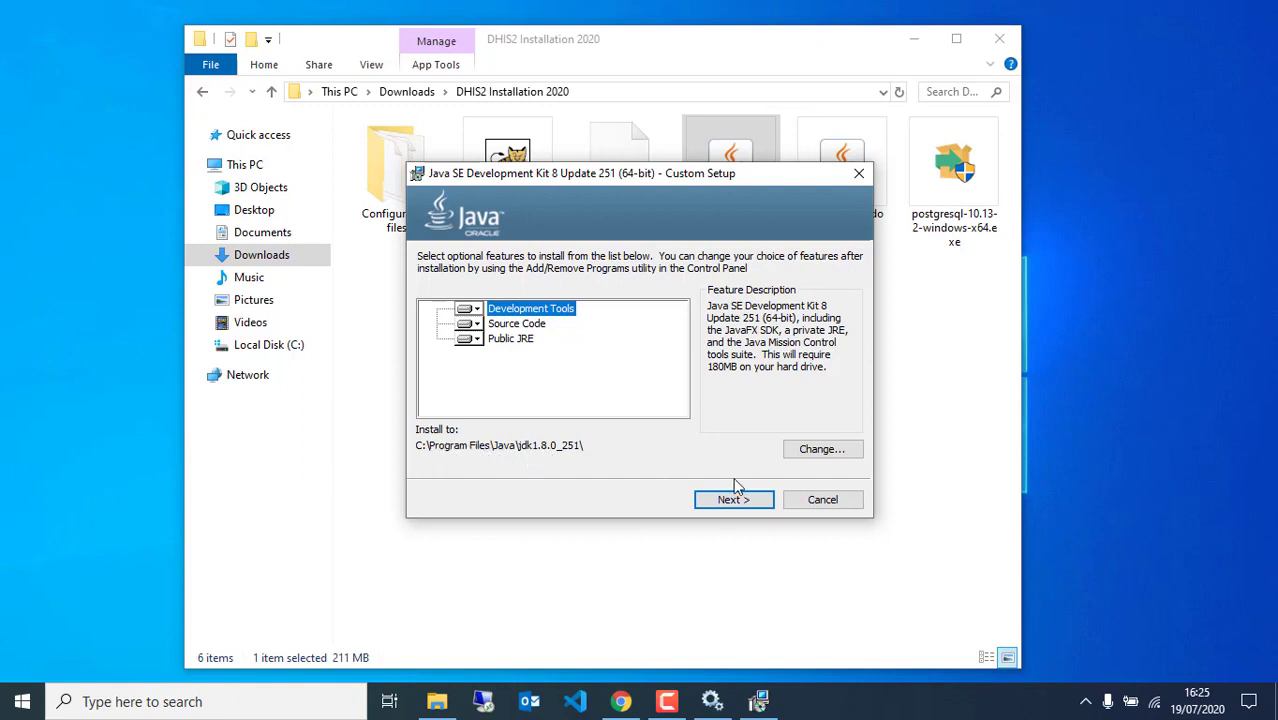
pyautogui.click(716, 505)
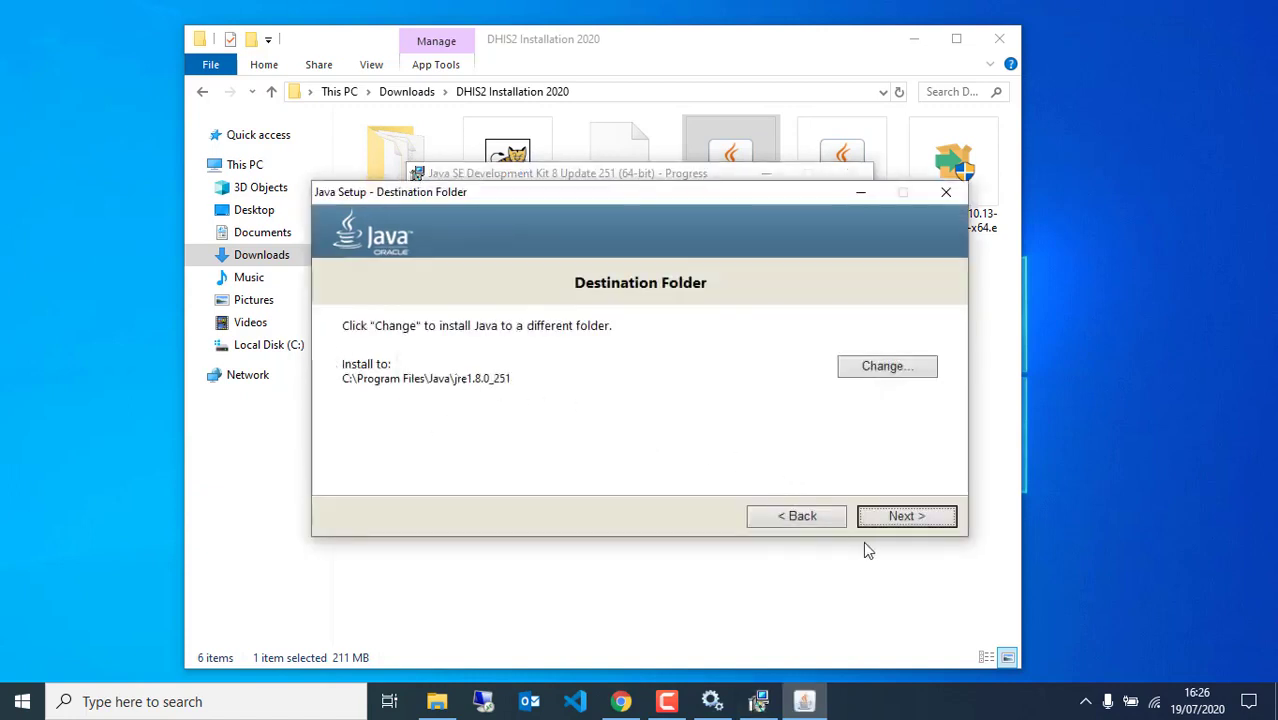
# Keep the default C:\Program Files\Java\jre1.8.0_251 folder, finish the JDK install and close it
pyautogui.click(895, 518)
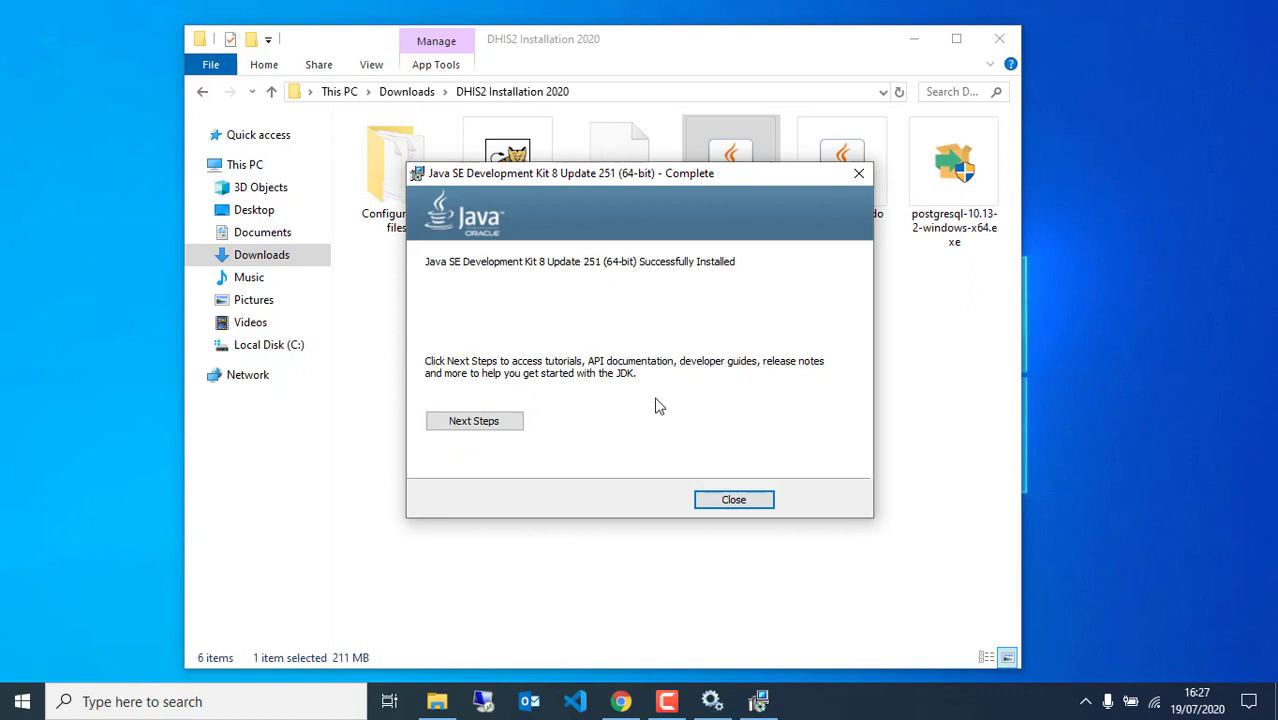
pyautogui.click(734, 500)
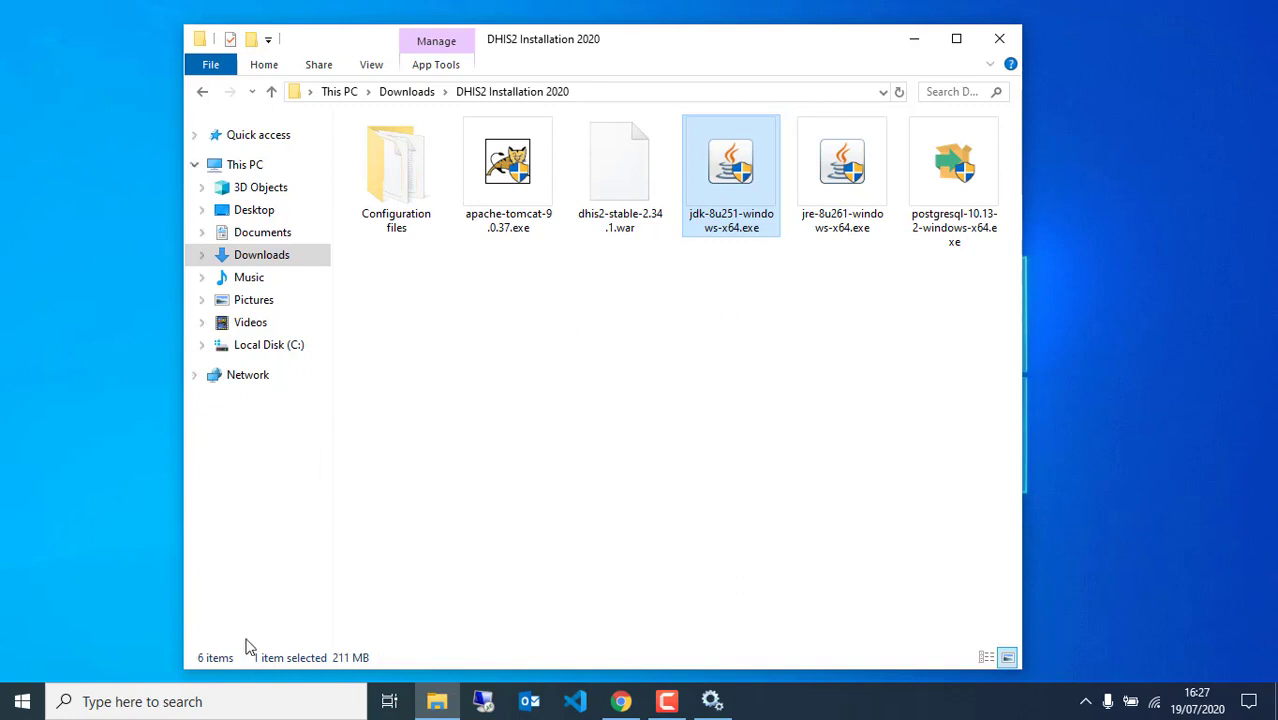
# Run java -version in Command Prompt to confirm Java 1.8.0_261, then close it
pyautogui.click(172, 701)
pyautogui.write('cm')
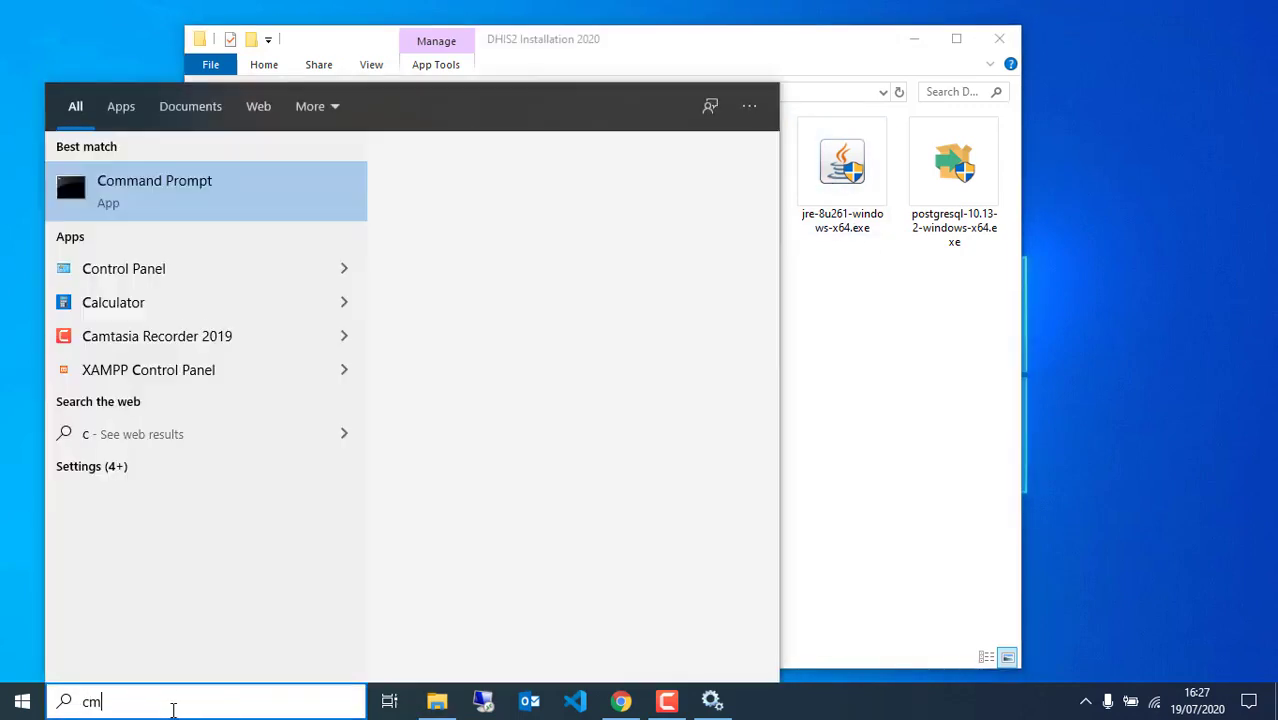
pyautogui.write('d')
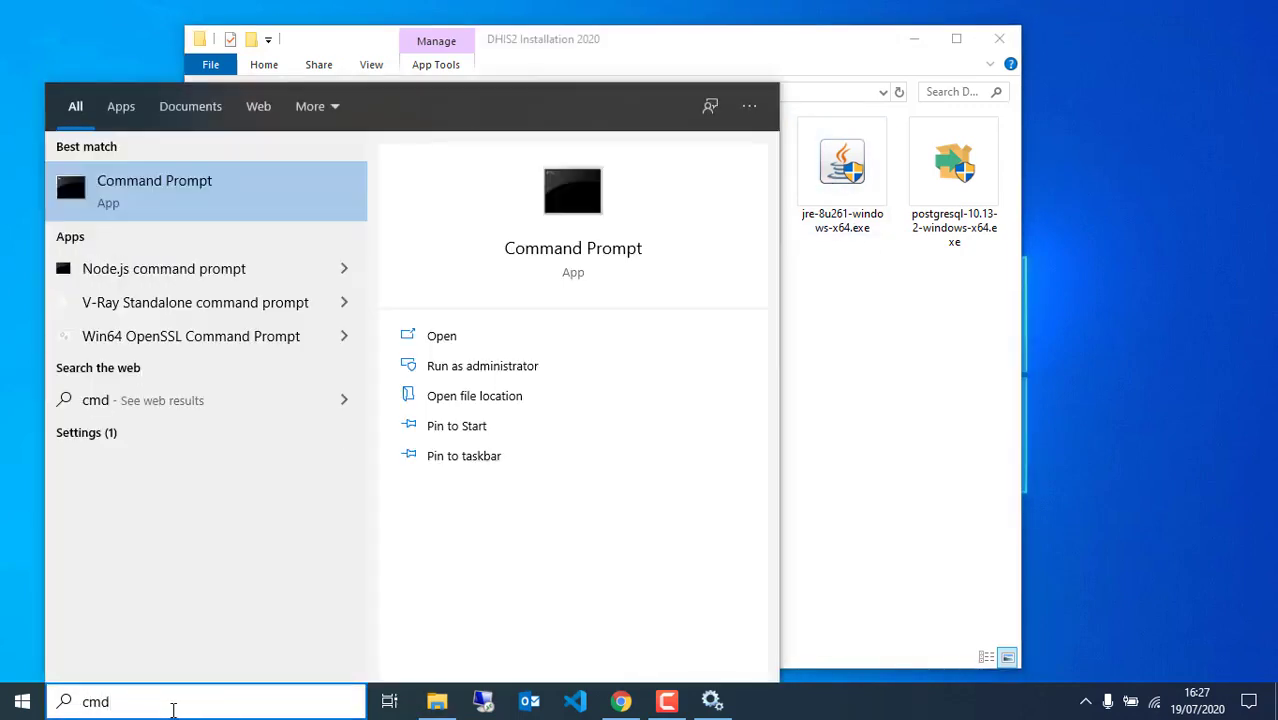
pyautogui.press('Return')
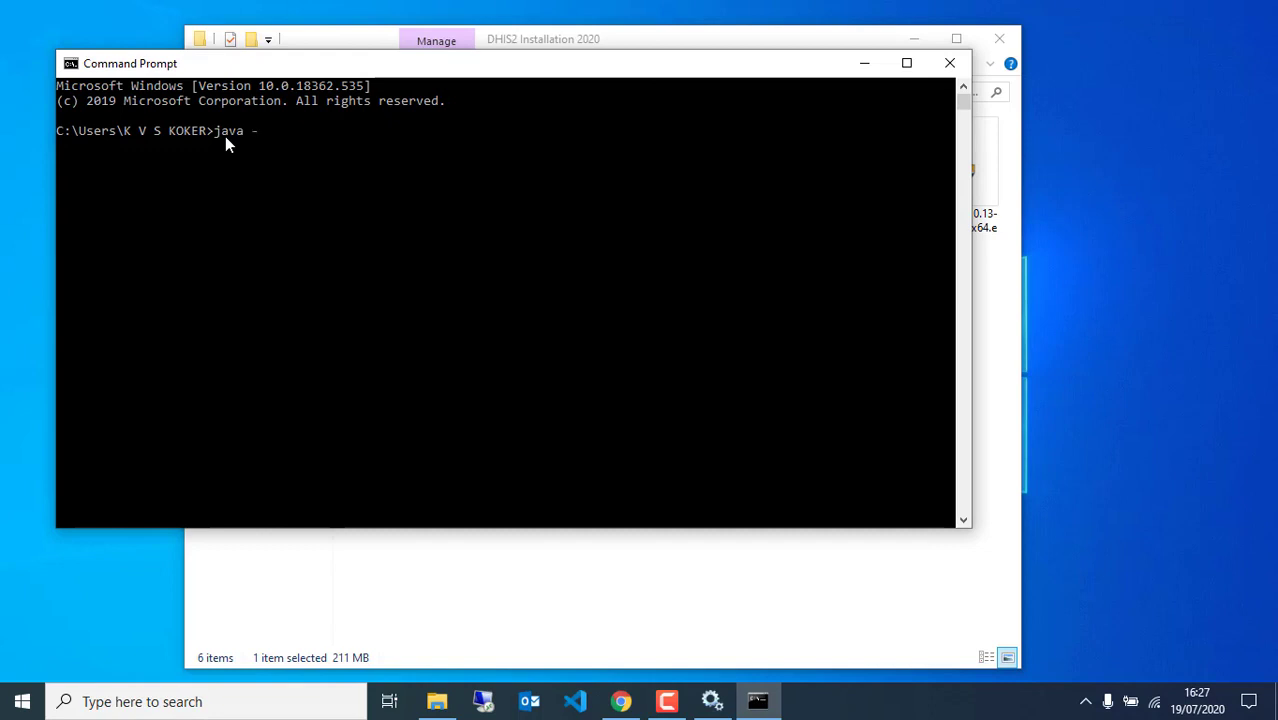
pyautogui.write('java -version')
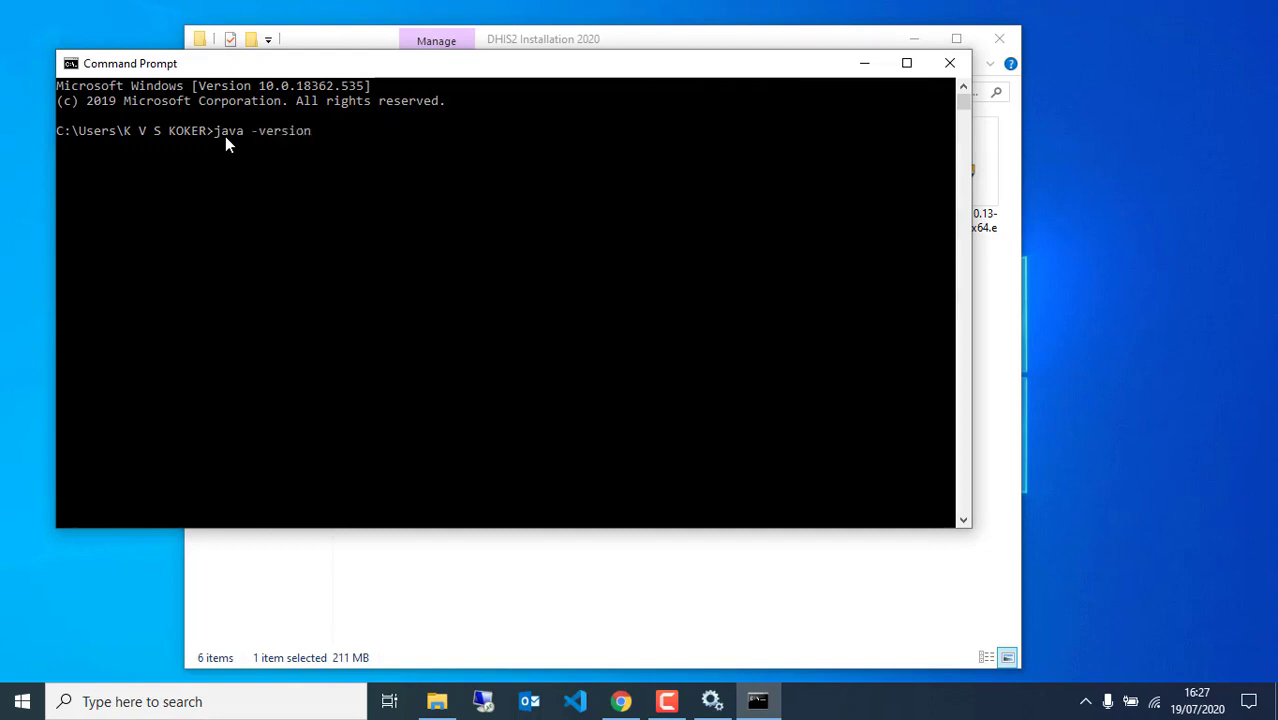
pyautogui.press('Return')
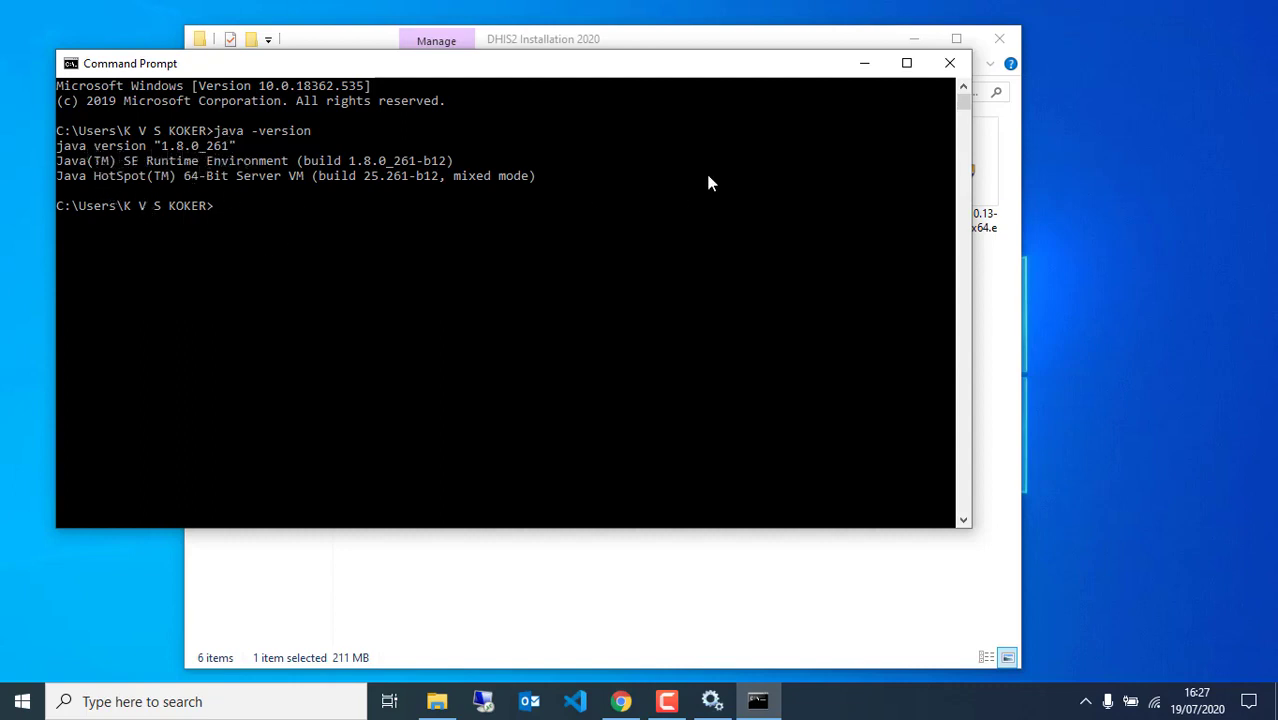
pyautogui.click(950, 63)
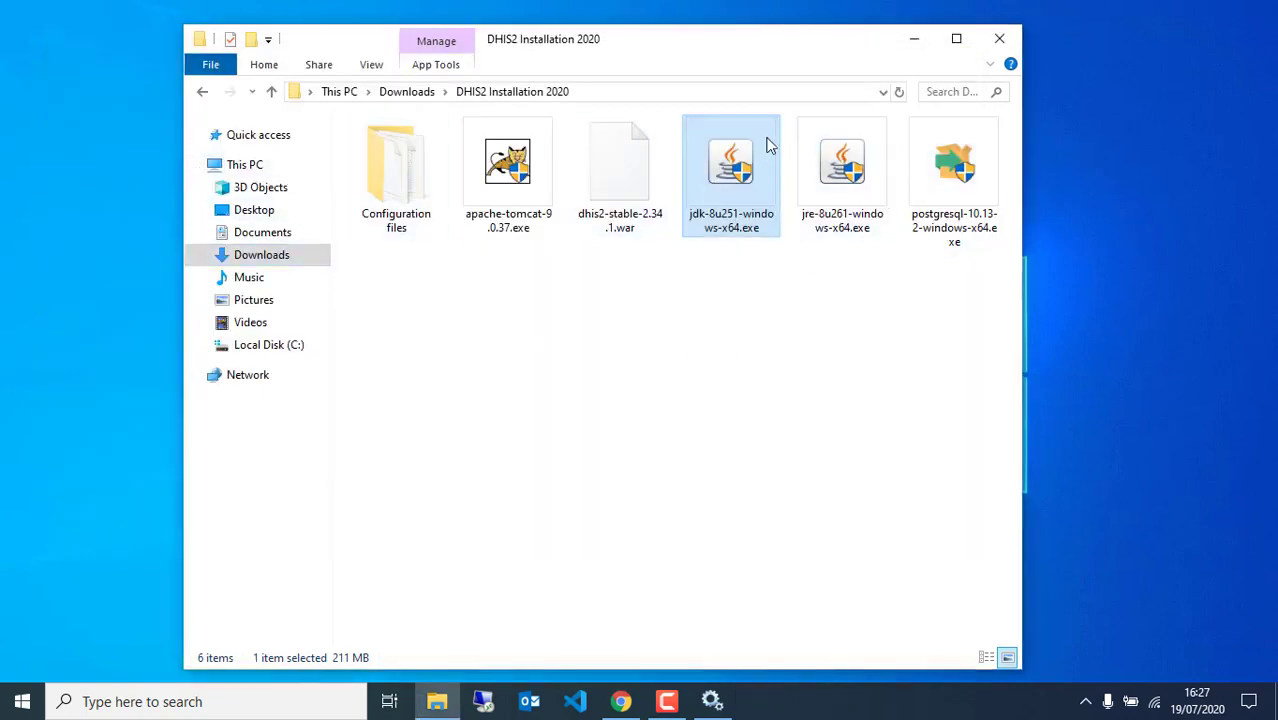
# Open Environment Variables via This PC Properties > Advanced system settings and review System variables
pyautogui.click(537, 368)
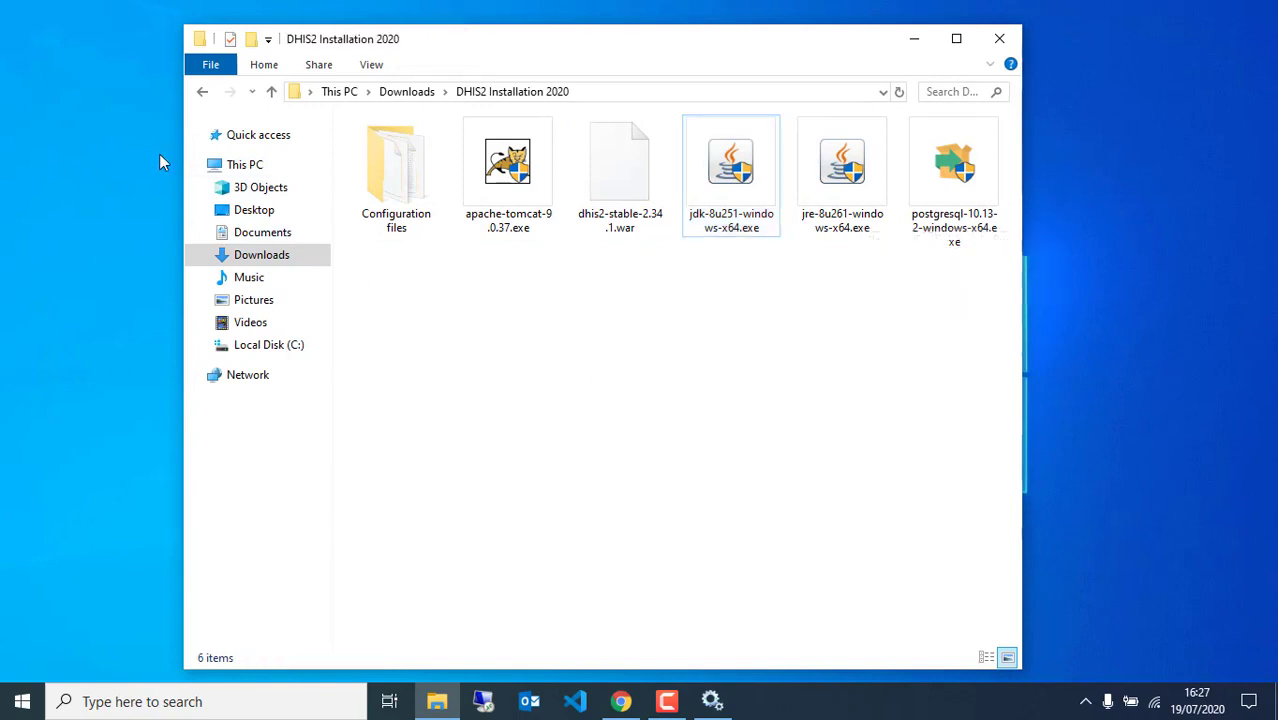
pyautogui.click(272, 167)
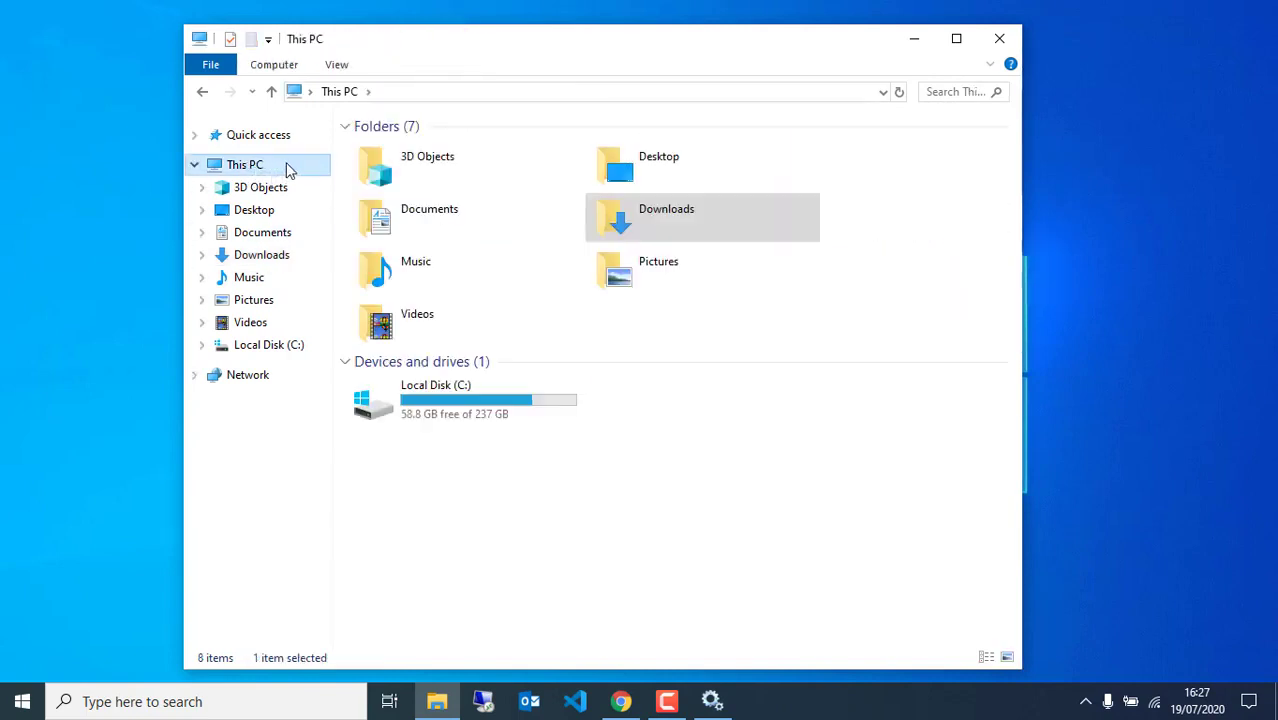
pyautogui.rightClick(288, 170)
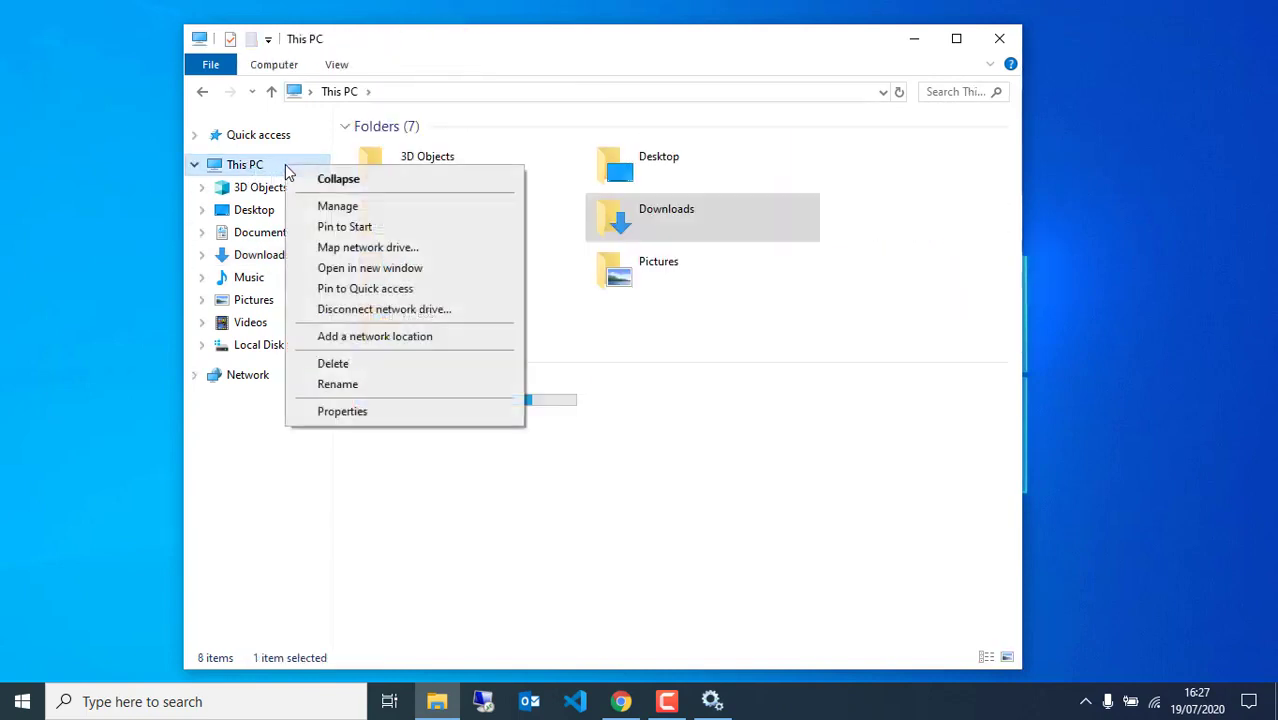
pyautogui.click(320, 412)
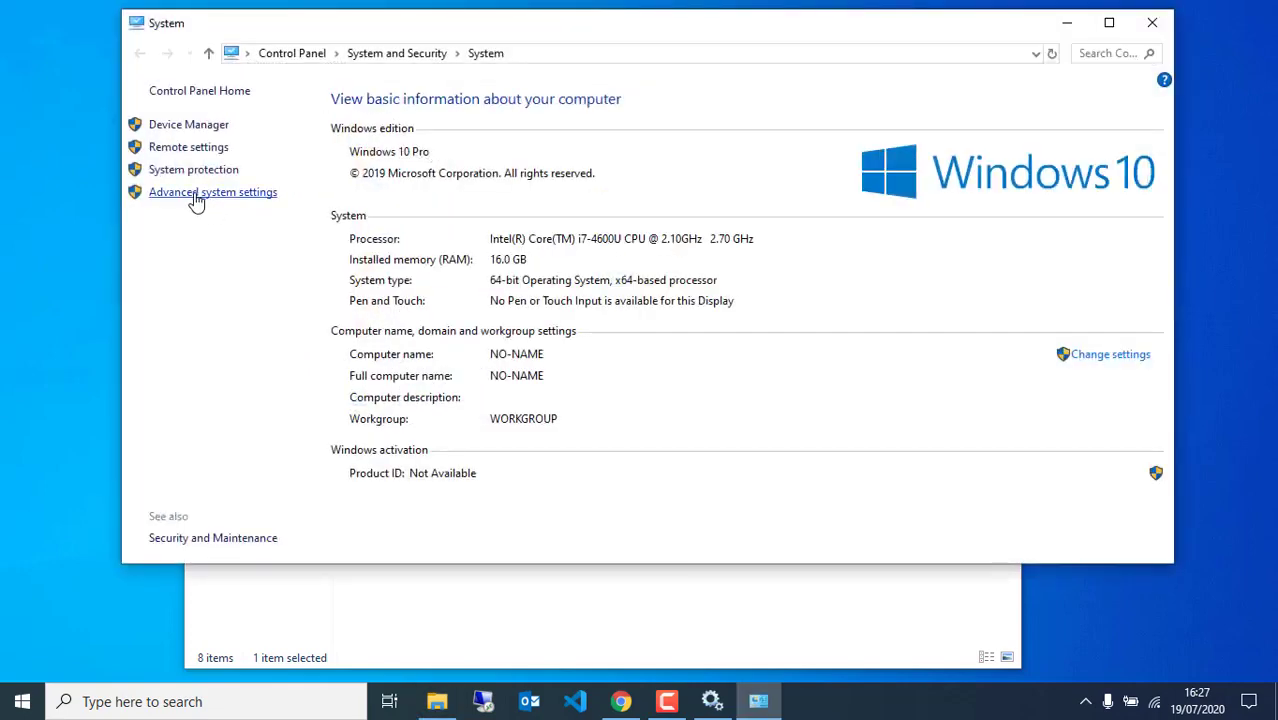
pyautogui.click(178, 196)
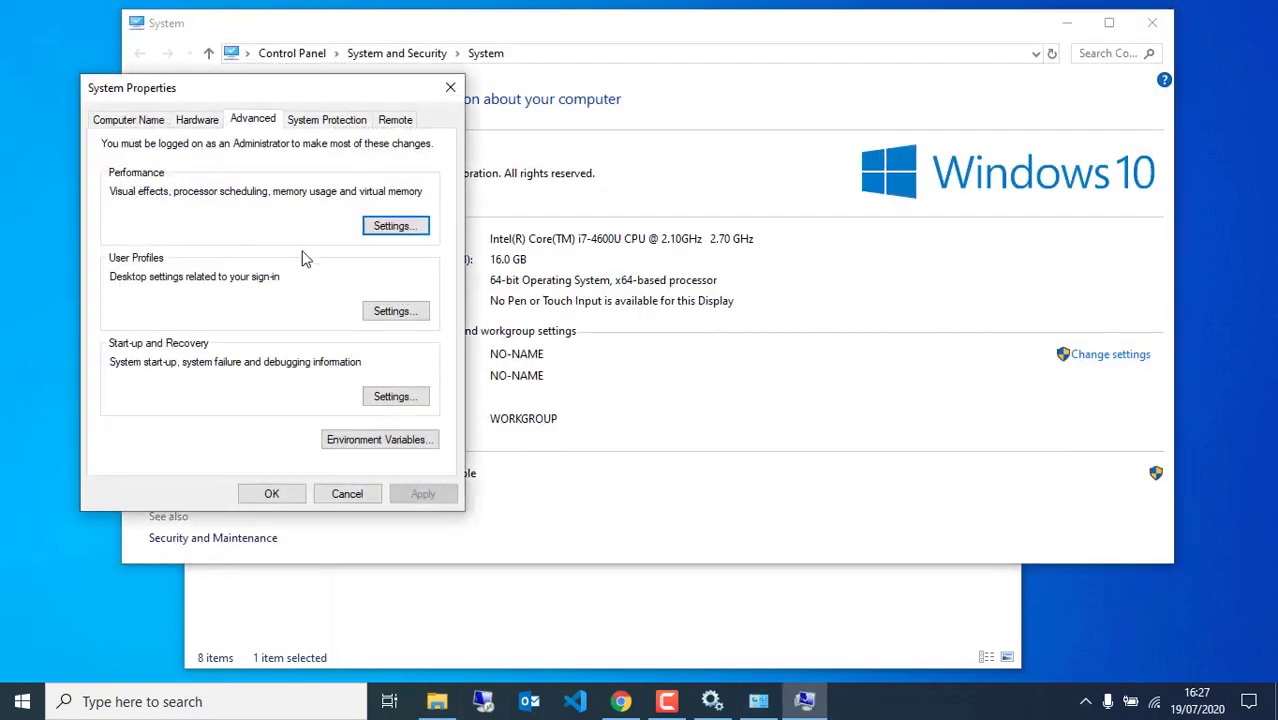
pyautogui.click(348, 442)
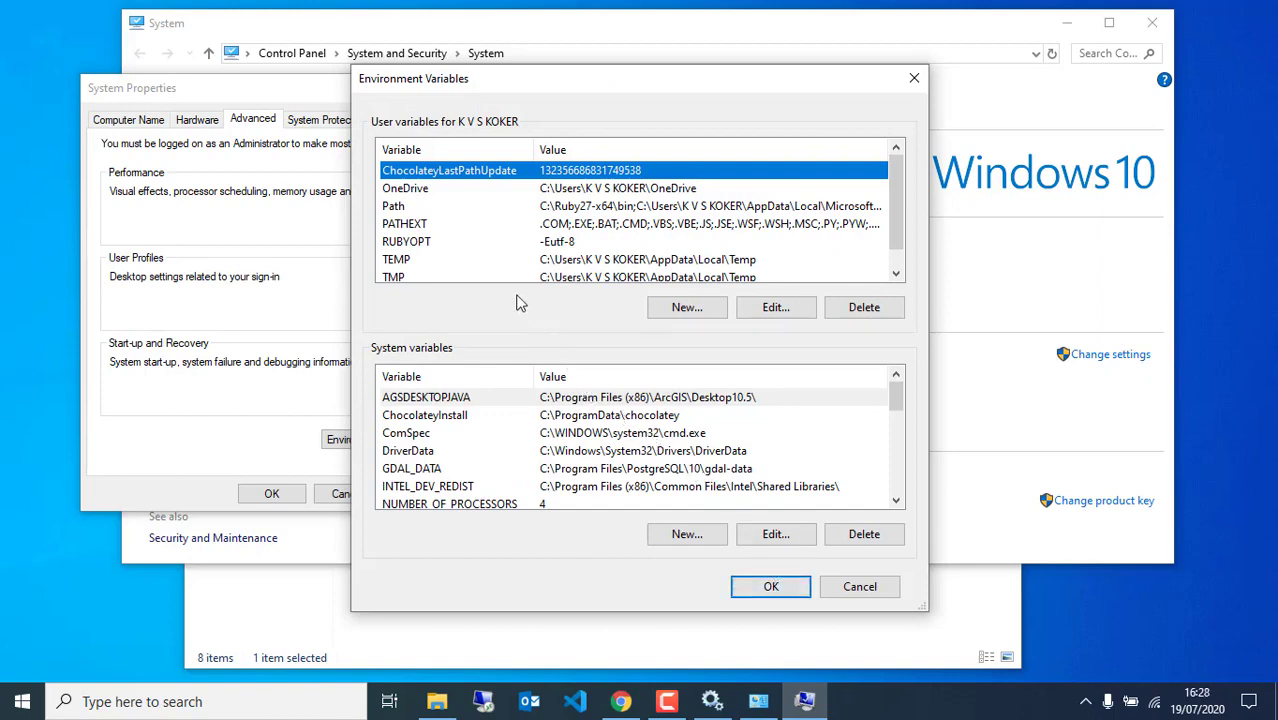
pyautogui.moveTo(596, 91); pyautogui.dragTo(648, 45)
pyautogui.scroll(-4, 533, 401)
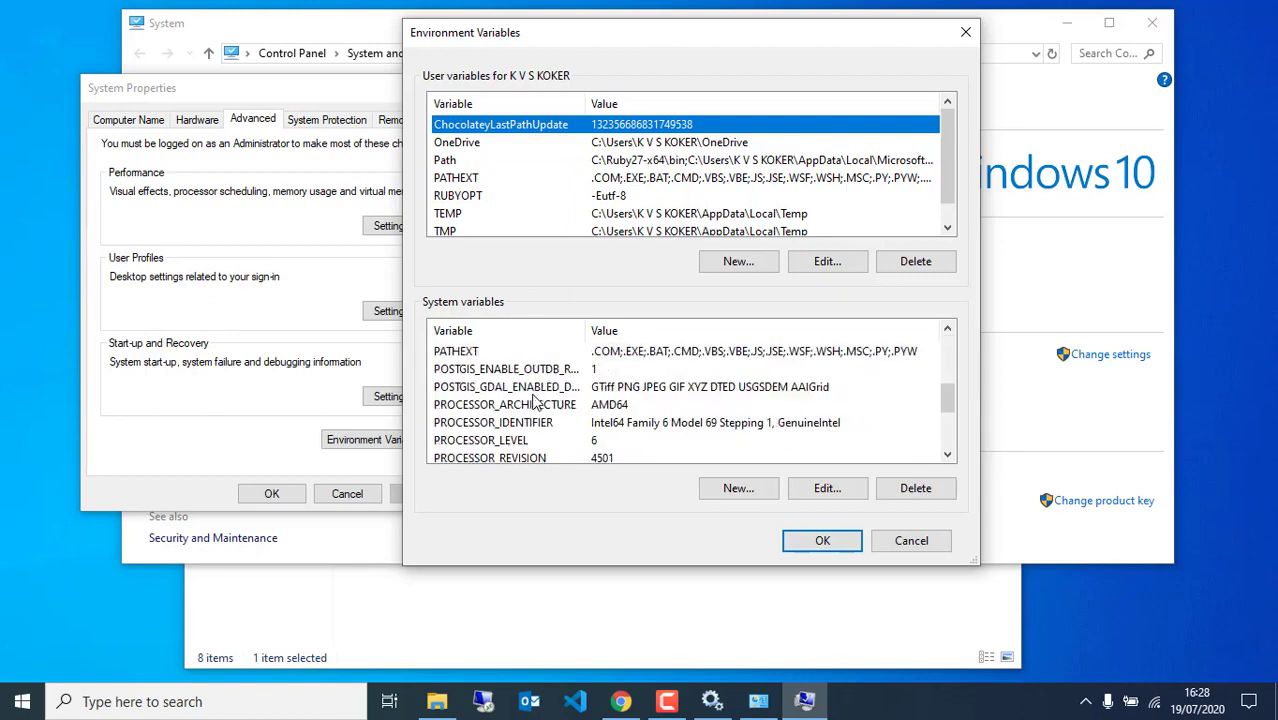
pyautogui.scroll(4, 524, 406)
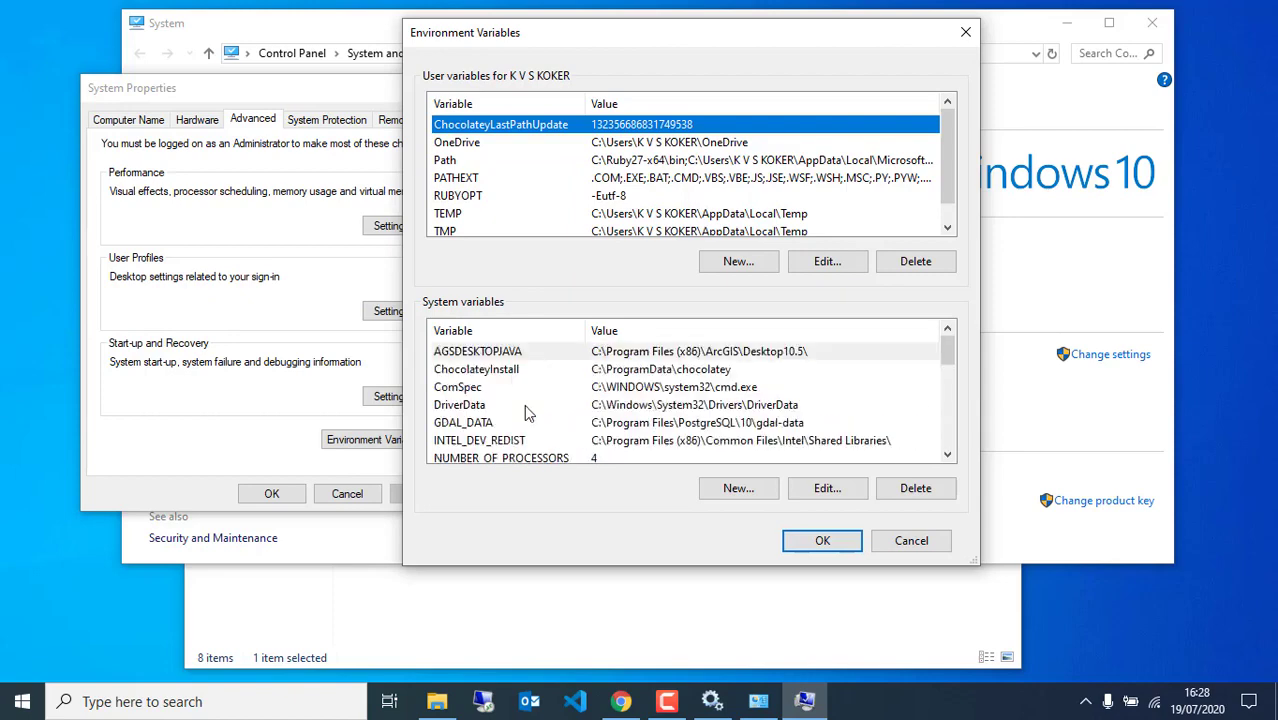
pyautogui.scroll(-4, 588, 406)
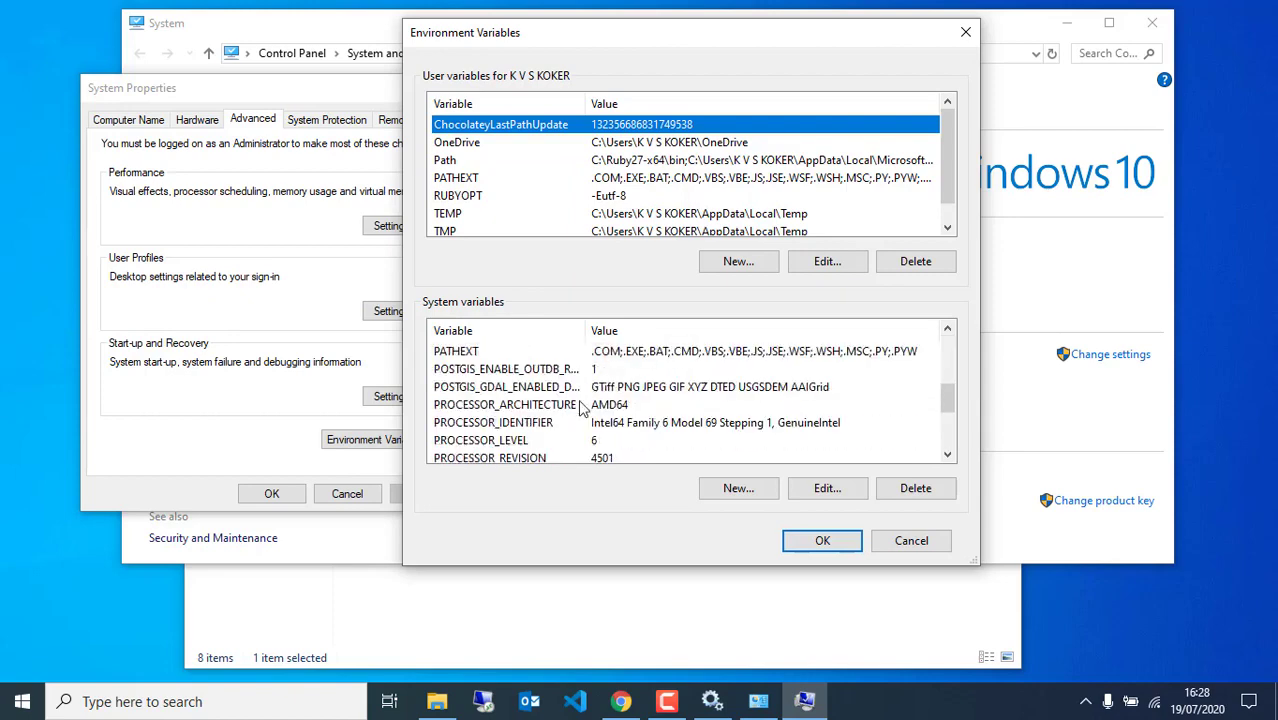
pyautogui.click(558, 617)
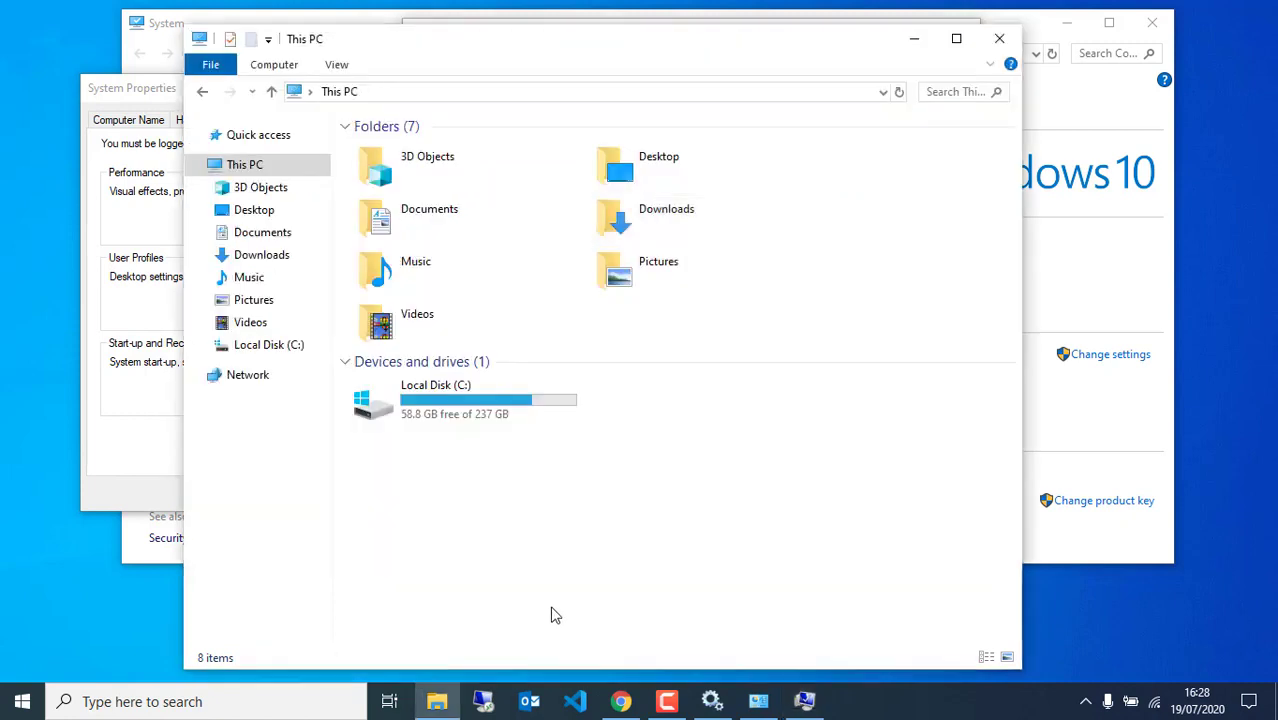
# Open Java Configuration.txt from Downloads > DHIS2 Installation 2020 > Configuration files in Notepad
pyautogui.click(276, 258)
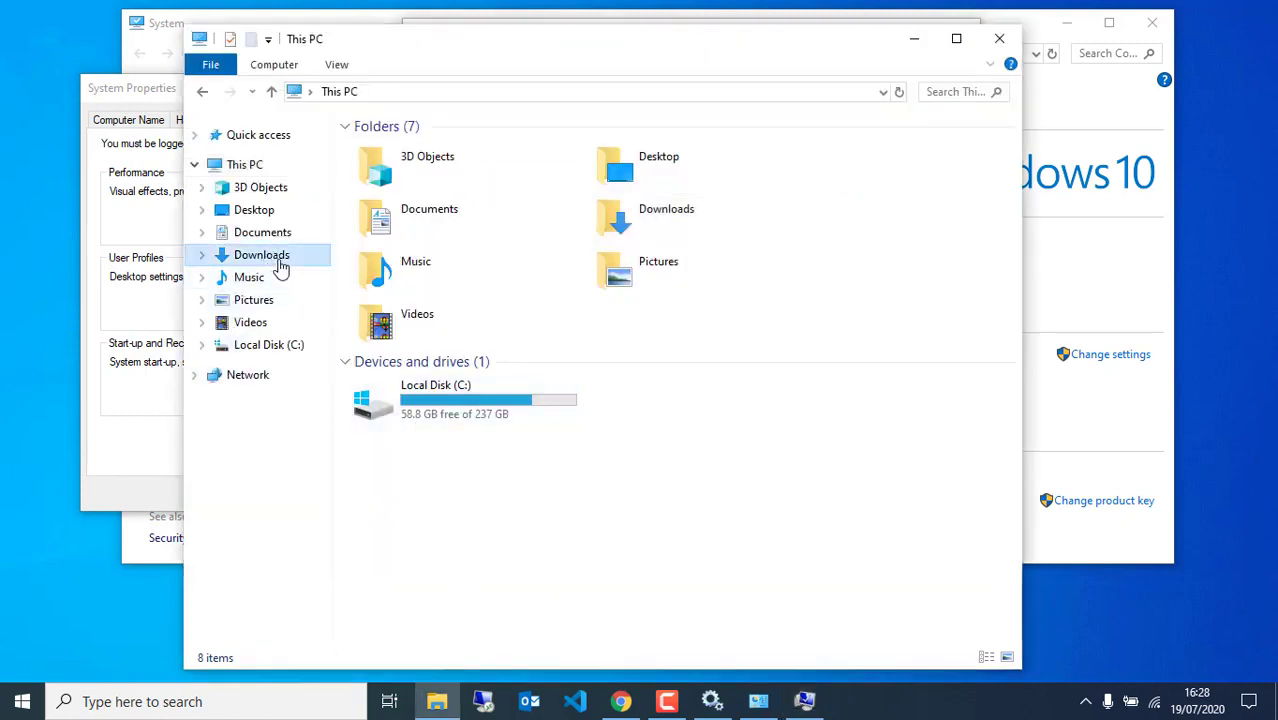
pyautogui.click(410, 255)
pyautogui.doubleClick(412, 252)
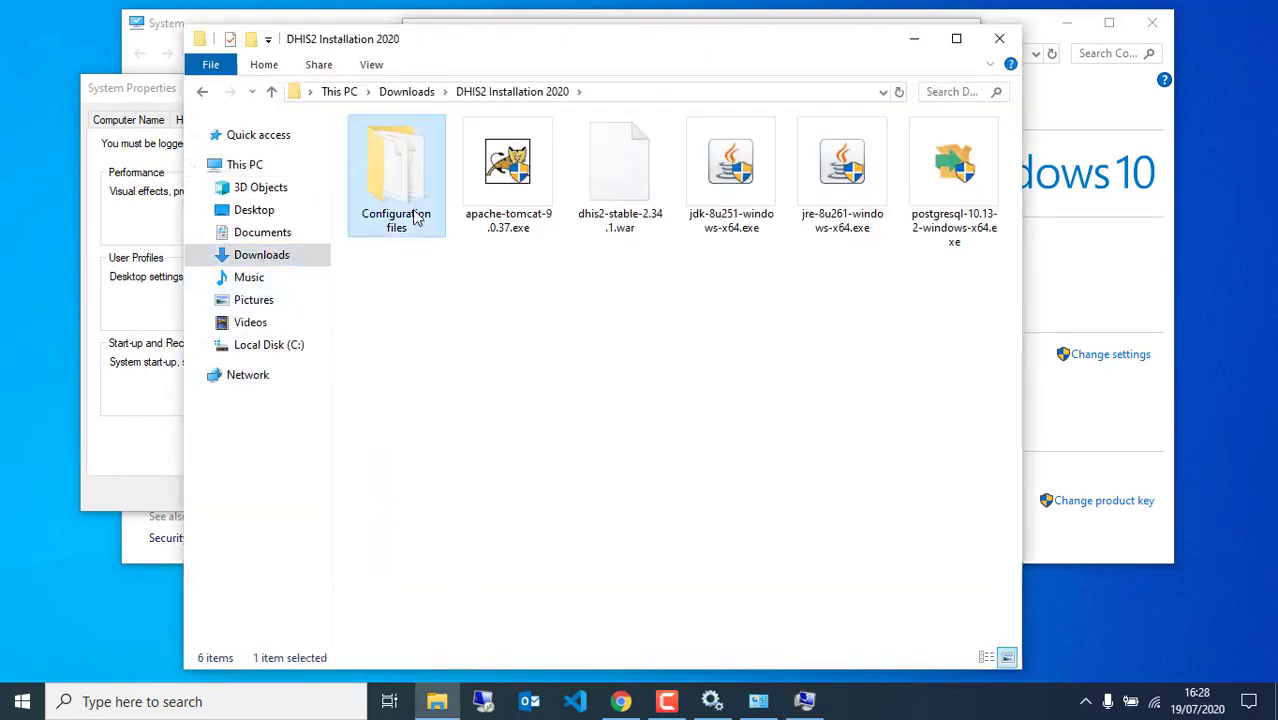
pyautogui.doubleClick(414, 214)
pyautogui.doubleClick(424, 170)
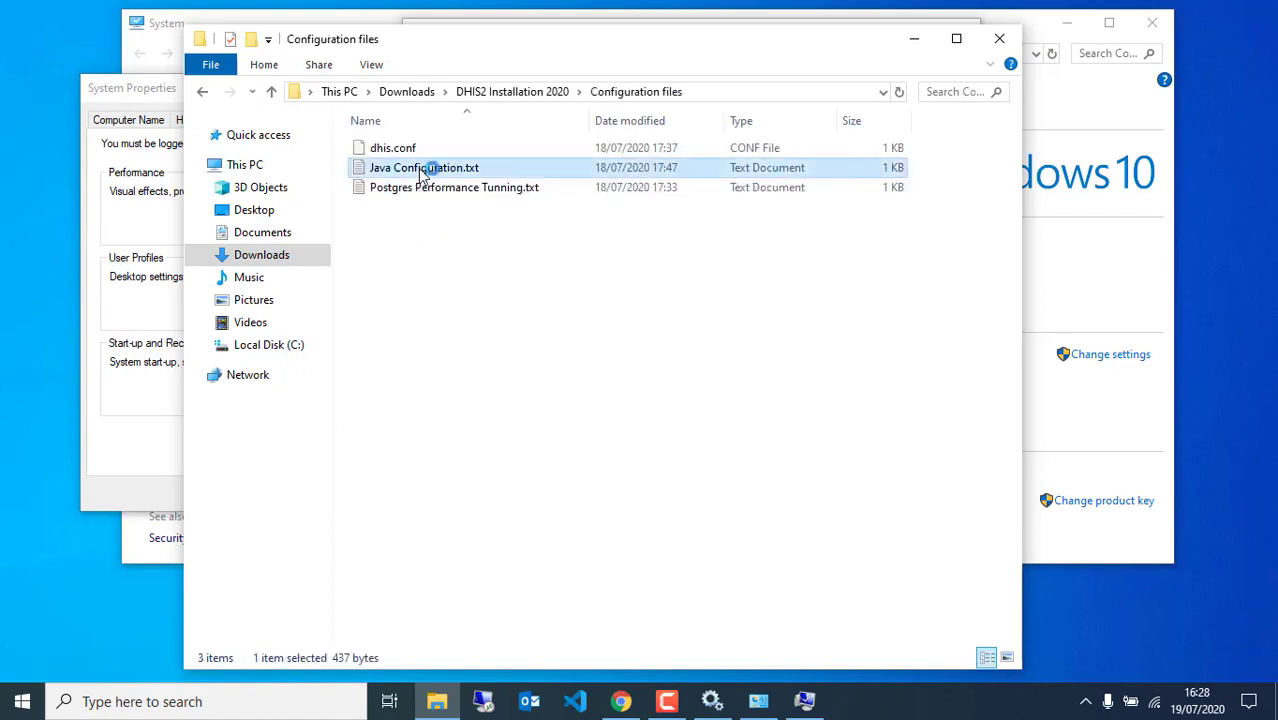
pyautogui.moveTo(543, 208); pyautogui.dragTo(319, 293)
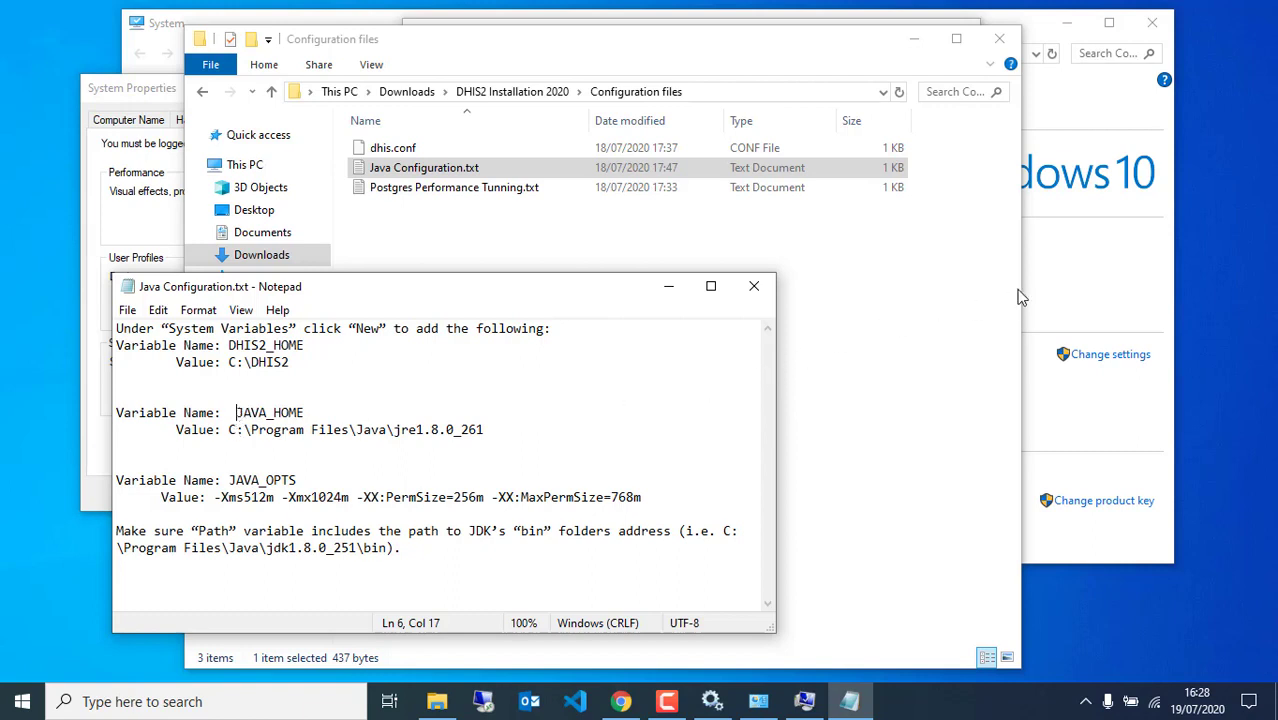
pyautogui.click(1050, 283)
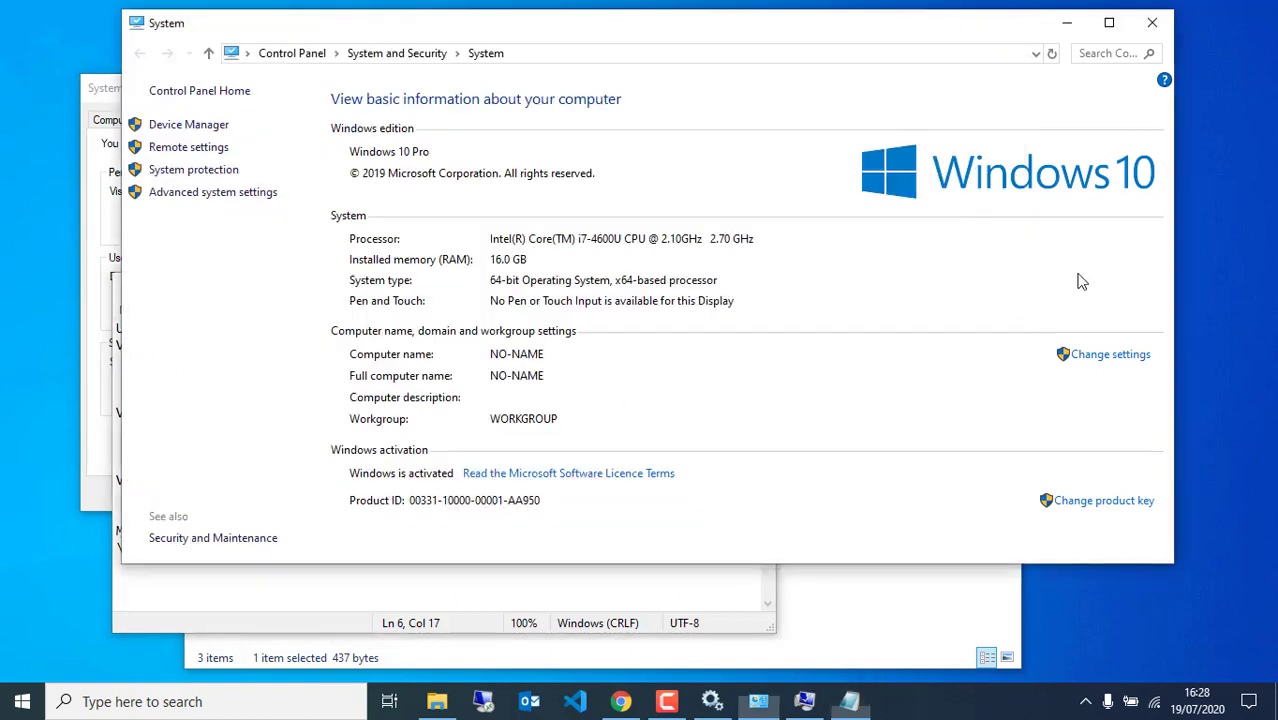
# Start a new system variable named JAVA_HOME and choose to browse for its value
pyautogui.click(802, 704)
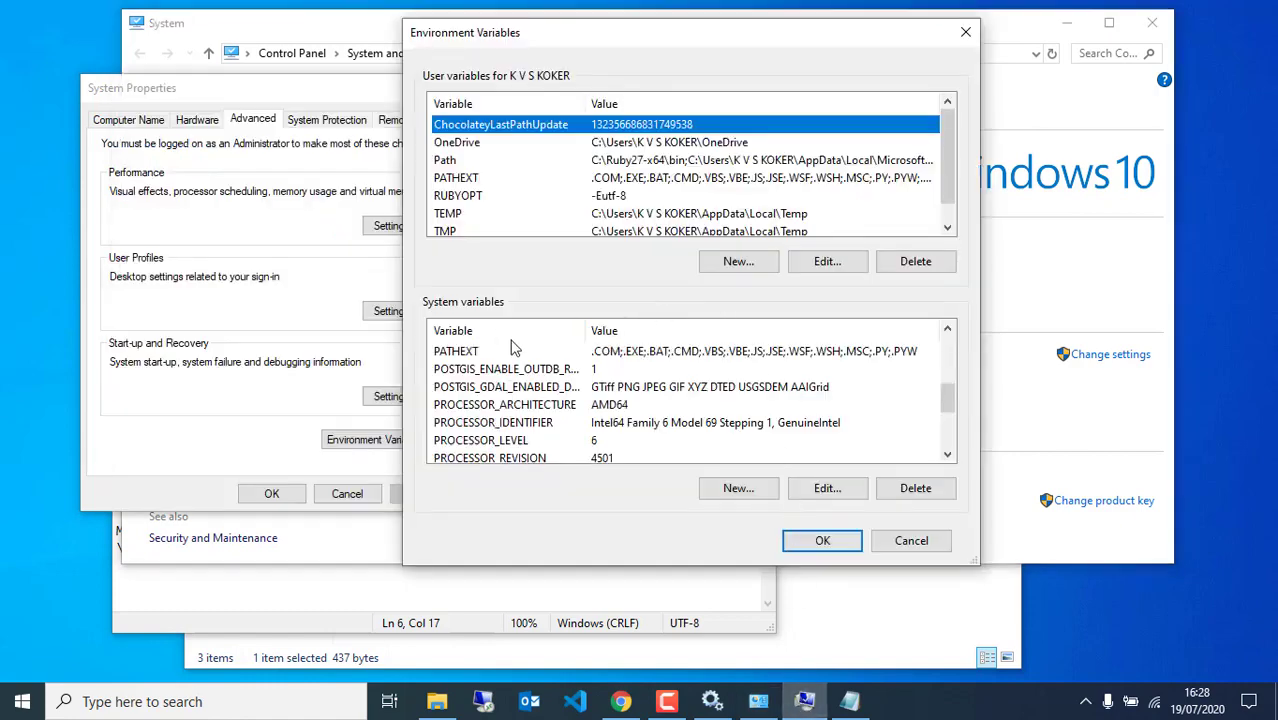
pyautogui.scroll(-2, 685, 435)
pyautogui.scroll(3, 625, 396)
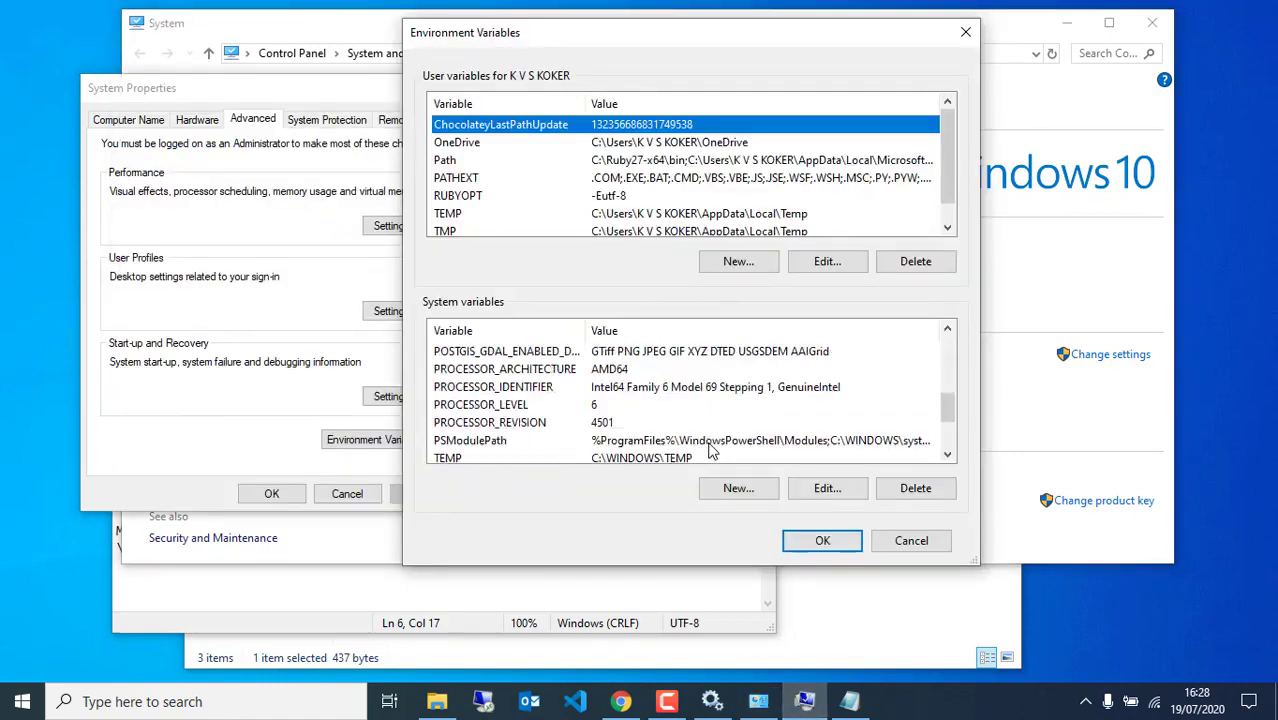
pyautogui.click(737, 488)
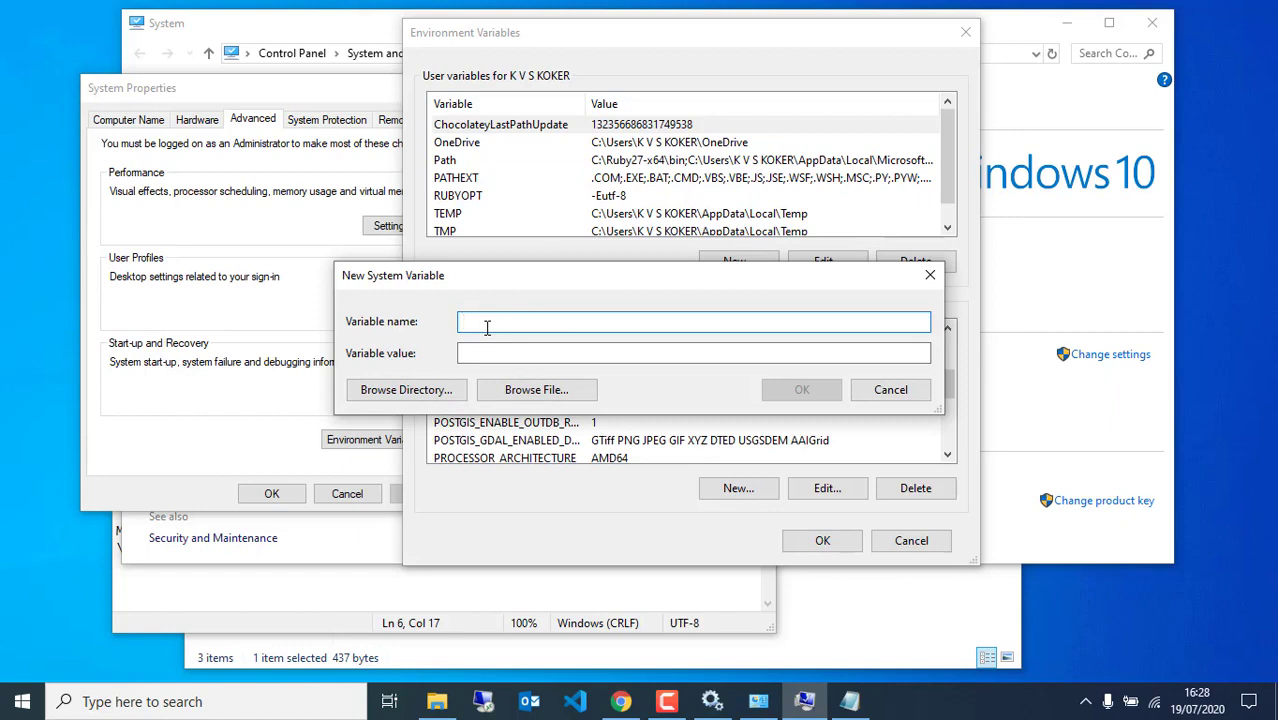
pyautogui.write('JAVA_H')
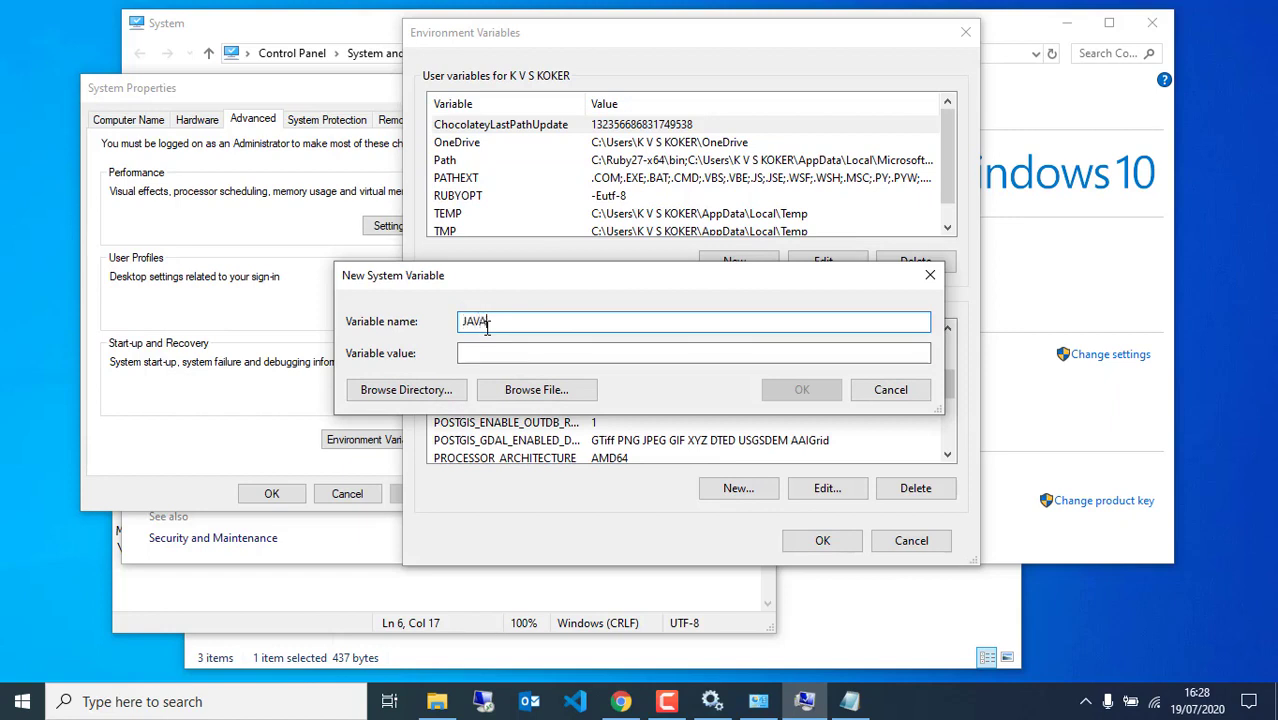
pyautogui.write('O')
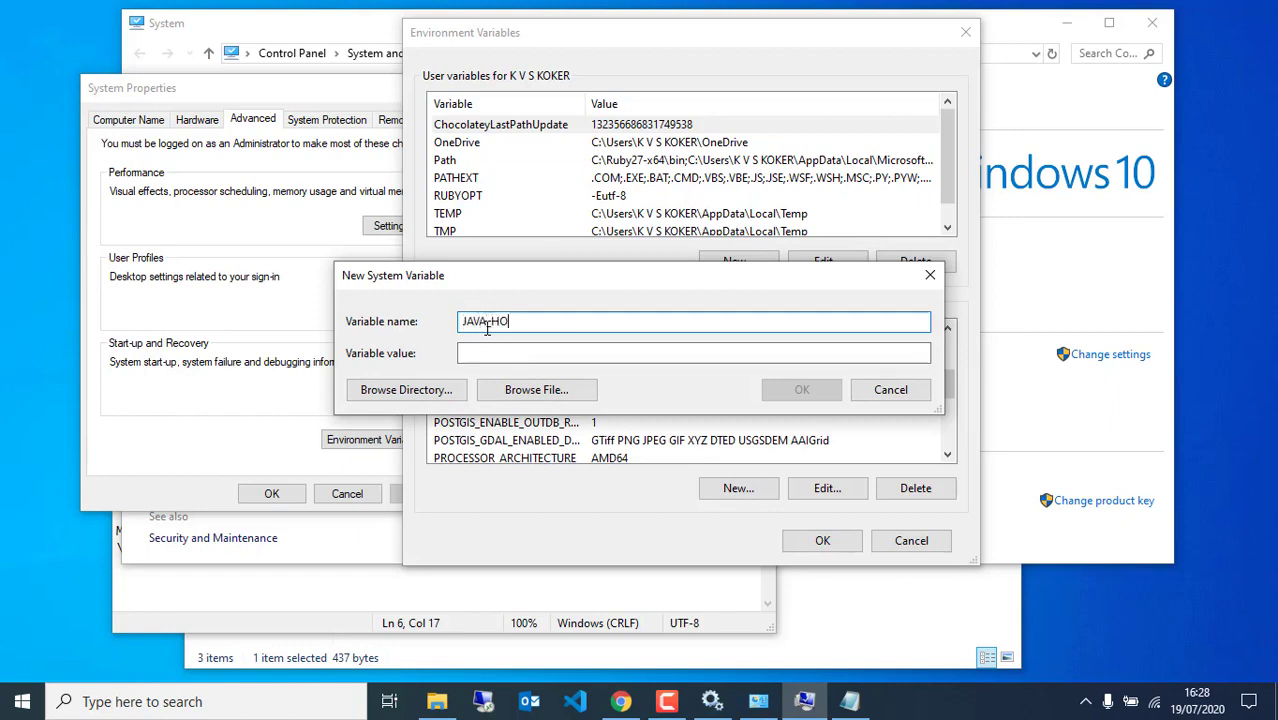
pyautogui.write('ME')
pyautogui.click(466, 354)
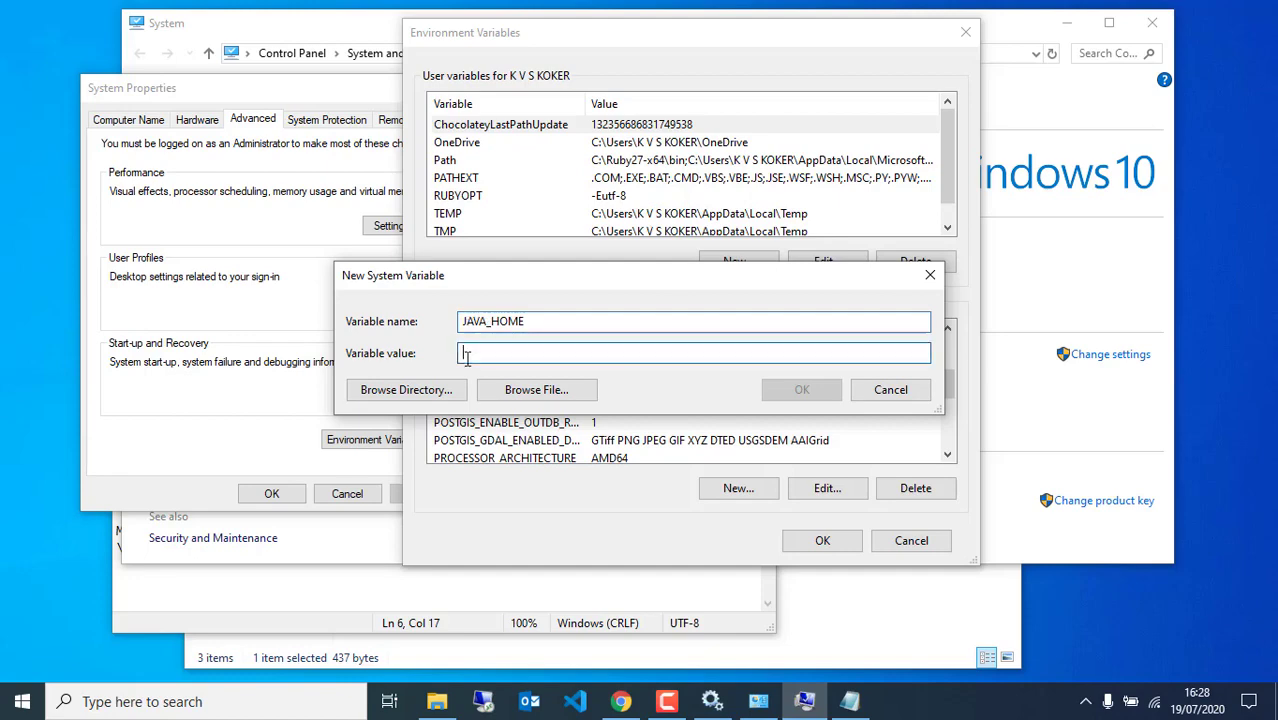
pyautogui.click(410, 390)
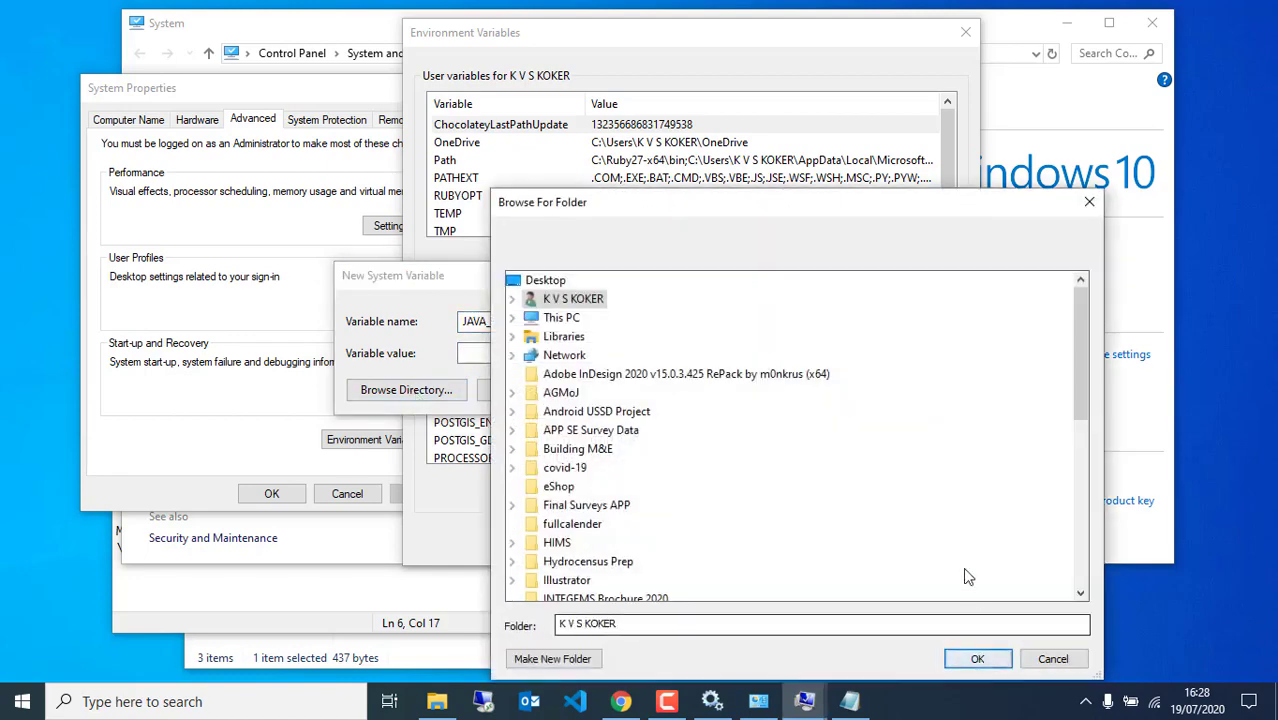
# Set JAVA_HOME to C:\Program Files\Java\jre1.8.0_261 and save the variable
pyautogui.doubleClick(555, 317)
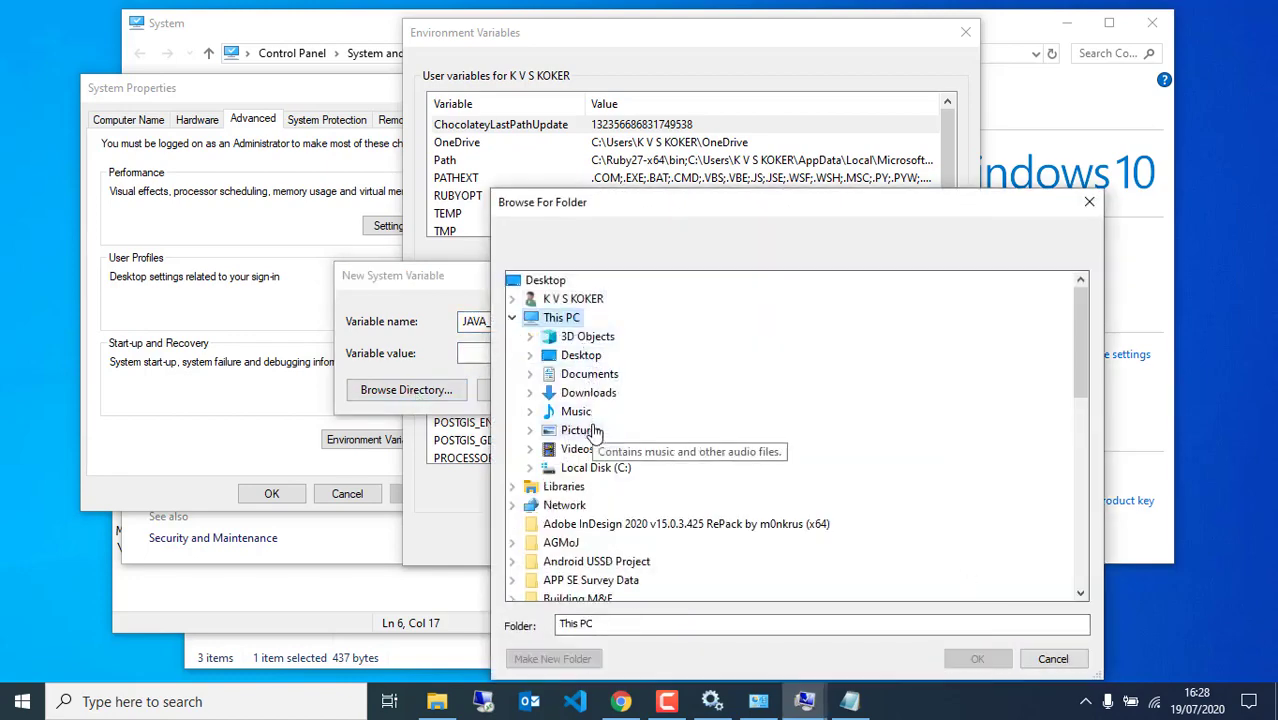
pyautogui.doubleClick(590, 467)
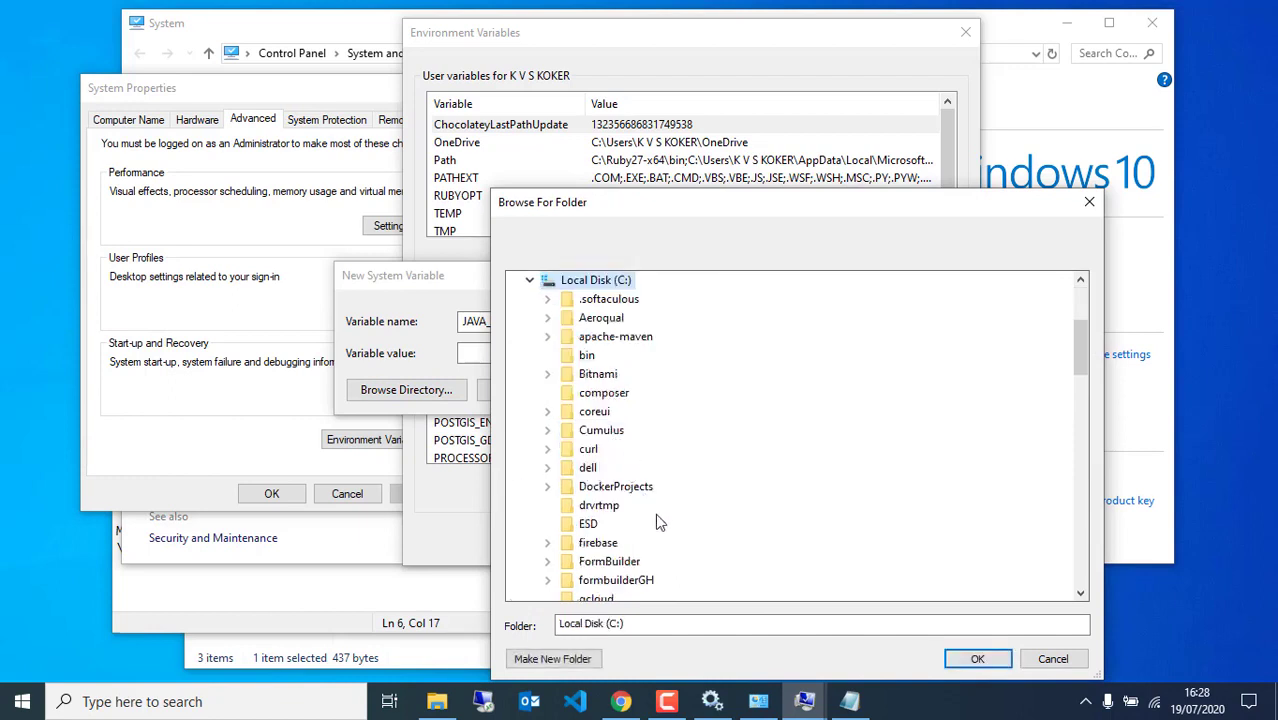
pyautogui.scroll(-5, 648, 508)
pyautogui.scroll(-3, 638, 486)
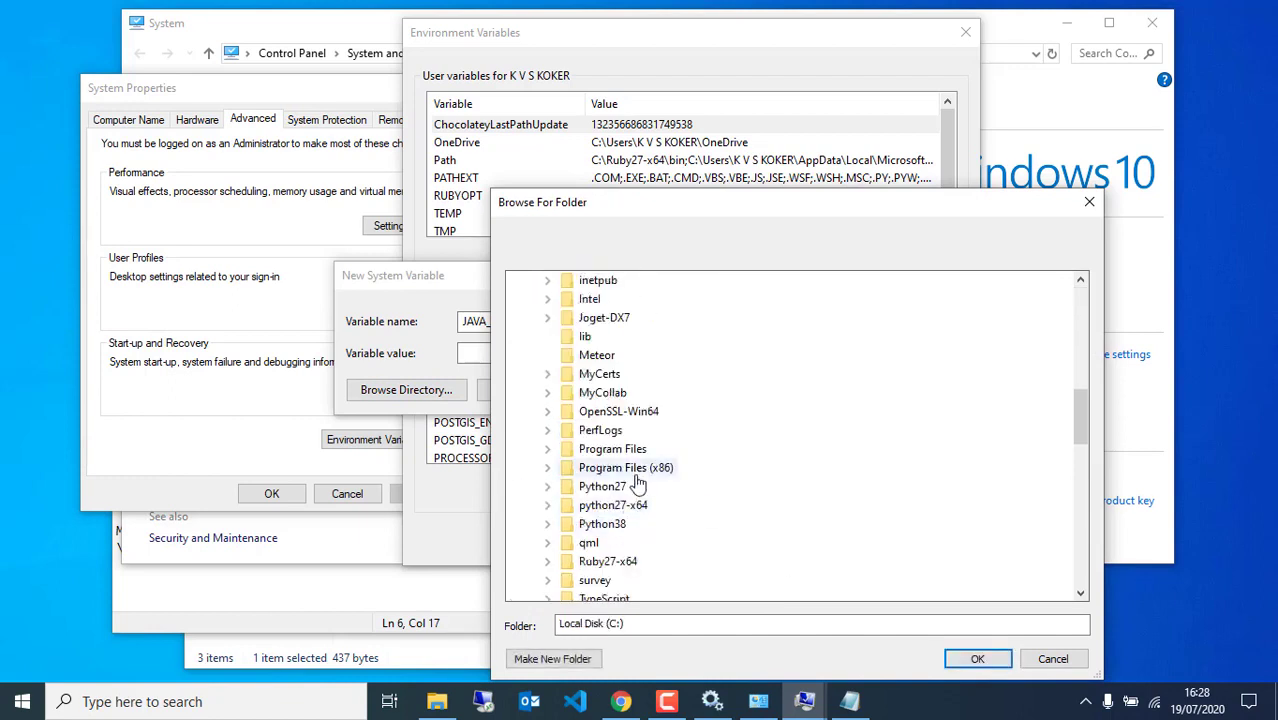
pyautogui.doubleClick(612, 449)
pyautogui.scroll(-2, 632, 540)
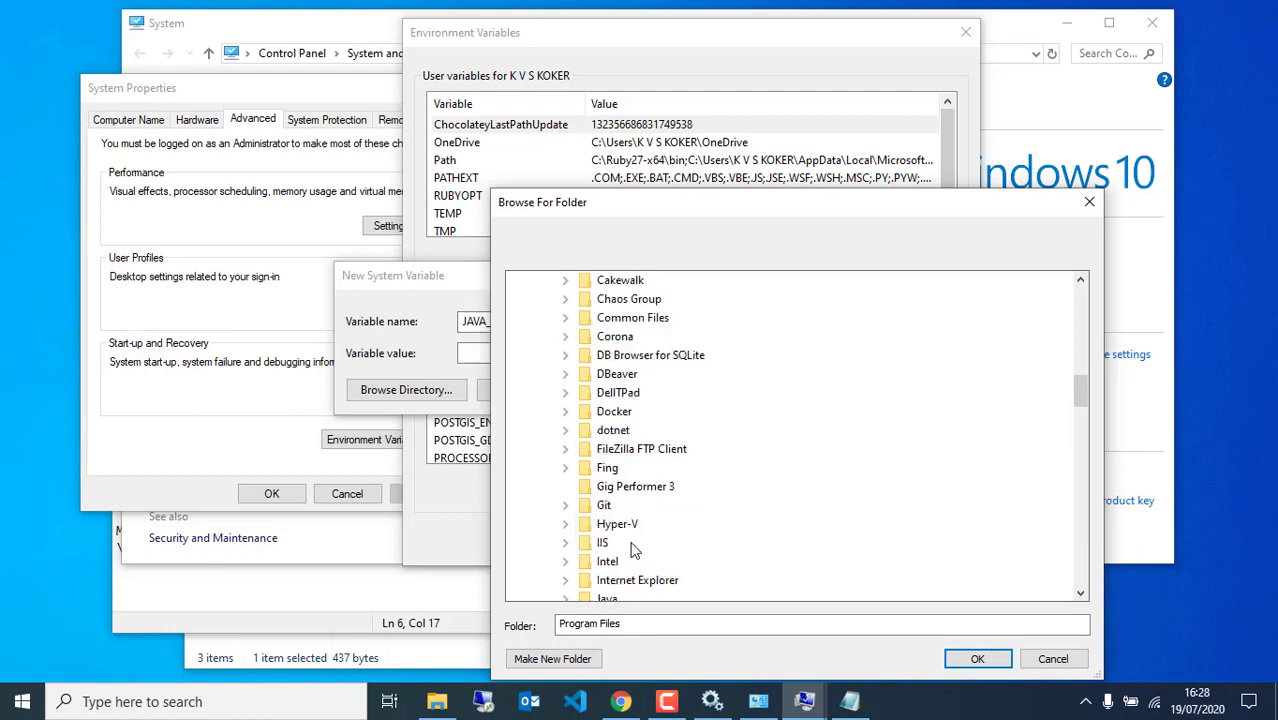
pyautogui.scroll(-2, 635, 505)
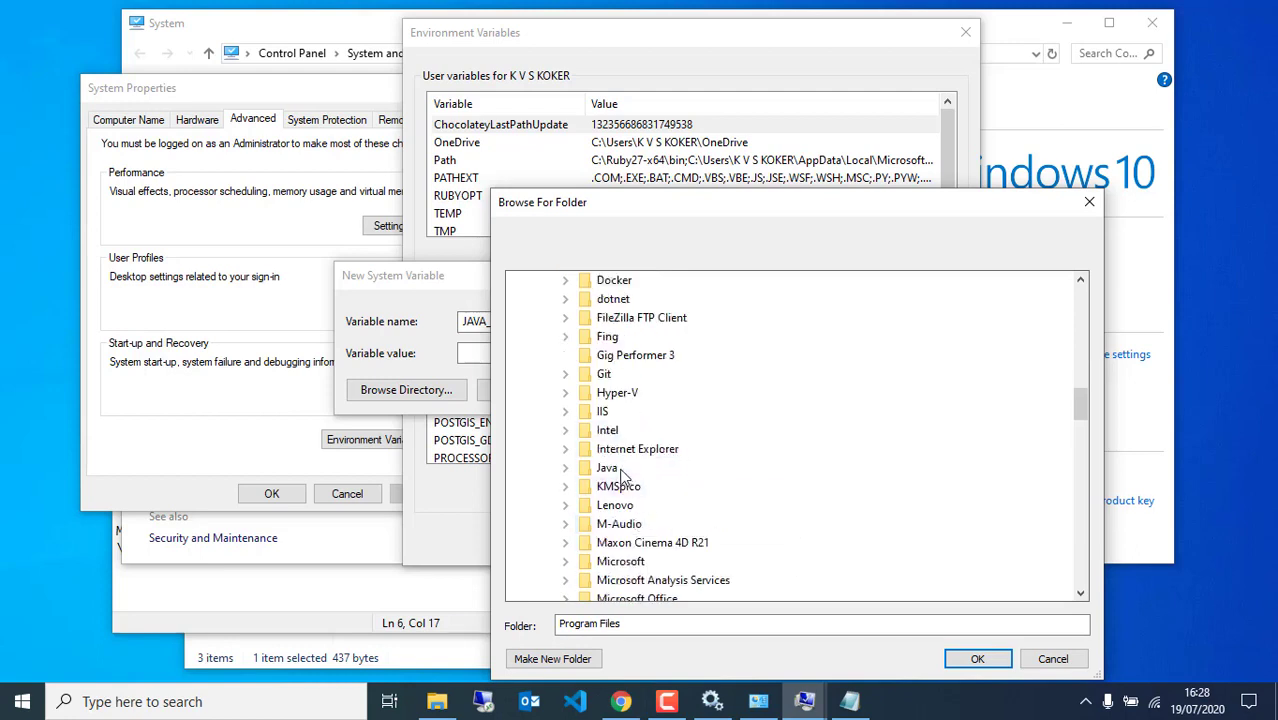
pyautogui.doubleClick(620, 470)
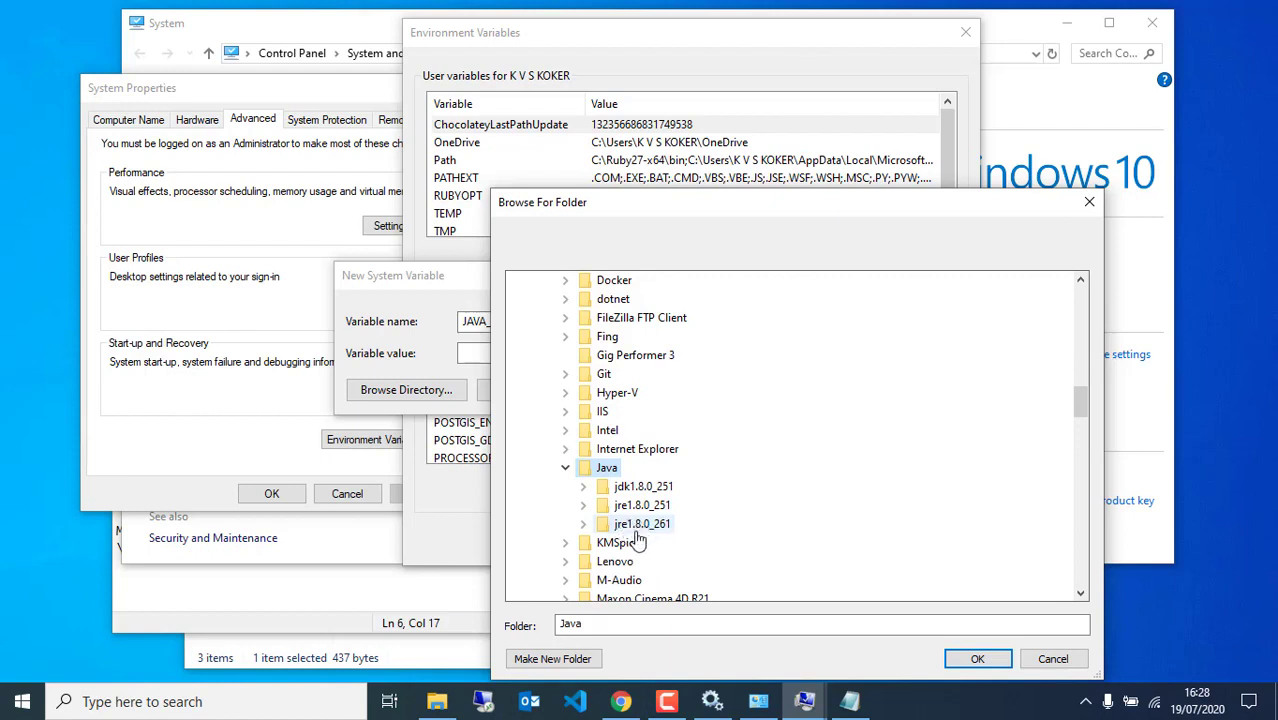
pyautogui.doubleClick(641, 526)
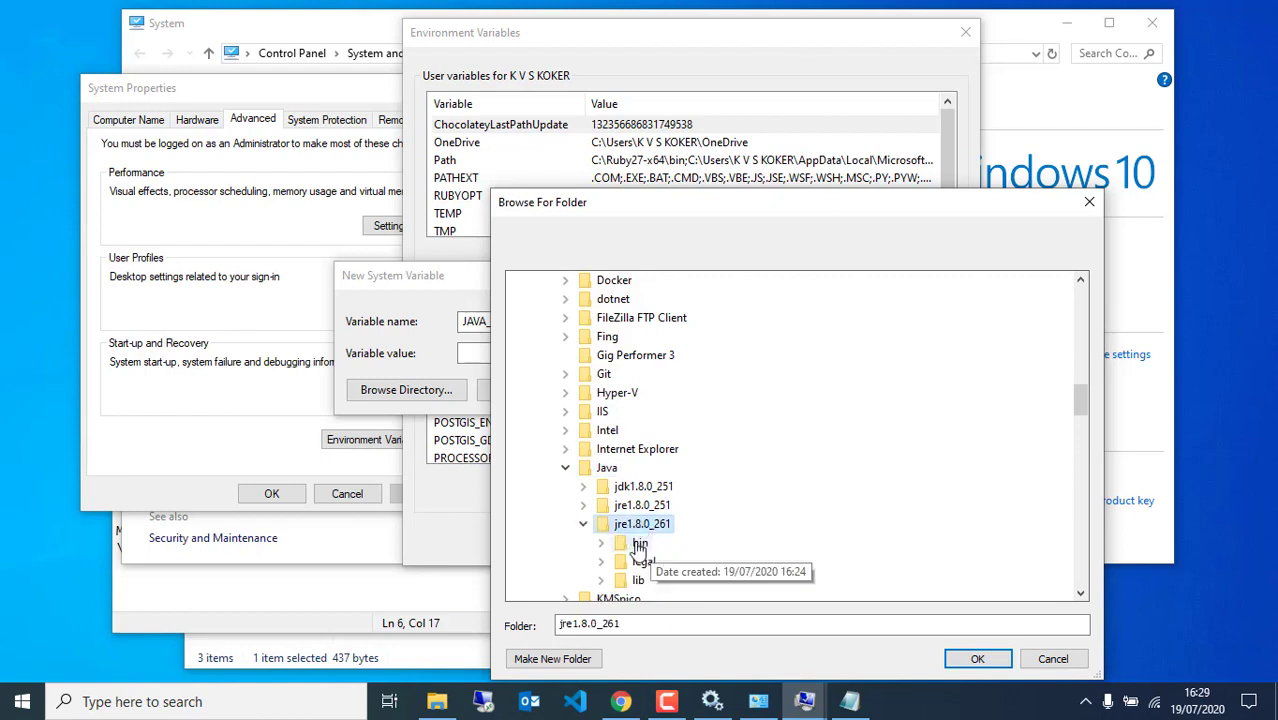
pyautogui.click(955, 661)
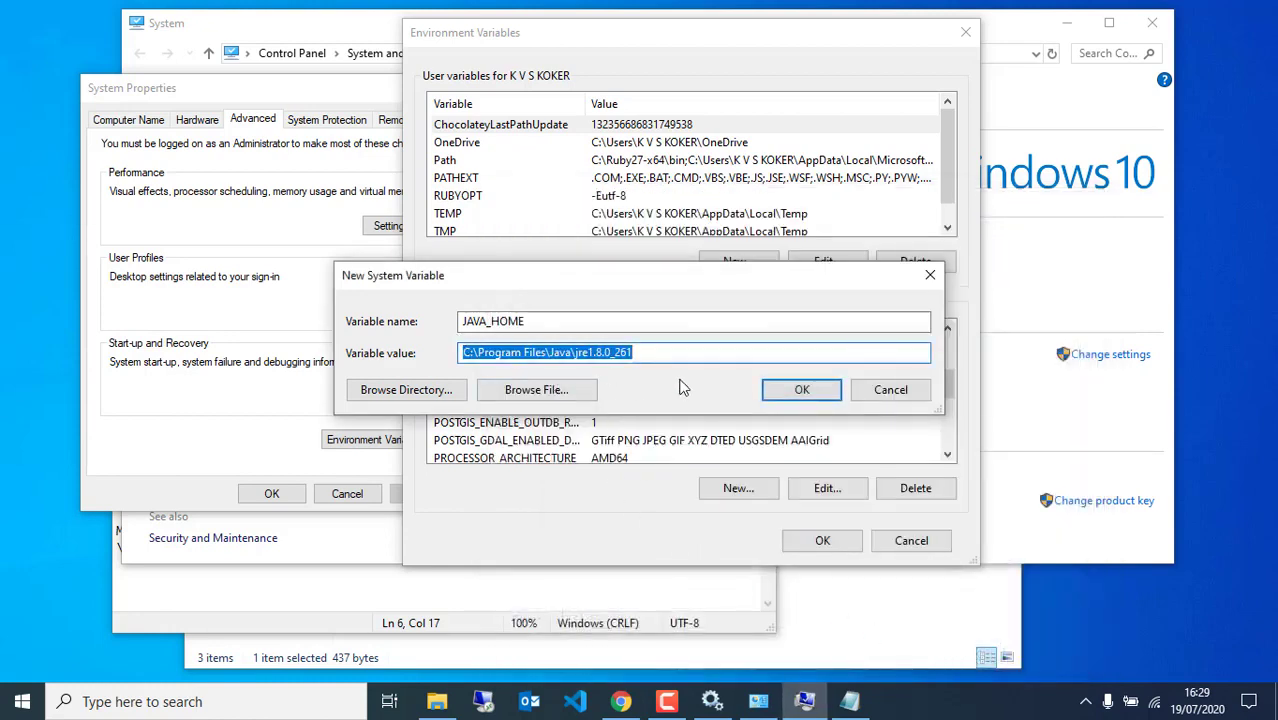
pyautogui.click(804, 392)
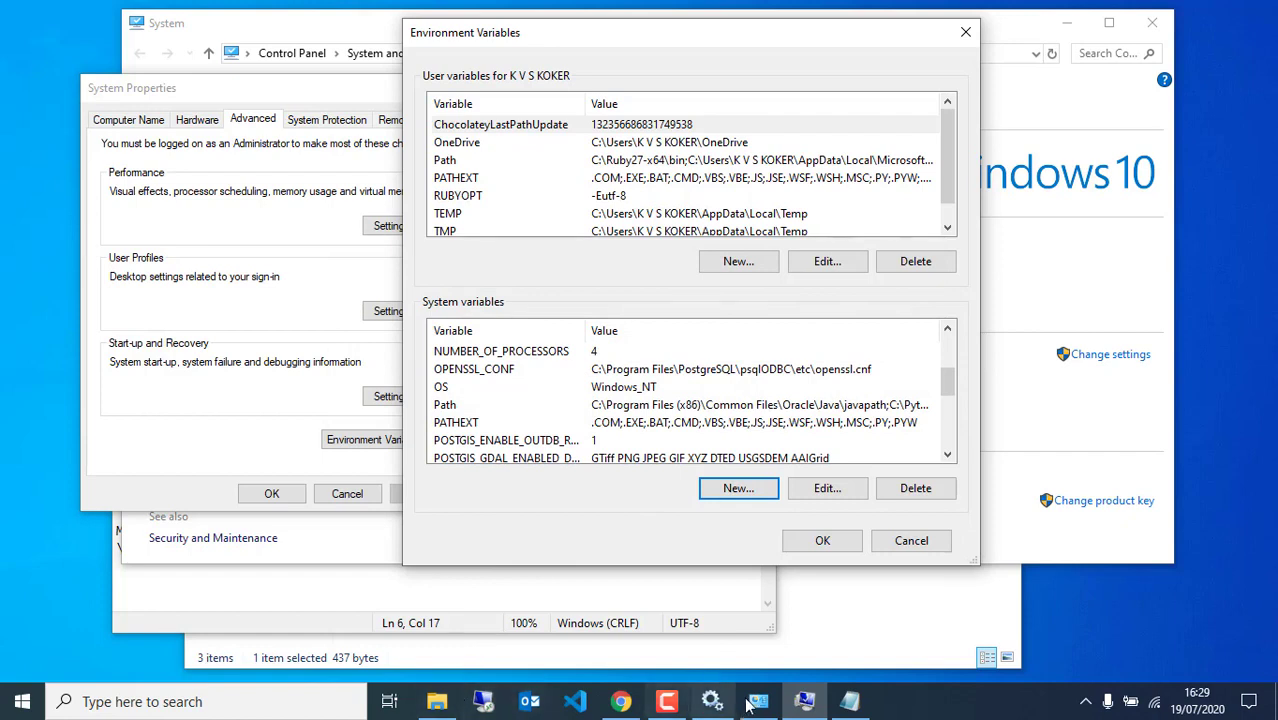
pyautogui.click(849, 701)
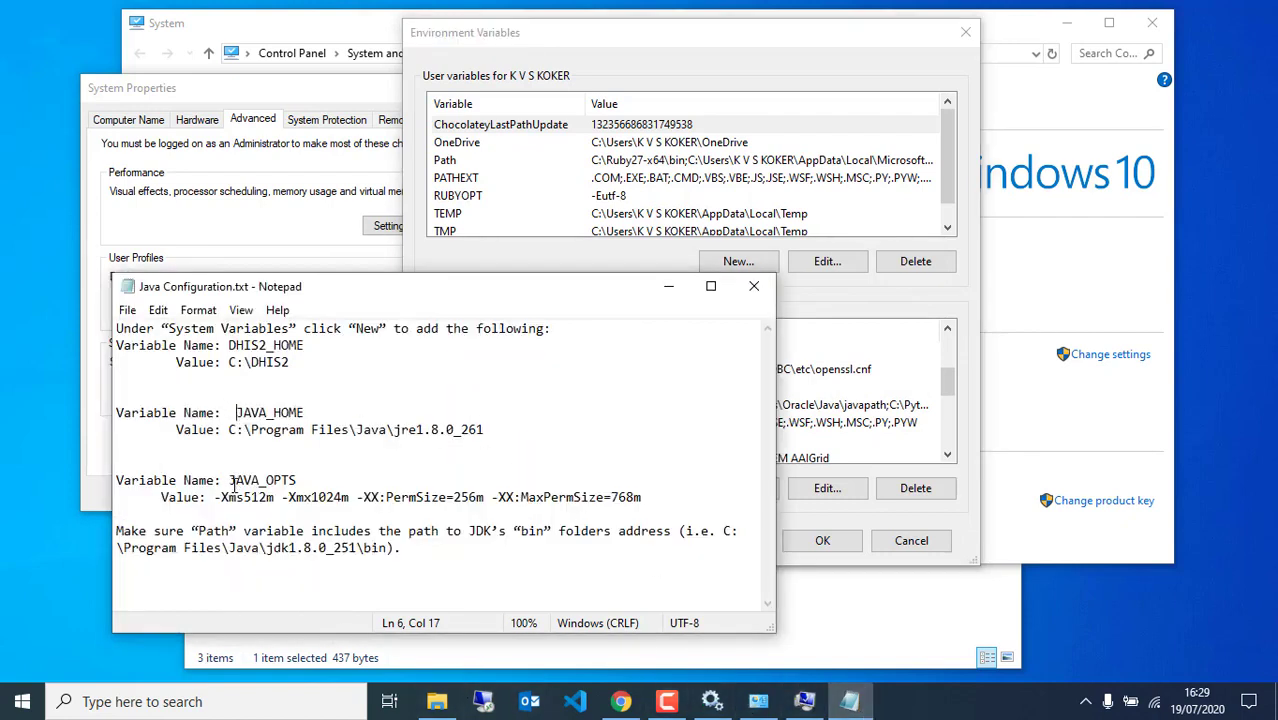
# Copy the JAVA_OPTS value line from the Java Configuration notes
pyautogui.moveTo(230, 481); pyautogui.dragTo(298, 481)
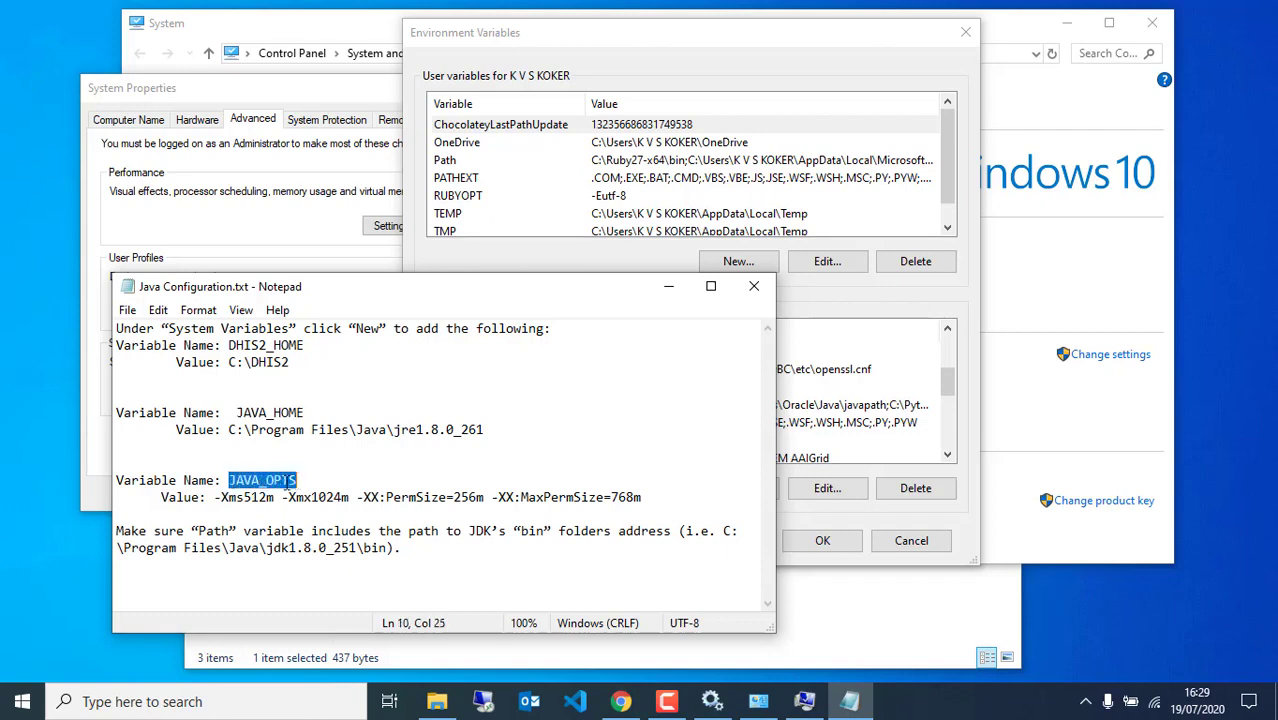
pyautogui.moveTo(215, 500); pyautogui.dragTo(643, 499)
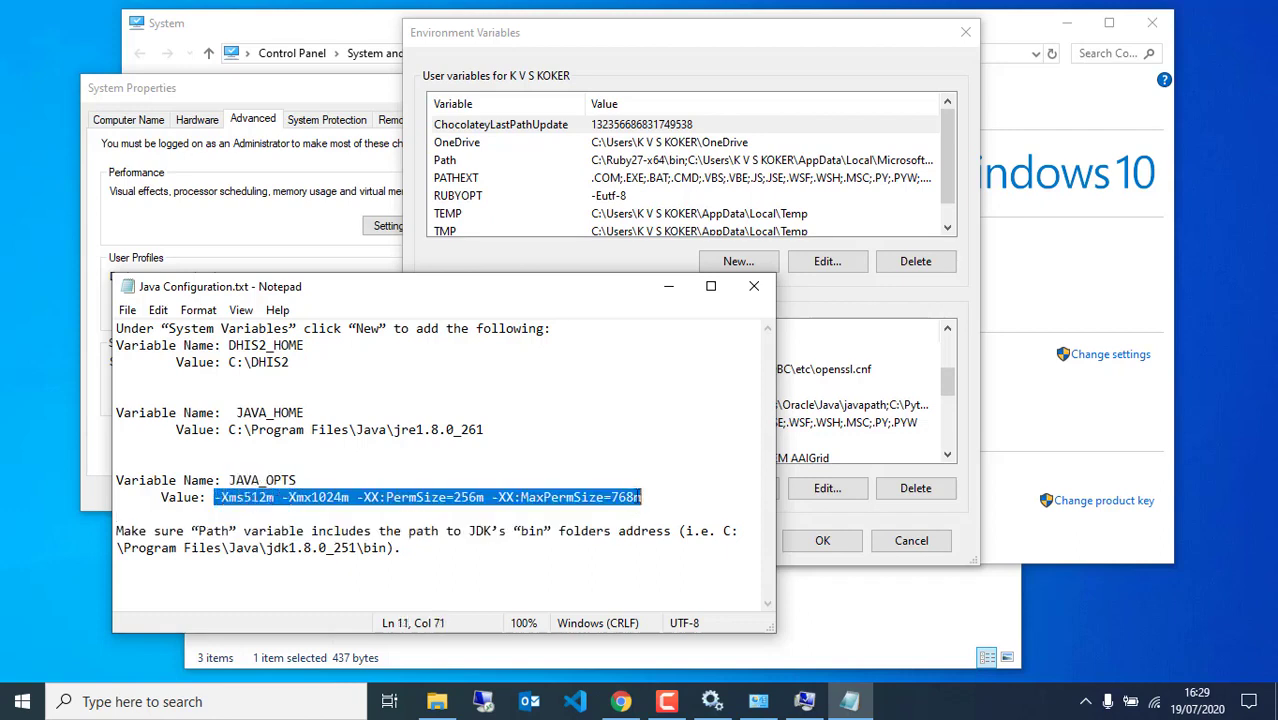
pyautogui.rightClick(604, 499)
pyautogui.click(658, 277)
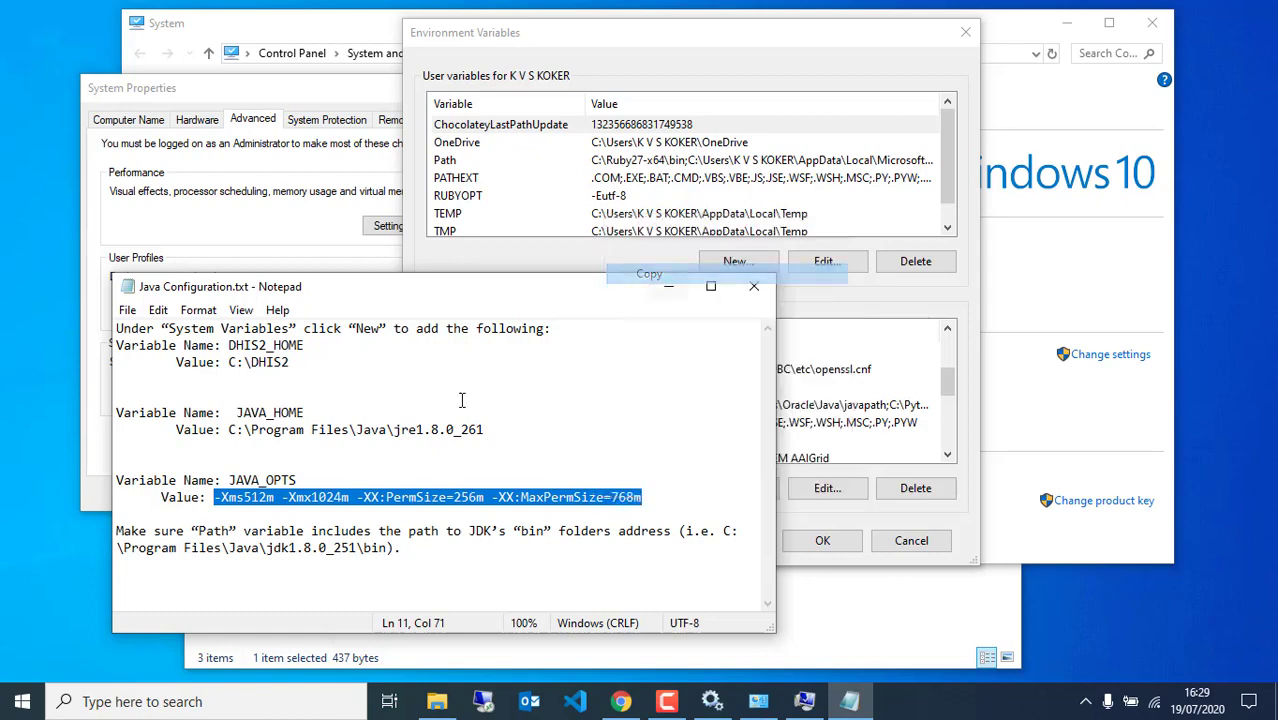
# Create system variable JAVA_OPTS with pasted value -Xms512m -Xmx1024m -XX:PermSize=256m -XX:MaxPermSize=768m
pyautogui.click(860, 311)
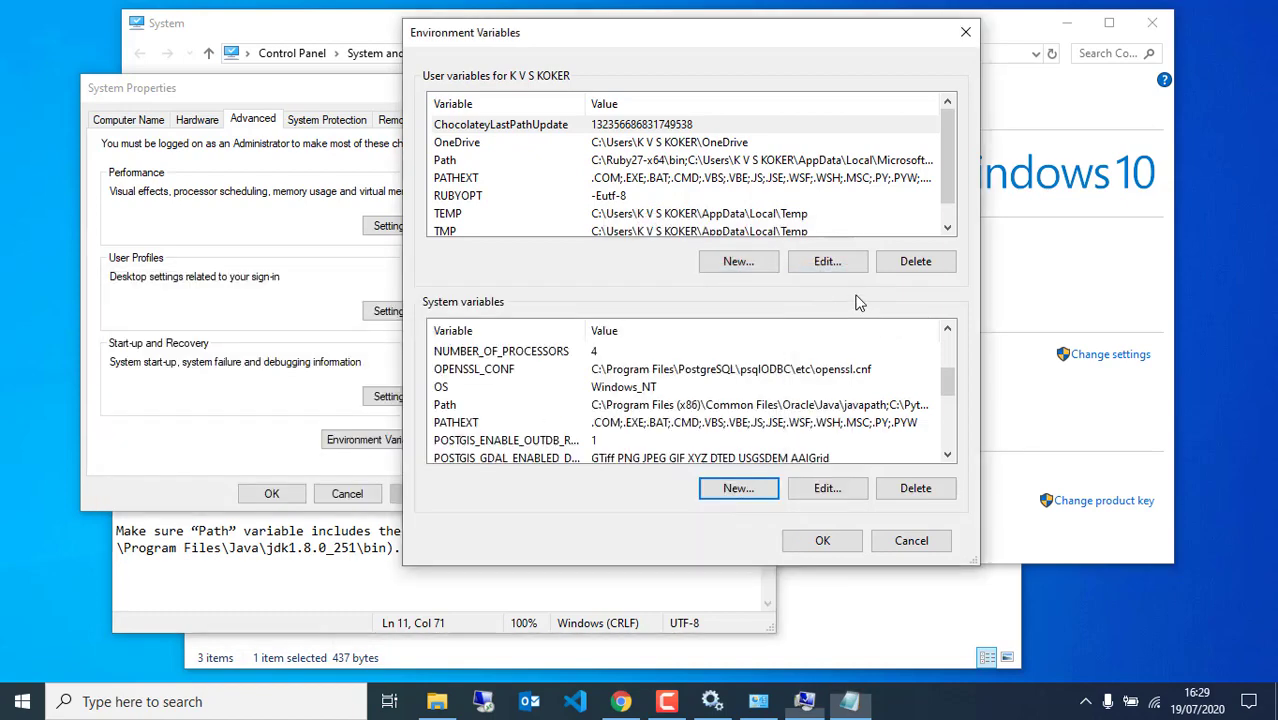
pyautogui.click(706, 490)
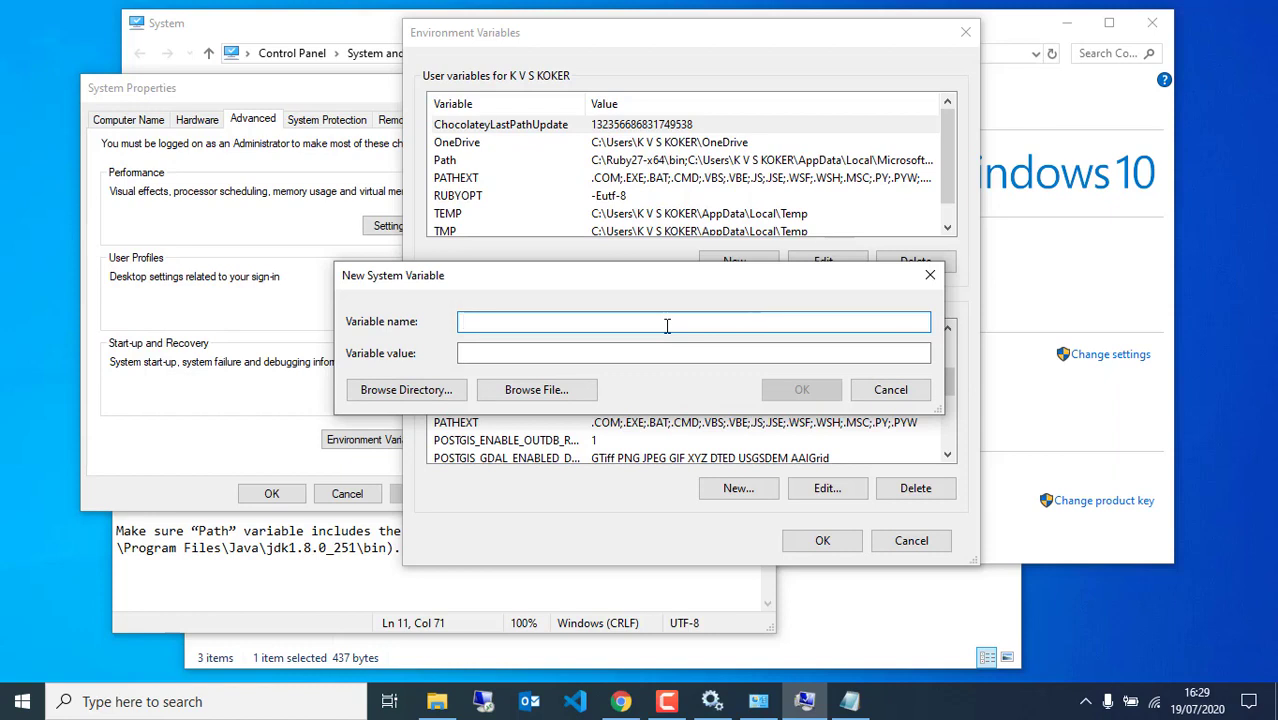
pyautogui.write('JAVA_OPTS')
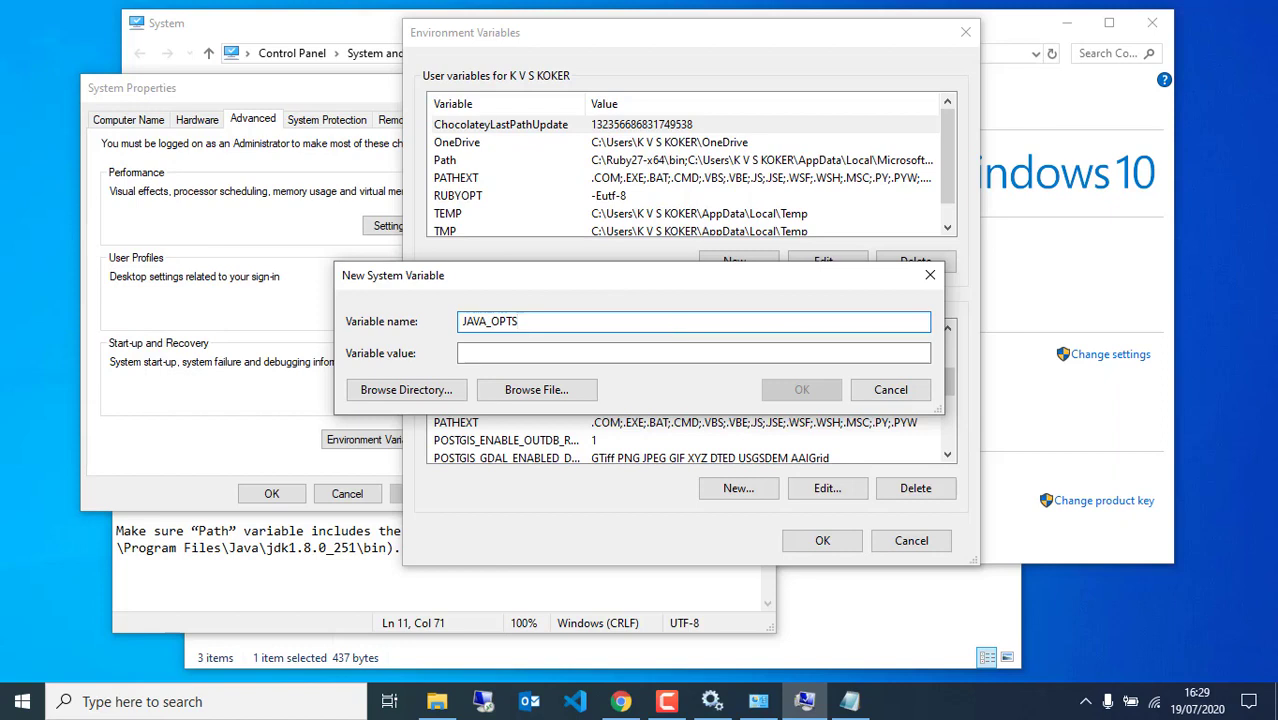
pyautogui.click(653, 351)
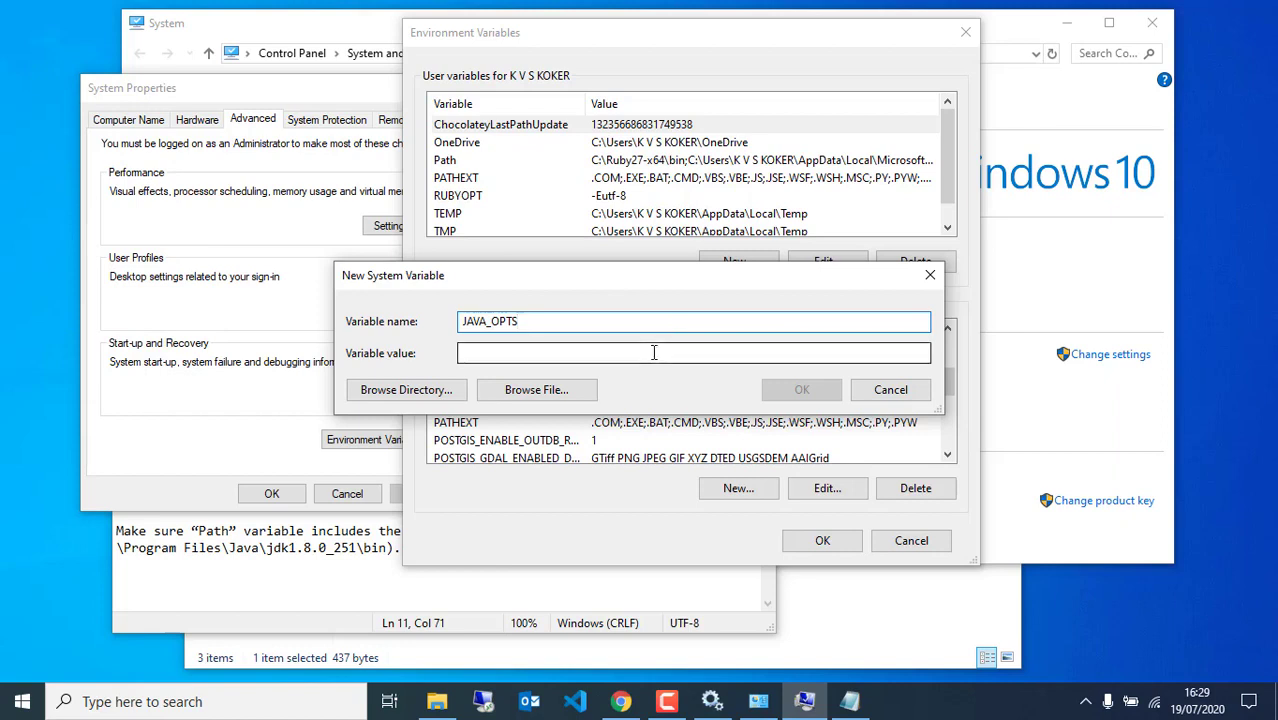
pyautogui.hotkey('ctrl', 'v')
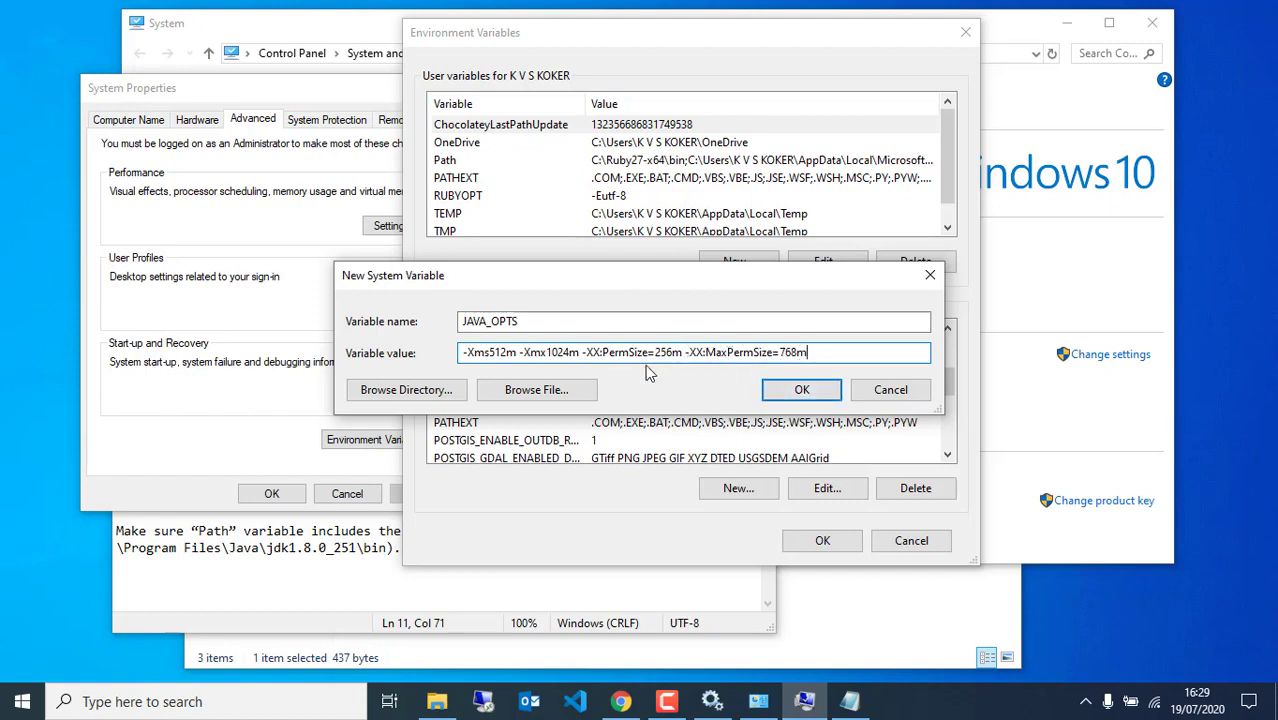
pyautogui.click(800, 393)
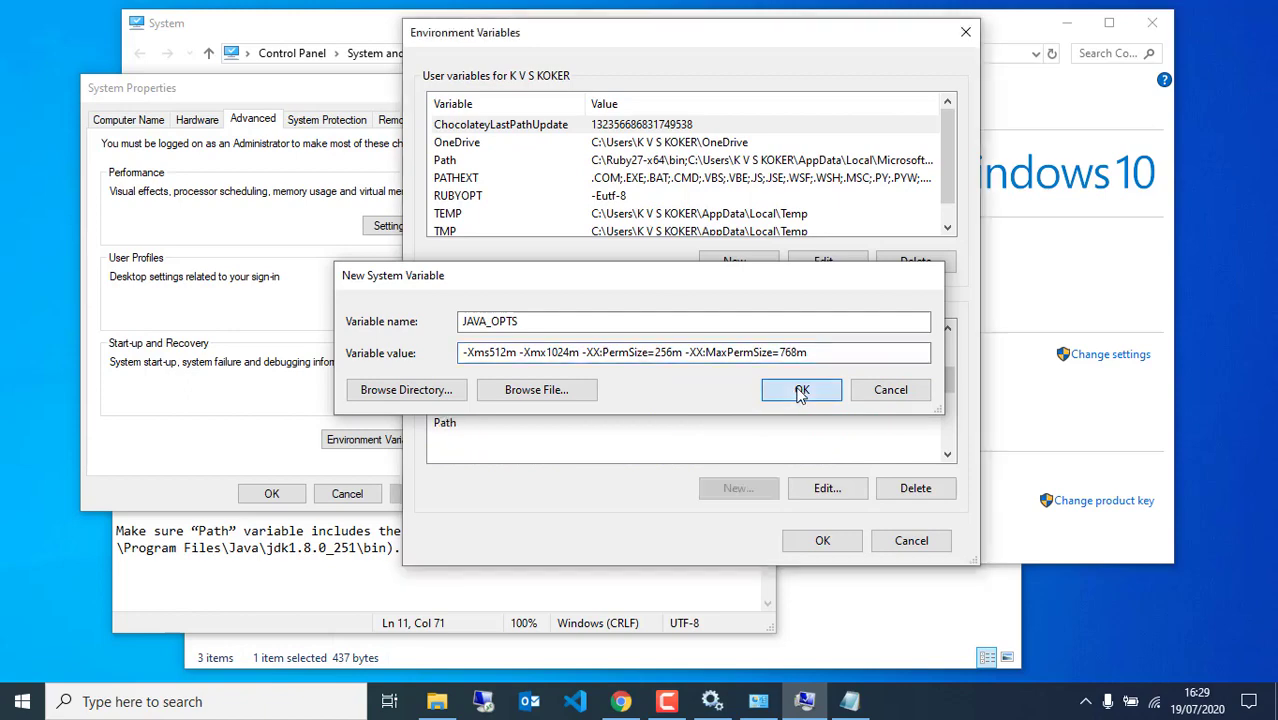
pyautogui.click(378, 558)
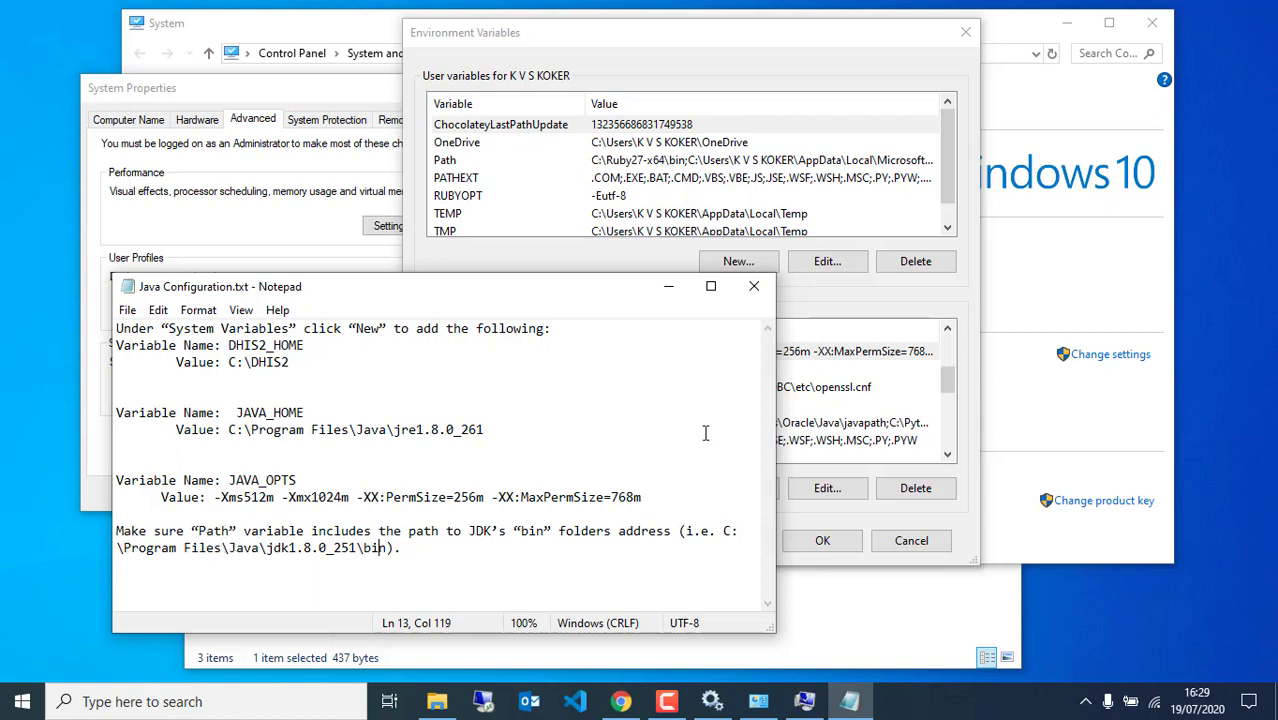
# Edit the system Path variable and add a new empty entry after C:\composer
pyautogui.click(833, 405)
pyautogui.click(648, 413)
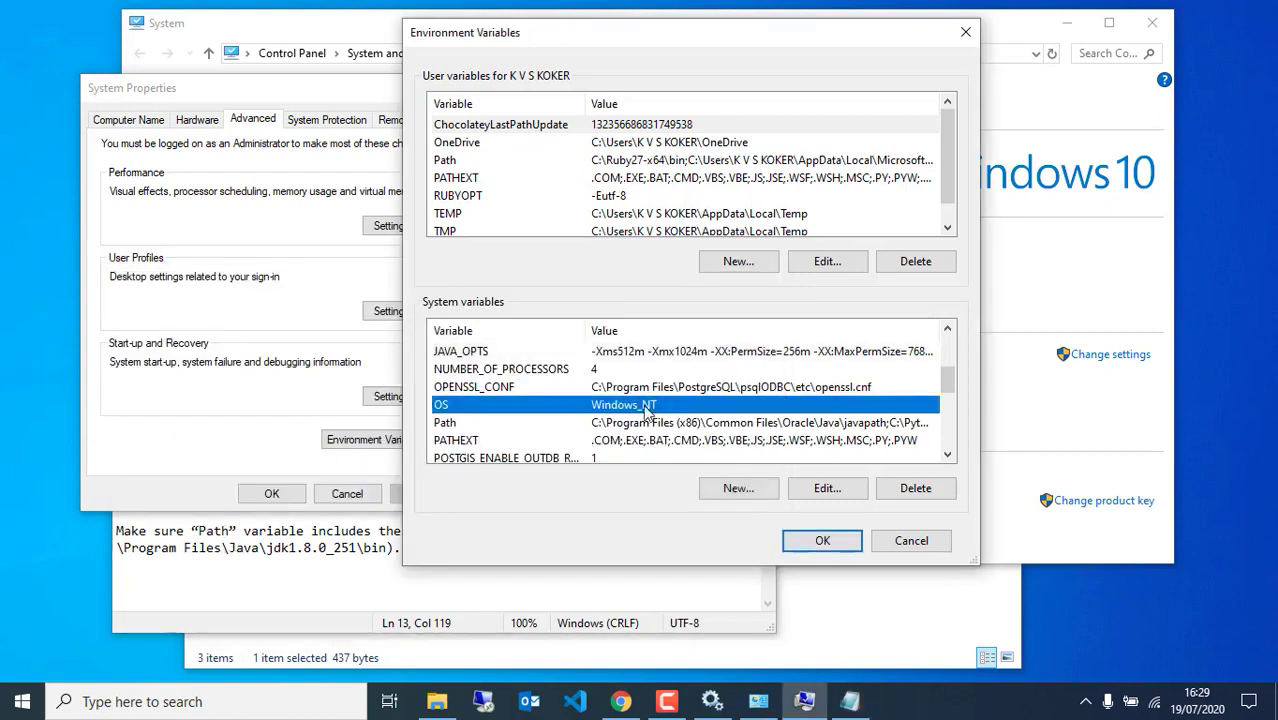
pyautogui.click(504, 426)
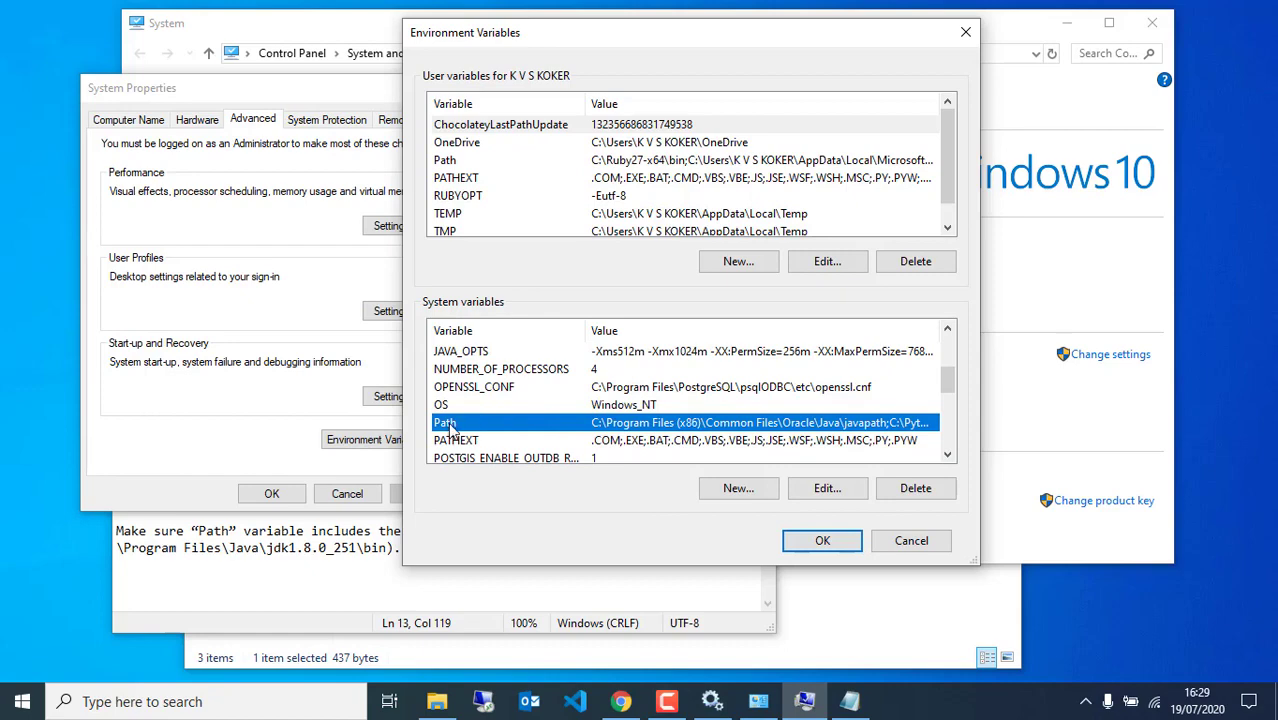
pyautogui.click(825, 490)
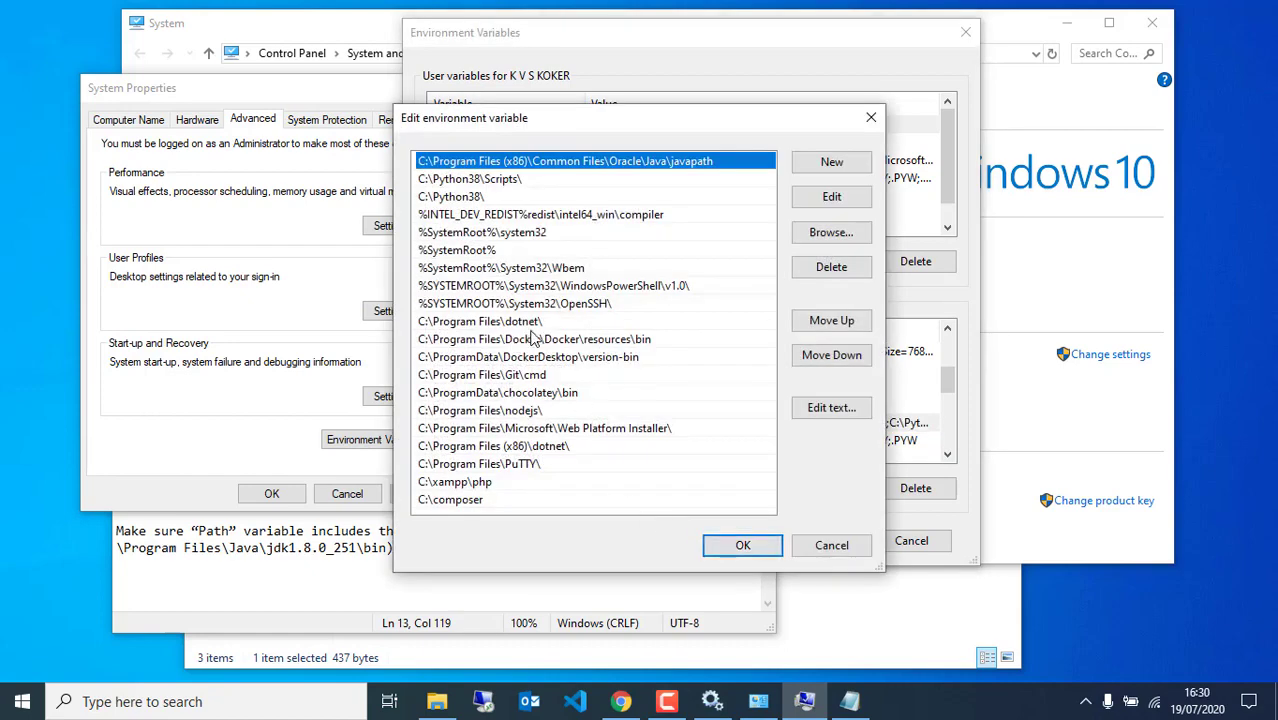
pyautogui.click(481, 502)
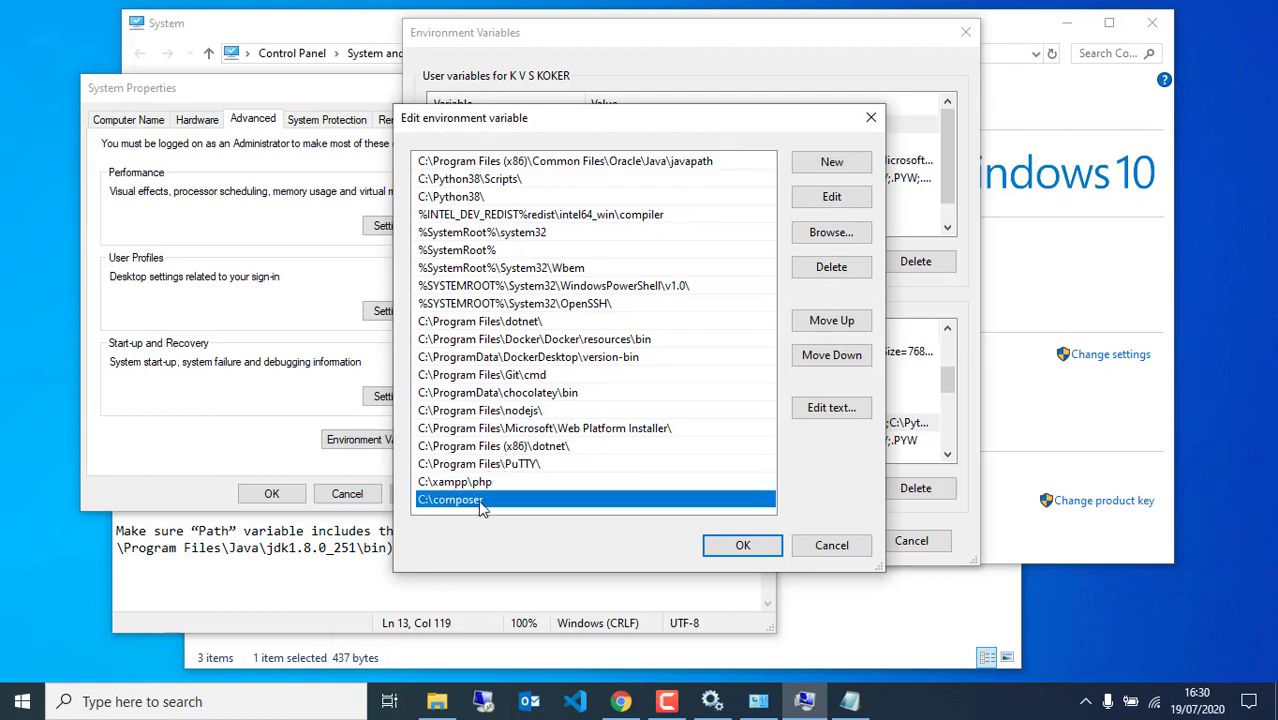
pyautogui.click(847, 165)
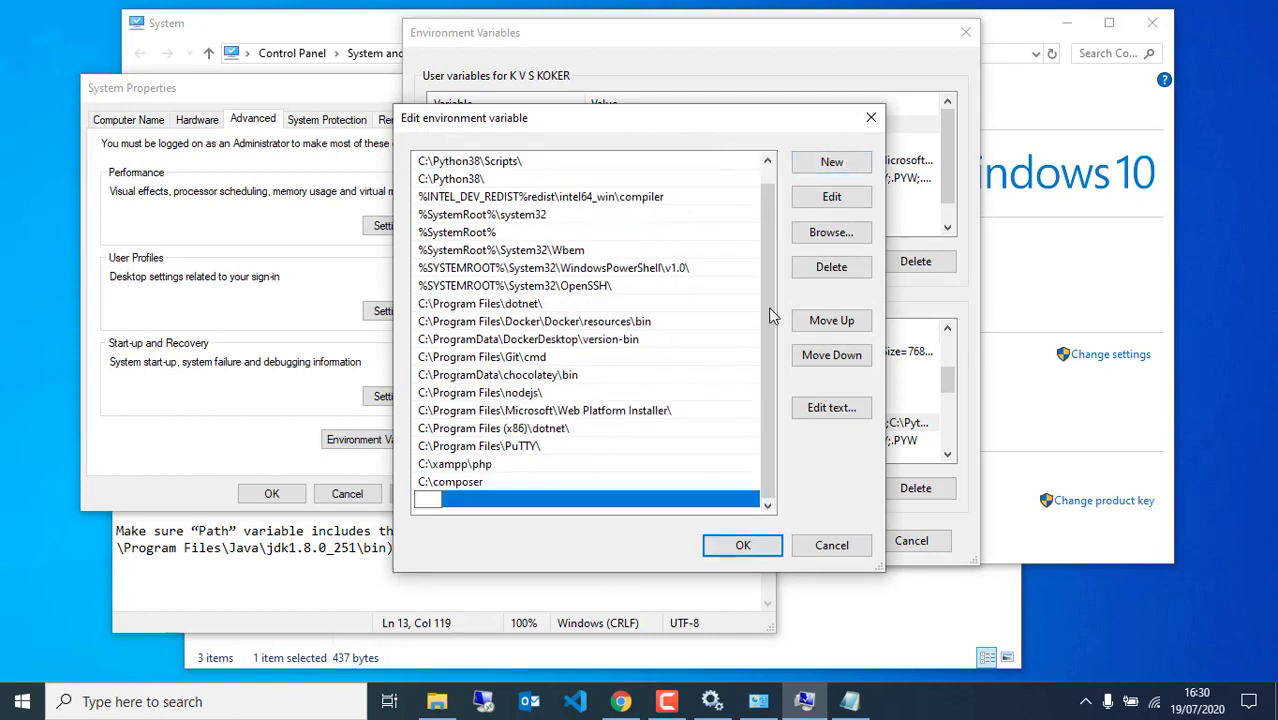
# Fill the new Path entry with C:\Program Files\Java\jdk1.8.0_251\bin and save Path
pyautogui.click(830, 233)
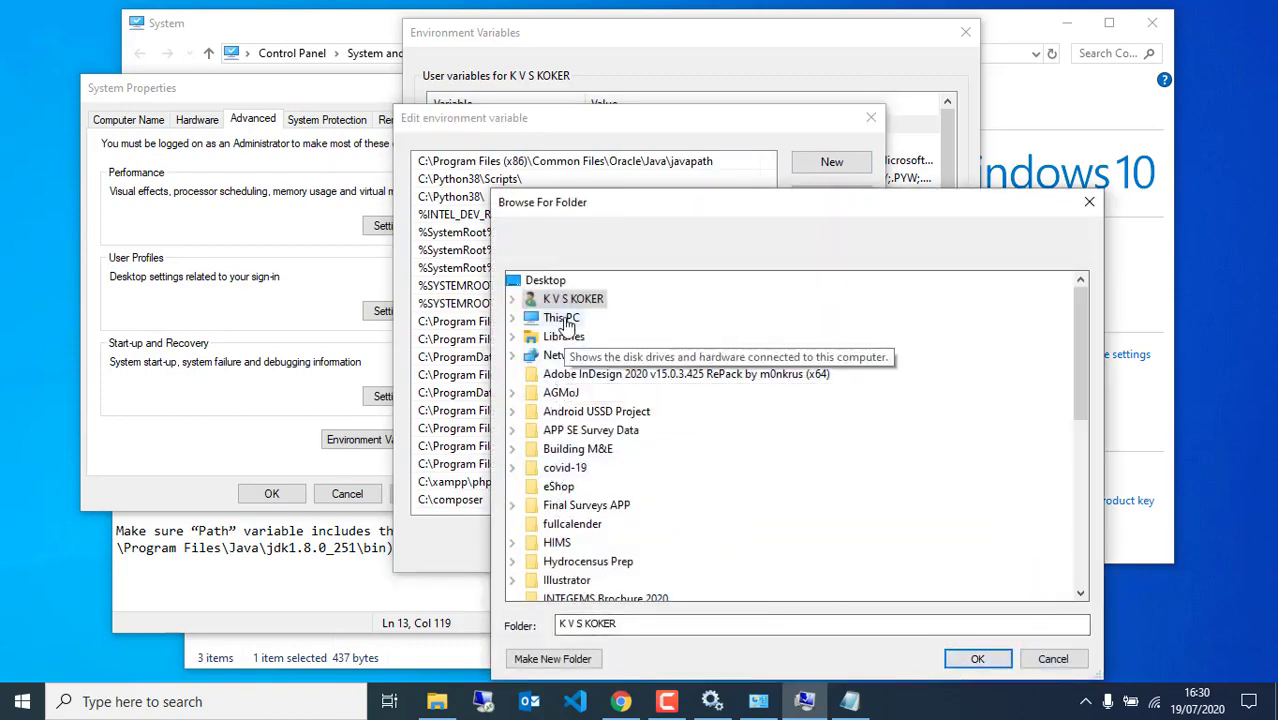
pyautogui.click(561, 317)
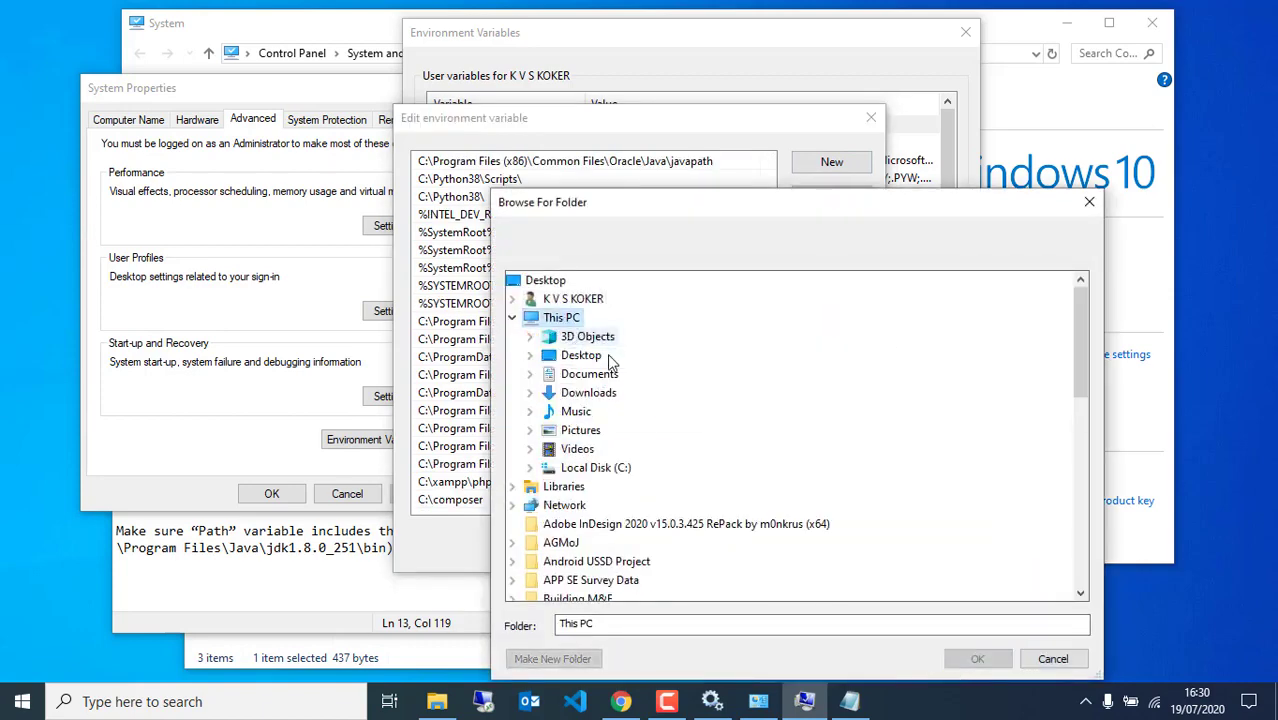
pyautogui.click(595, 467)
pyautogui.scroll(-5, 640, 500)
pyautogui.scroll(-2, 636, 556)
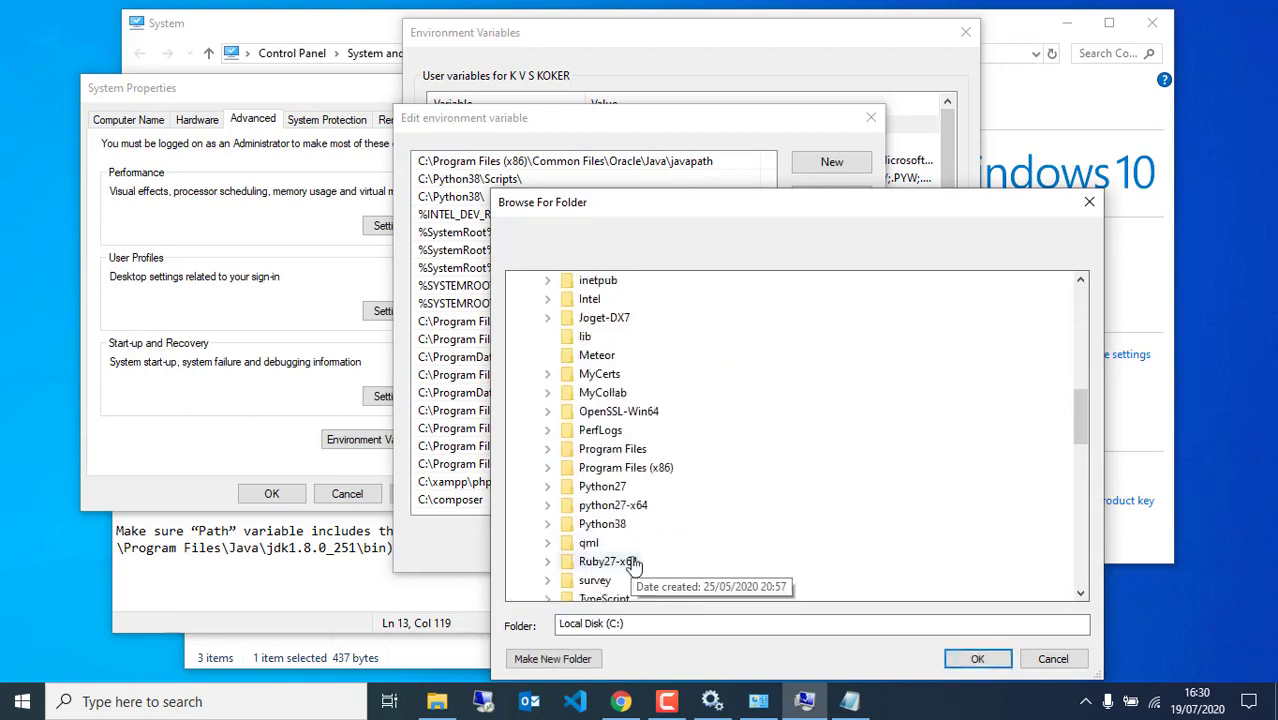
pyautogui.click(605, 449)
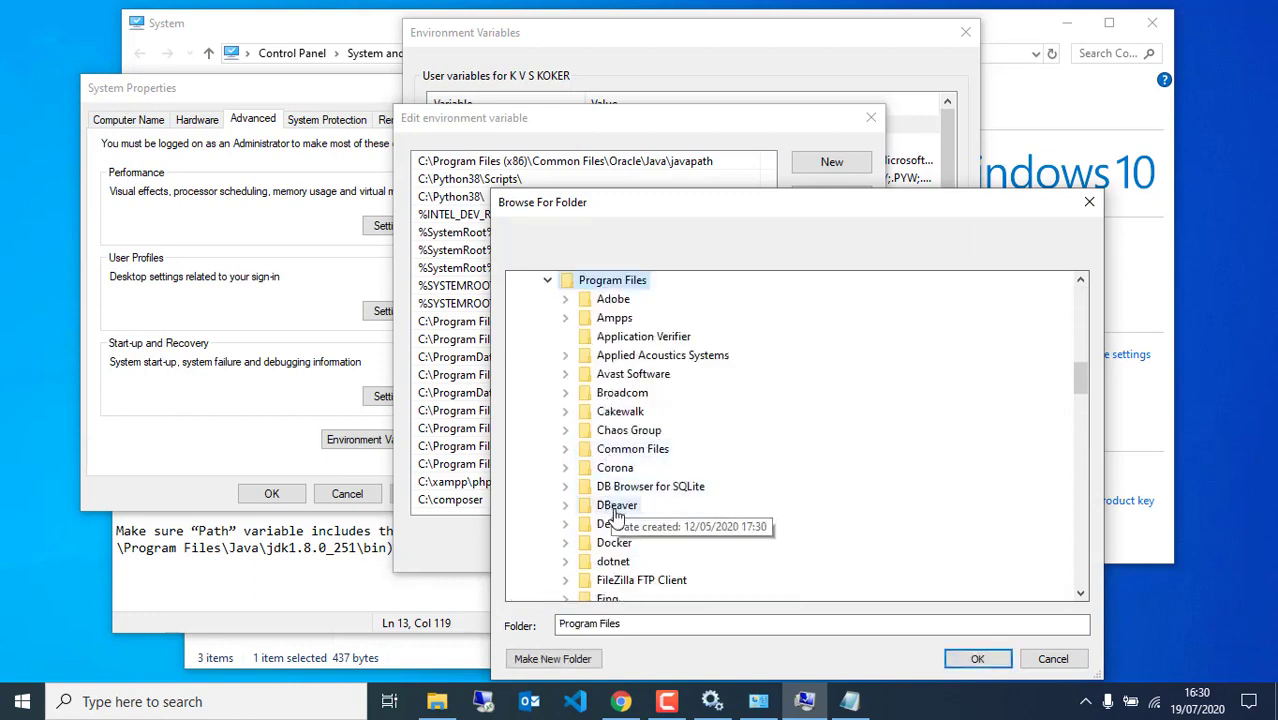
pyautogui.scroll(-2, 600, 560)
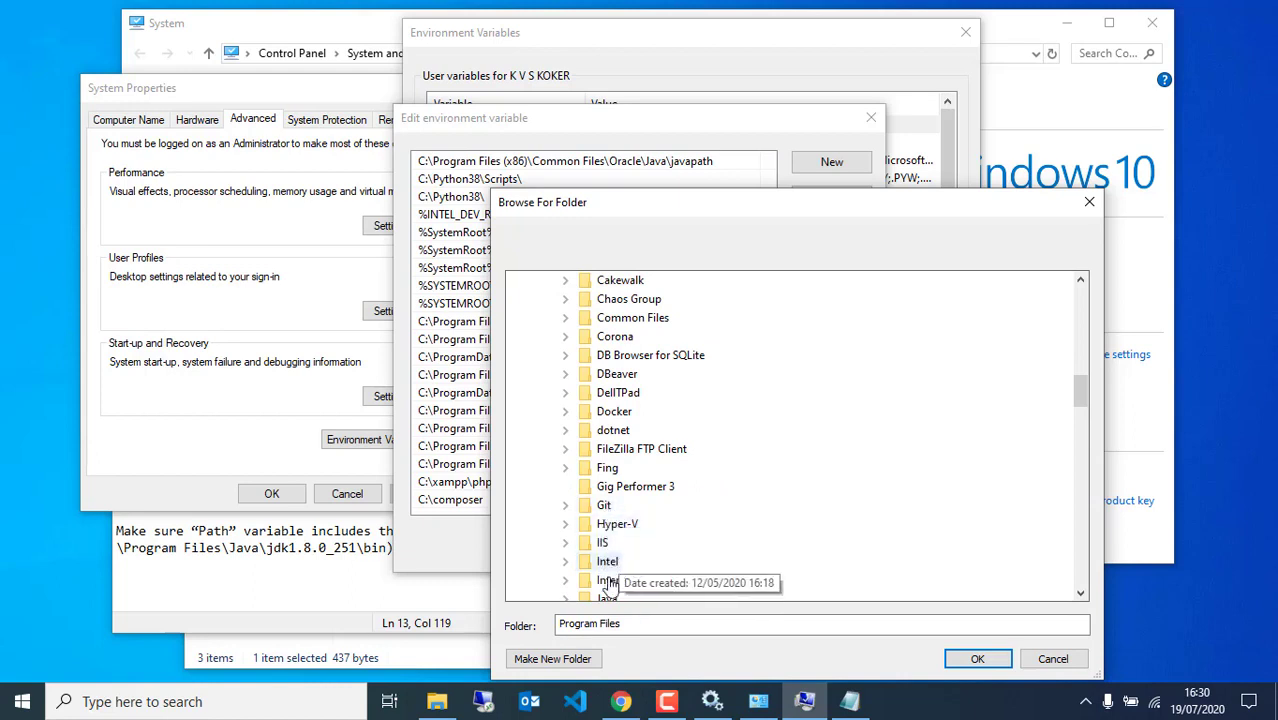
pyautogui.scroll(-2, 603, 565)
pyautogui.click(607, 469)
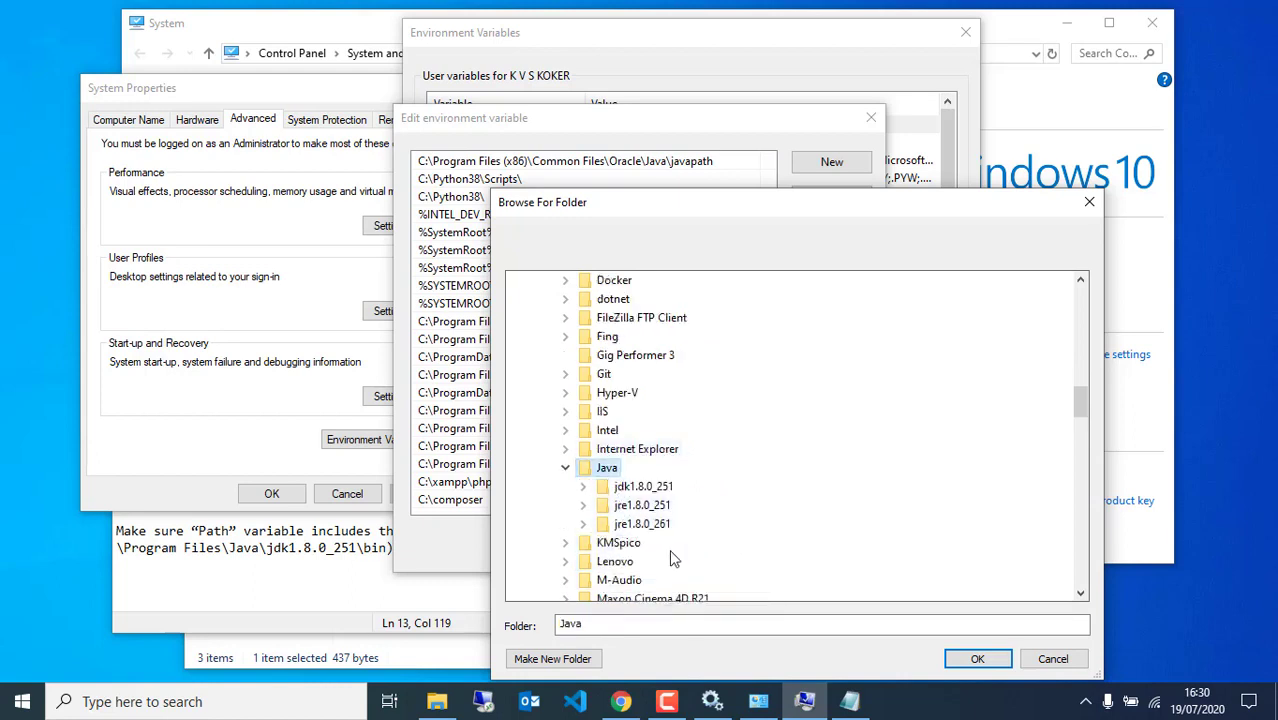
pyautogui.click(625, 487)
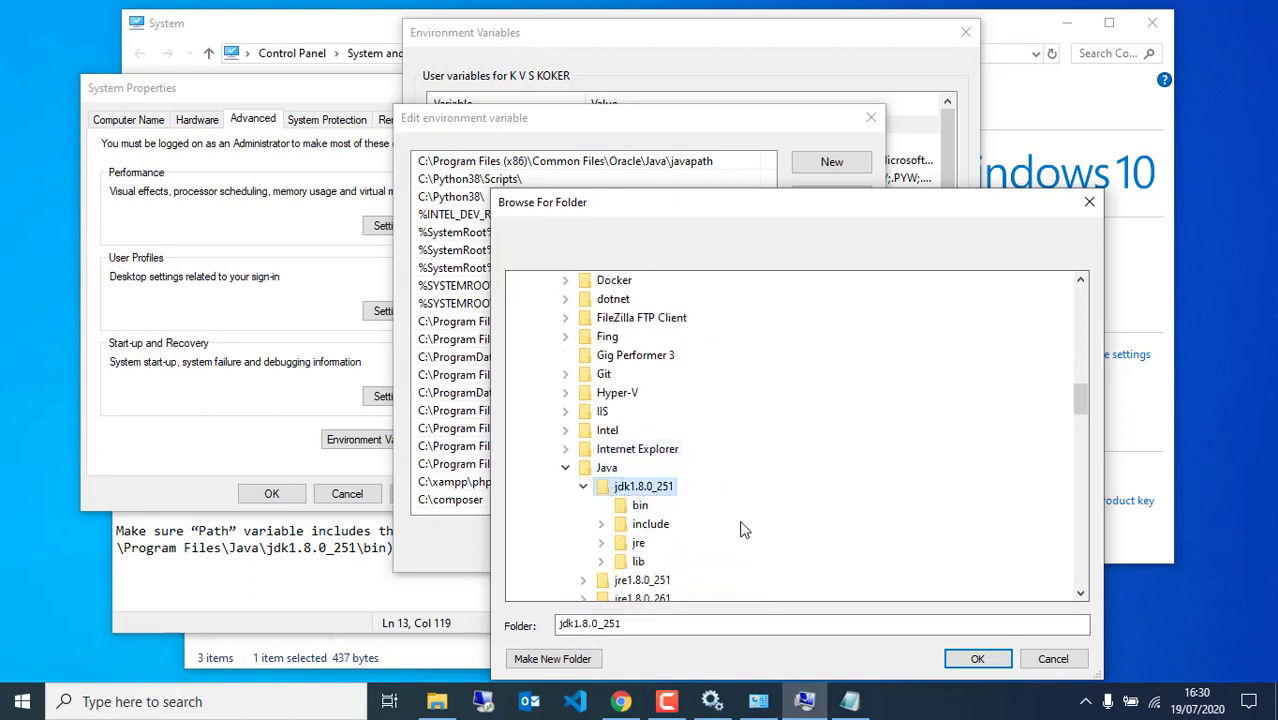
pyautogui.click(640, 505)
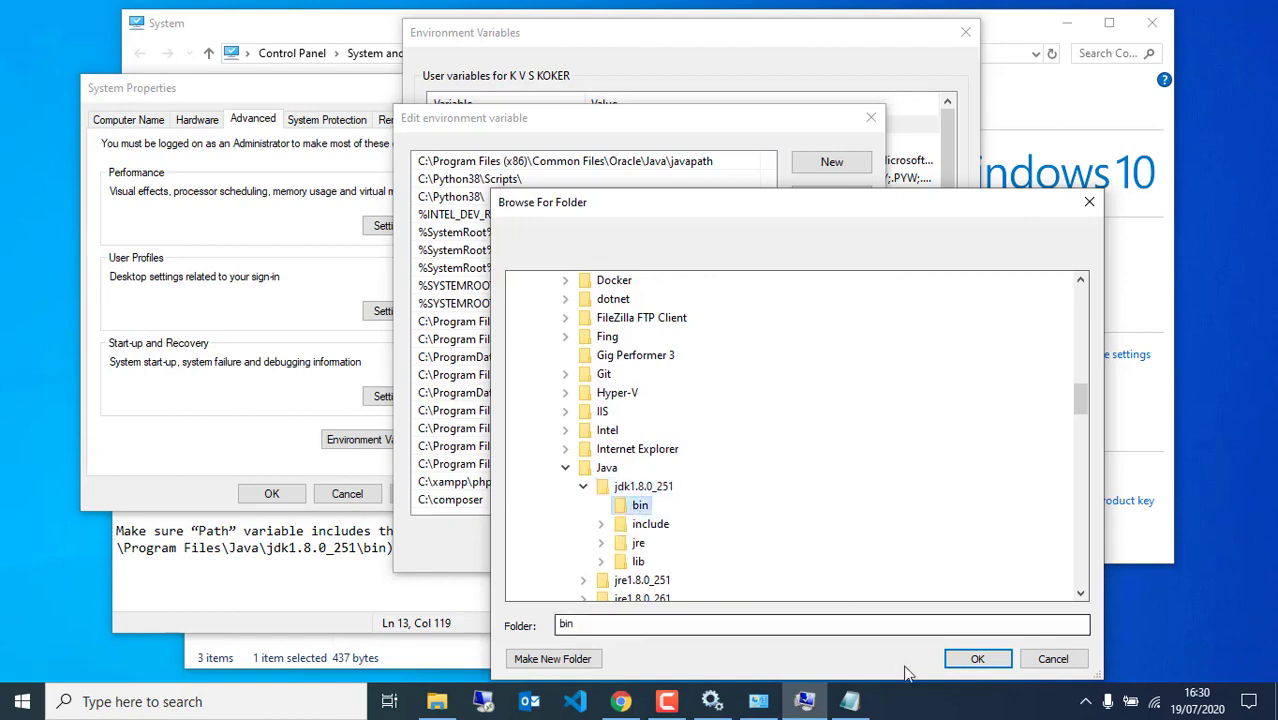
pyautogui.click(975, 660)
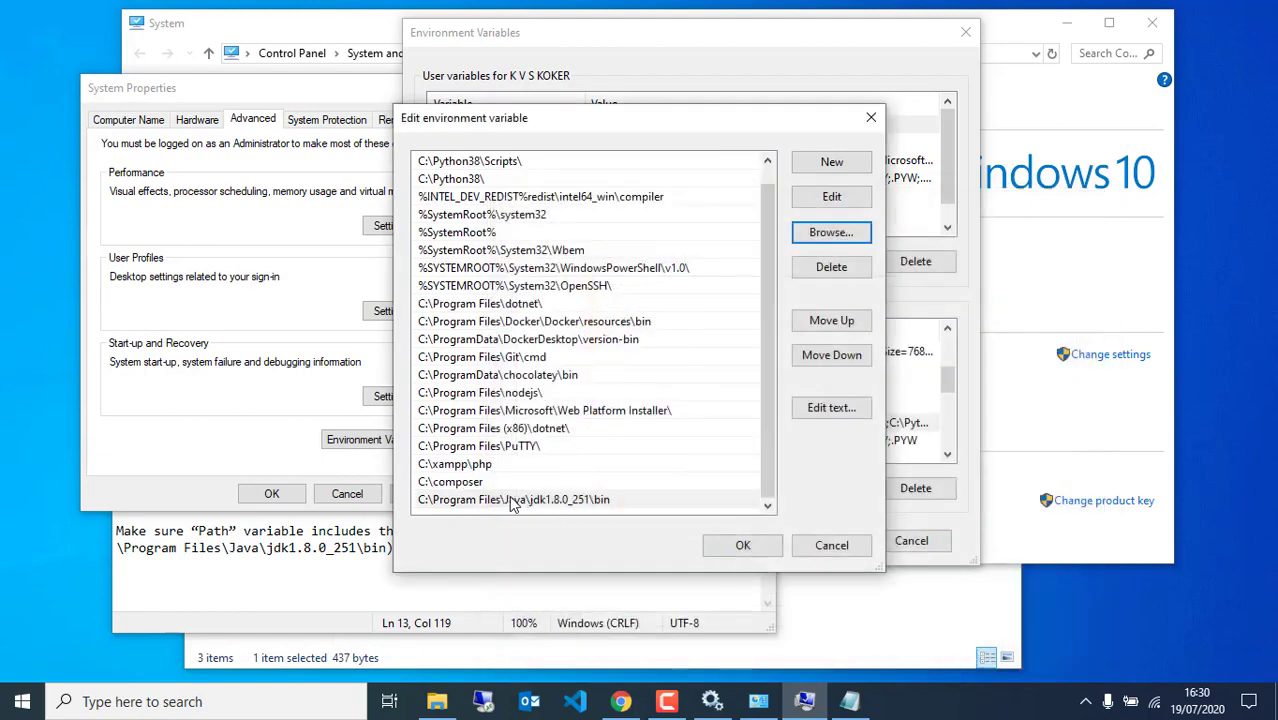
pyautogui.click(743, 545)
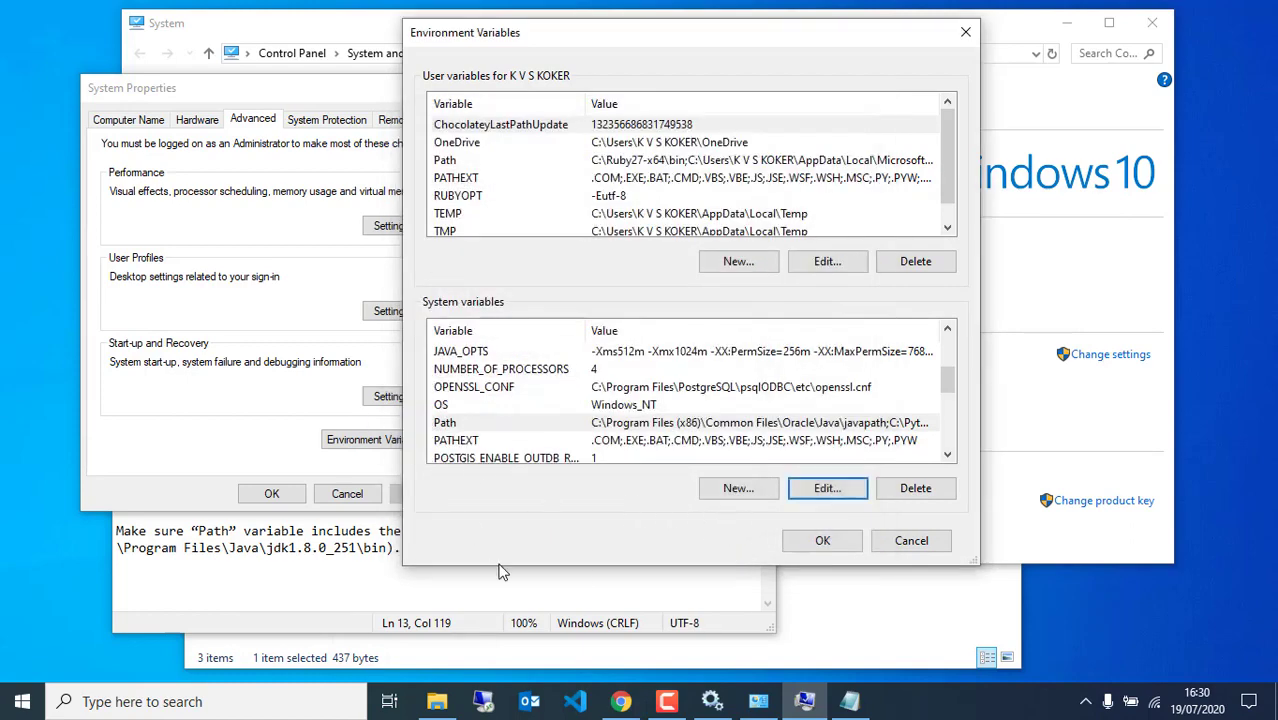
pyautogui.click(583, 581)
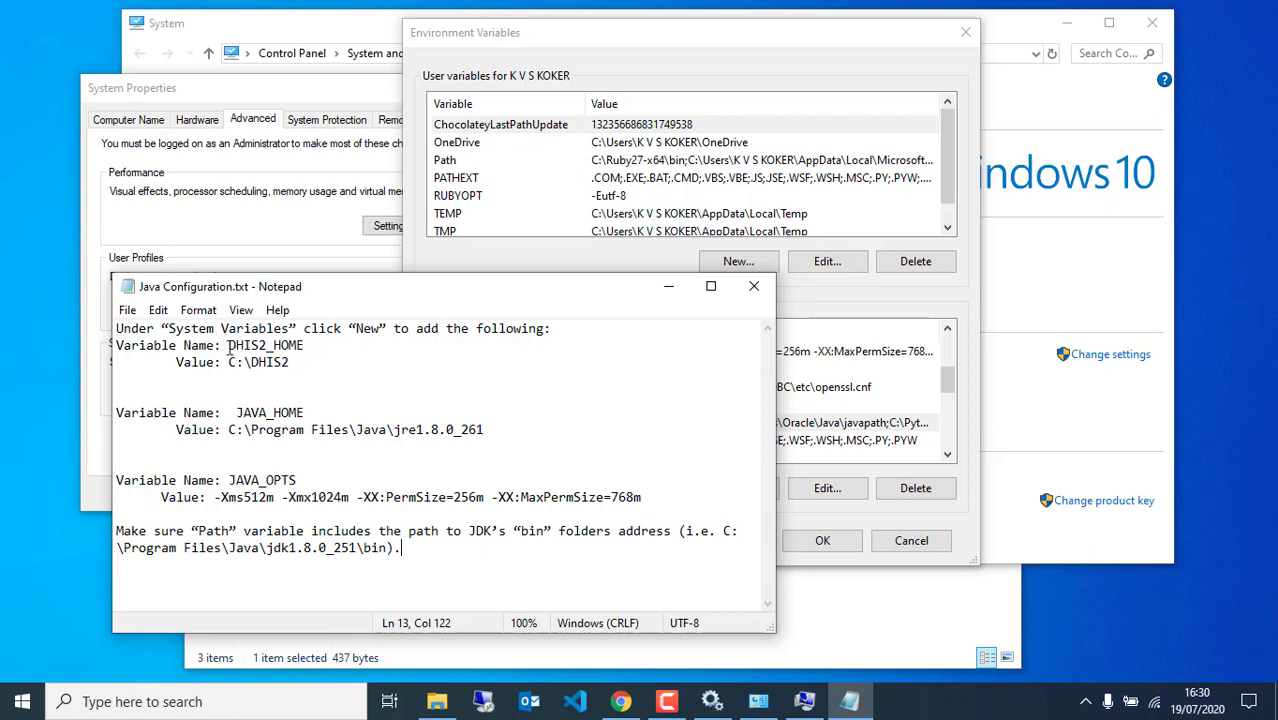
# Note the DHIS2_HOME value C:\DHIS2 in the notes and open the C: drive in File Explorer
pyautogui.moveTo(229, 345)
pyautogui.mouseDown()
pyautogui.moveTo(300, 362)
pyautogui.moveTo(225, 346)
pyautogui.moveTo(242, 357)
pyautogui.mouseUp()
pyautogui.click(828, 306)
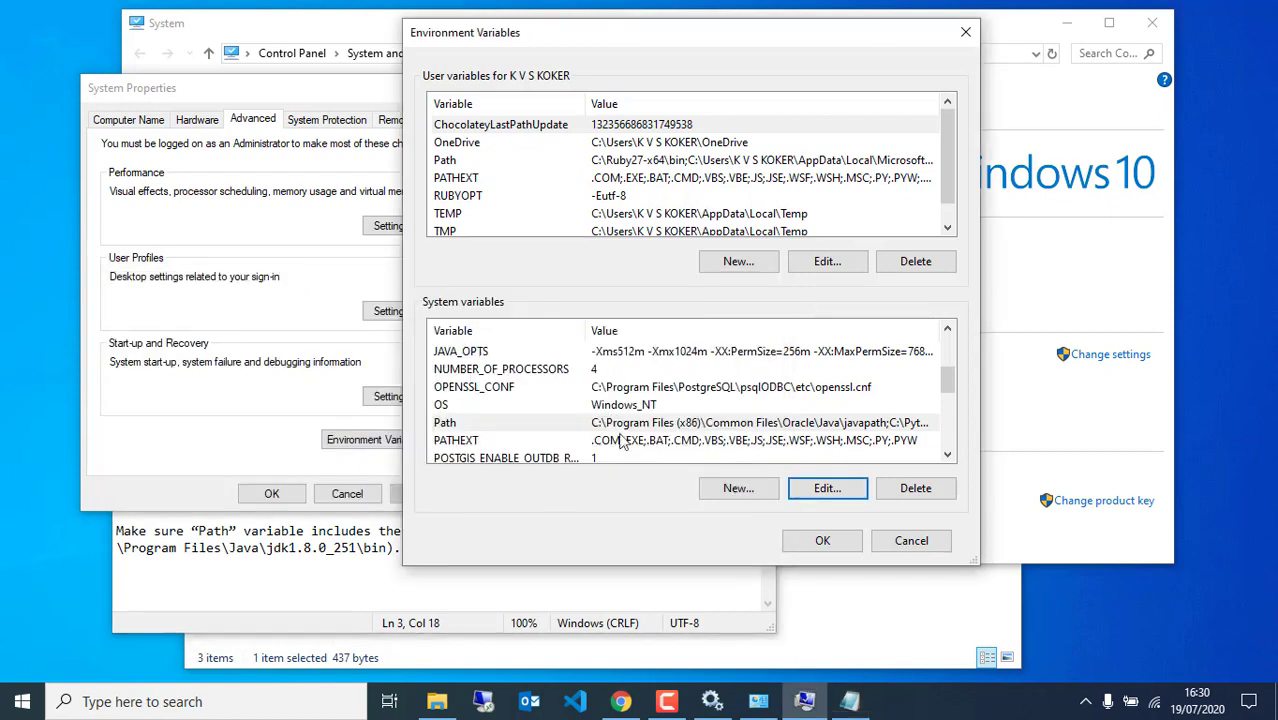
pyautogui.click(437, 701)
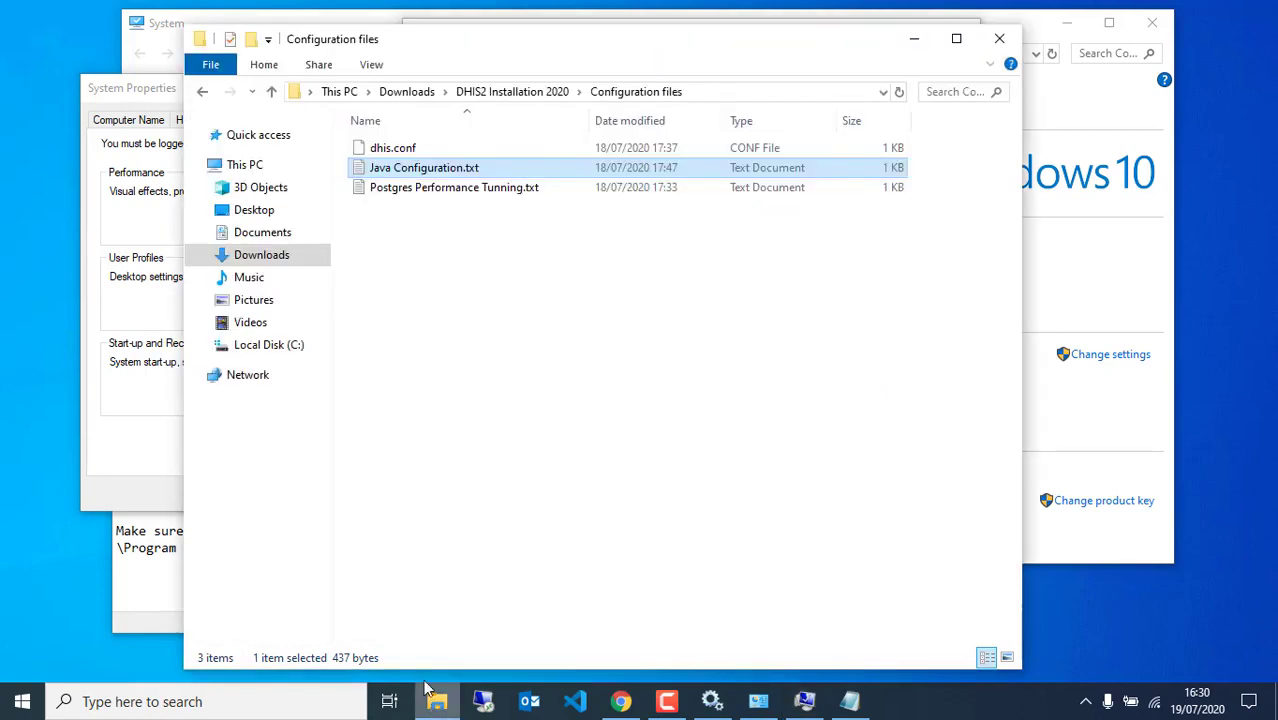
pyautogui.click(274, 350)
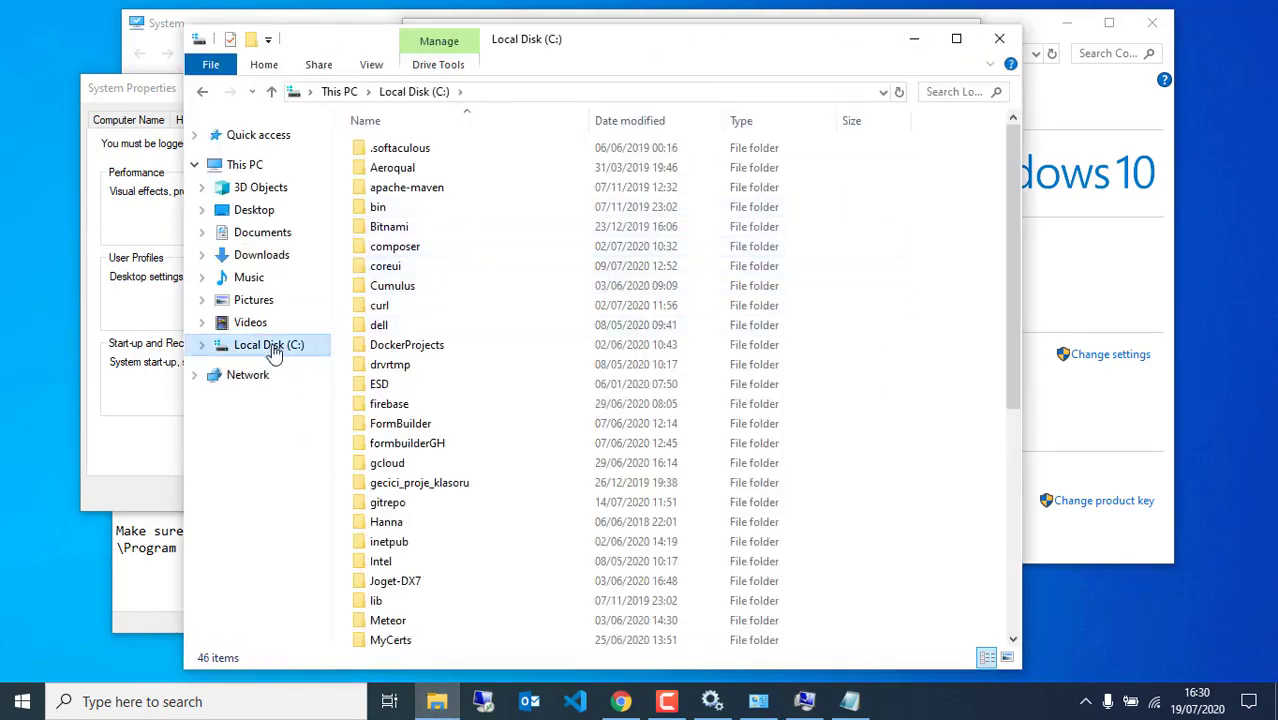
pyautogui.scroll(-2, 485, 451)
pyautogui.scroll(2, 489, 465)
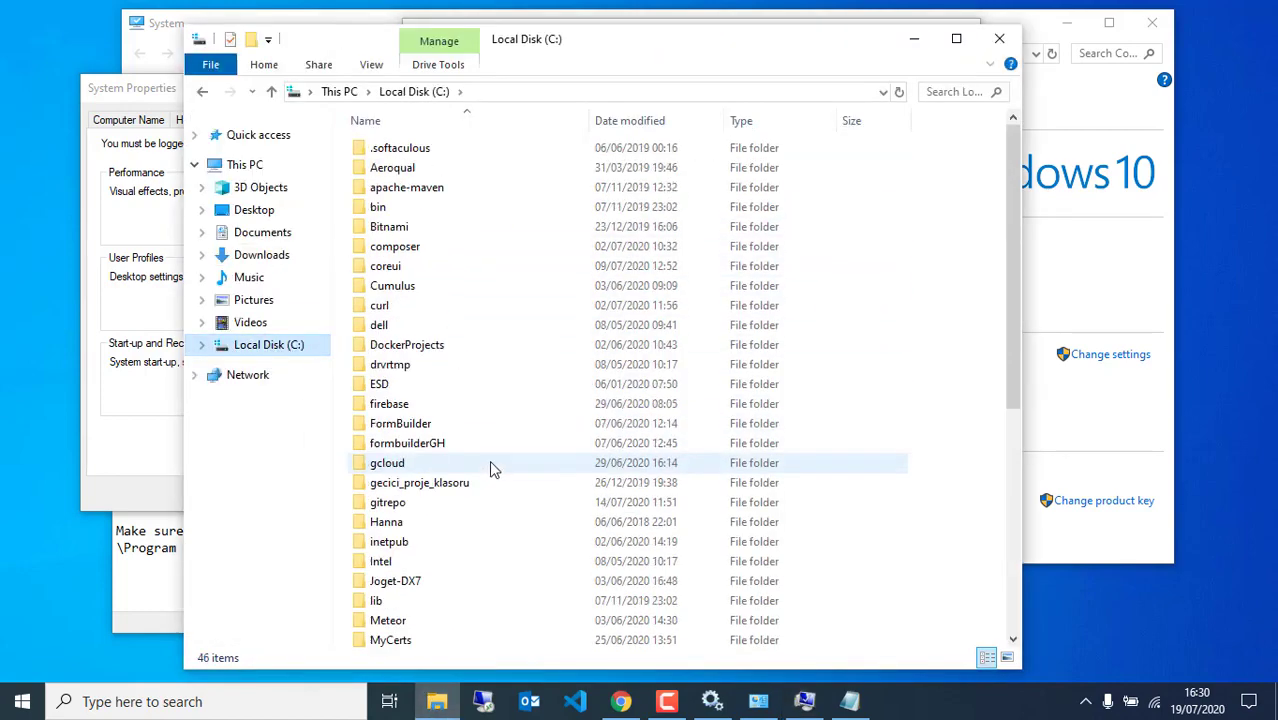
# Create a new folder named DHIS2 on C:, confirming its path C:\DHIS2
pyautogui.rightClick(957, 287)
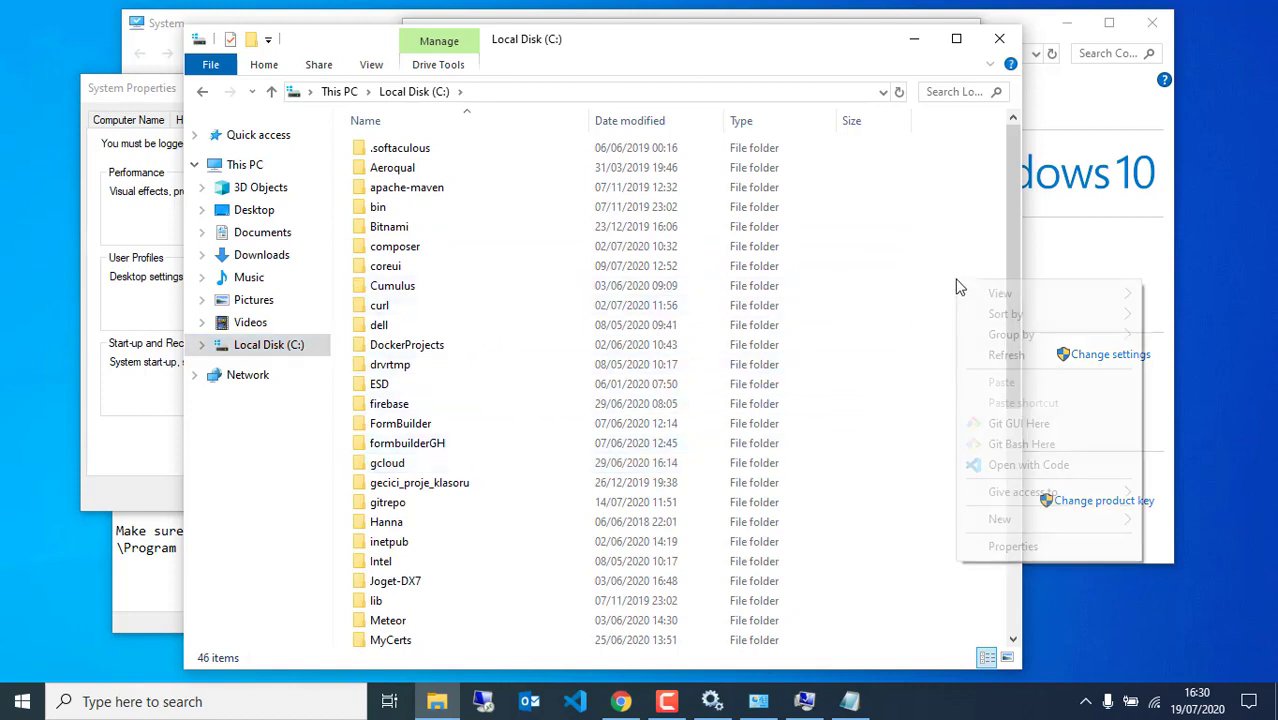
pyautogui.moveTo(985, 519)
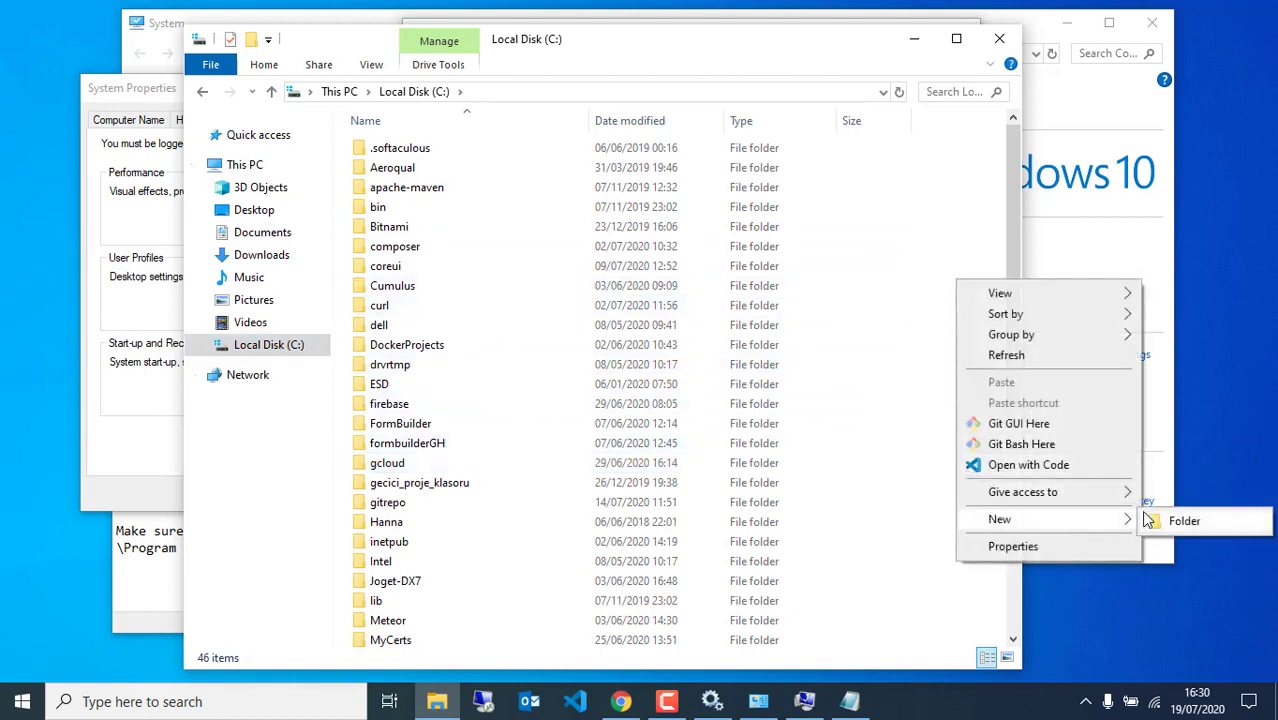
pyautogui.click(1162, 521)
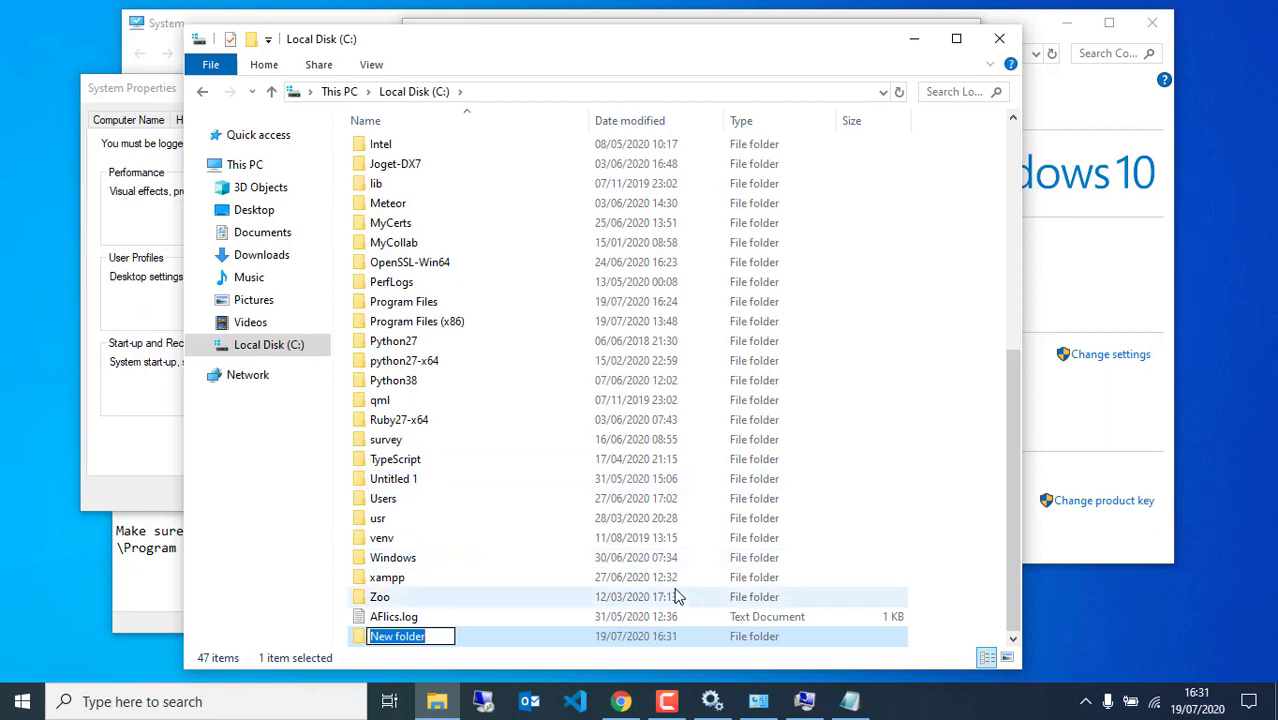
pyautogui.write('DHIS')
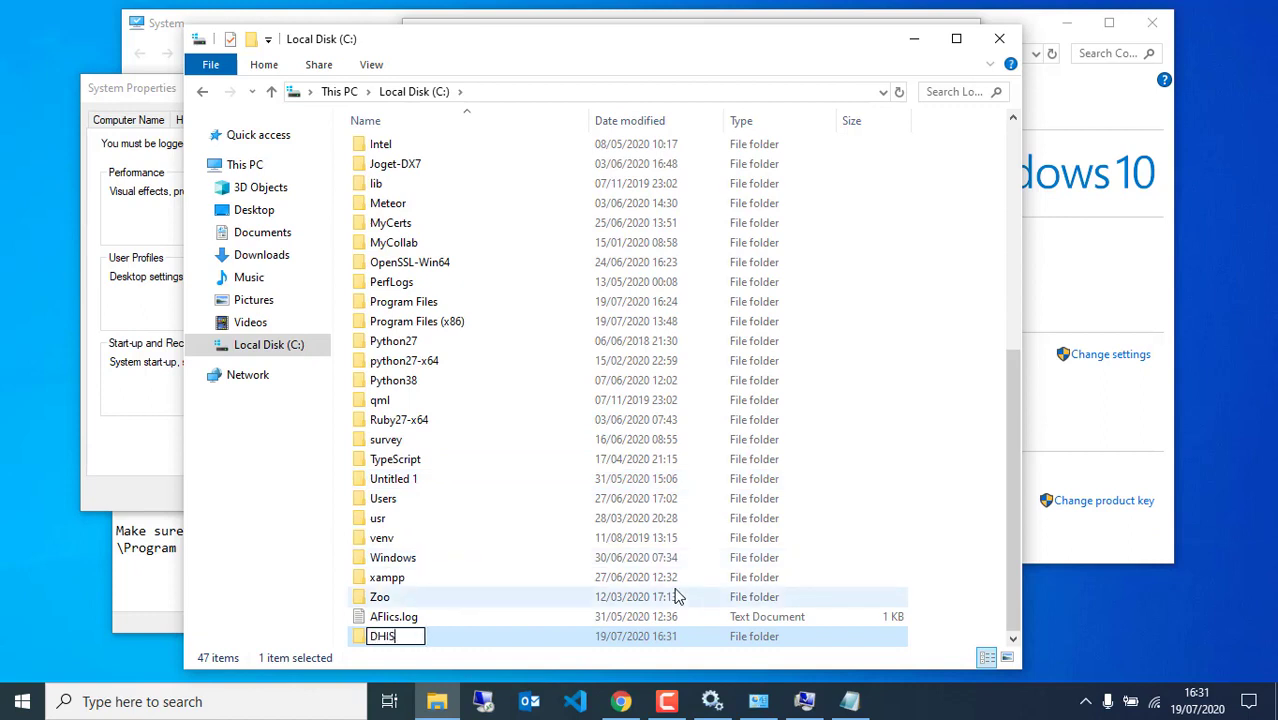
pyautogui.write('2')
pyautogui.press('Return')
pyautogui.press('Return')
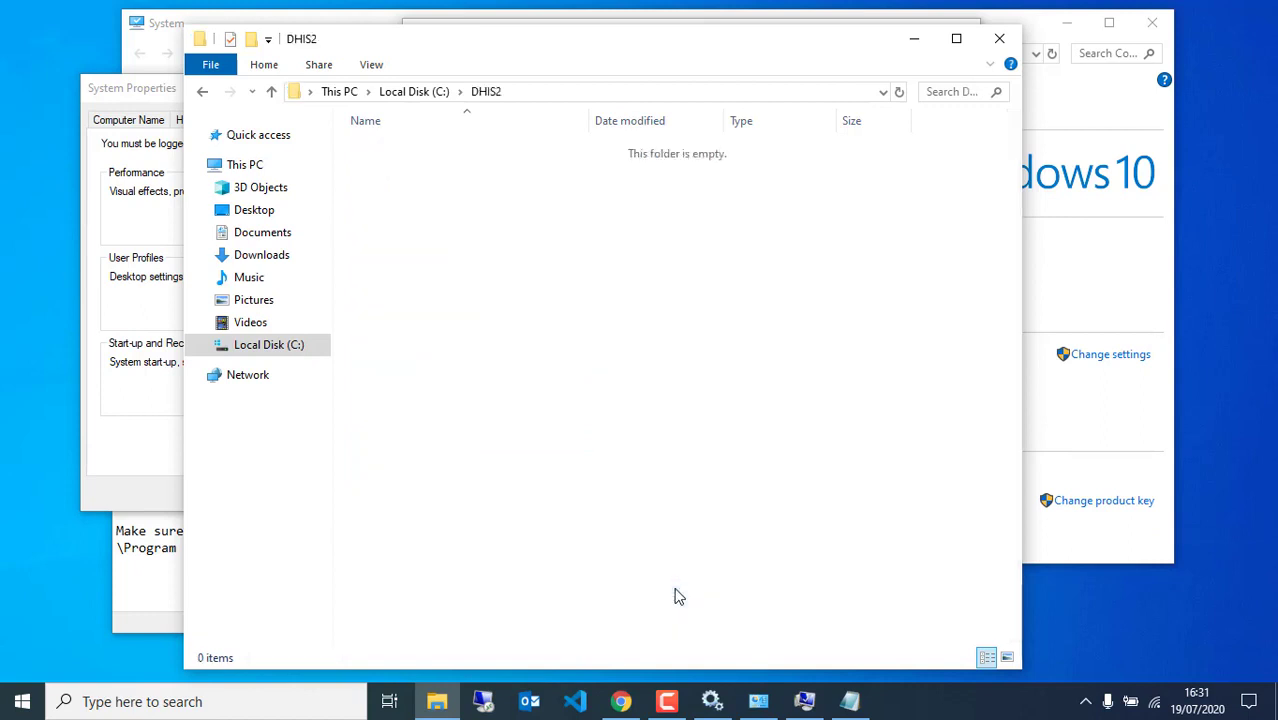
pyautogui.click(575, 94)
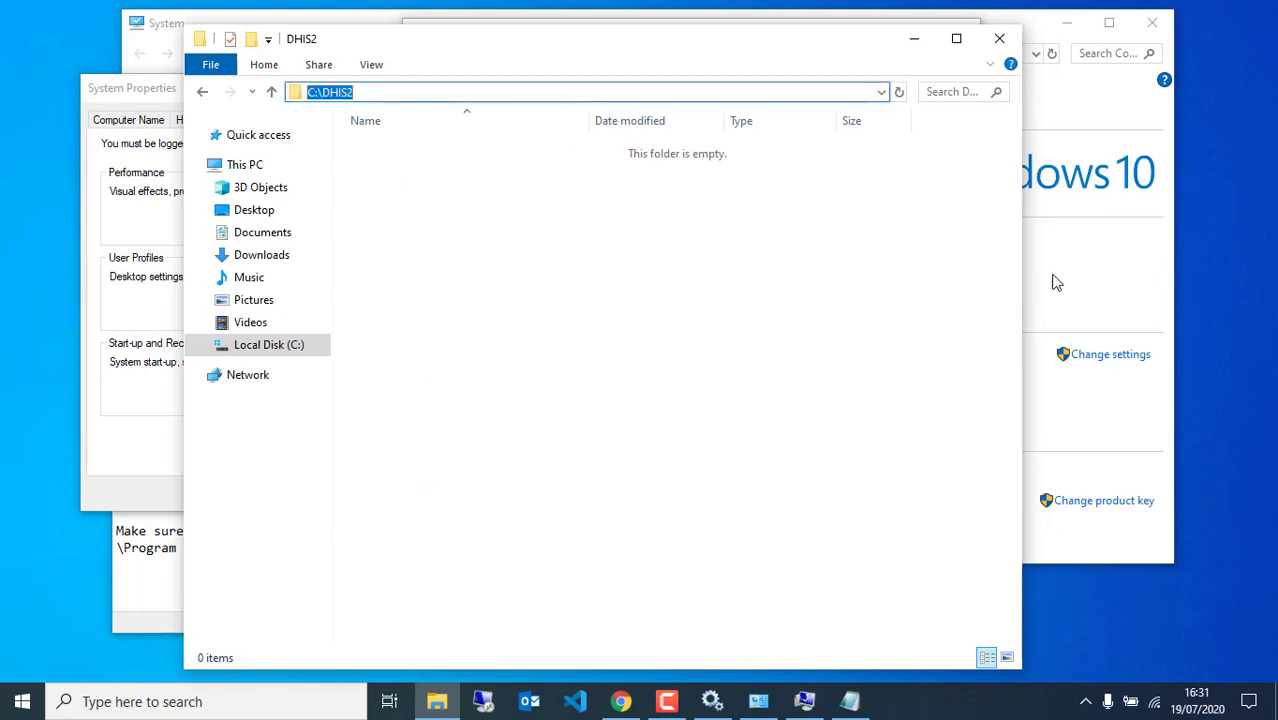
pyautogui.click(805, 700)
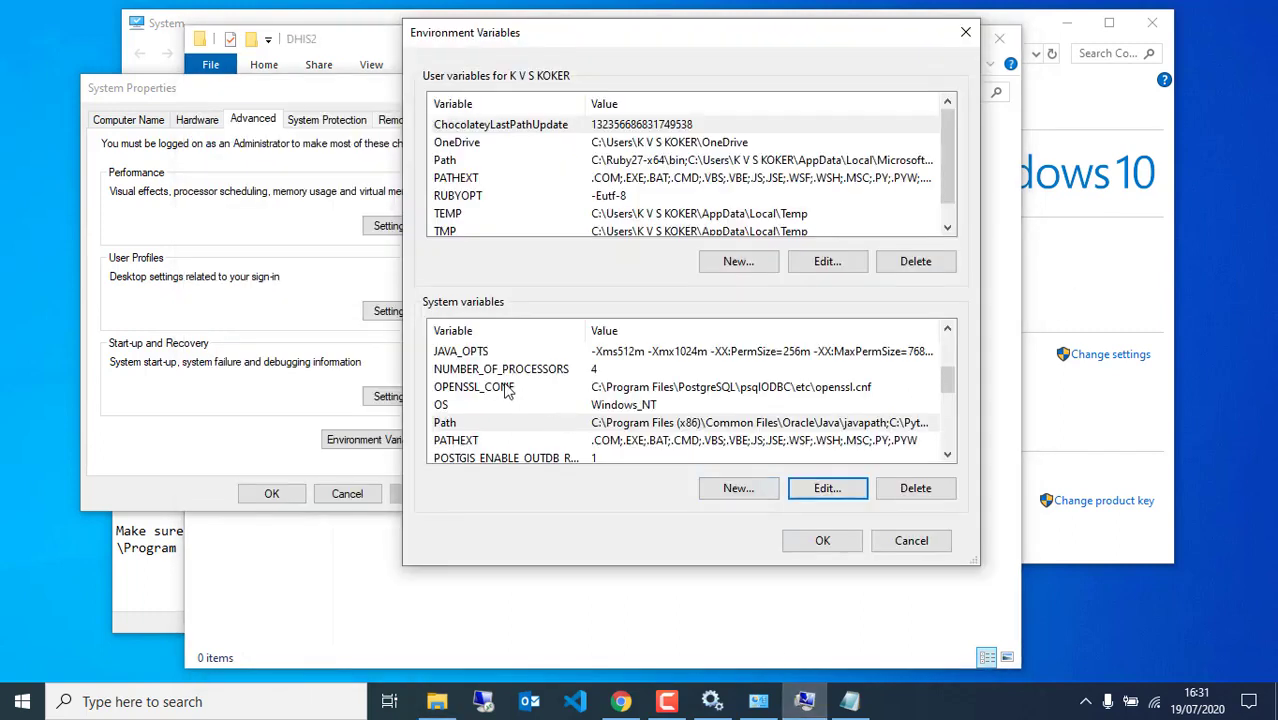
# Add a new system variable DHIS2_HOME with the value C:\DHIS2
pyautogui.click(730, 488)
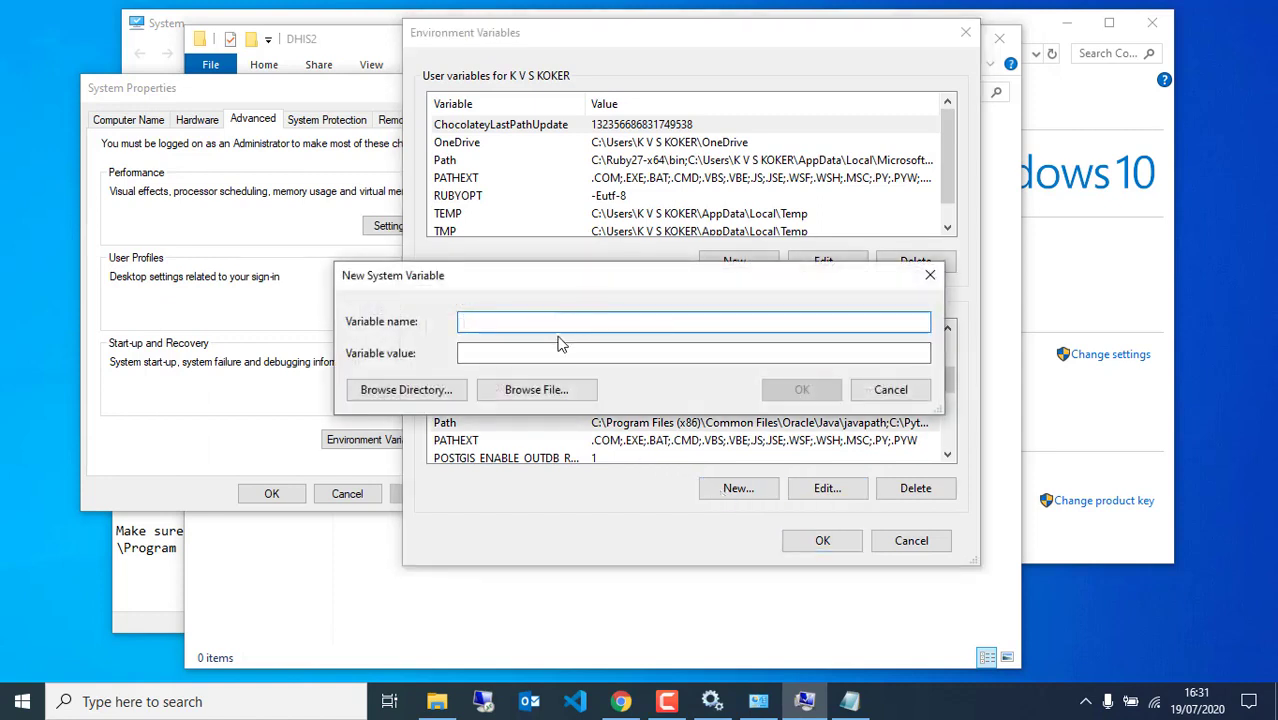
pyautogui.write('HIS2_HOME')
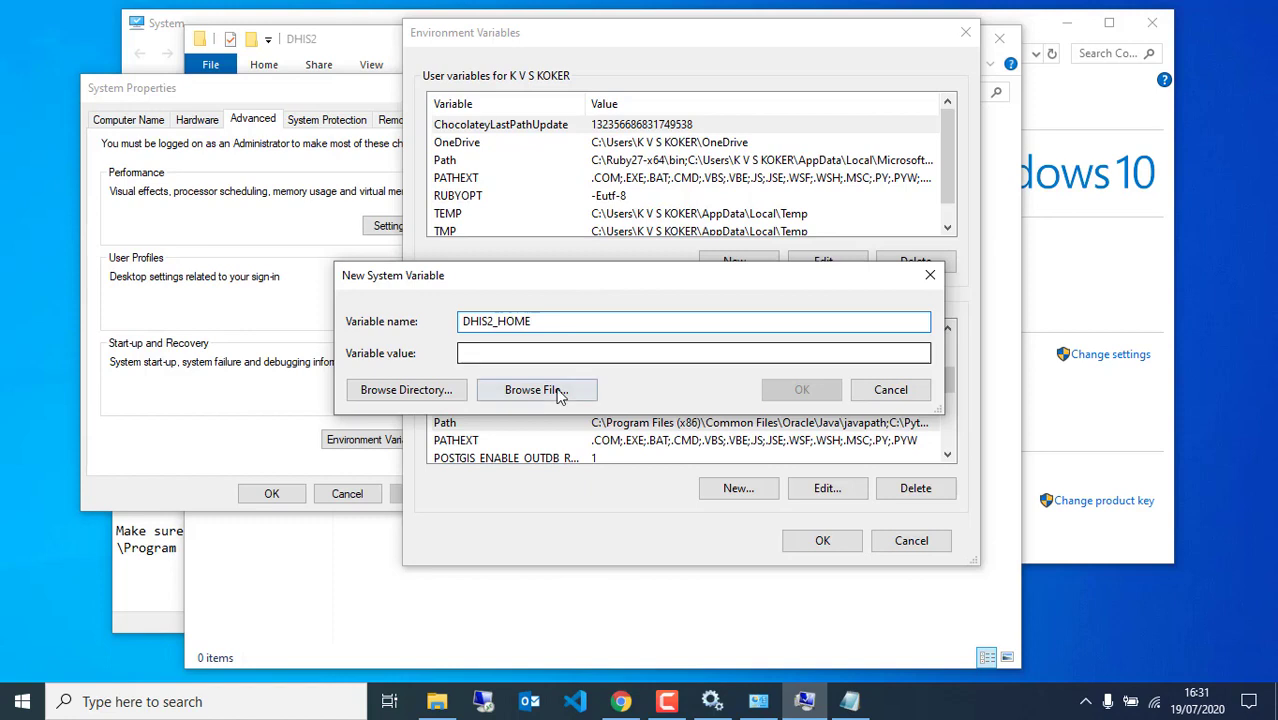
pyautogui.click(573, 351)
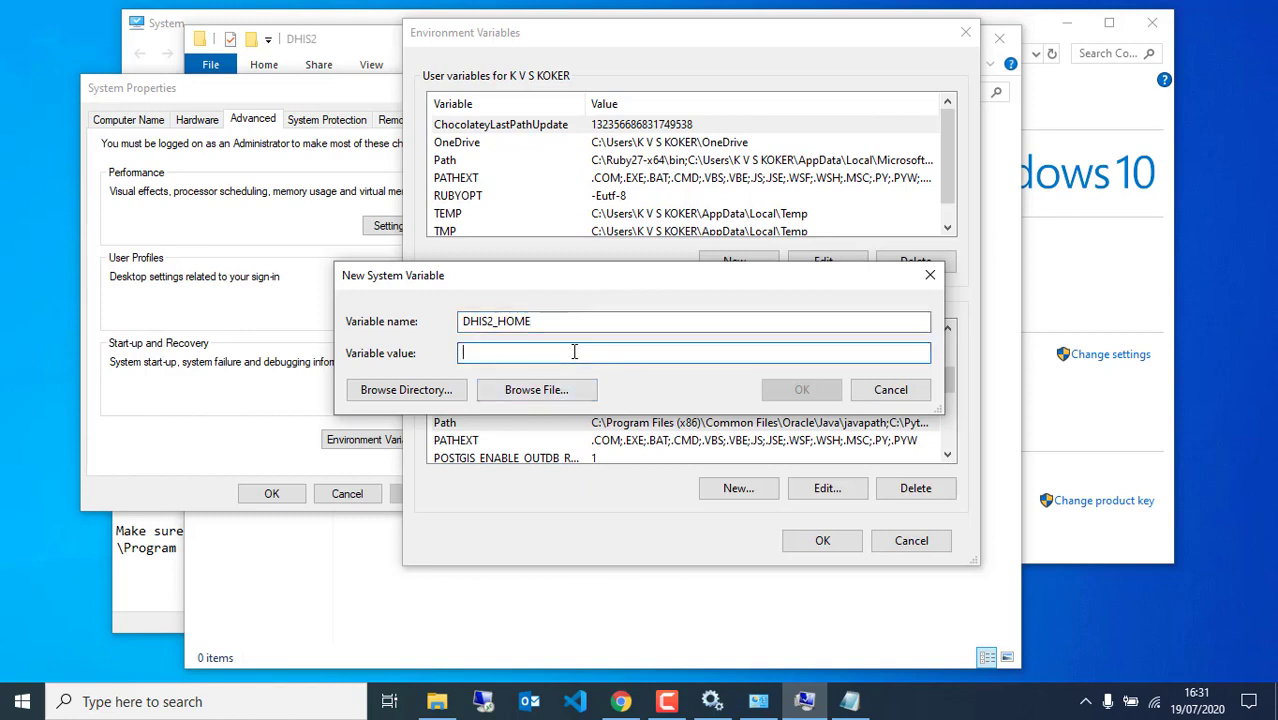
pyautogui.write('C:\\DHIS2')
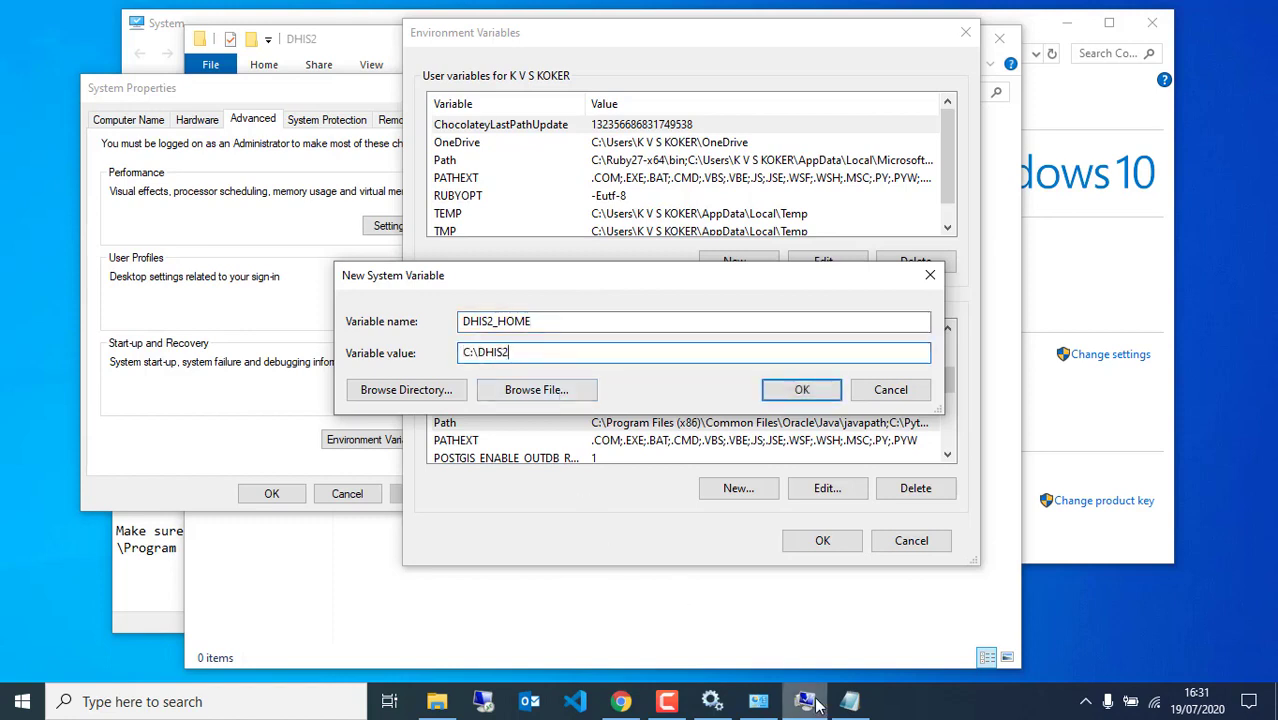
pyautogui.click(850, 702)
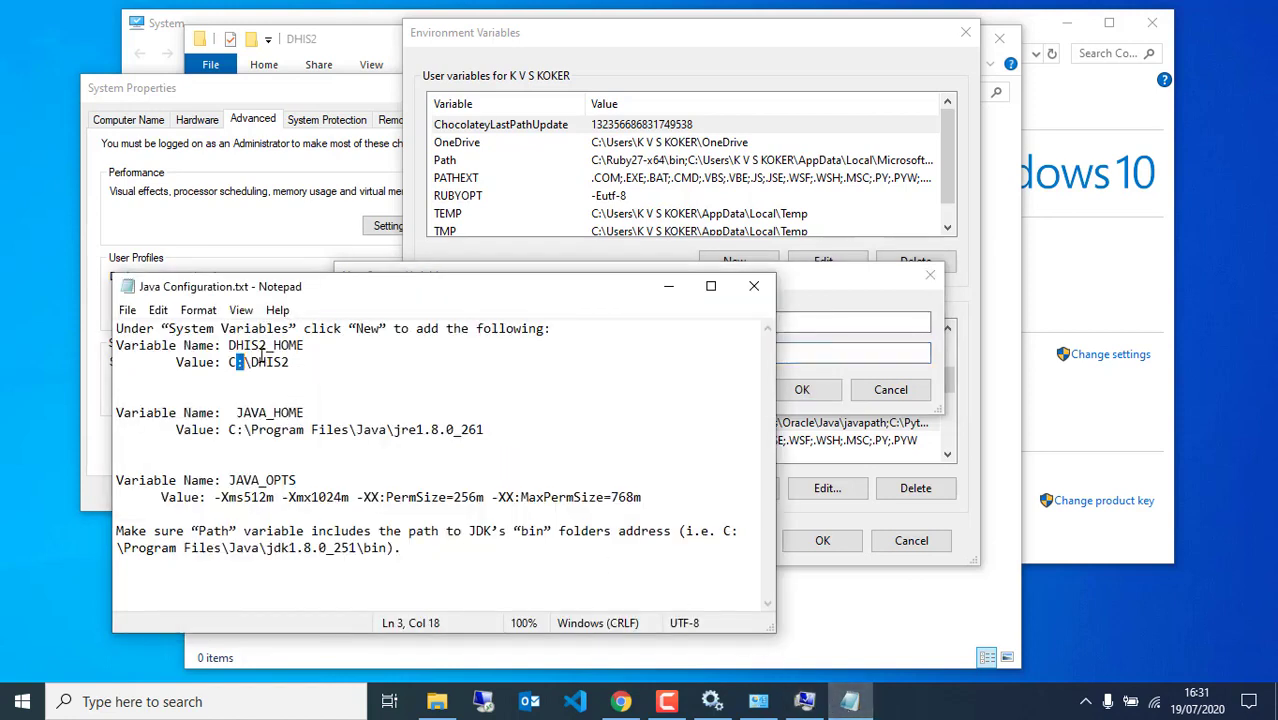
pyautogui.click(808, 291)
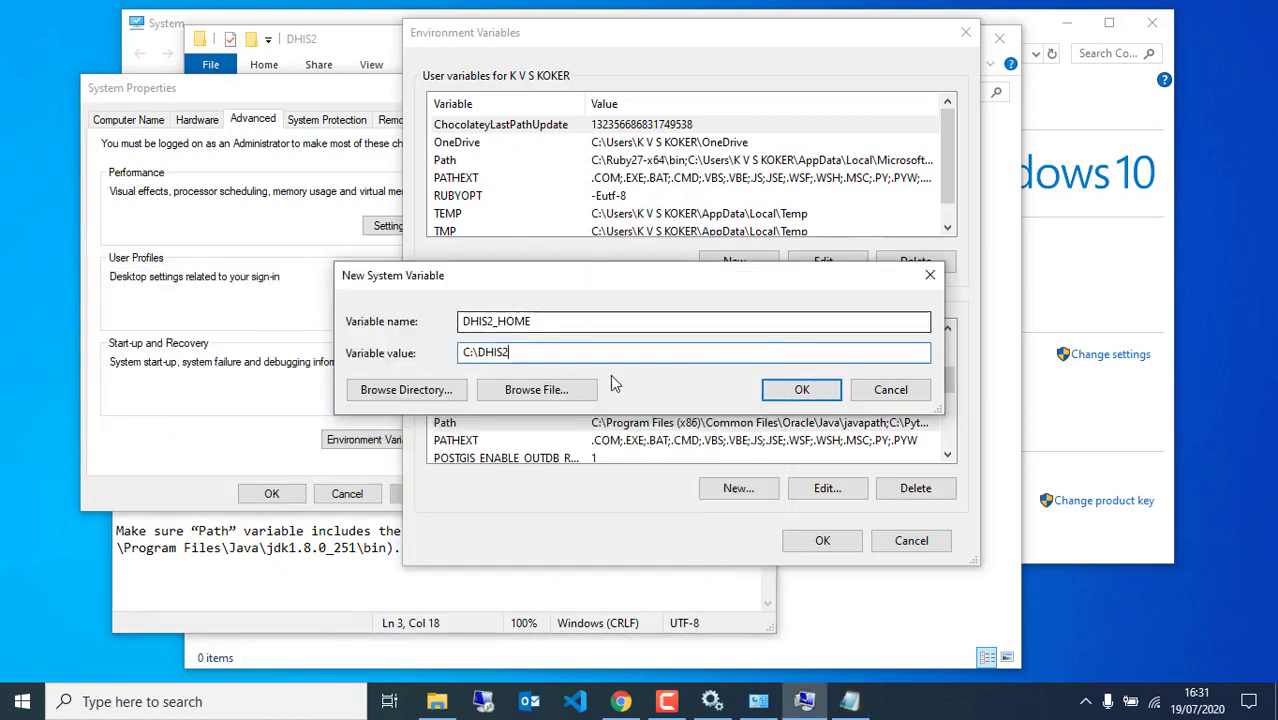
pyautogui.click(779, 390)
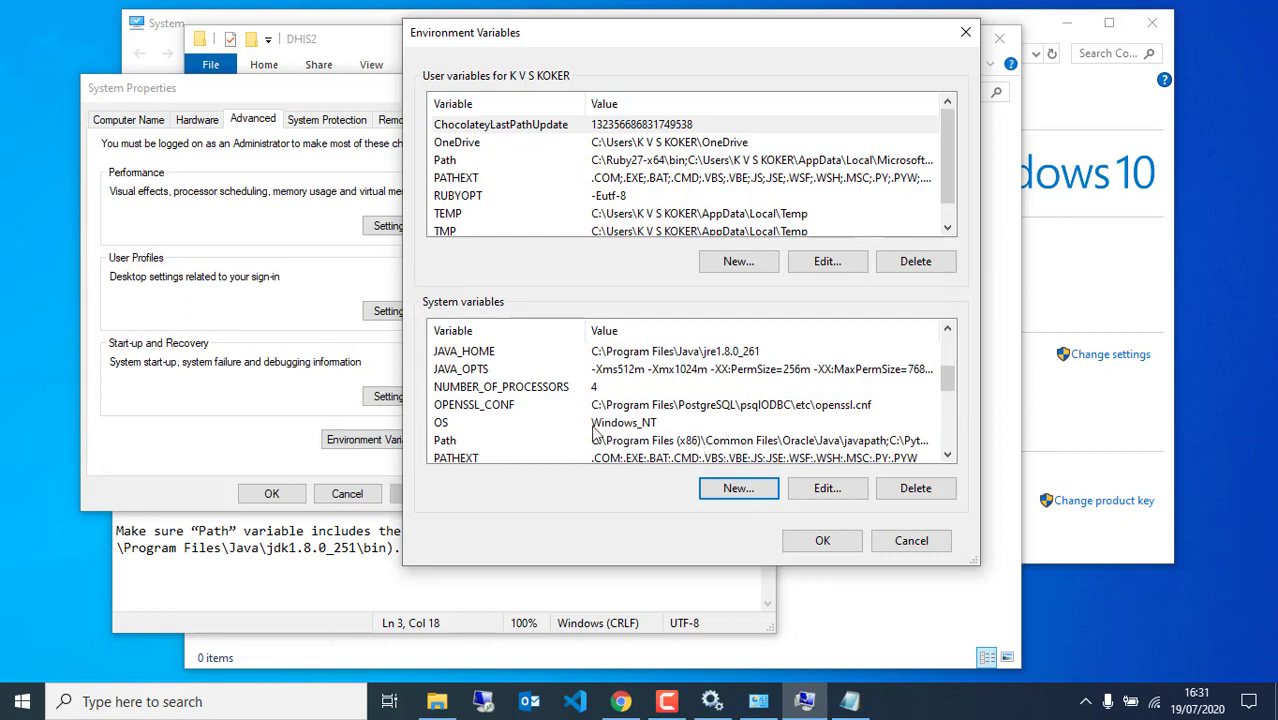
# Review the DHIS2_HOME, JAVA_HOME, JAVA_OPTS and Path entries in the system variables list
pyautogui.scroll(2, 474, 374)
pyautogui.click(476, 369)
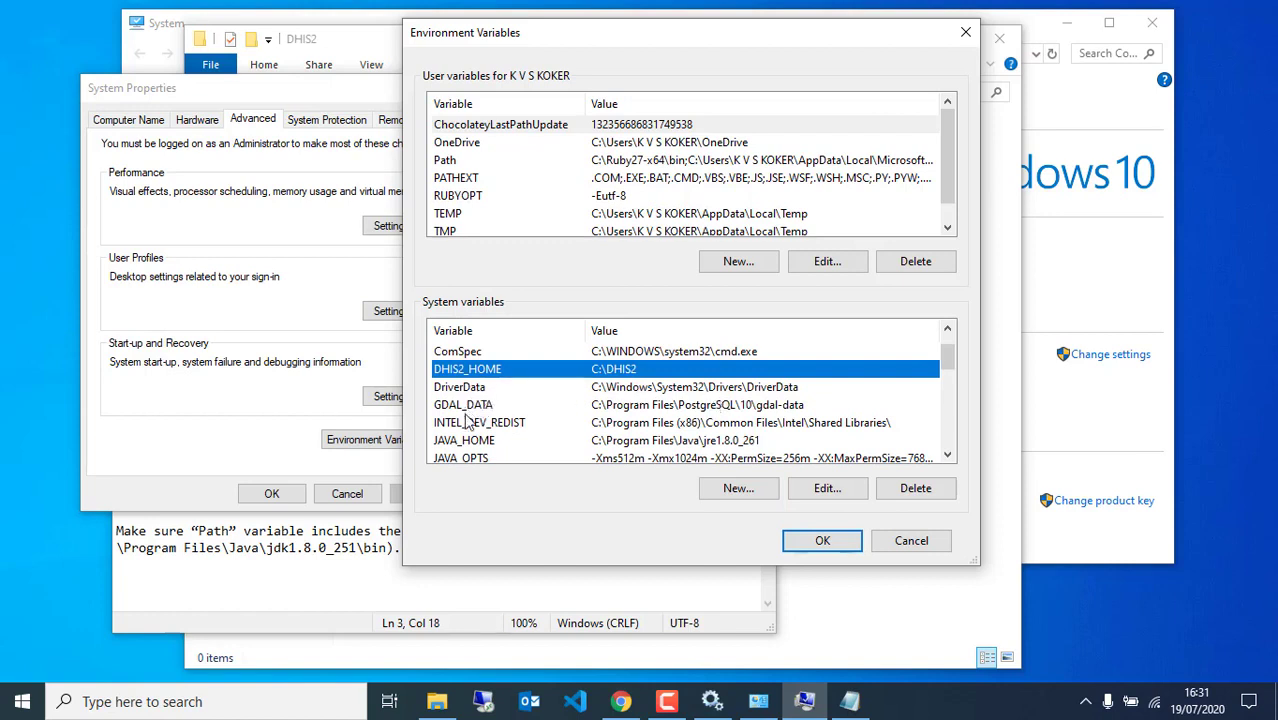
pyautogui.click(470, 446)
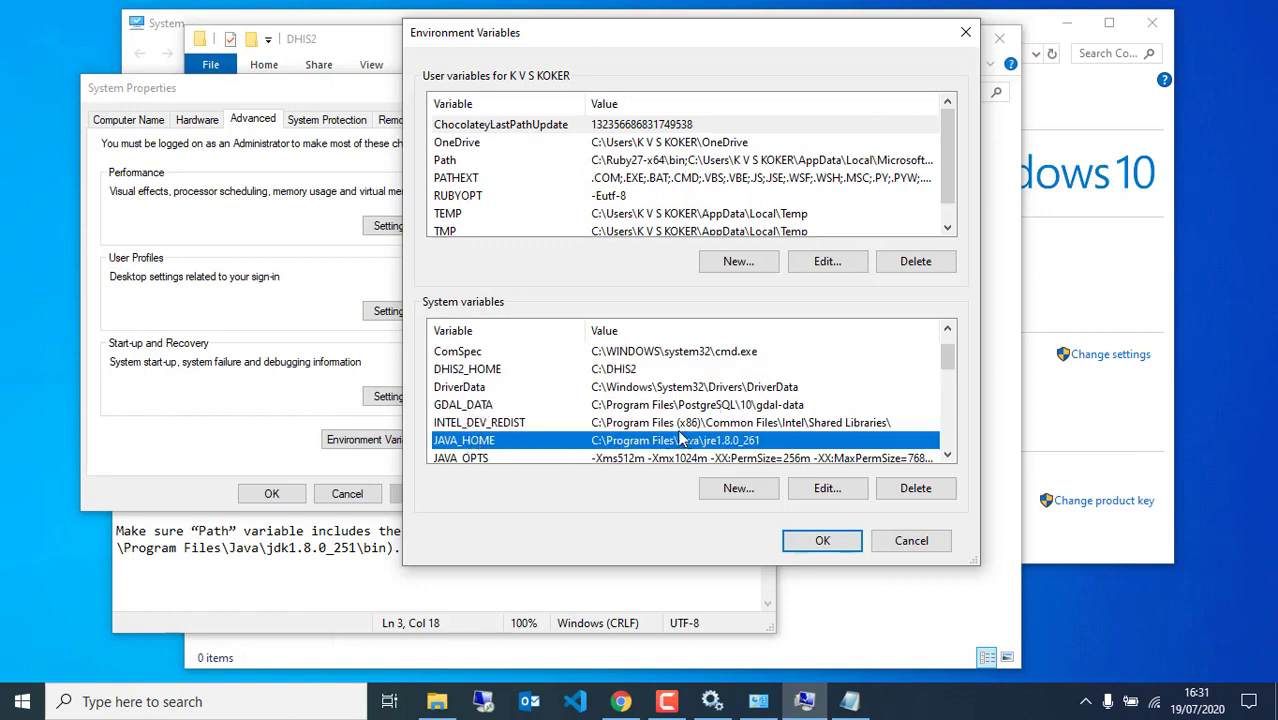
pyautogui.scroll(-2, 585, 440)
pyautogui.click(470, 370)
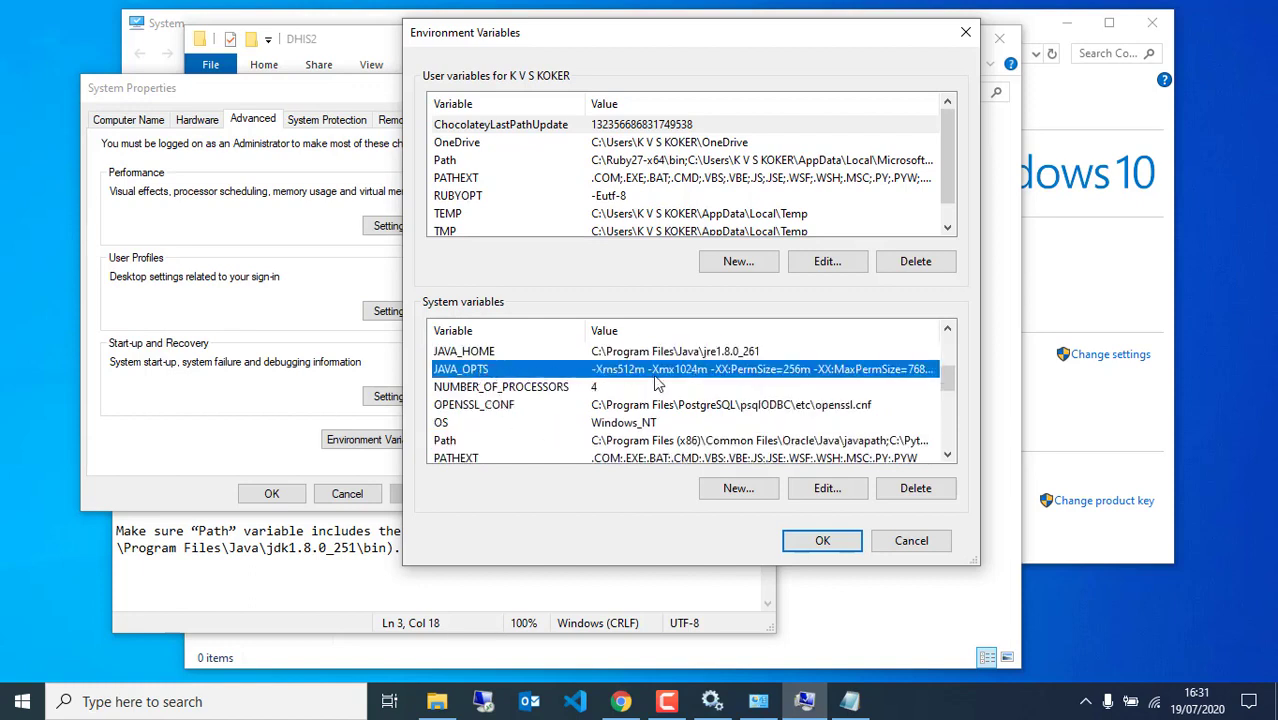
pyautogui.scroll(-2, 585, 395)
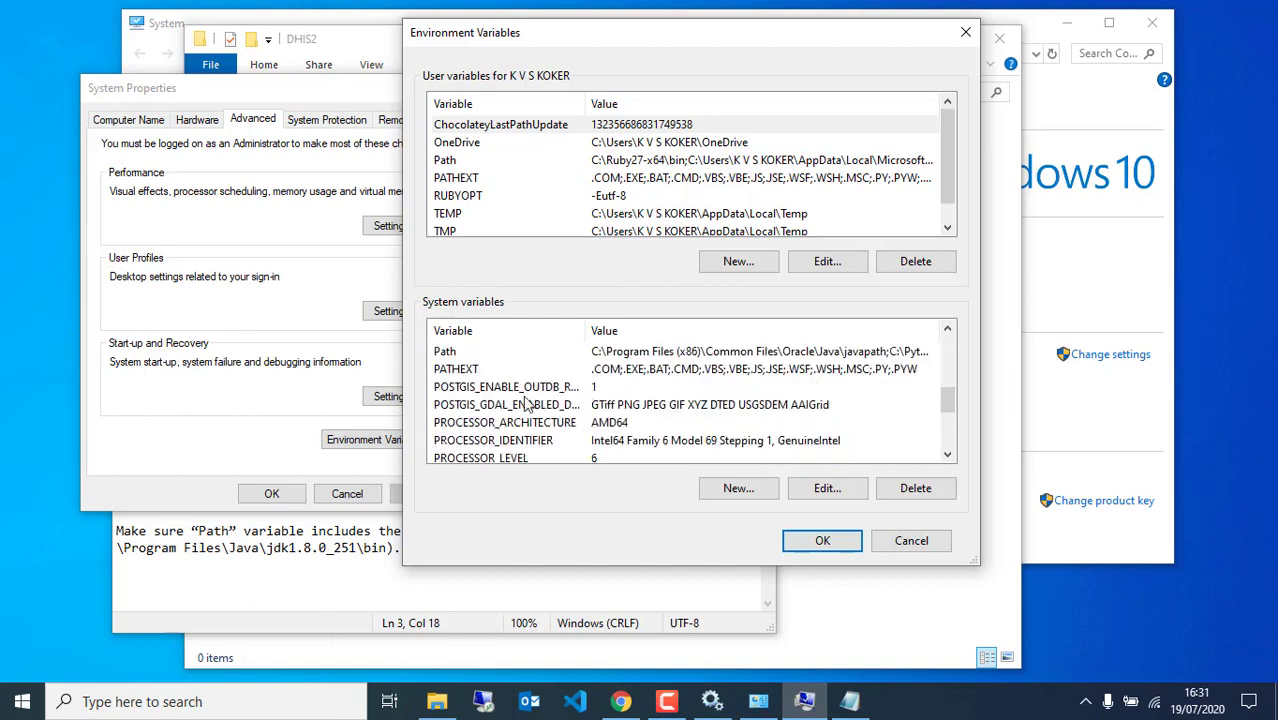
pyautogui.click(458, 352)
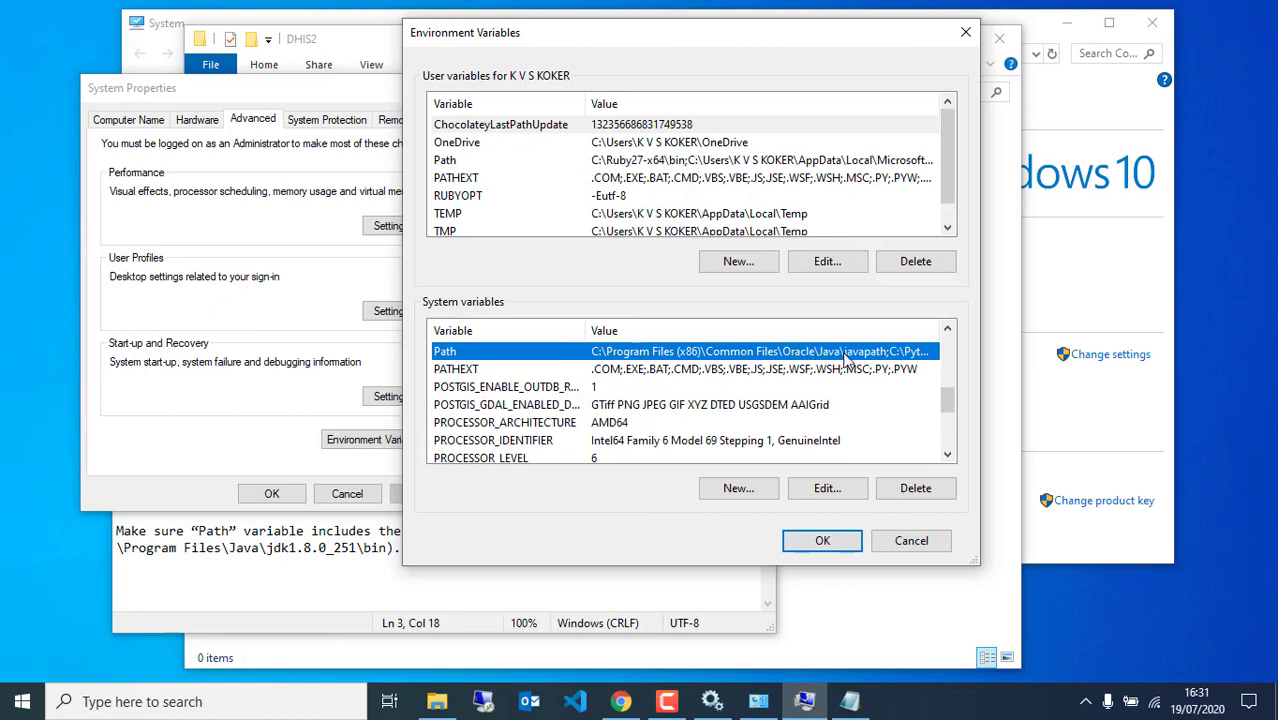
# Close the environment dialogs and run apache-tomcat-9.0.37.exe from Downloads\DHIS2 Installation 2020
pyautogui.click(803, 542)
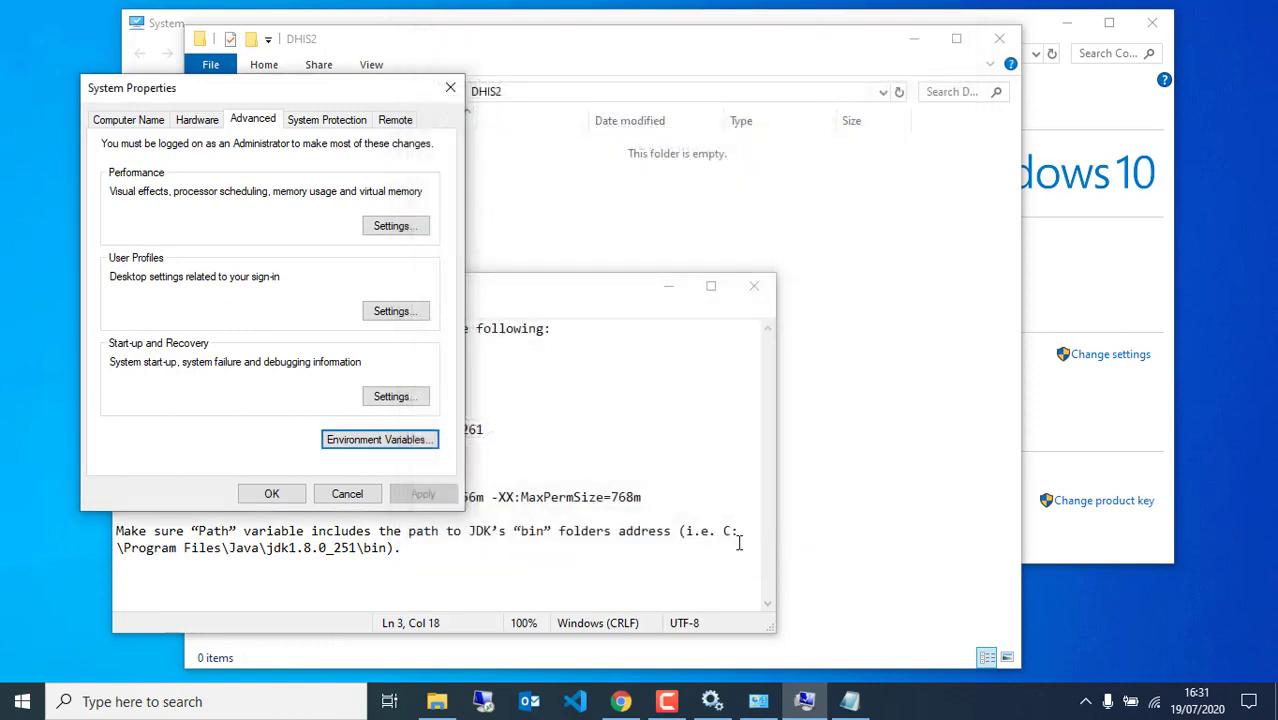
pyautogui.click(274, 493)
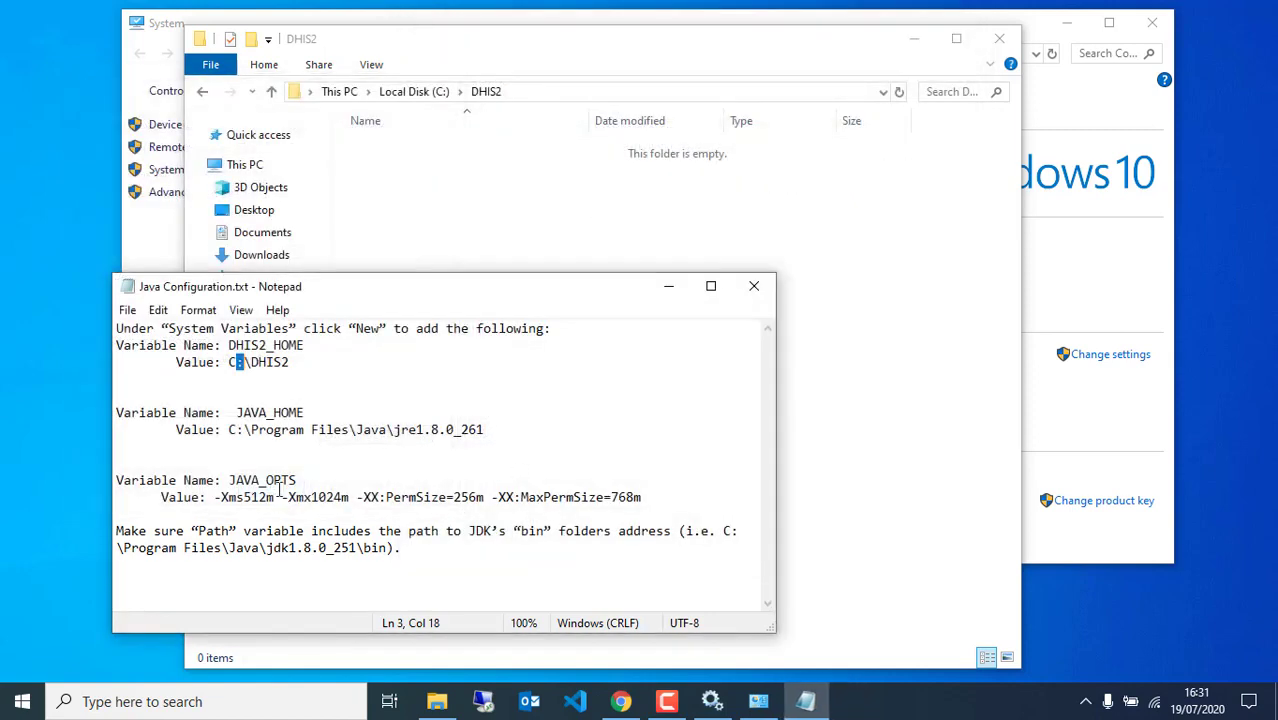
pyautogui.click(846, 272)
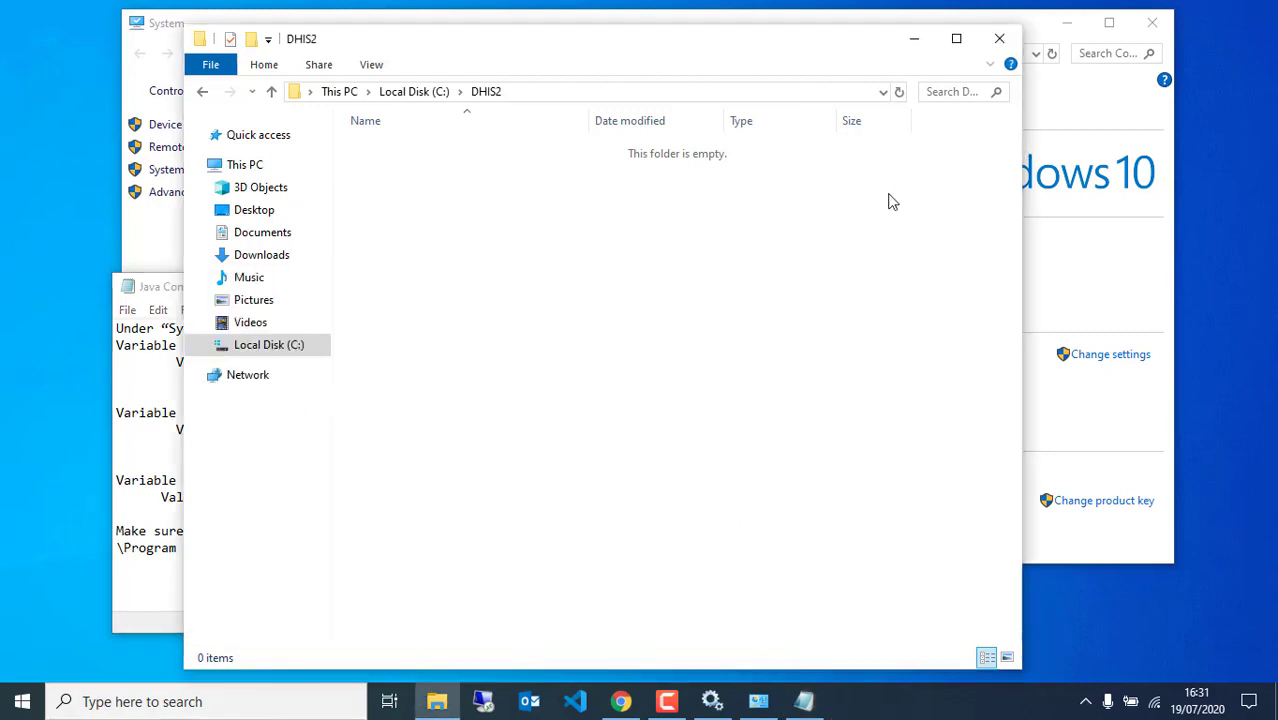
pyautogui.click(262, 255)
pyautogui.doubleClick(390, 220)
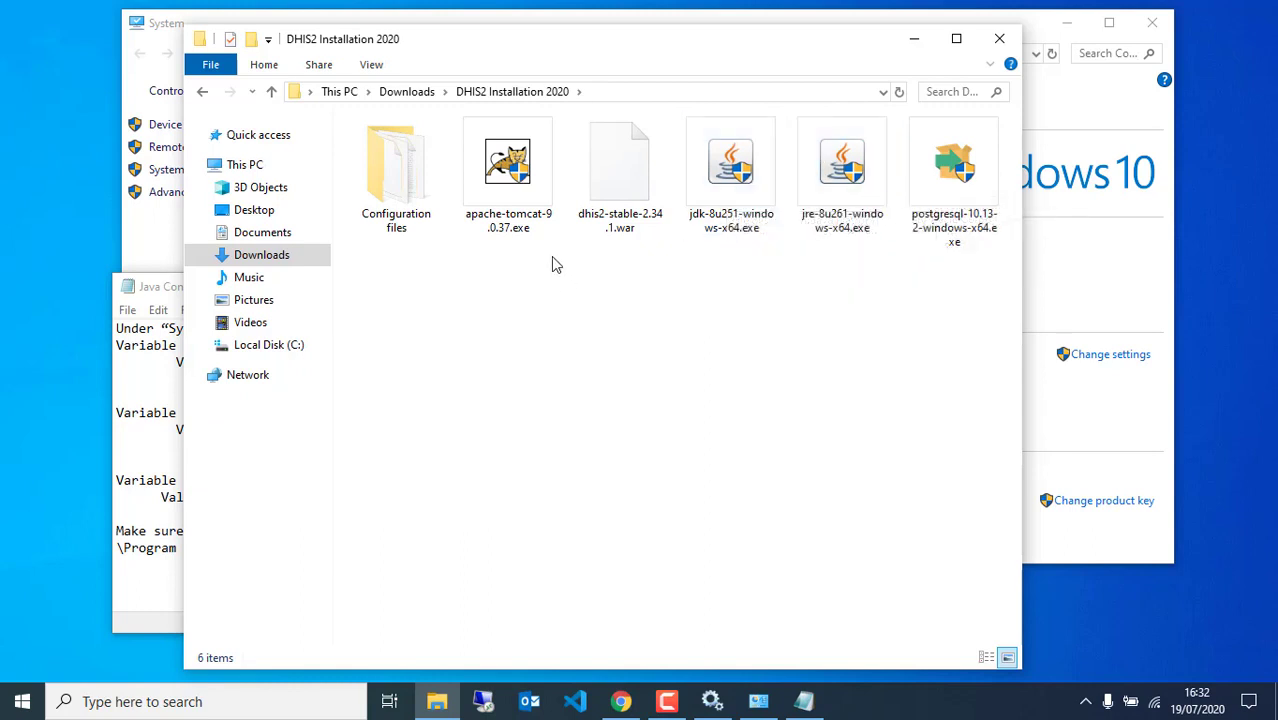
pyautogui.doubleClick(505, 180)
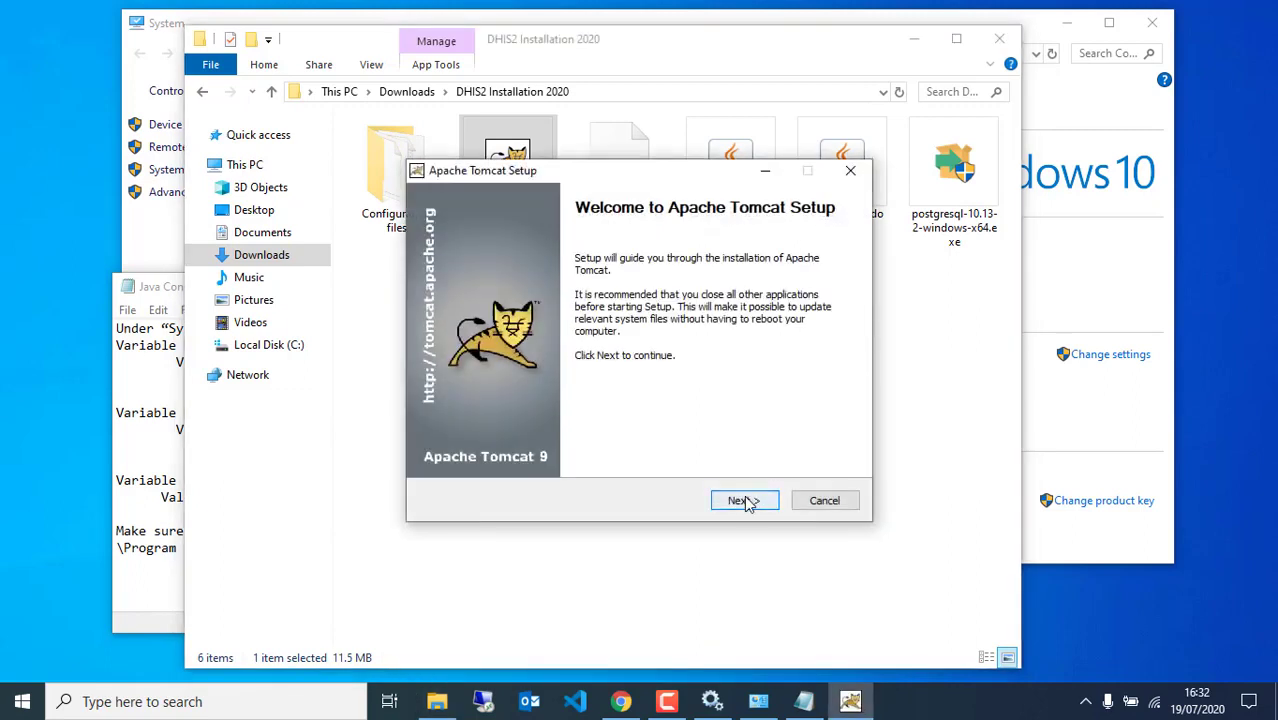
# Accept the Tomcat licence and add Host Manager to the selected components
pyautogui.click(745, 501)
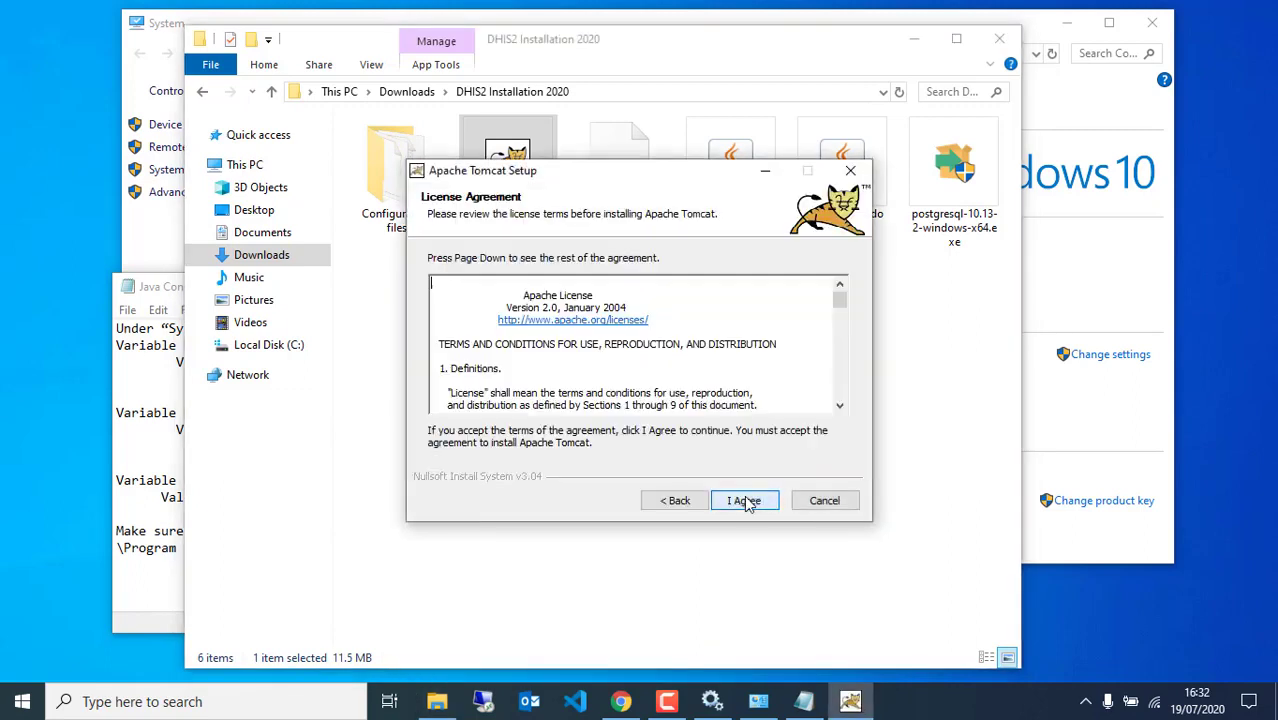
pyautogui.click(745, 501)
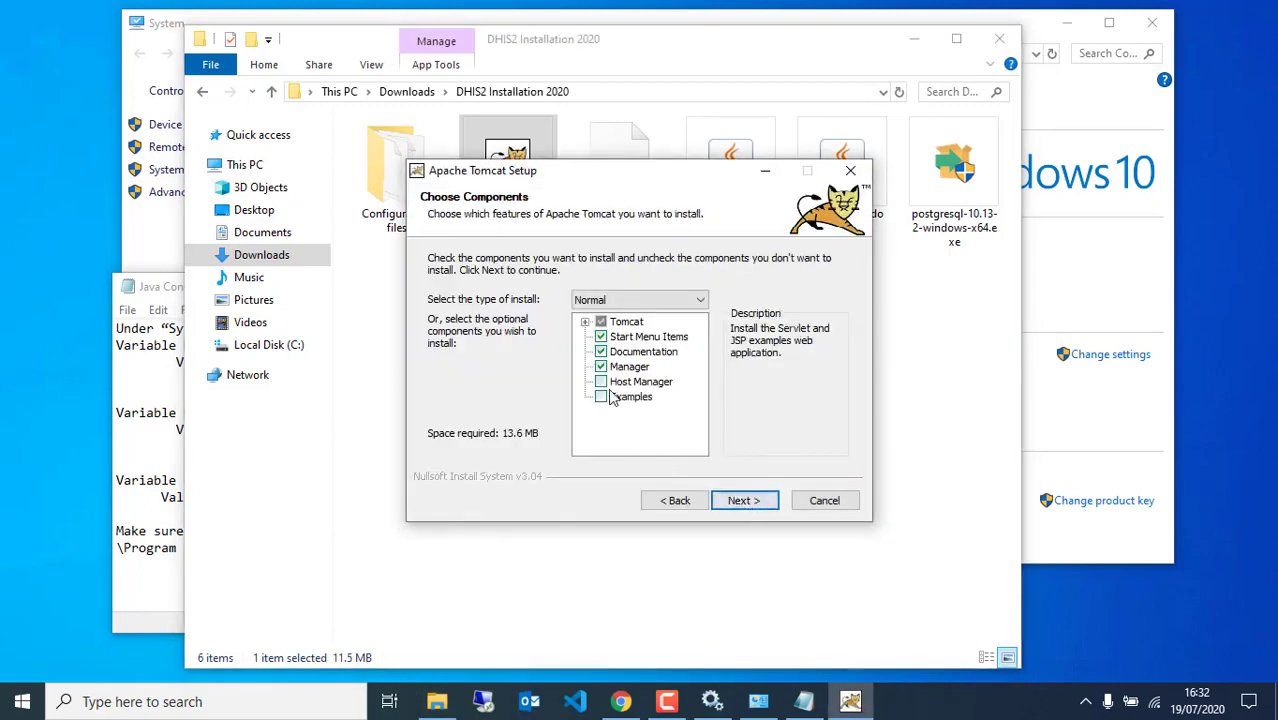
pyautogui.click(601, 382)
pyautogui.click(601, 383)
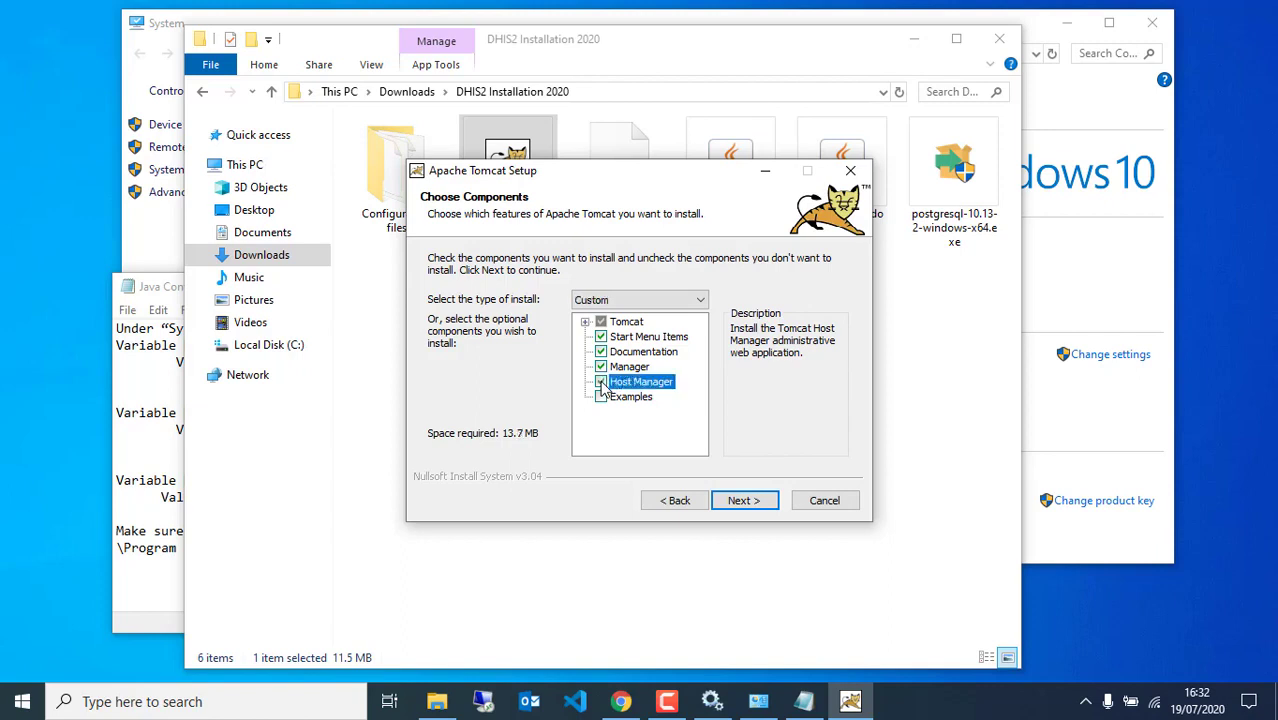
pyautogui.click(743, 501)
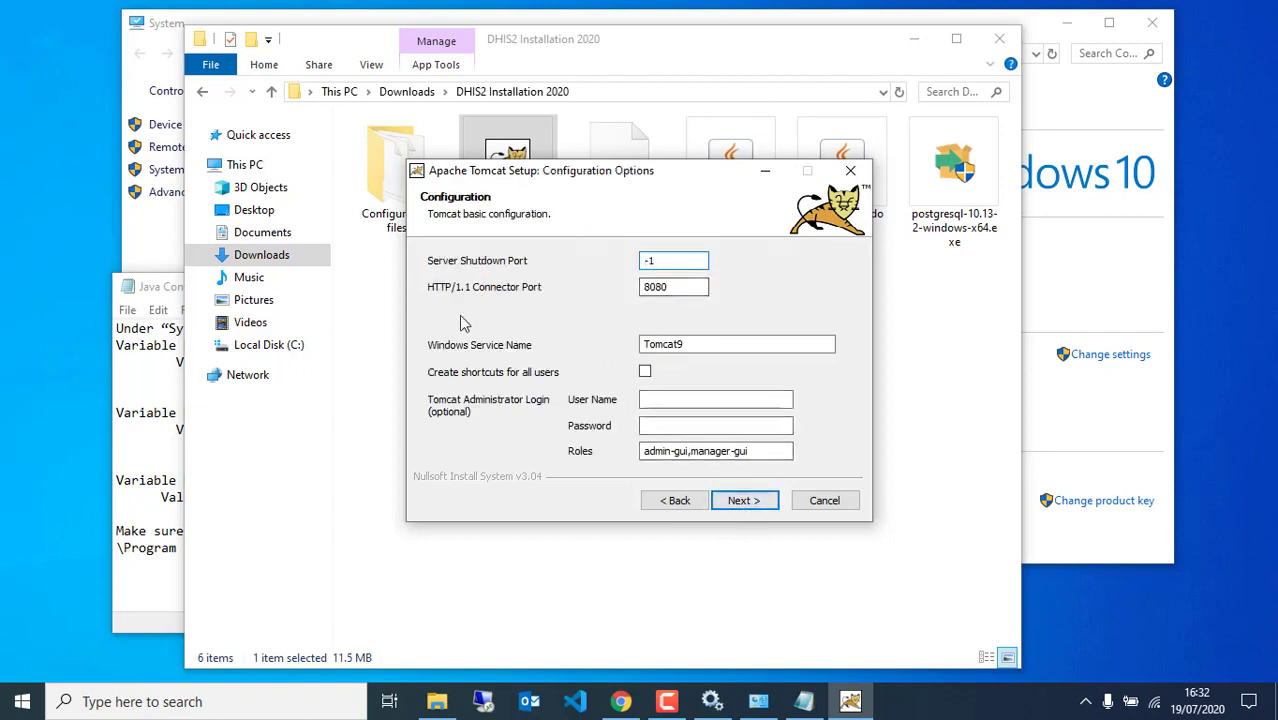
# Name the Windows service Tomcat9_DHIS2 and enter an administrator user name and password
pyautogui.click(698, 344)
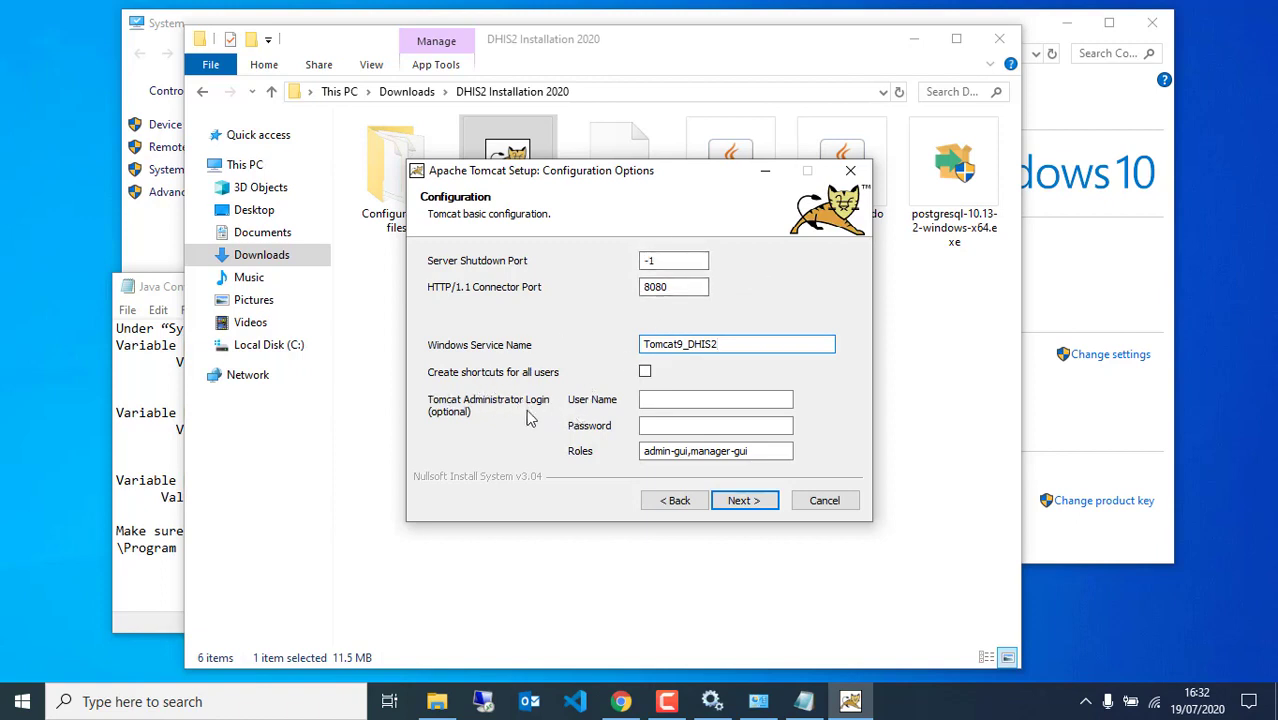
pyautogui.click(660, 400)
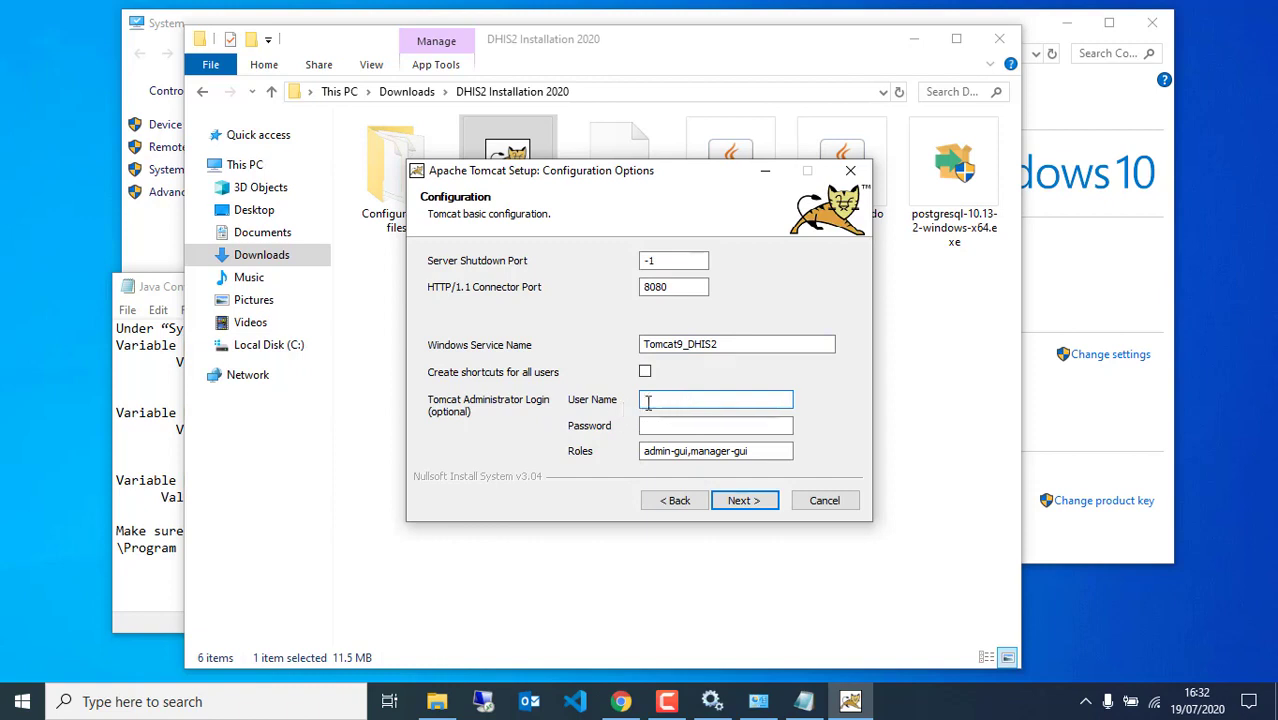
pyautogui.press('Tab')
pyautogui.write('•••')
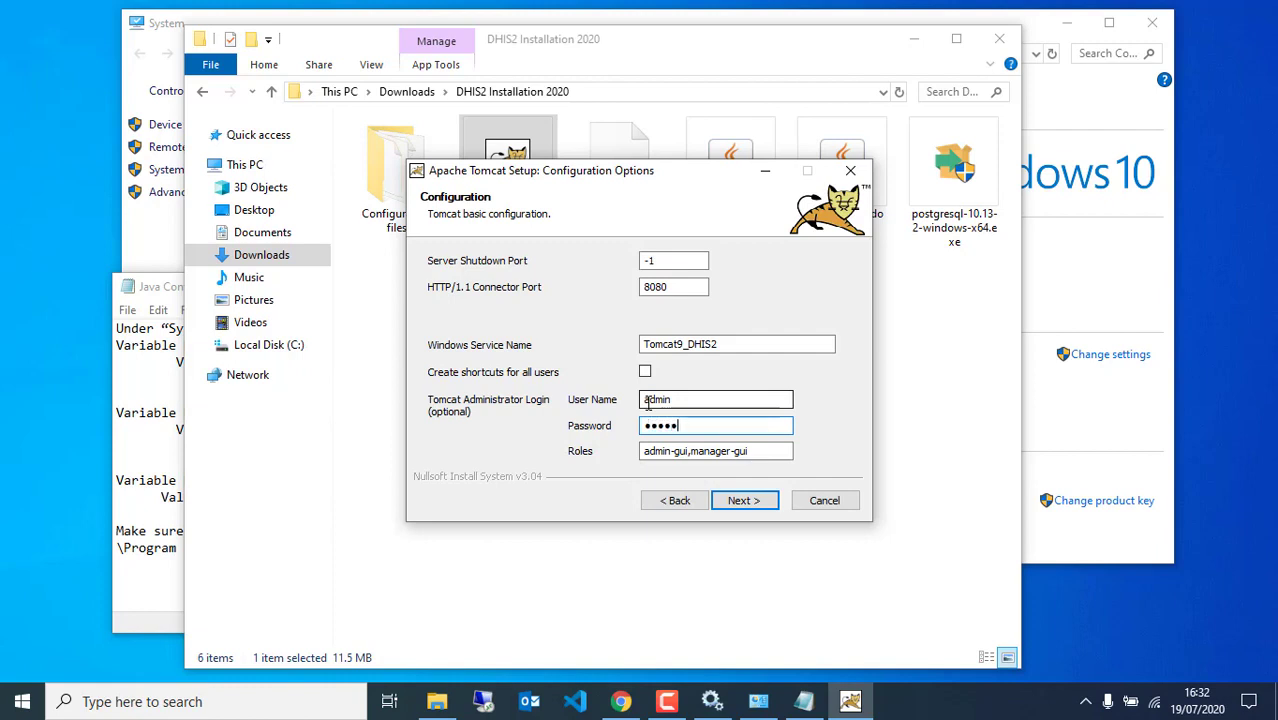
pyautogui.click(746, 503)
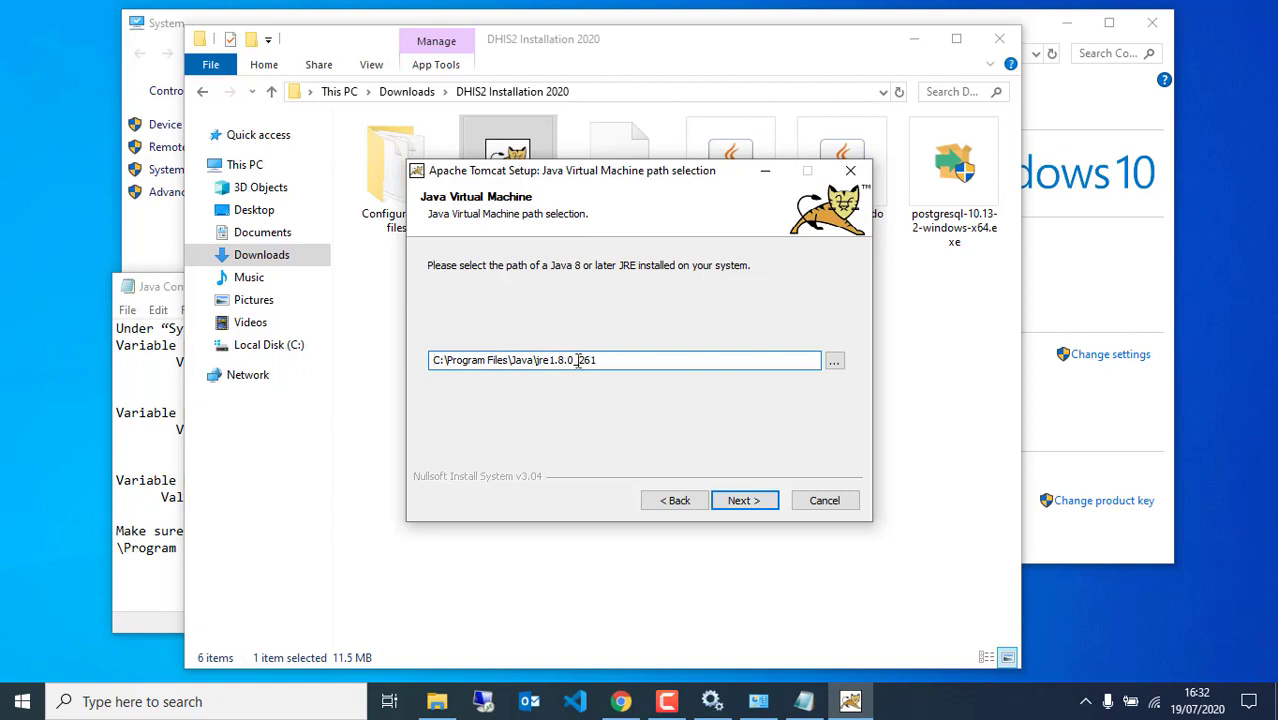
# Keep the detected JRE path, install Tomcat, and finish with Run Tomcat and Show Readme unticked
pyautogui.click(743, 500)
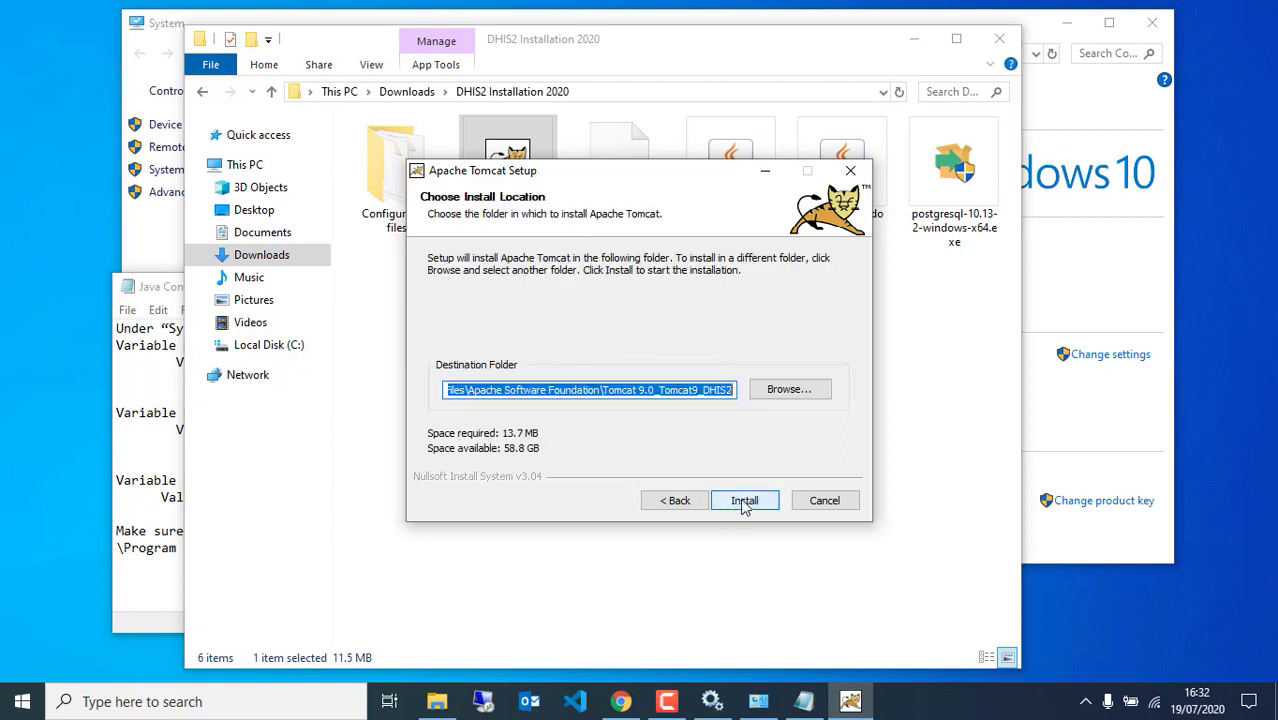
pyautogui.click(743, 502)
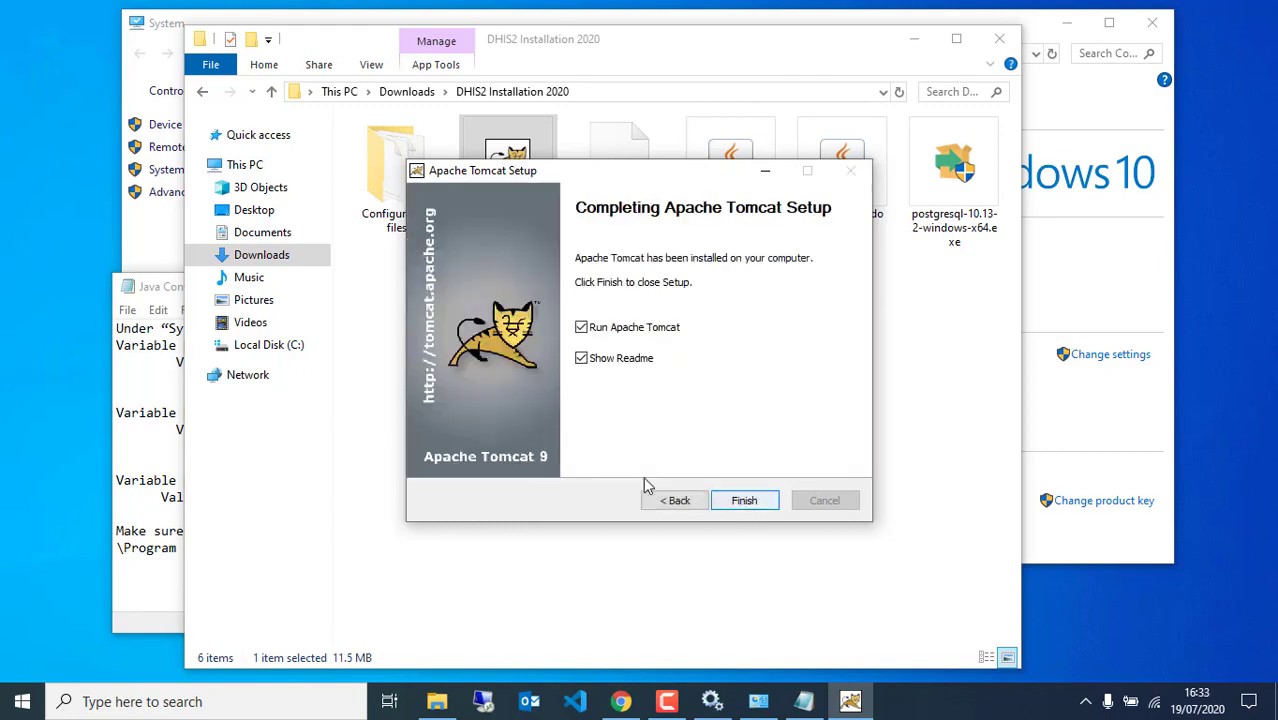
pyautogui.click(582, 329)
pyautogui.click(584, 360)
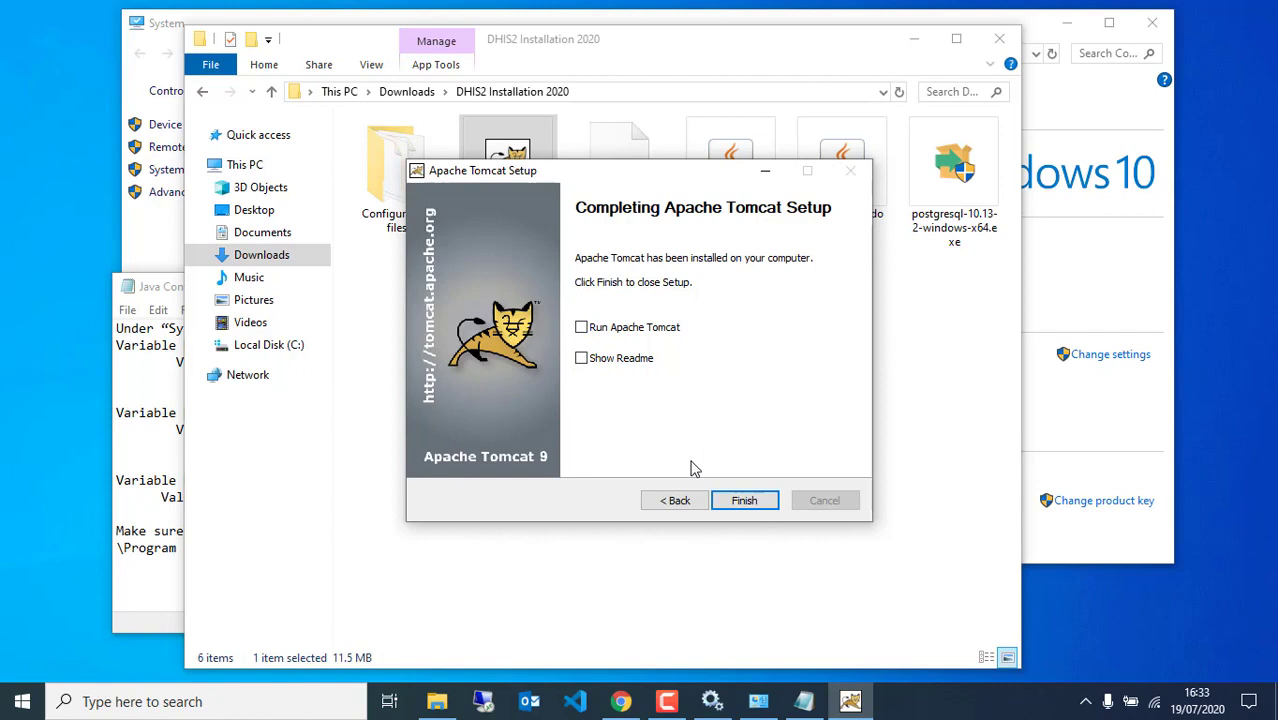
pyautogui.click(742, 501)
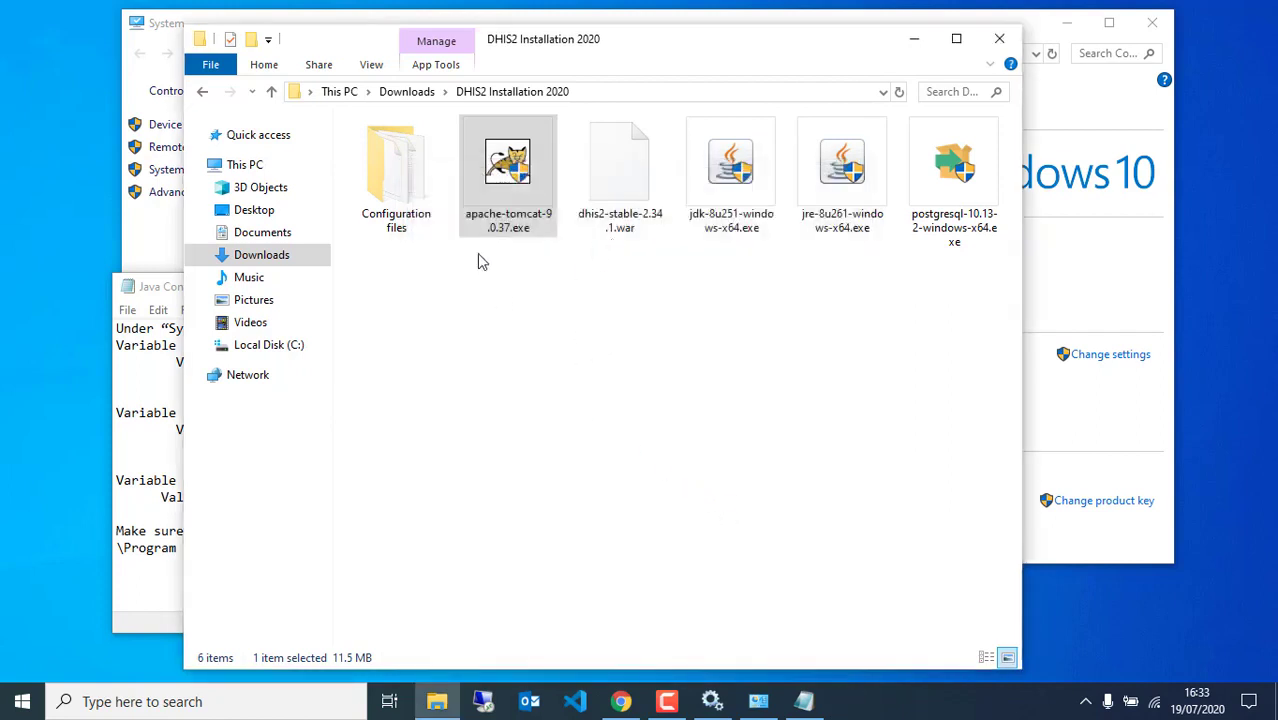
# Open the Configuration files folder, then close the VS Code window opened by mistake
pyautogui.doubleClick(407, 204)
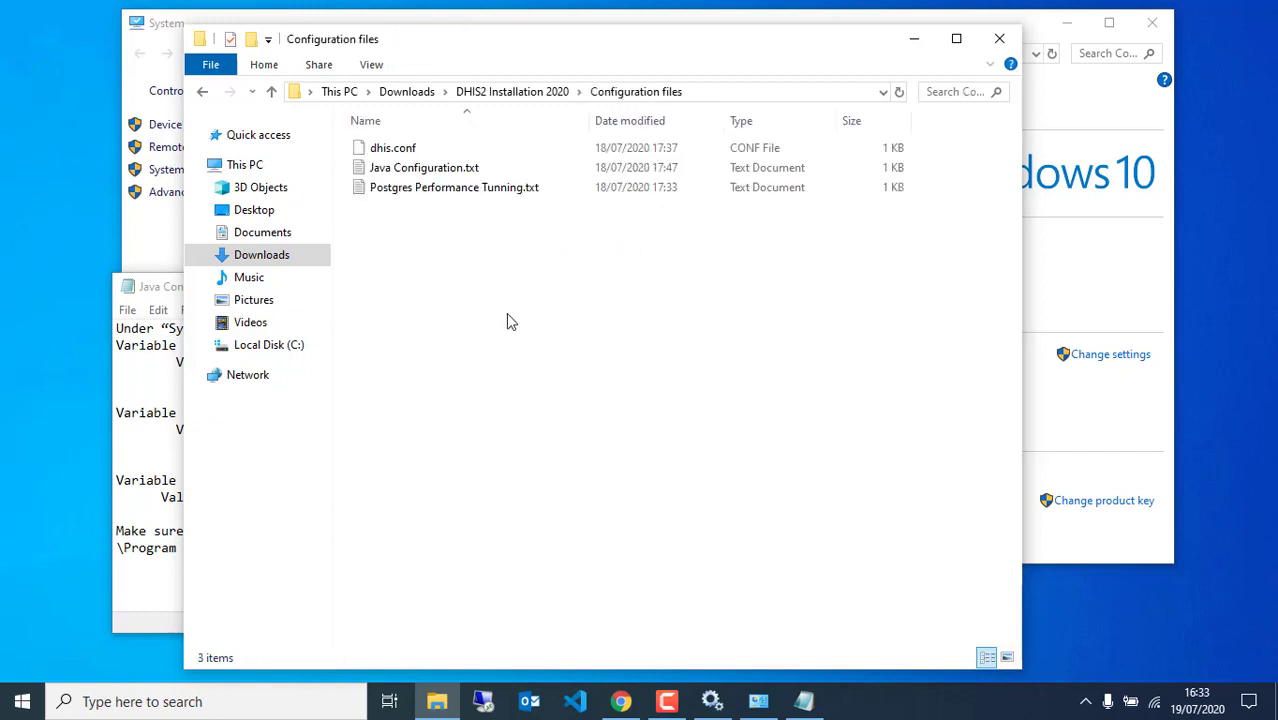
pyautogui.click(447, 158)
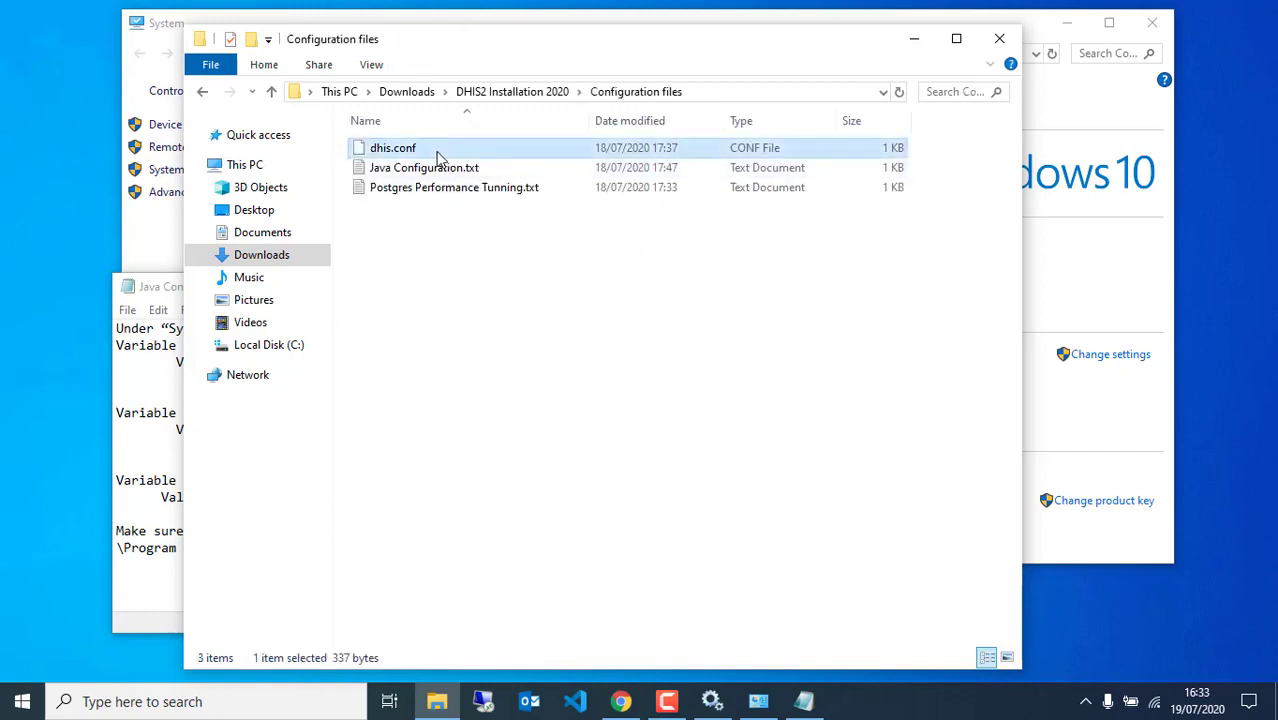
pyautogui.click(450, 260)
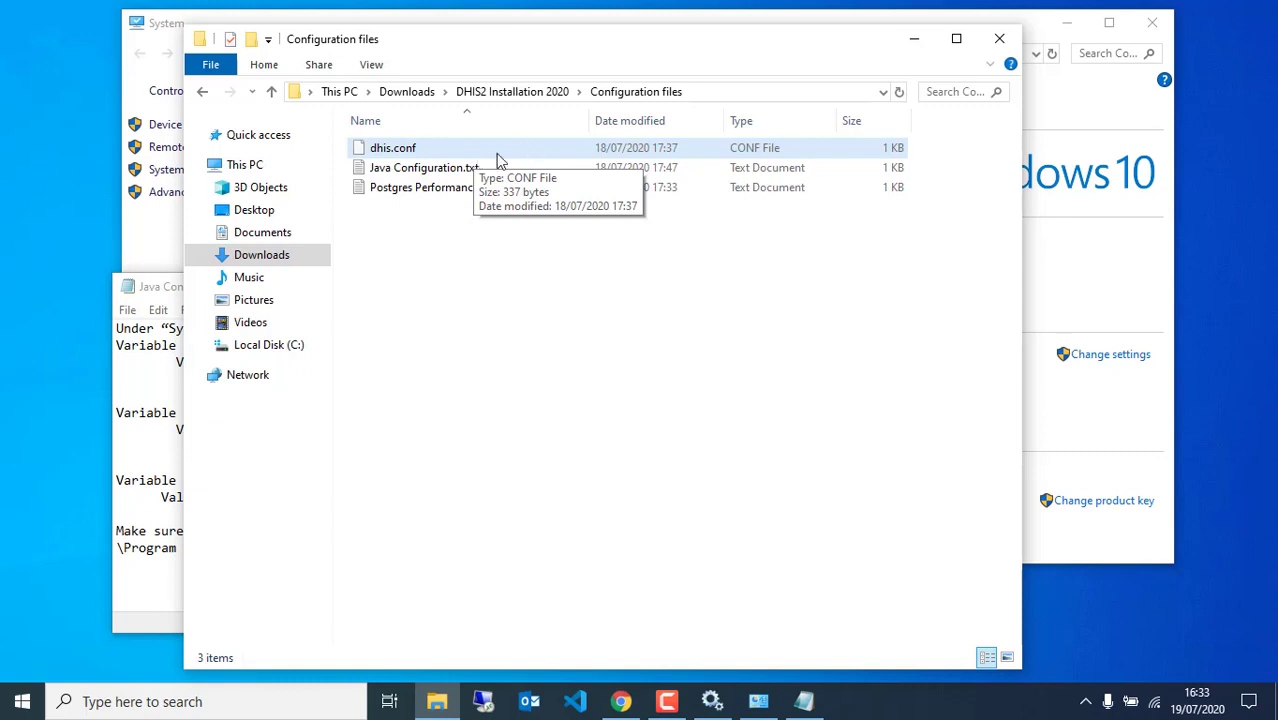
pyautogui.rightClick(500, 161)
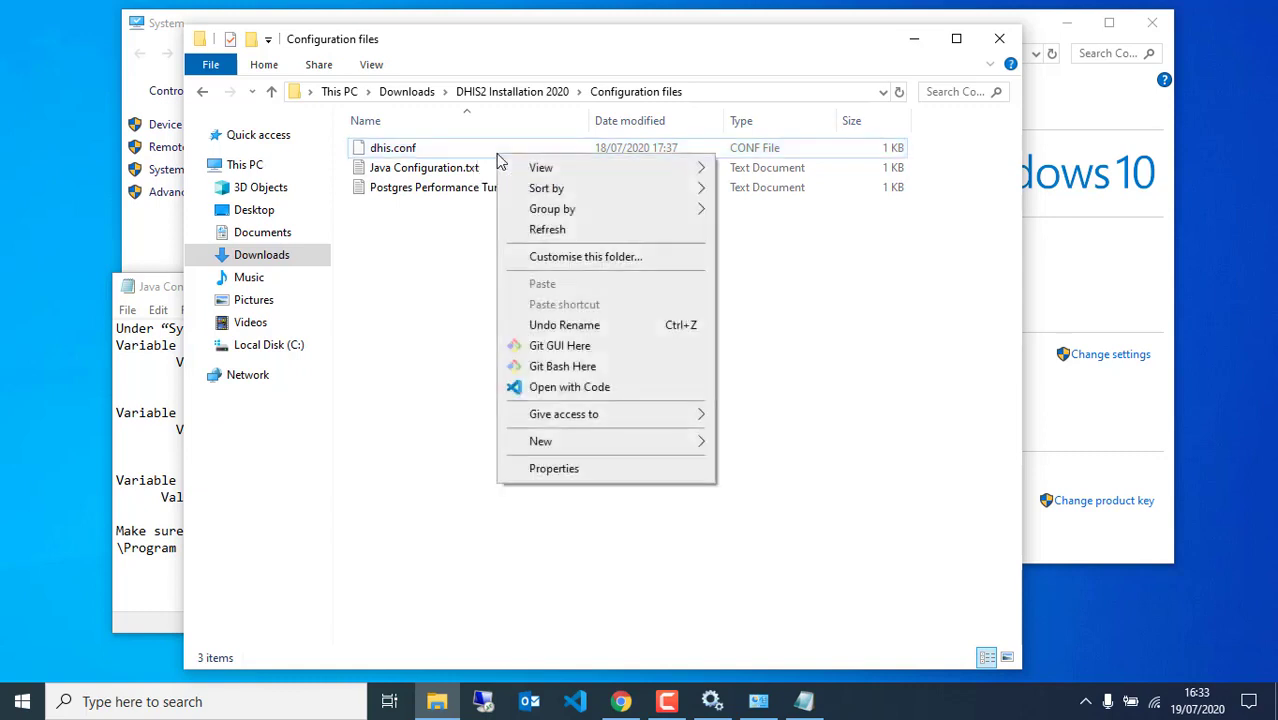
pyautogui.click(540, 391)
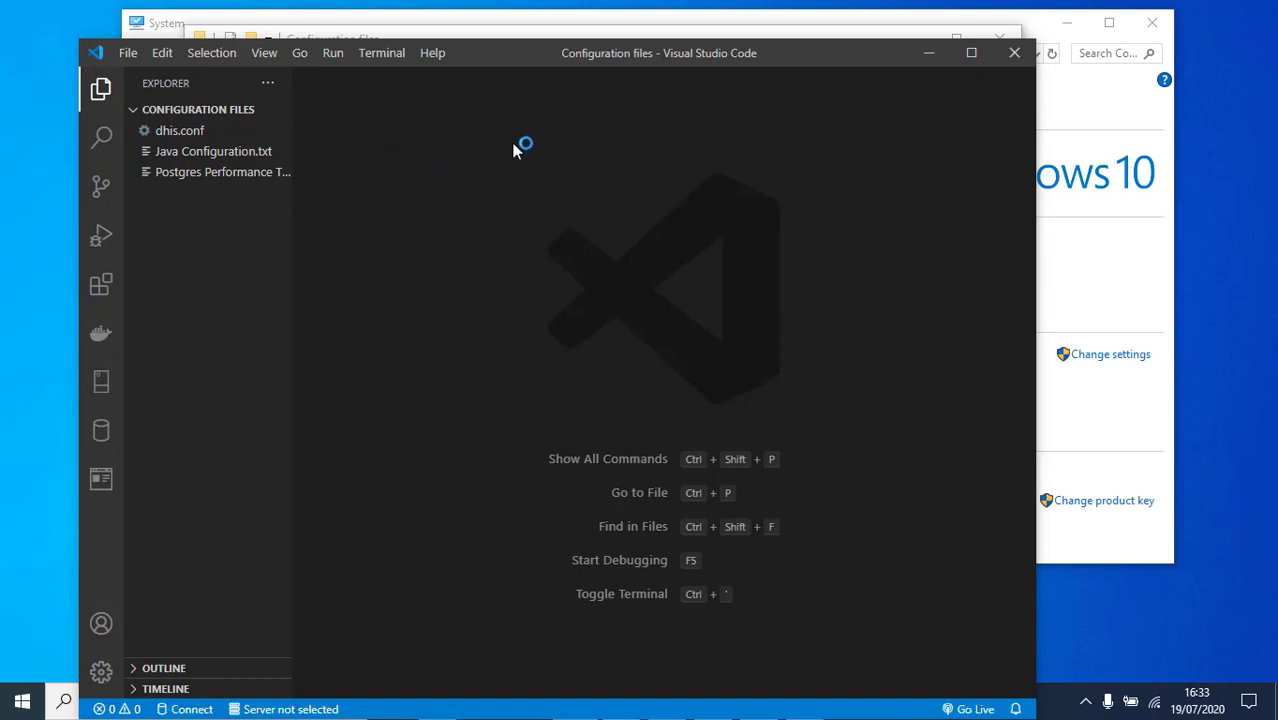
pyautogui.moveTo(528, 57); pyautogui.dragTo(535, 104)
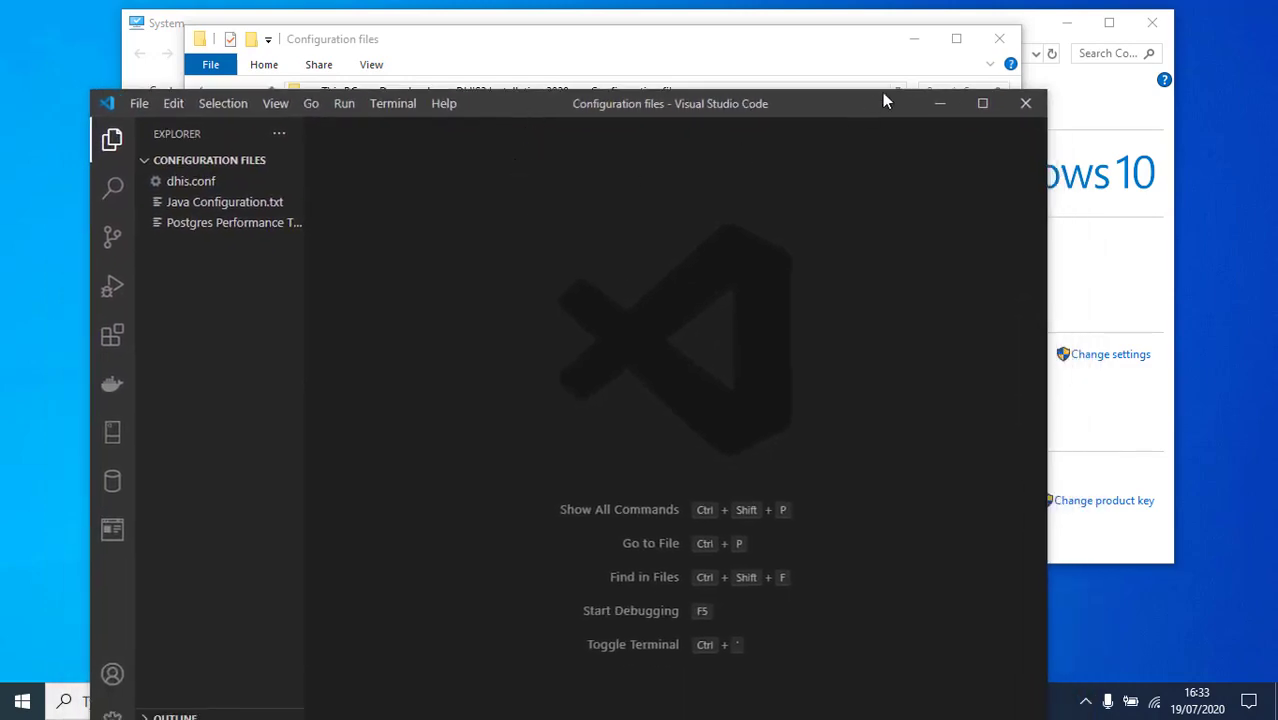
pyautogui.click(1025, 103)
# Open dhis.conf in Notepad++ from its right-click menu
pyautogui.click(405, 150)
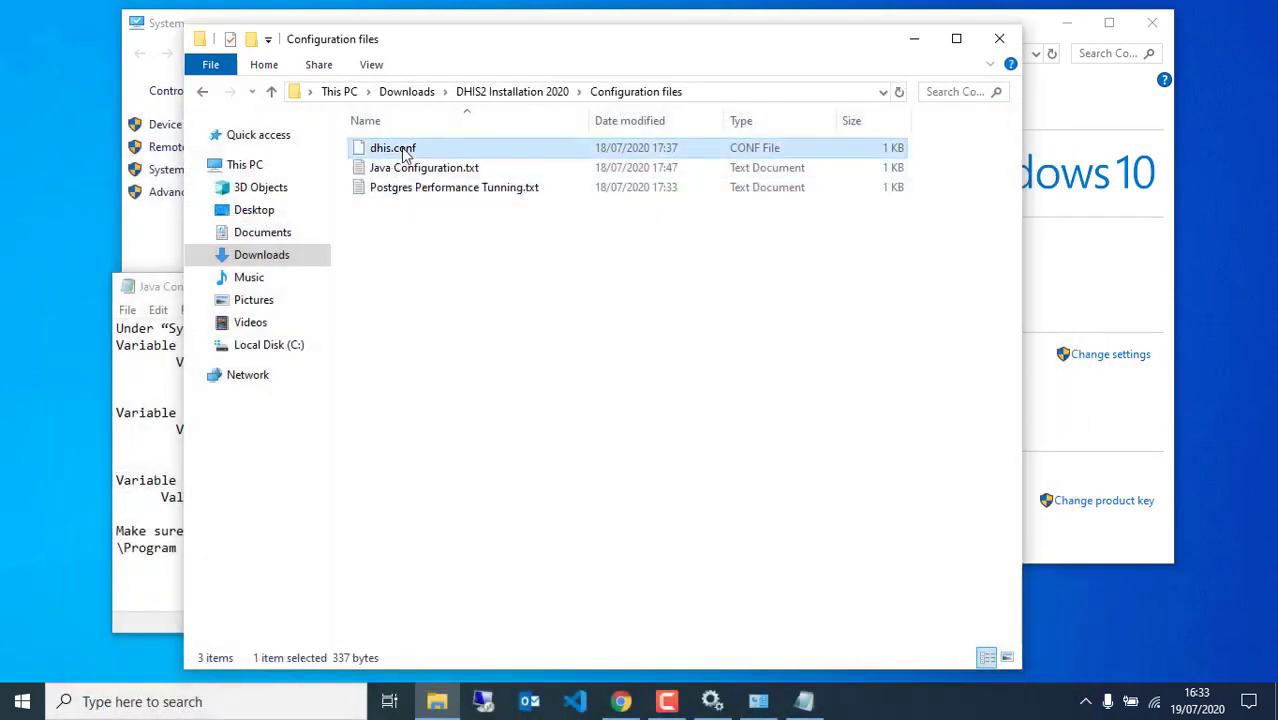
pyautogui.rightClick(404, 152)
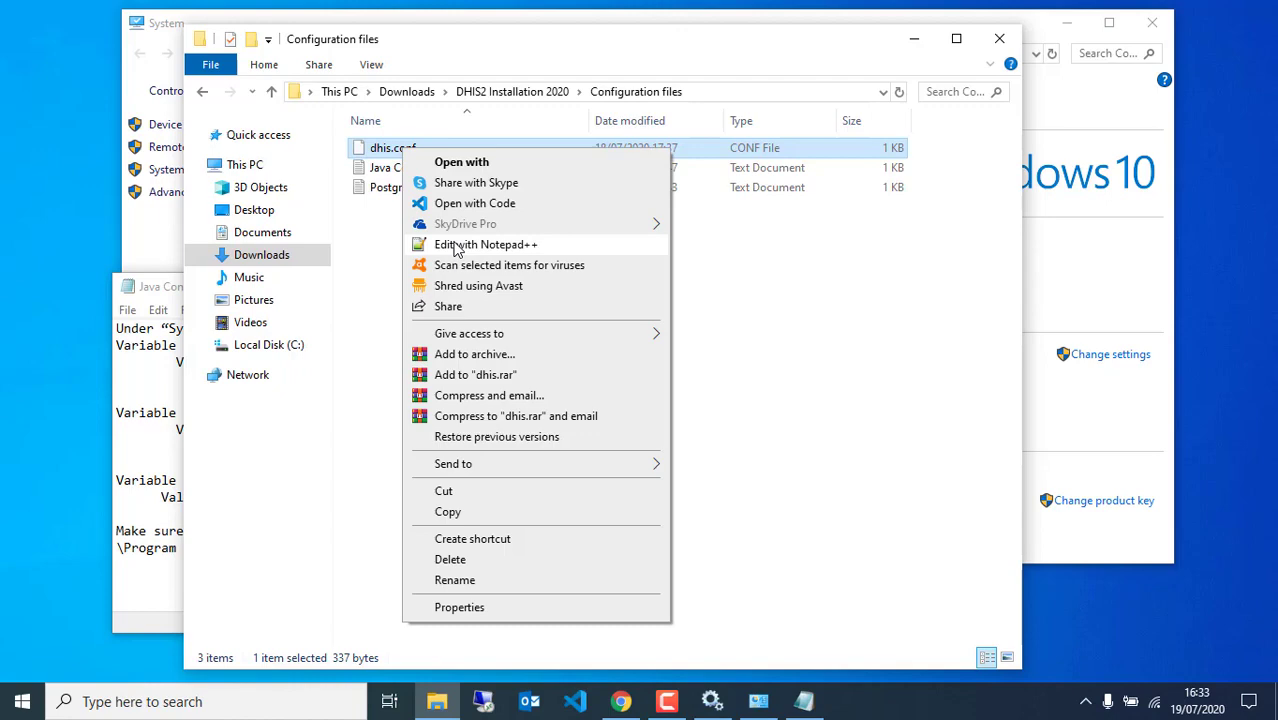
pyautogui.click(456, 245)
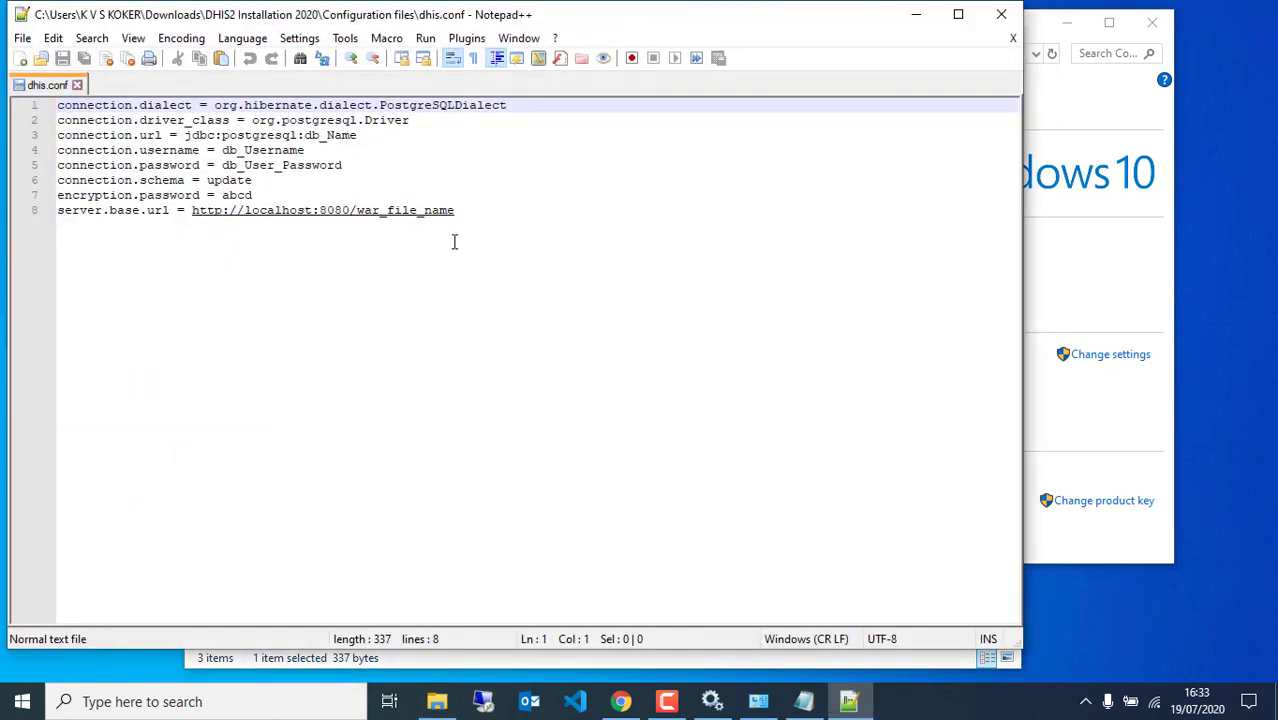
# Replace db_Name in the line 3 connection URL with dhis2db
pyautogui.moveTo(404, 6); pyautogui.dragTo(482, 132)
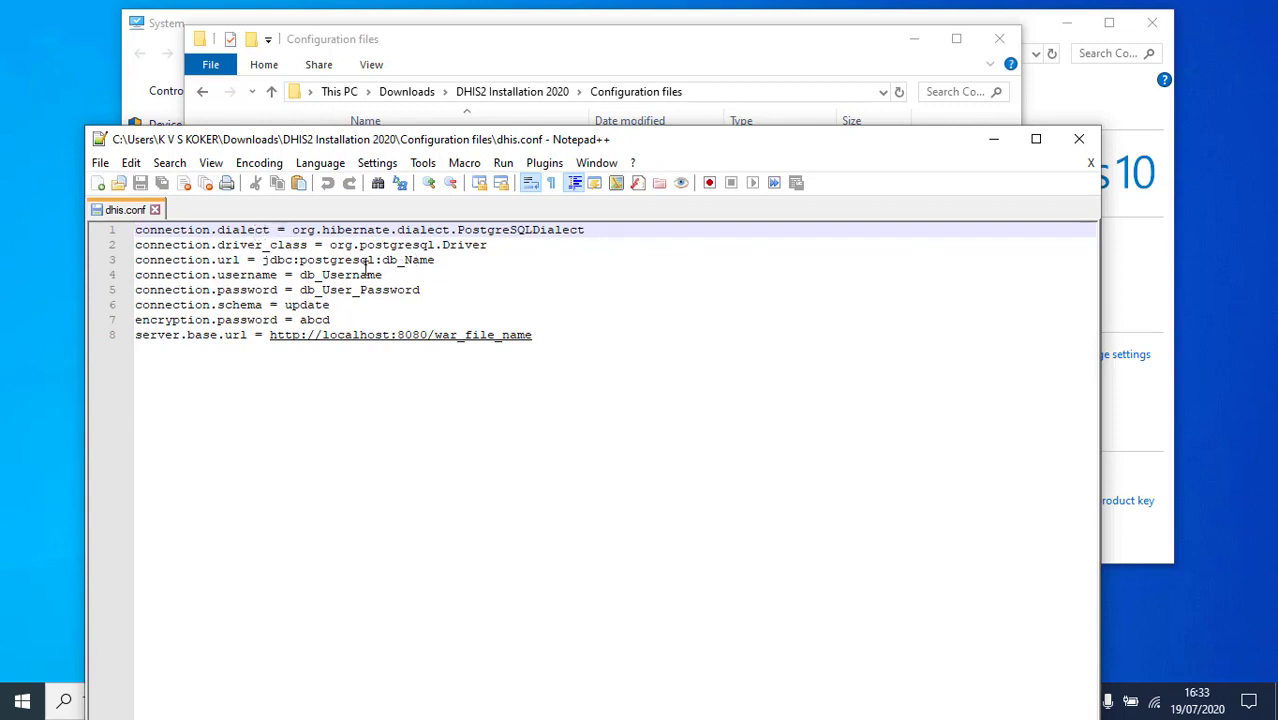
pyautogui.moveTo(384, 260); pyautogui.dragTo(453, 267)
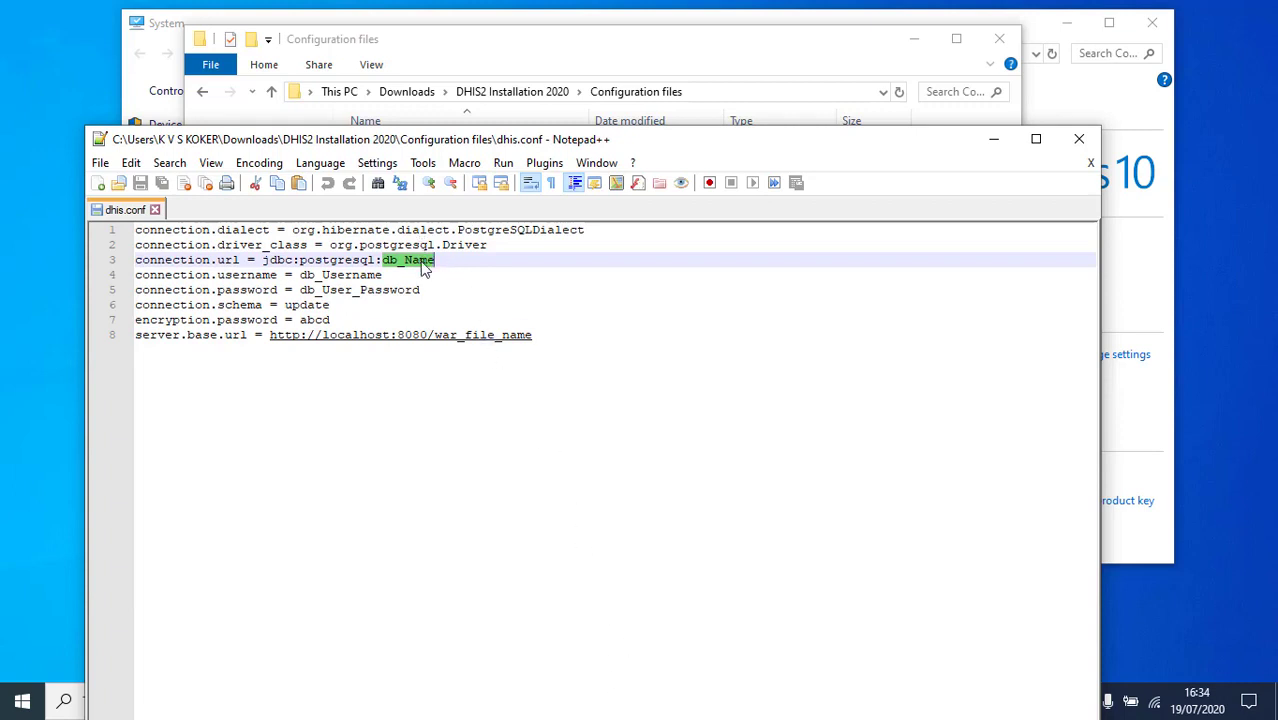
pyautogui.write('dhis2d')
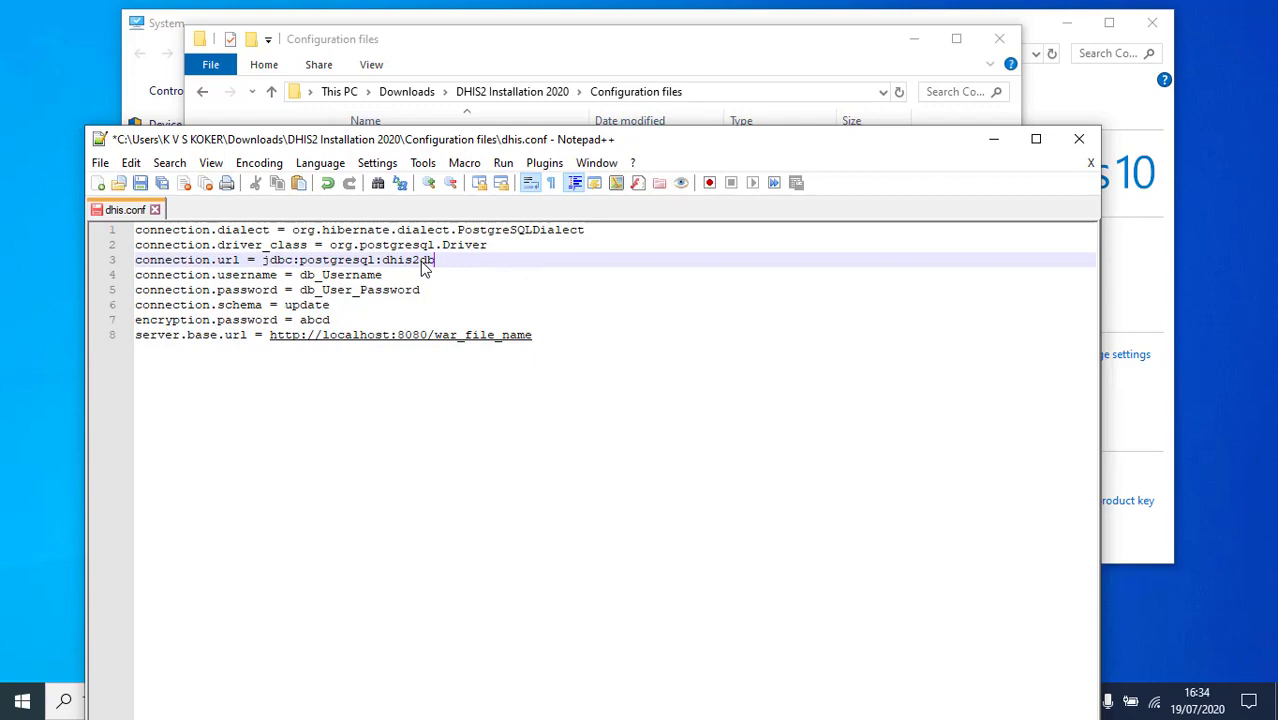
# Launch pgAdmin 4 from Windows search and view its server and database tree
pyautogui.moveTo(837, 147); pyautogui.dragTo(809, 52)
pyautogui.click(120, 708)
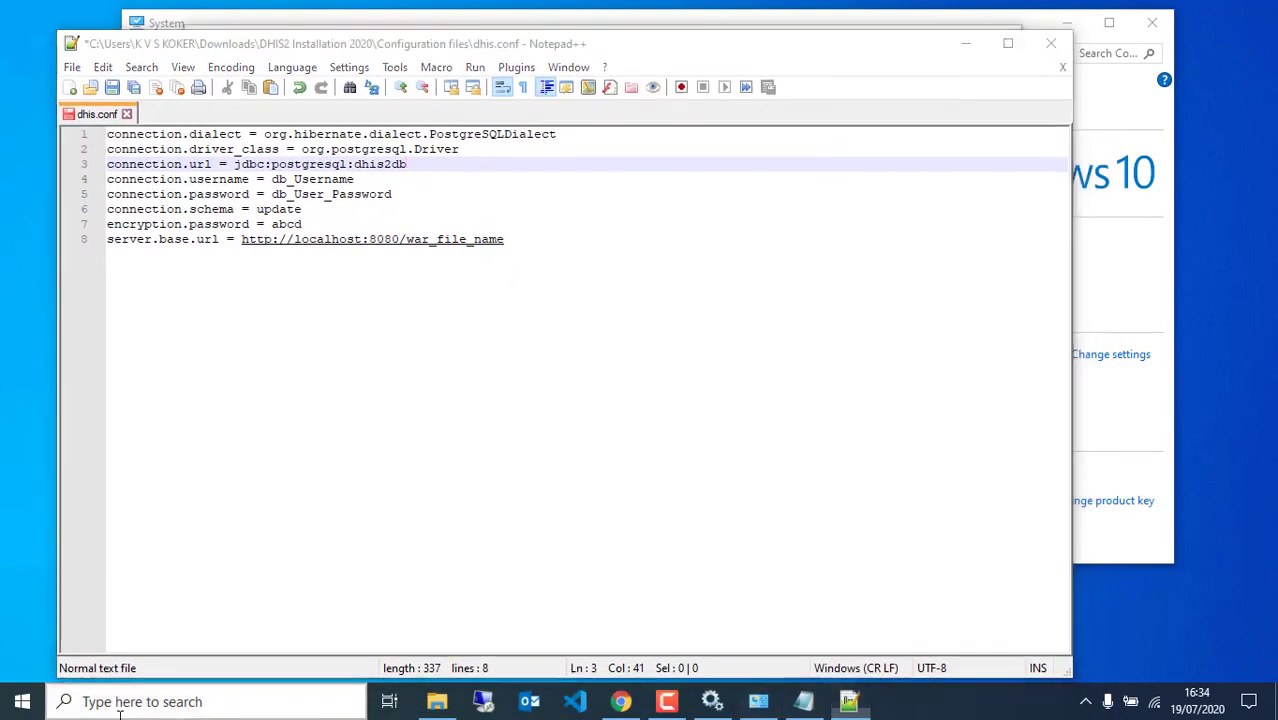
pyautogui.write('pg')
pyautogui.press('Return')
pyautogui.click(168, 20)
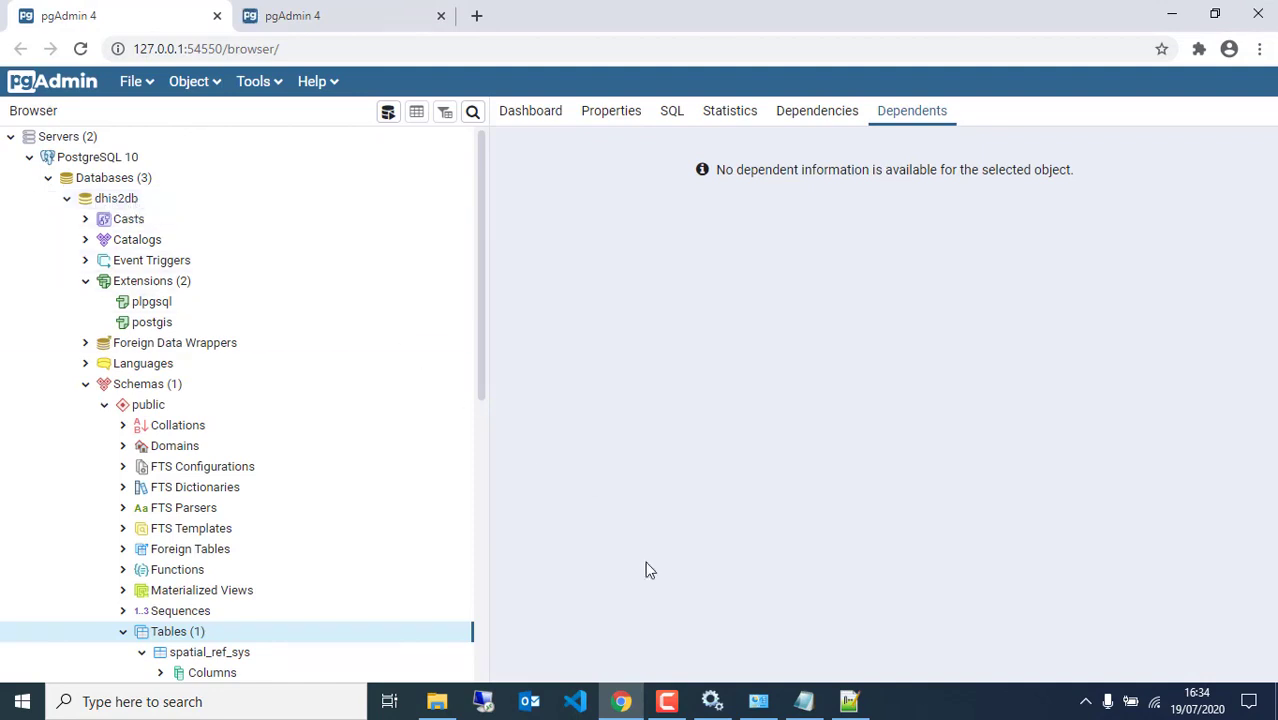
pyautogui.click(848, 703)
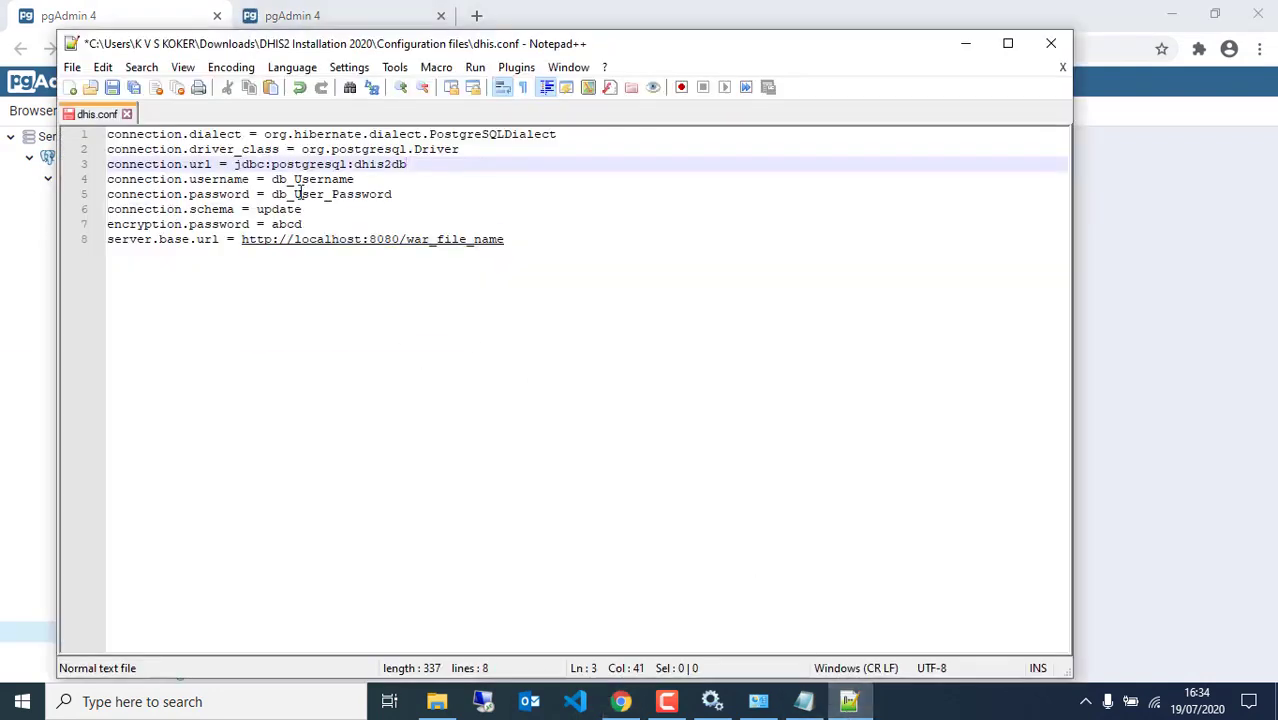
pyautogui.moveTo(270, 180); pyautogui.dragTo(355, 180)
pyautogui.click(143, 8)
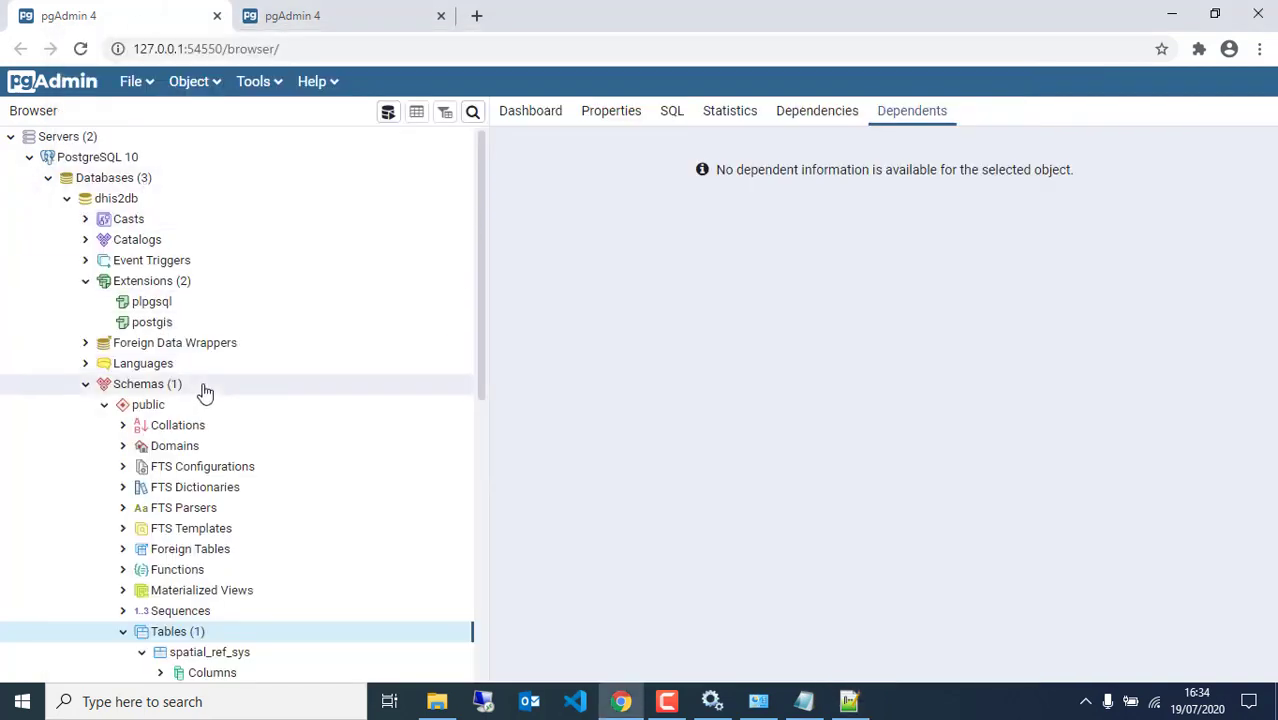
pyautogui.scroll(-3, 210, 420)
pyautogui.scroll(-3, 157, 562)
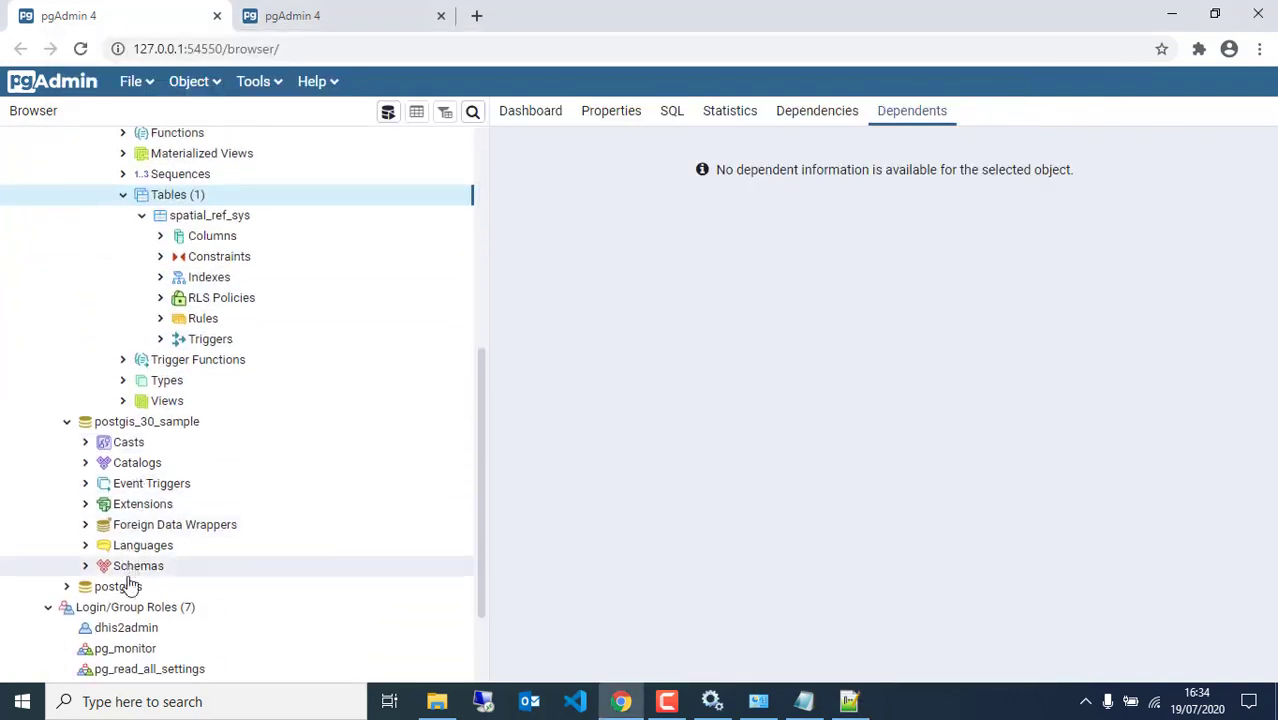
pyautogui.scroll(-2, 137, 610)
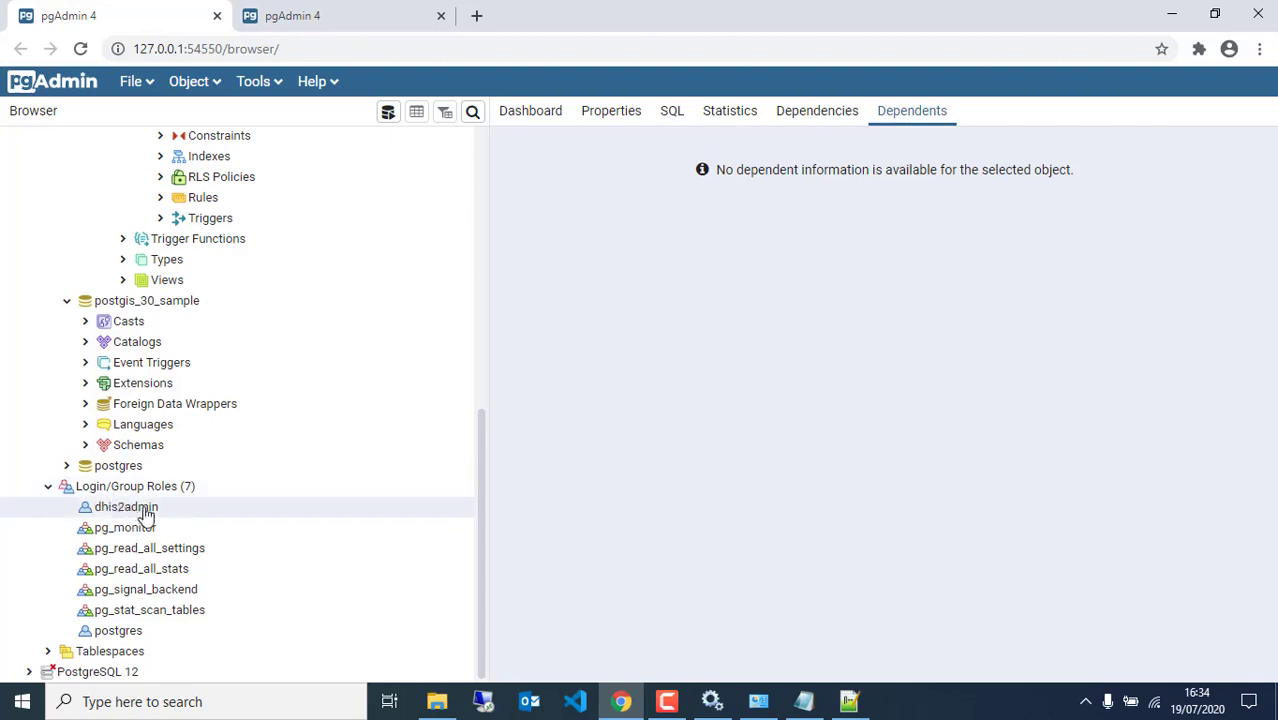
# Set the database username to dhis2adm and enter the user's password in dhis.conf
pyautogui.click(849, 701)
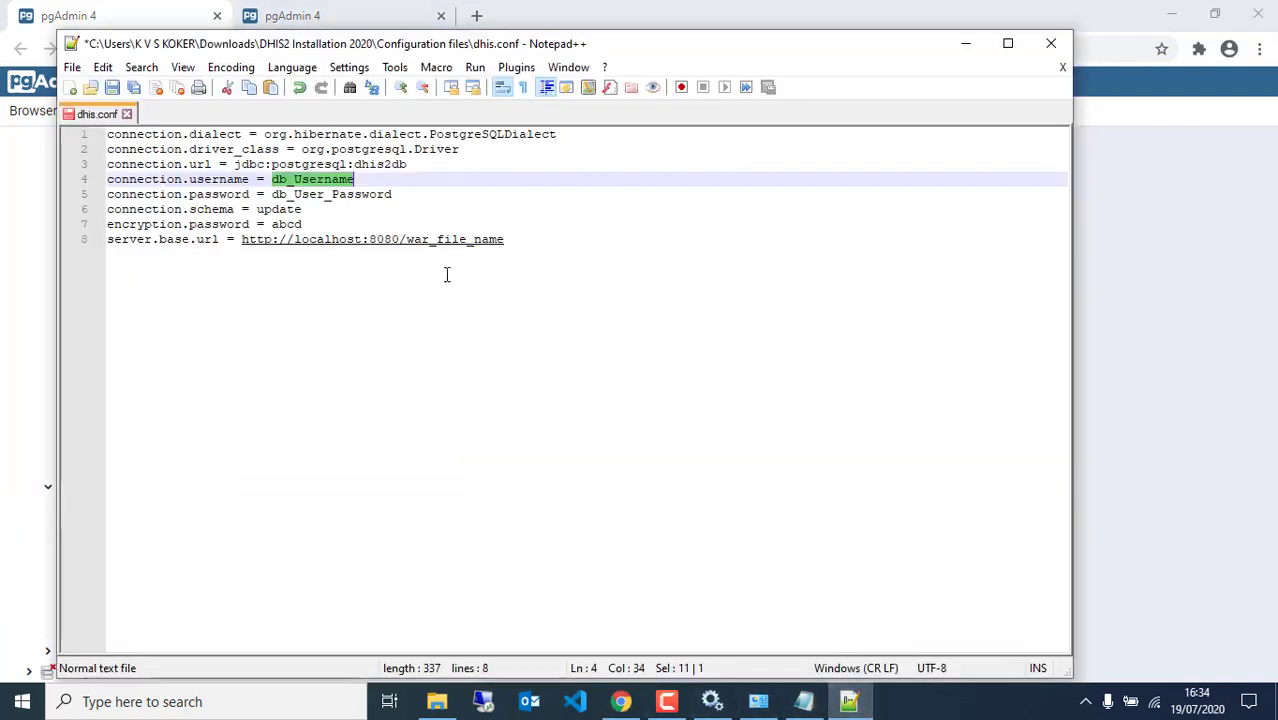
pyautogui.write('dh')
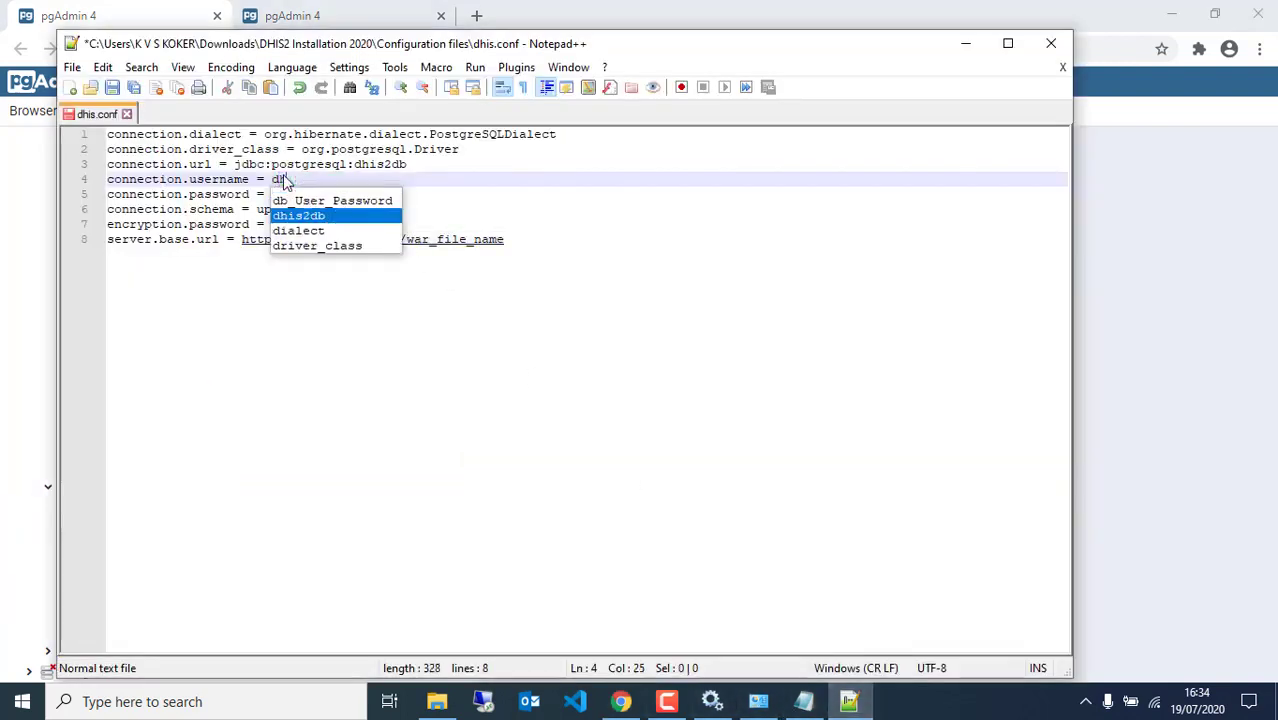
pyautogui.write('is2admin')
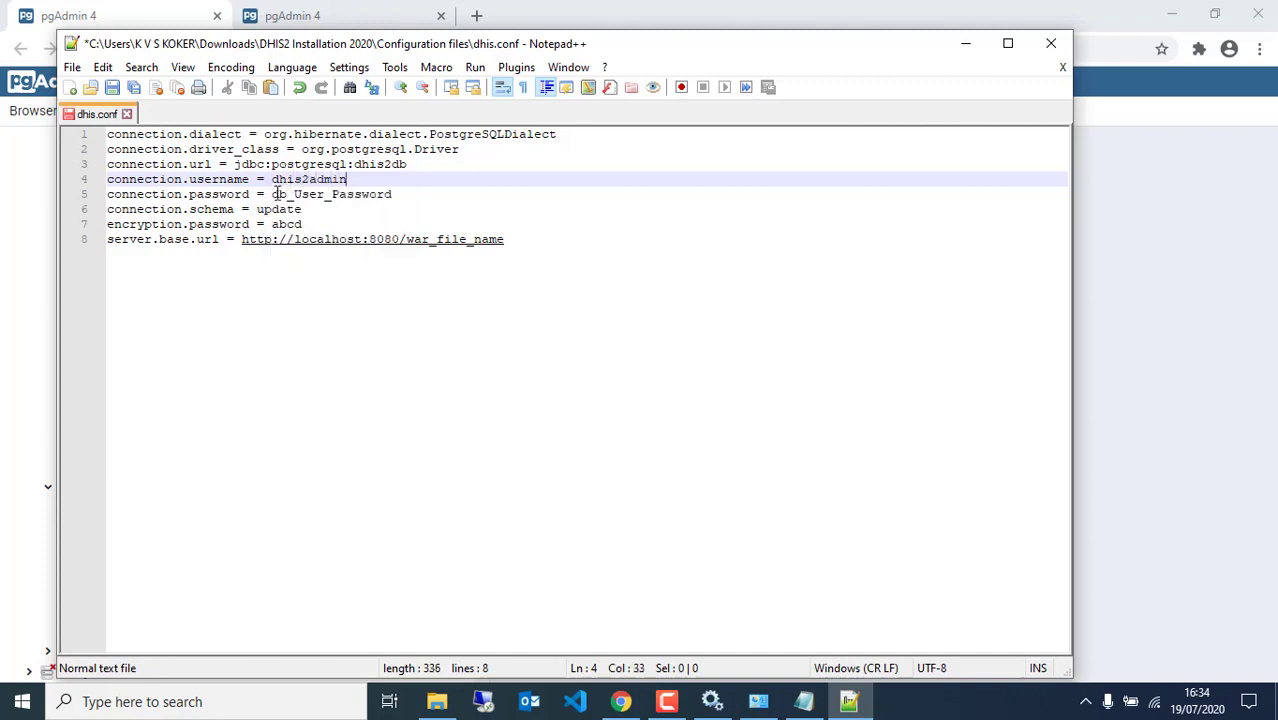
pyautogui.moveTo(272, 195); pyautogui.dragTo(399, 196)
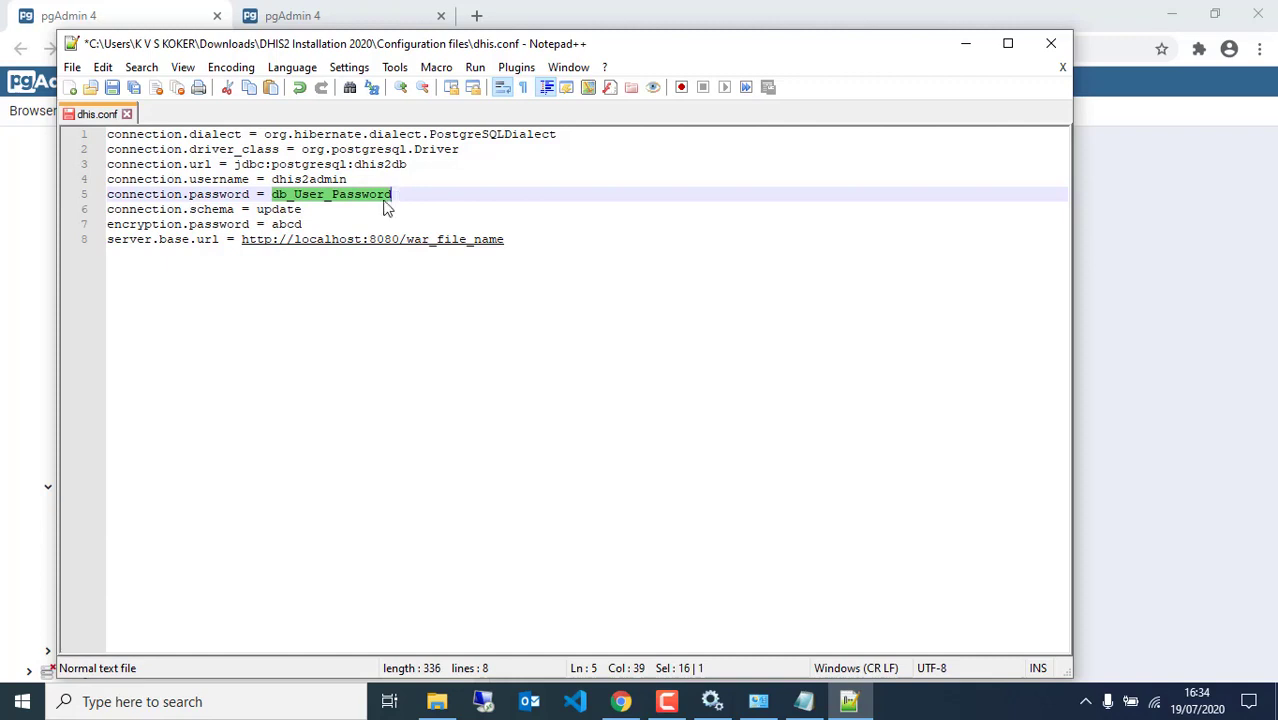
pyautogui.write('1')
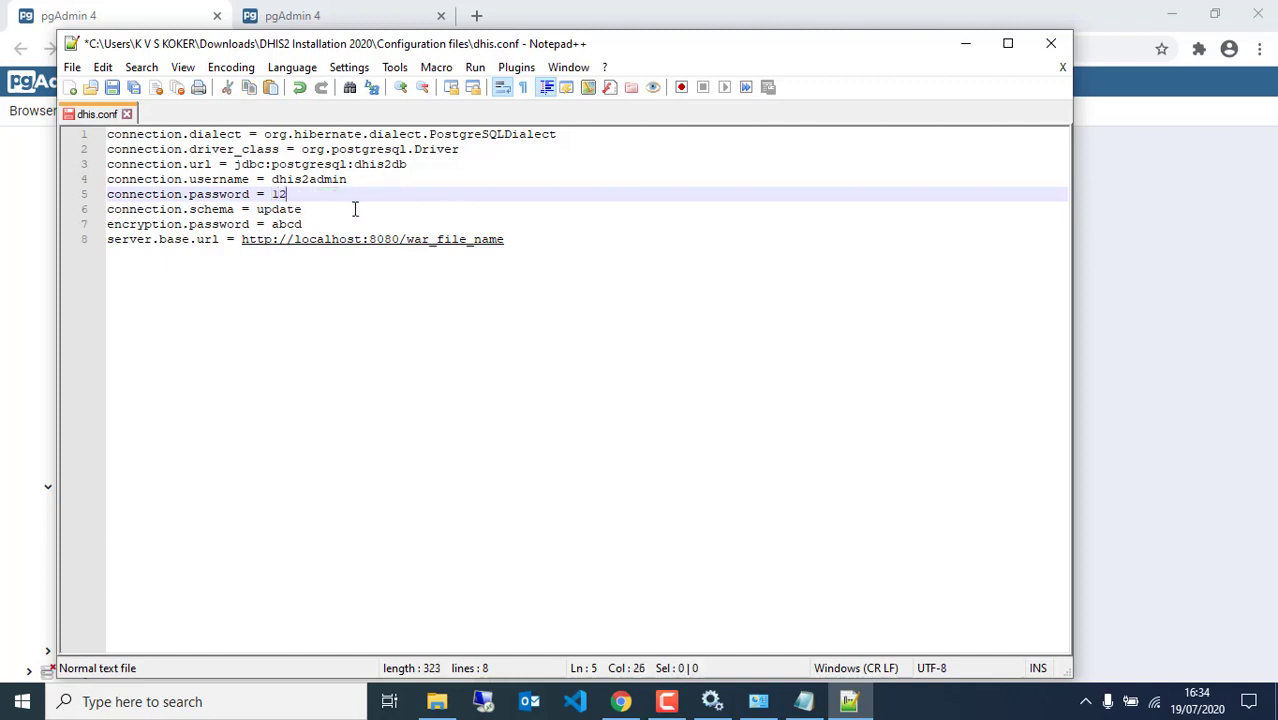
pyautogui.write('2345')
# Add blank lines after line 8, type an example URL, then cut it out again
pyautogui.moveTo(518, 240); pyautogui.dragTo(408, 240)
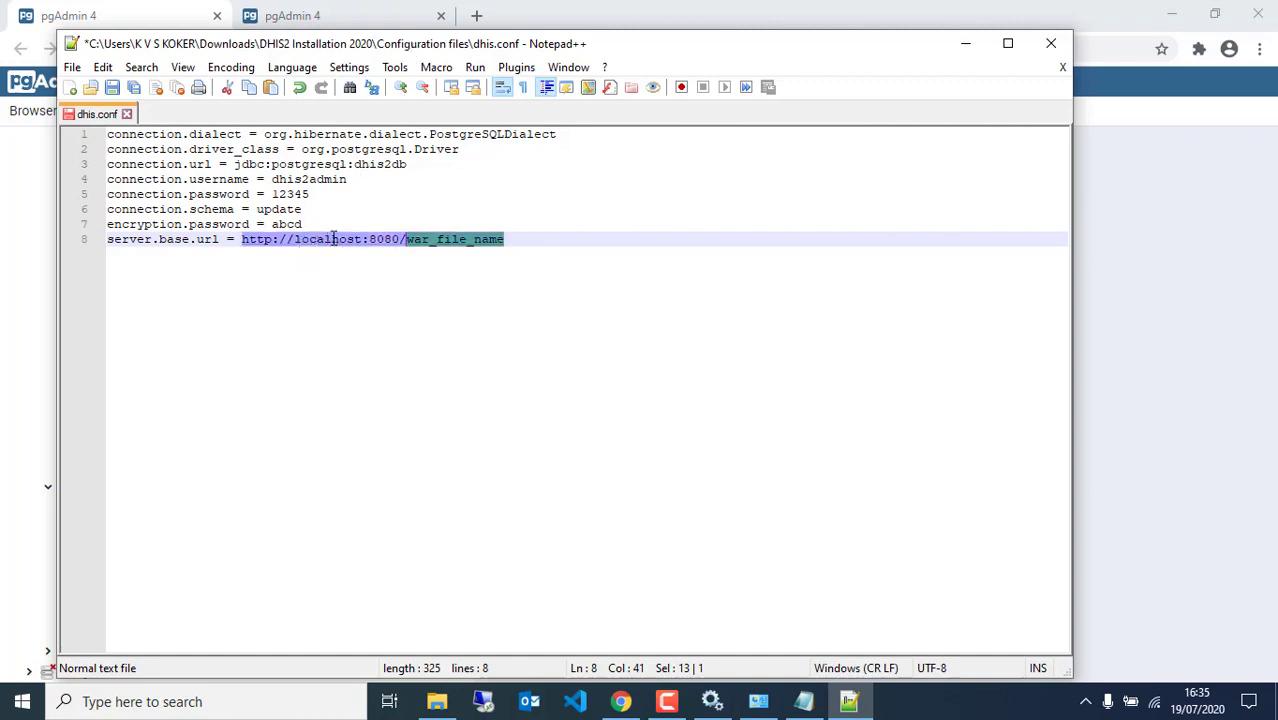
pyautogui.click(571, 252)
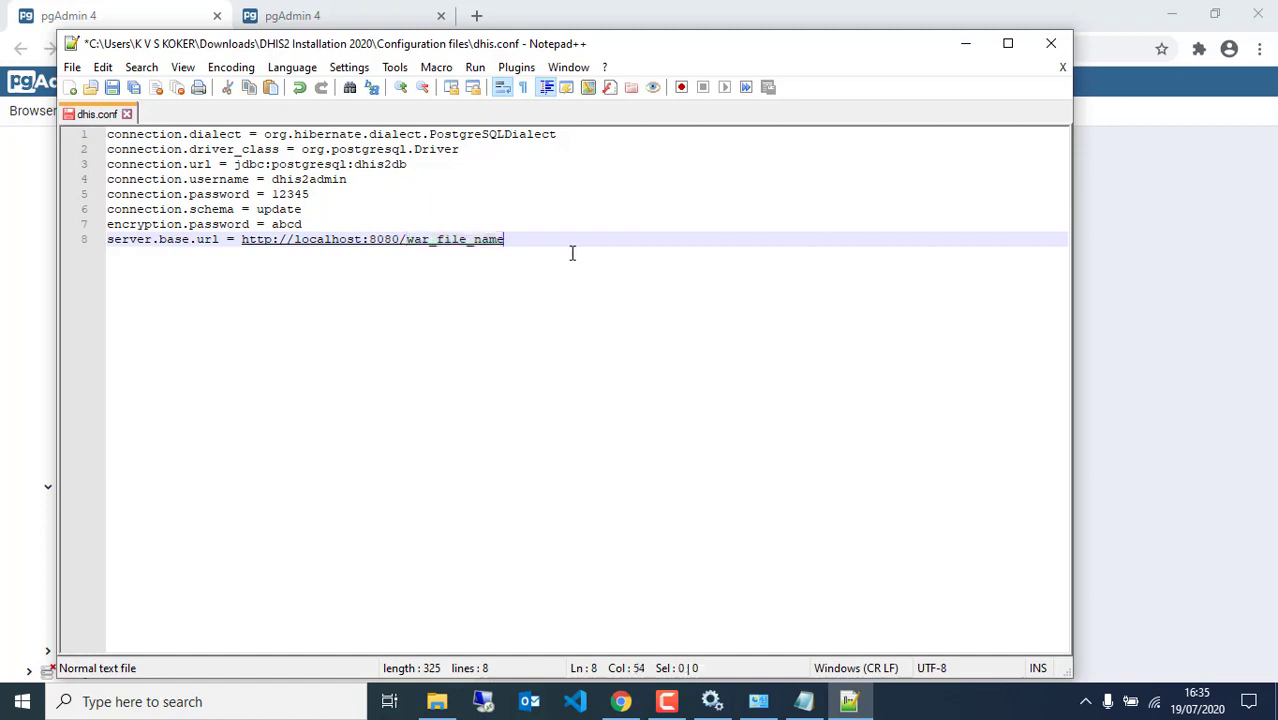
pyautogui.press('Return')
pyautogui.press('Return')
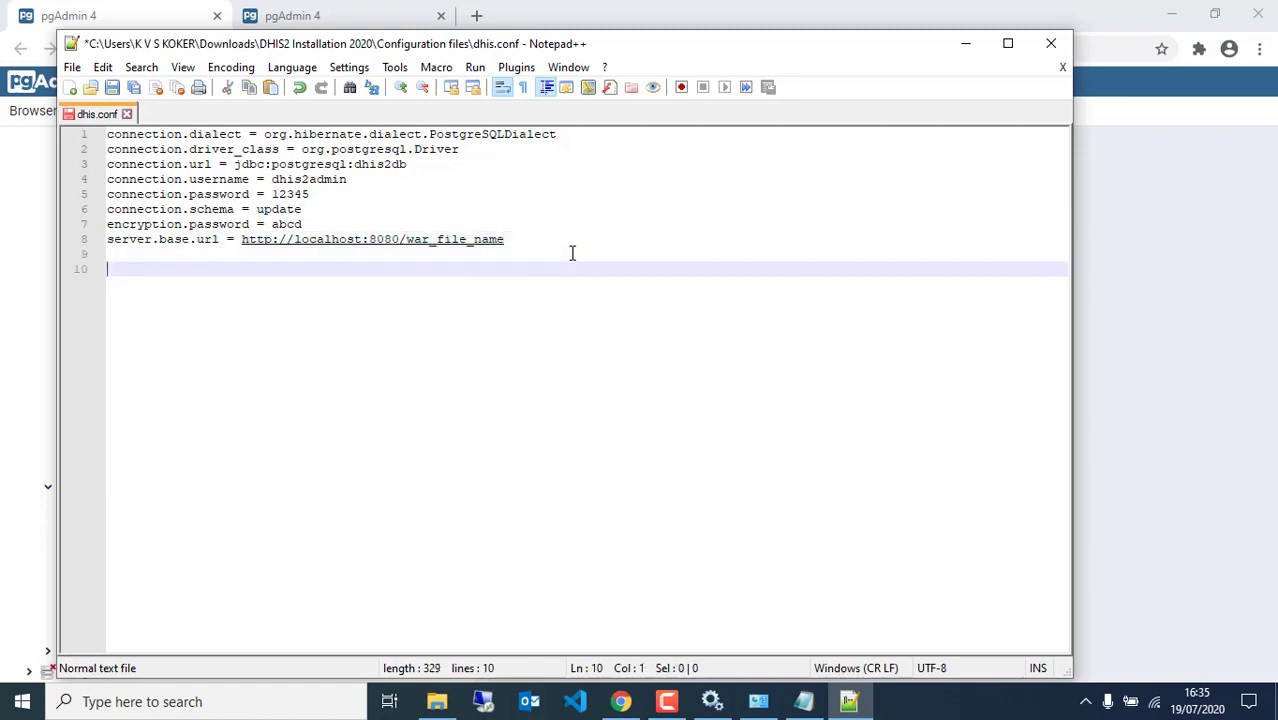
pyautogui.write('e')
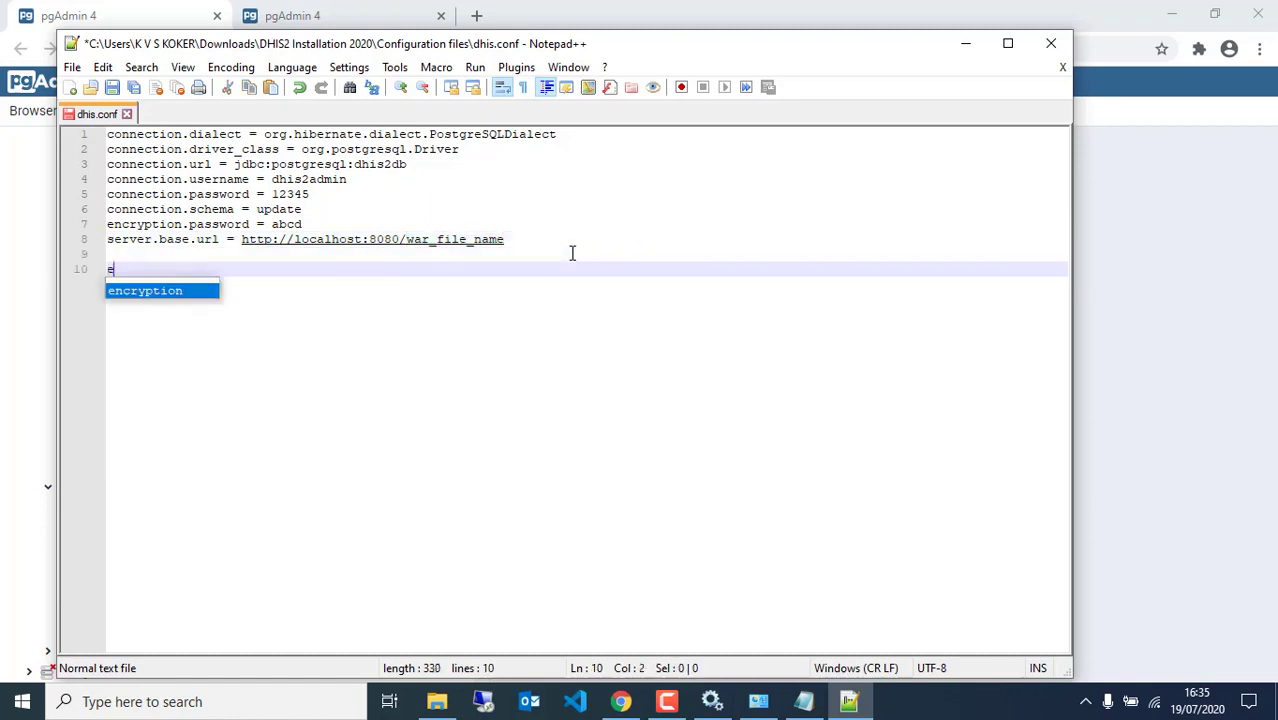
pyautogui.write('xample')
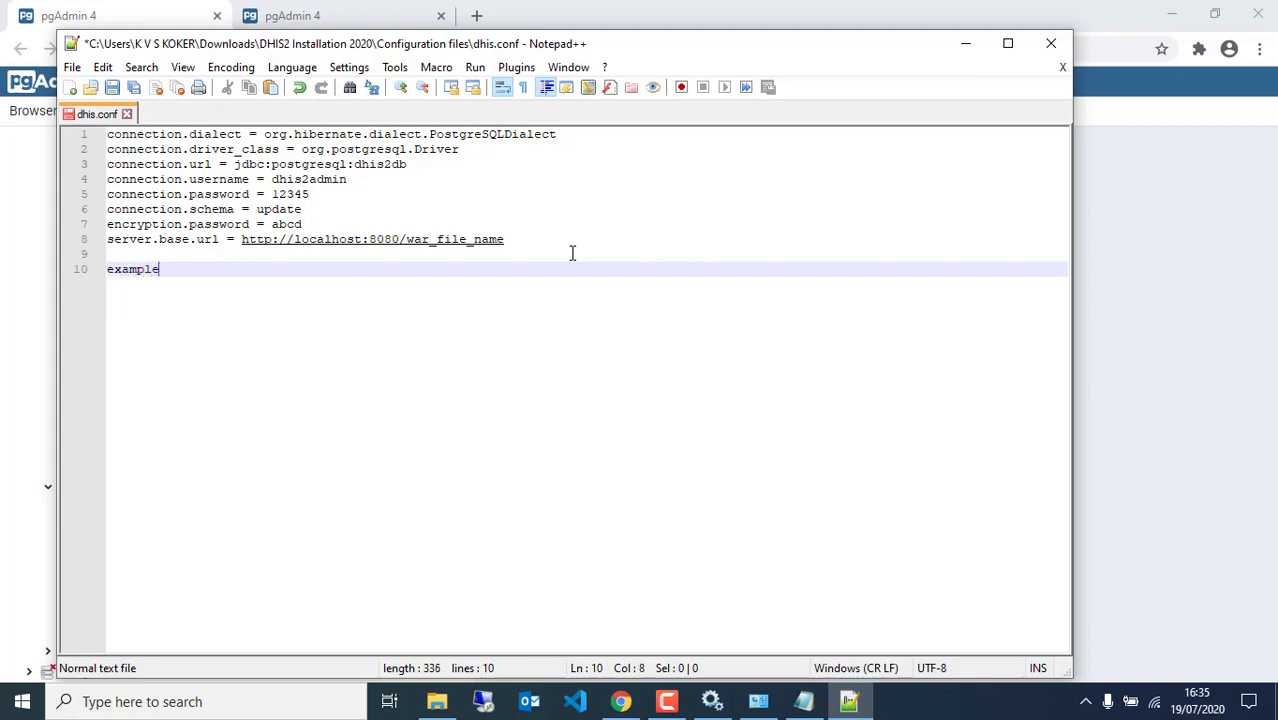
pyautogui.write('.com')
pyautogui.click(109, 273)
pyautogui.write('h')
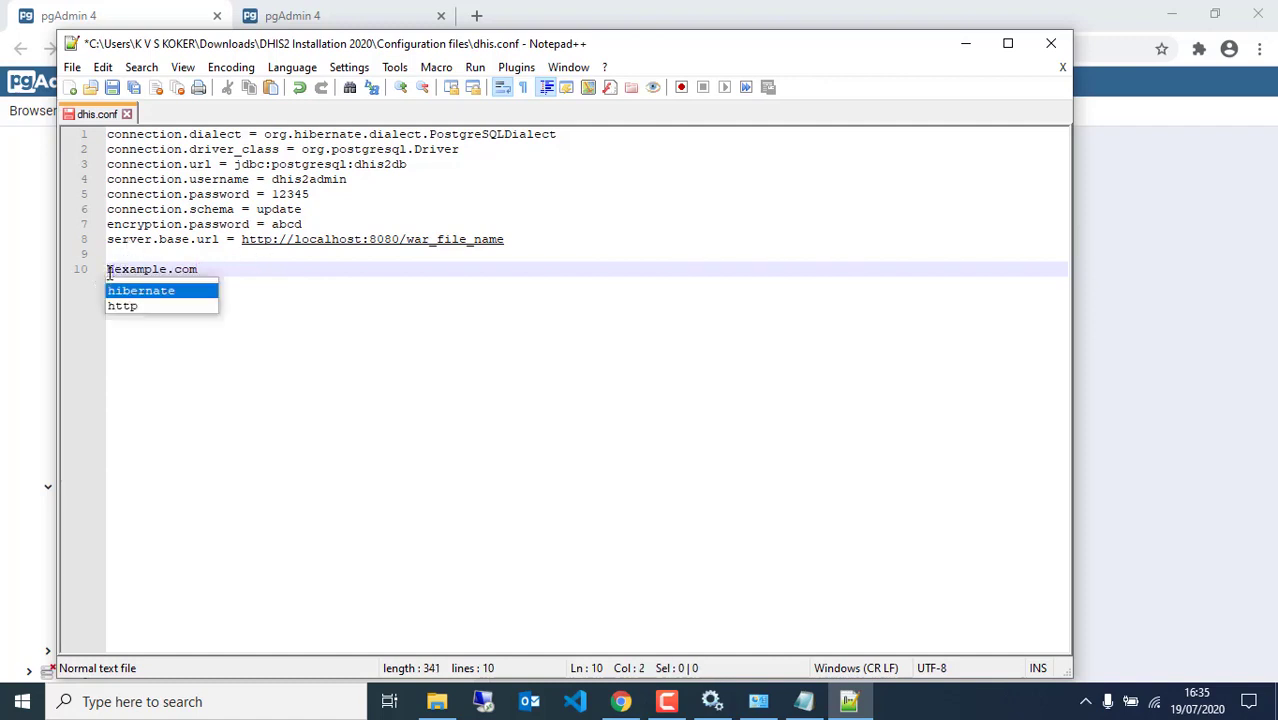
pyautogui.write('ttp:')
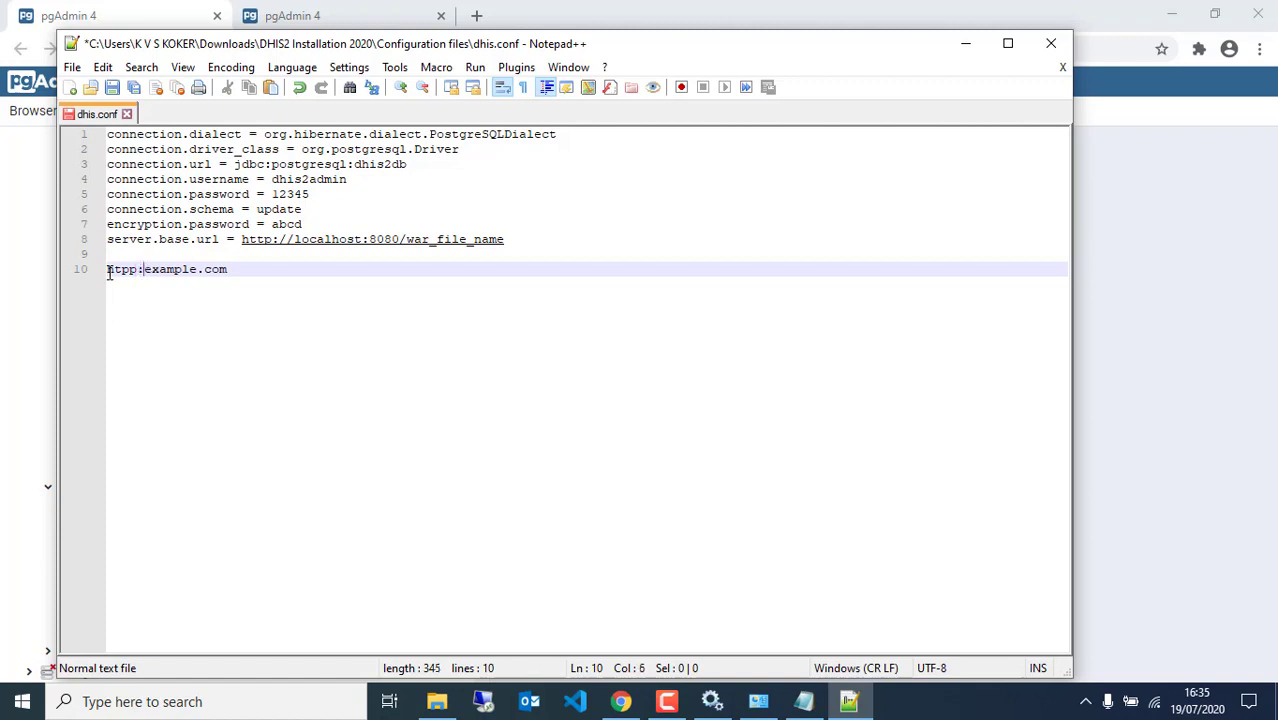
pyautogui.write('//')
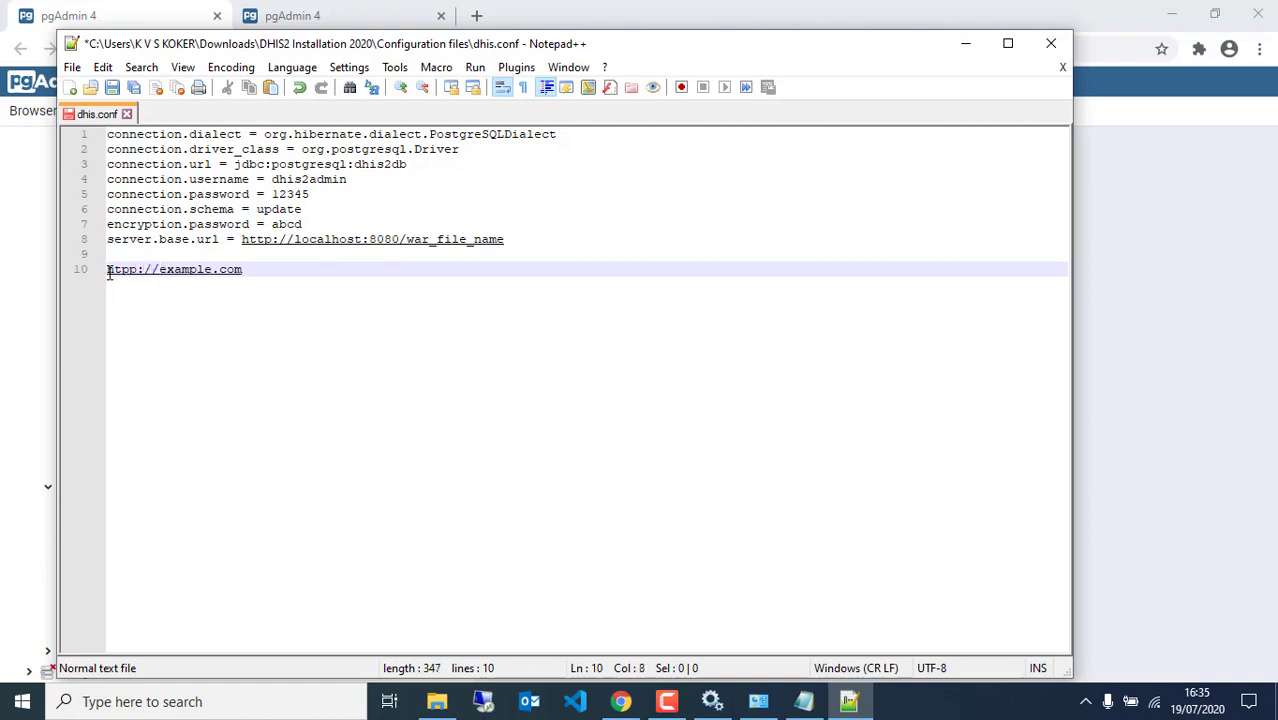
pyautogui.click(273, 269)
pyautogui.moveTo(273, 269); pyautogui.dragTo(86, 273)
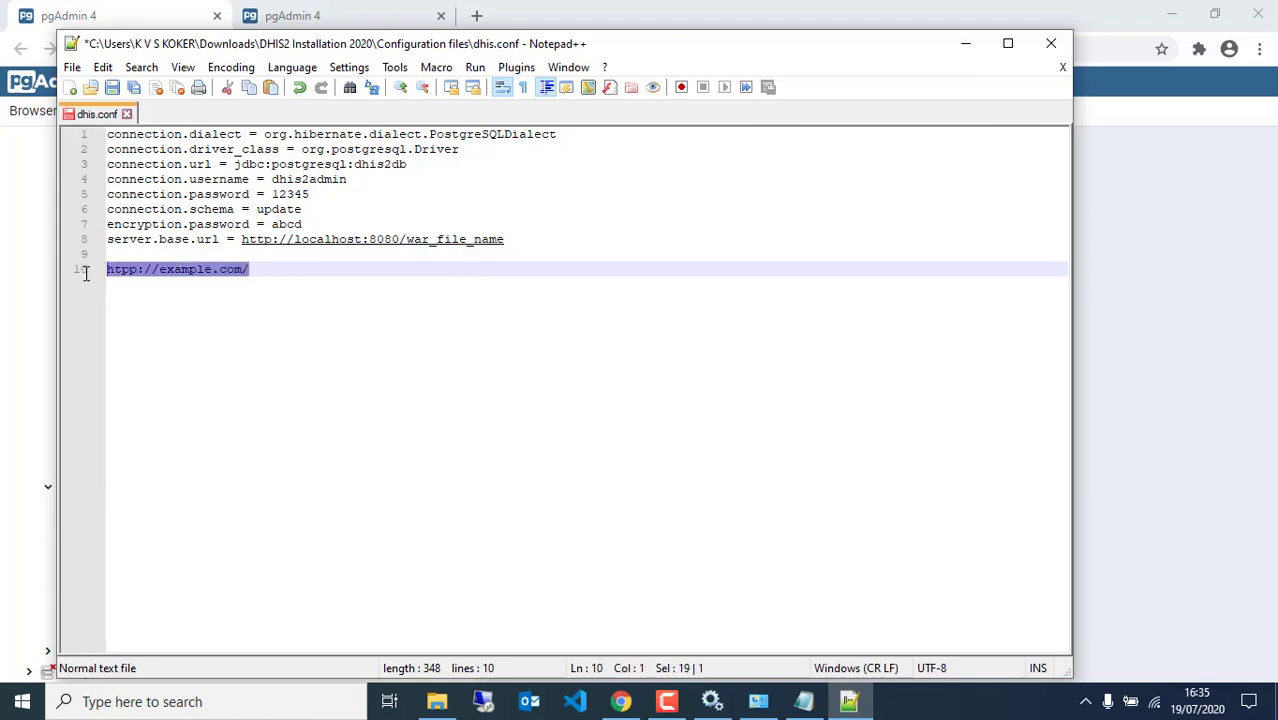
pyautogui.hotkey('ctrl', 'x')
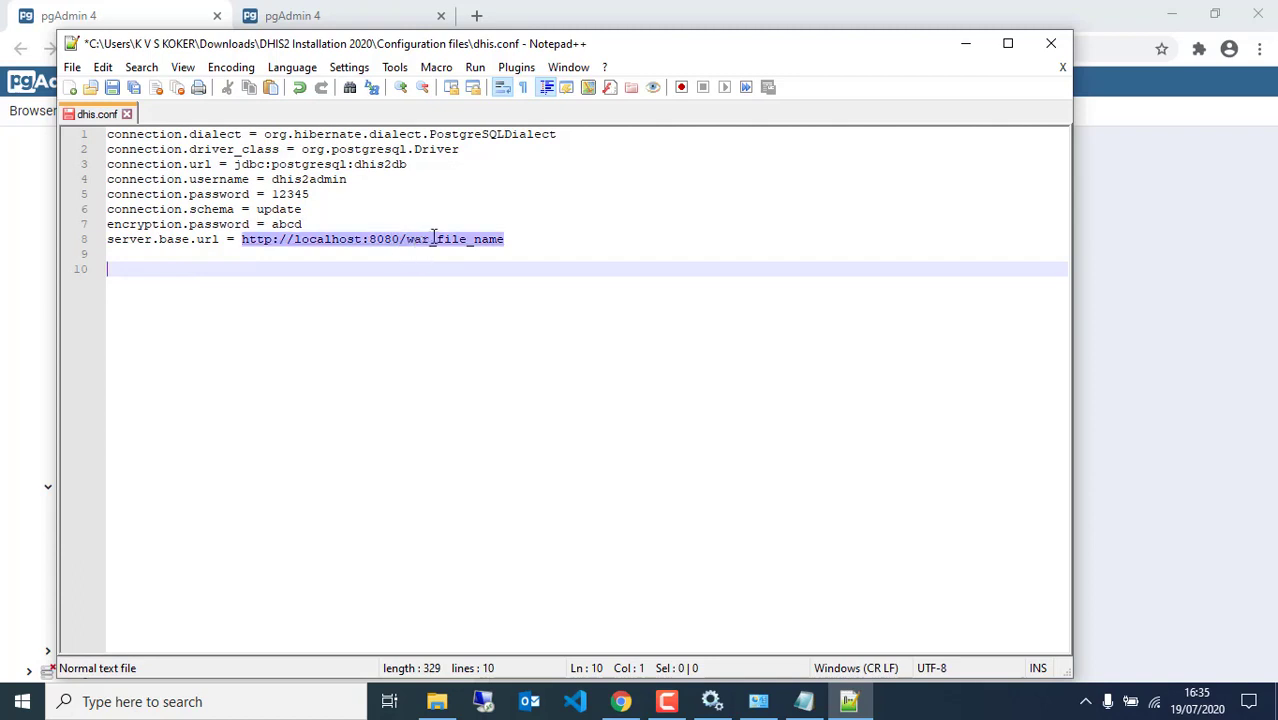
pyautogui.moveTo(508, 238); pyautogui.dragTo(409, 239)
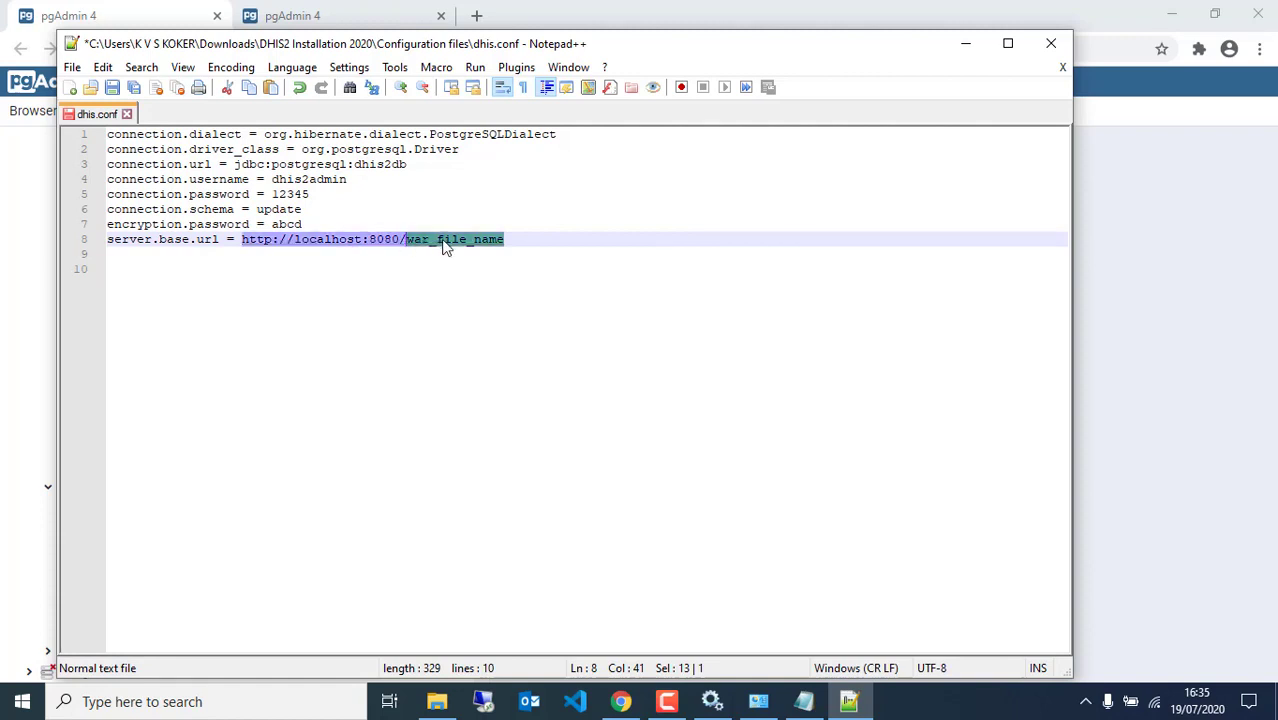
pyautogui.write('d')
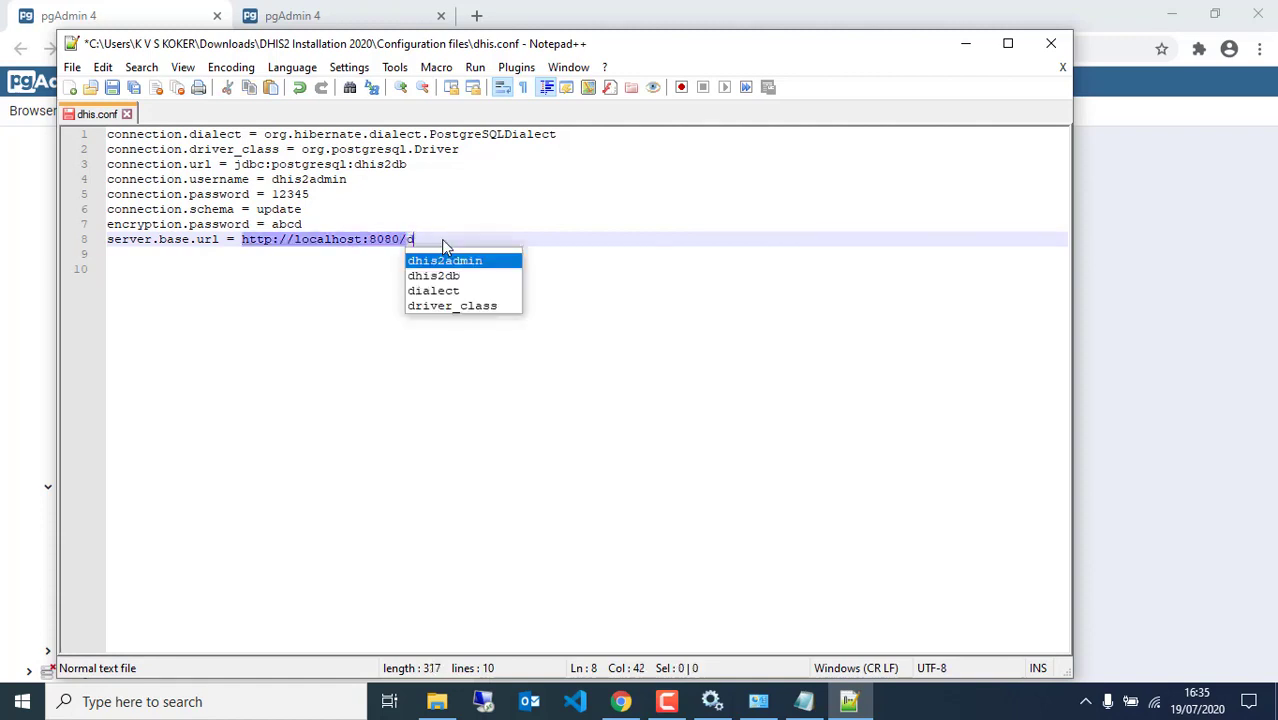
pyautogui.write('his')
pyautogui.write('you')
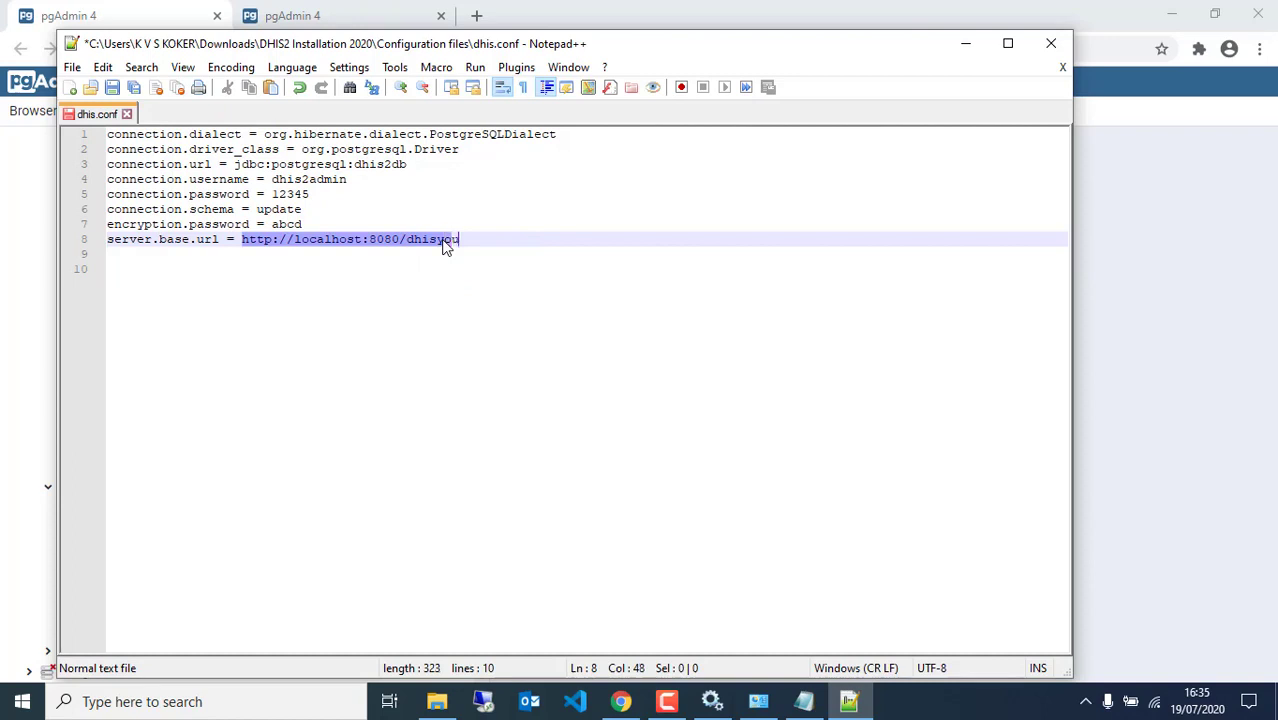
pyautogui.write('tube')
pyautogui.click(436, 304)
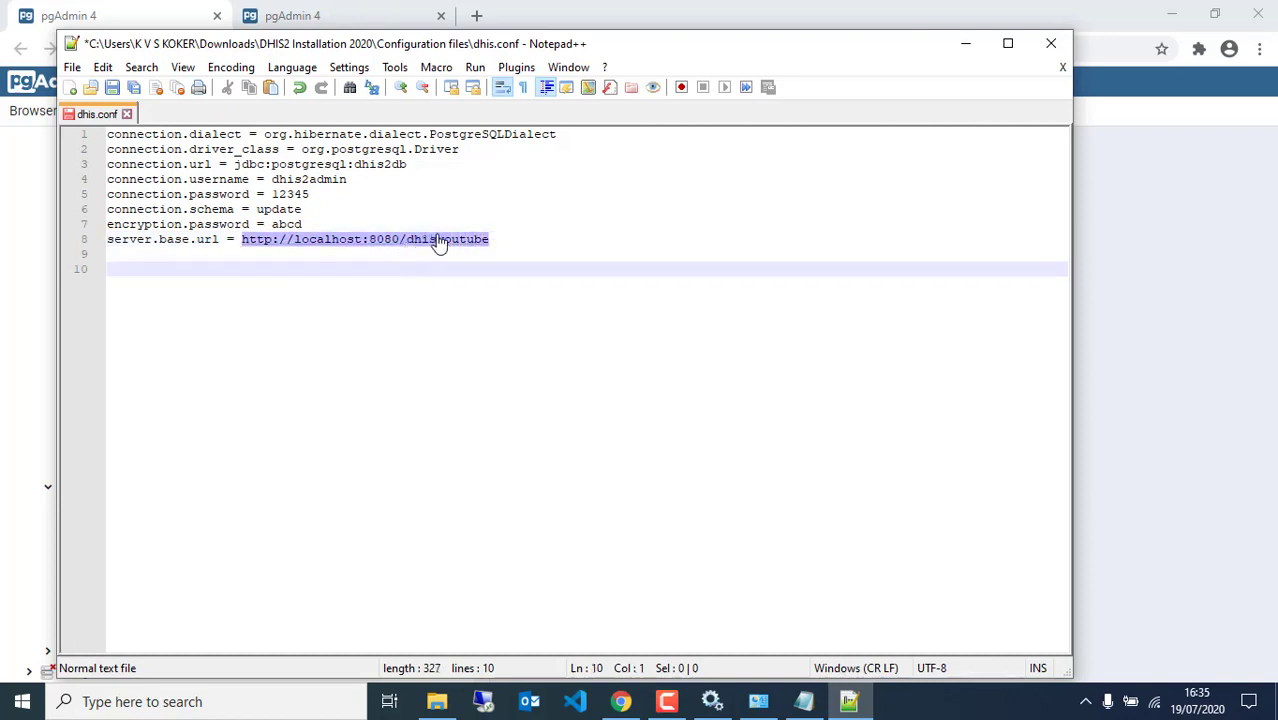
pyautogui.moveTo(498, 242); pyautogui.dragTo(243, 245)
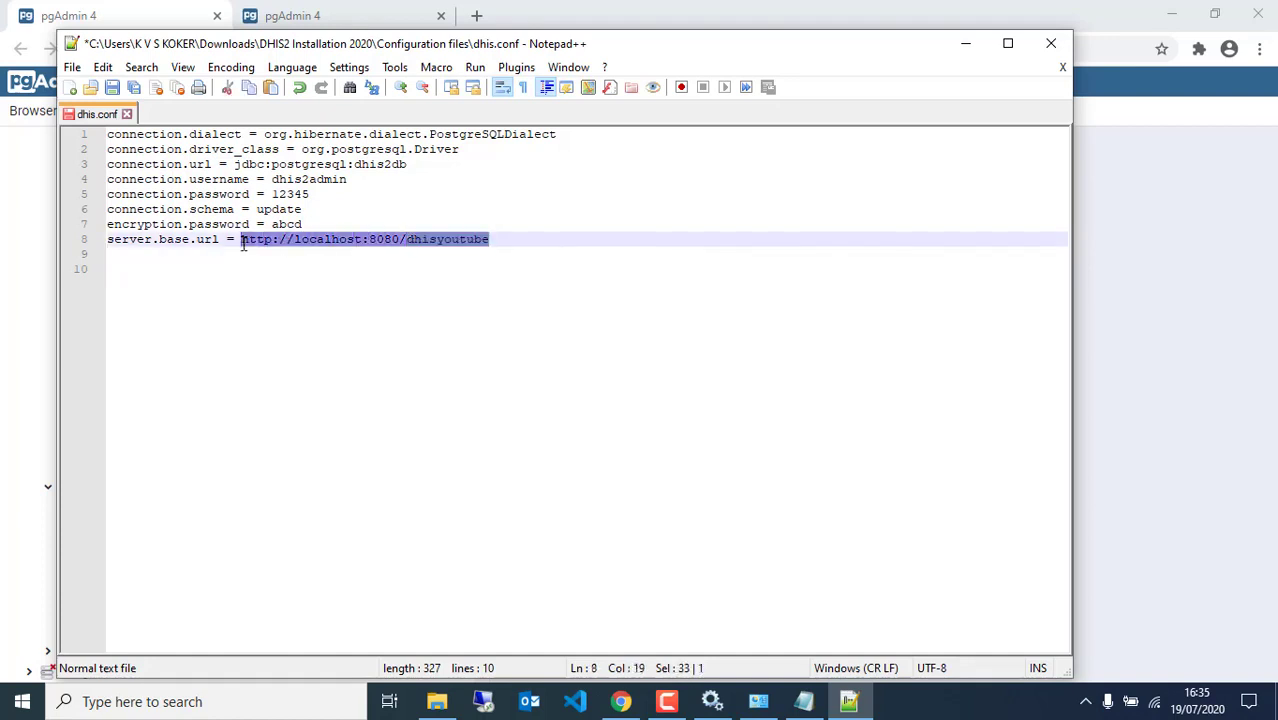
pyautogui.click(477, 16)
# Test localhost:8080/dhisyoutube in the browser, then save dhis.conf and close Notepad++
pyautogui.hotkey('ctrl', 'v')
pyautogui.press('Return')
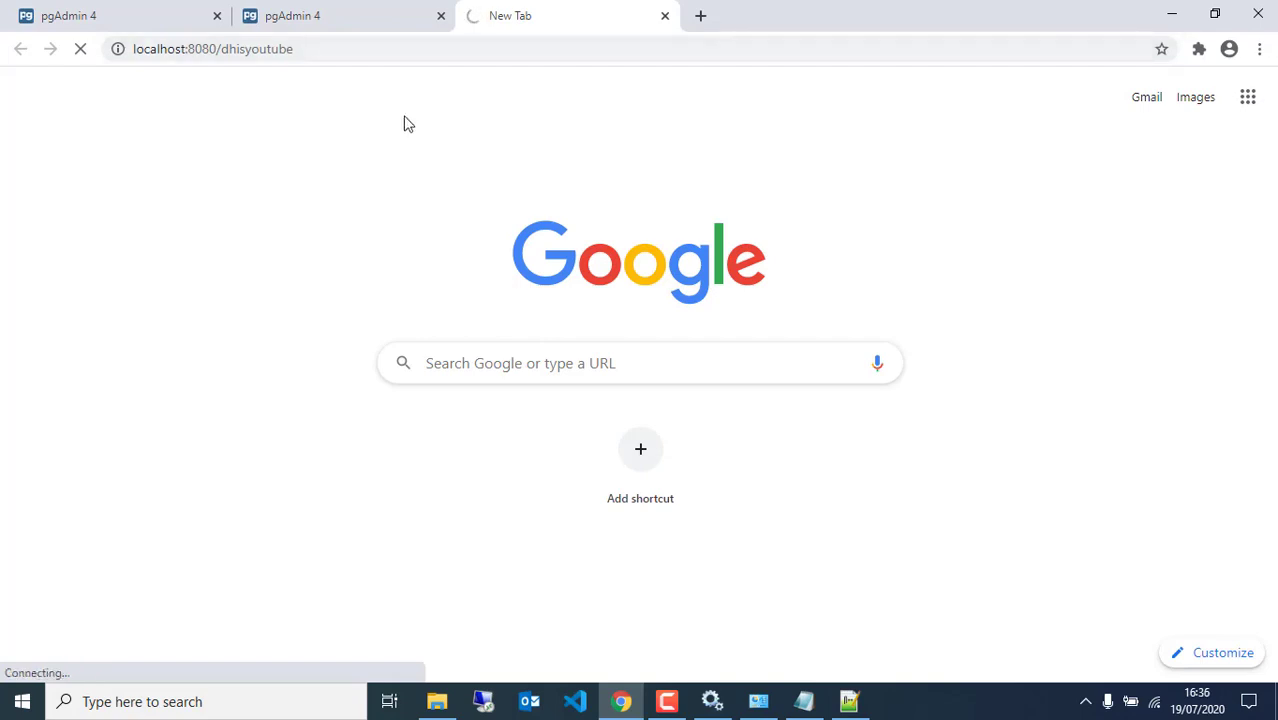
pyautogui.click(845, 701)
pyautogui.click(504, 229)
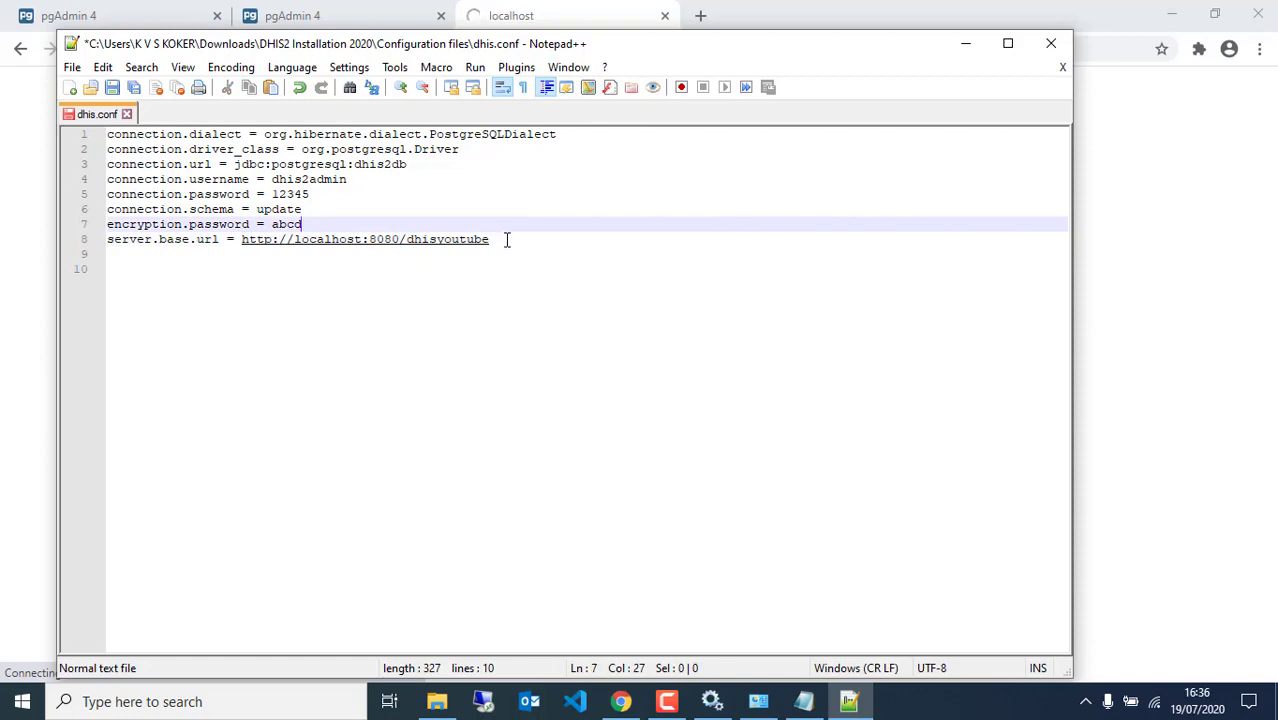
pyautogui.hotkey('ctrl', 's')
pyautogui.click(665, 15)
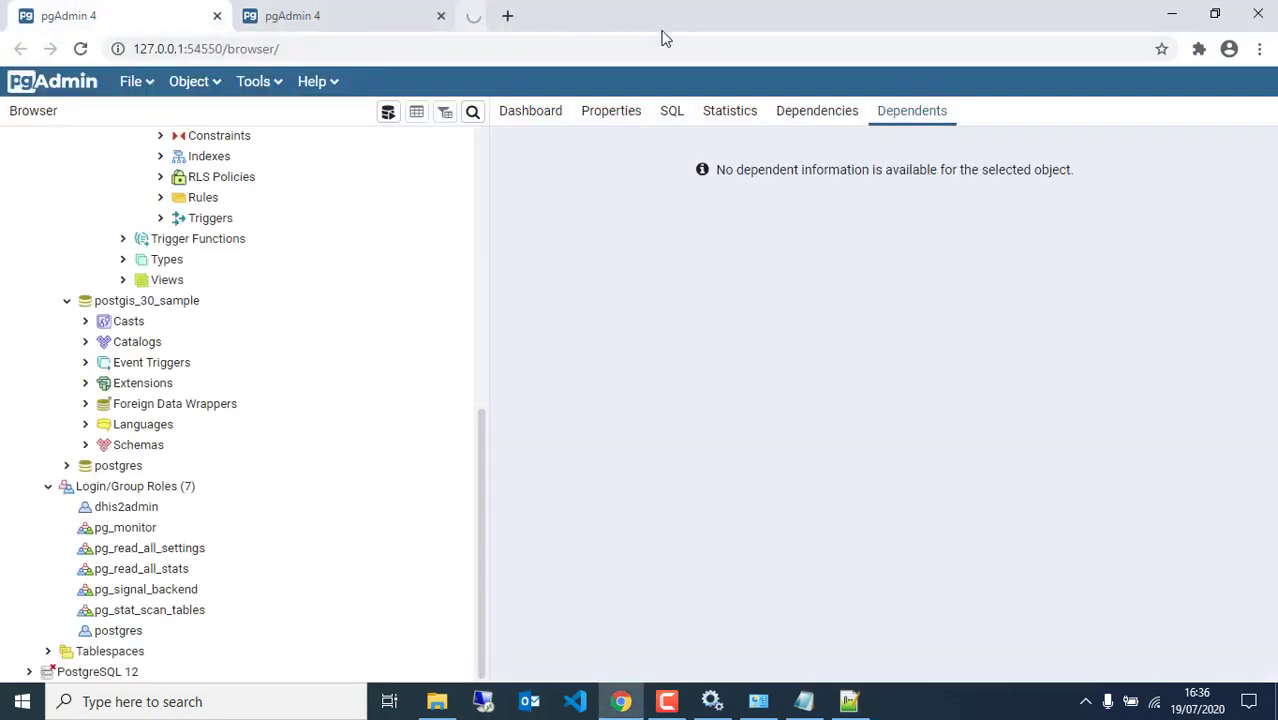
pyautogui.click(849, 701)
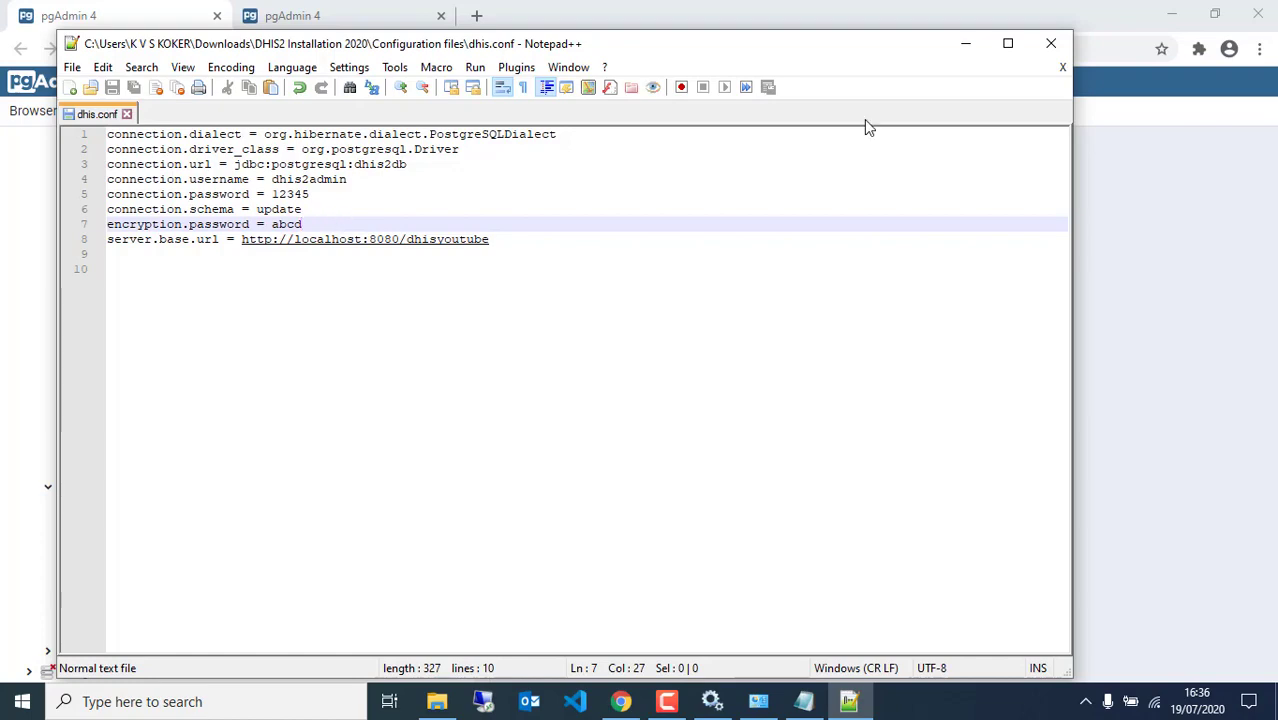
pyautogui.click(1051, 43)
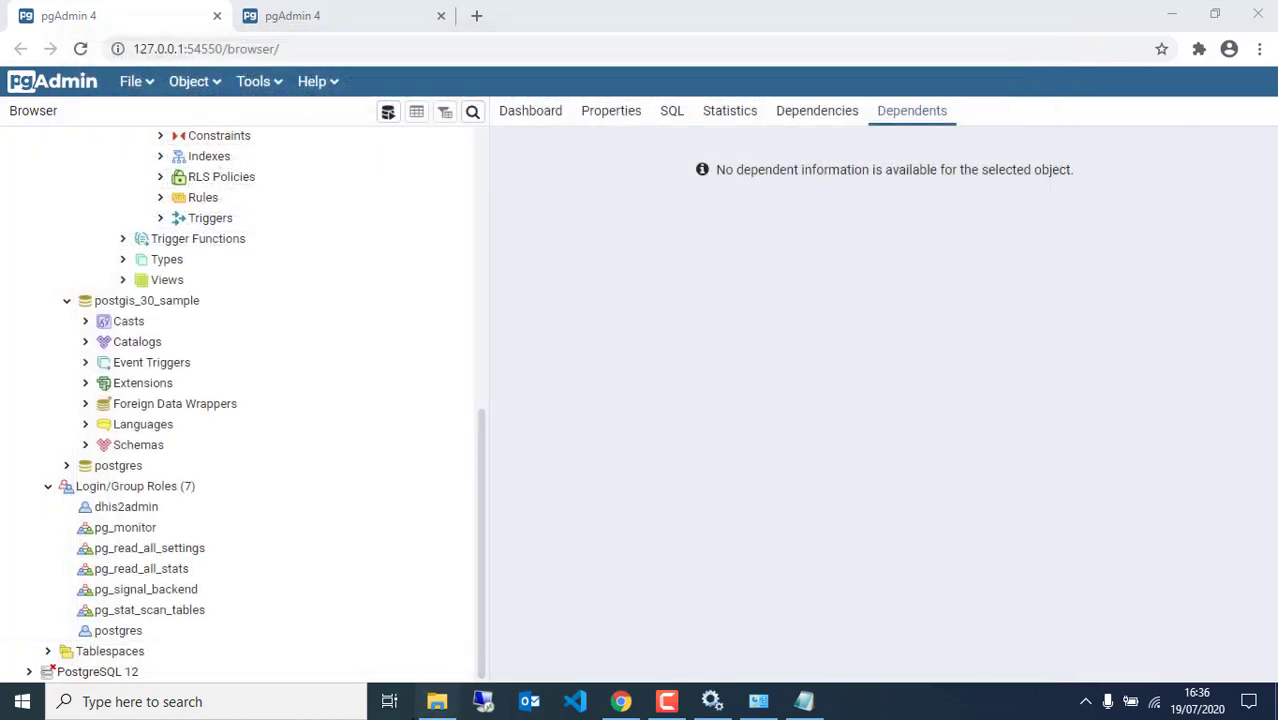
# Copy dhis.conf from the Configuration files folder and paste it into C:\DHIS2
pyautogui.click(437, 701)
pyautogui.click(465, 385)
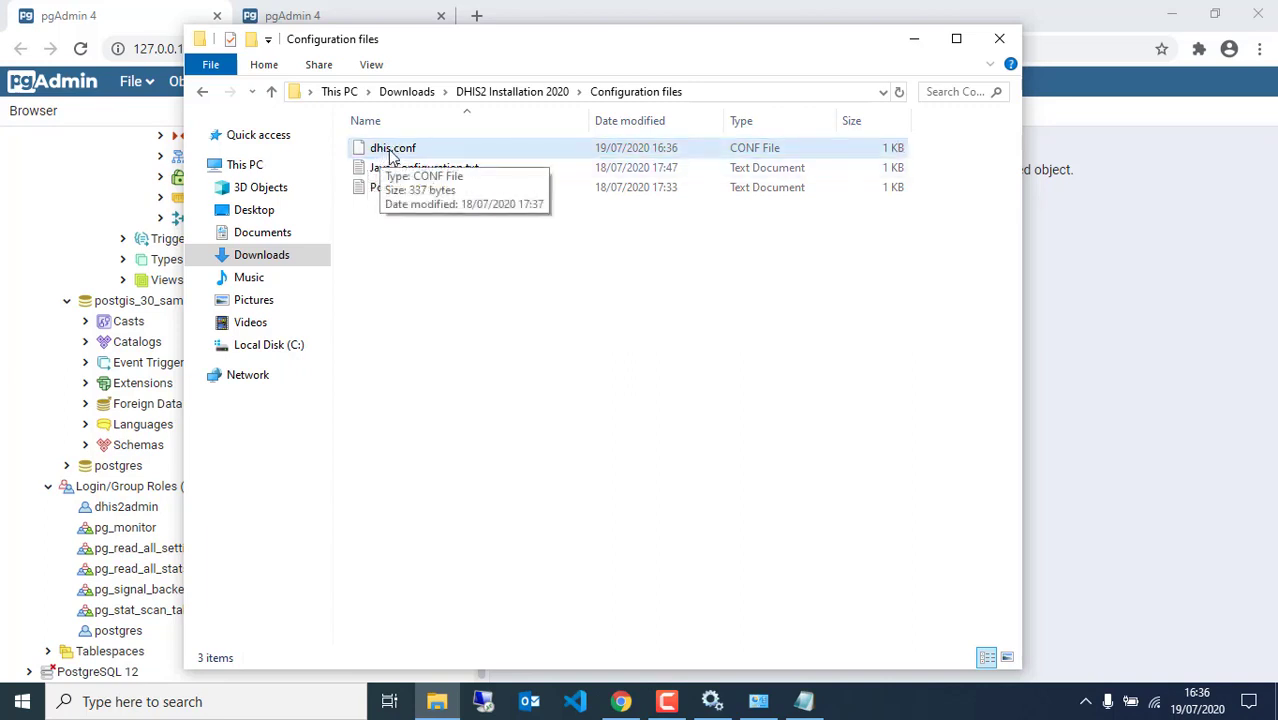
pyautogui.click(425, 150)
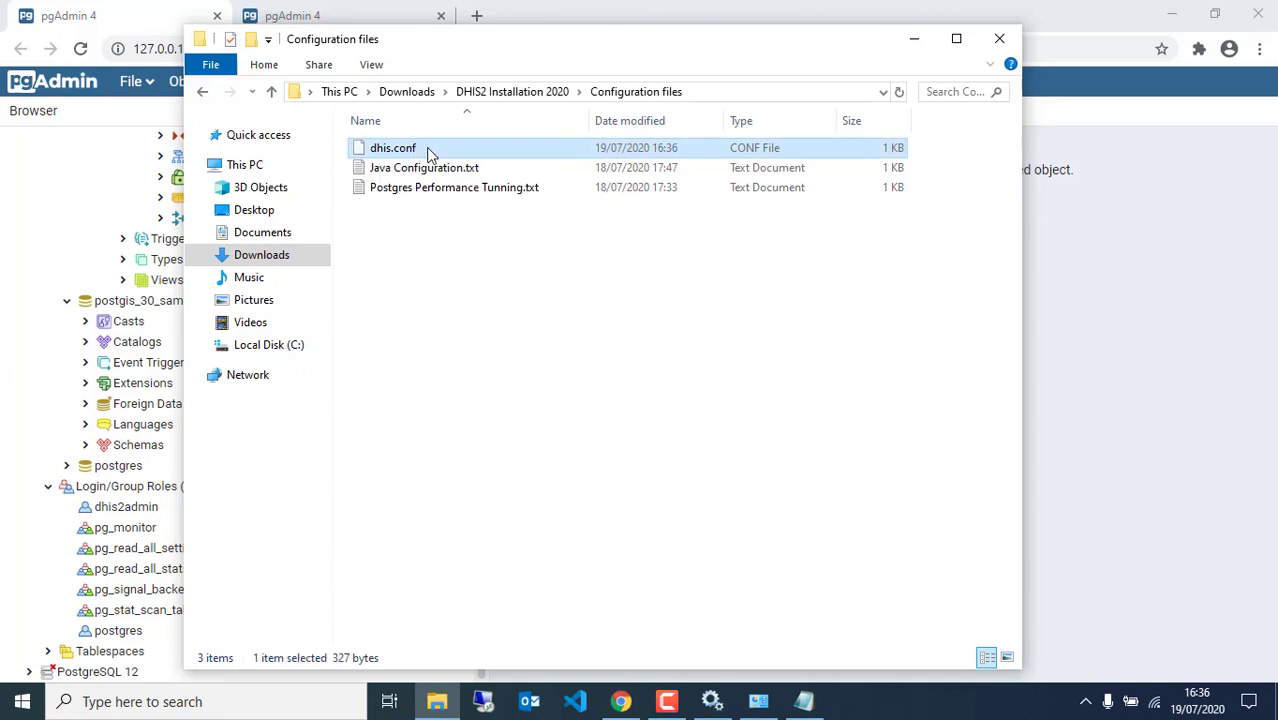
pyautogui.rightClick(428, 152)
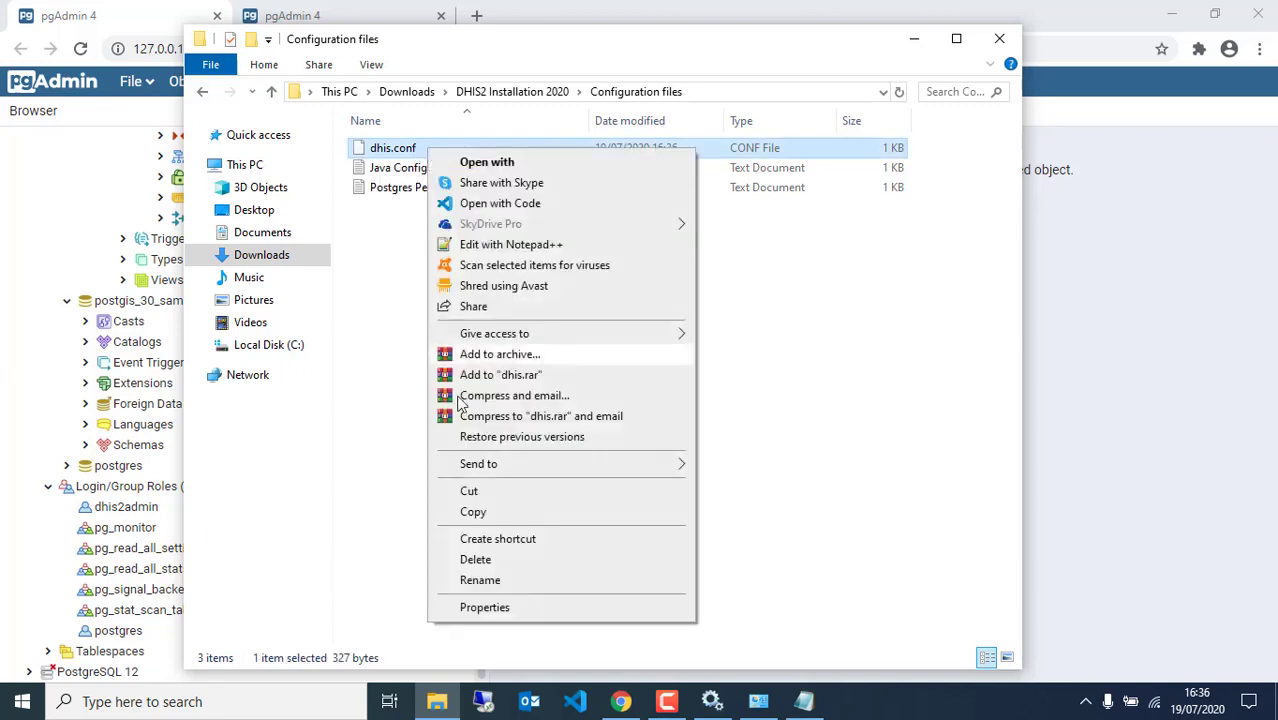
pyautogui.click(470, 513)
pyautogui.click(291, 345)
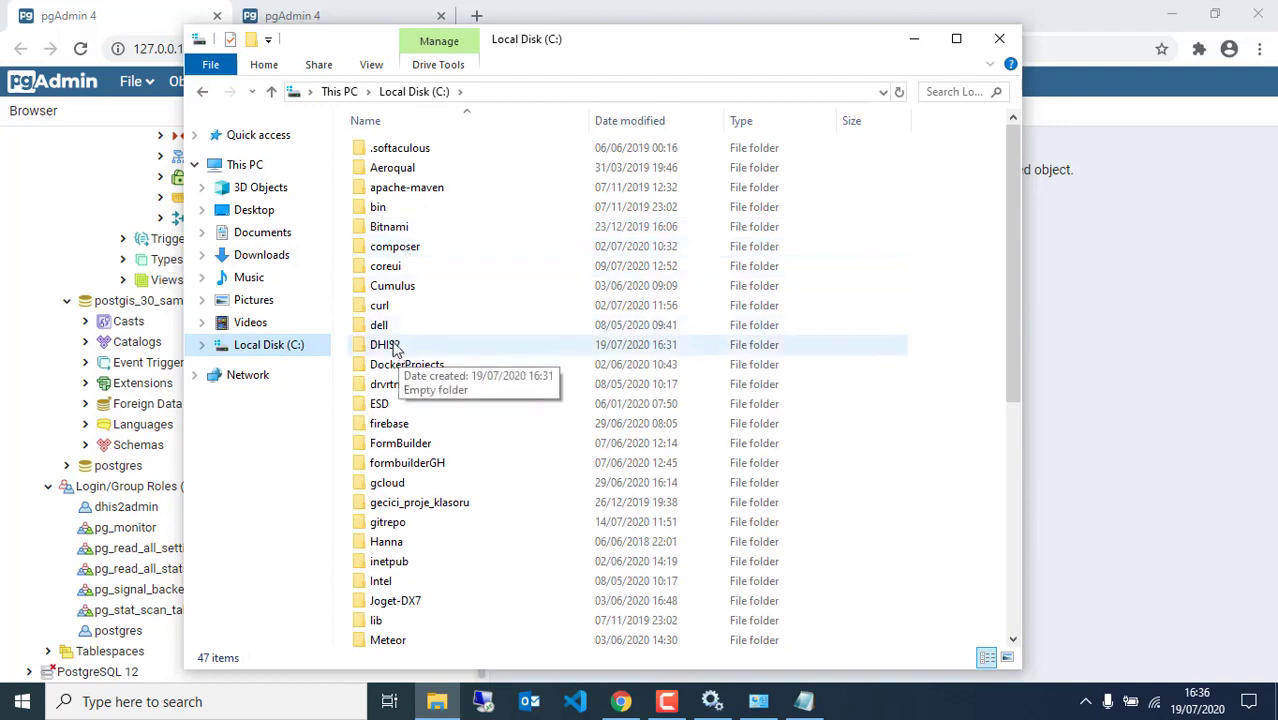
pyautogui.doubleClick(381, 349)
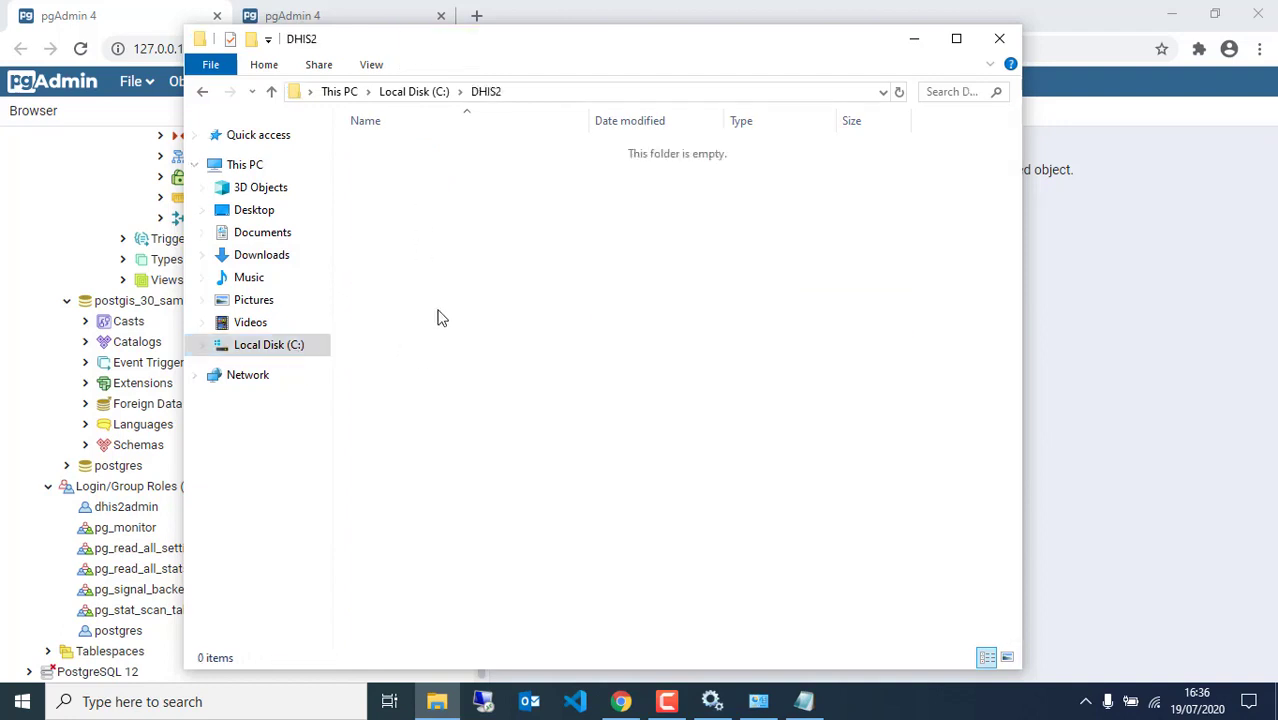
pyautogui.rightClick(470, 265)
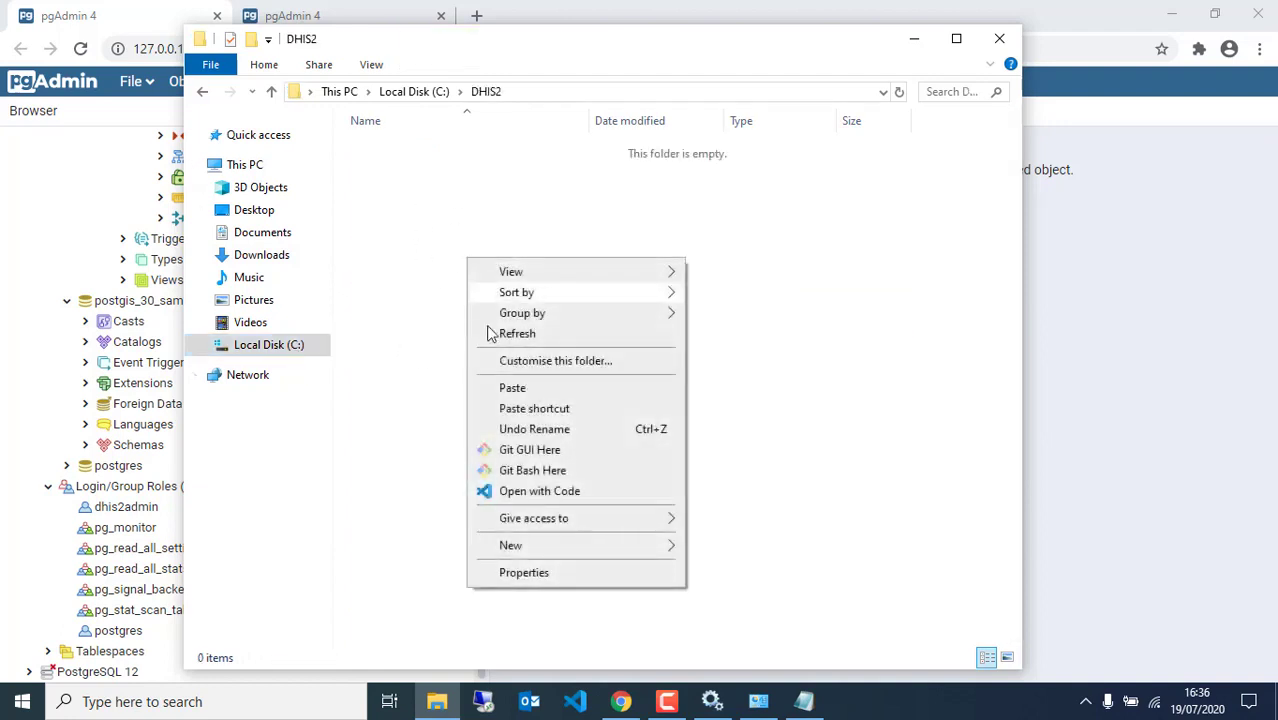
pyautogui.click(504, 389)
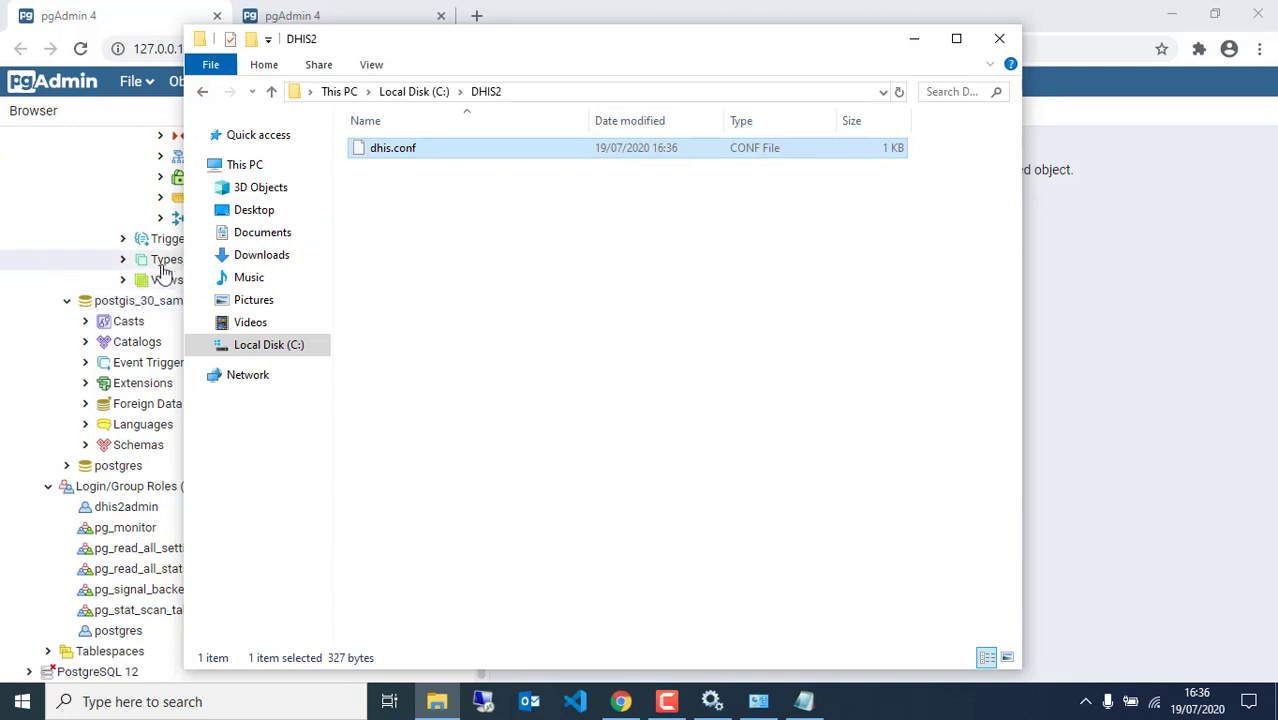
pyautogui.click(343, 18)
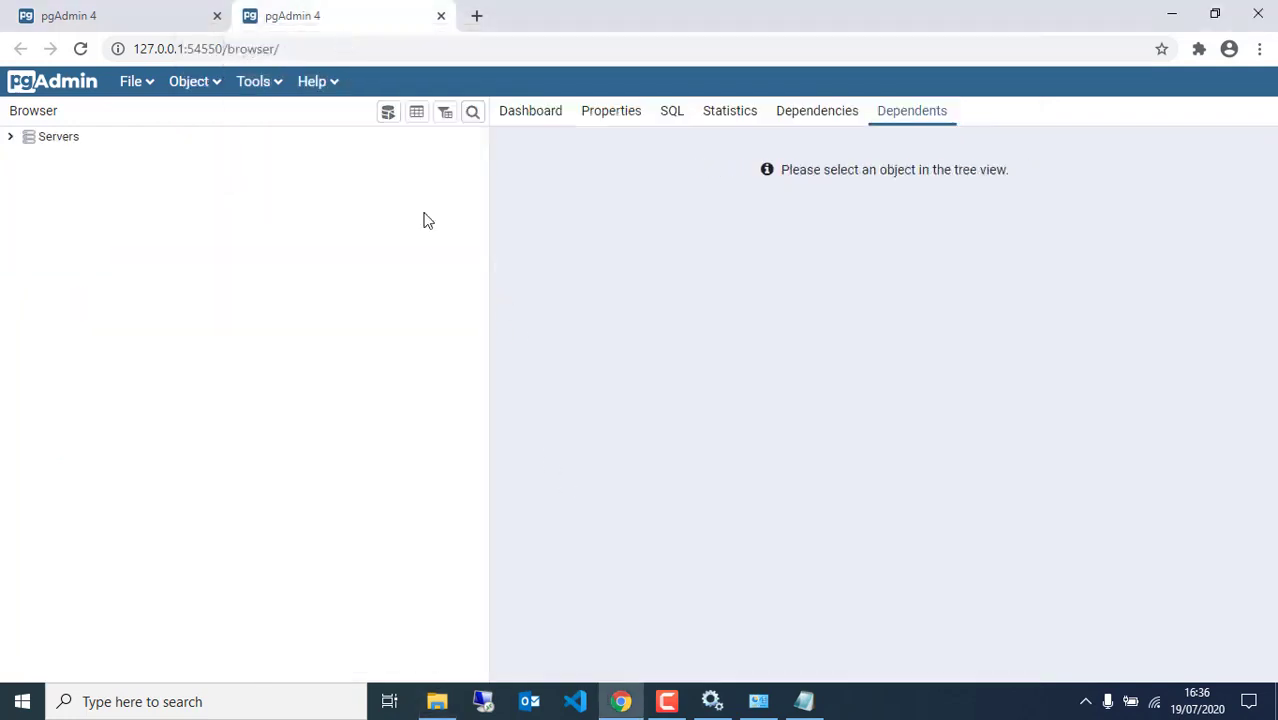
# Copy dhis2-stable-2.34.1.war from the Downloads\DHIS2 Installation 2020 folder after closing the extra pgAdmin tab
pyautogui.click(441, 16)
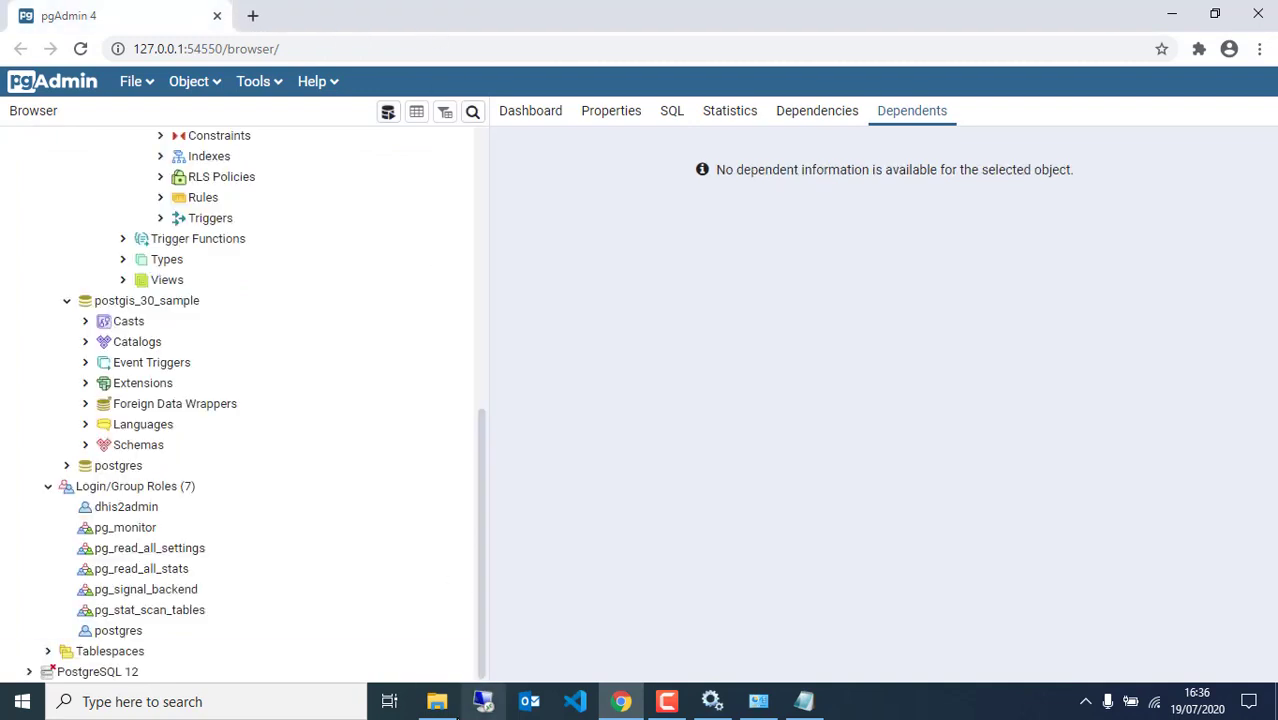
pyautogui.click(445, 692)
pyautogui.click(528, 357)
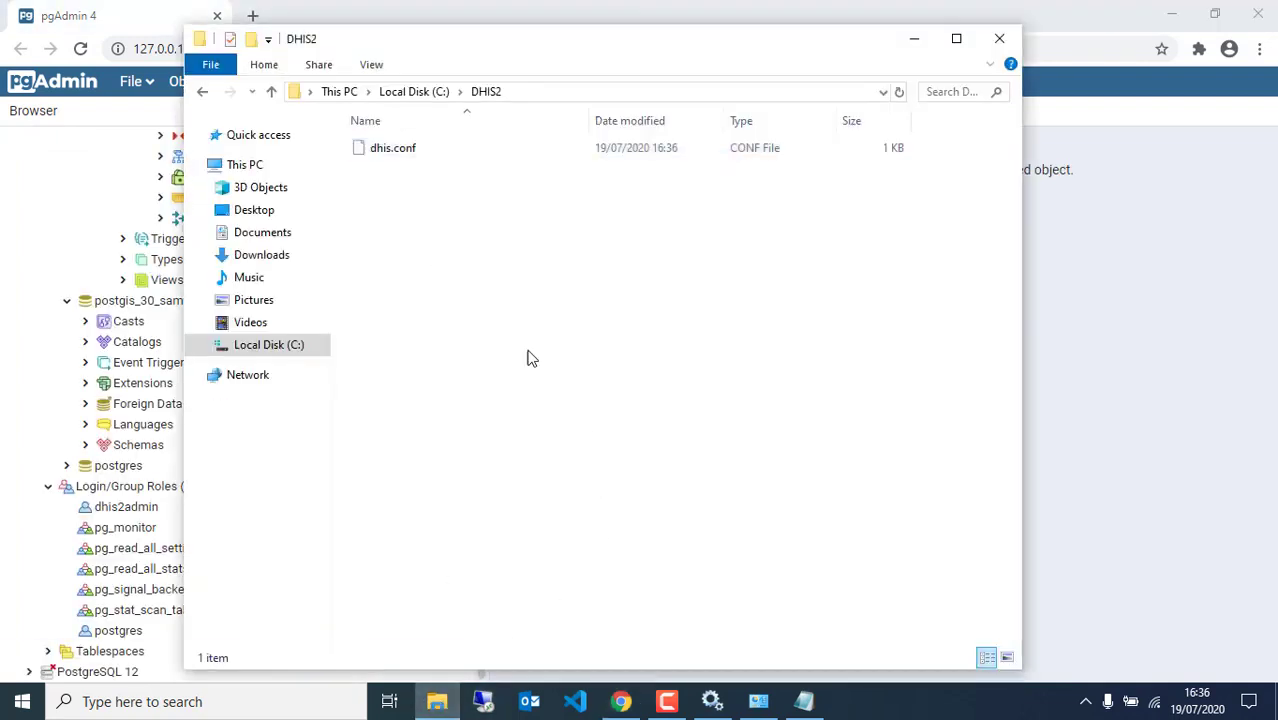
pyautogui.click(245, 256)
pyautogui.doubleClick(396, 245)
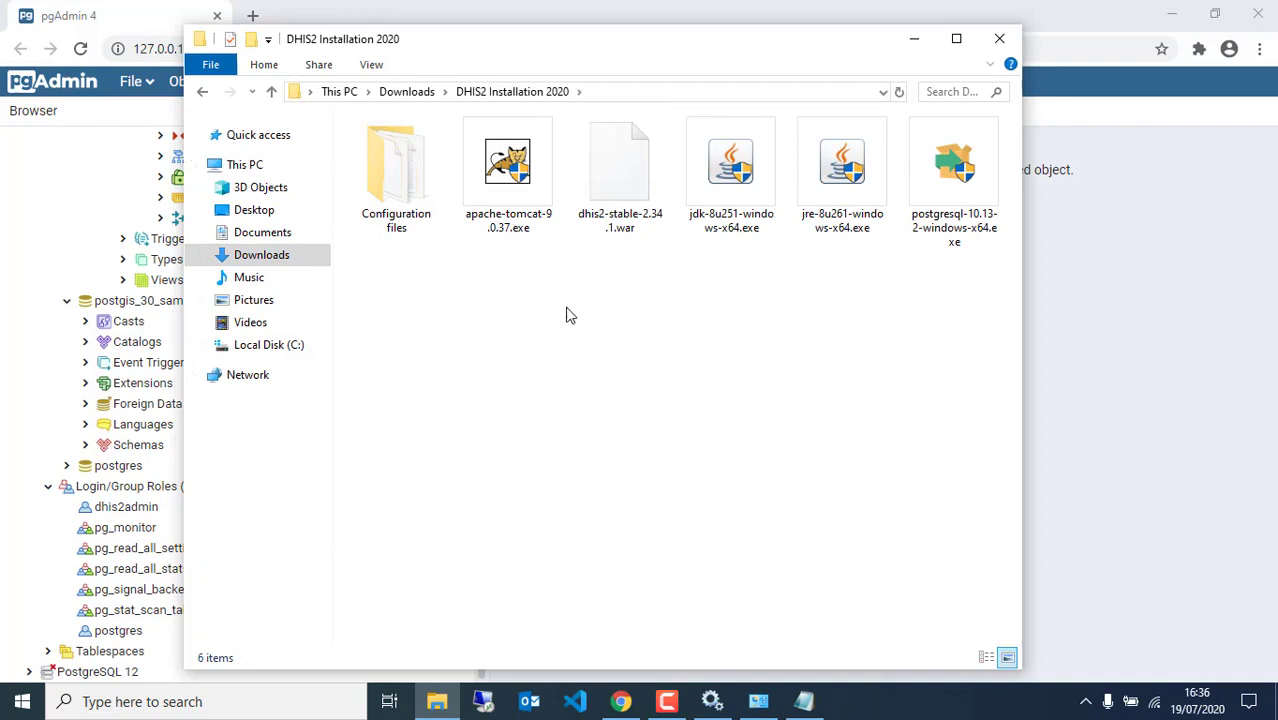
pyautogui.click(622, 190)
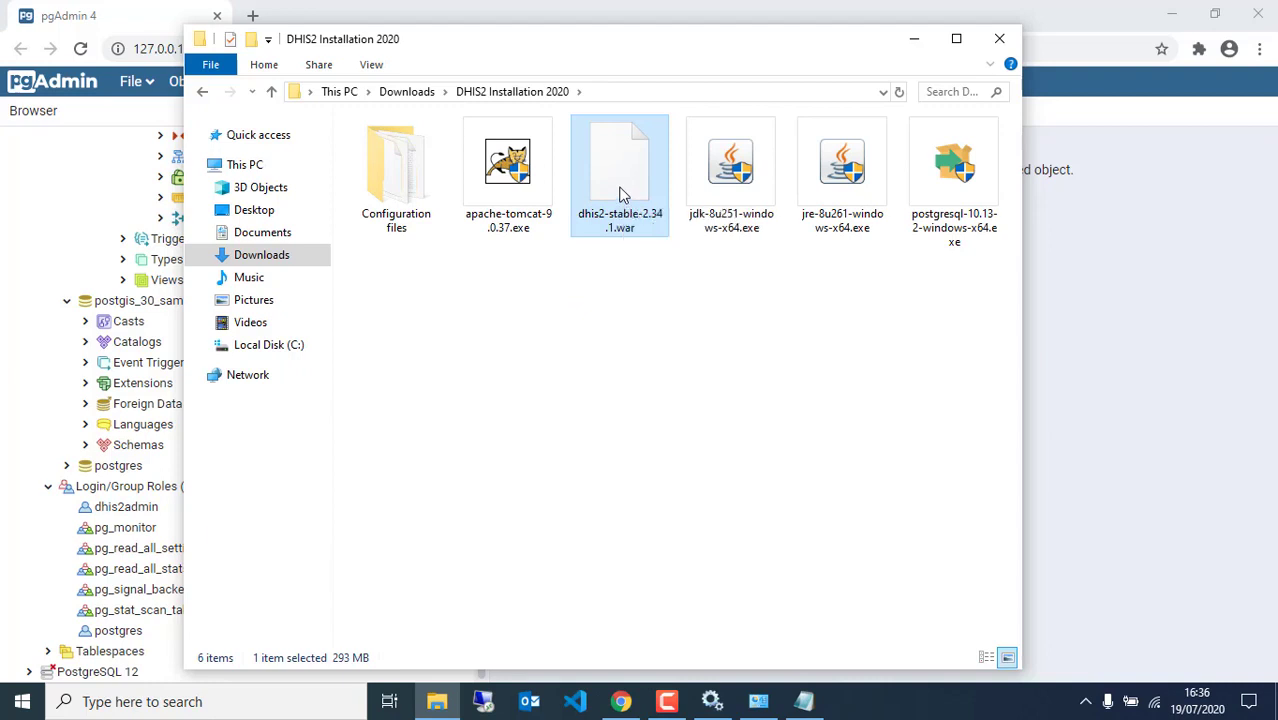
pyautogui.rightClick(621, 190)
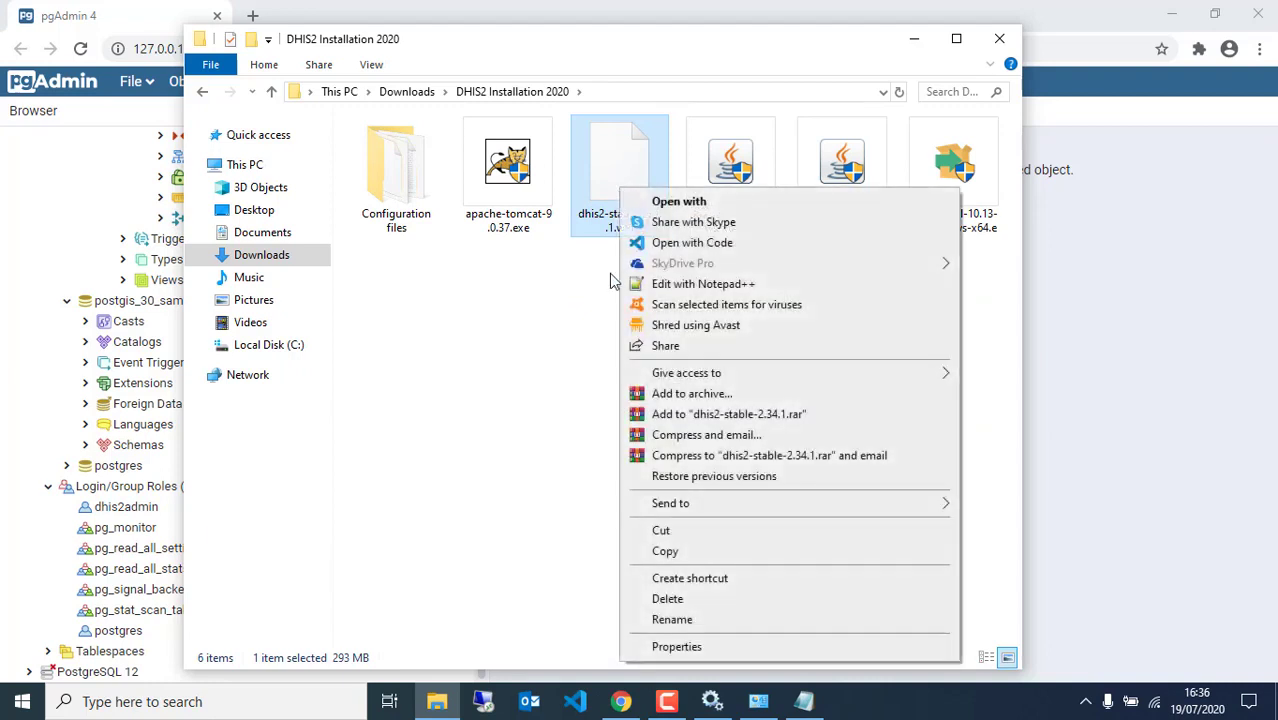
pyautogui.click(665, 552)
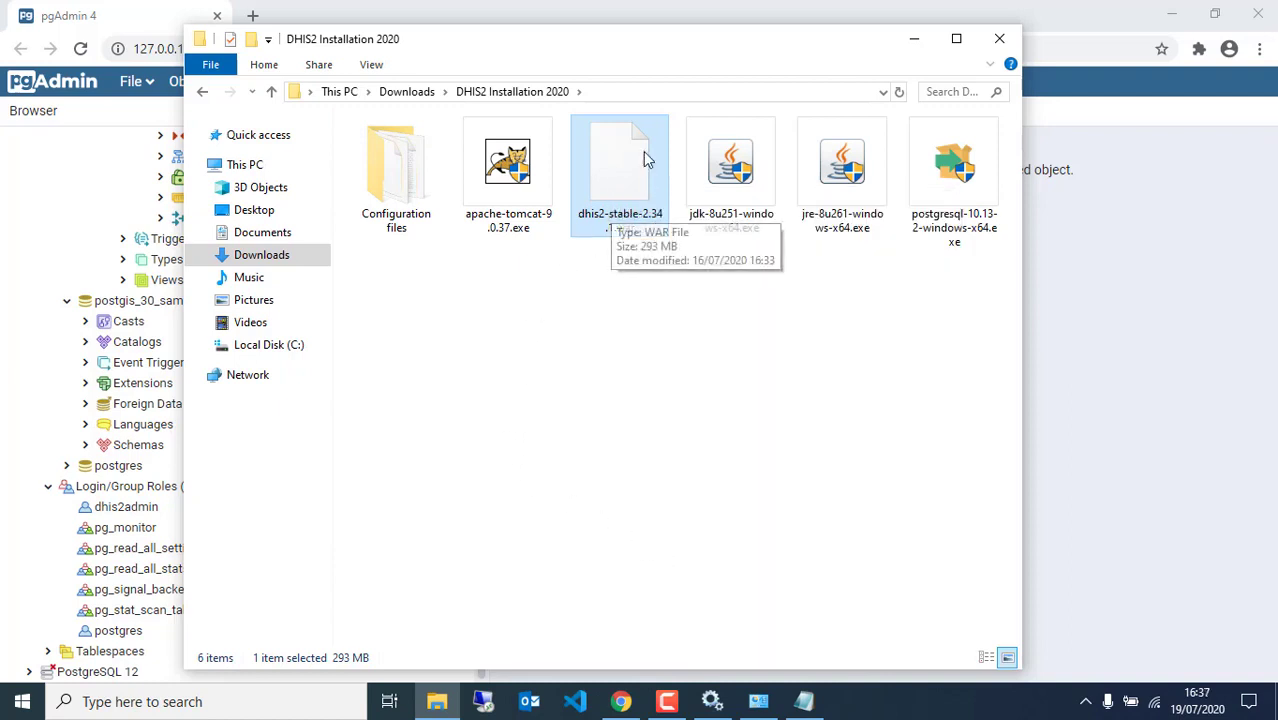
# Navigate to C:\Program Files\Apache Software Foundation\Tomcat 9.0_Tomcat9_DHIS2, granting folder access
pyautogui.click(260, 345)
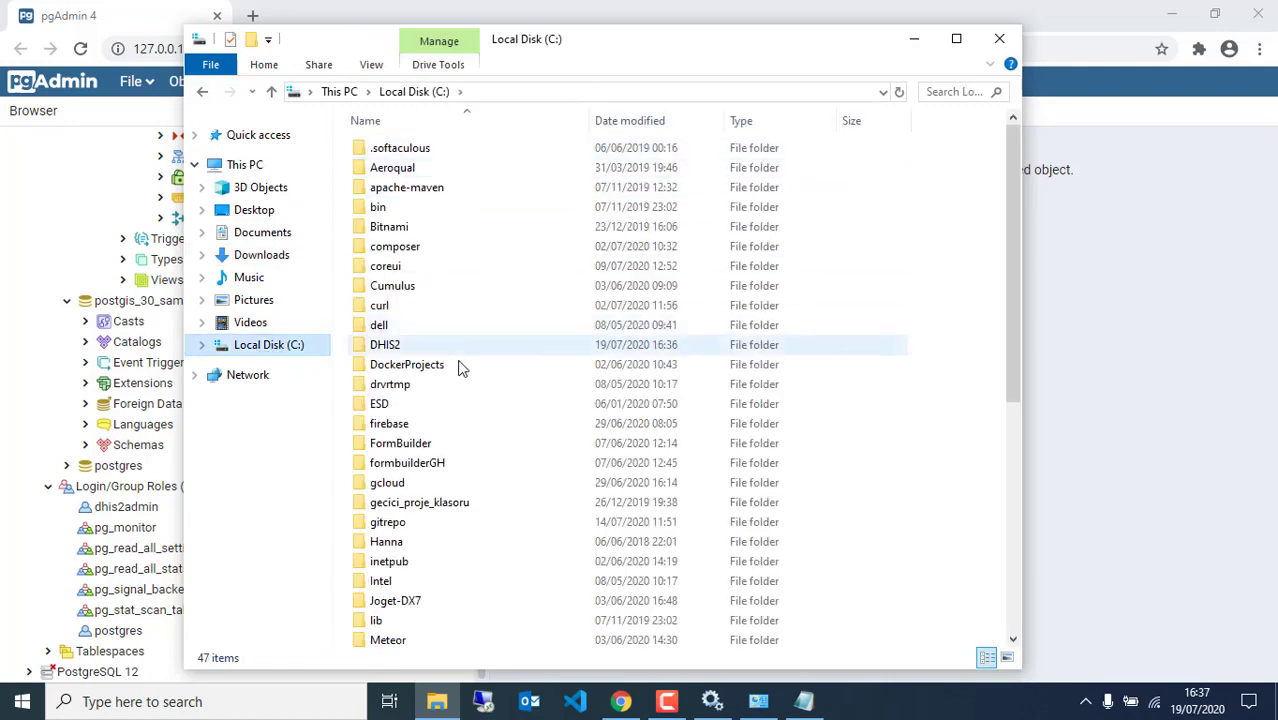
pyautogui.scroll(-2, 450, 508)
pyautogui.scroll(-2, 450, 508)
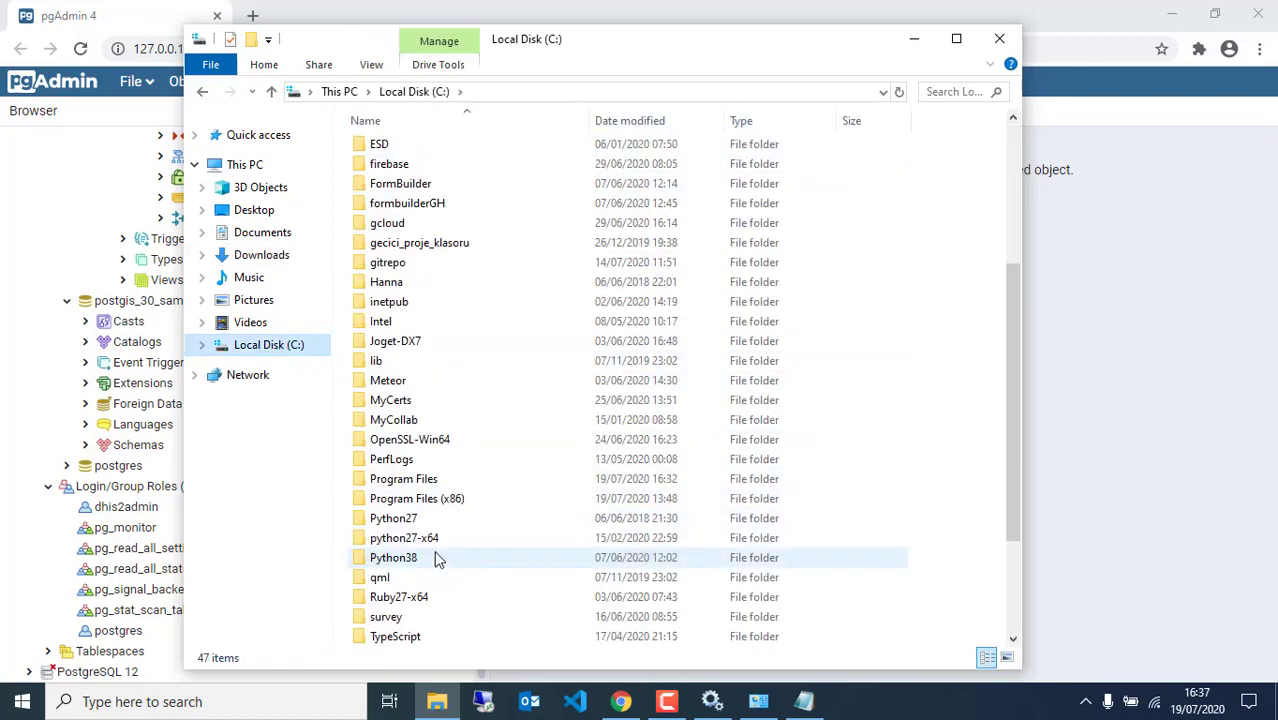
pyautogui.click(416, 482)
pyautogui.doubleClick(416, 482)
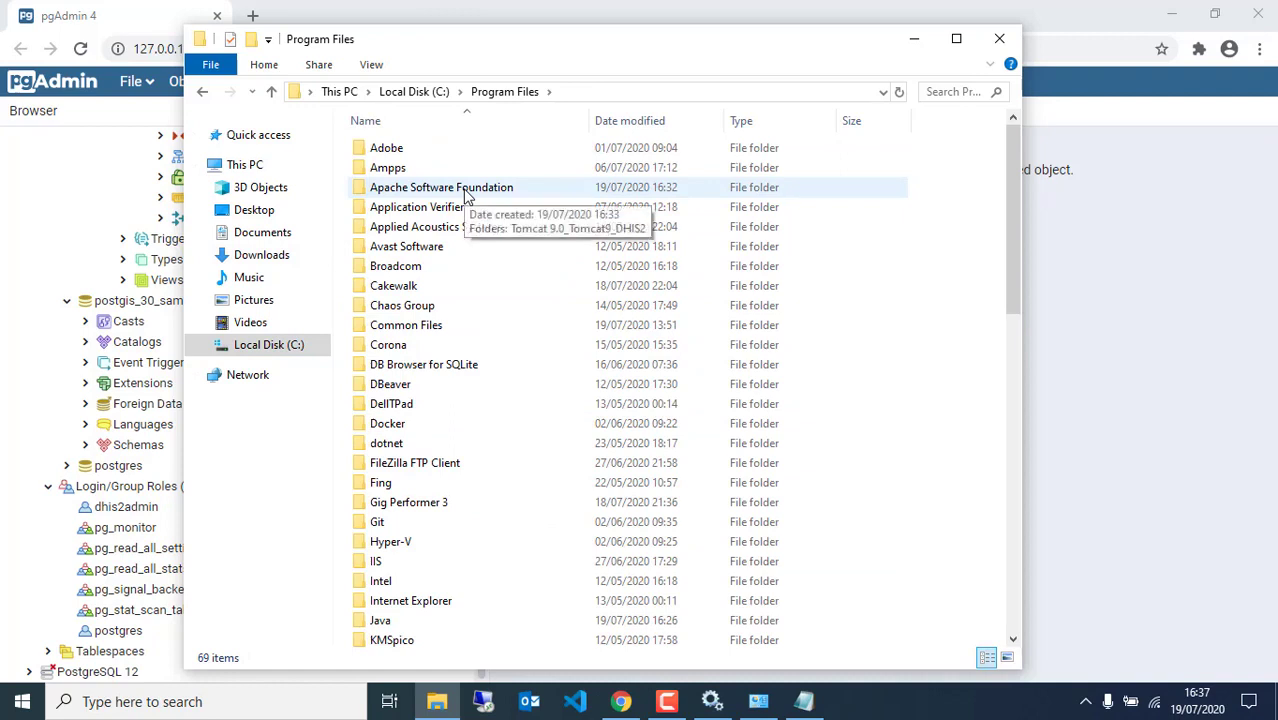
pyautogui.doubleClick(465, 196)
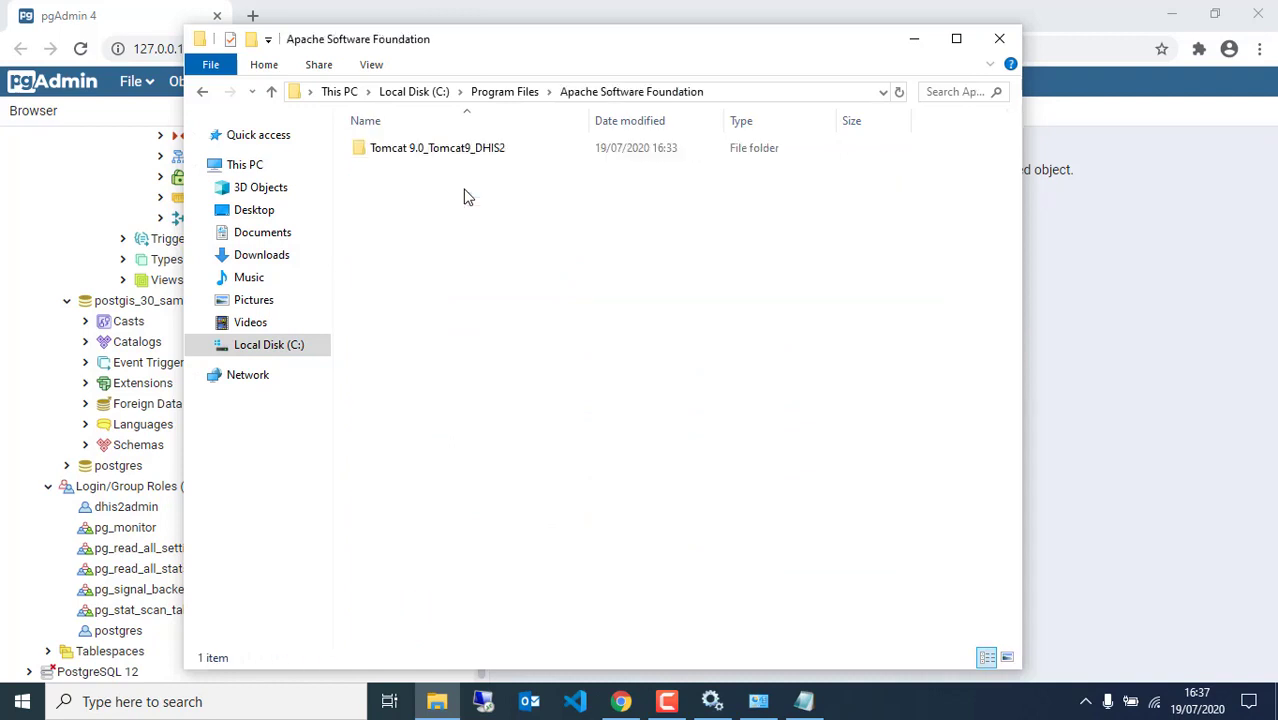
pyautogui.doubleClick(447, 150)
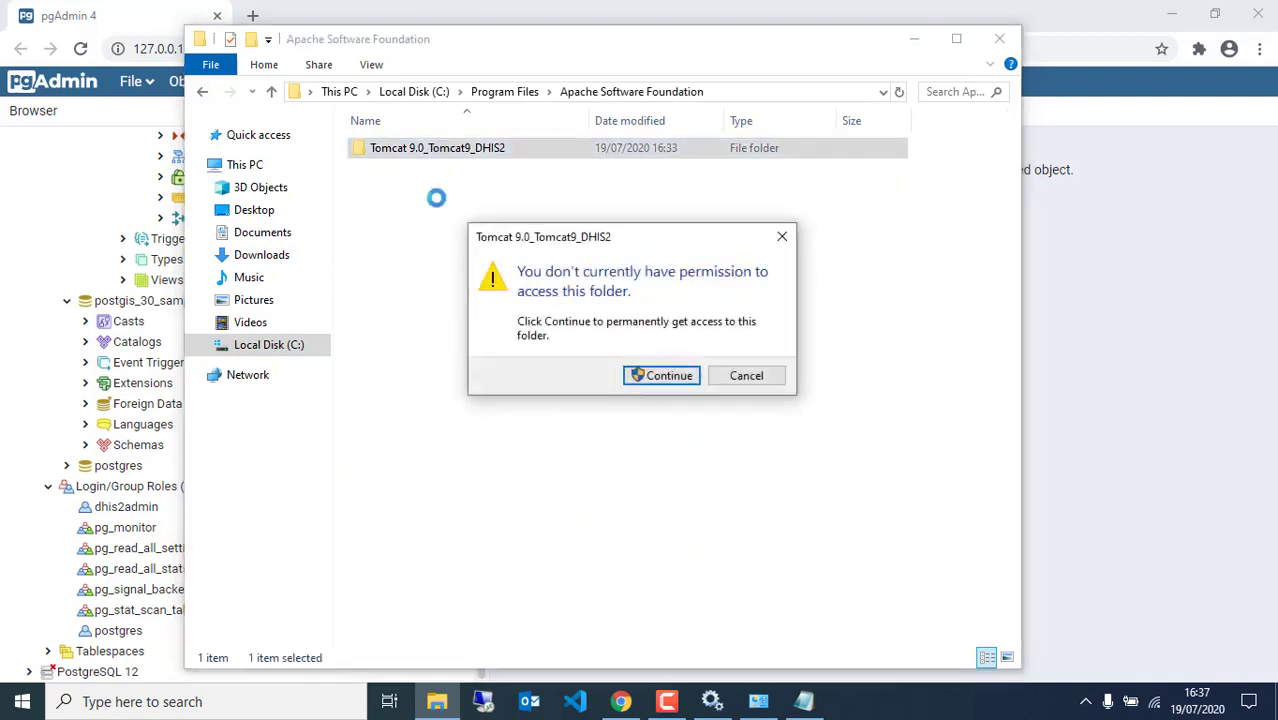
pyautogui.click(634, 377)
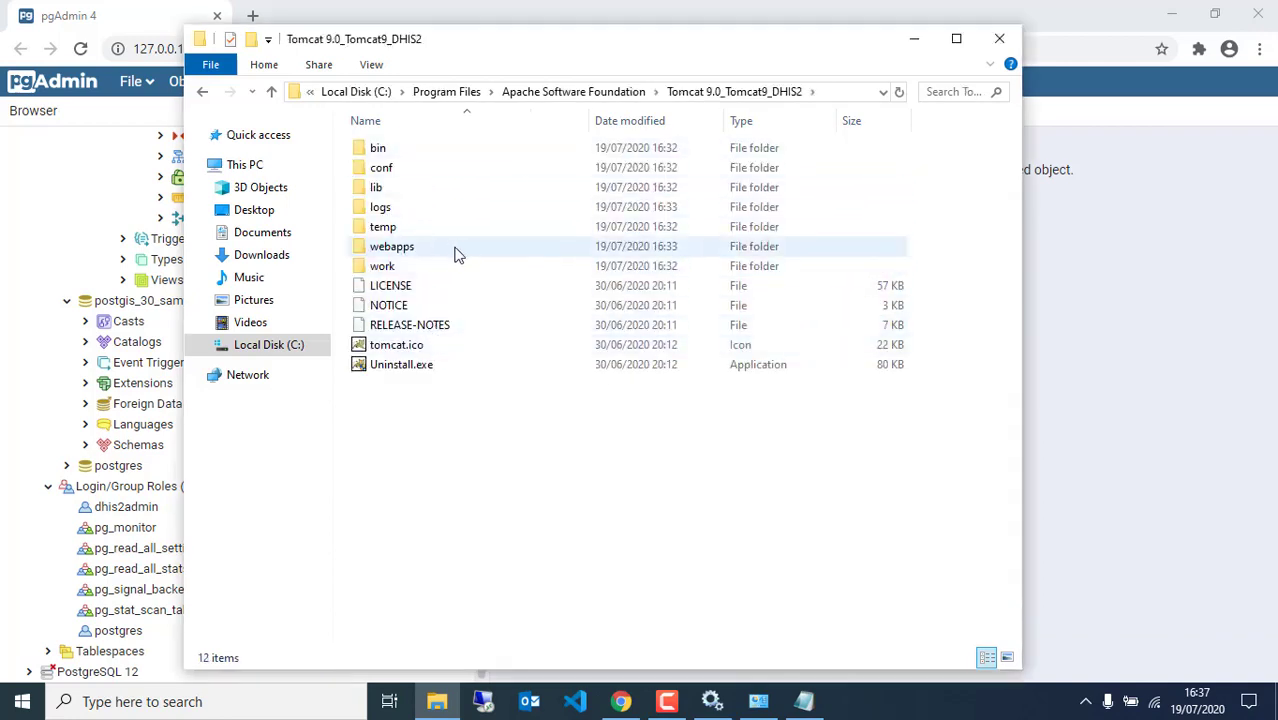
# Paste the war file into the webapps folder and bring the Java Configuration notes forward
pyautogui.click(461, 255)
pyautogui.doubleClick(461, 255)
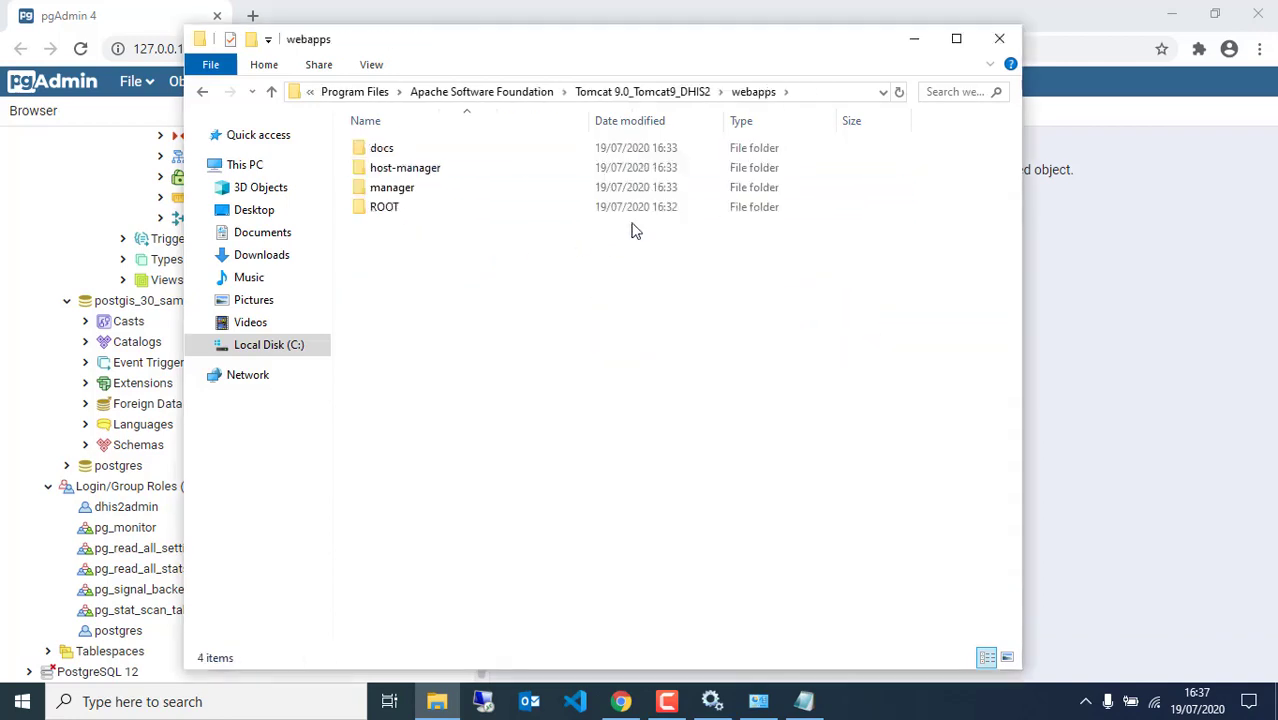
pyautogui.rightClick(466, 322)
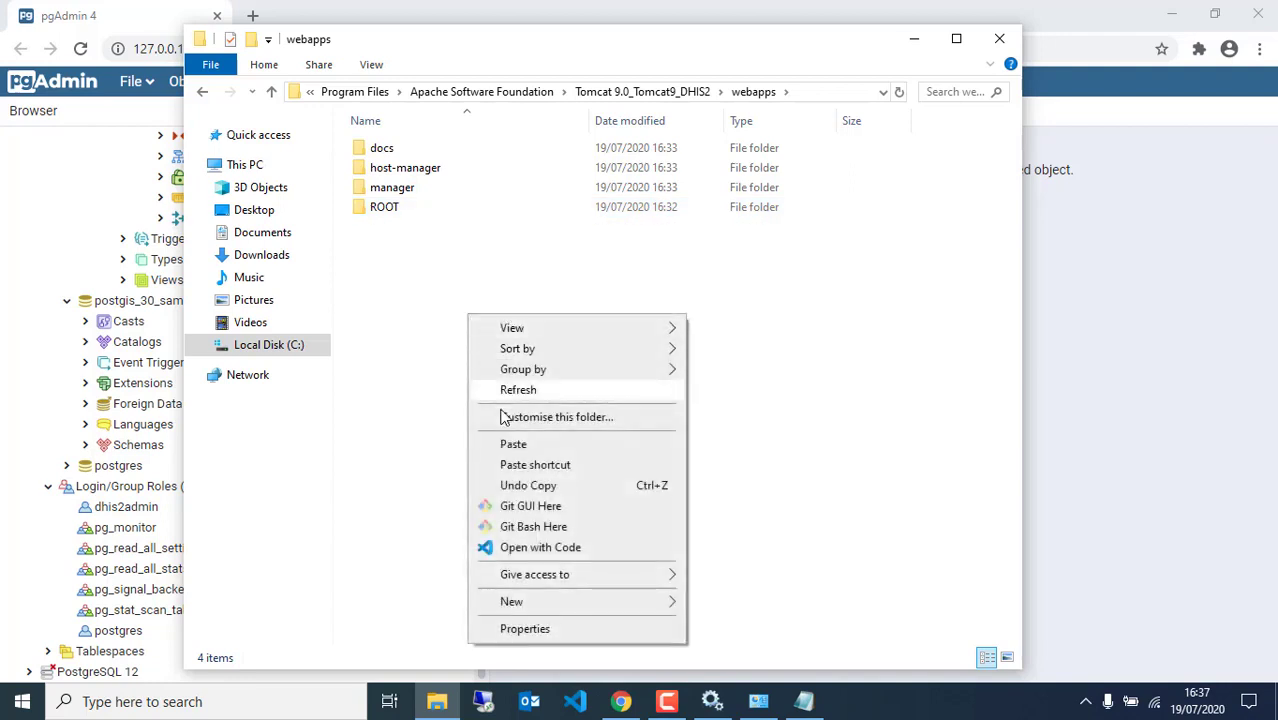
pyautogui.click(505, 443)
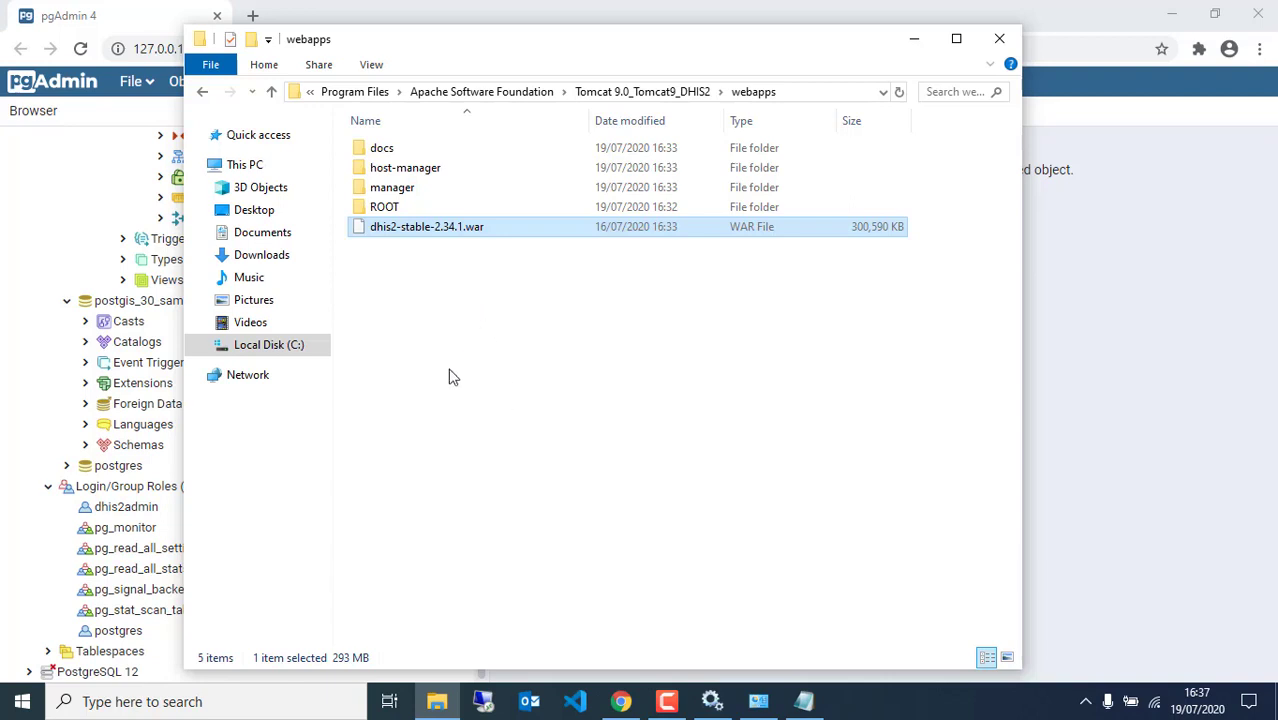
pyautogui.moveTo(800, 706)
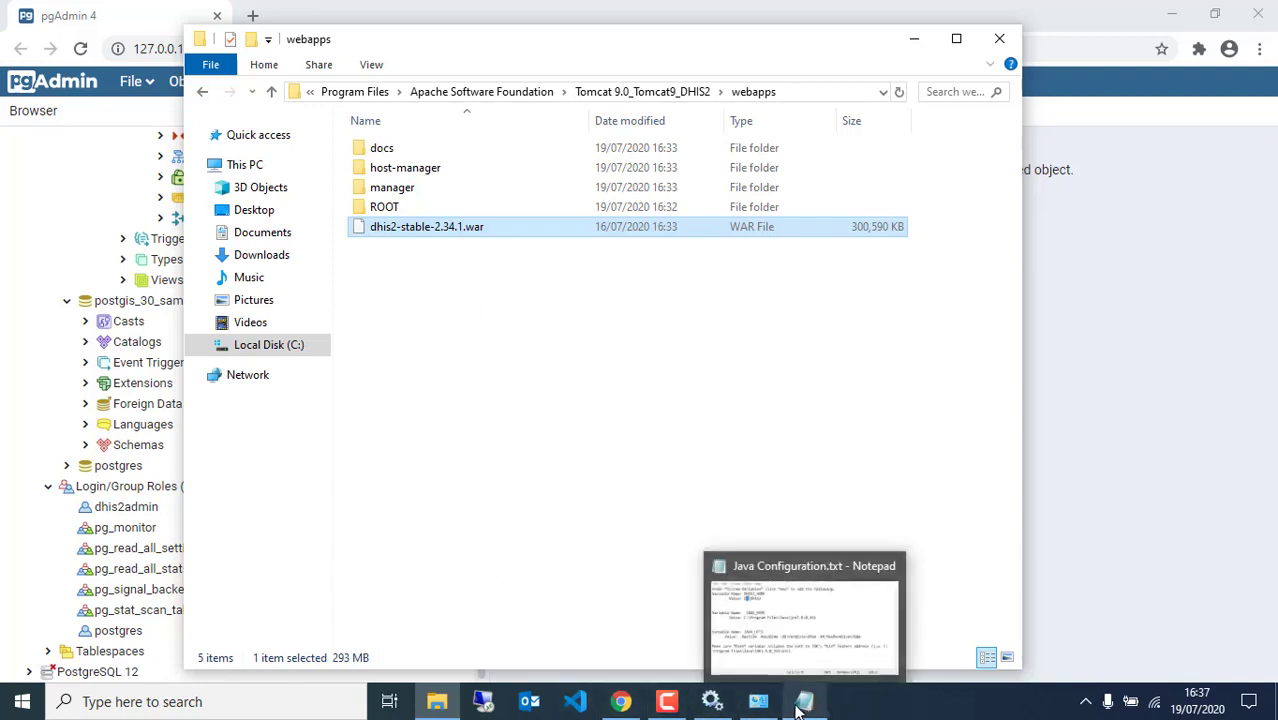
pyautogui.click(806, 703)
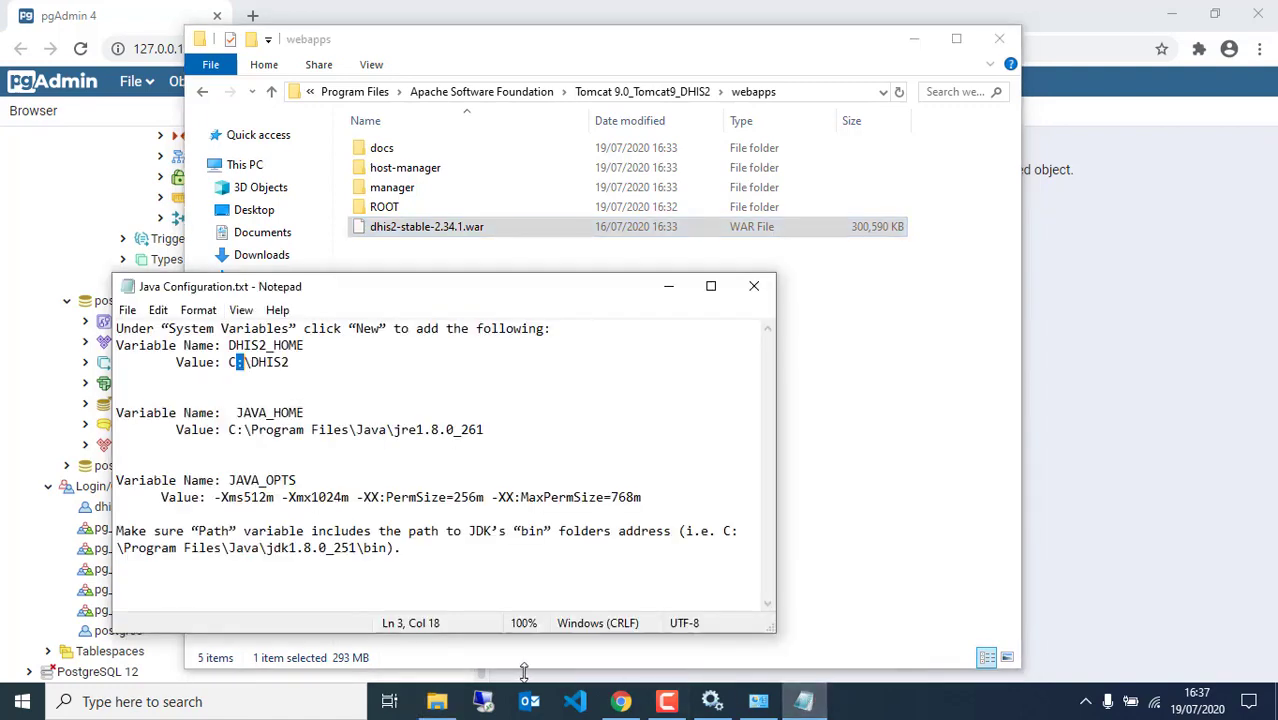
# Close the Java Configuration notes and open a second File Explorer window from the taskbar
pyautogui.click(754, 286)
pyautogui.click(437, 701)
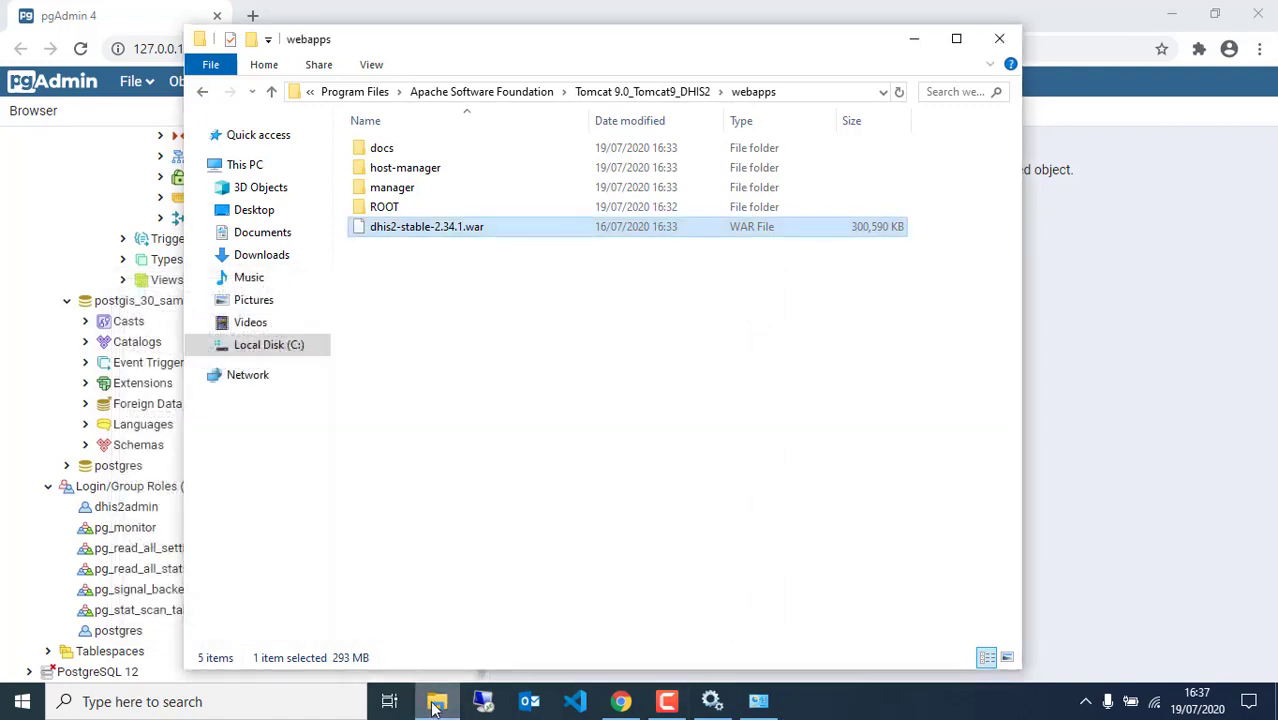
pyautogui.rightClick(435, 705)
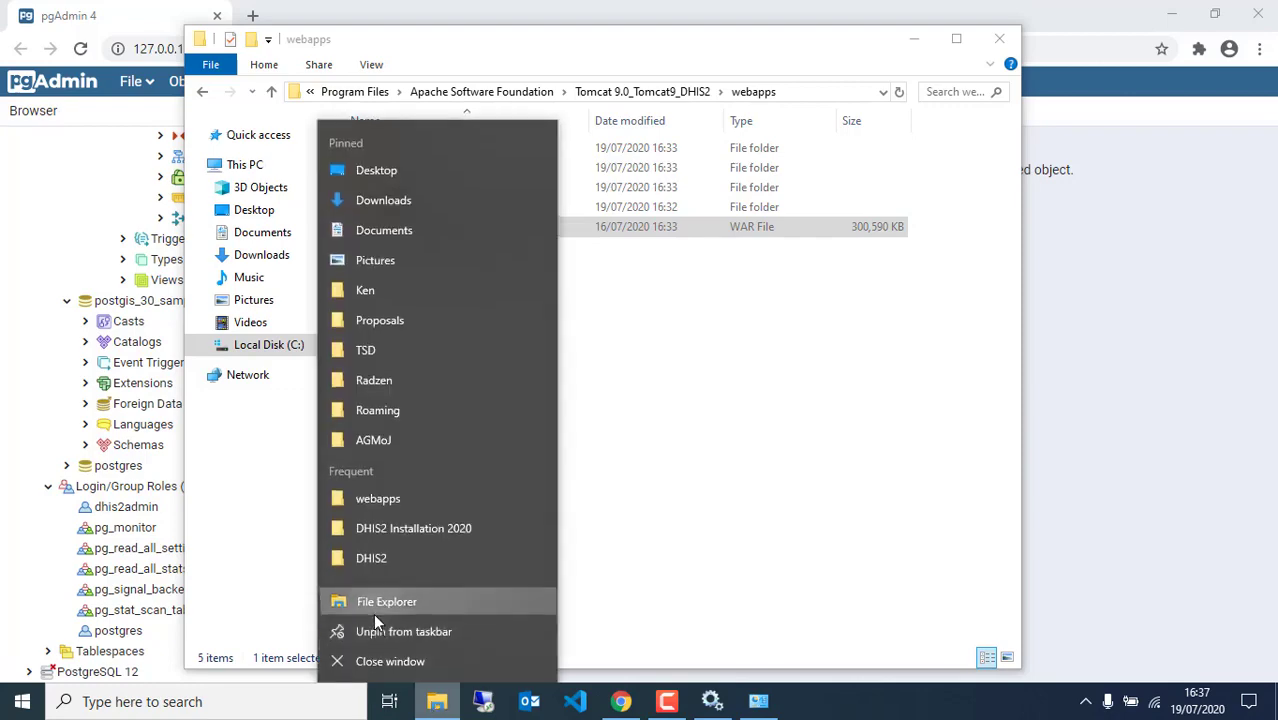
pyautogui.click(373, 610)
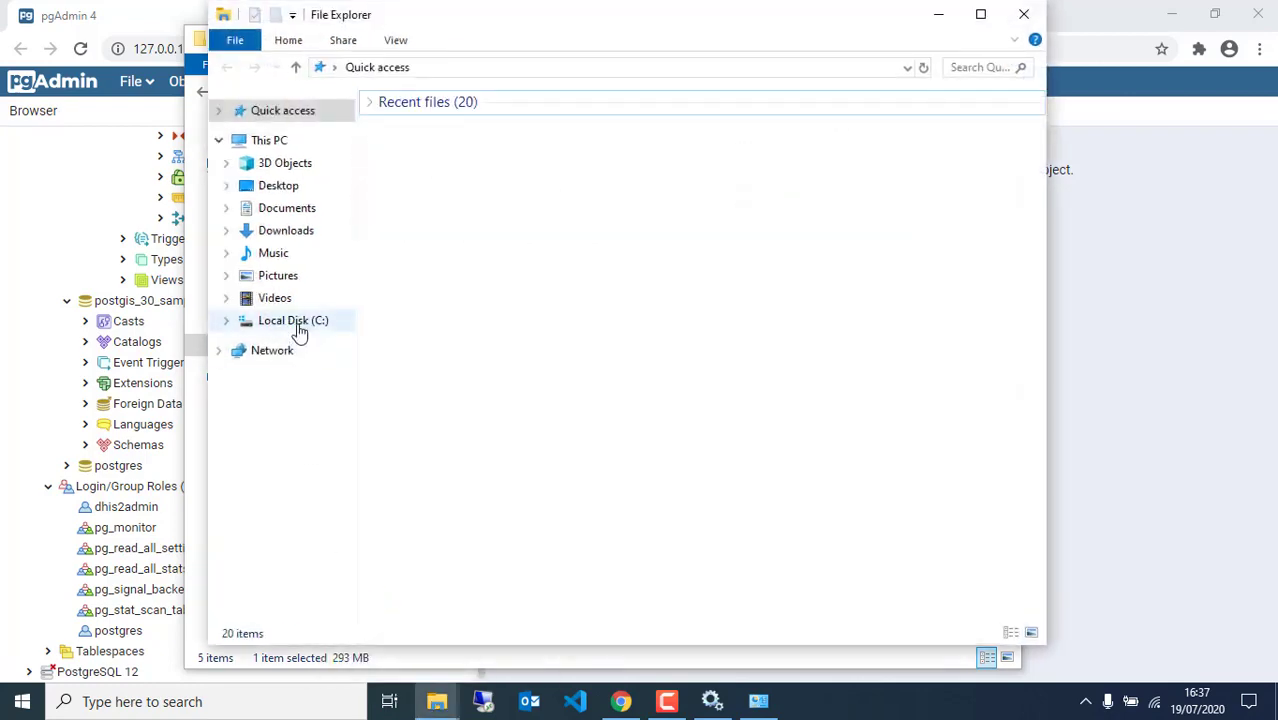
# Review C:\DHIS2\dhis.conf in Notepad++, then minimize the editor
pyautogui.click(299, 324)
pyautogui.doubleClick(427, 330)
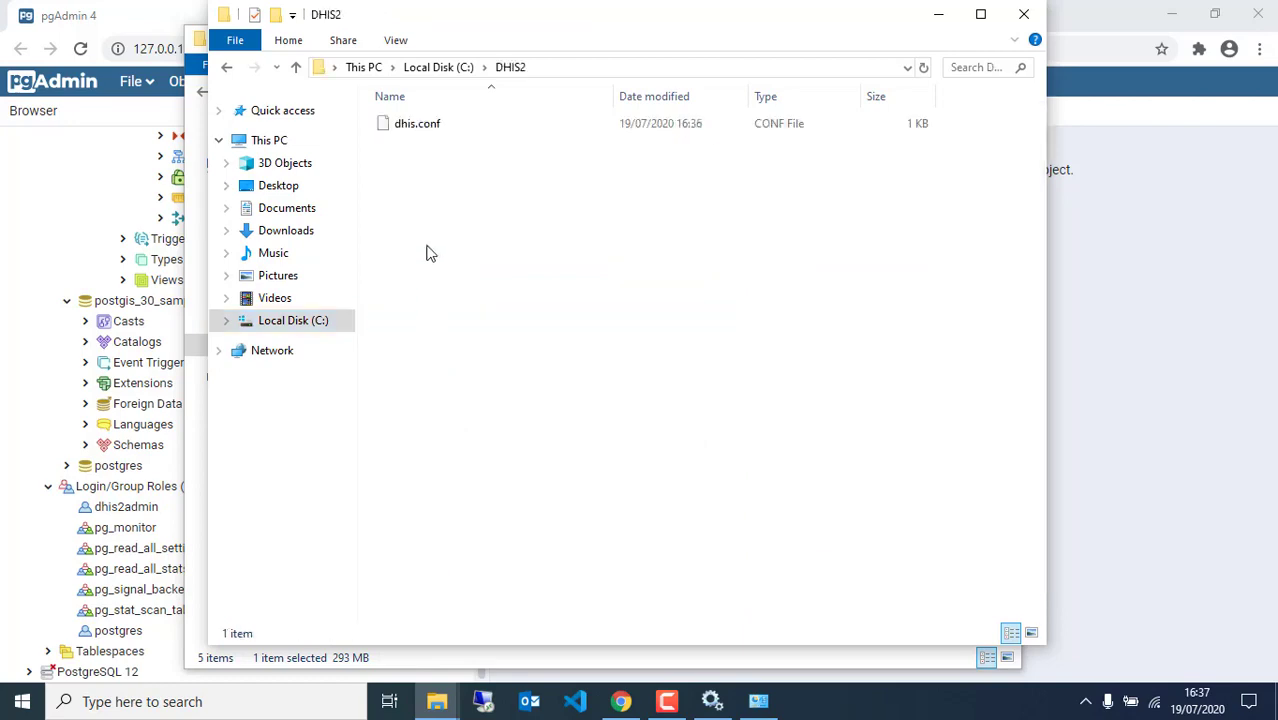
pyautogui.rightClick(405, 128)
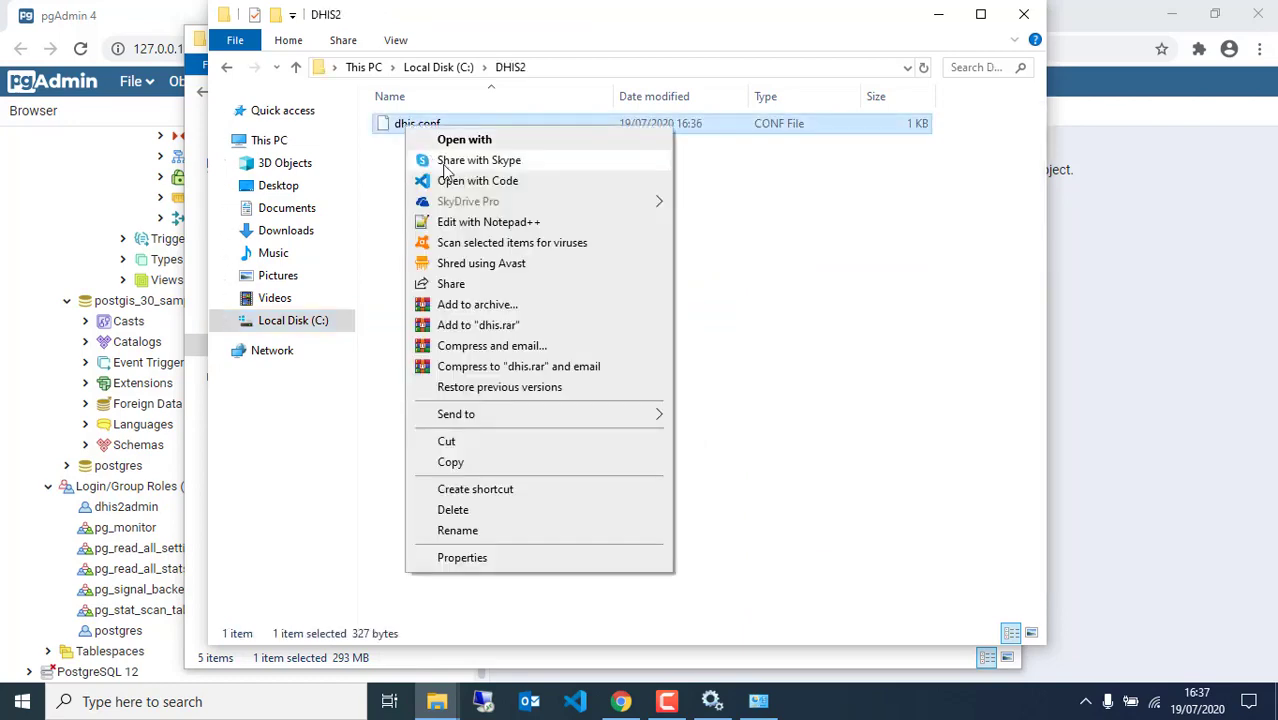
pyautogui.click(450, 225)
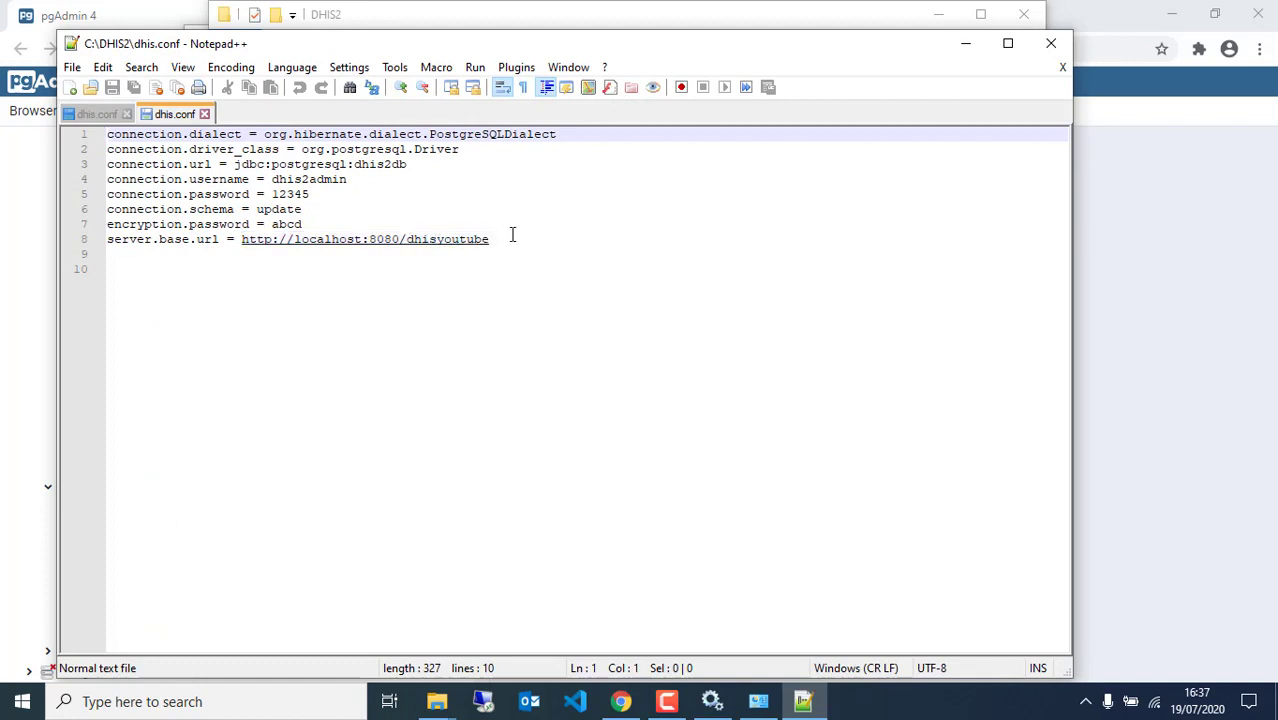
pyautogui.click(964, 44)
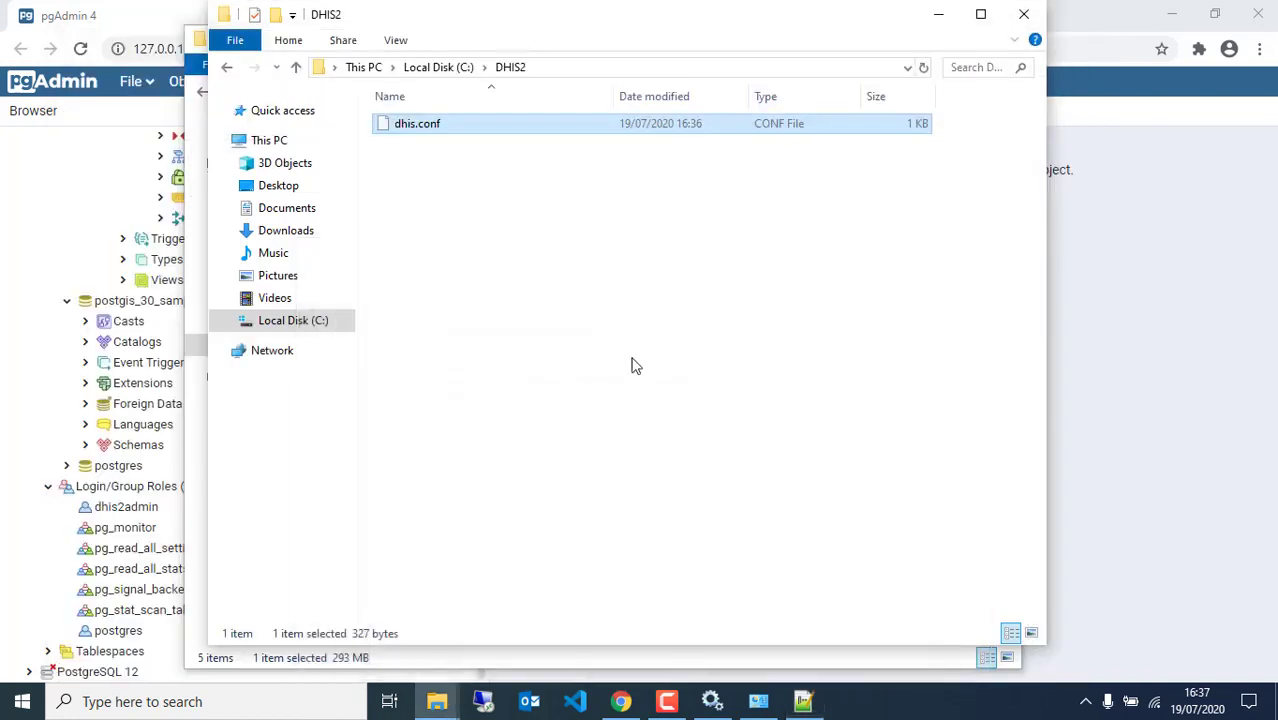
pyautogui.click(438, 704)
# Rename the WAR file in the webapps window to dhis2youtube.war
pyautogui.click(385, 640)
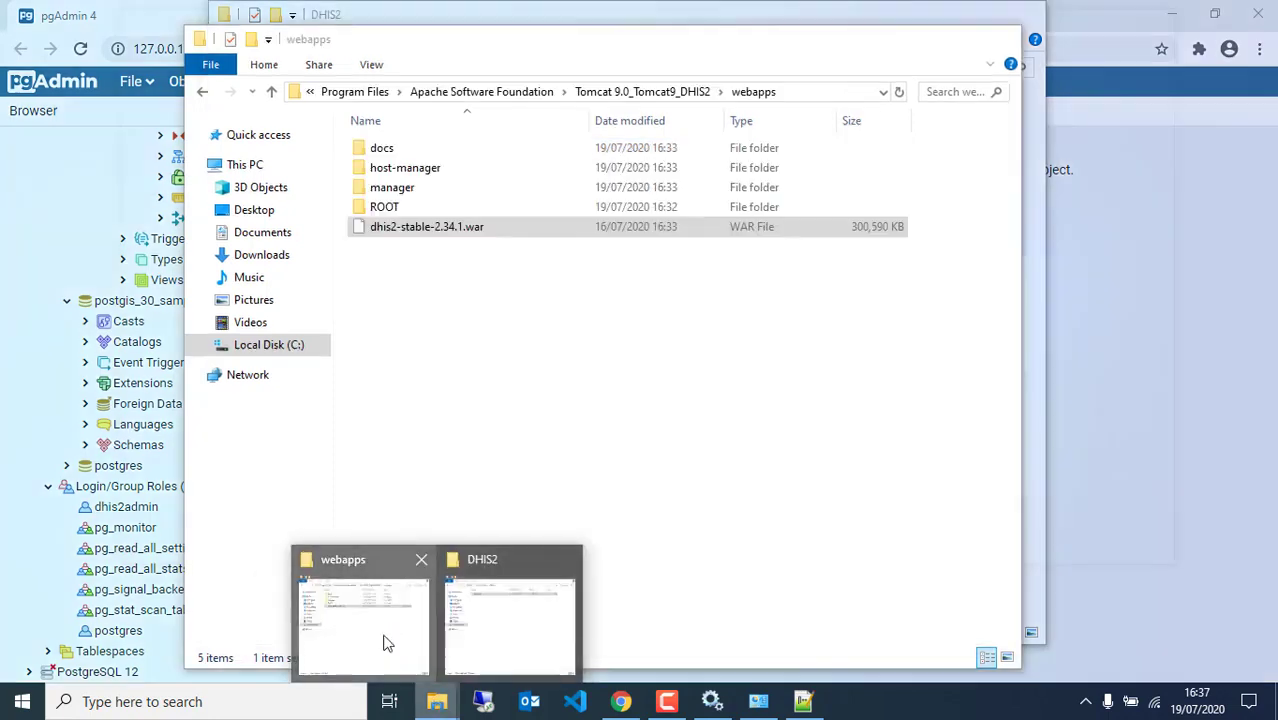
pyautogui.click(441, 228)
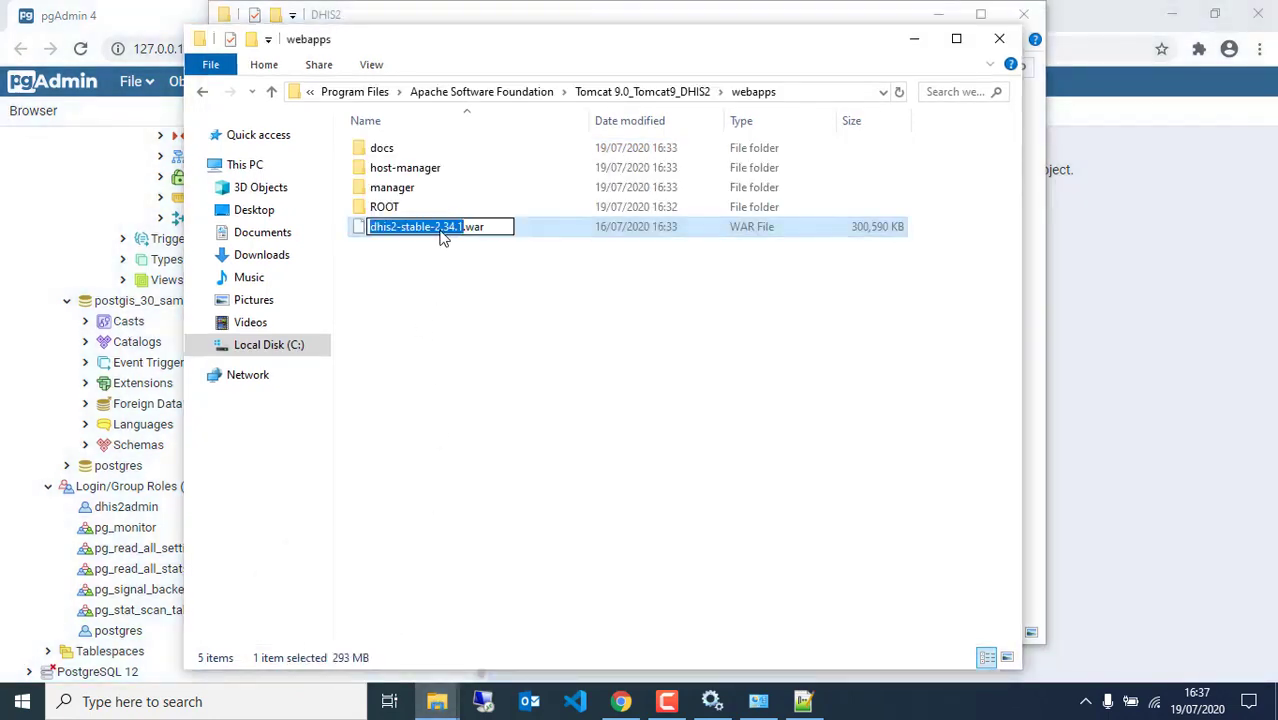
pyautogui.write('dhis')
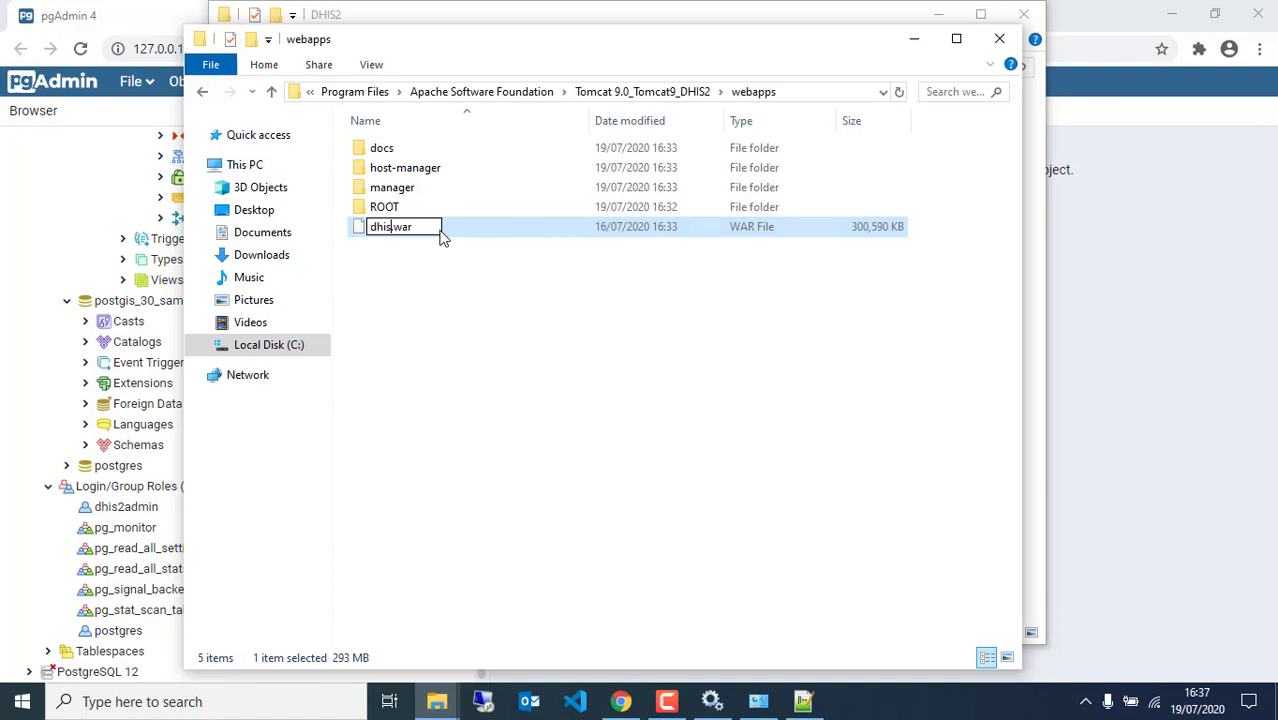
pyautogui.write('2youtube')
pyautogui.click(439, 317)
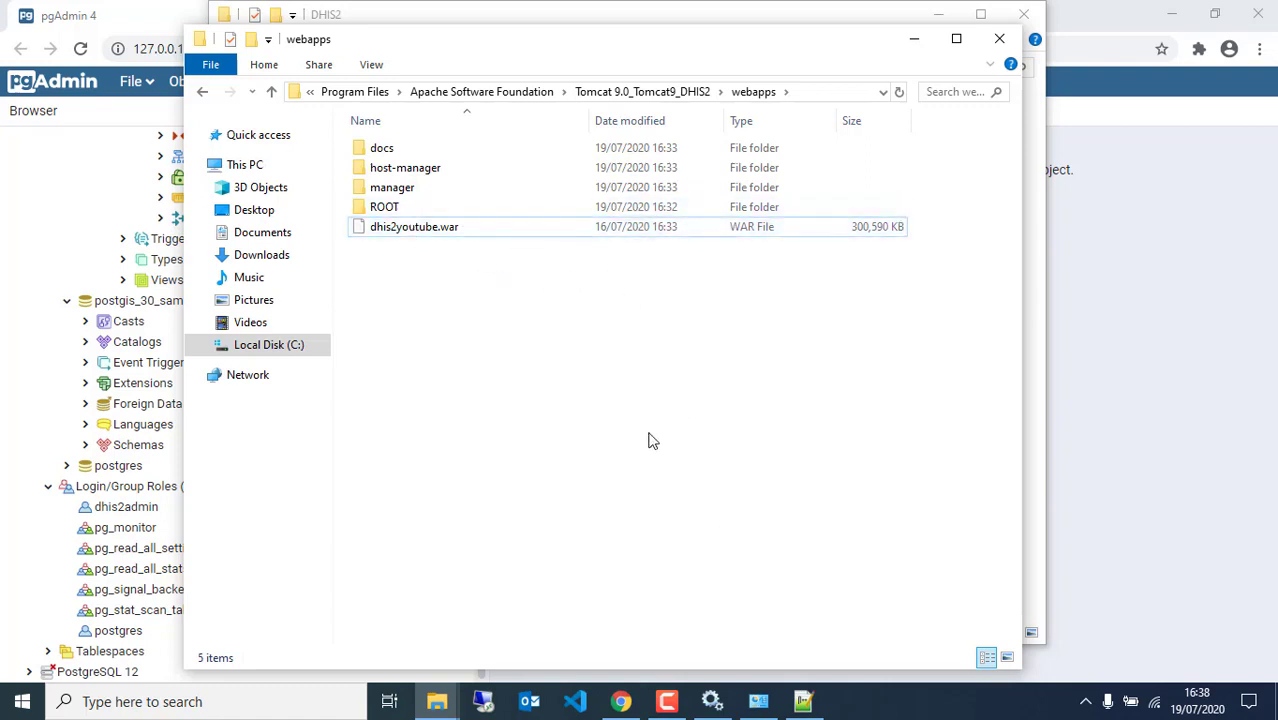
# Open conf\server.xml from the Tomcat 9.0_Tomcat9_DHIS2 folder with Visual Studio Code
pyautogui.click(618, 92)
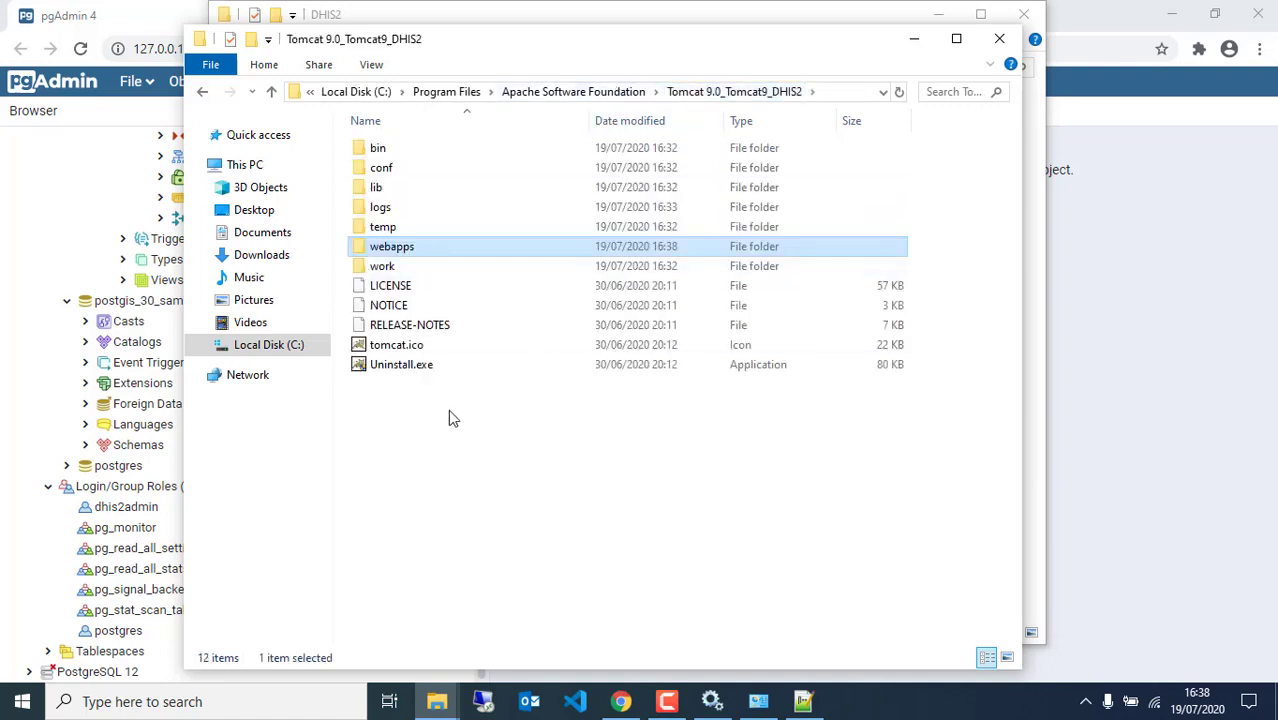
pyautogui.click(413, 175)
pyautogui.doubleClick(413, 175)
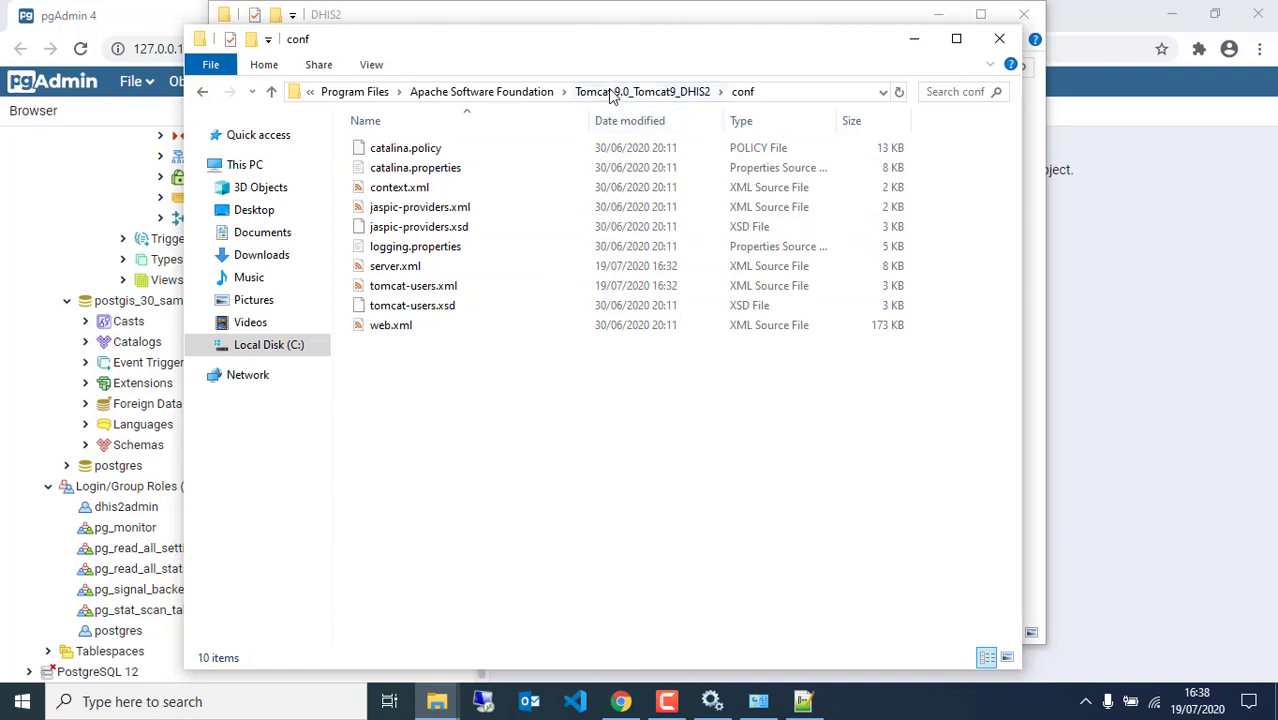
pyautogui.click(405, 270)
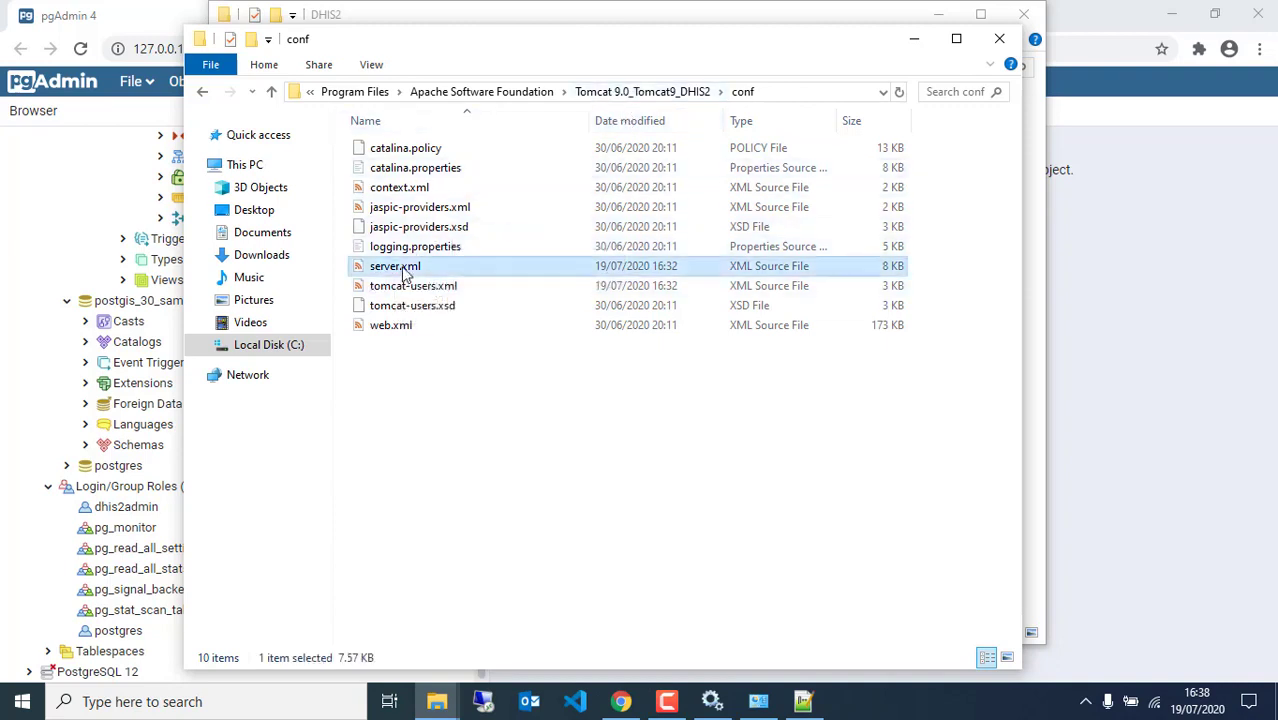
pyautogui.rightClick(464, 272)
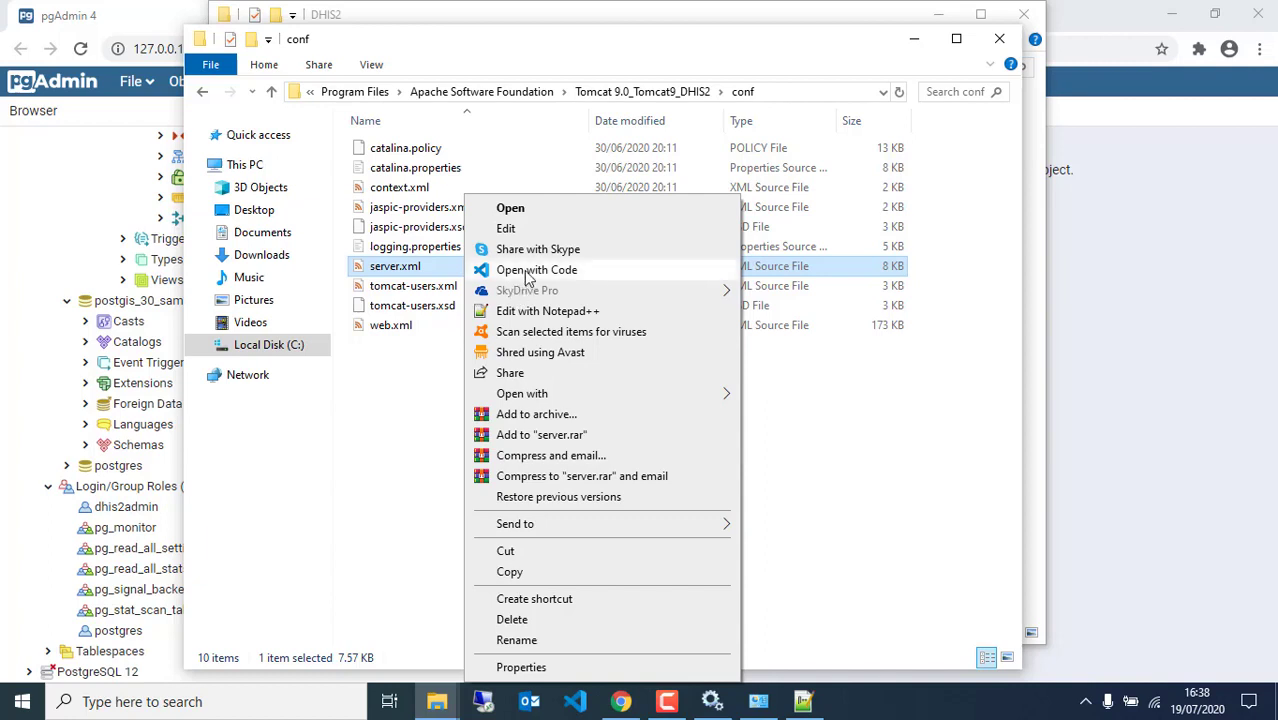
pyautogui.click(528, 272)
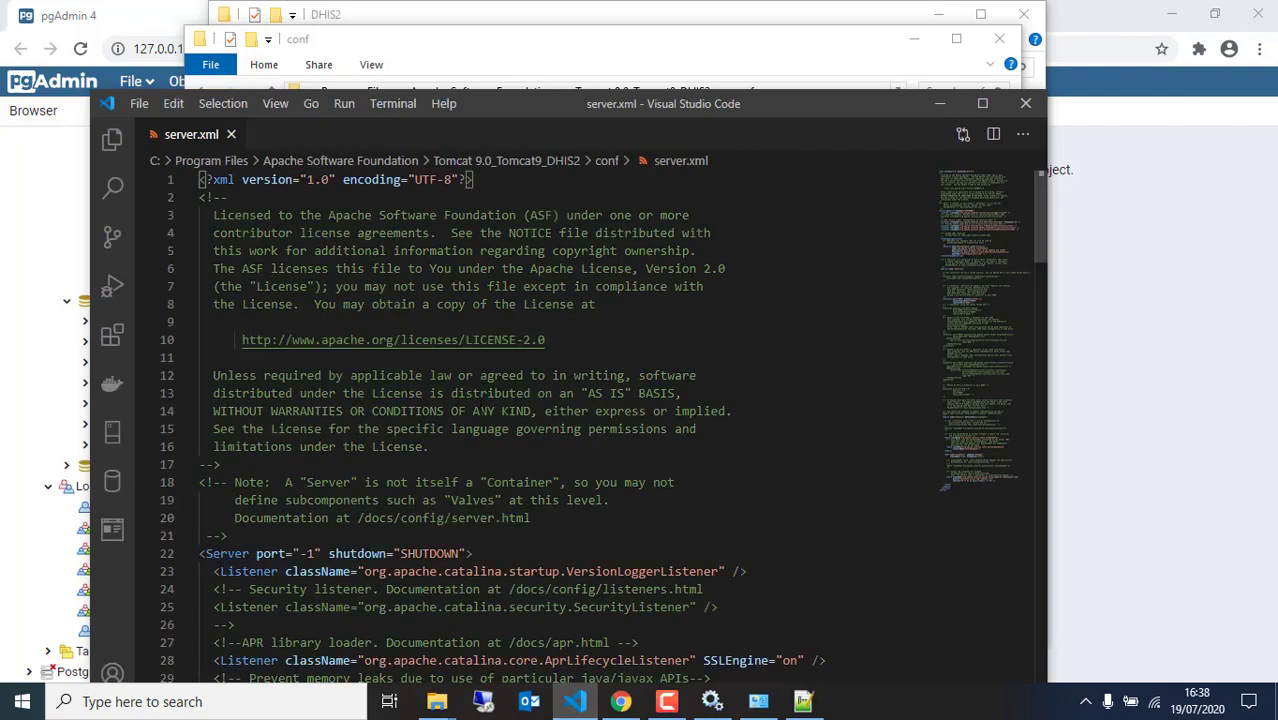
# Insert a new line before the closing /> of the port 8080 Connector on line 71
pyautogui.scroll(-5, 478, 411)
pyautogui.scroll(-10, 456, 496)
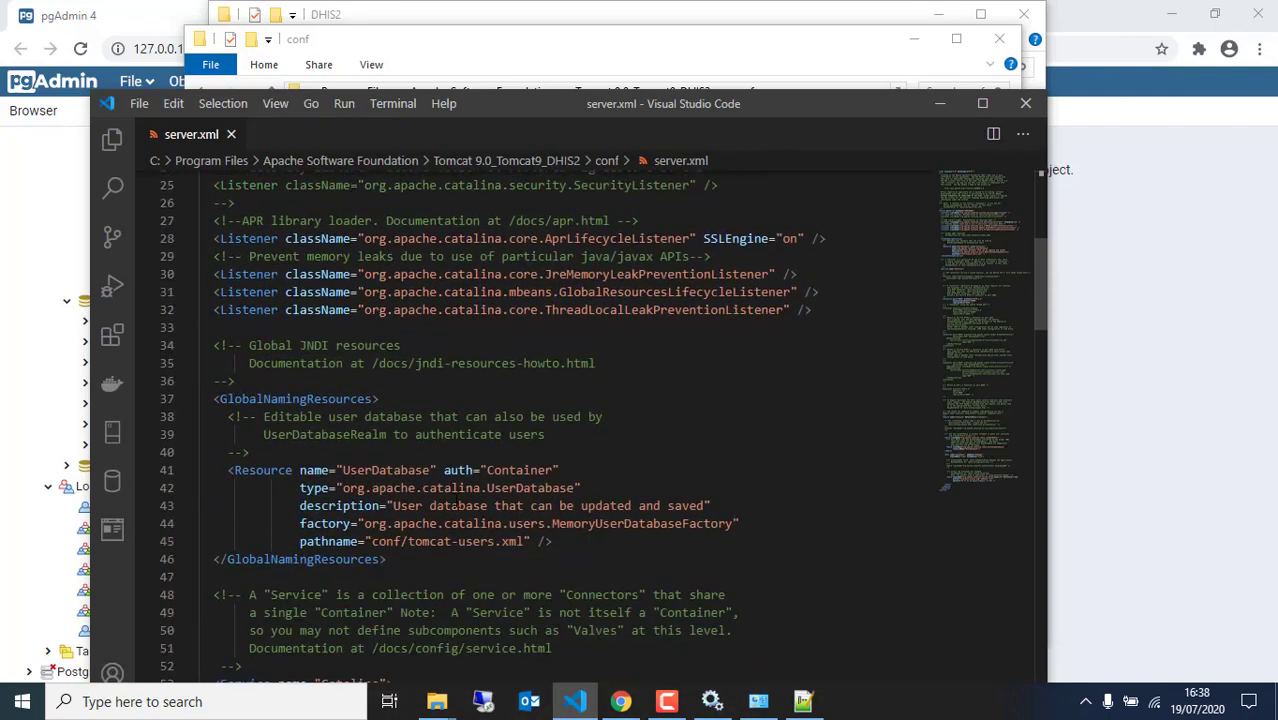
pyautogui.scroll(-3, 438, 515)
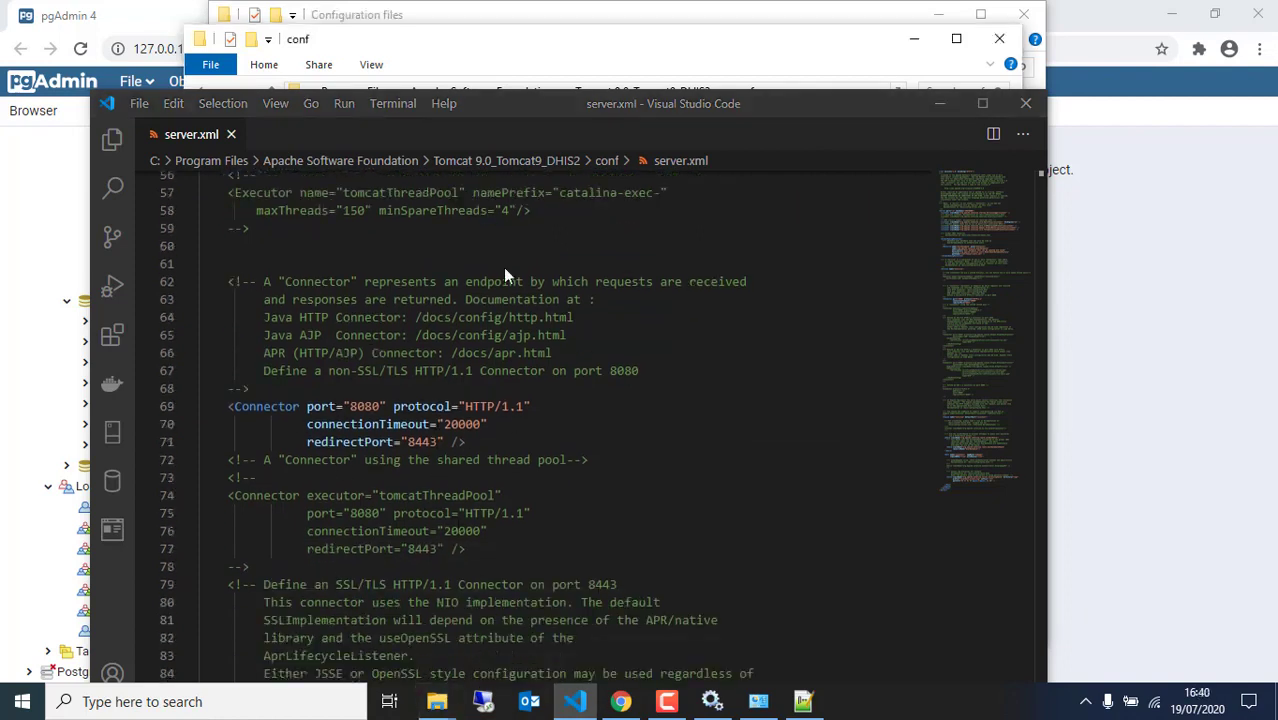
pyautogui.scroll(-2, 466, 348)
pyautogui.scroll(1, 466, 348)
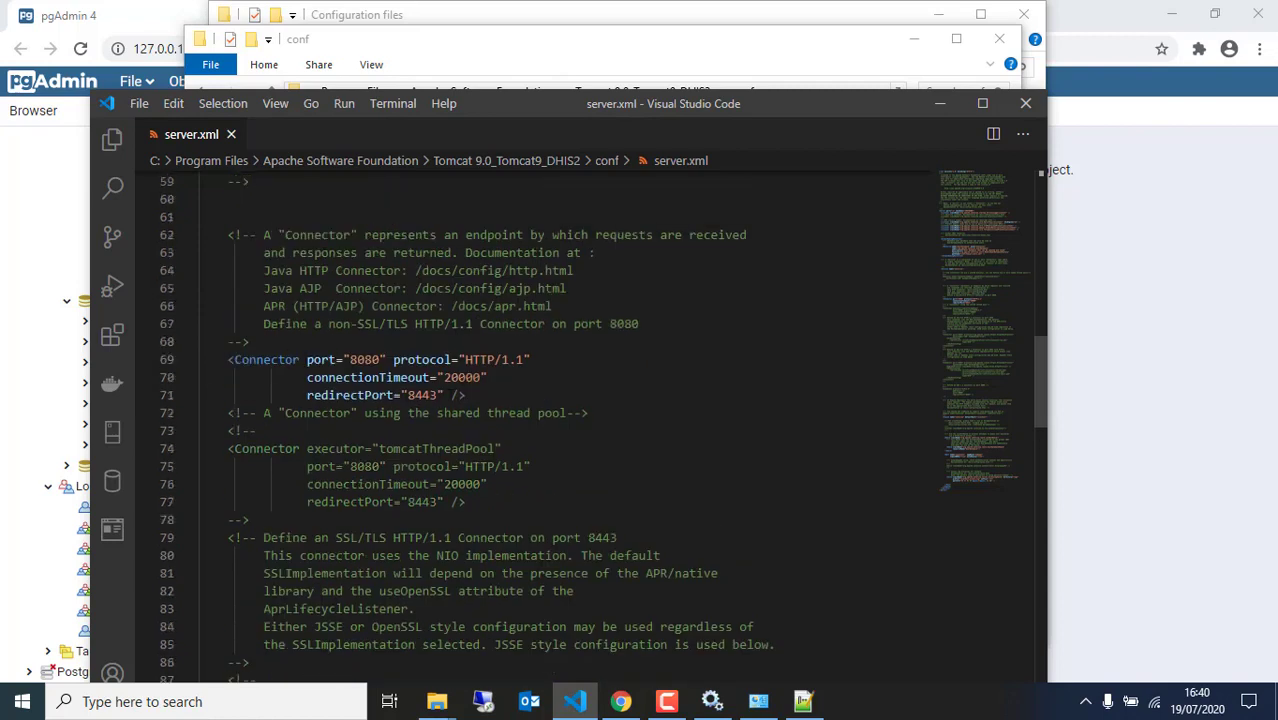
pyautogui.click(446, 395)
pyautogui.press('Return')
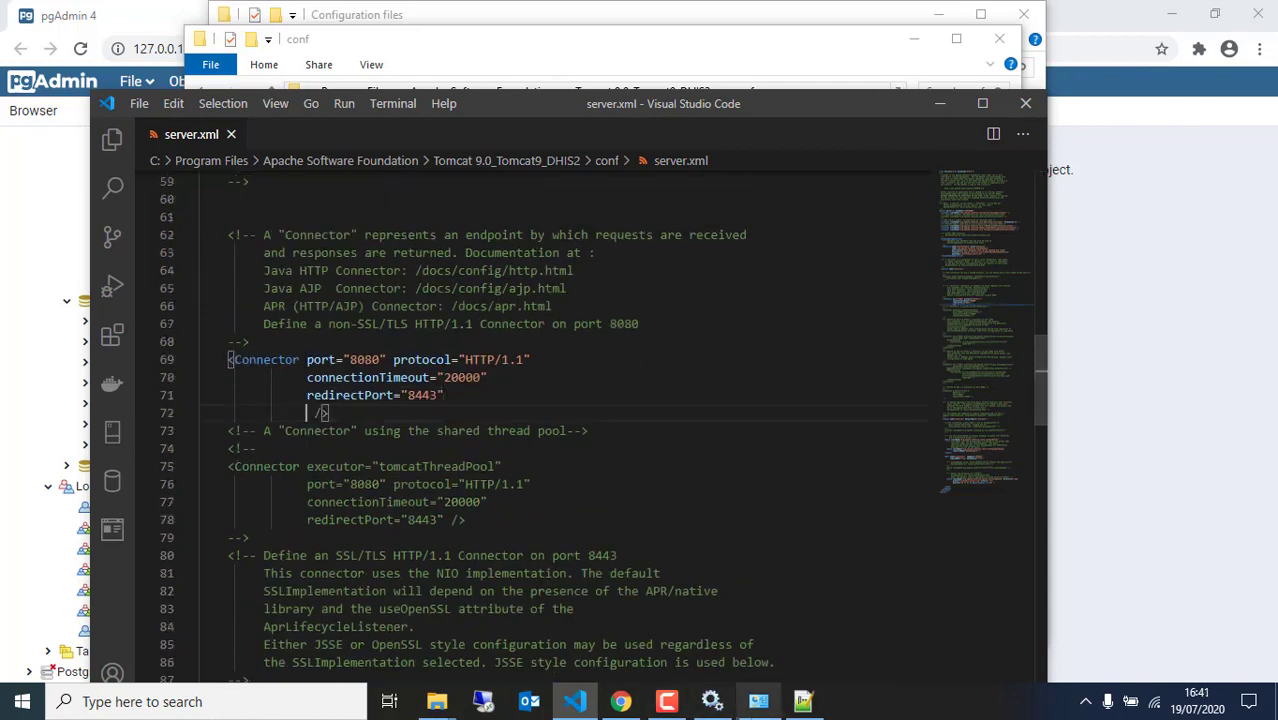
# Copy relaxedQueryChars="[]" from the Postgres Performance Tunning notes and paste it into the Connector
pyautogui.moveTo(440, 712)
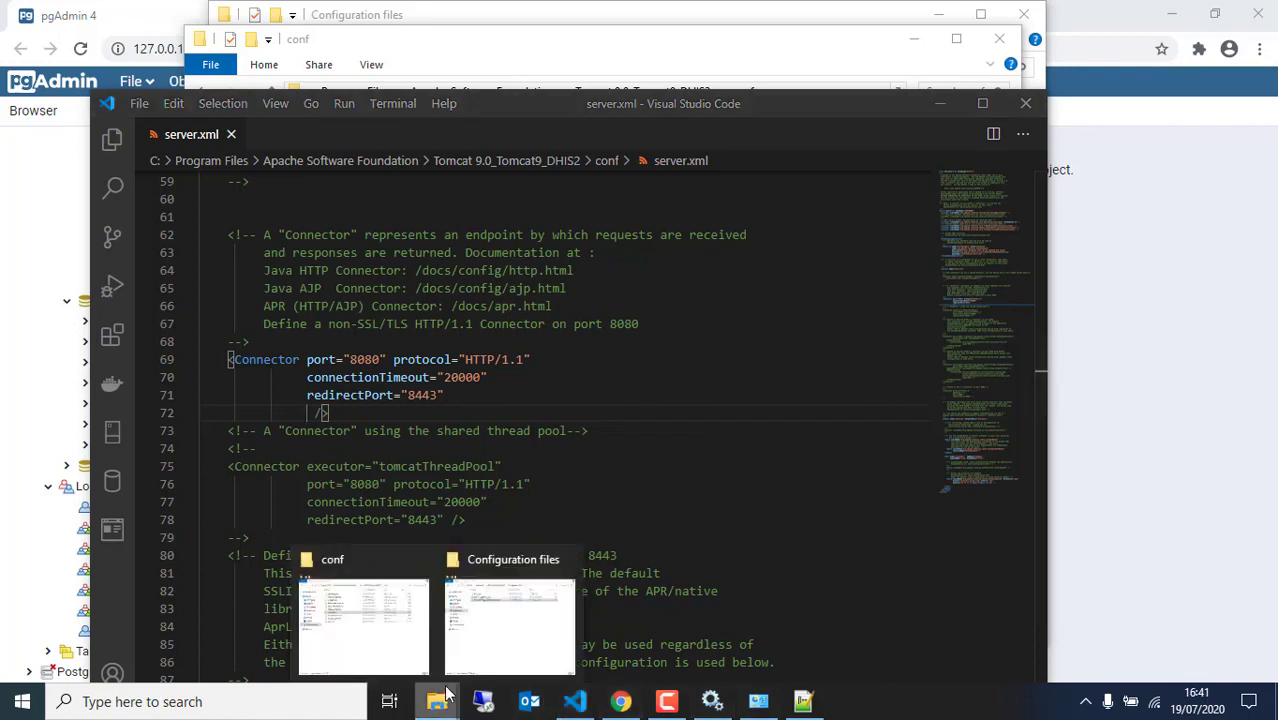
pyautogui.click(505, 633)
pyautogui.doubleClick(461, 166)
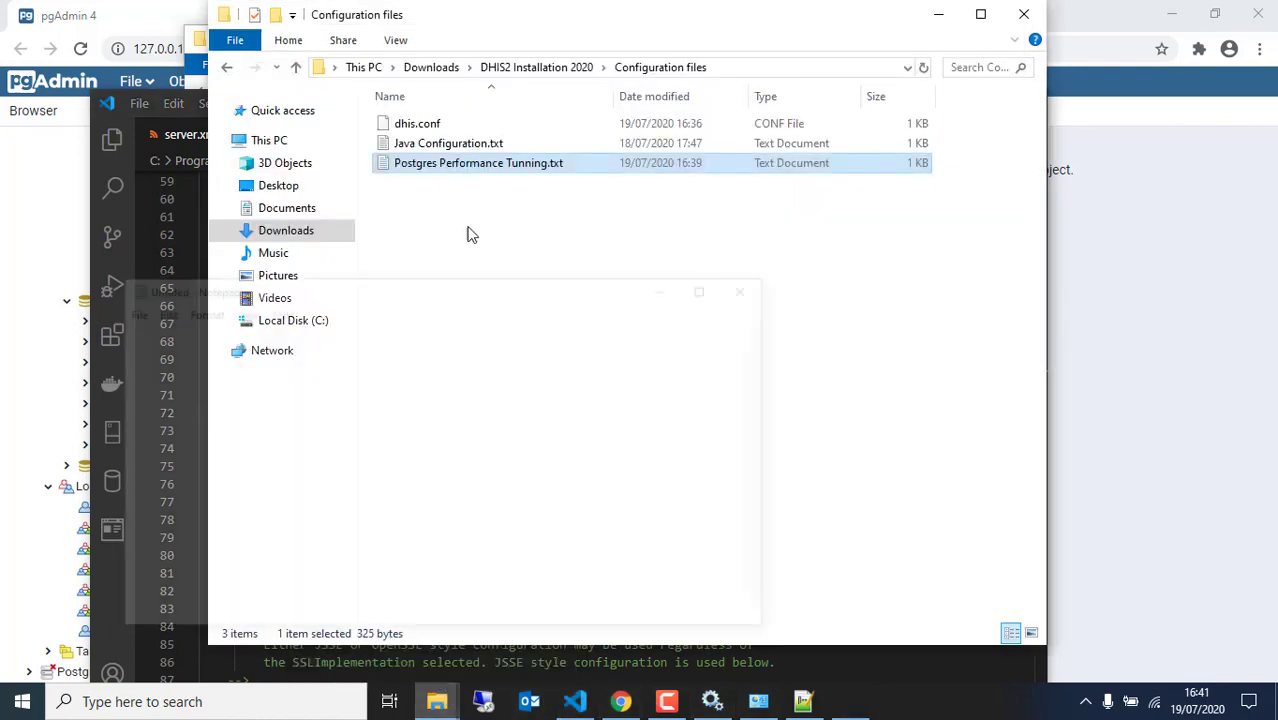
pyautogui.moveTo(298, 567); pyautogui.dragTo(115, 547)
pyautogui.hotkey('ctrl', 'c')
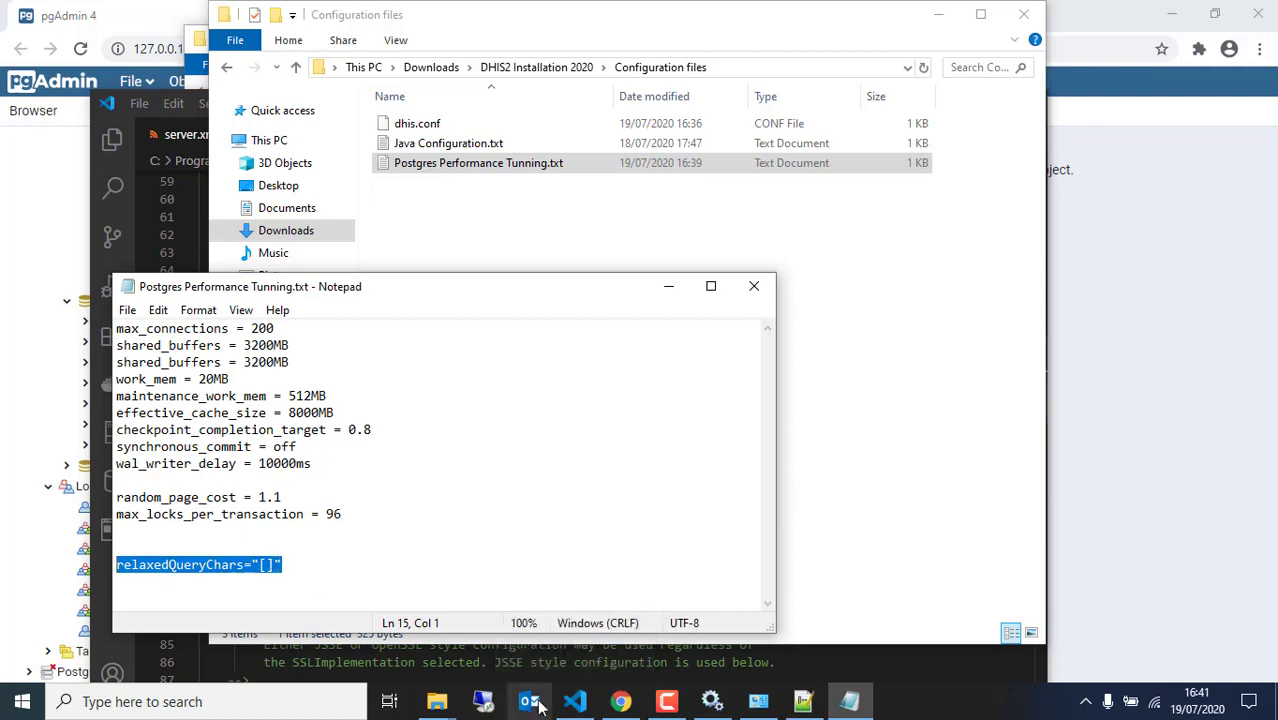
pyautogui.click(575, 701)
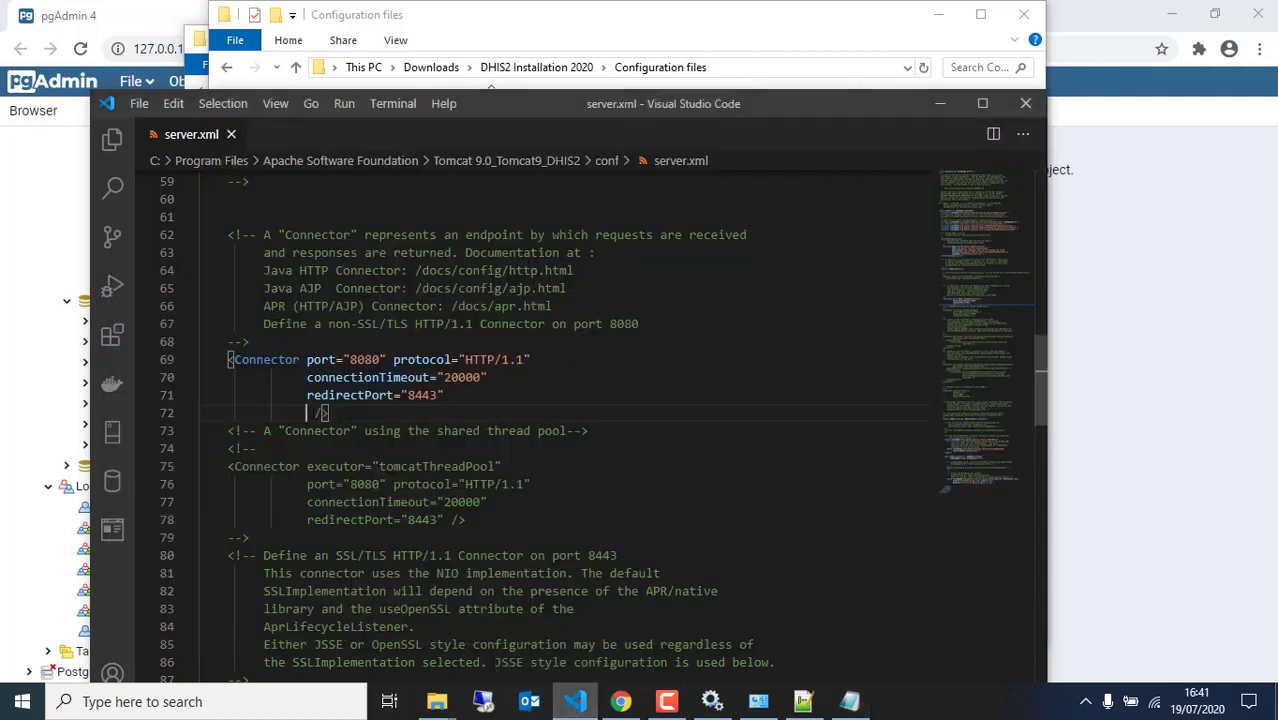
pyautogui.hotkey('ctrl', 'v')
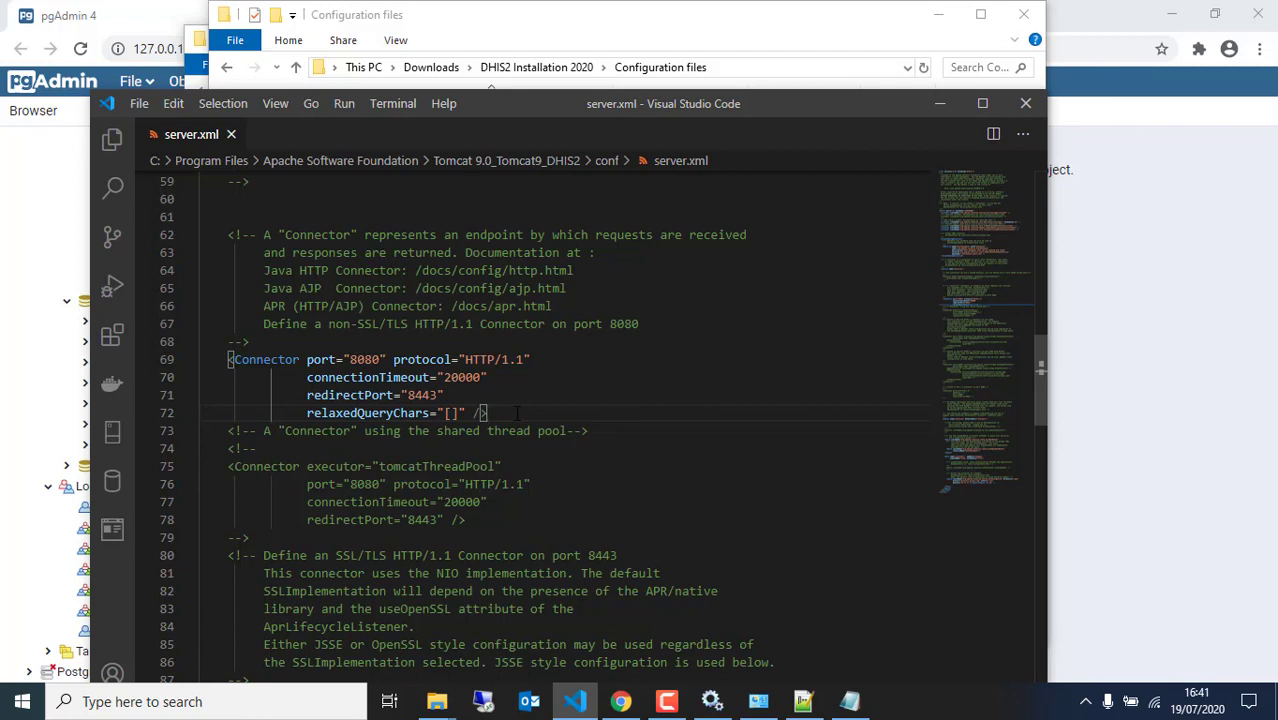
# Save server.xml, close Visual Studio Code, and minimize the Postgres tuning notes
pyautogui.click(140, 104)
pyautogui.click(184, 351)
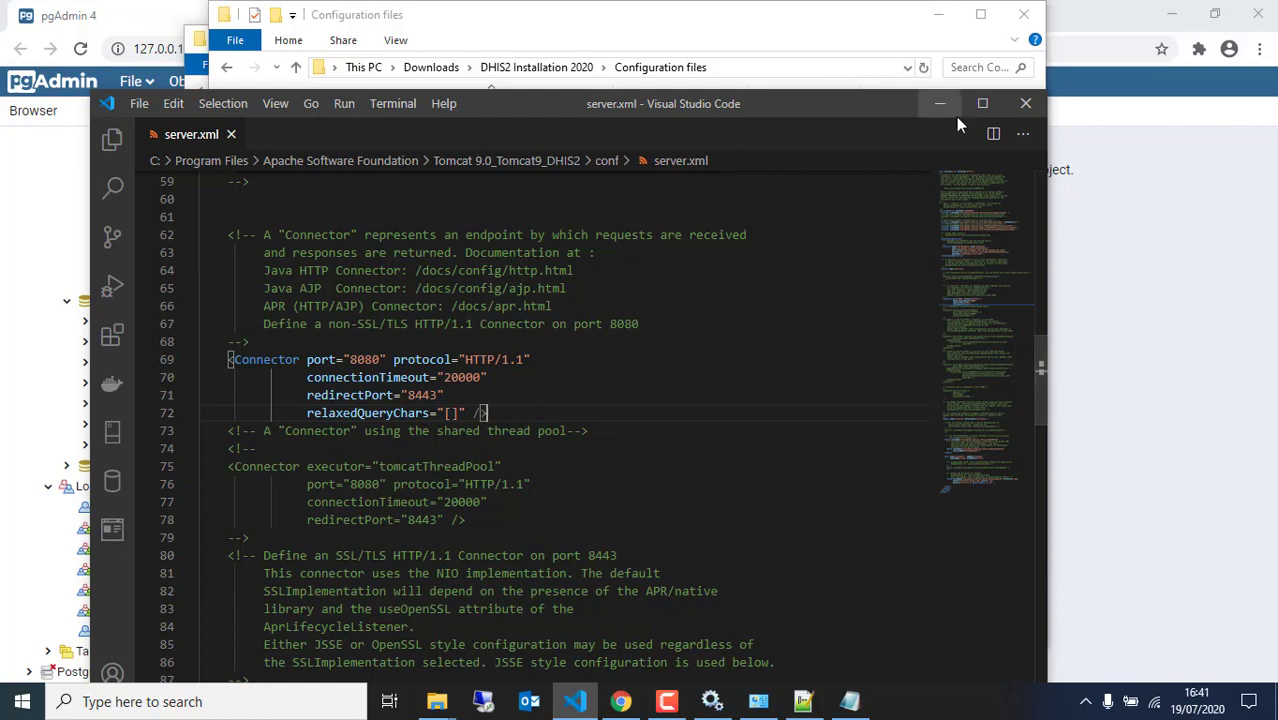
pyautogui.click(1025, 103)
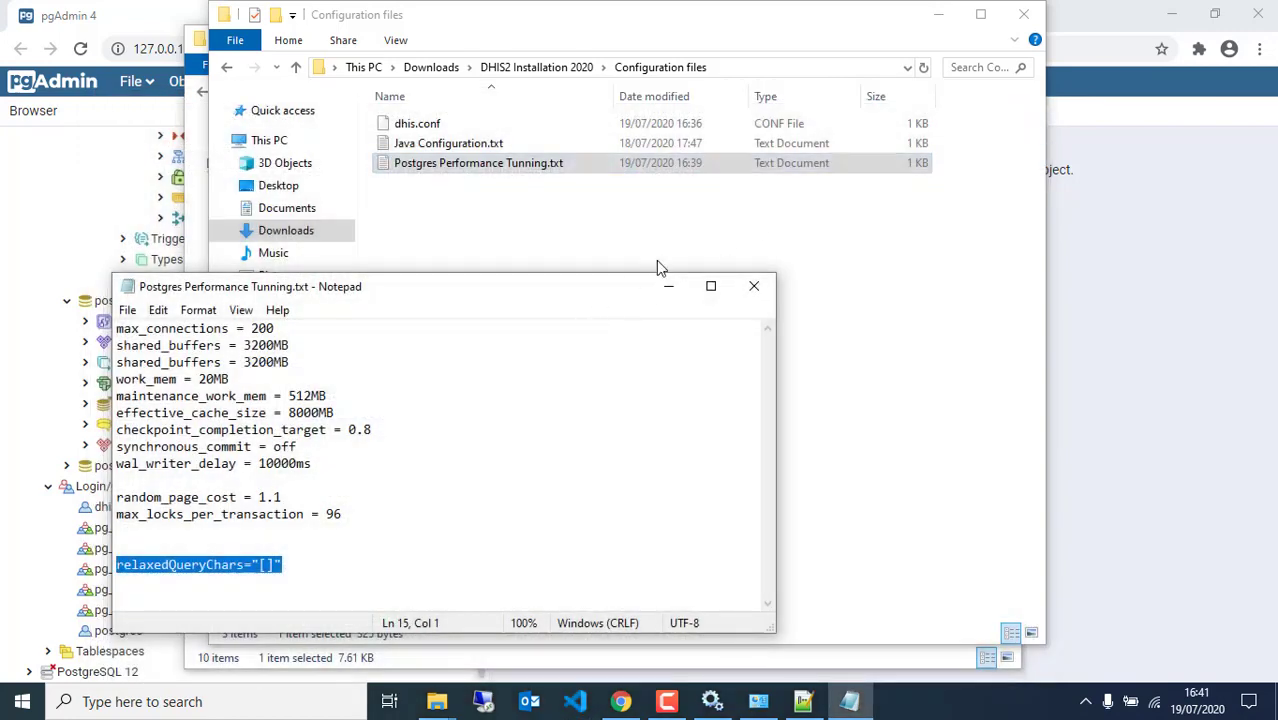
pyautogui.click(668, 286)
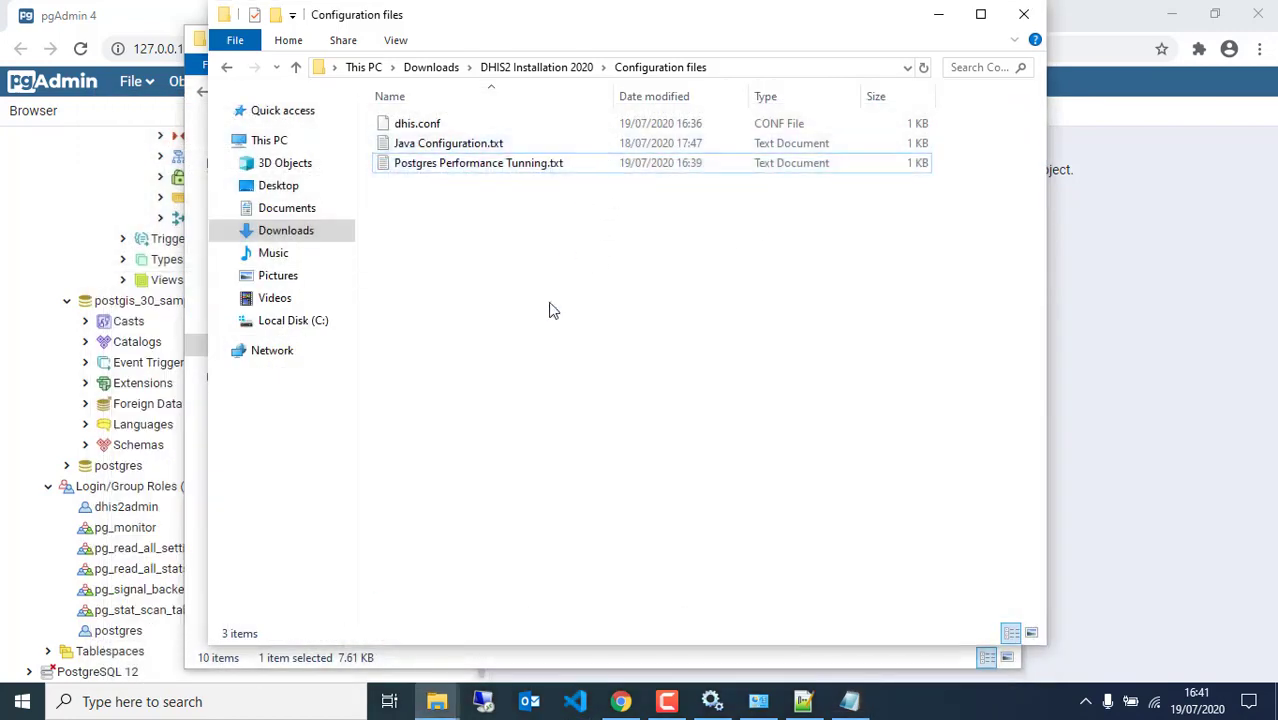
# Go to the Tomcat 9.0_Tomcat9_DHIS2 bin folder and select Tomcat9_DHIS2.exe
pyautogui.click(437, 701)
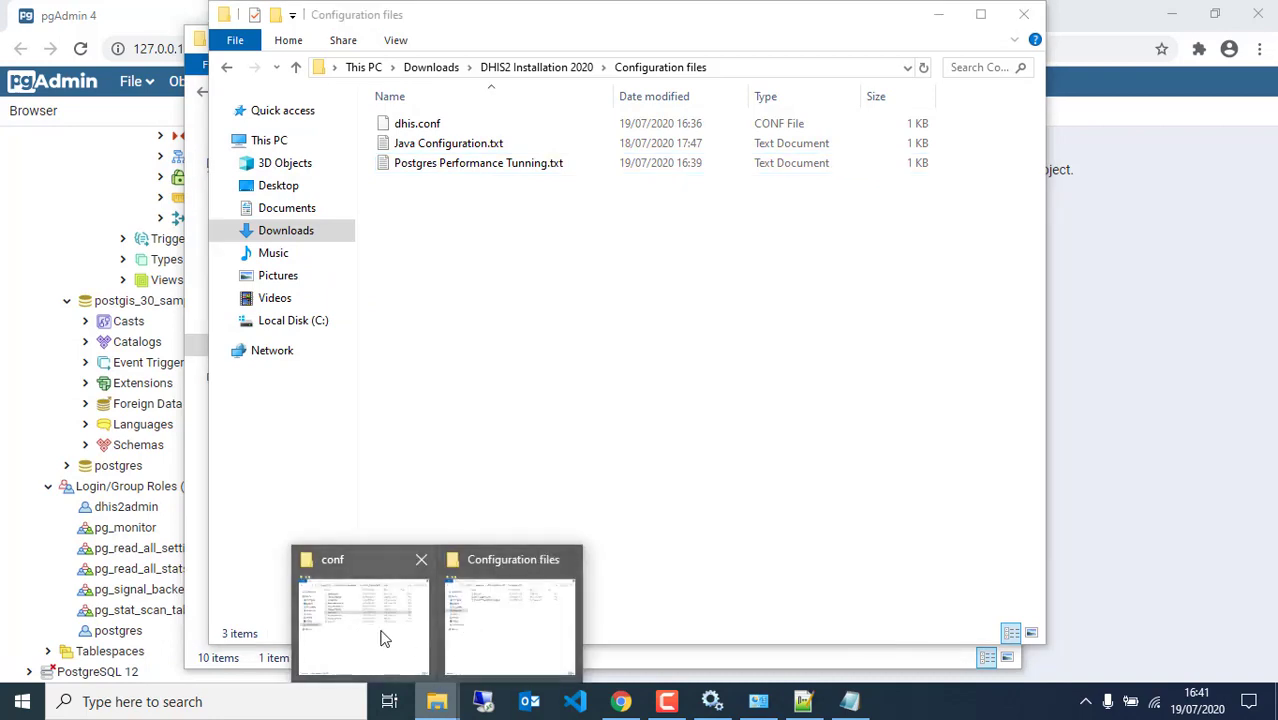
pyautogui.click(383, 638)
pyautogui.click(612, 95)
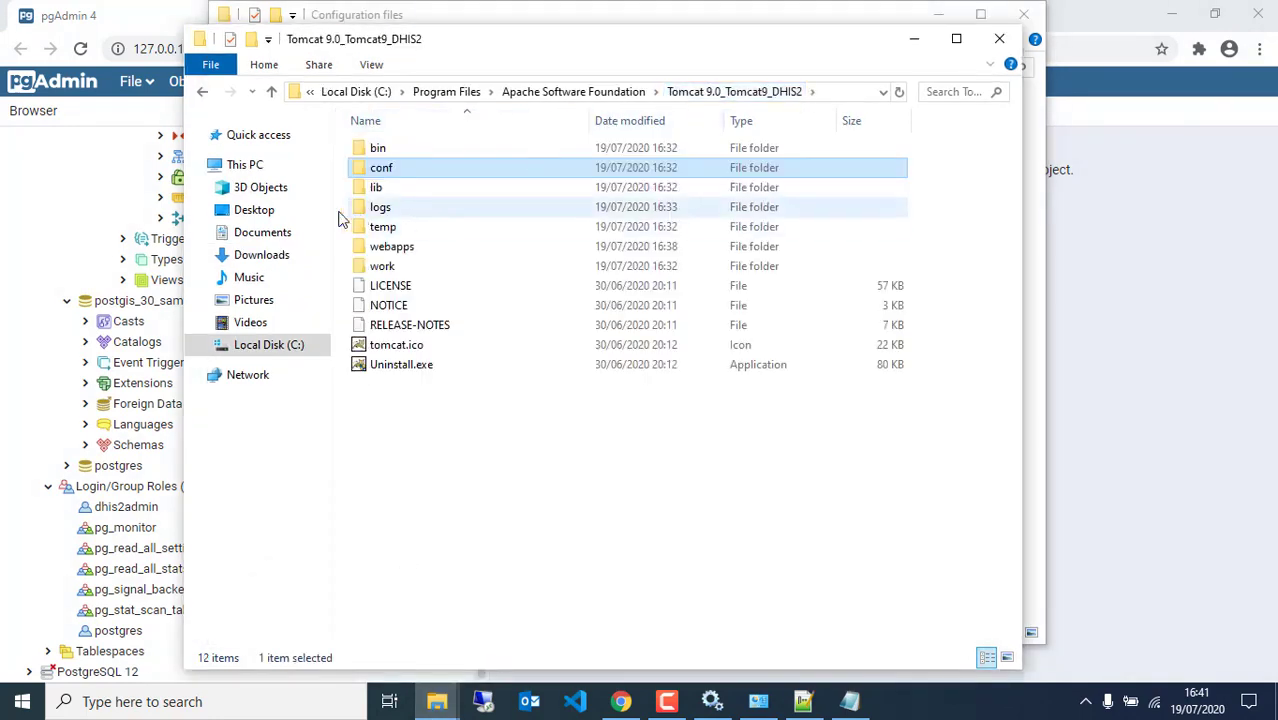
pyautogui.doubleClick(422, 150)
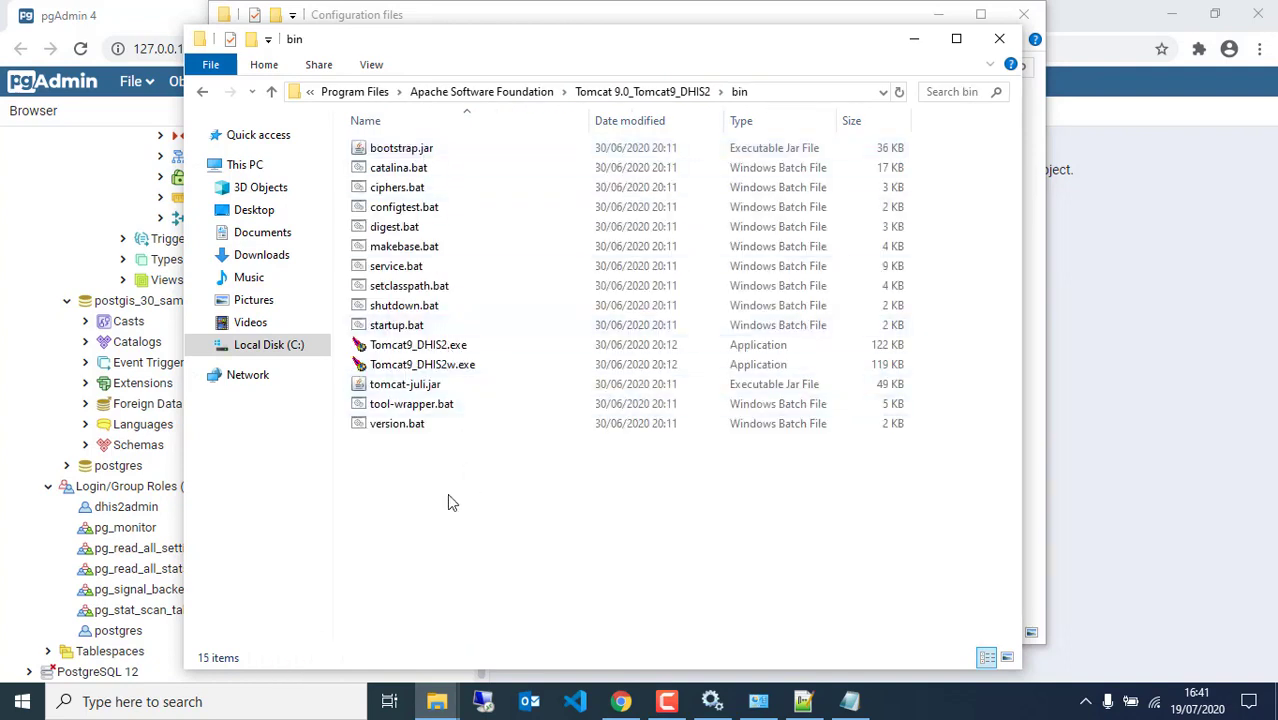
pyautogui.click(477, 350)
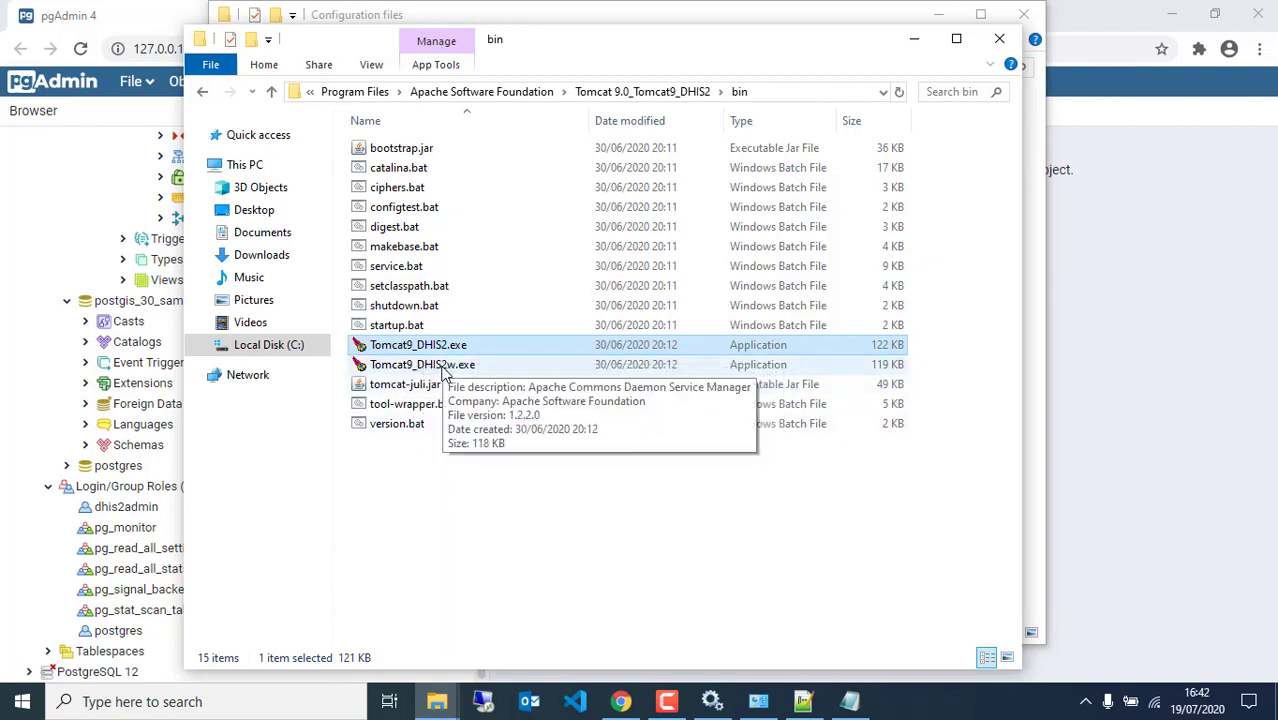
# Run Tomcat9_DHIS2.exe as administrator until dhis2youtube.war deploys and the server starts, then close the console
pyautogui.rightClick(508, 344)
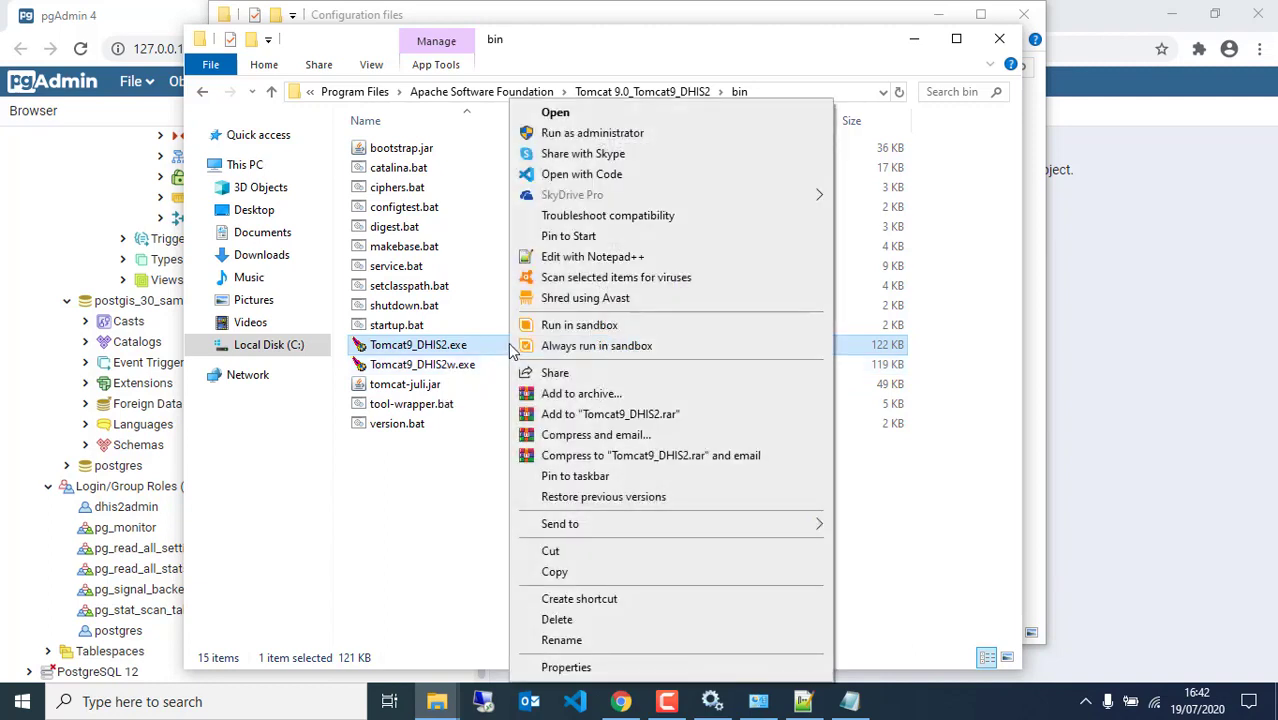
pyautogui.click(569, 139)
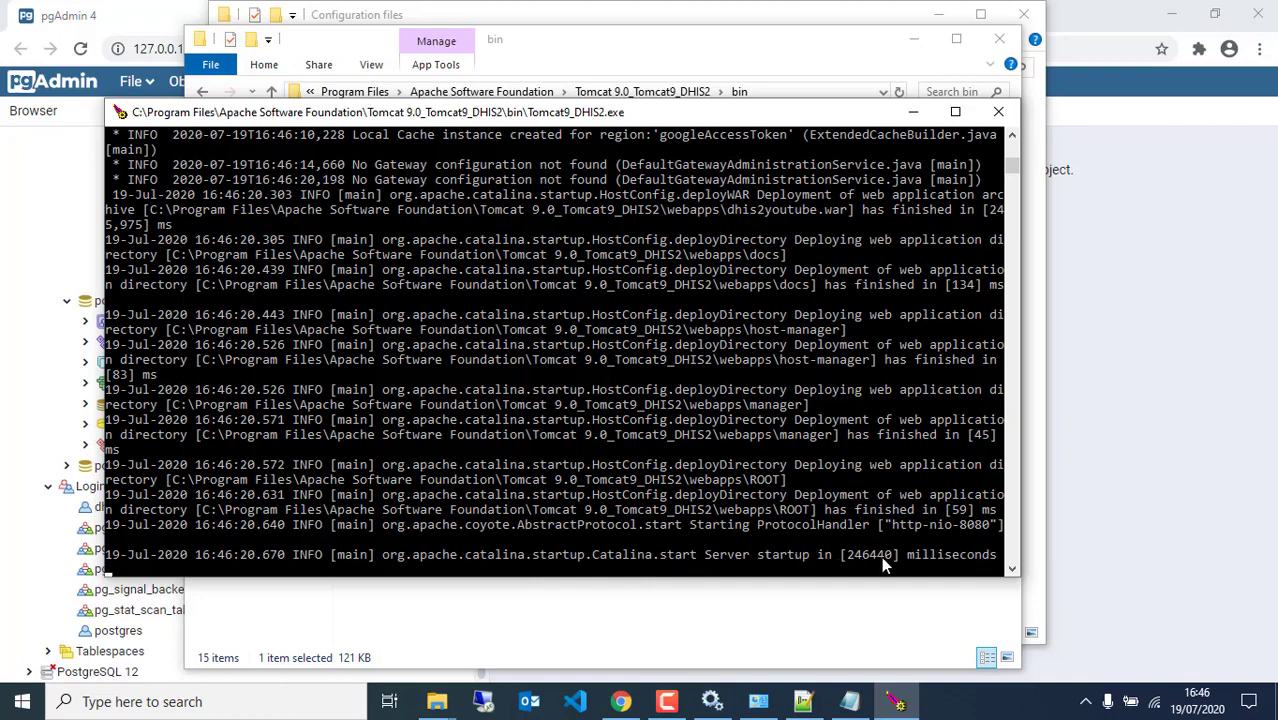
pyautogui.scroll(-2, 884, 422)
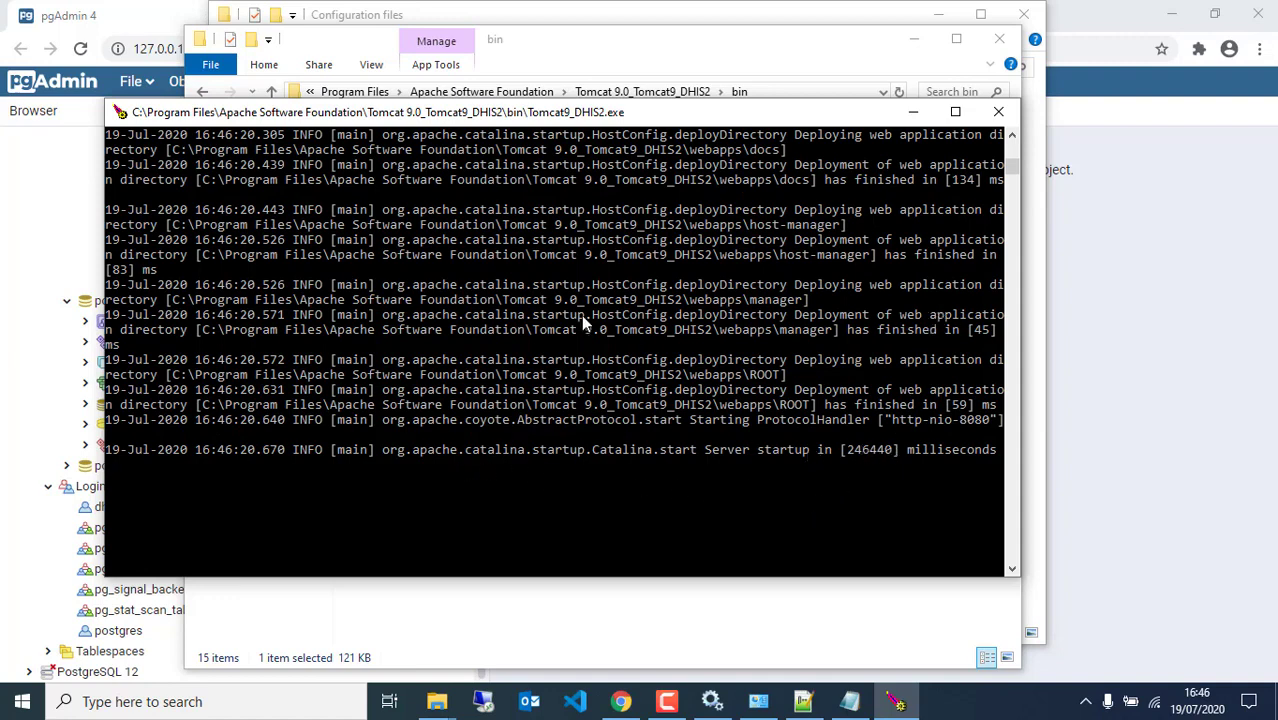
pyautogui.click(1000, 115)
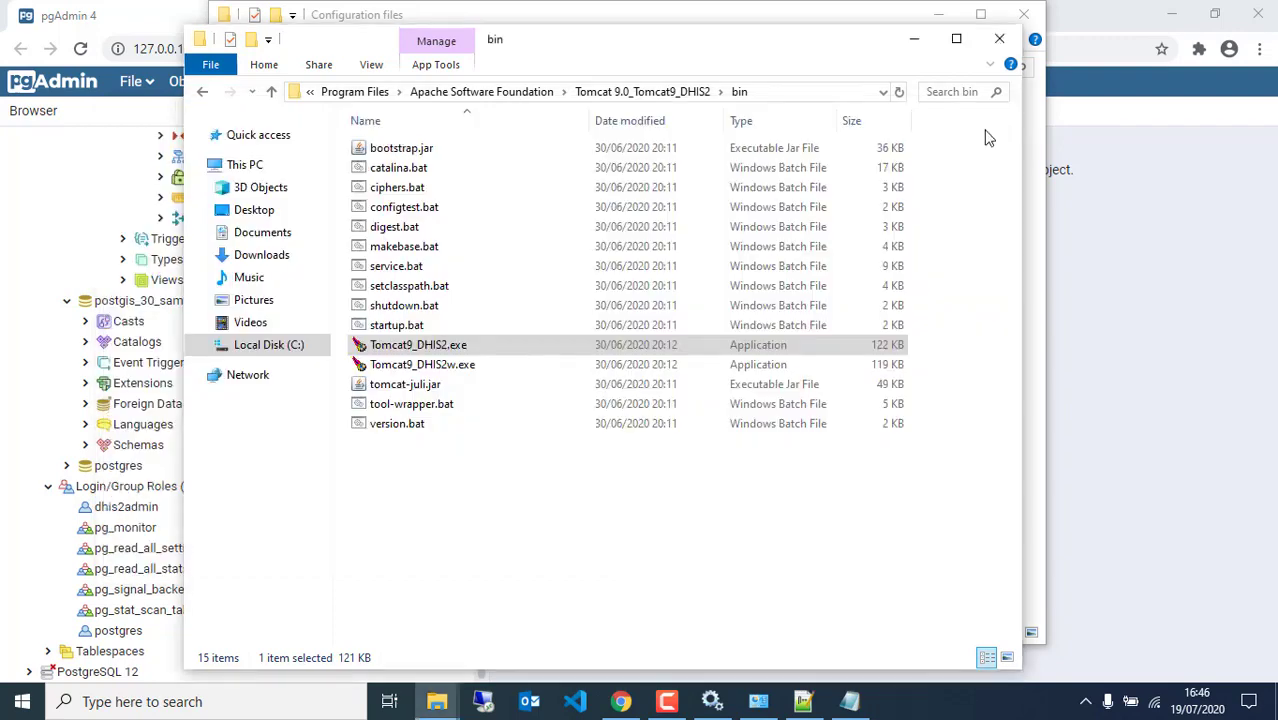
# Run Tomcat9_DHIS2w.exe as administrator, keeping the service startup type Manual
pyautogui.click(422, 365)
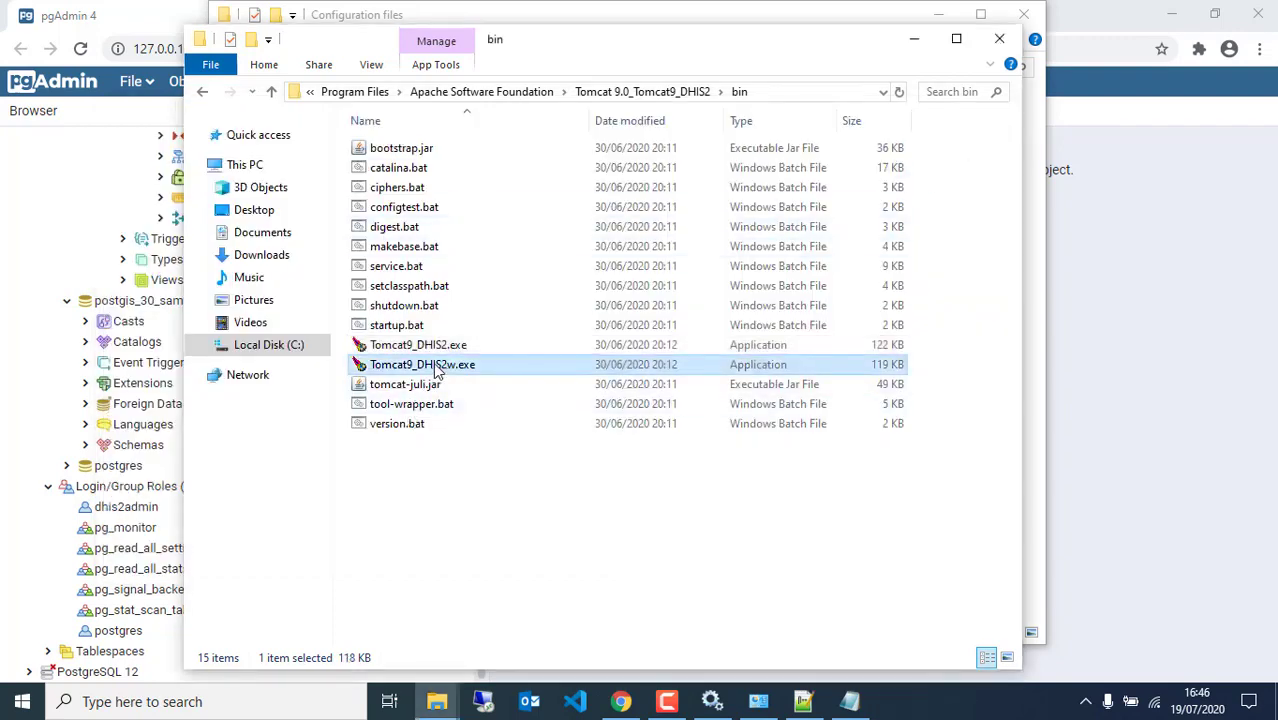
pyautogui.rightClick(422, 368)
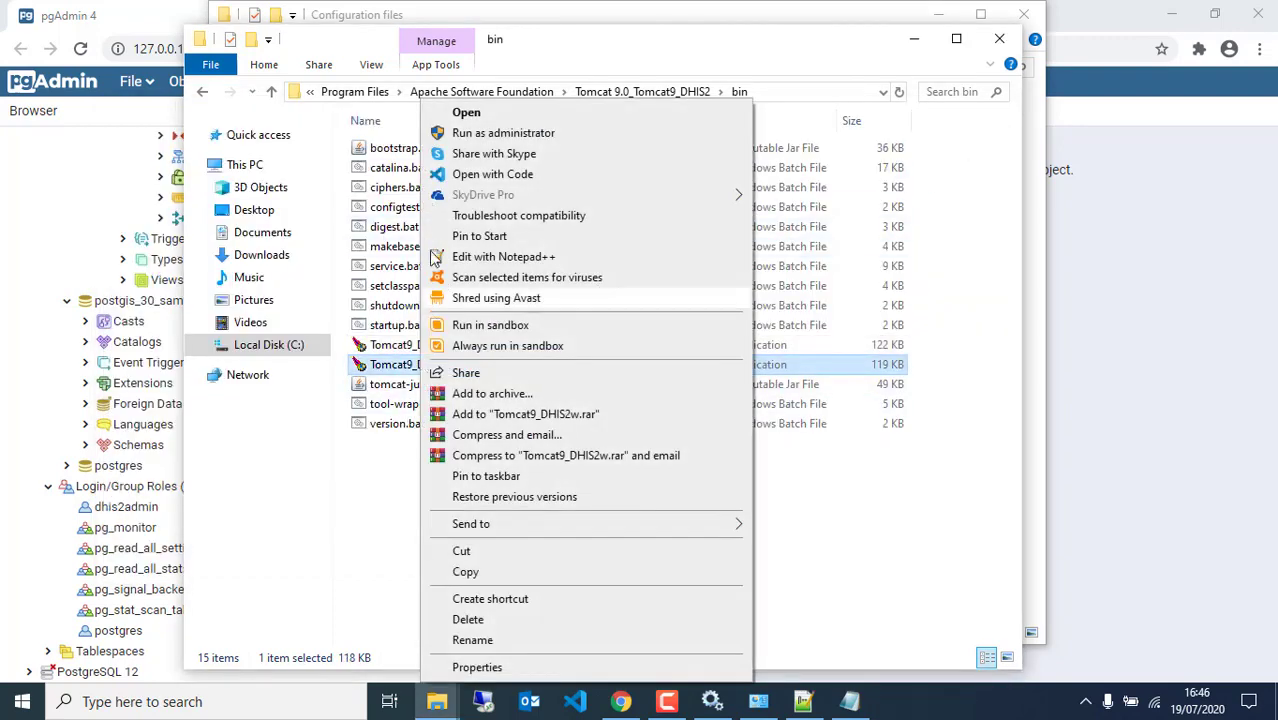
pyautogui.click(463, 136)
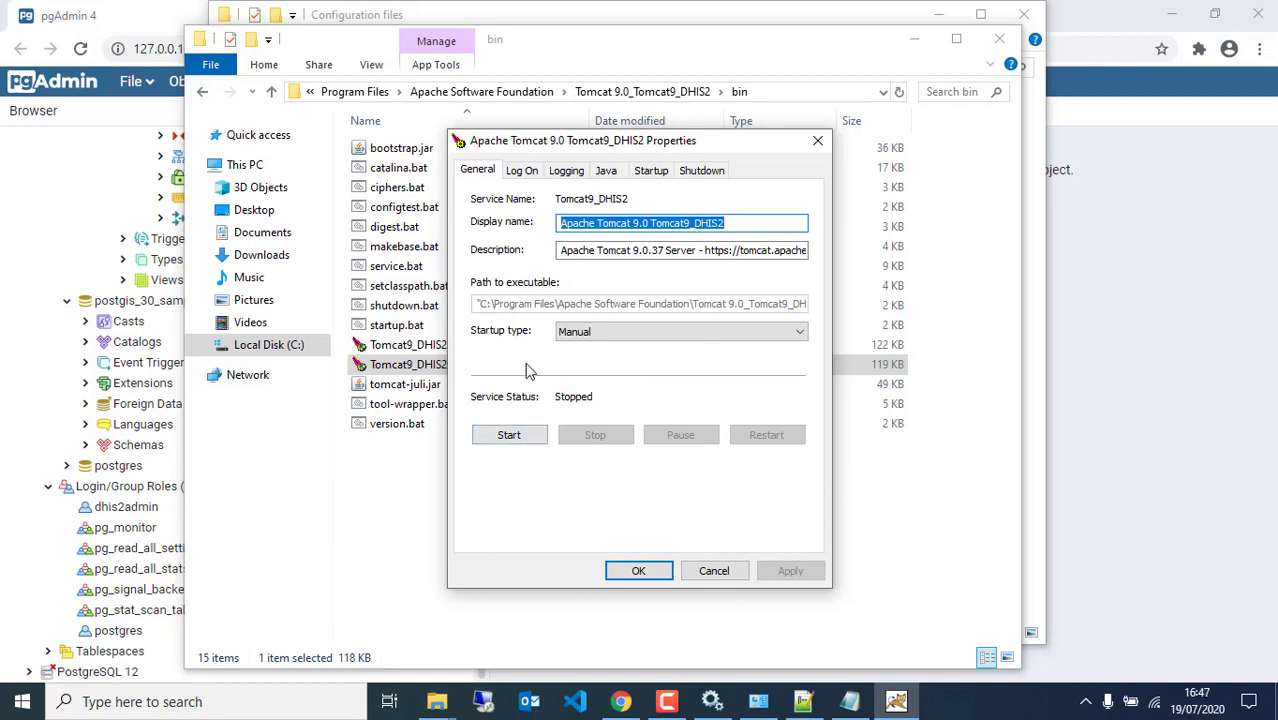
pyautogui.click(566, 334)
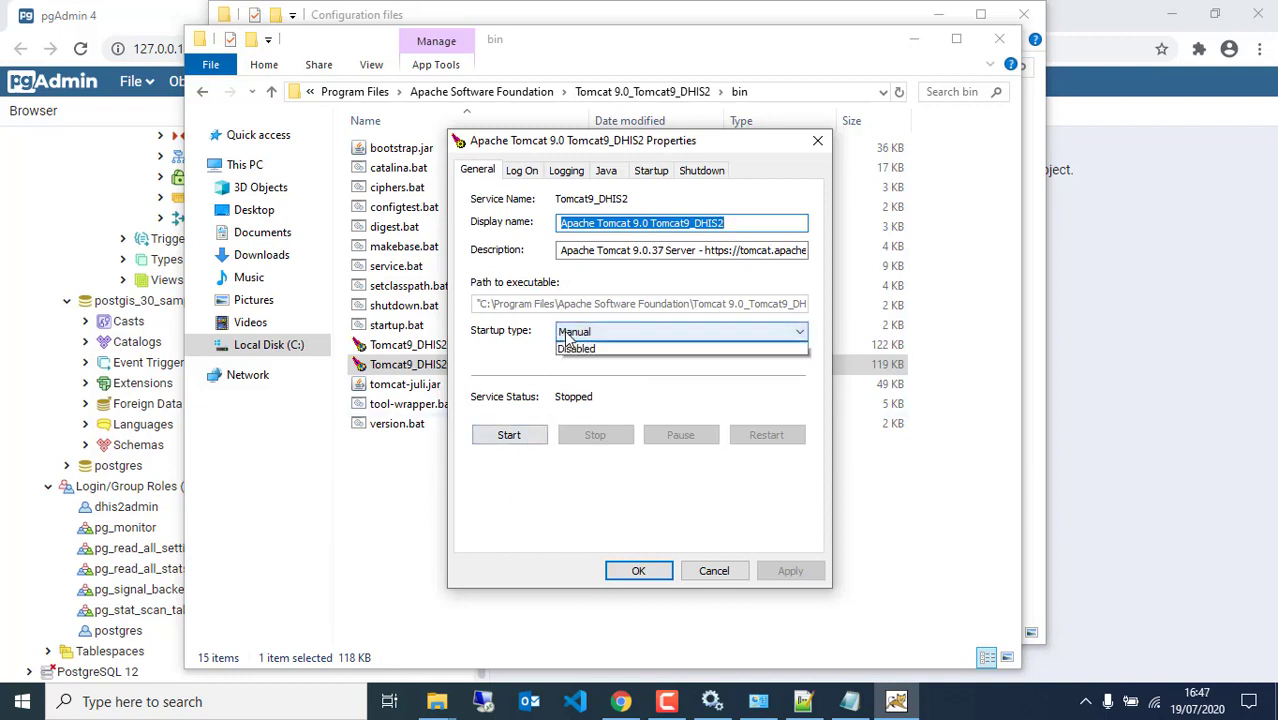
pyautogui.click(508, 360)
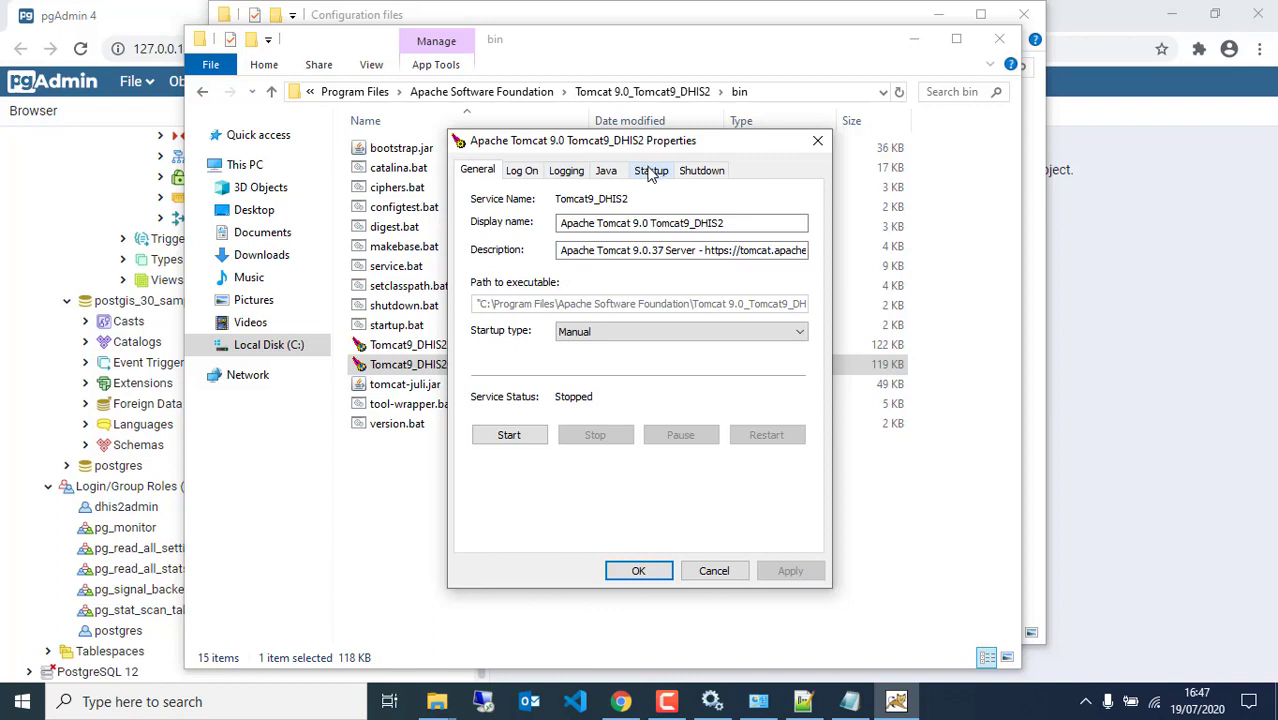
# Set the Java maximum memory pool to 512 MB and apply it
pyautogui.click(608, 176)
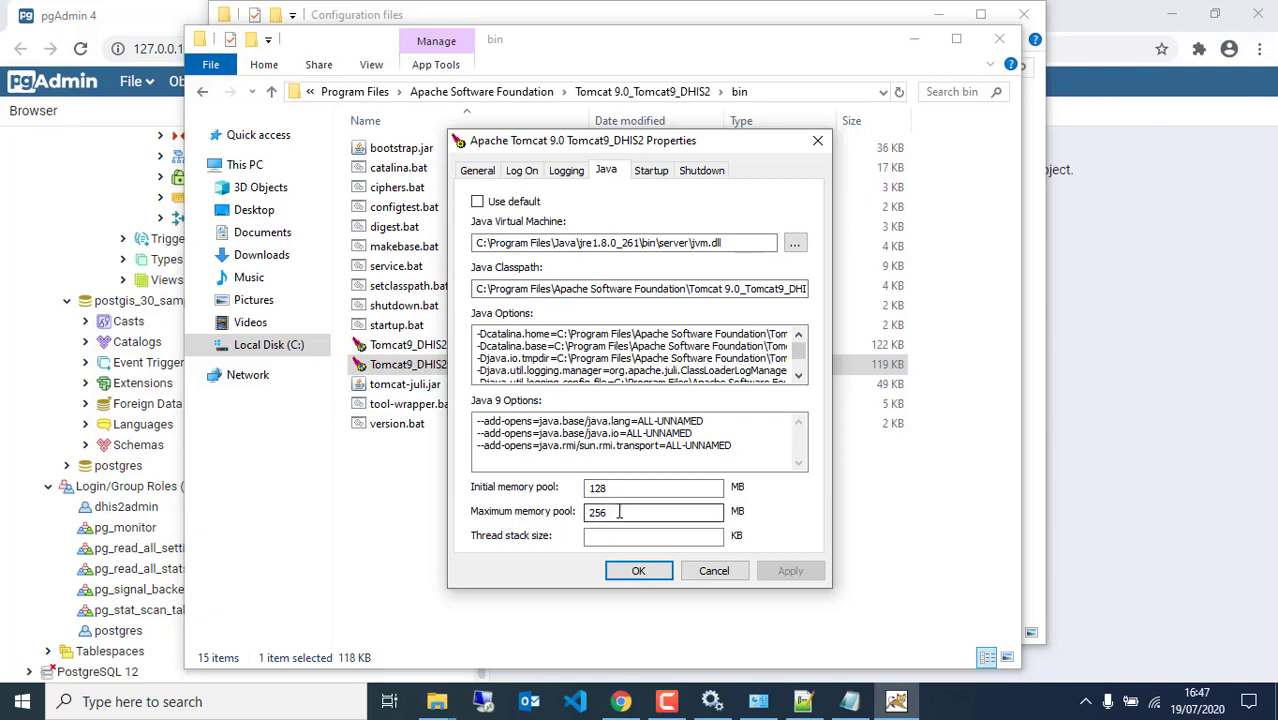
pyautogui.moveTo(615, 513); pyautogui.dragTo(533, 515)
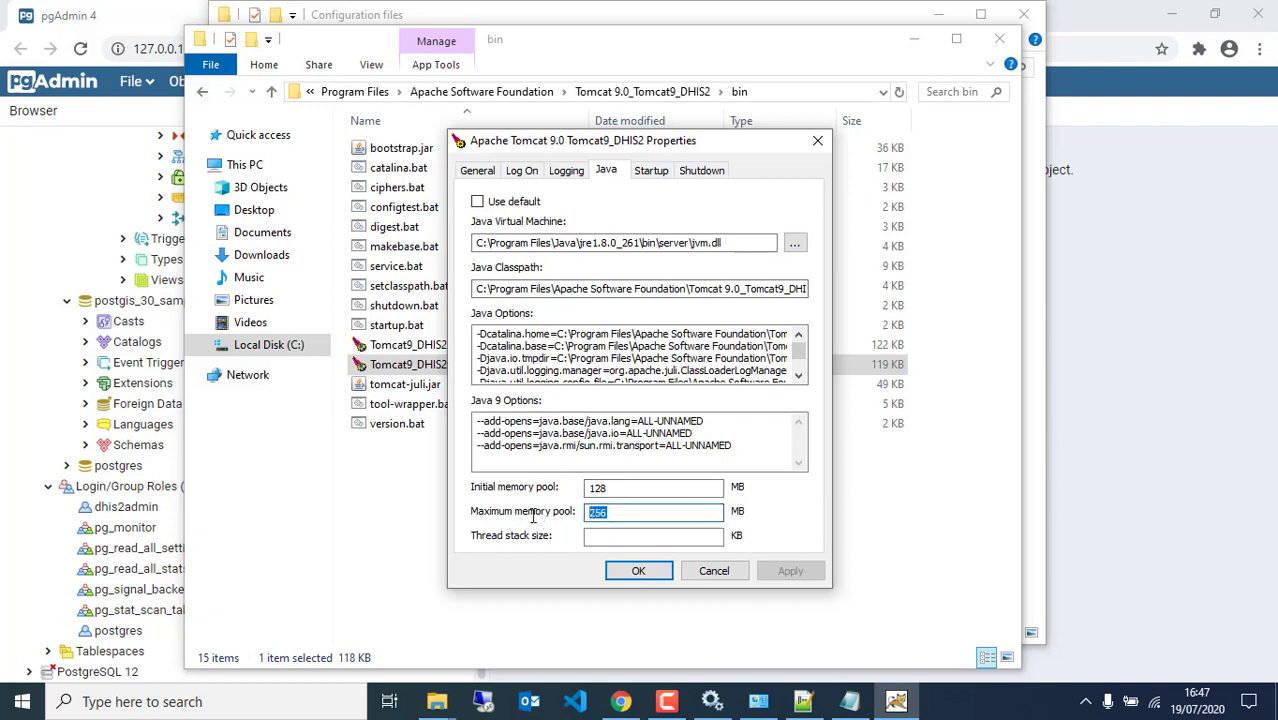
pyautogui.write('512')
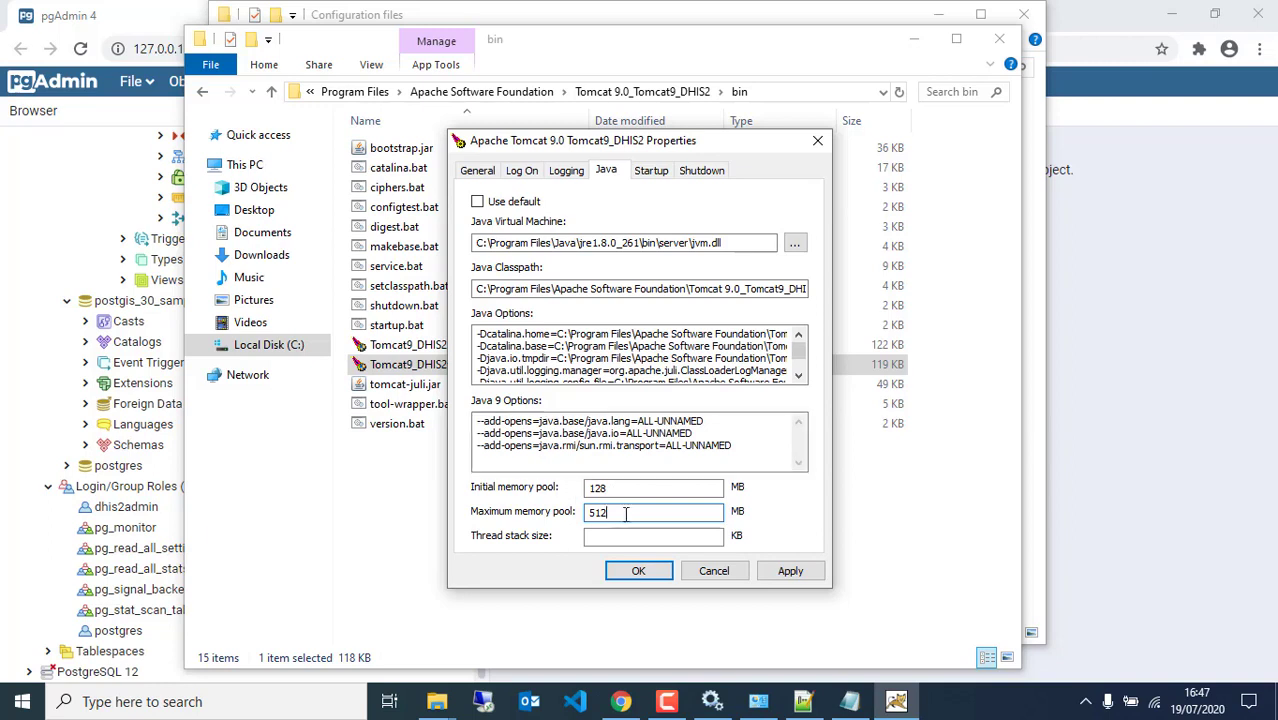
pyautogui.click(790, 572)
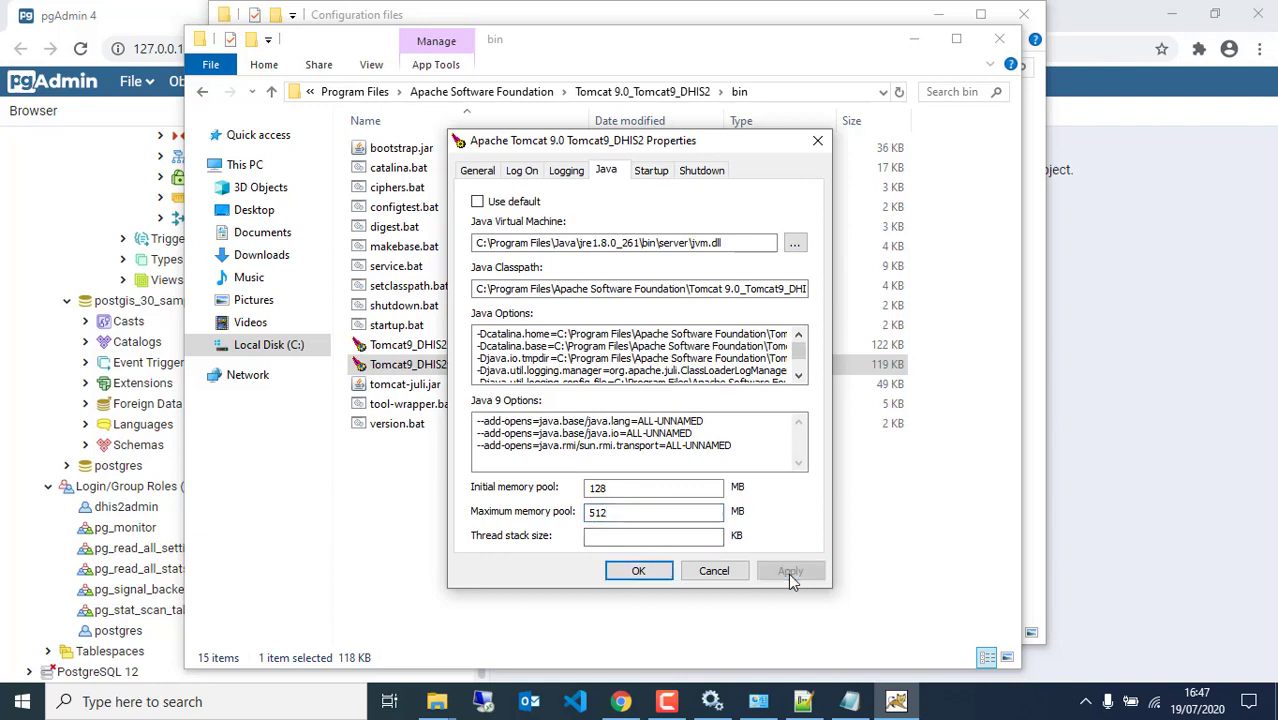
# Start the Tomcat9_DHIS2 service, close the properties with OK, and return to pgAdmin
pyautogui.click(475, 172)
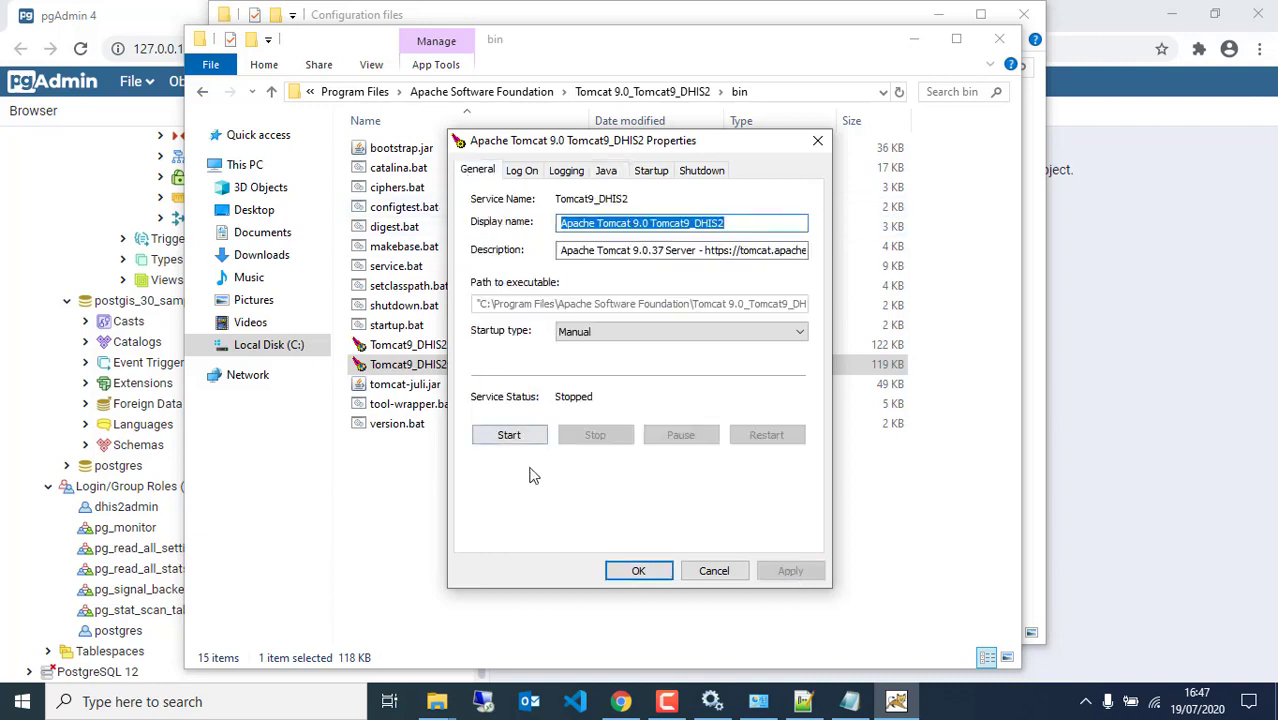
pyautogui.click(508, 436)
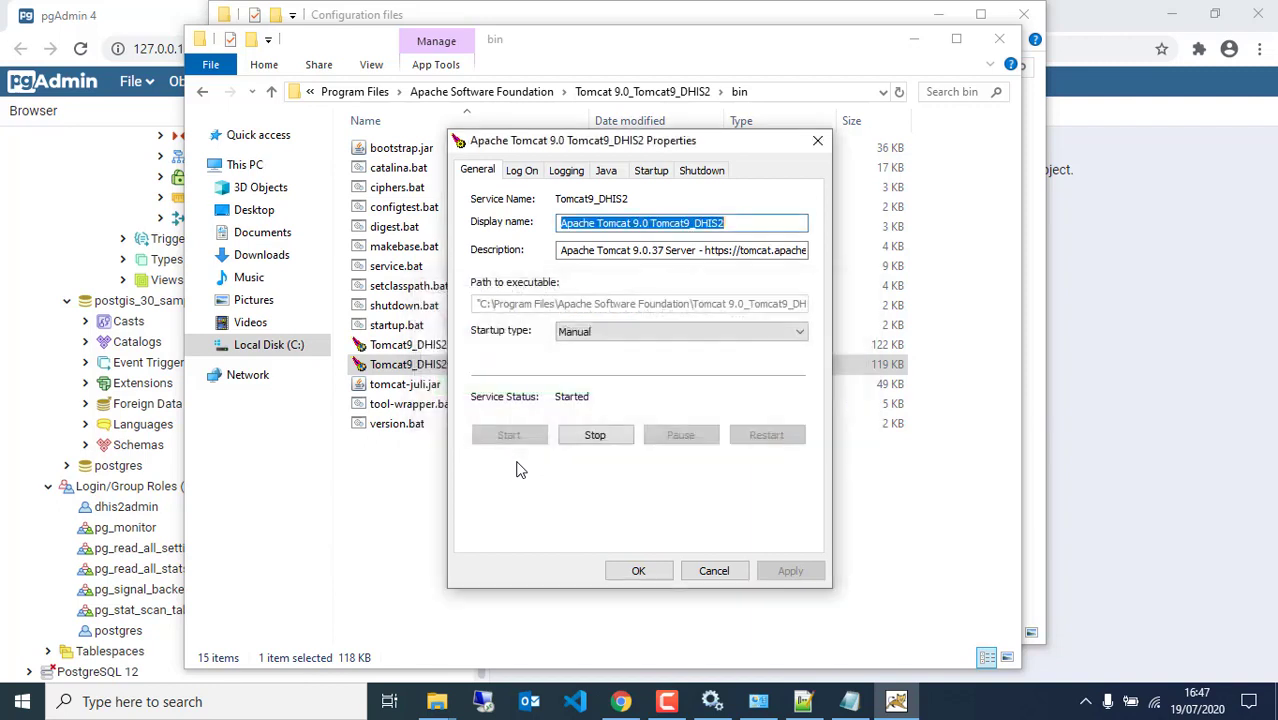
pyautogui.click(640, 572)
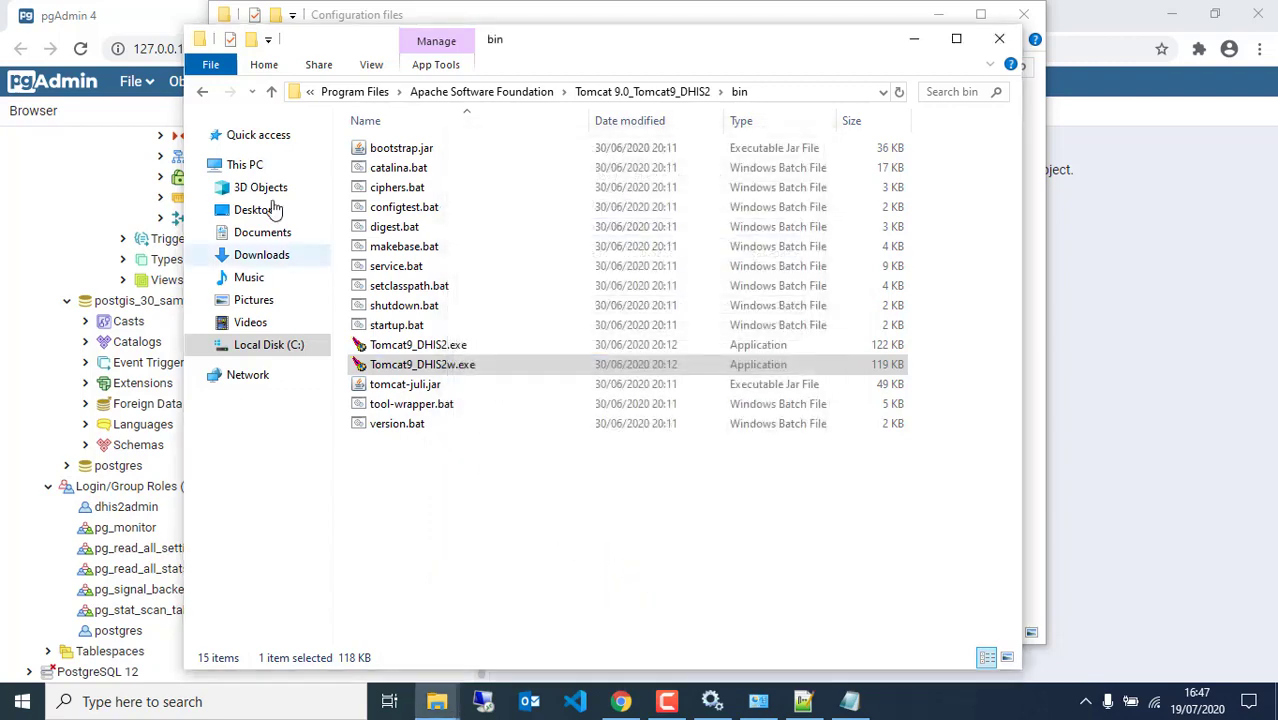
pyautogui.click(170, 20)
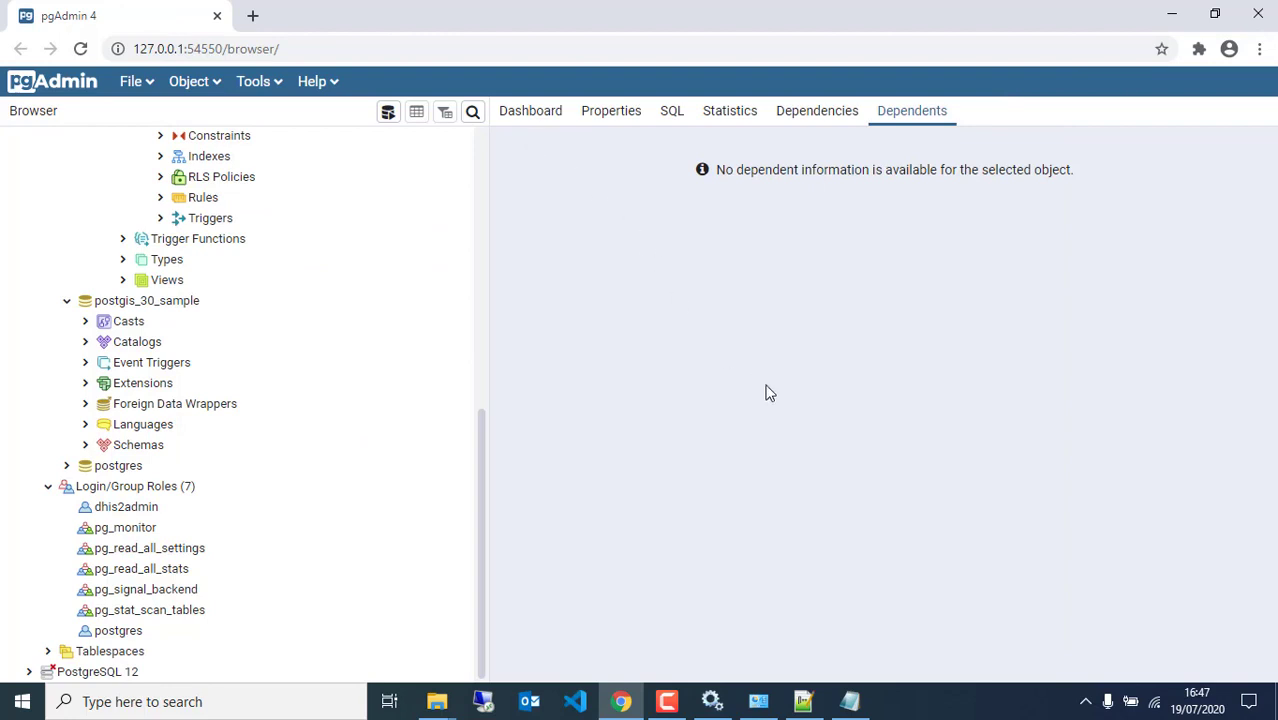
# Open a new Chrome tab, then reload the pgAdmin page
pyautogui.click(252, 16)
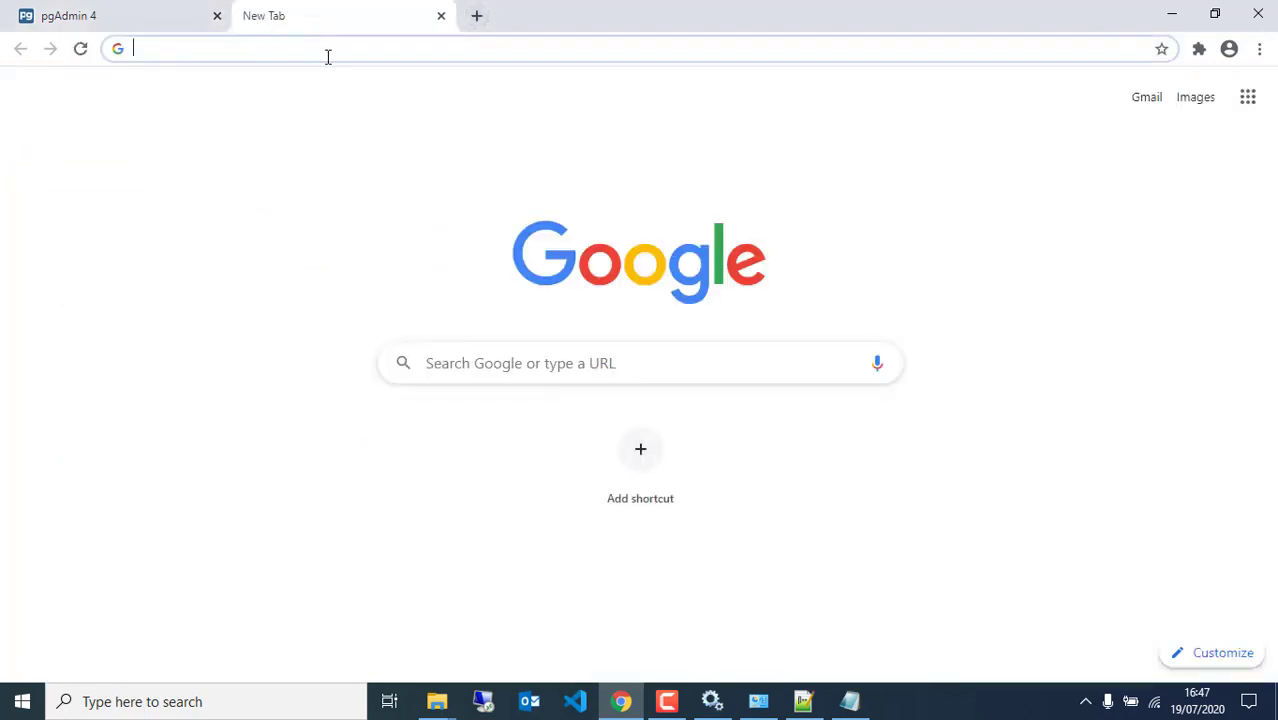
pyautogui.click(151, 20)
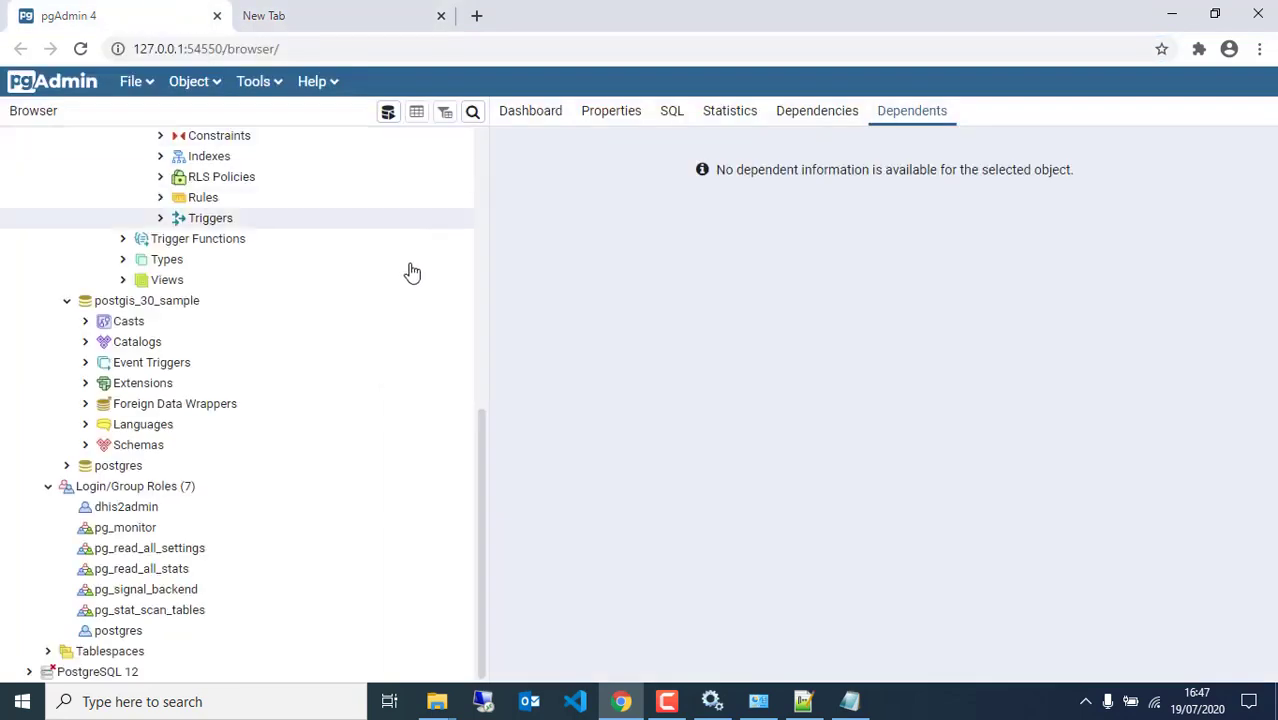
pyautogui.scroll(6, 280, 380)
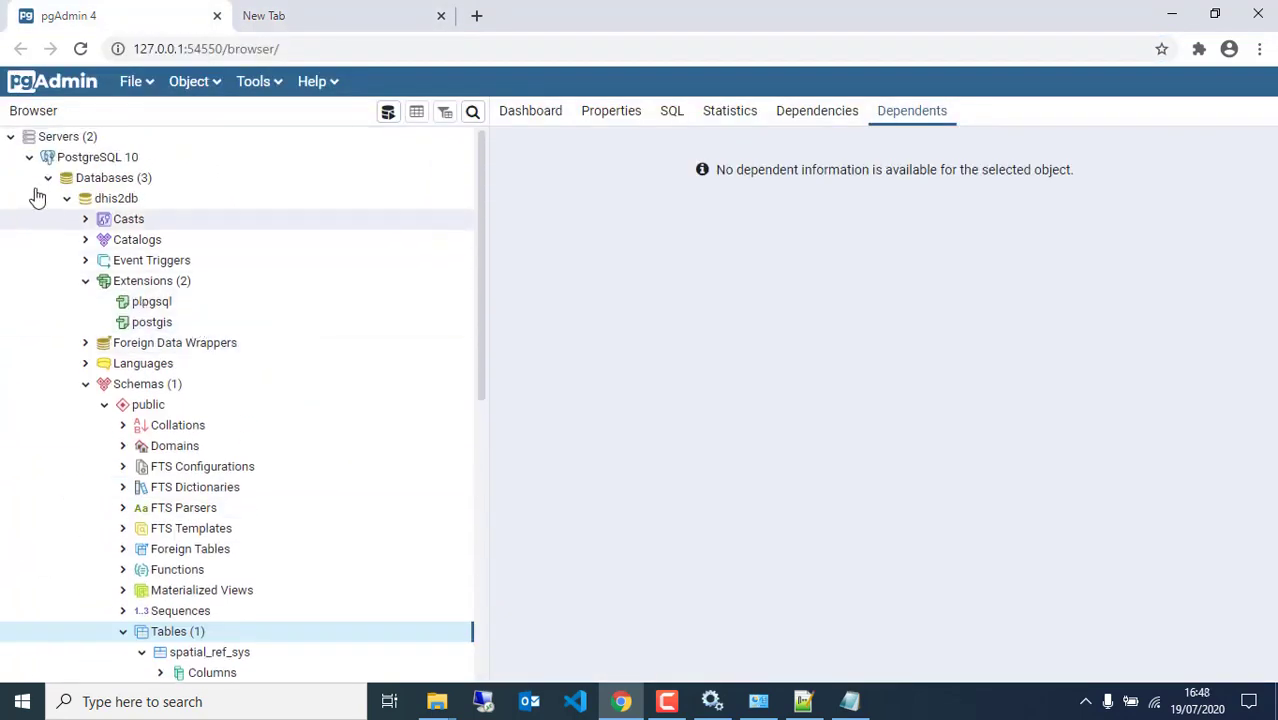
pyautogui.click(80, 50)
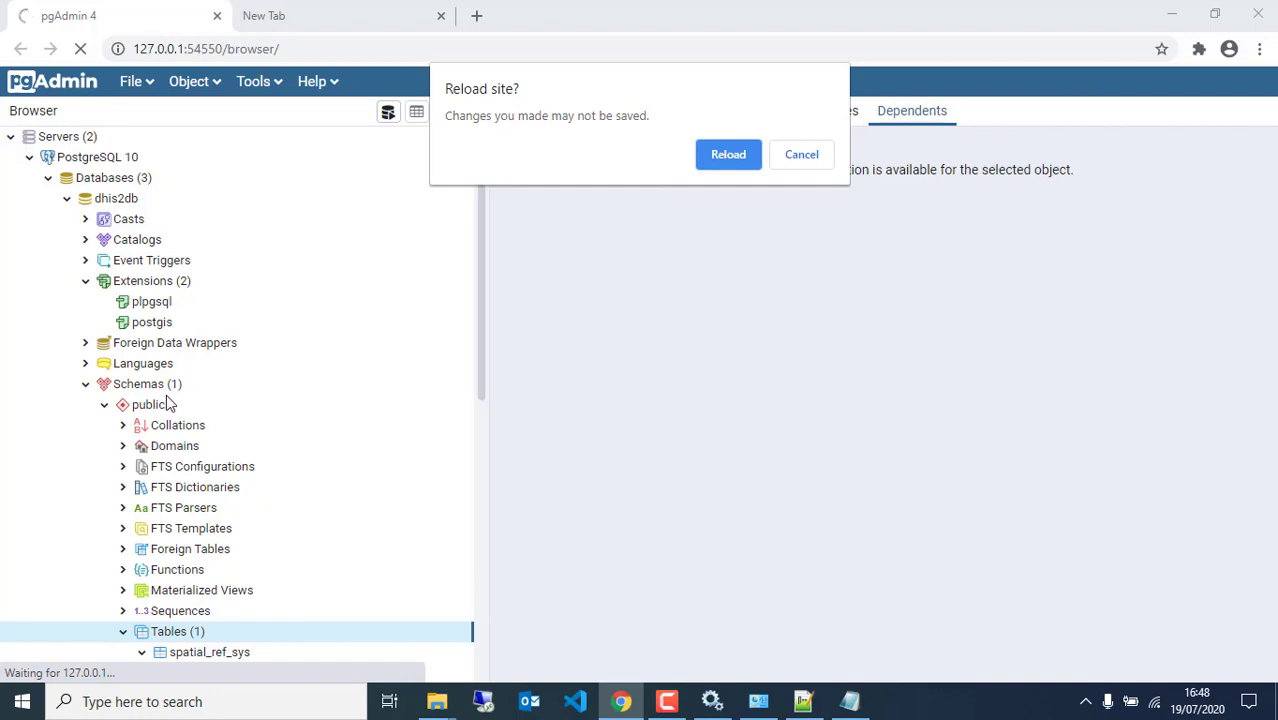
pyautogui.click(708, 164)
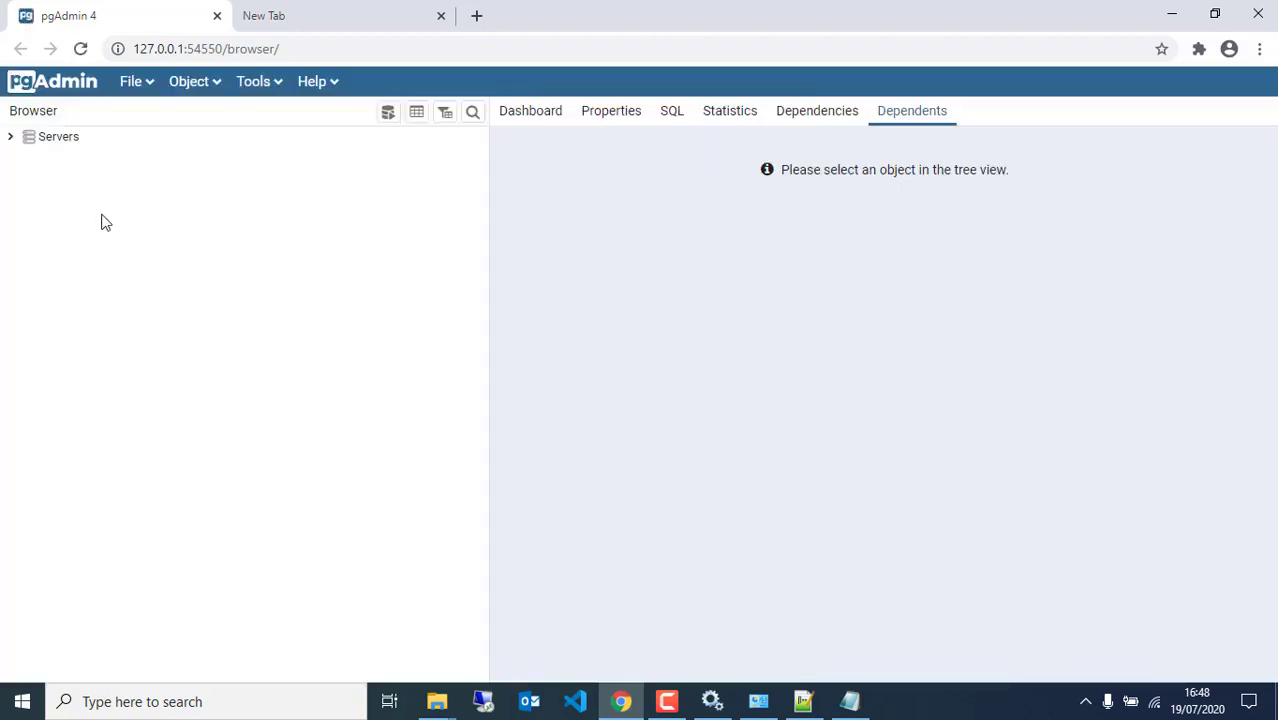
# Expand Servers > PostgreSQL 10 to see dhis2db's 448 tables, then show the blank tab
pyautogui.click(10, 137)
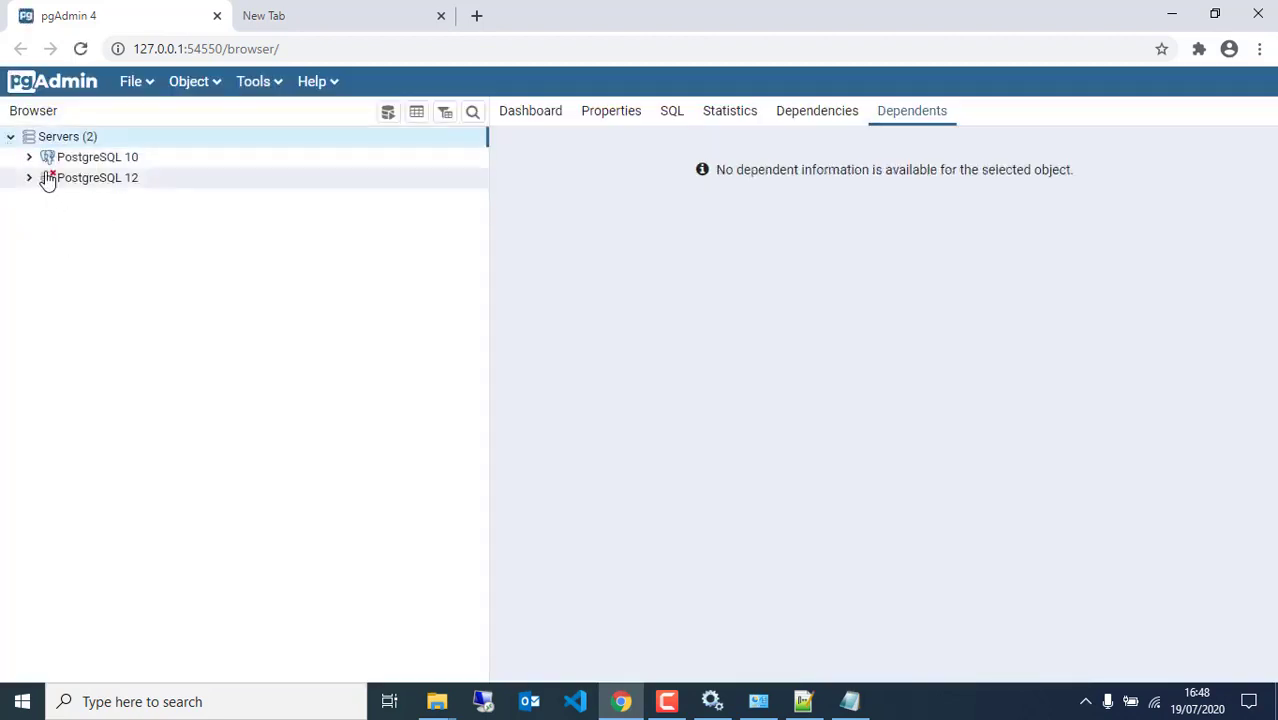
pyautogui.click(33, 160)
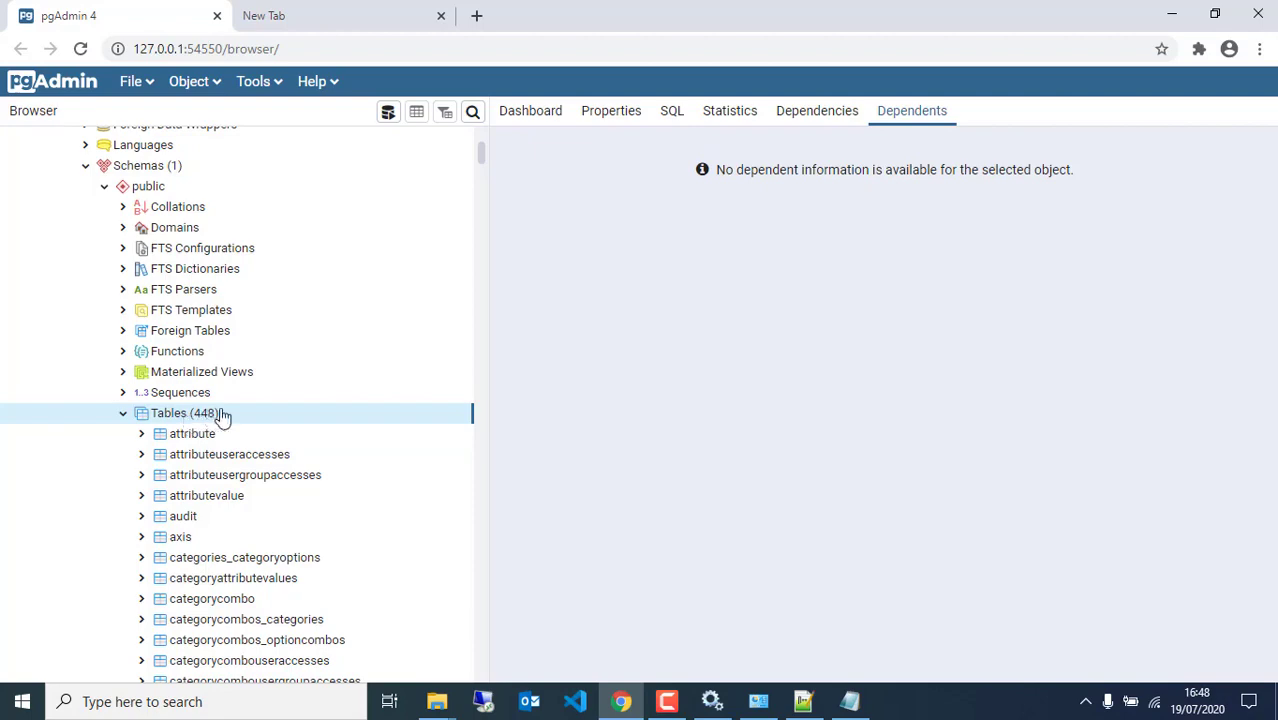
pyautogui.scroll(-9, 232, 437)
pyautogui.scroll(-5, 238, 490)
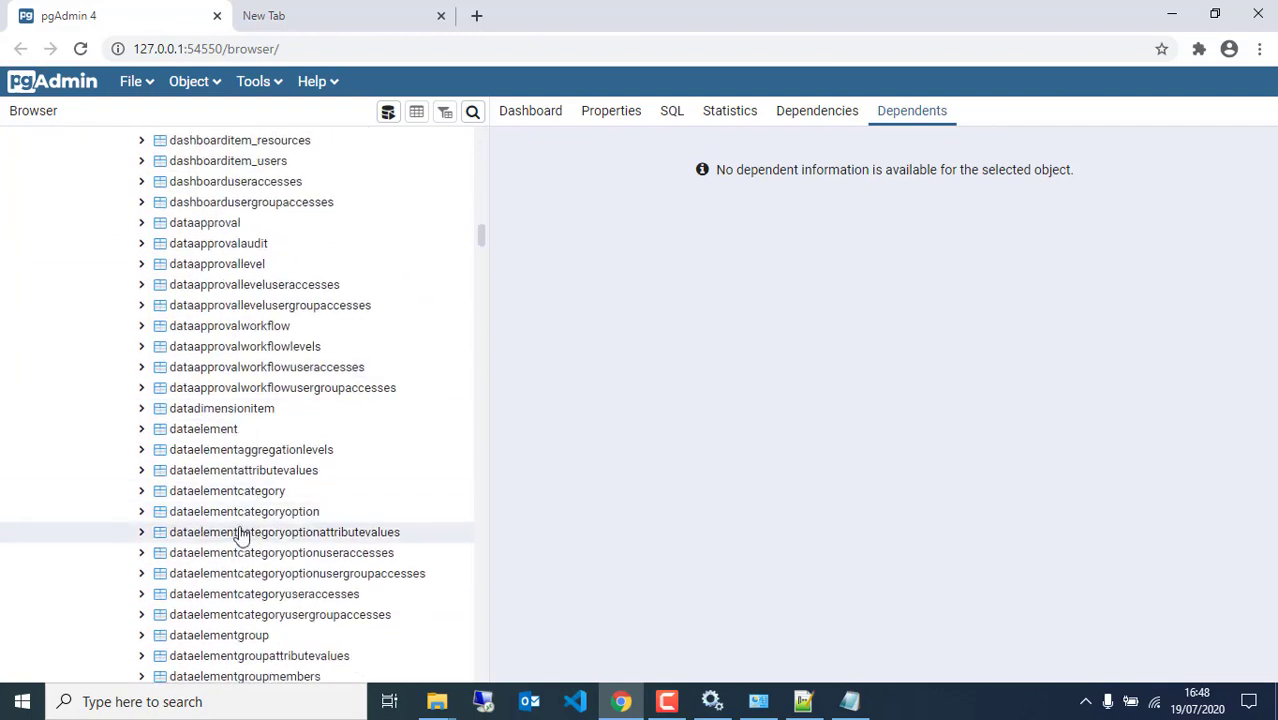
pyautogui.scroll(10, 242, 531)
pyautogui.scroll(5, 235, 472)
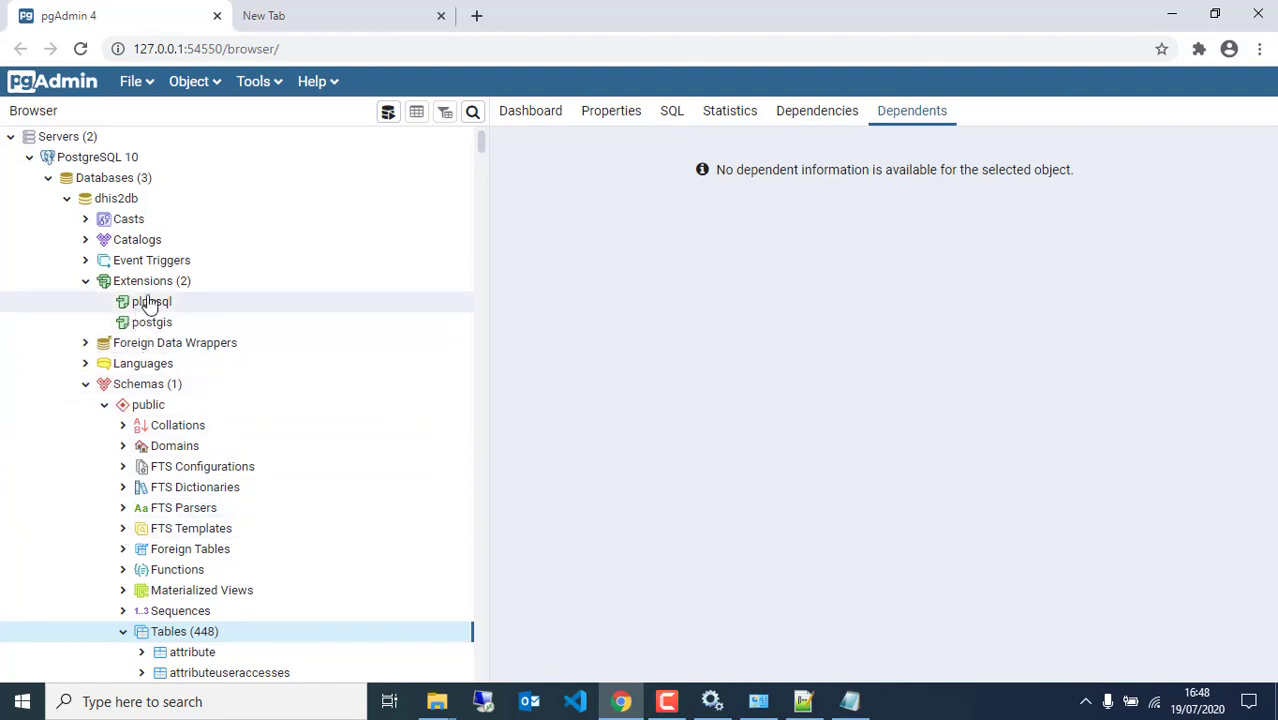
pyautogui.click(279, 16)
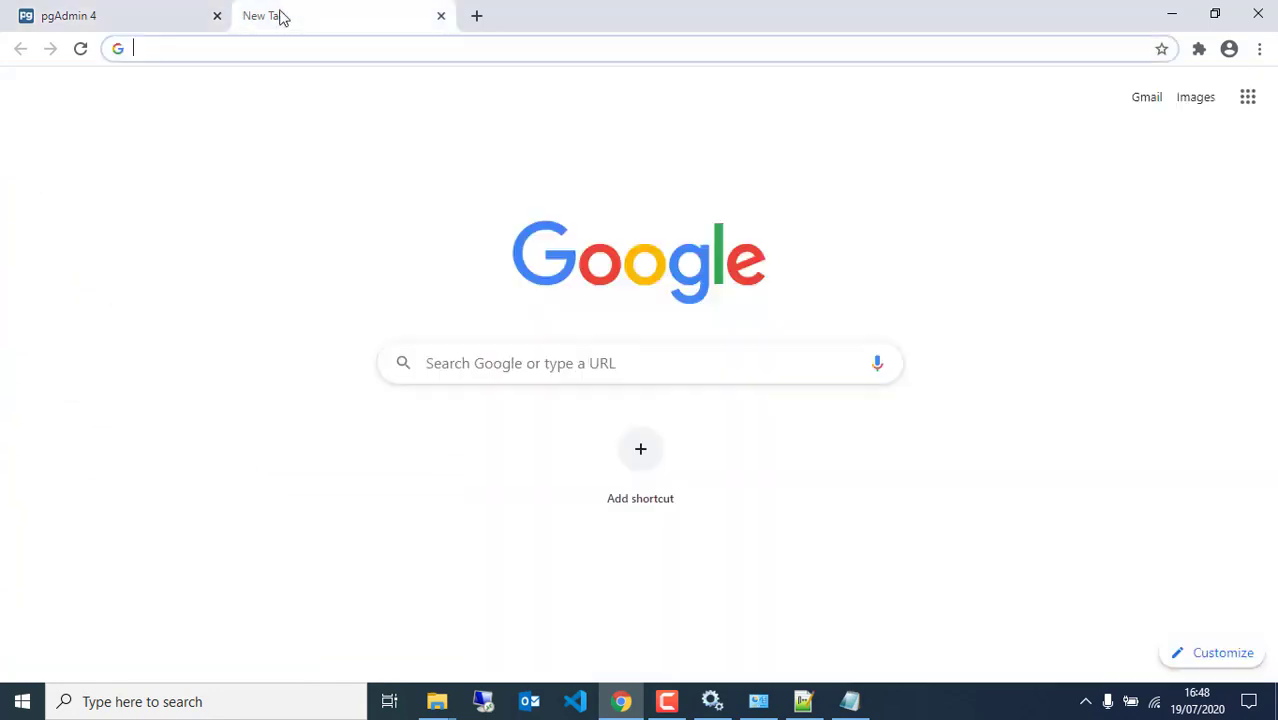
# Load localhost:8080 in the new Chrome tab and bring the File Explorer windows forward
pyautogui.click(266, 46)
pyautogui.write('loc')
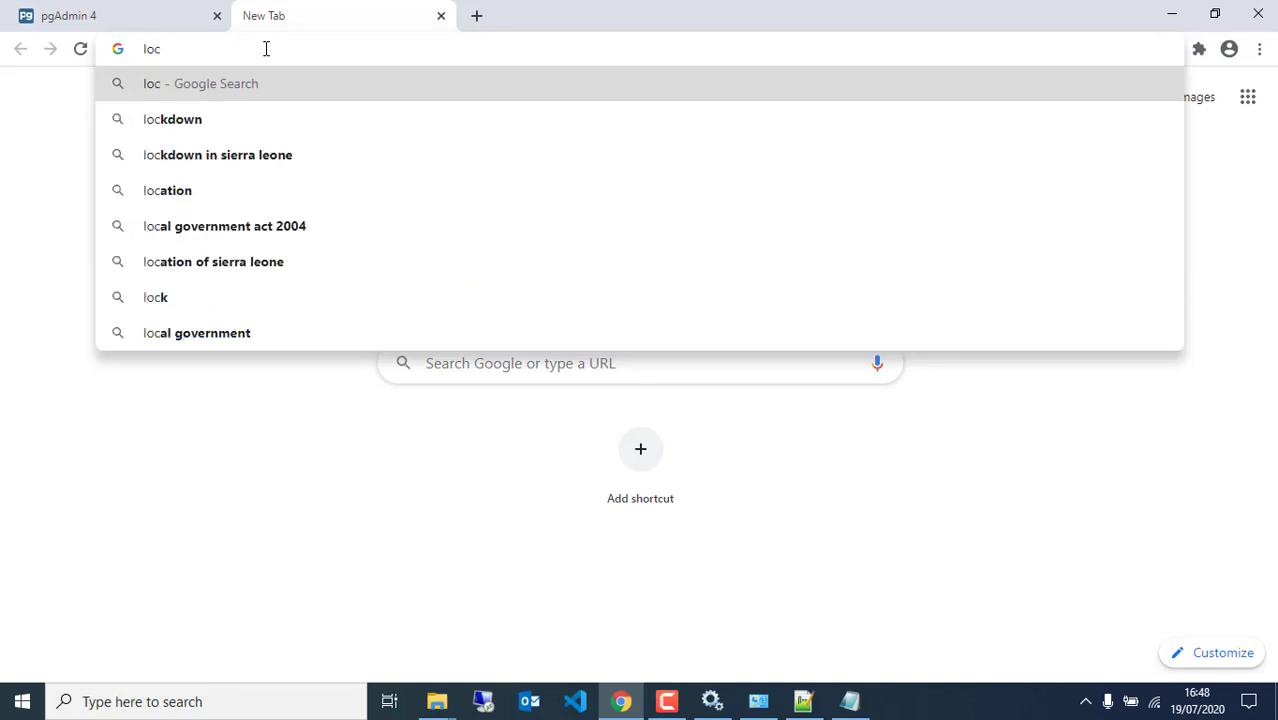
pyautogui.write('alh')
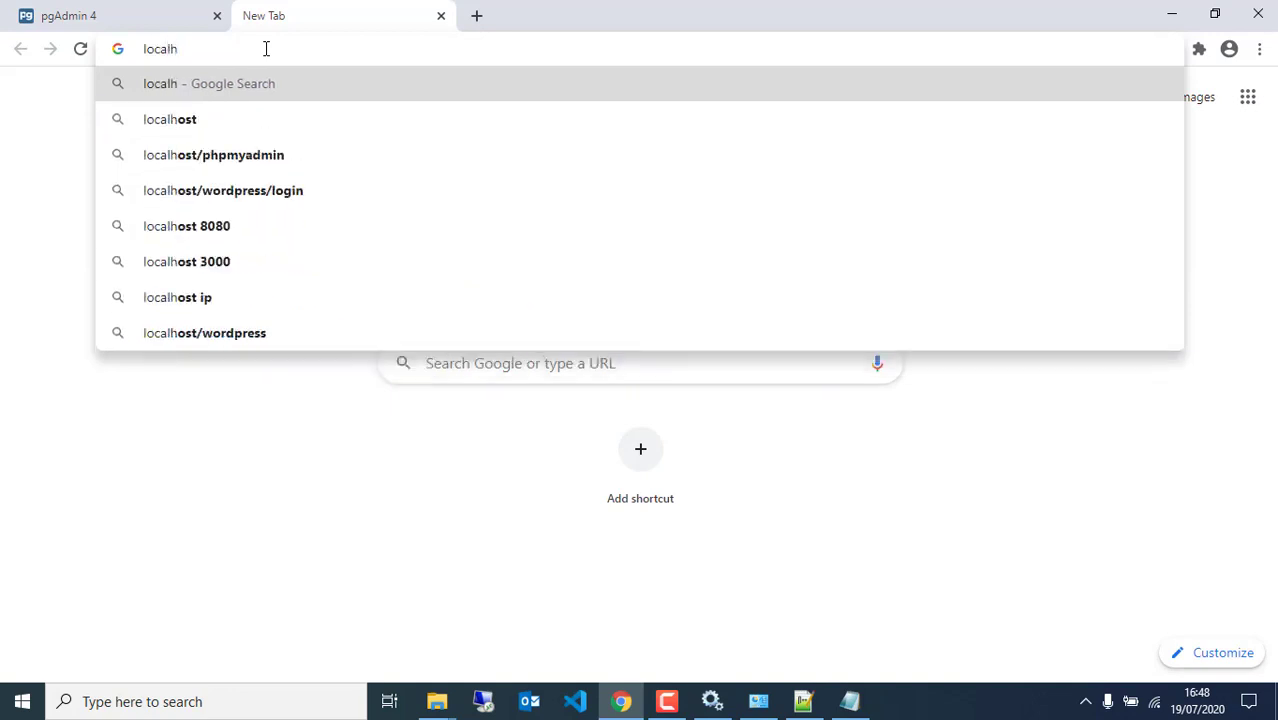
pyautogui.press('BackSpace')
pyautogui.write('host')
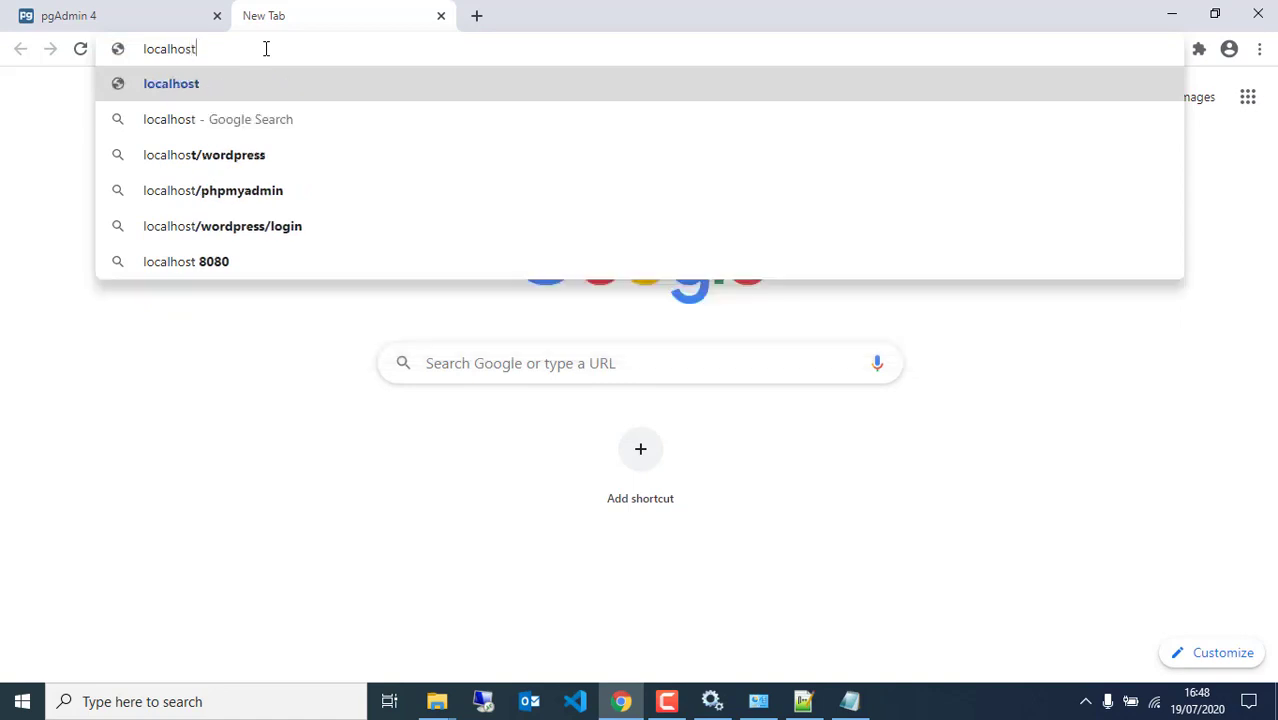
pyautogui.write(':808')
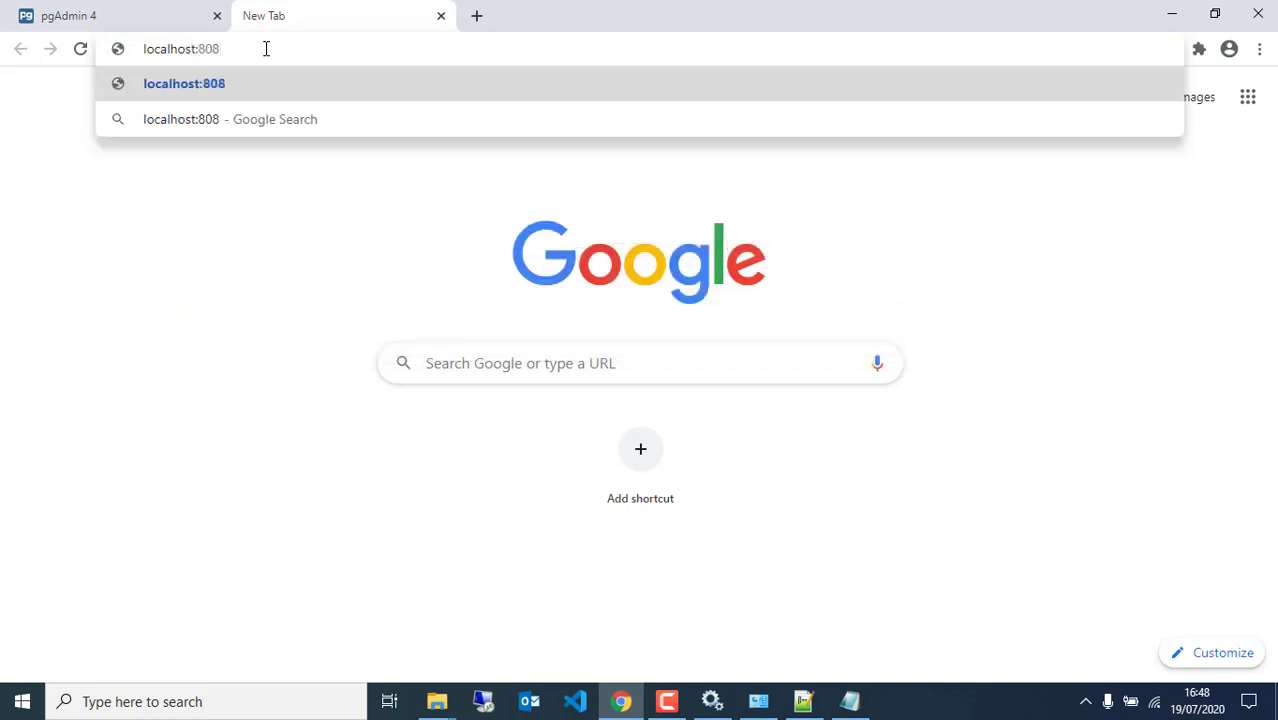
pyautogui.write('0')
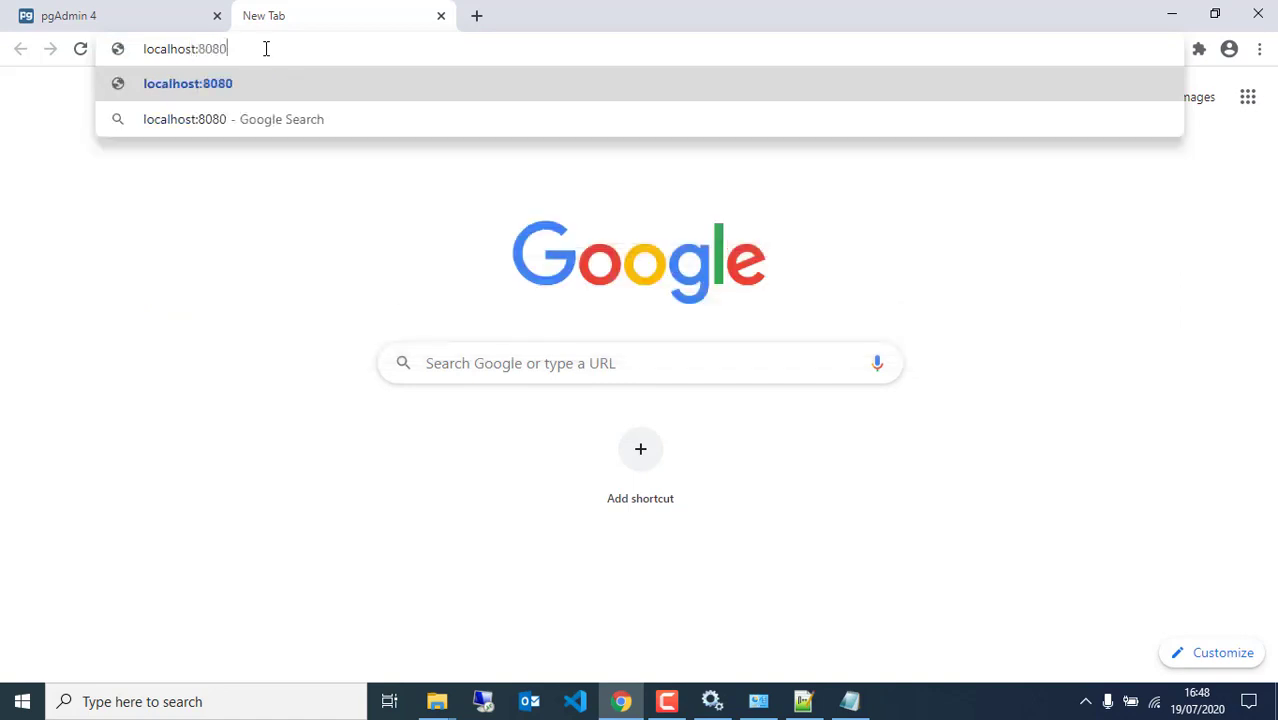
pyautogui.press('Return')
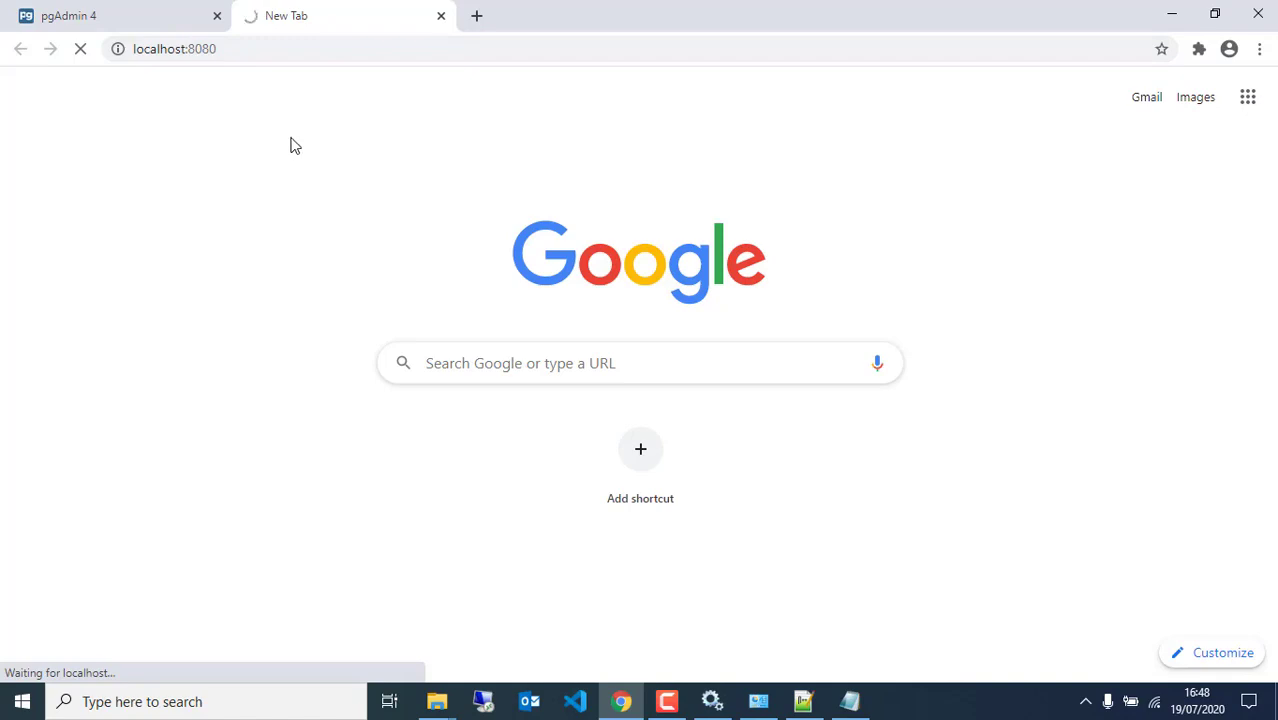
pyautogui.click(440, 703)
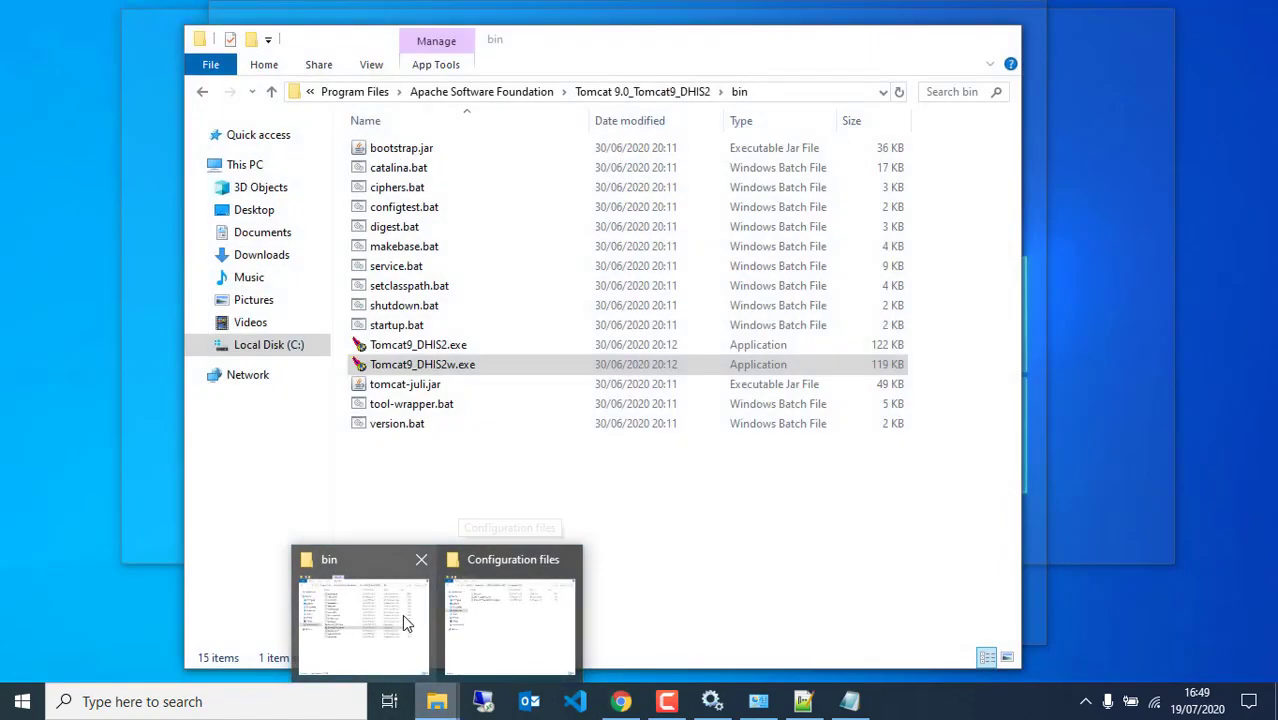
# Open the Tomcat 9.0_Tomcat9_DHIS2 webapps folder showing dhis2youtube, then return to Chrome
pyautogui.click(402, 614)
pyautogui.click(642, 91)
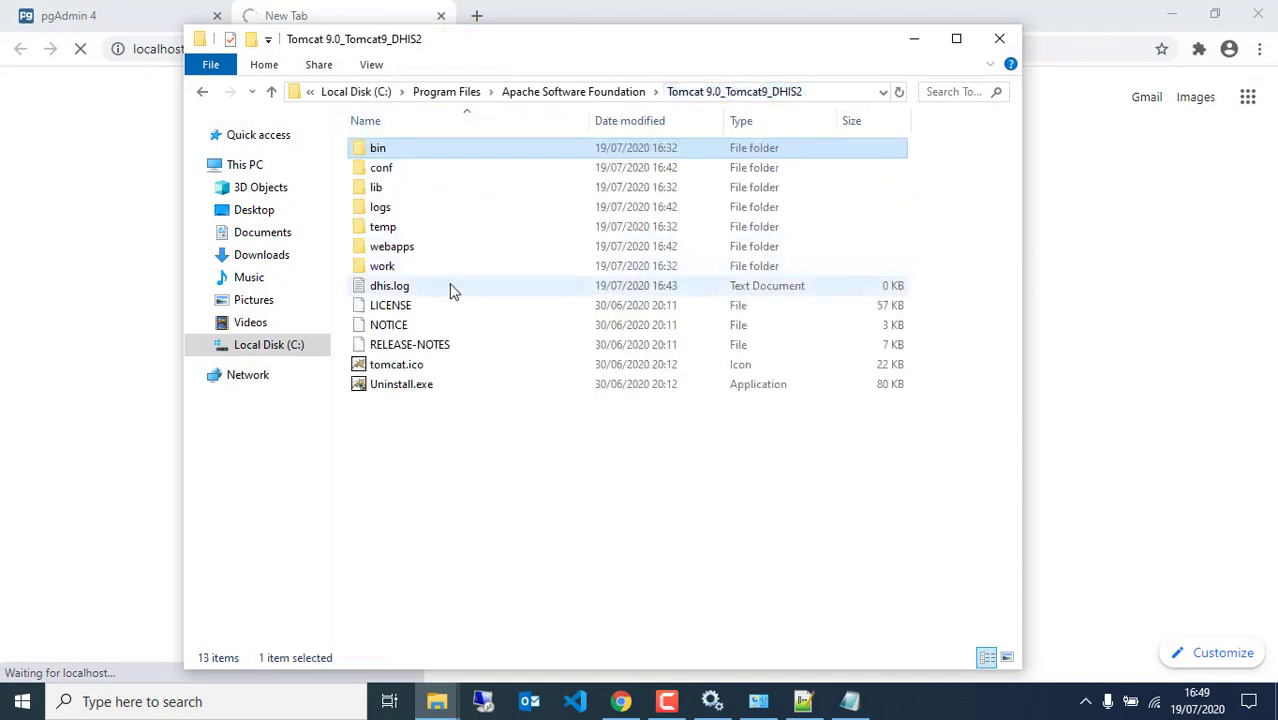
pyautogui.doubleClick(408, 248)
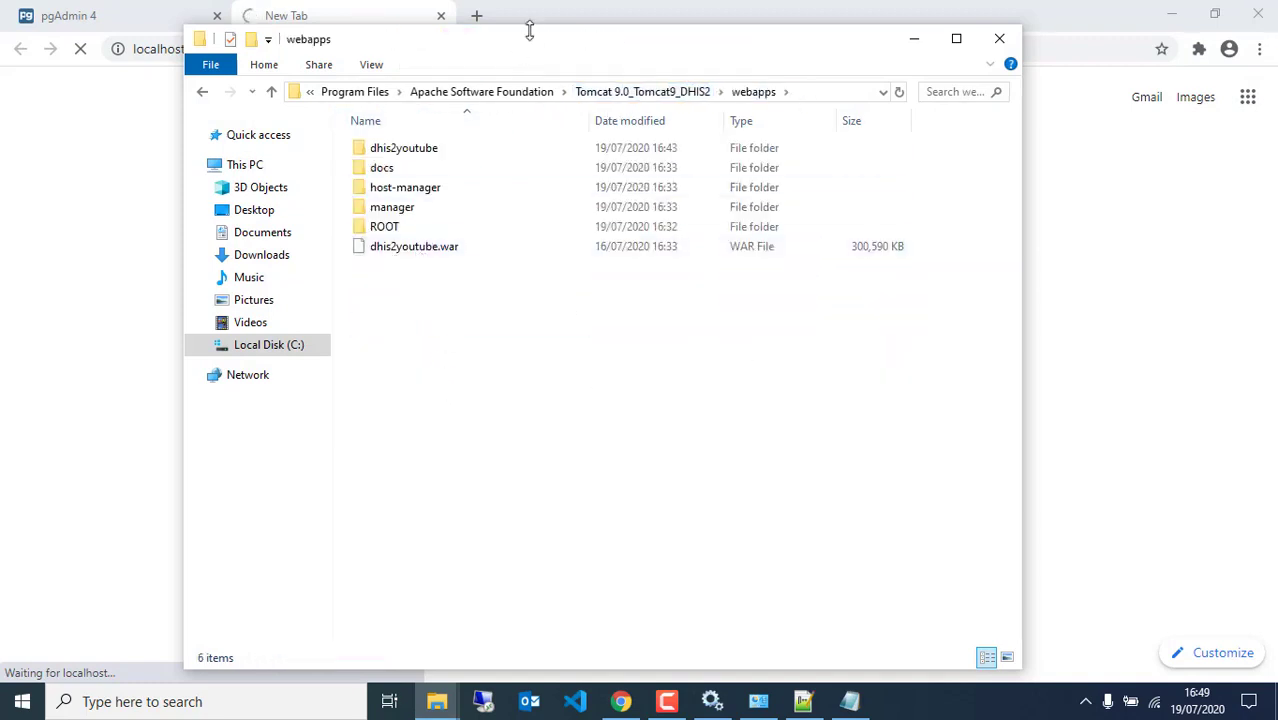
pyautogui.moveTo(531, 47); pyautogui.dragTo(723, 236)
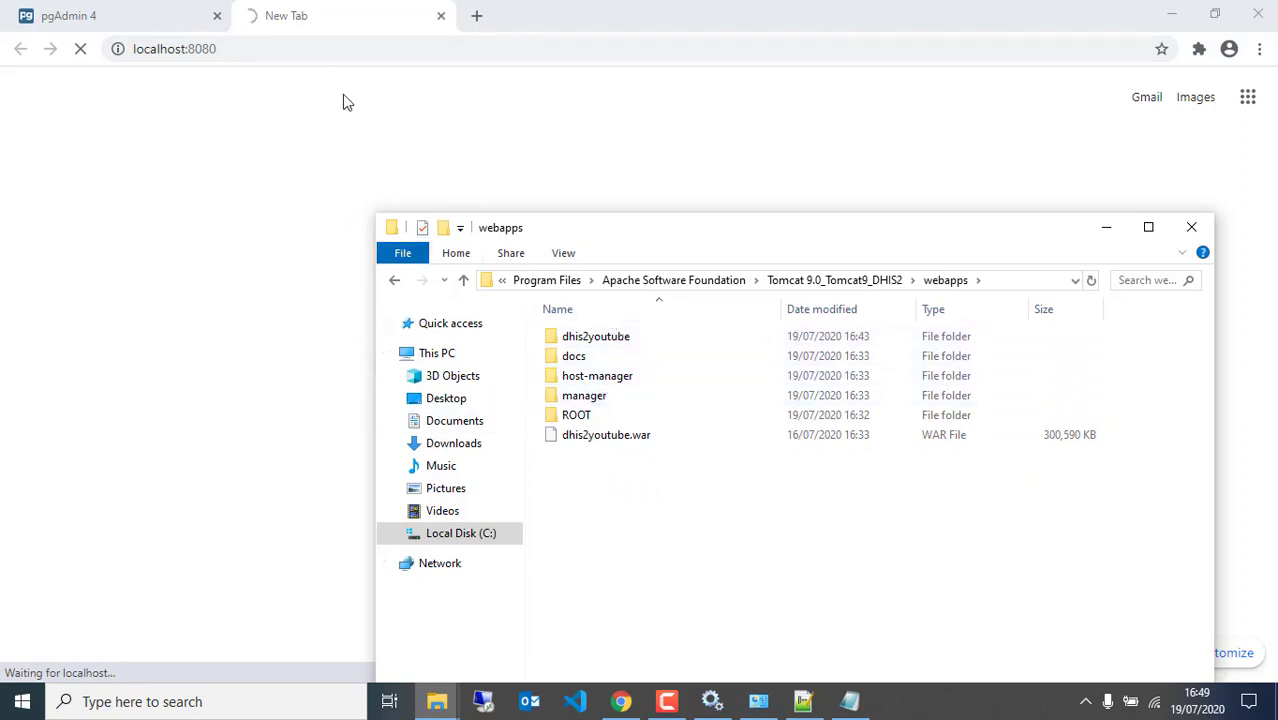
pyautogui.click(357, 12)
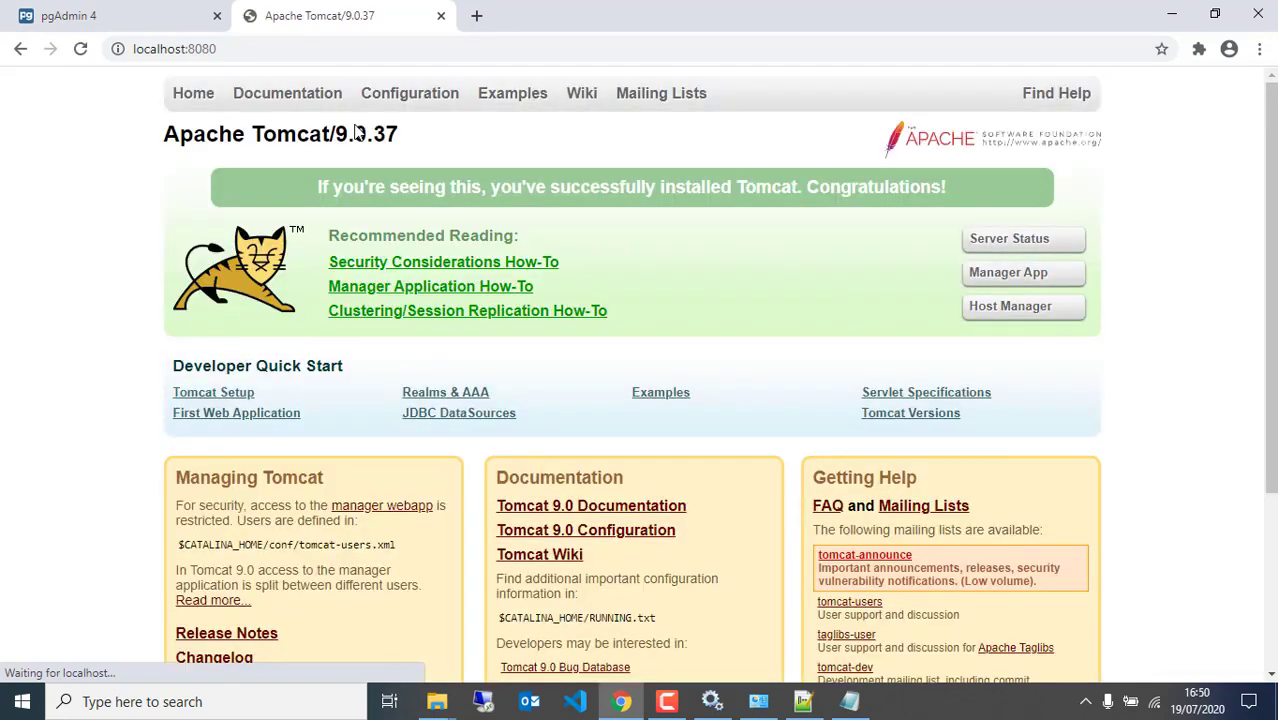
# Go to localhost:8080/dhis2youtube to reach the DHIS 2 sign-in page
pyautogui.click(314, 40)
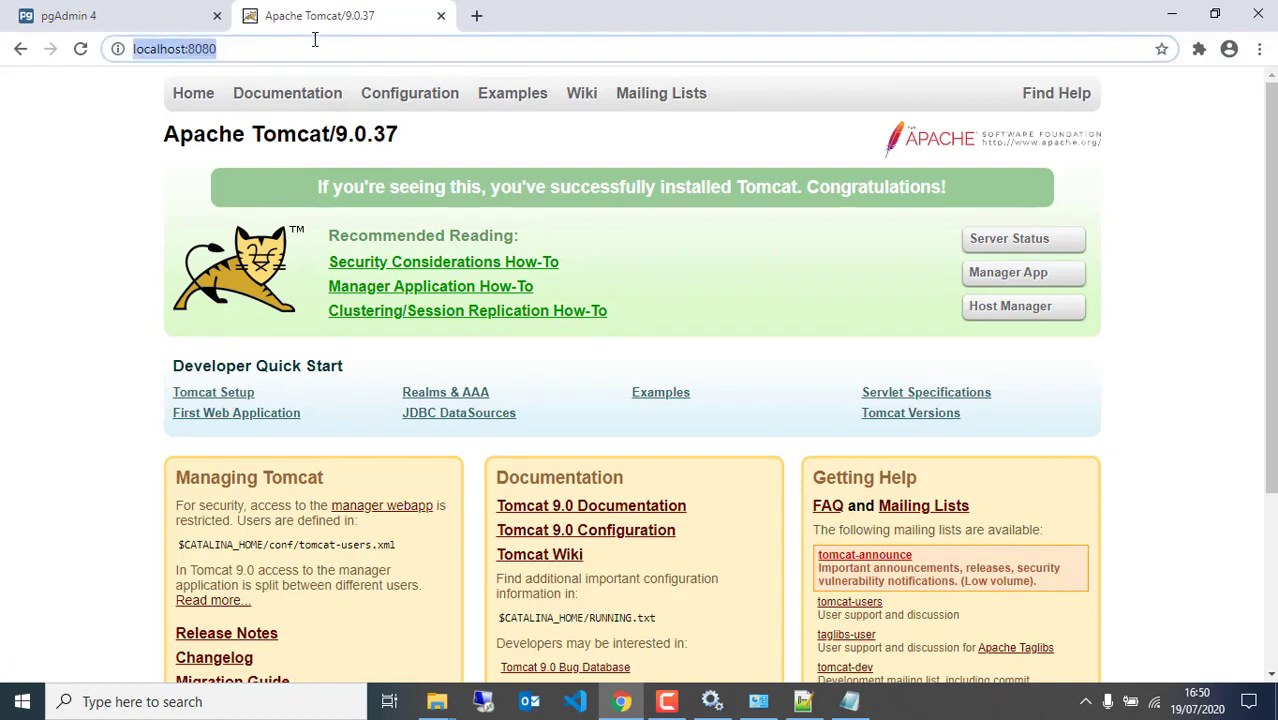
pyautogui.click(314, 40)
pyautogui.write('/')
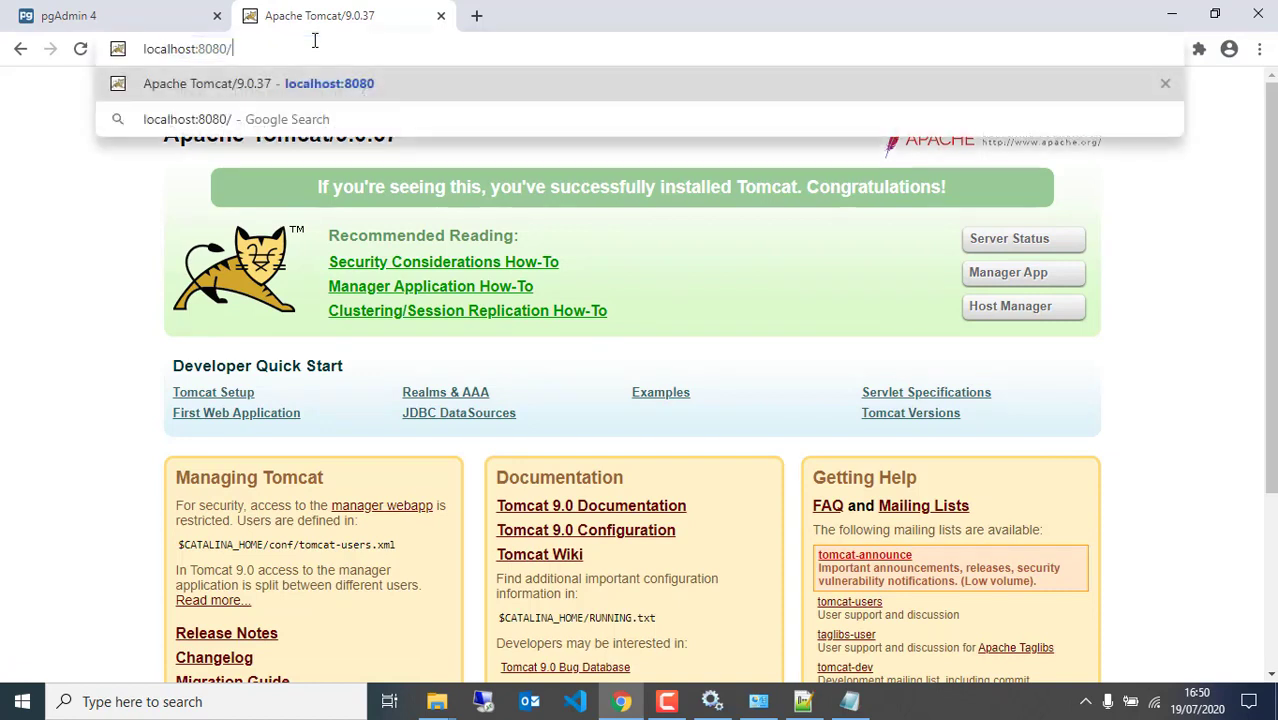
pyautogui.write('dhi')
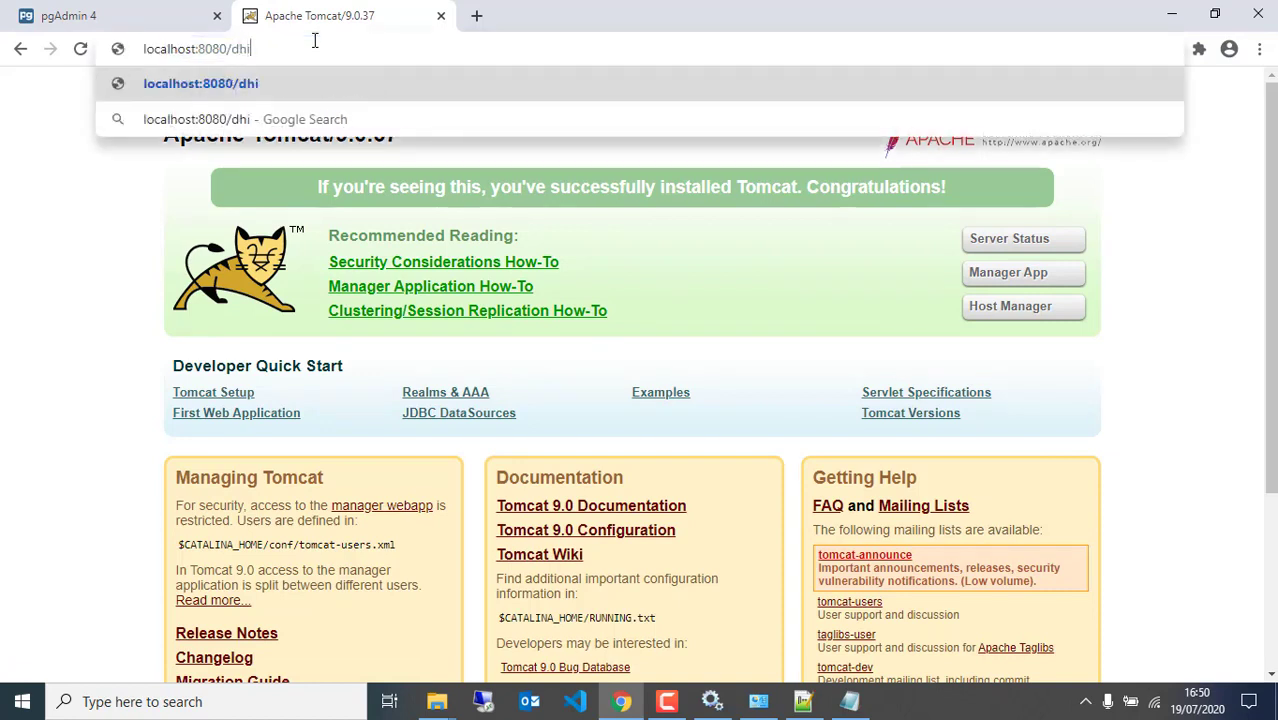
pyautogui.write('s2youtube')
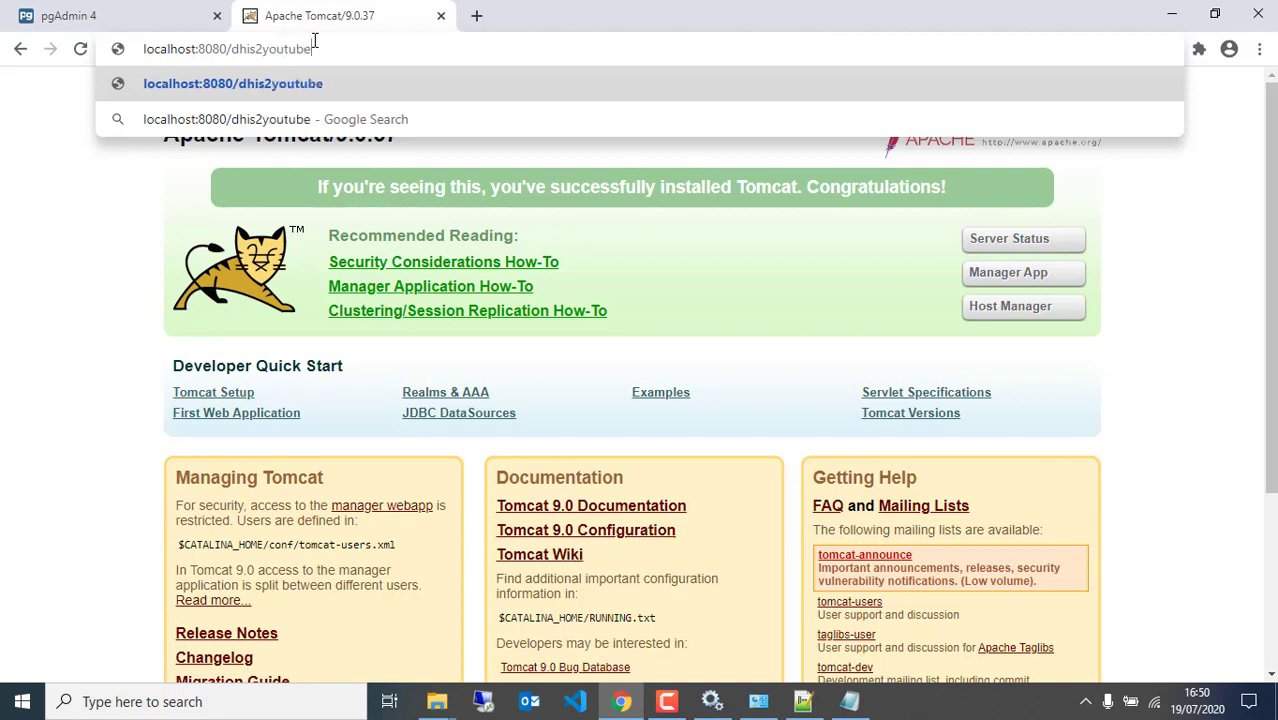
pyautogui.press('Return')
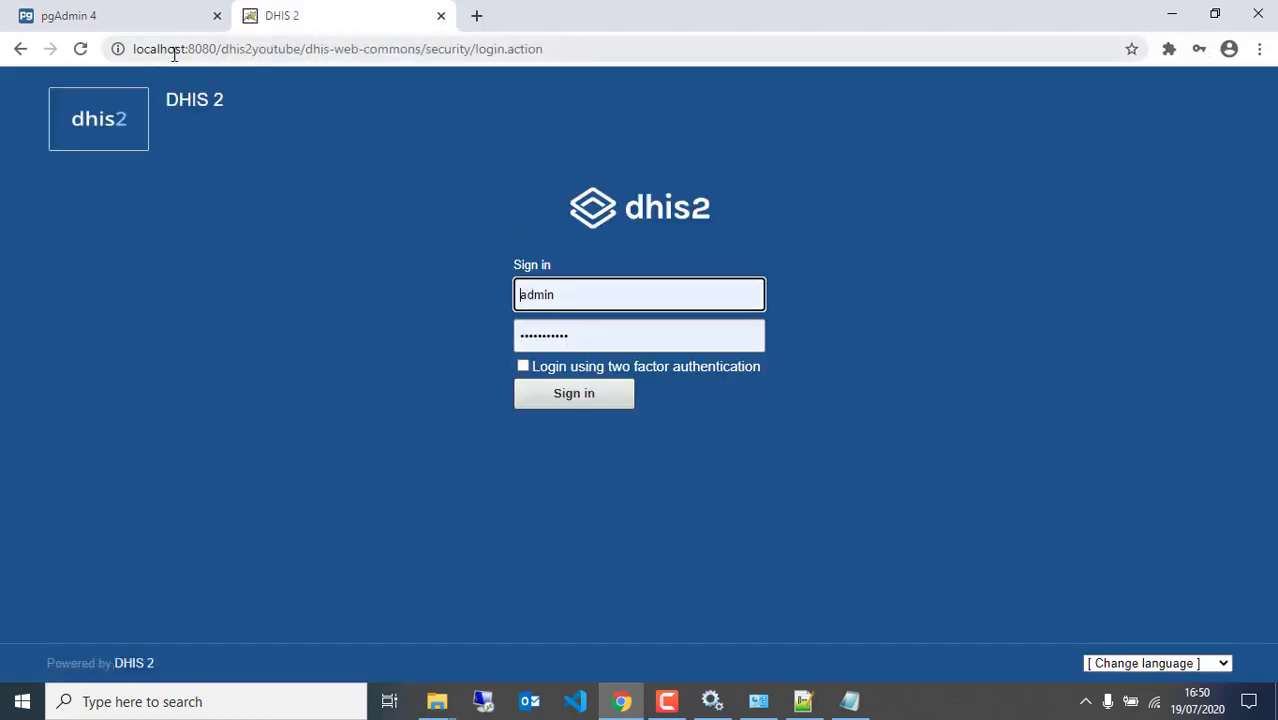
# Sign in as the admin user with the account password and dismiss Chrome's update-password prompt
pyautogui.doubleClick(573, 292)
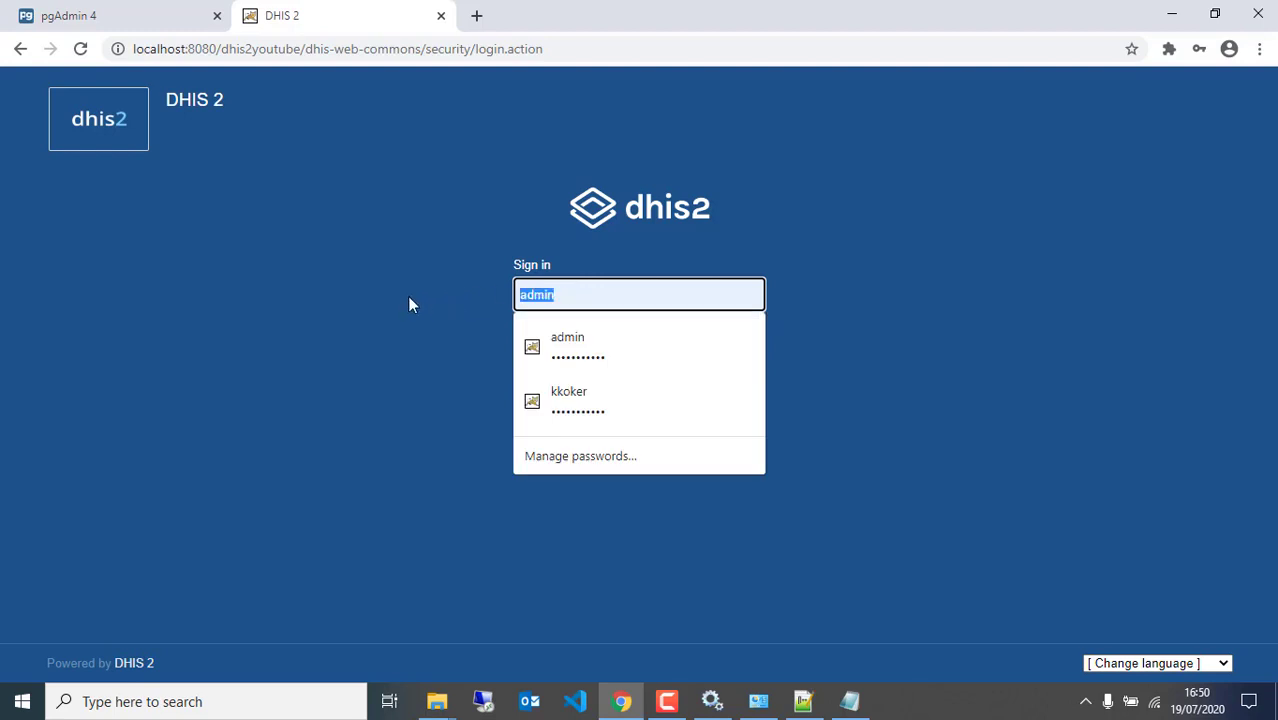
pyautogui.write('admin')
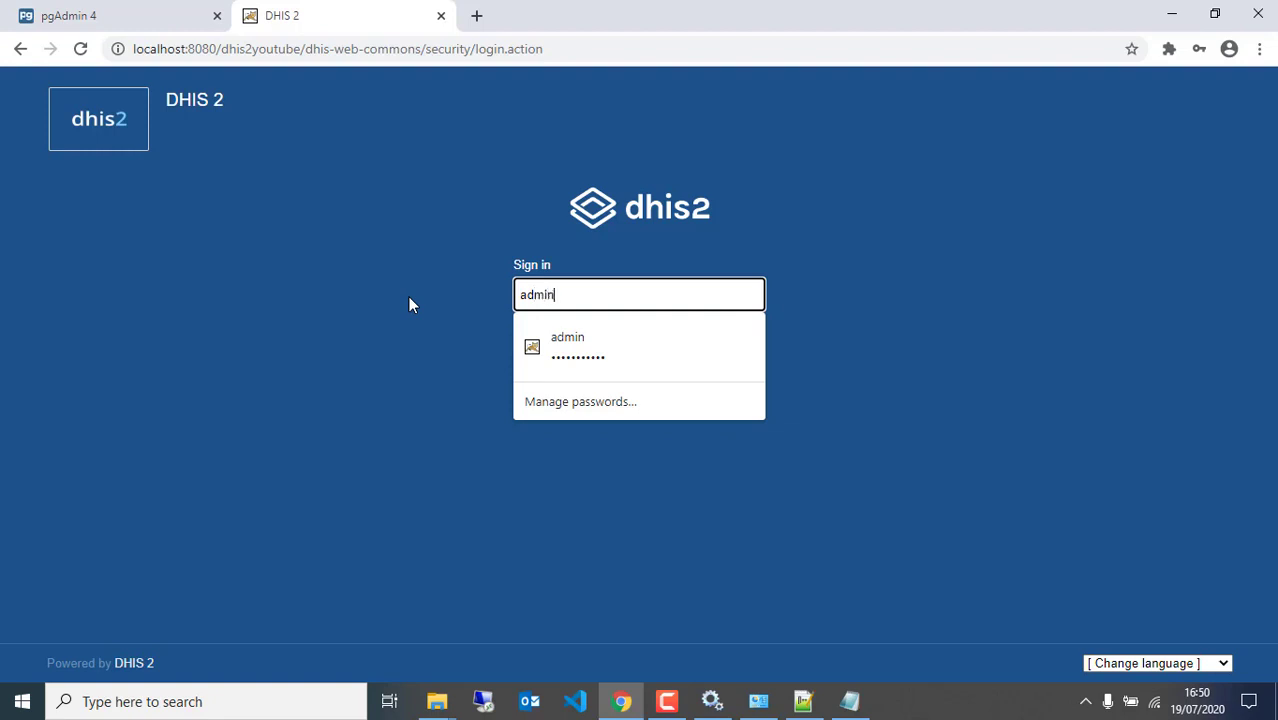
pyautogui.press('Tab')
pyautogui.write('dist')
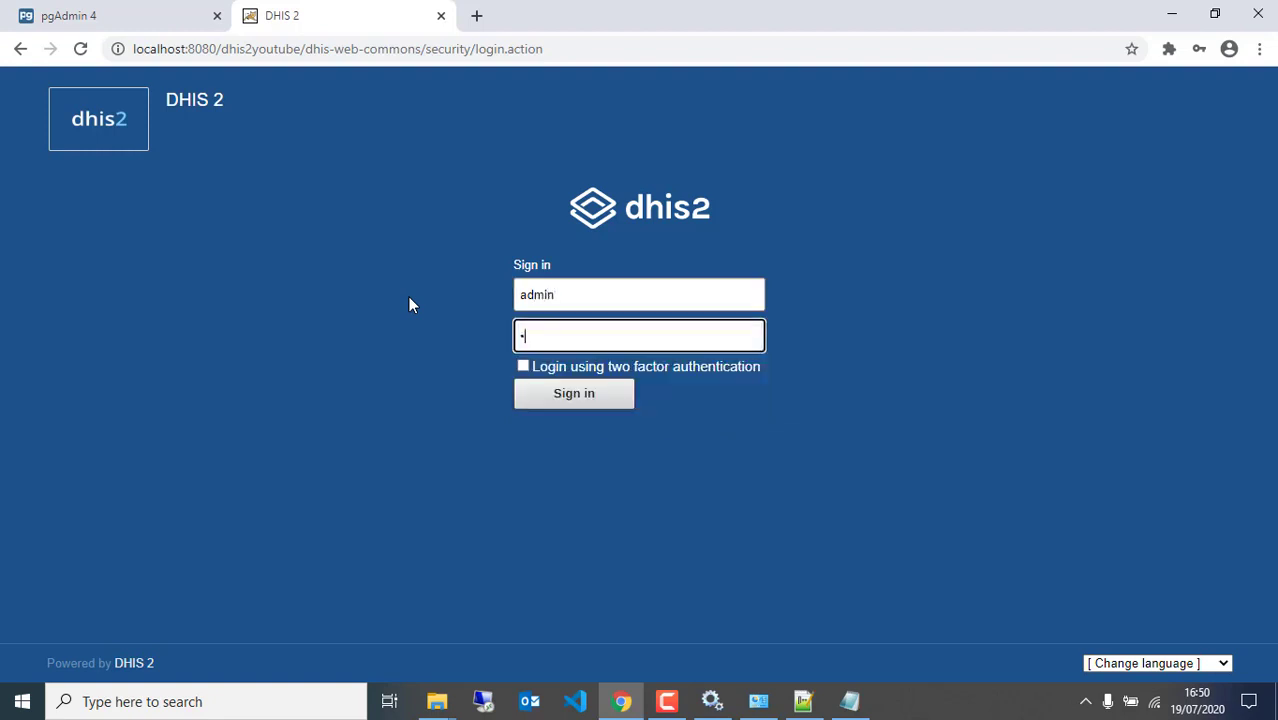
pyautogui.write('rict')
pyautogui.click(542, 396)
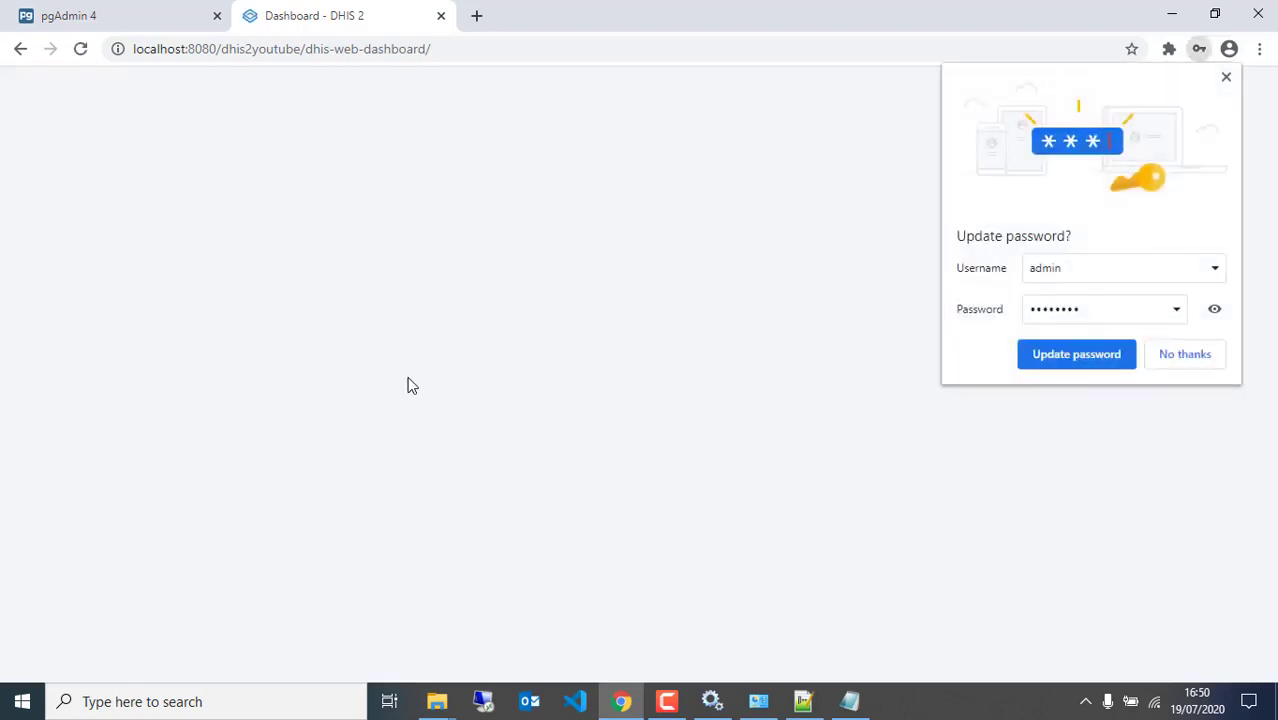
pyautogui.click(1226, 77)
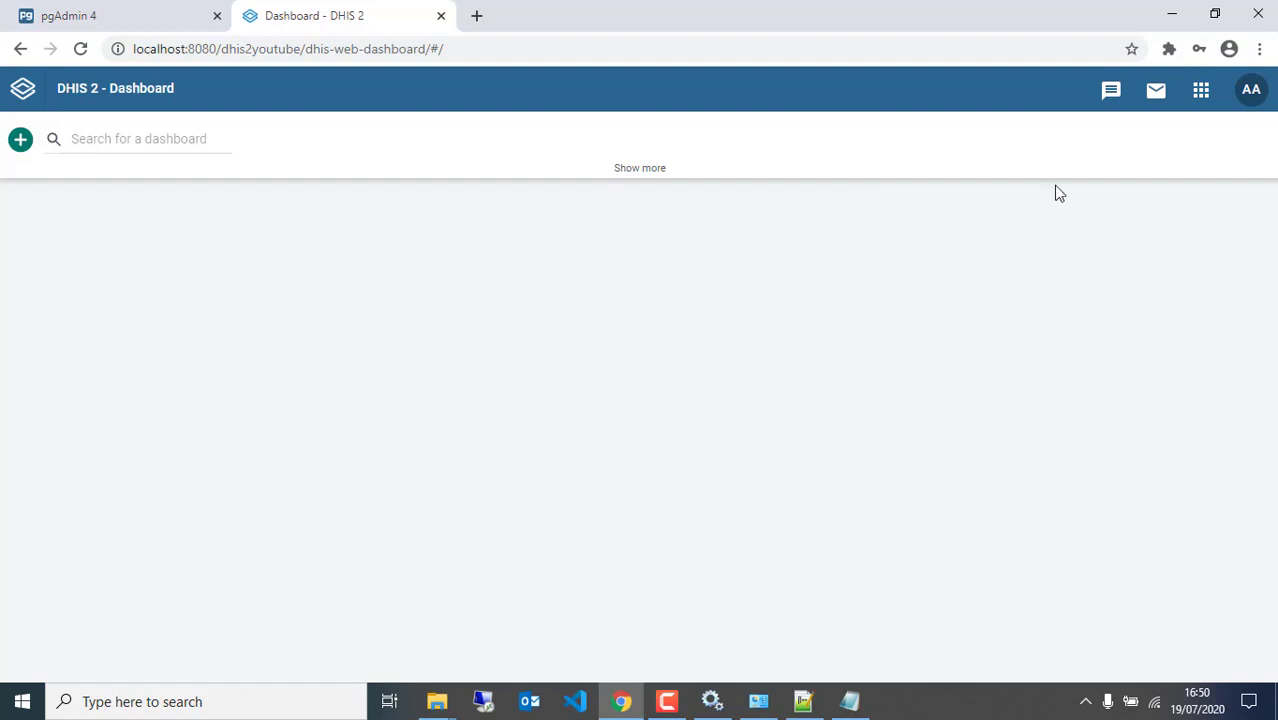
pyautogui.click(1254, 102)
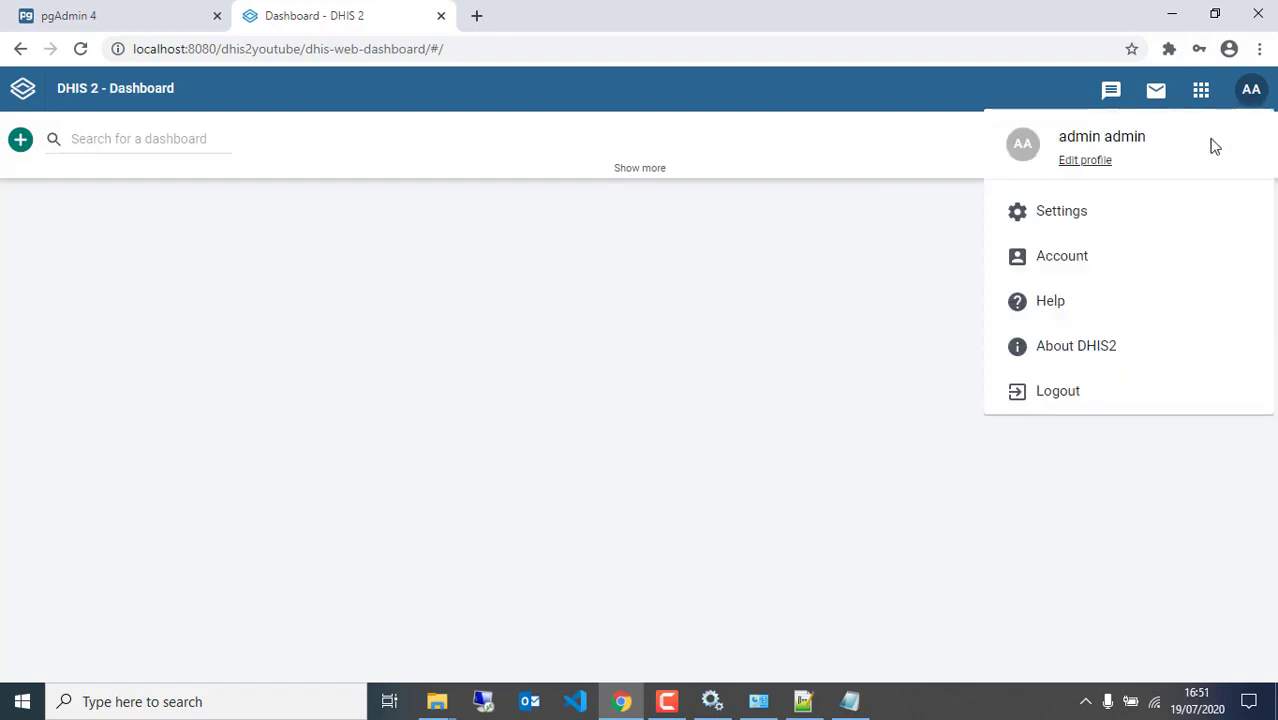
pyautogui.click(1081, 347)
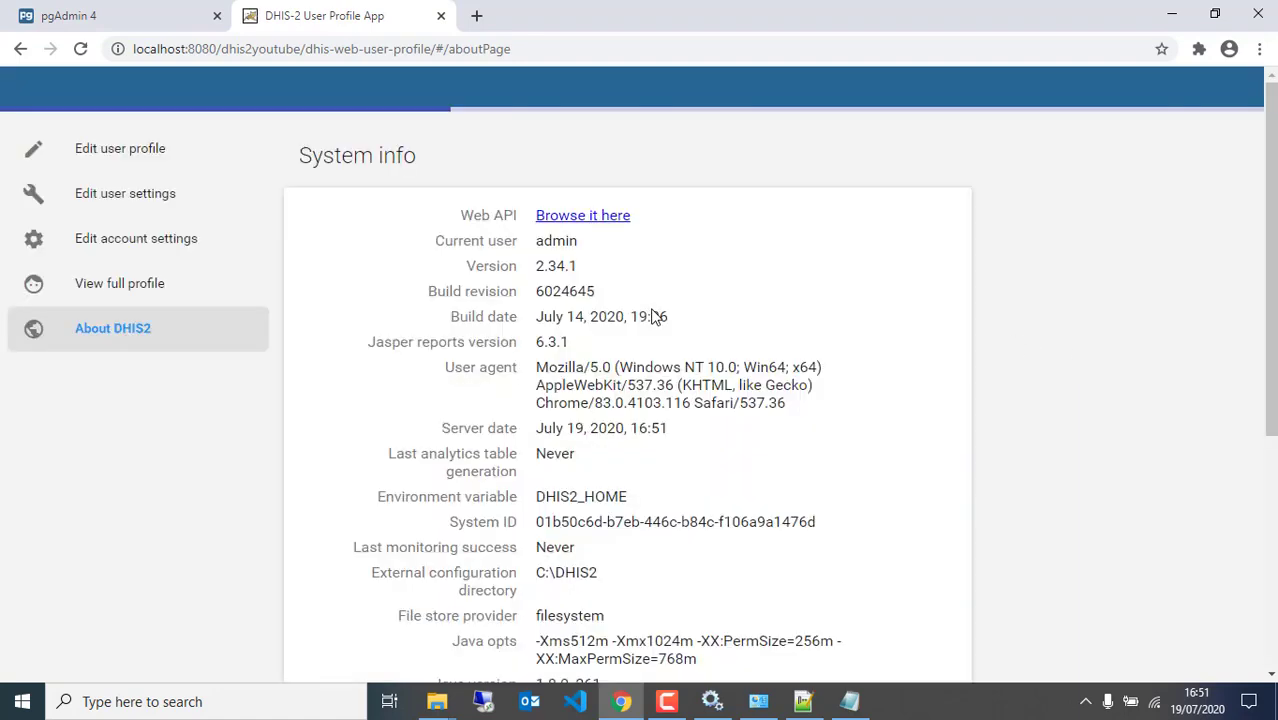
pyautogui.doubleClick(545, 267)
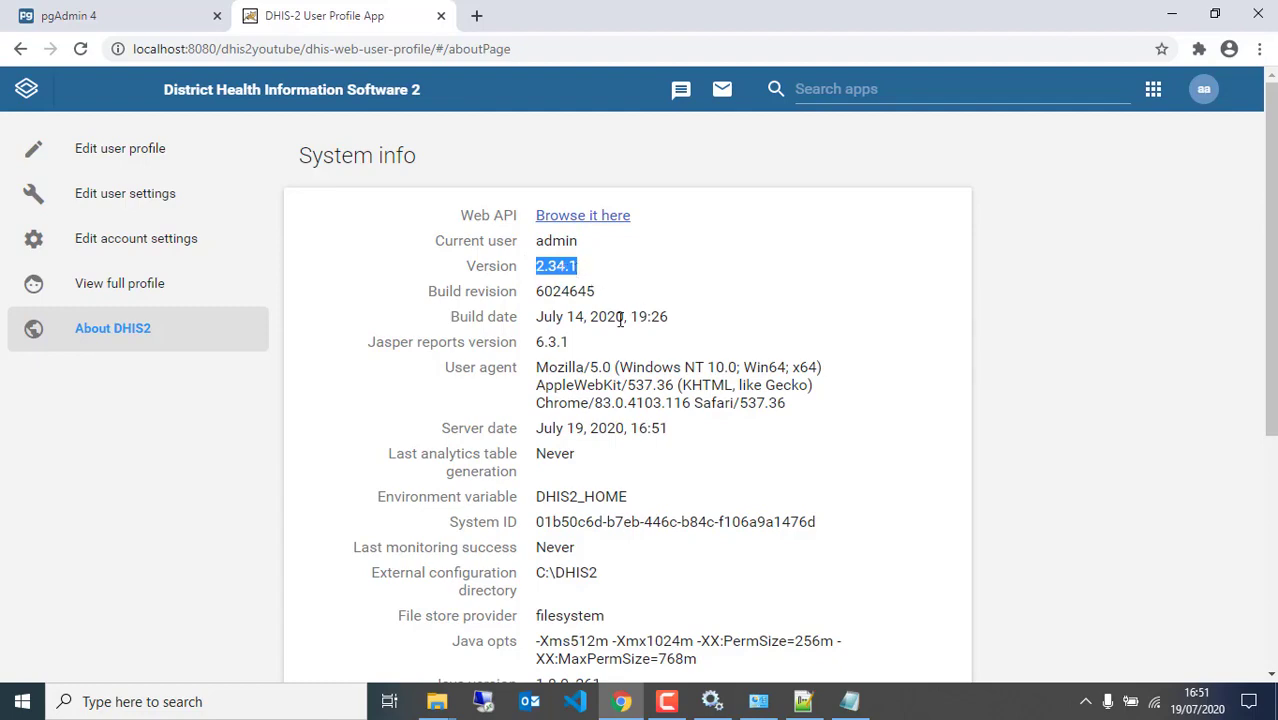
pyautogui.scroll(-3, 620, 320)
pyautogui.scroll(-2, 590, 298)
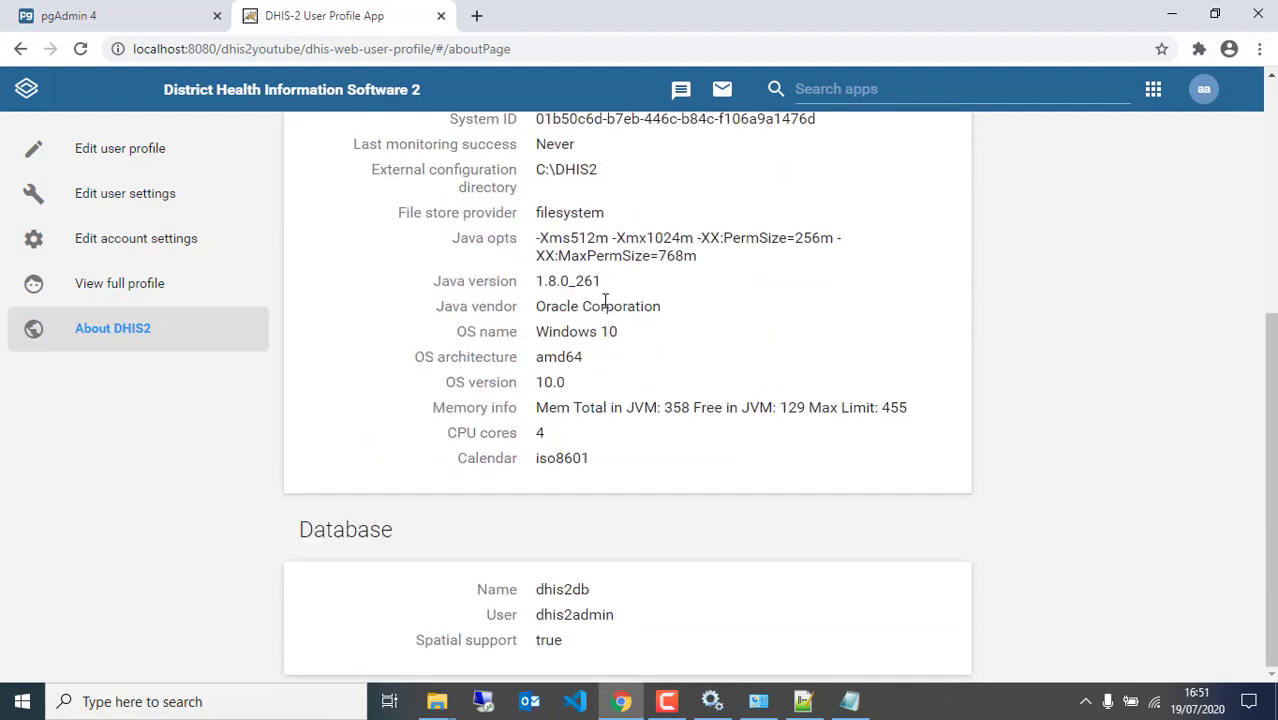
pyautogui.moveTo(538, 590); pyautogui.dragTo(646, 621)
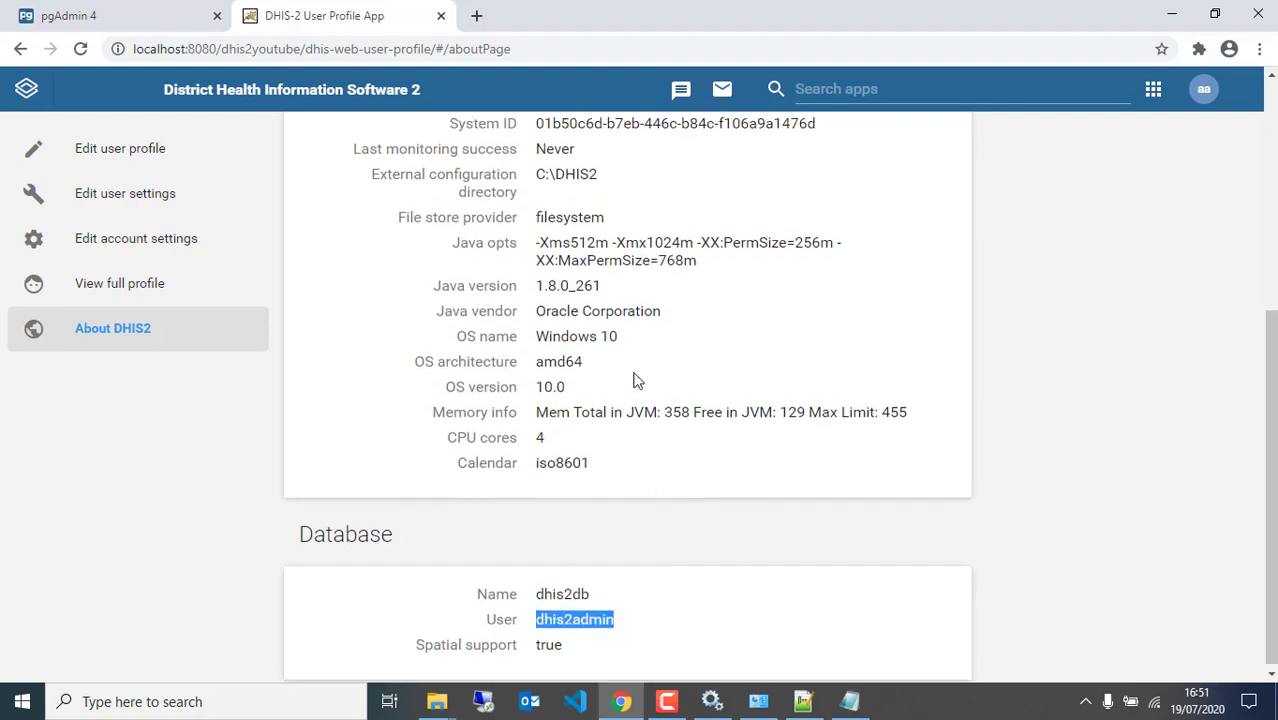
pyautogui.scroll(5, 610, 365)
pyautogui.click(16, 90)
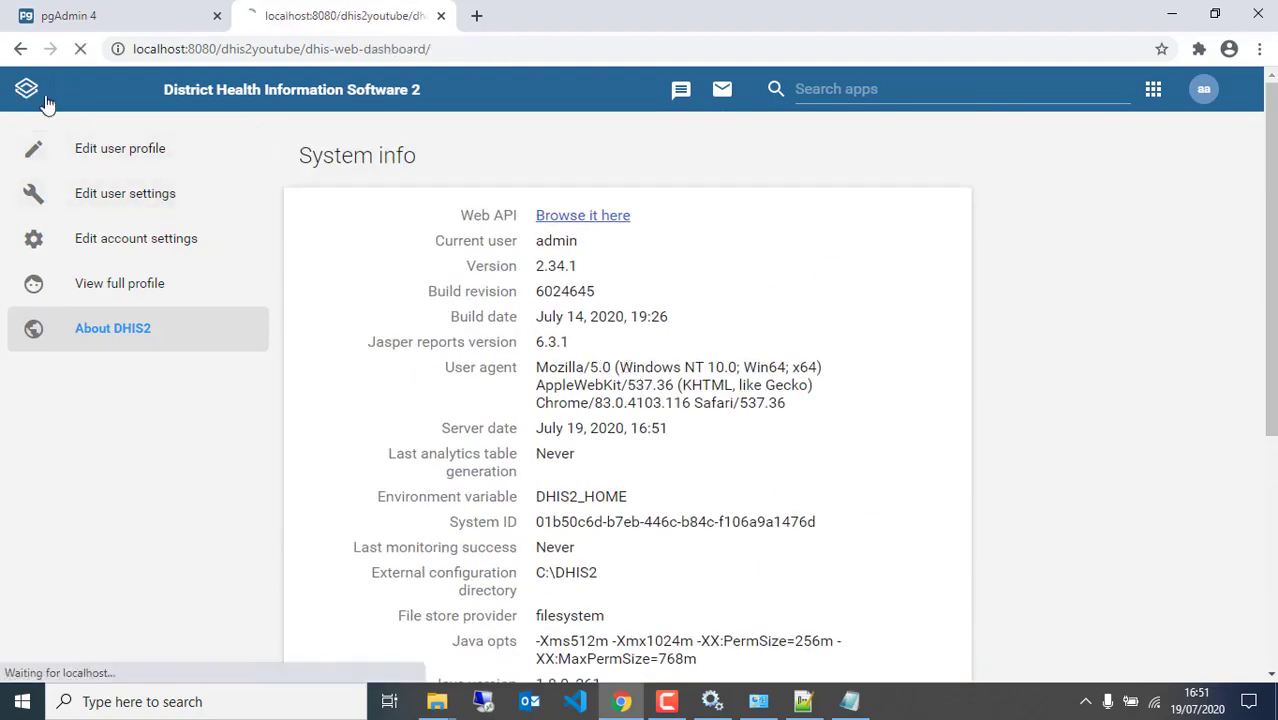